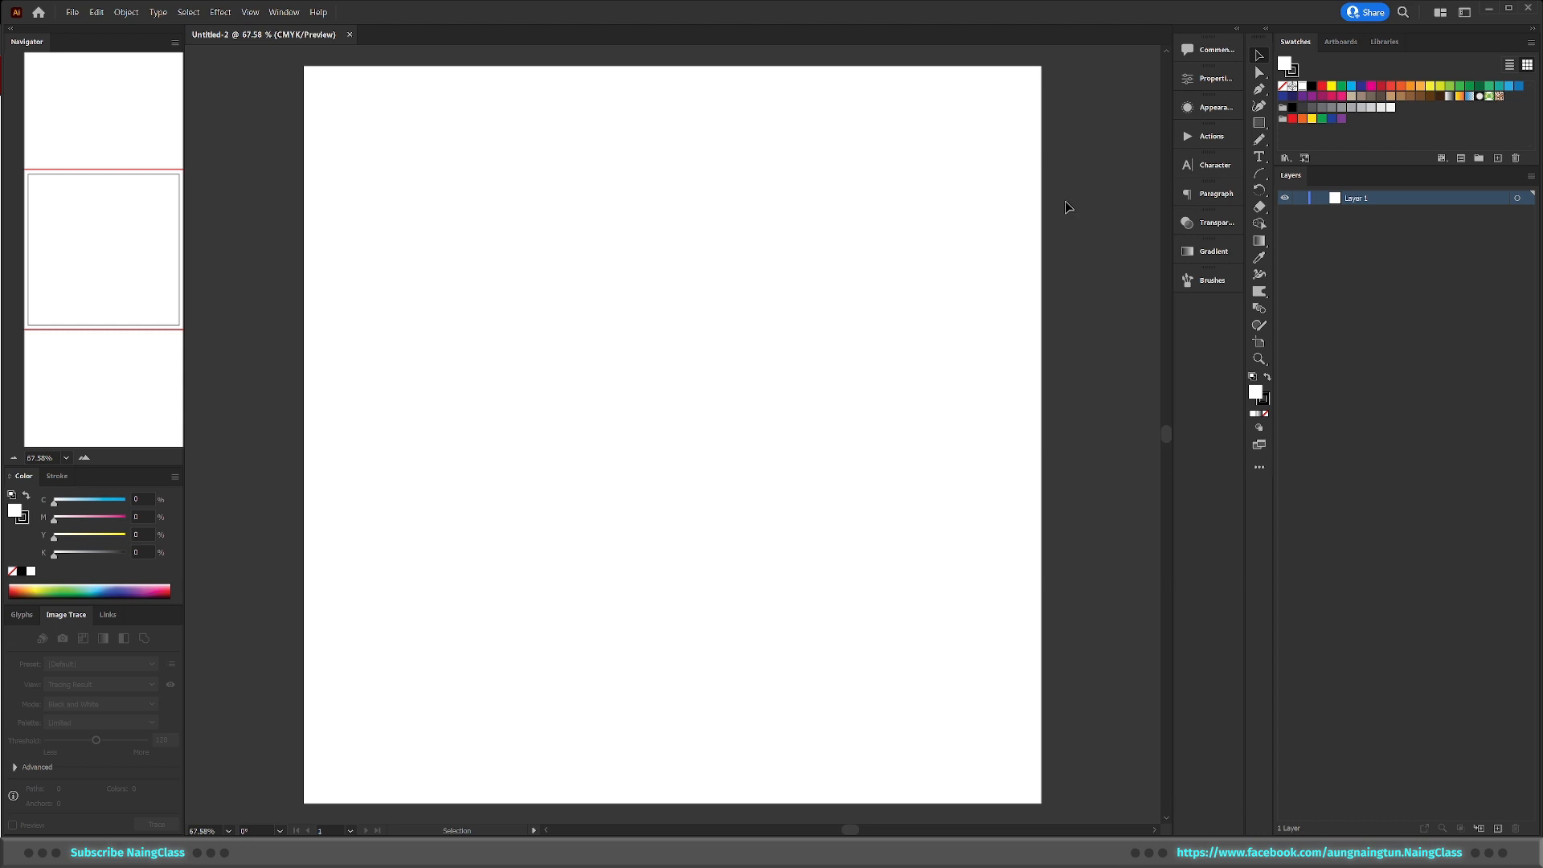
Add a line of placeholder point text on the artboard and set its font size to 500 pt
{"action": "key", "text": "t"}
{"action": "left_click", "coordinate": [531, 403]}
{"action": "left_click", "coordinate": [1258, 57]}
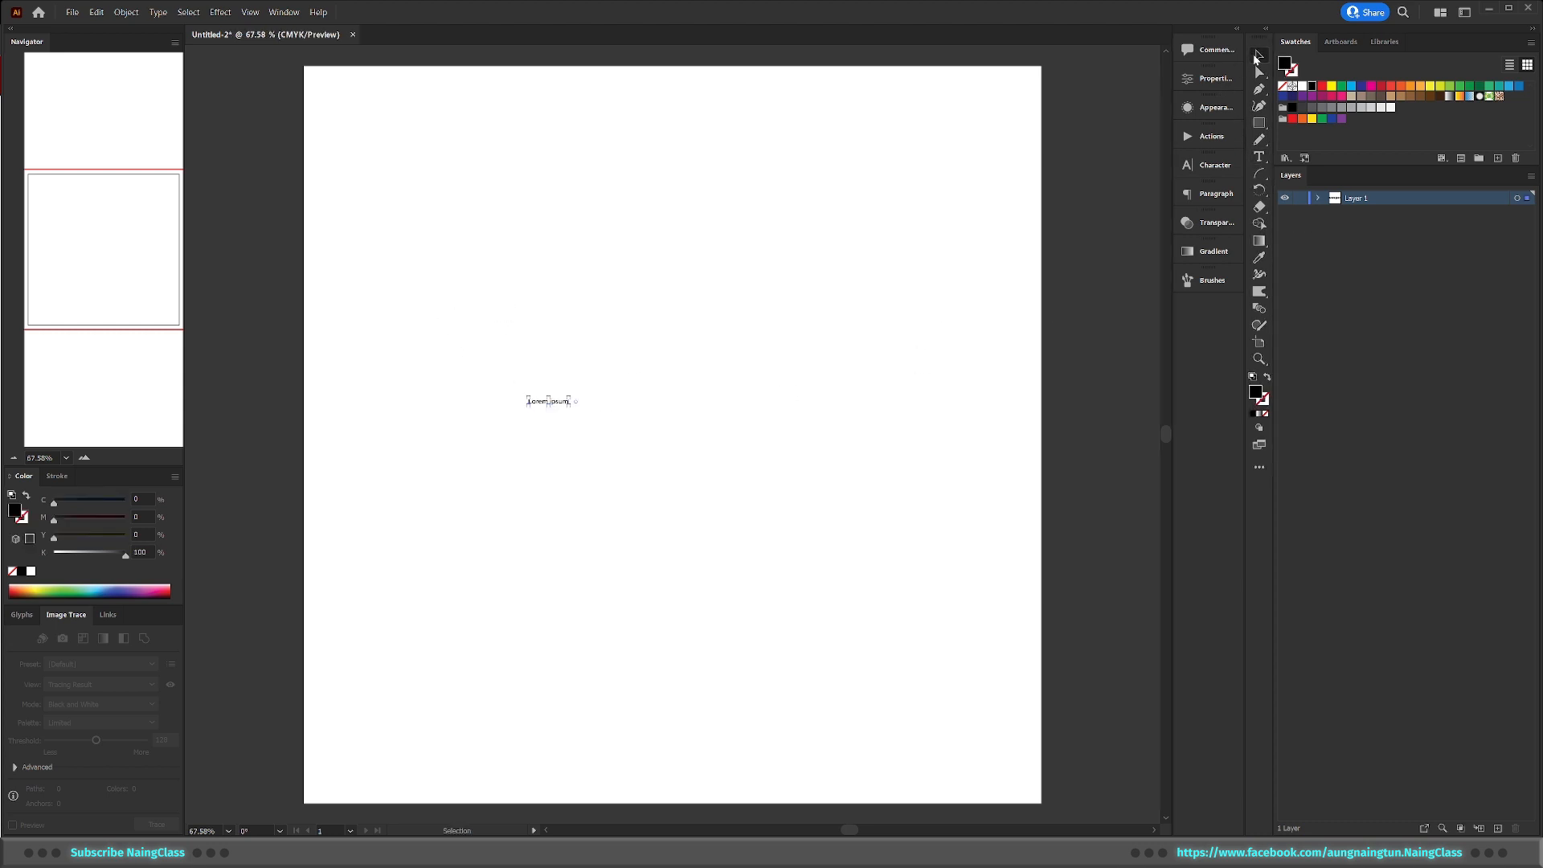
{"action": "double_click", "coordinate": [558, 403]}
{"action": "left_click", "coordinate": [1211, 78]}
{"action": "double_click", "coordinate": [1041, 383]}
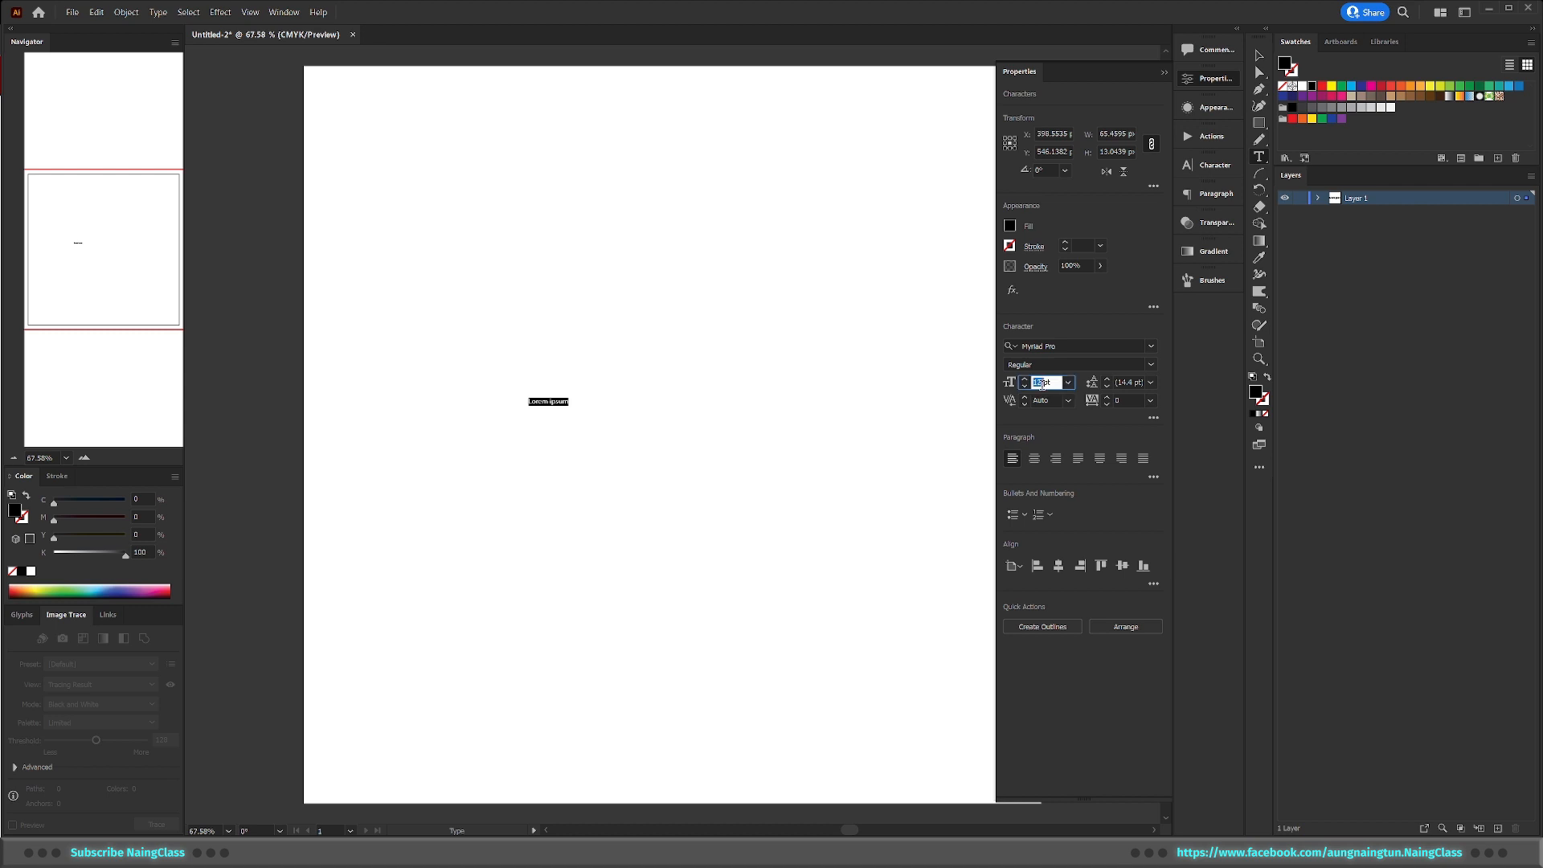
{"action": "key", "text": "Return"}
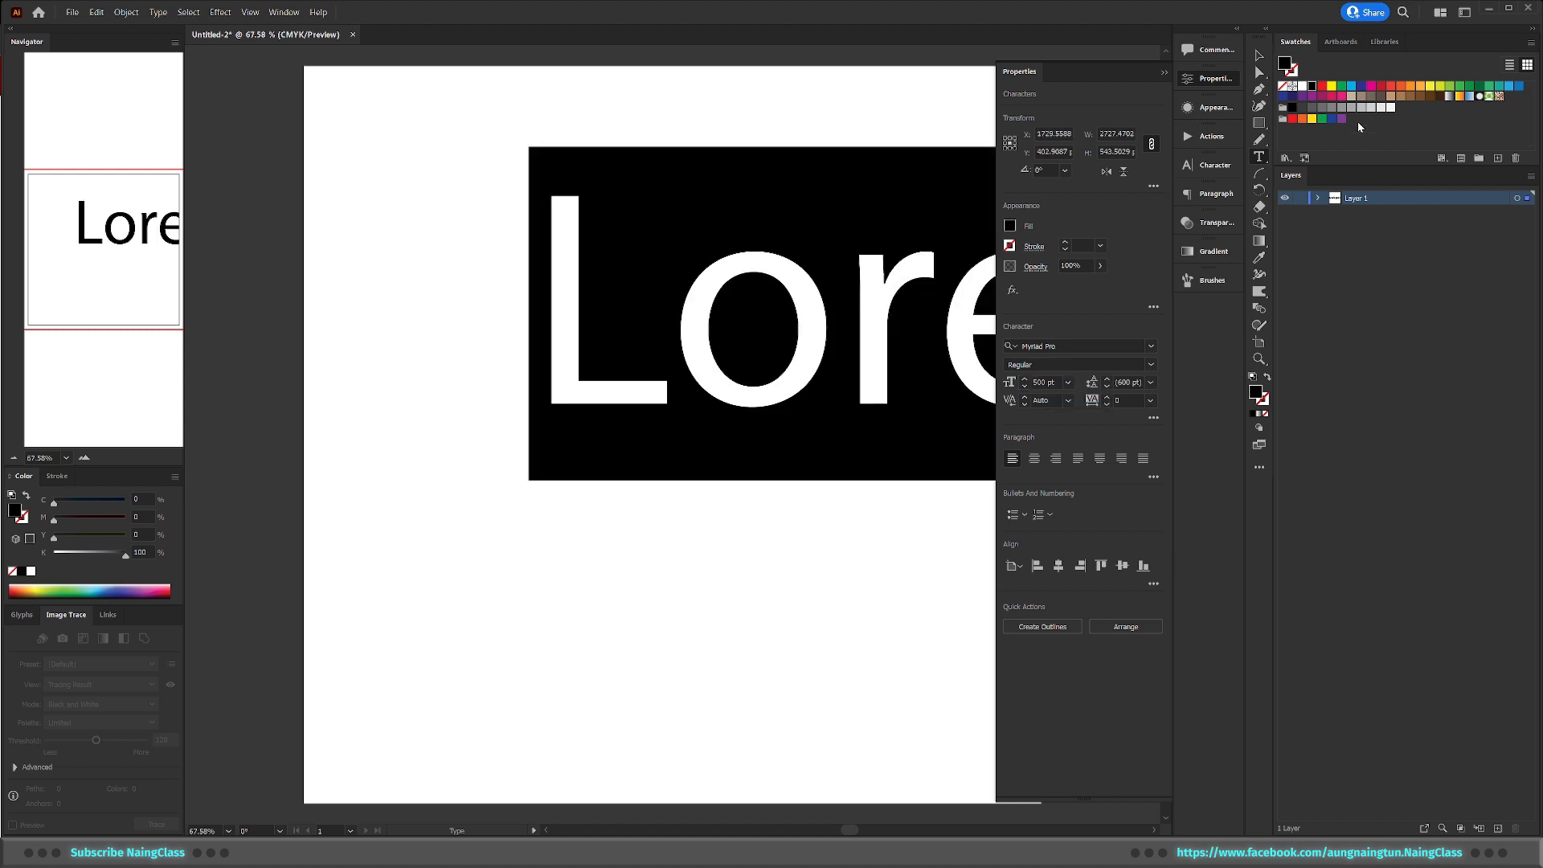
Set the placeholder text's font to Helvetica LT Black
{"action": "left_click", "coordinate": [1071, 347]}
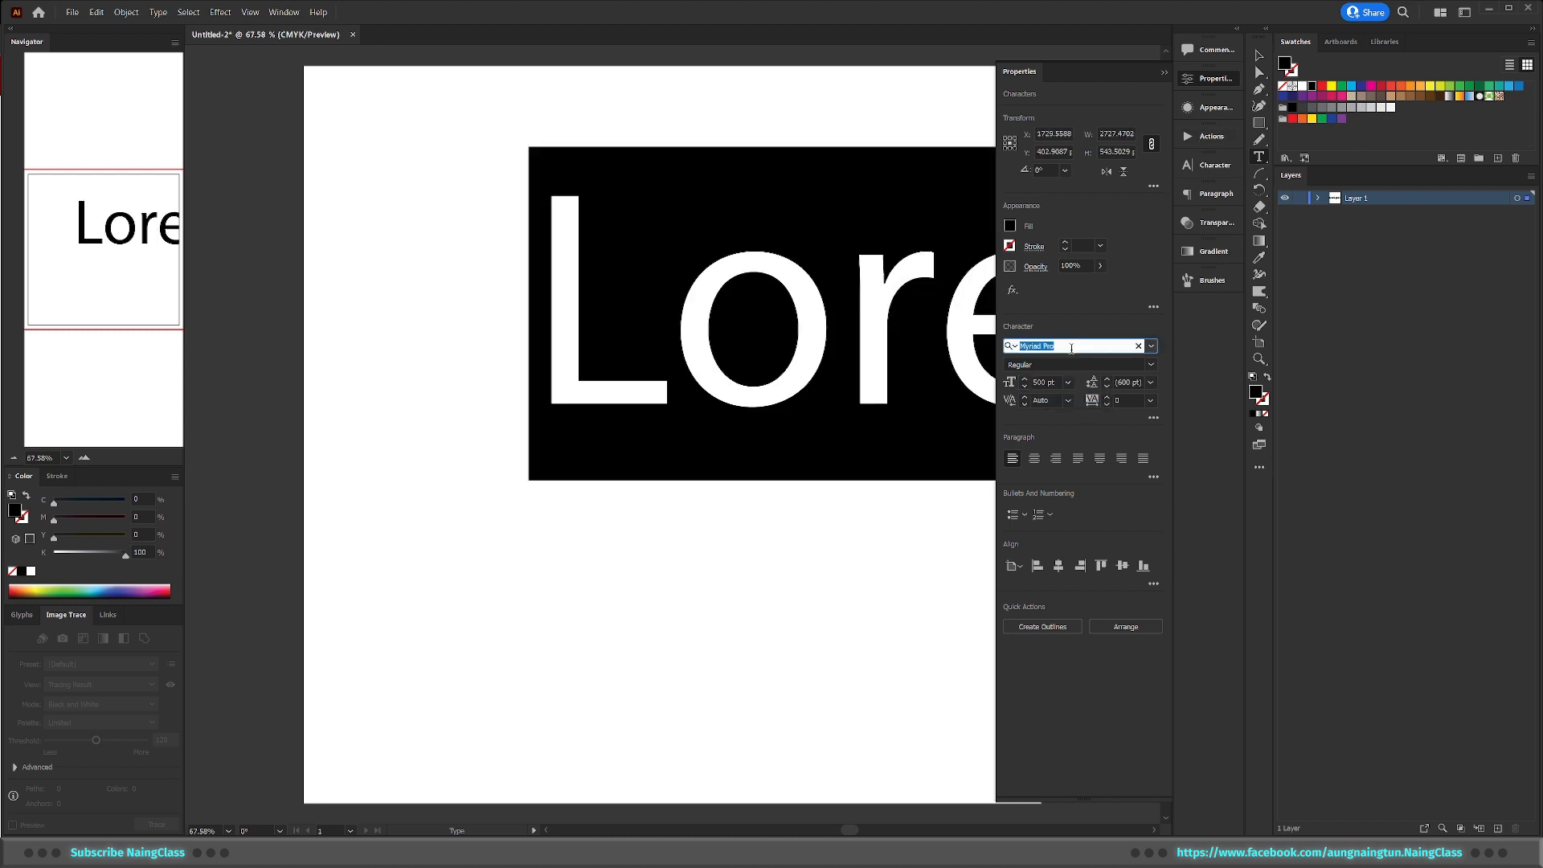
{"action": "type", "text": "hel"}
{"action": "key", "text": "Down"}
{"action": "key", "text": "Down"}
{"action": "key", "text": "Down"}
{"action": "key", "text": "Down"}
{"action": "key", "text": "Down"}
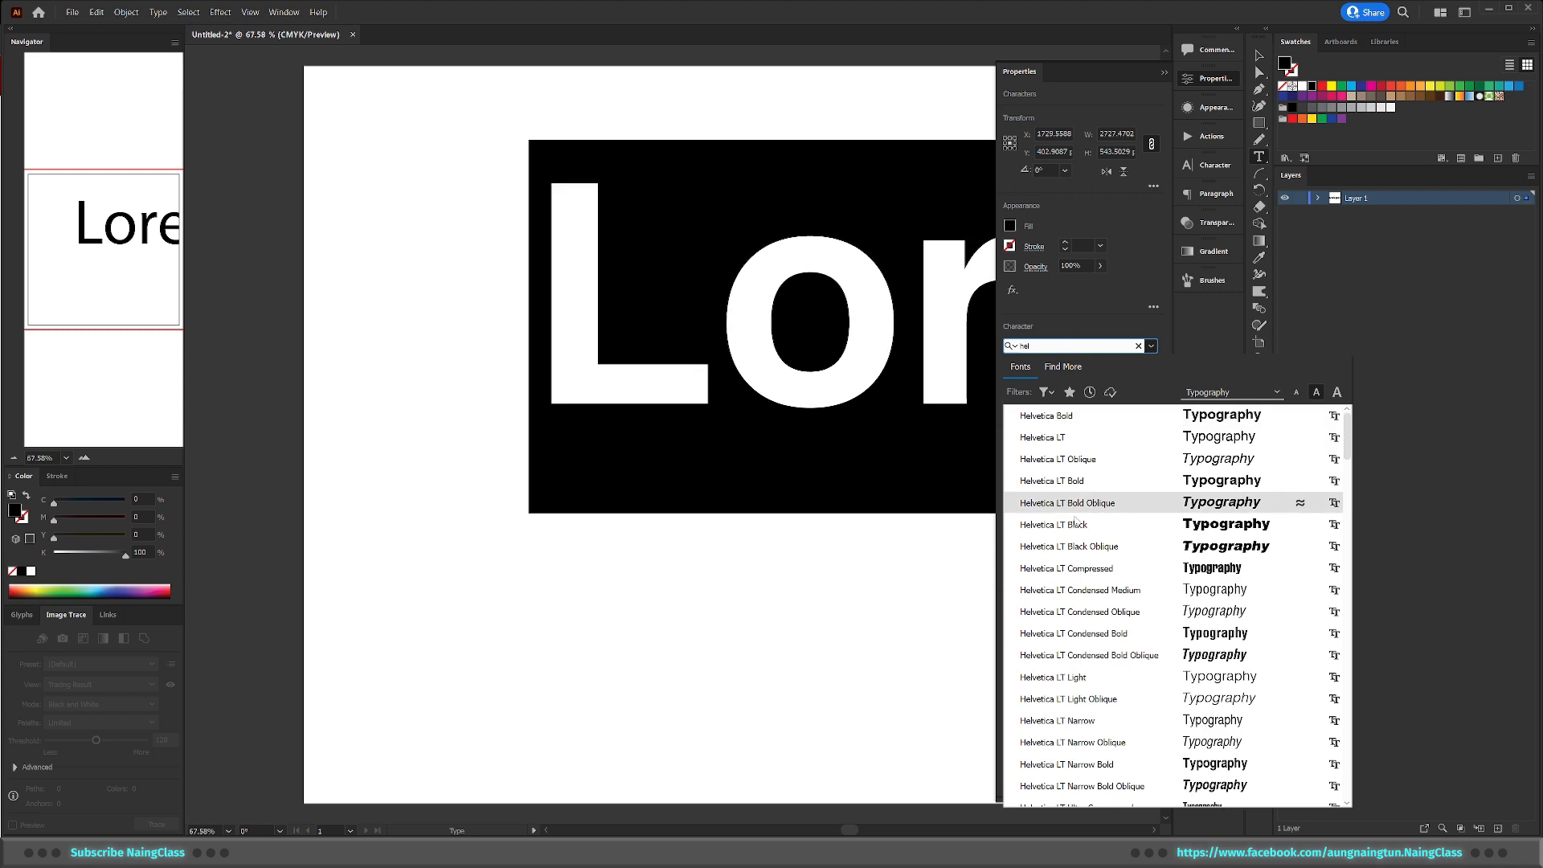
{"action": "key", "text": "Return"}
{"action": "left_click", "coordinate": [1259, 57]}
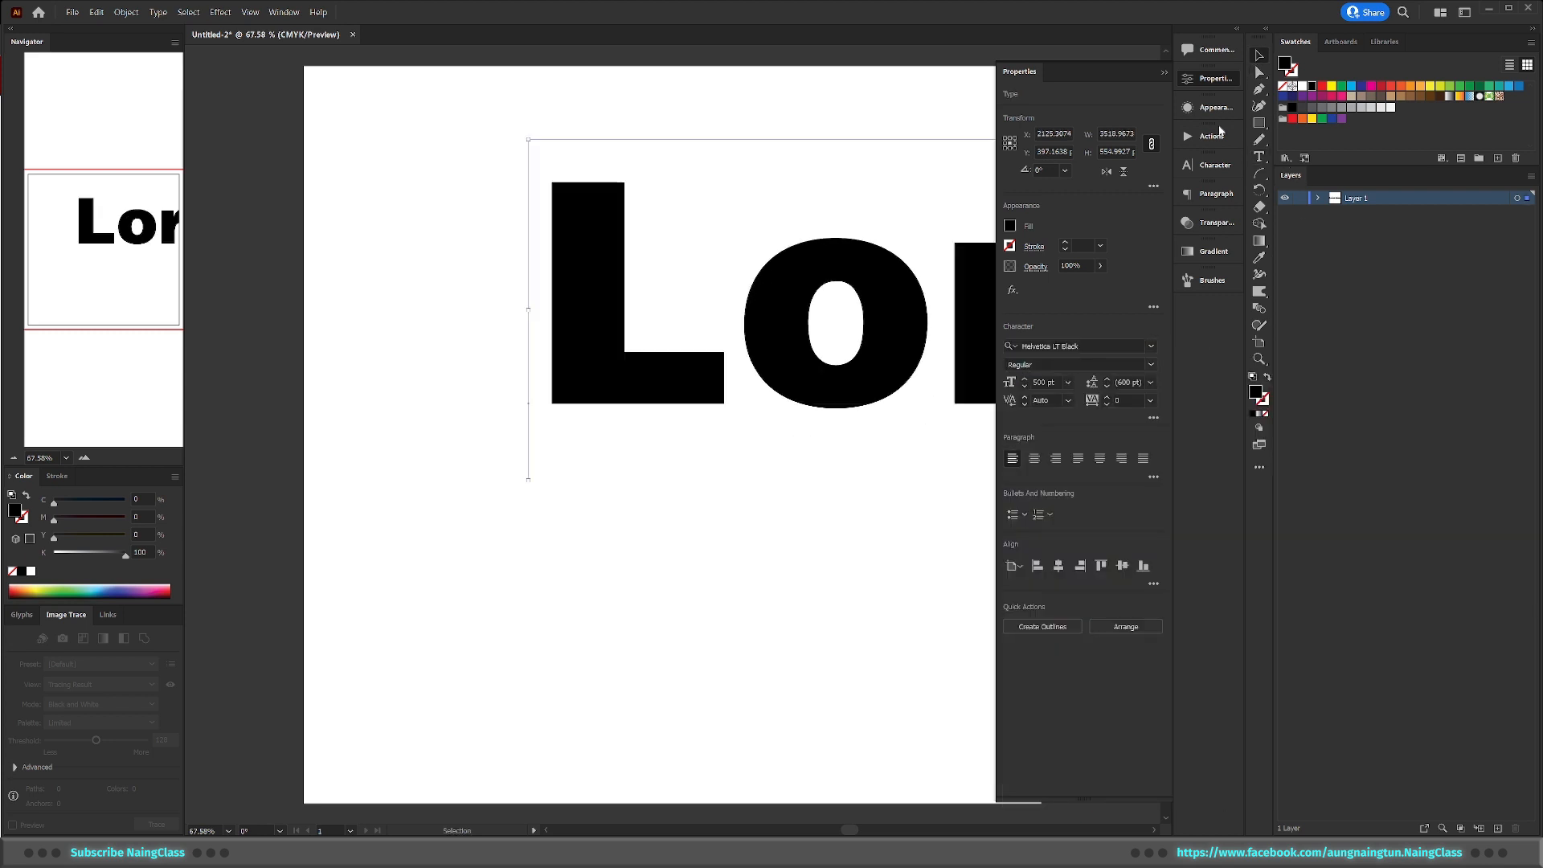
Replace the large placeholder text with the letters "YG"
{"action": "left_click_drag", "start_coordinate": [829, 293], "coordinate": [748, 313]}
{"action": "left_click_drag", "start_coordinate": [830, 336], "coordinate": [486, 468]}
{"action": "double_click", "coordinate": [637, 423]}
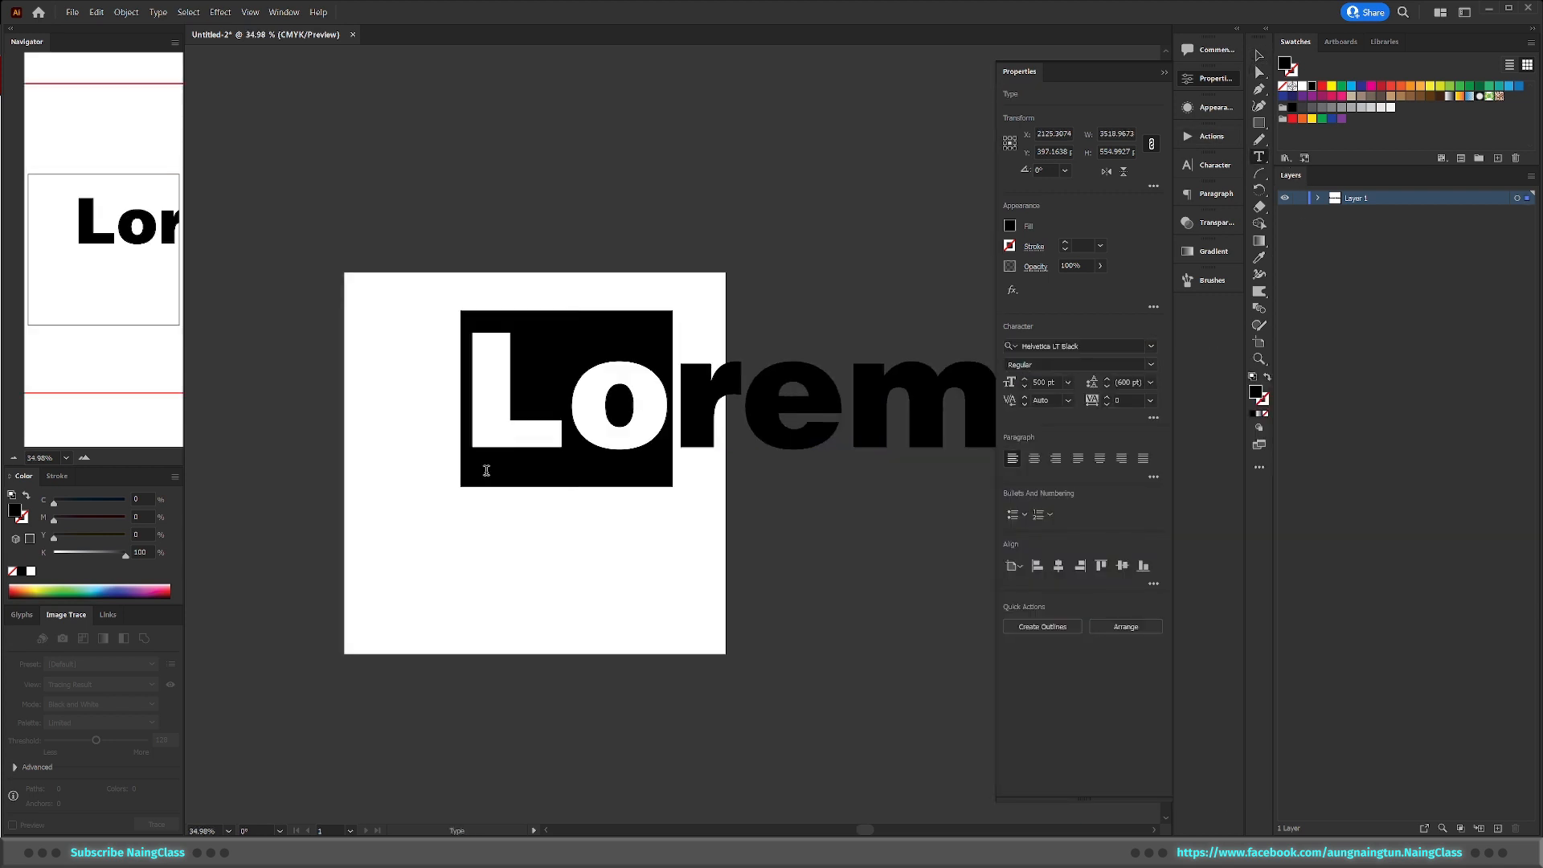
{"action": "key", "text": "ctrl+a"}
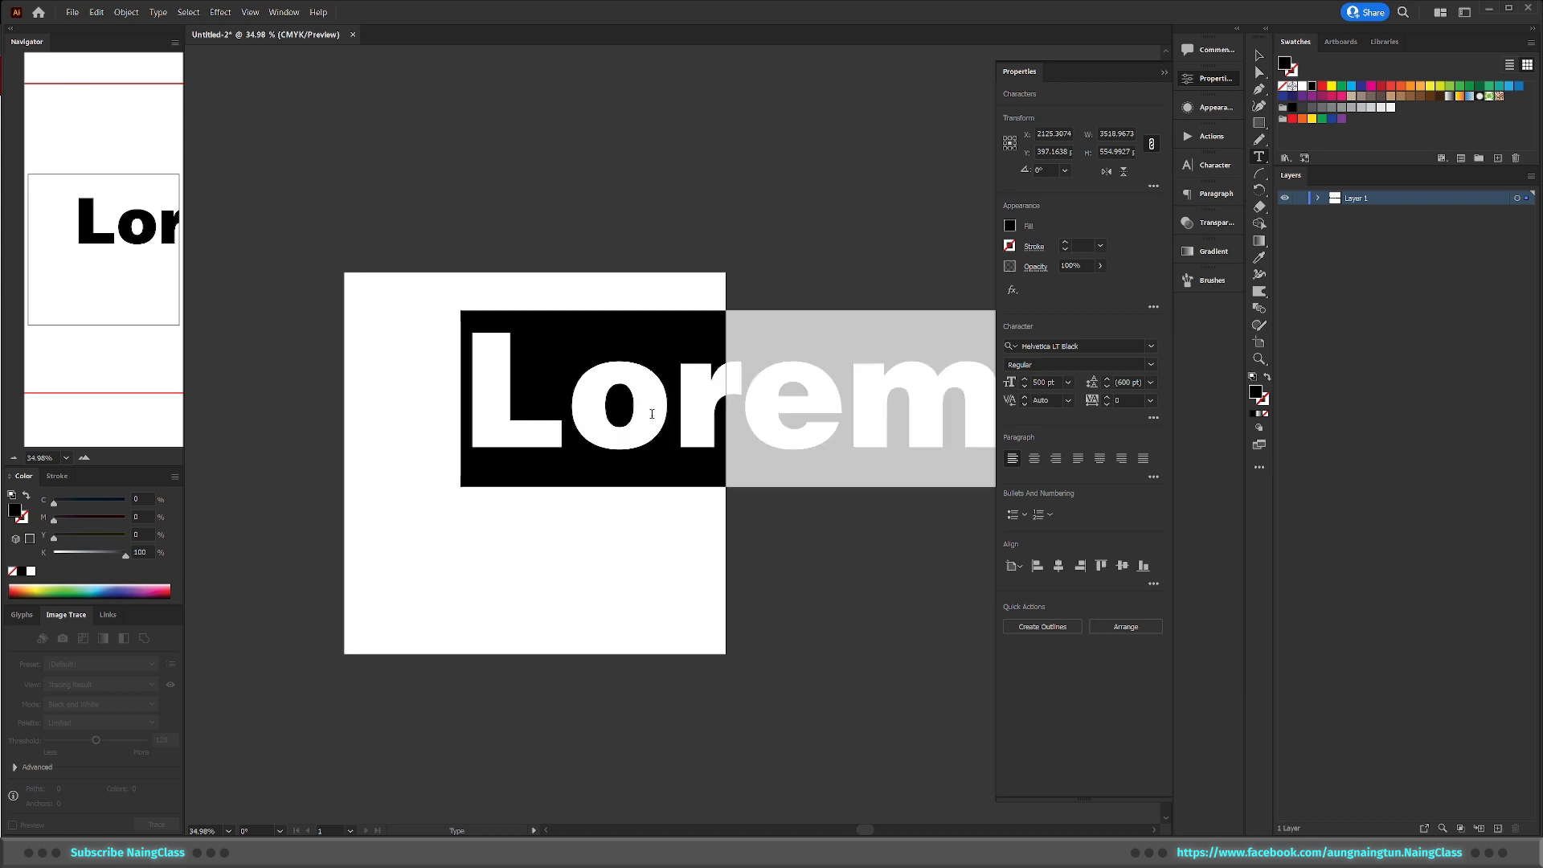
{"action": "type", "text": "YG"}
{"action": "key", "text": "Escape"}
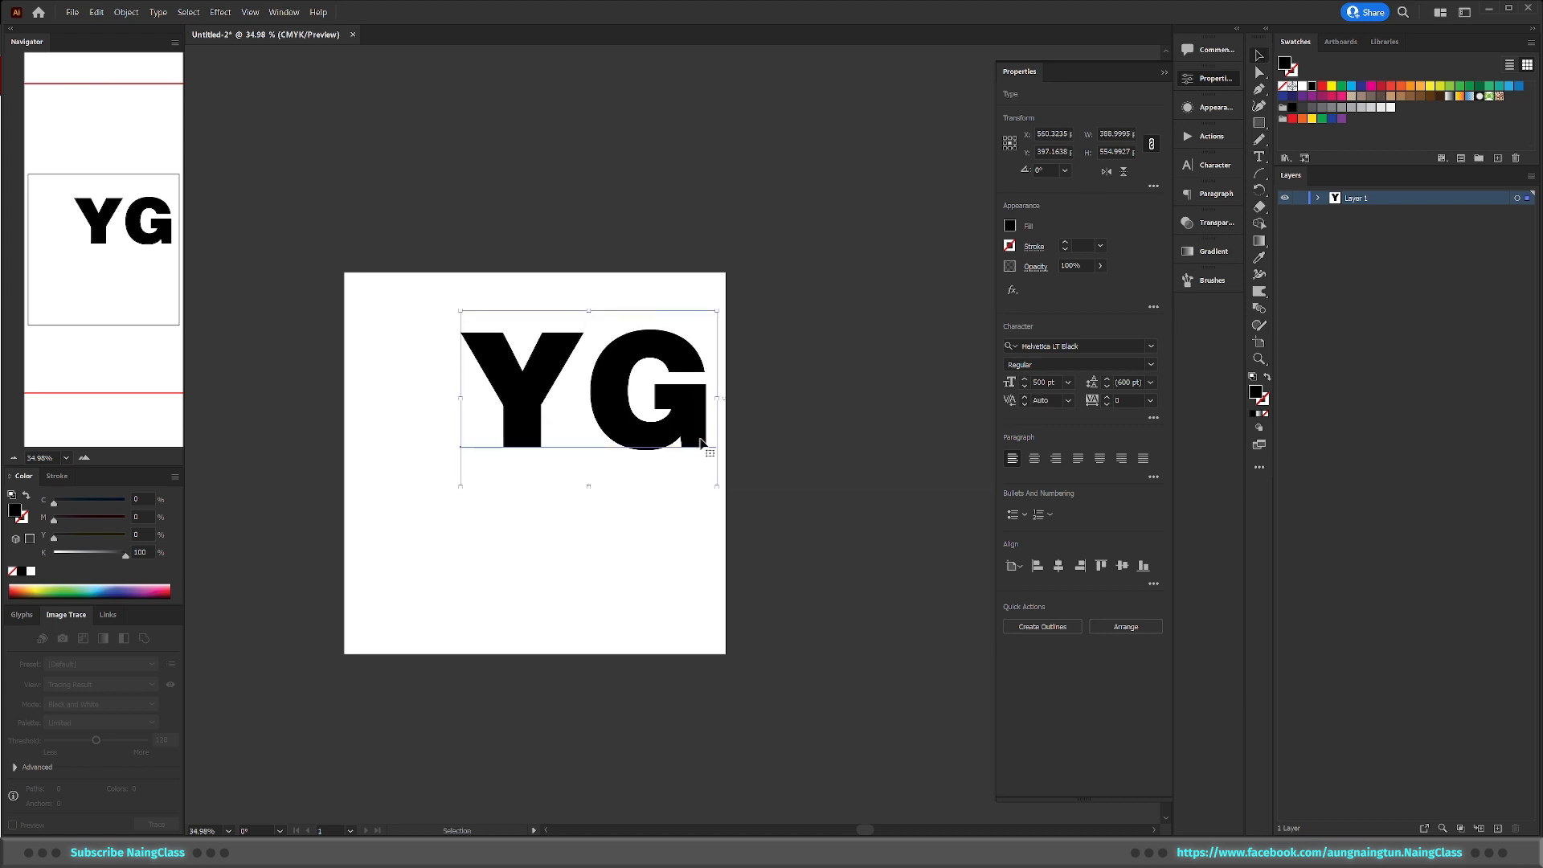
Scale the YG text to about 960 px wide and move it near the middle of the artboard
{"action": "left_click_drag", "start_coordinate": [701, 443], "coordinate": [585, 550]}
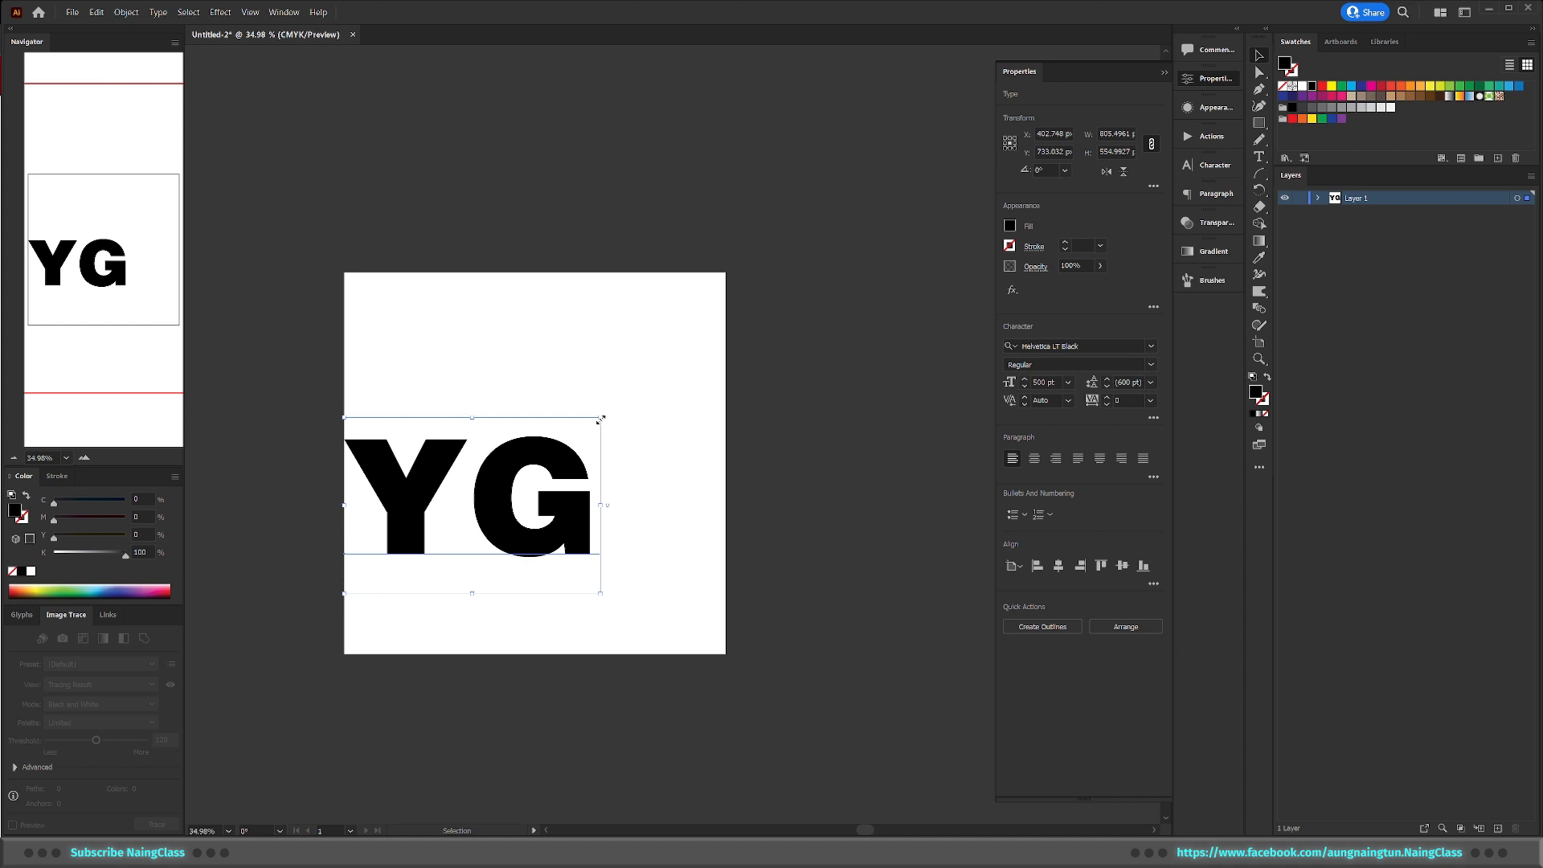
{"action": "left_click_drag", "start_coordinate": [601, 418], "coordinate": [730, 363]}
{"action": "left_click_drag", "start_coordinate": [665, 453], "coordinate": [696, 459]}
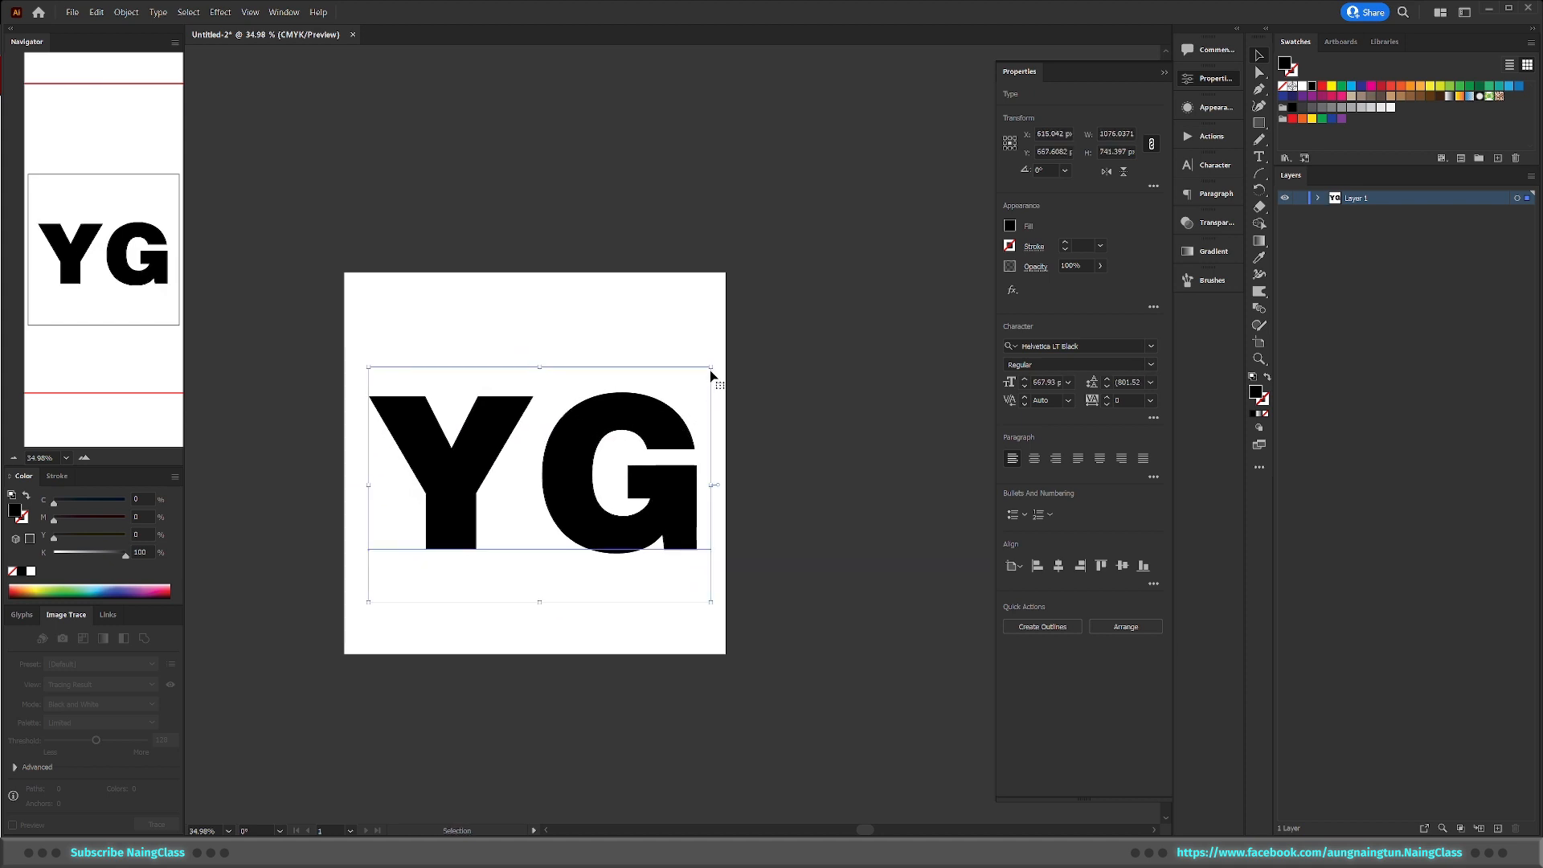
{"action": "left_click_drag", "start_coordinate": [711, 374], "coordinate": [675, 389]}
{"action": "mouse_move", "coordinate": [636, 441]}
{"action": "left_mouse_down"}
{"action": "mouse_move", "coordinate": [661, 431]}
{"action": "mouse_move", "coordinate": [648, 423]}
{"action": "left_mouse_up"}
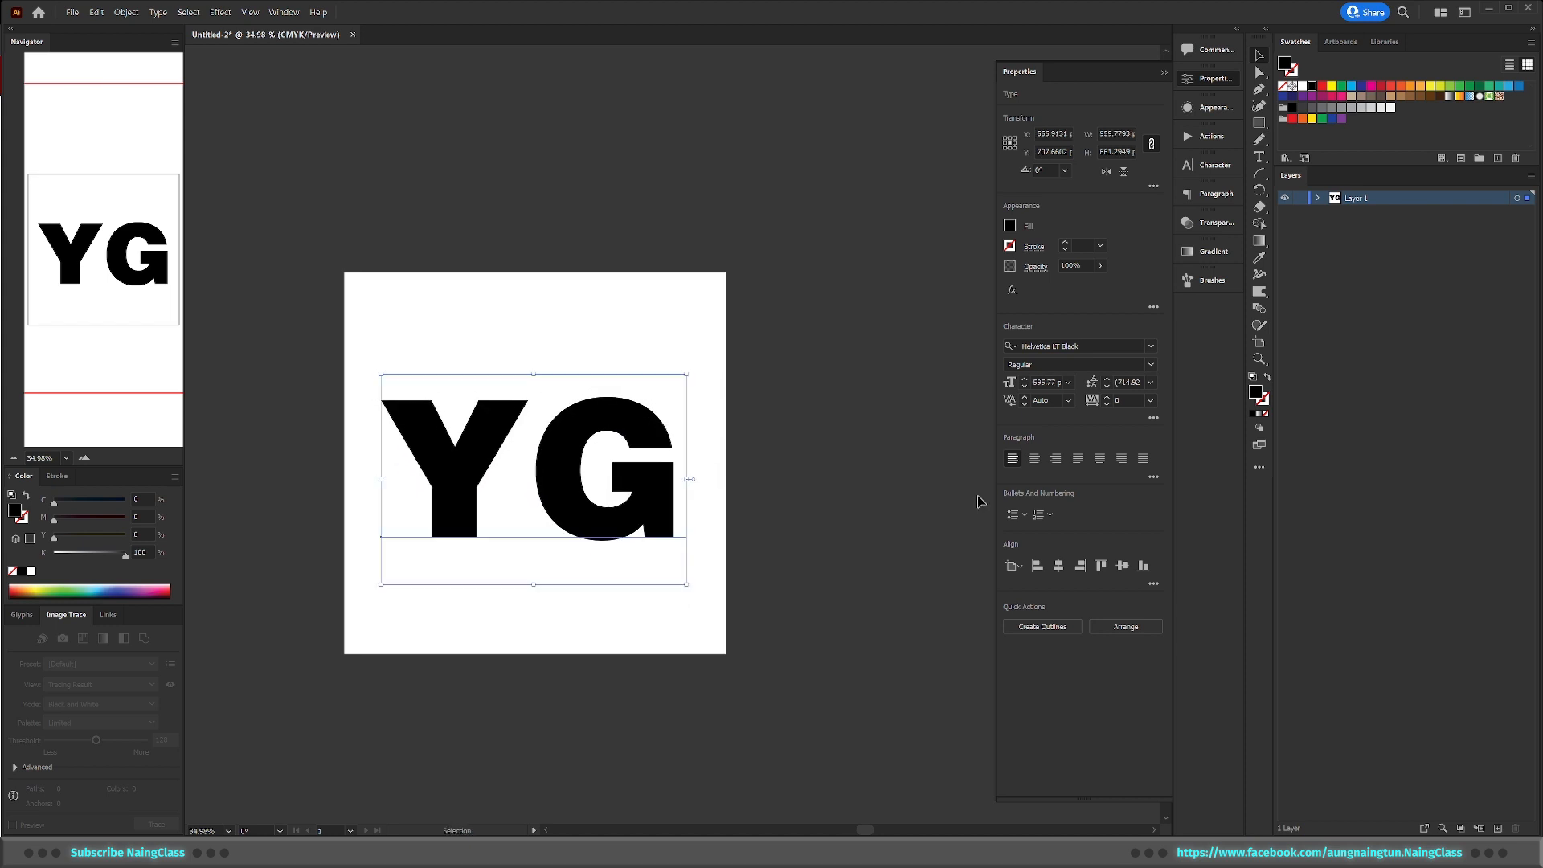
Center the YG text horizontally and vertically on the artboard
{"action": "left_click", "coordinate": [1057, 567]}
{"action": "left_click", "coordinate": [1123, 566]}
{"action": "scroll", "coordinate": [645, 470], "scroll_direction": "up", "scroll_amount": 2}
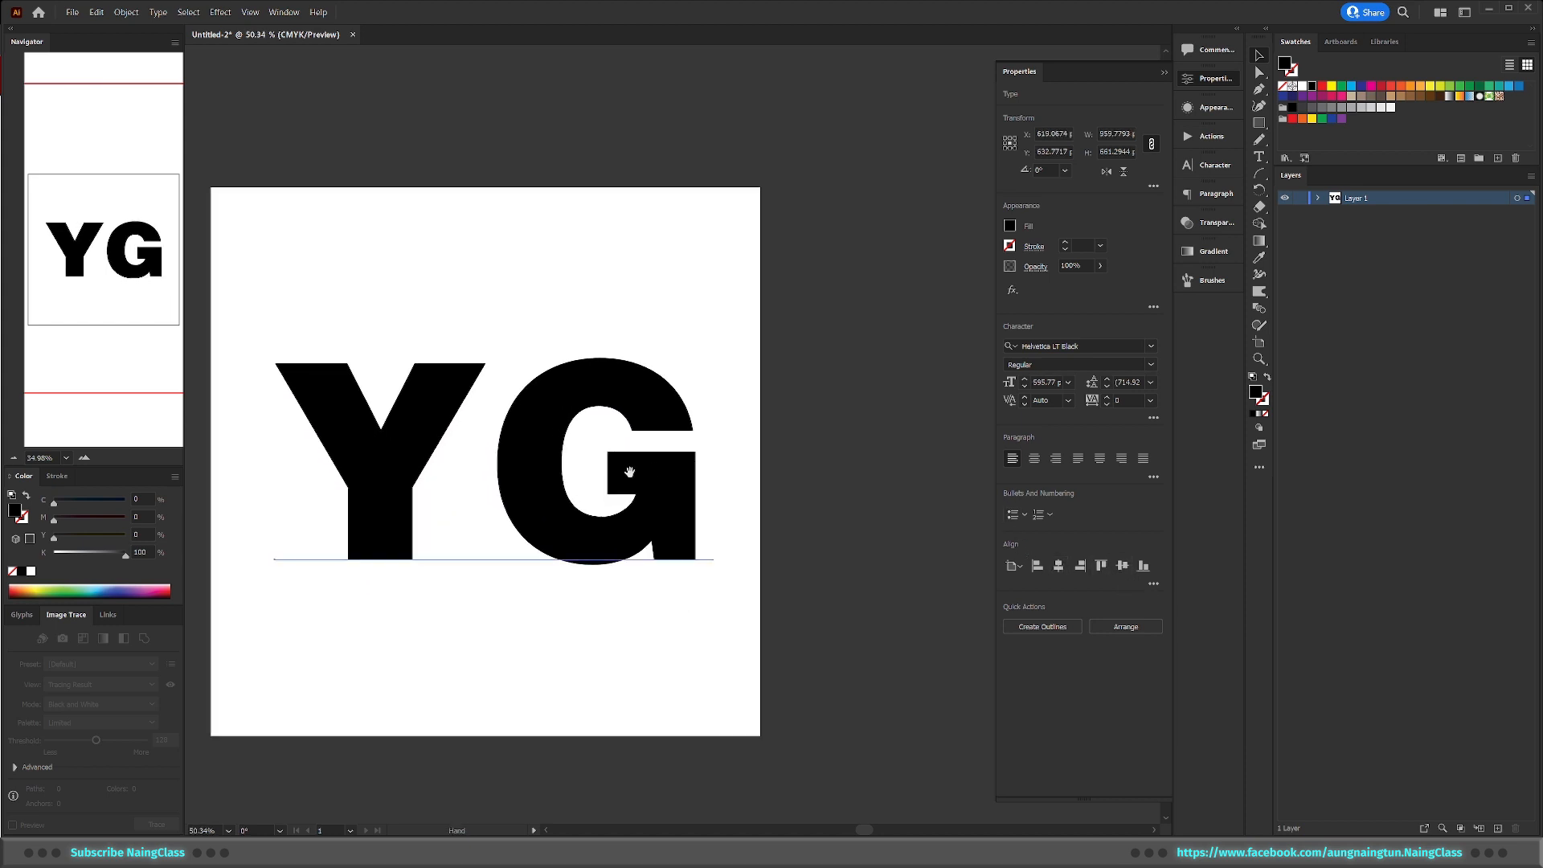
{"action": "left_click_drag", "start_coordinate": [629, 471], "coordinate": [717, 427]}
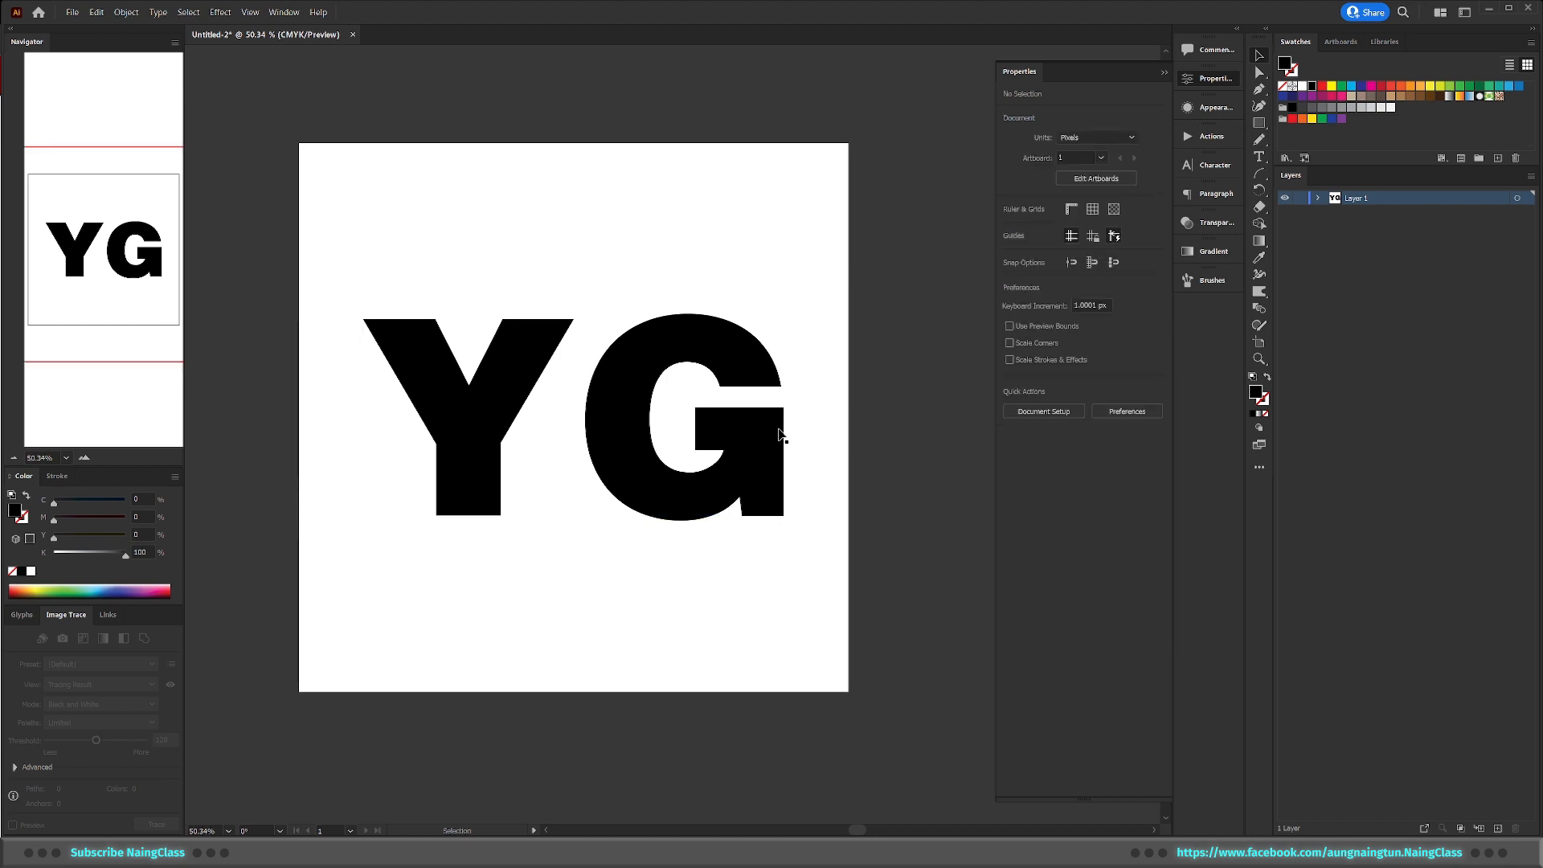
Fill the YG text with light gray (K 20%) and lock it in Layer 1
{"action": "left_click", "coordinate": [744, 426]}
{"action": "left_click", "coordinate": [1373, 106]}
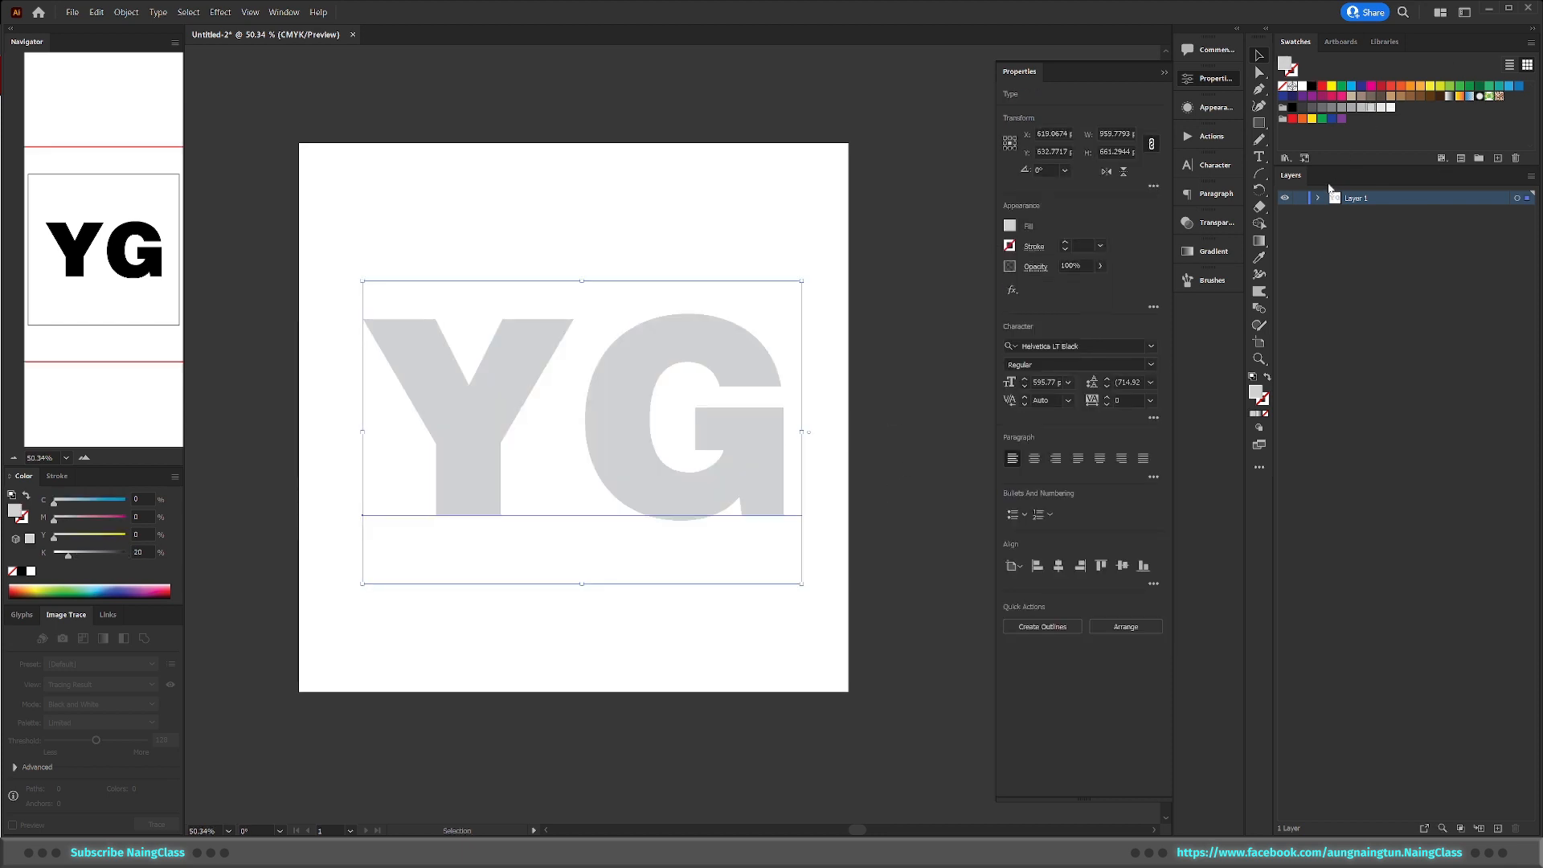
{"action": "left_click", "coordinate": [1318, 198]}
{"action": "left_click", "coordinate": [1300, 213]}
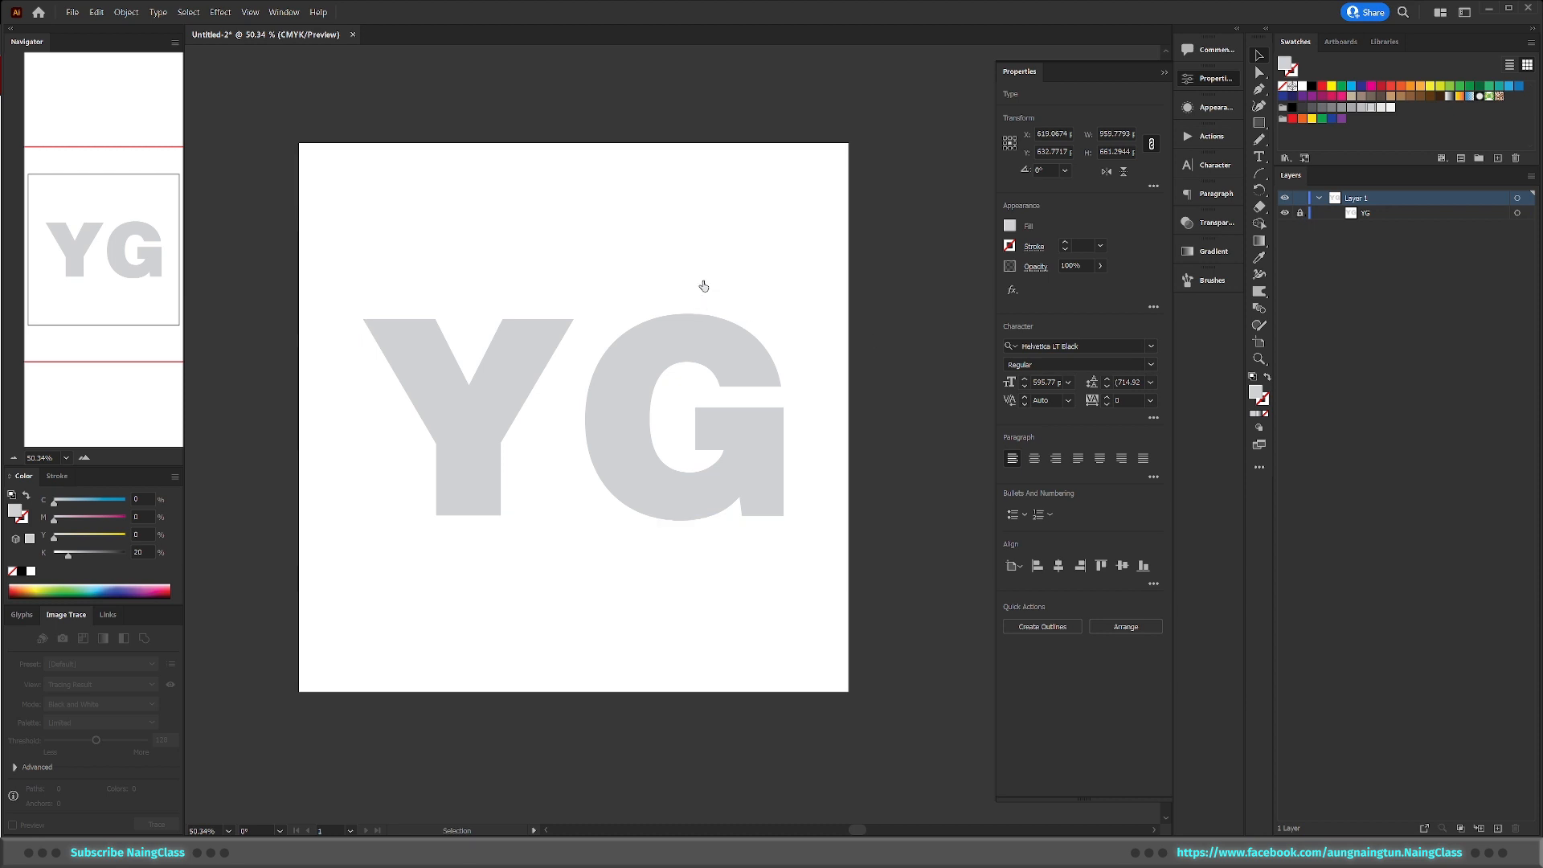
Create a 25 pt area text box, about 1073 by 531 px, covering the YG letters
{"action": "key", "text": "t"}
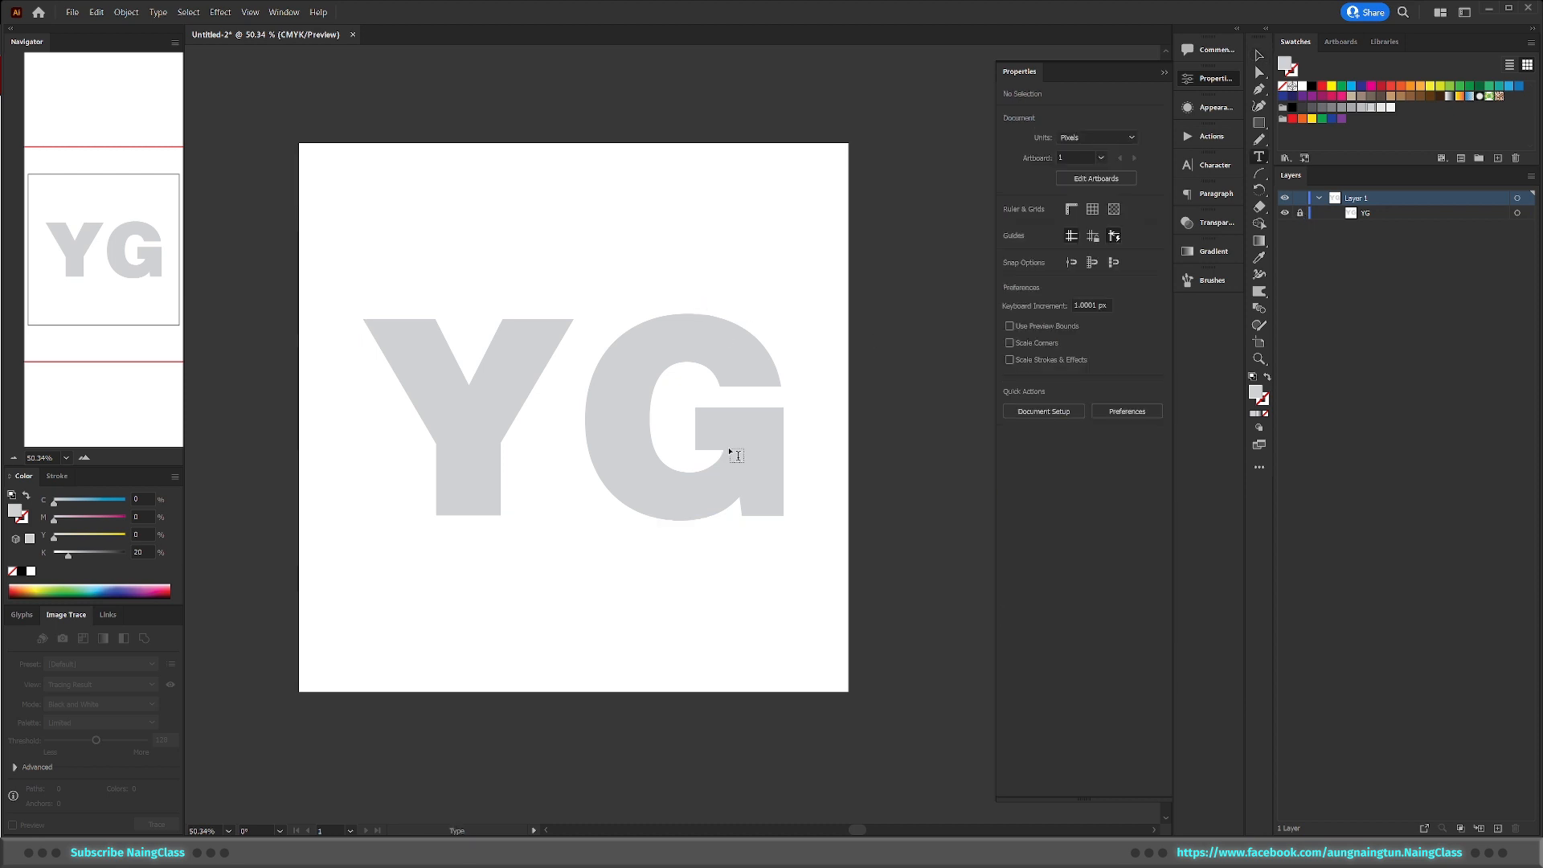
{"action": "left_click", "coordinate": [1040, 382]}
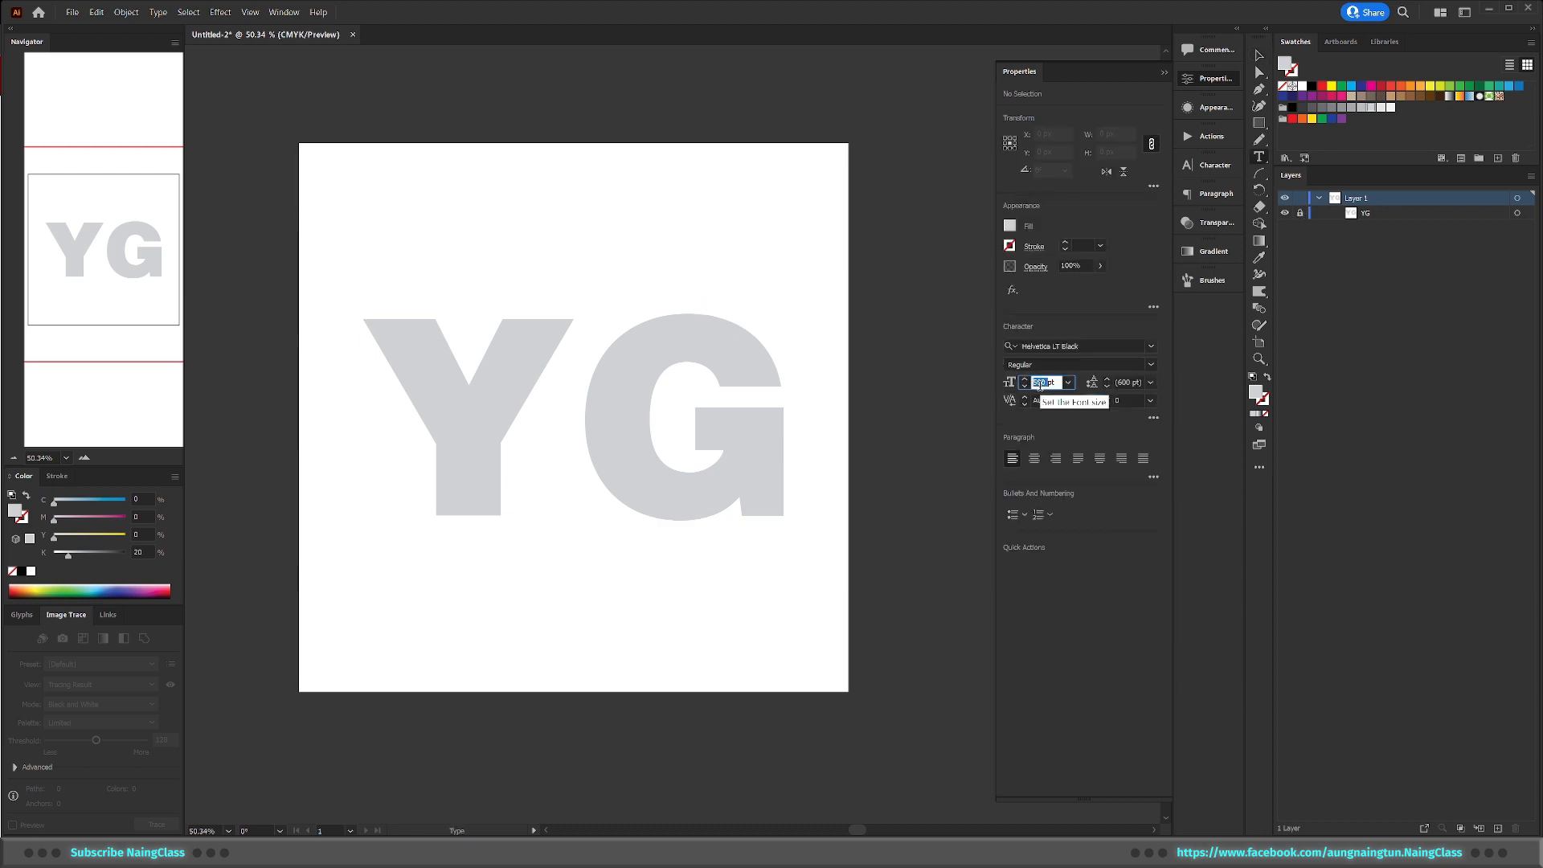
{"action": "type", "text": "25"}
{"action": "key", "text": "Return"}
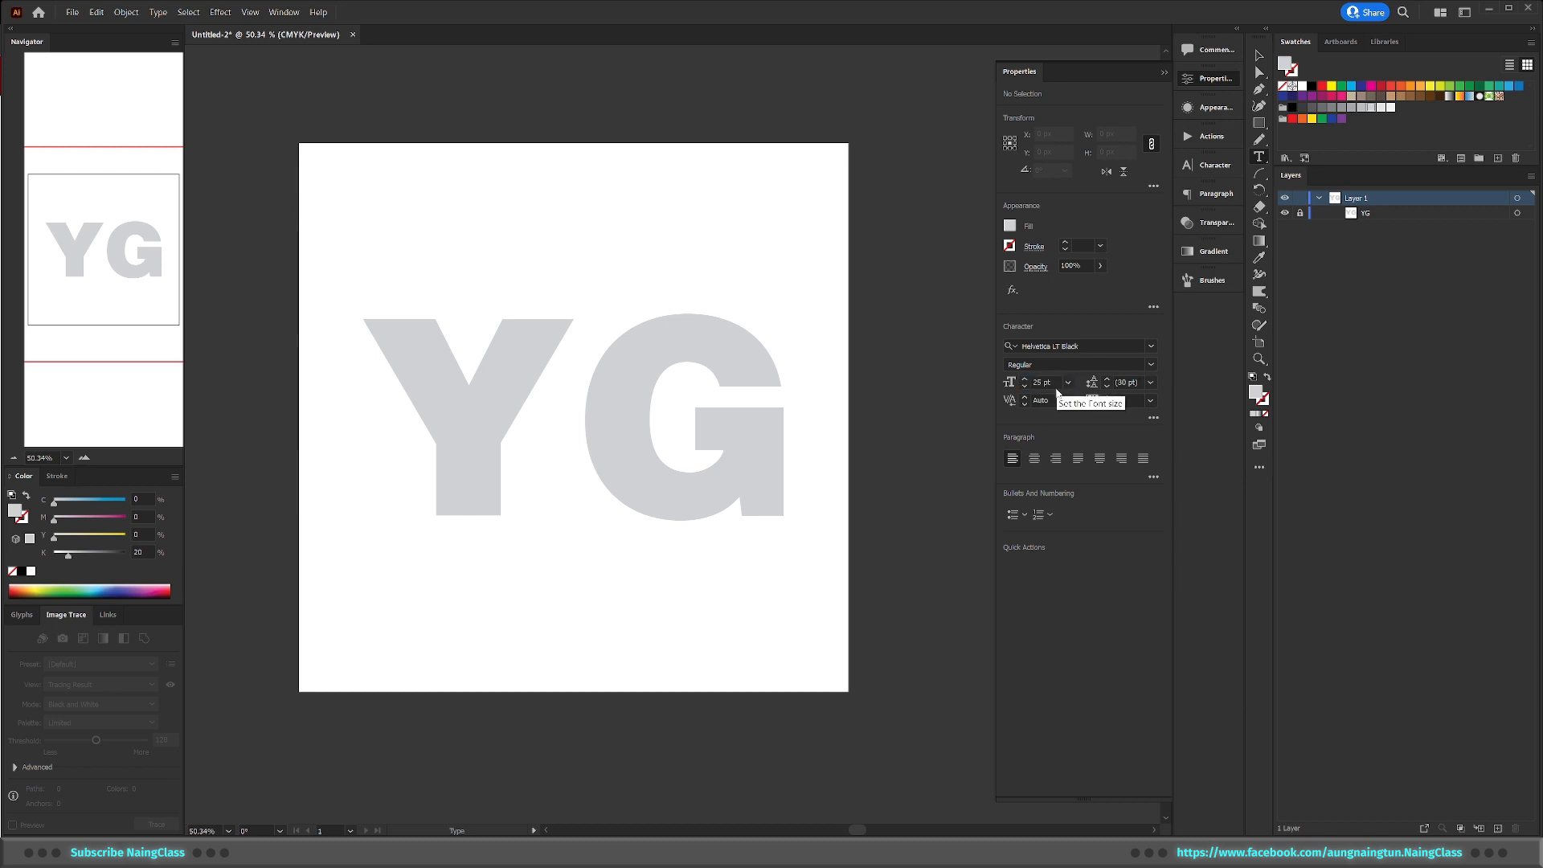
{"action": "left_click_drag", "start_coordinate": [327, 295], "coordinate": [819, 535]}
Set the area text's font to Helvetica LT Bold and collapse the Properties display
{"action": "left_click", "coordinate": [1077, 345]}
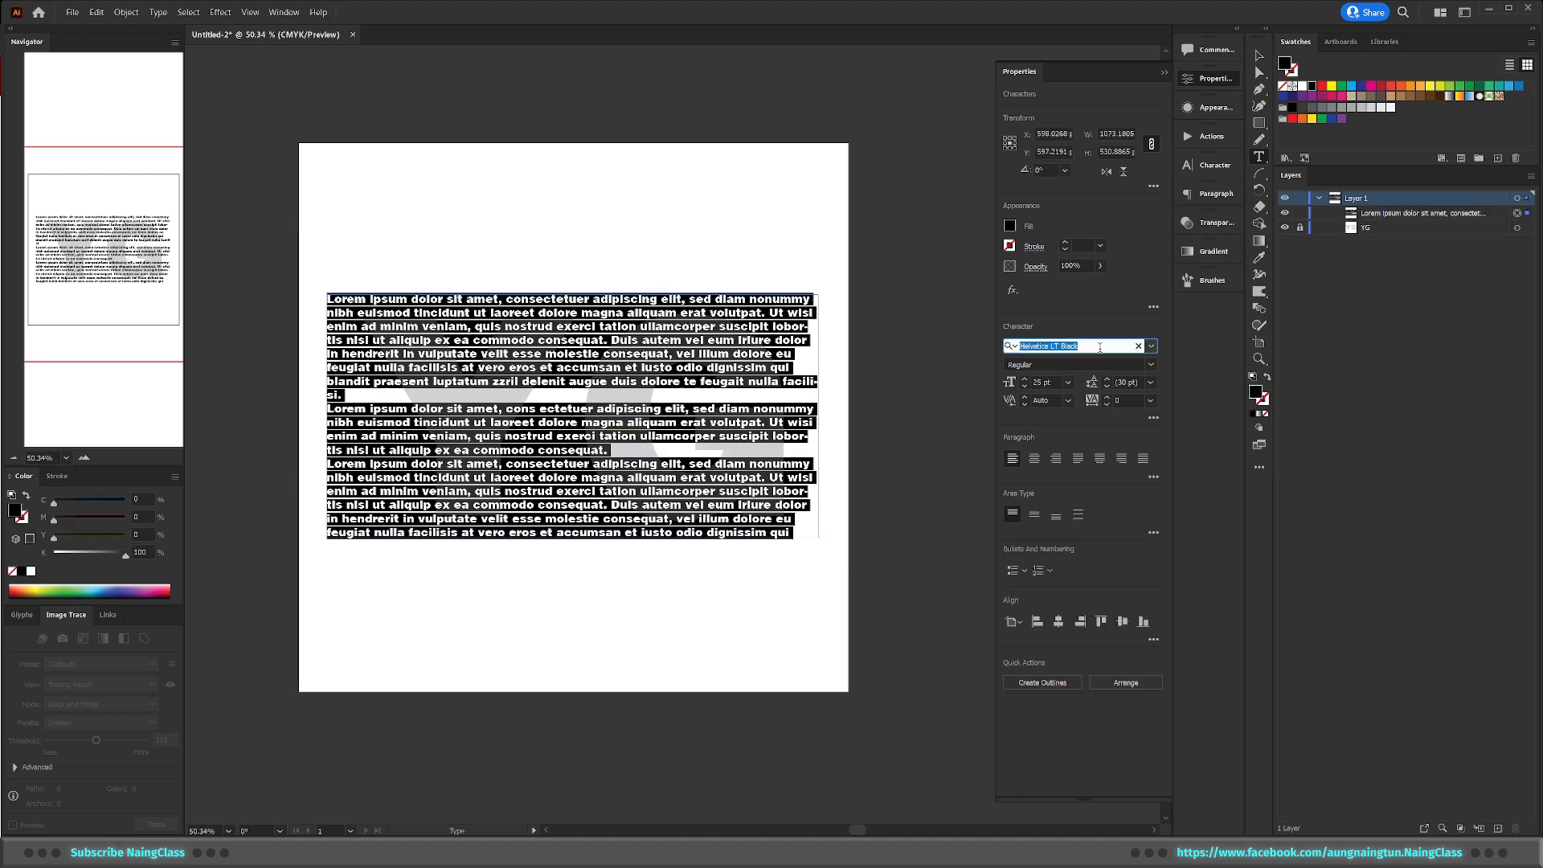
{"action": "type", "text": "He"}
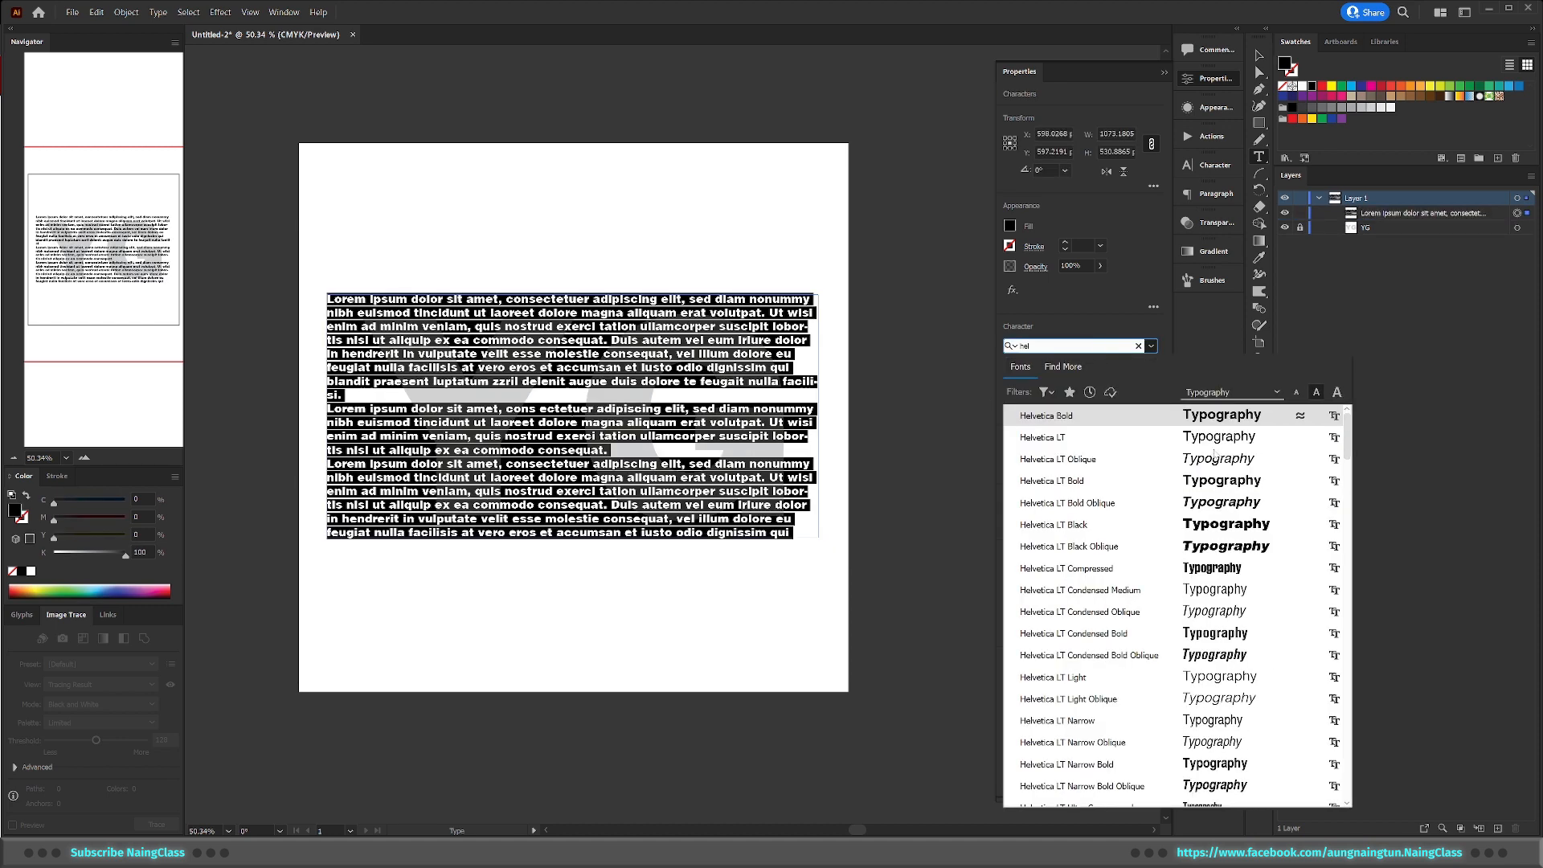
{"action": "type", "text": "l"}
{"action": "left_click", "coordinate": [1214, 454]}
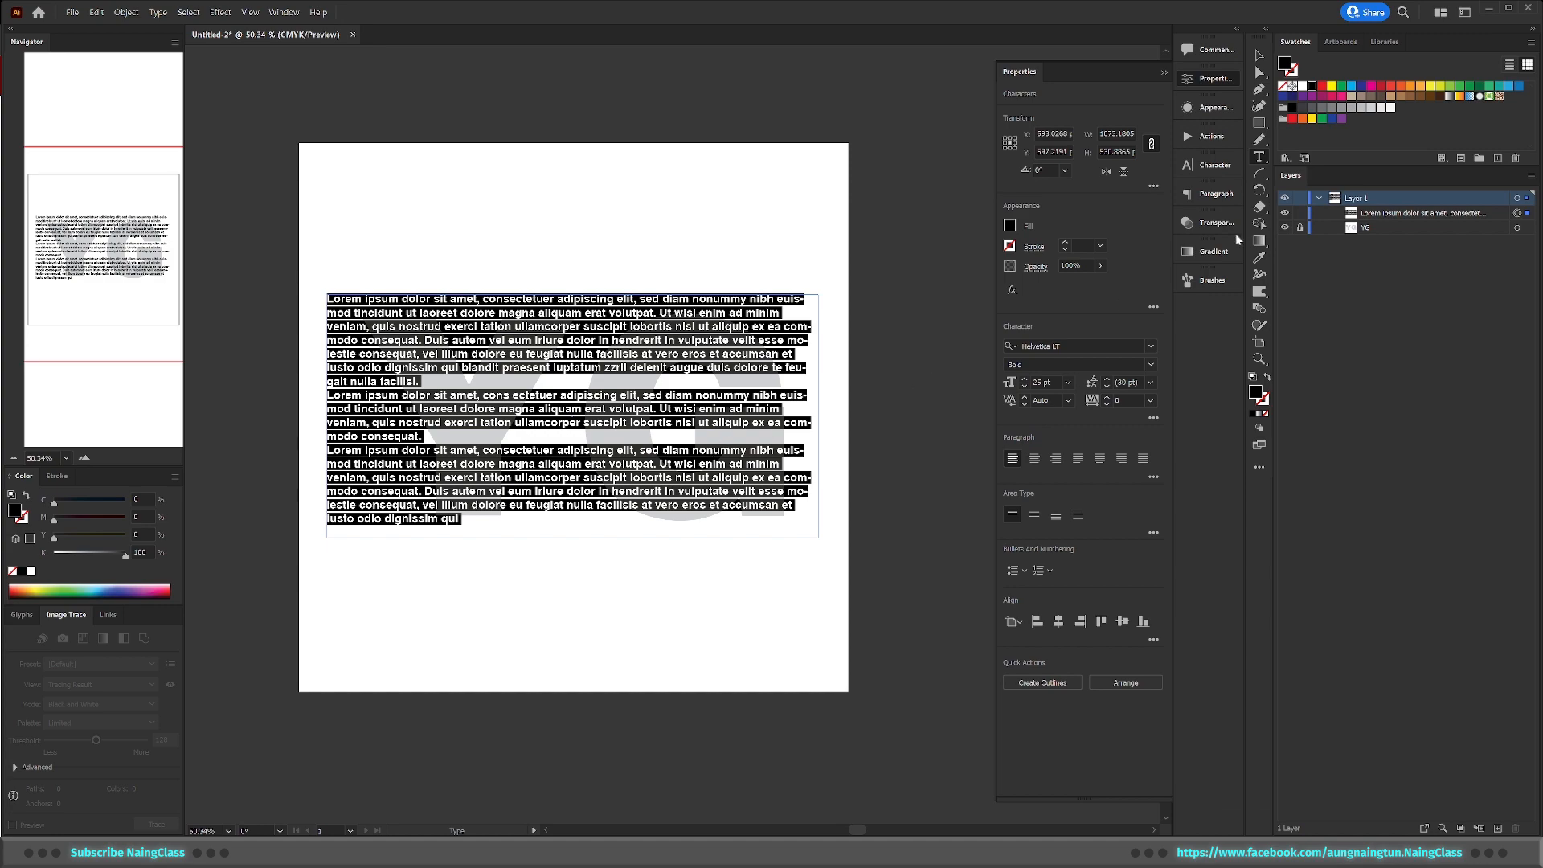
{"action": "left_click", "coordinate": [1259, 54]}
{"action": "key", "text": "z"}
{"action": "left_click_drag", "start_coordinate": [728, 335], "coordinate": [1178, 111]}
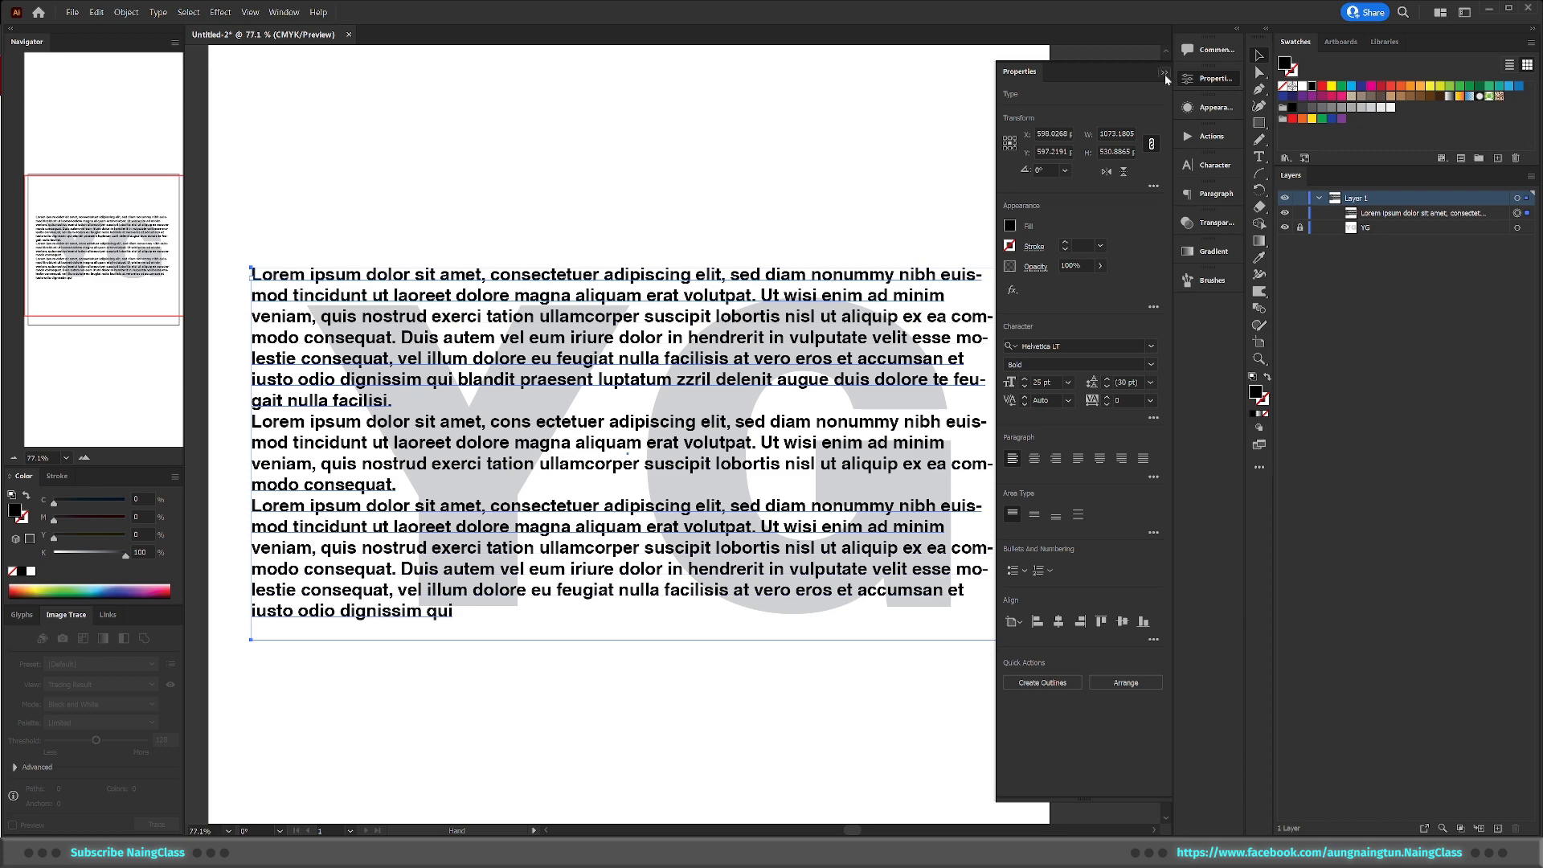
{"action": "left_click", "coordinate": [1163, 72]}
{"action": "key", "text": "ctrl+0"}
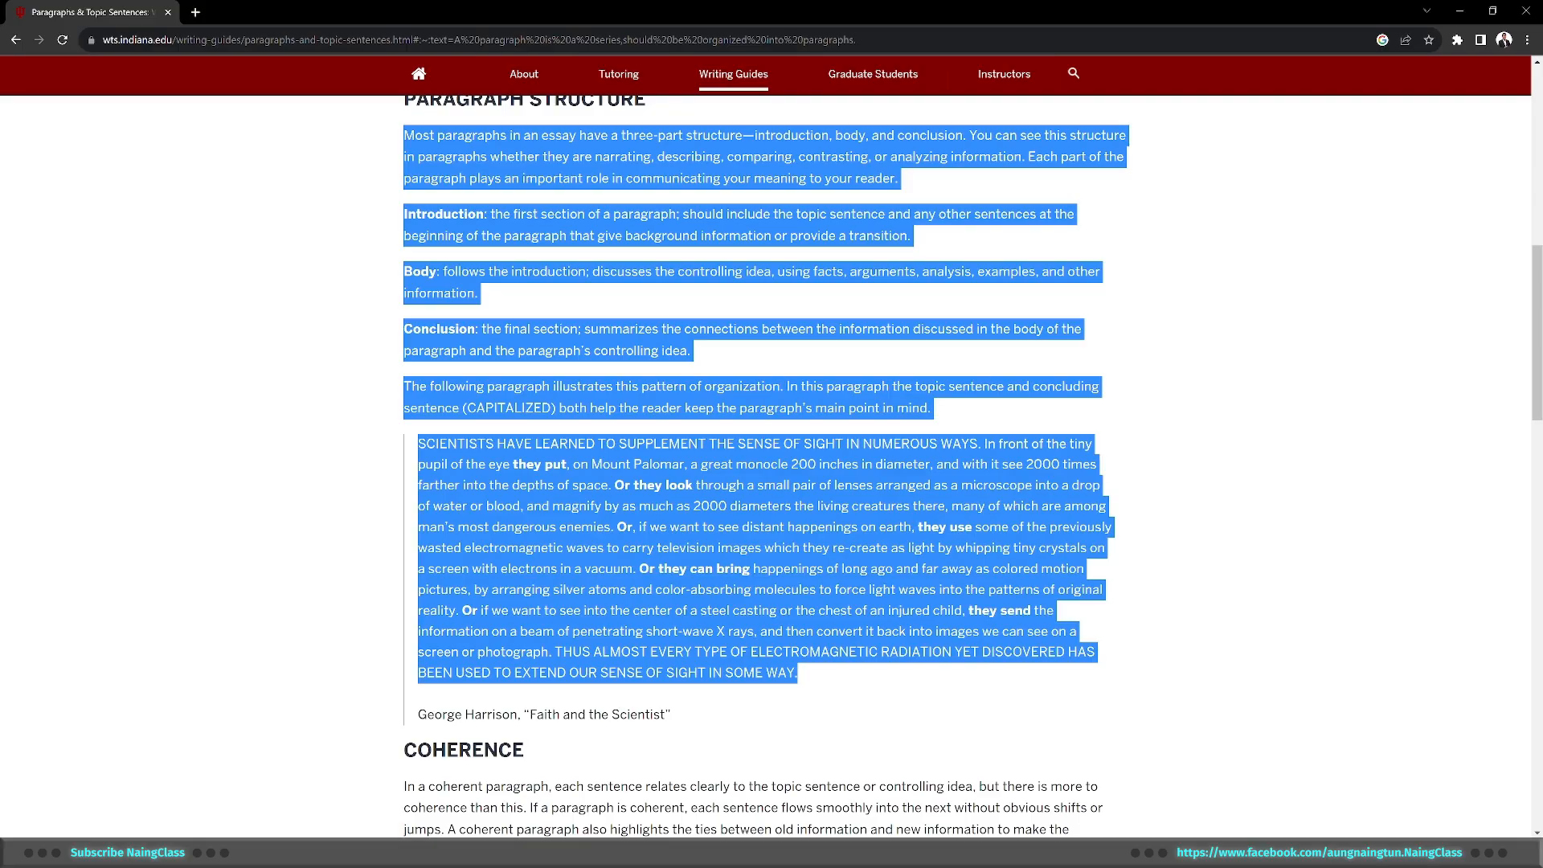
In the web browser, copy the two introductory paragraphs under "Paragraphs & Topic Sentences" and return to Illustrator
{"action": "left_click", "coordinate": [1219, 542]}
{"action": "scroll", "coordinate": [1218, 541], "scroll_direction": "up", "scroll_amount": 10}
{"action": "scroll", "coordinate": [1218, 542], "scroll_direction": "down", "scroll_amount": 2}
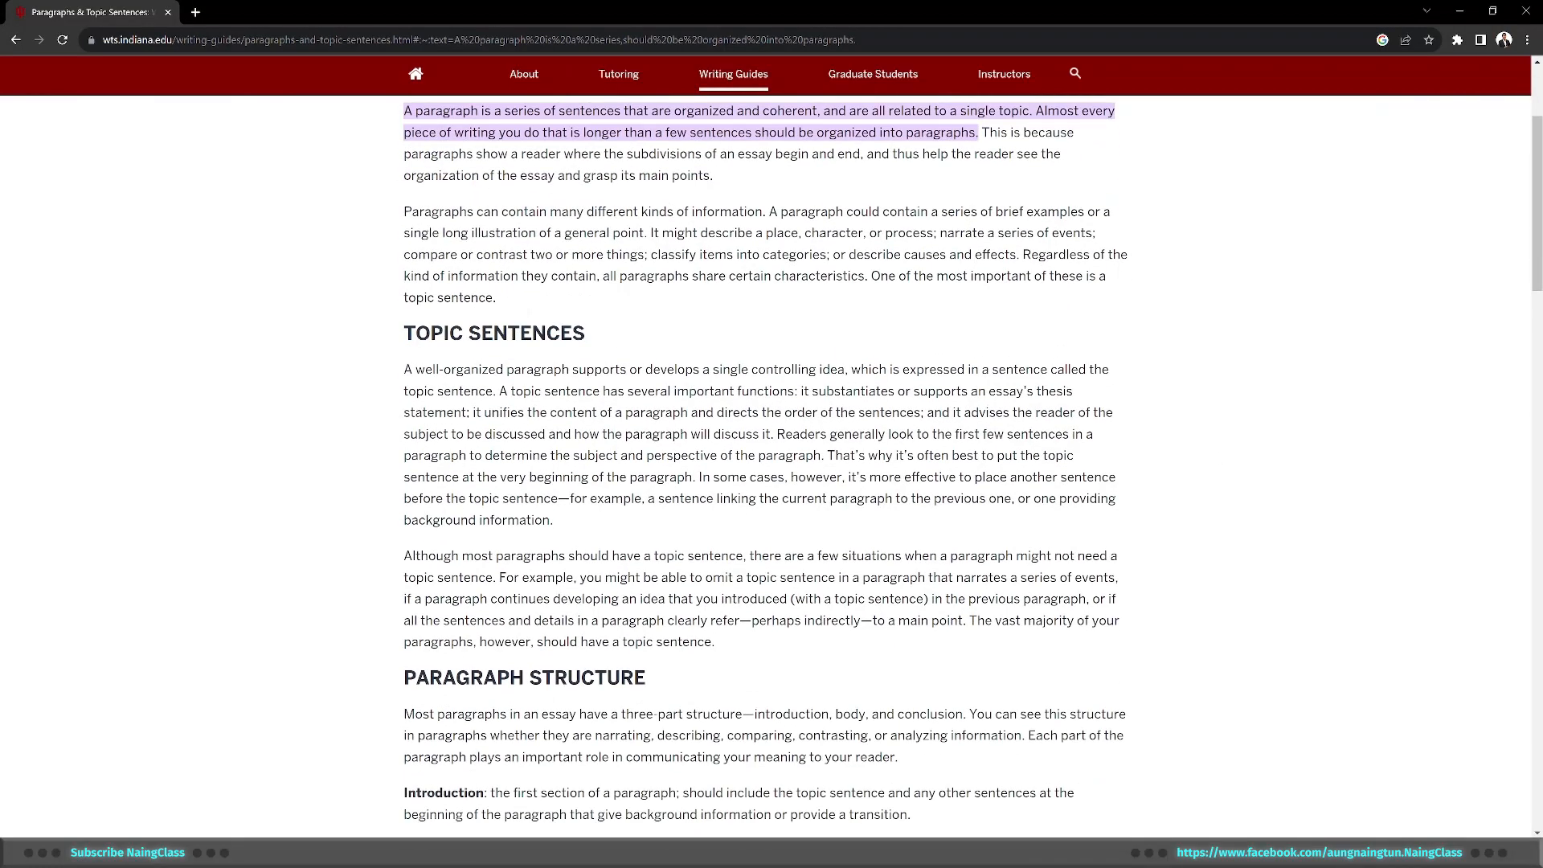
{"action": "scroll", "coordinate": [513, 374], "scroll_direction": "up", "scroll_amount": 1}
{"action": "left_click_drag", "start_coordinate": [502, 371], "coordinate": [401, 197]}
{"action": "key", "text": "ctrl+c"}
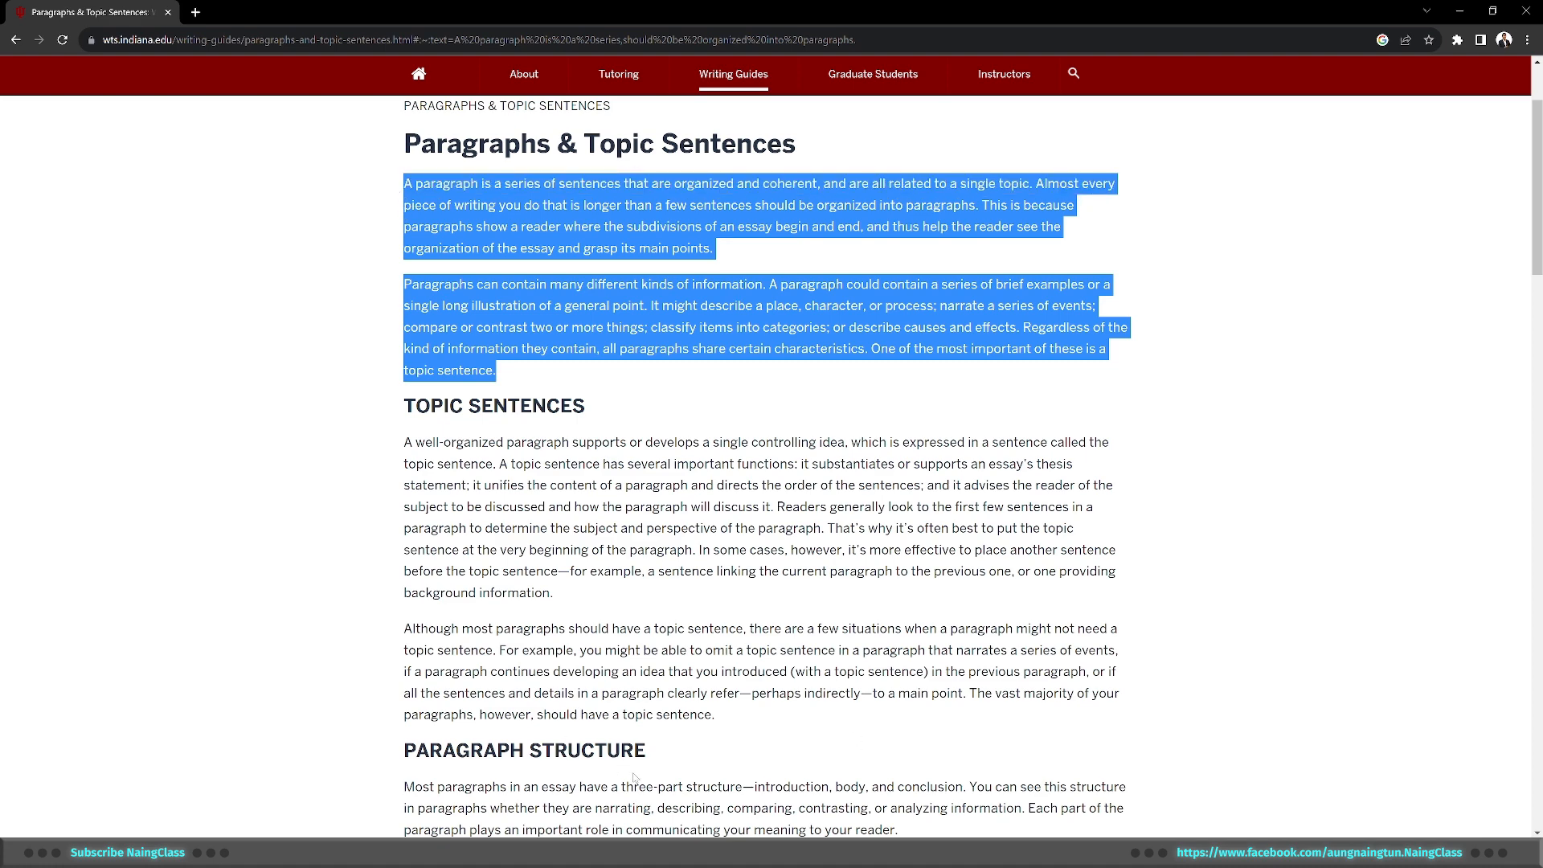
{"action": "key", "text": "alt+Tab"}
{"action": "key", "text": "t"}
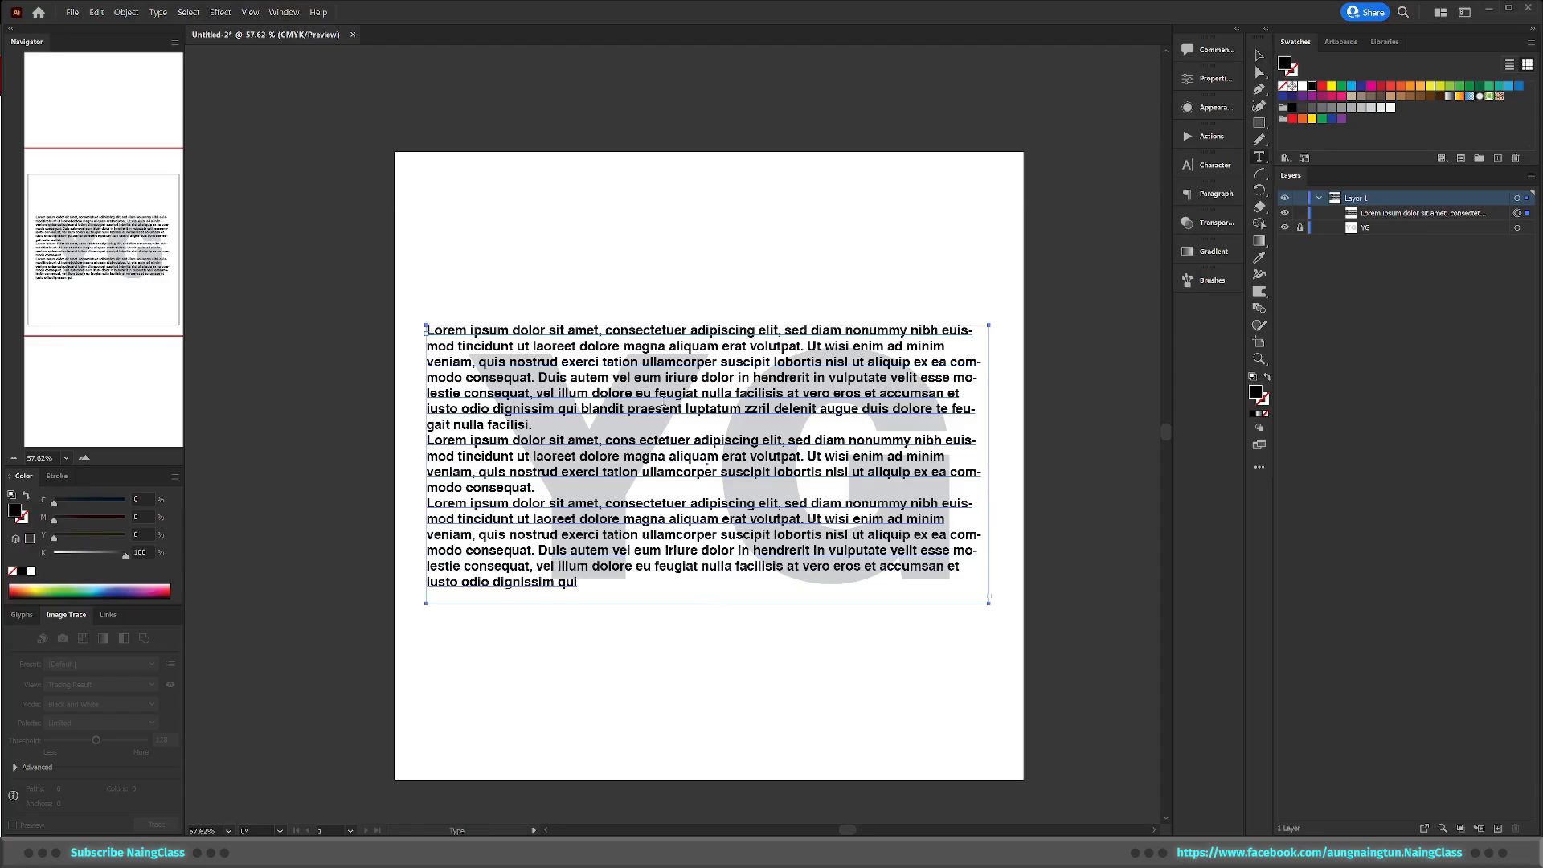
{"action": "left_click", "coordinate": [664, 401]}
{"action": "key", "text": "Escape"}
{"action": "key", "text": "Delete"}
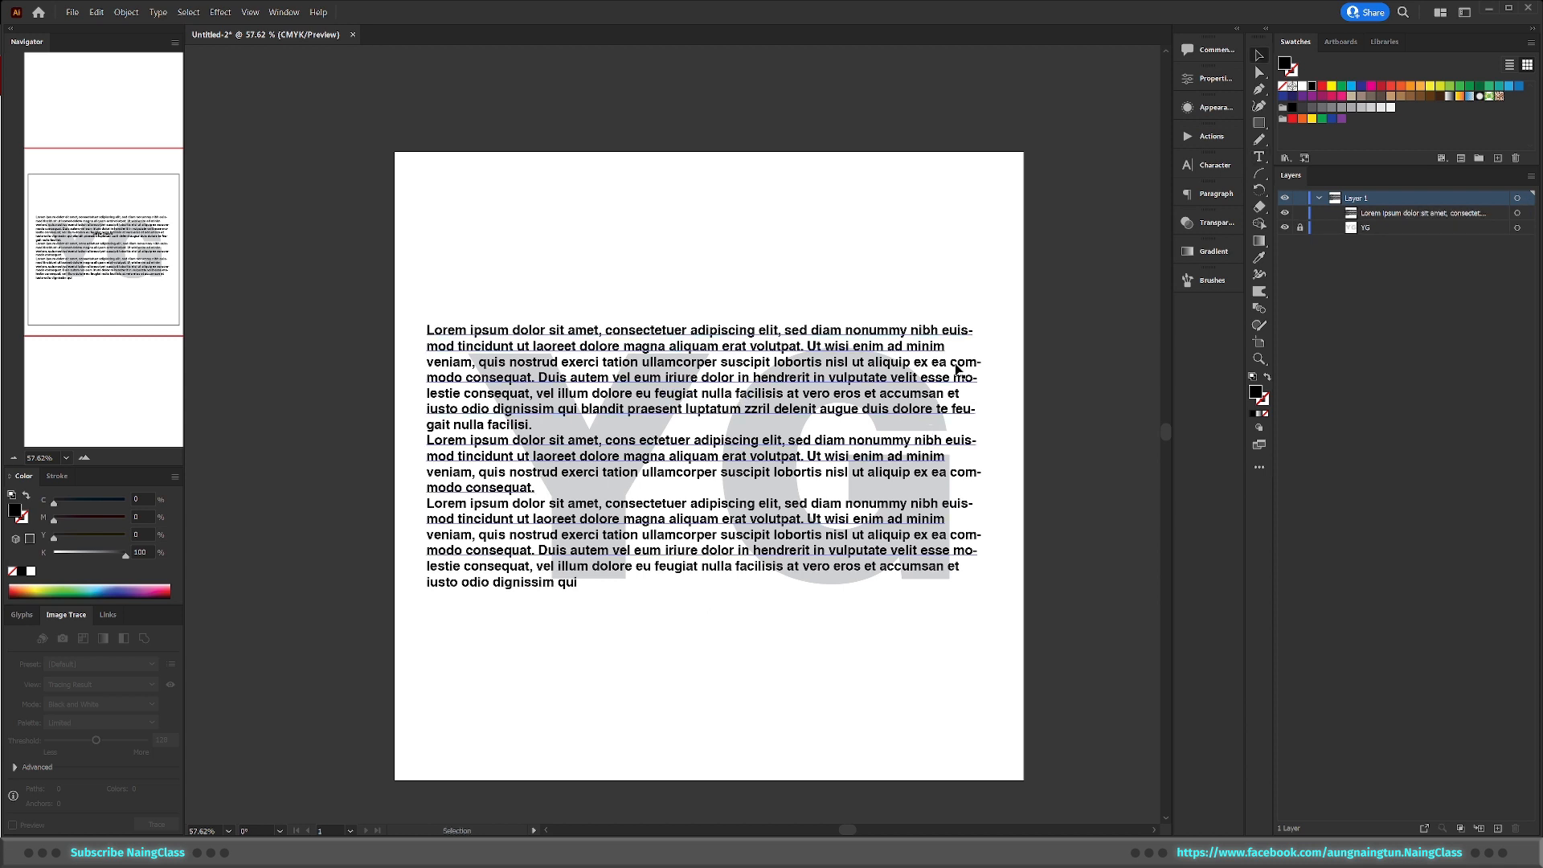
Replace all the placeholder text in the area text box with the copied paragraphs
{"action": "left_click", "coordinate": [835, 434]}
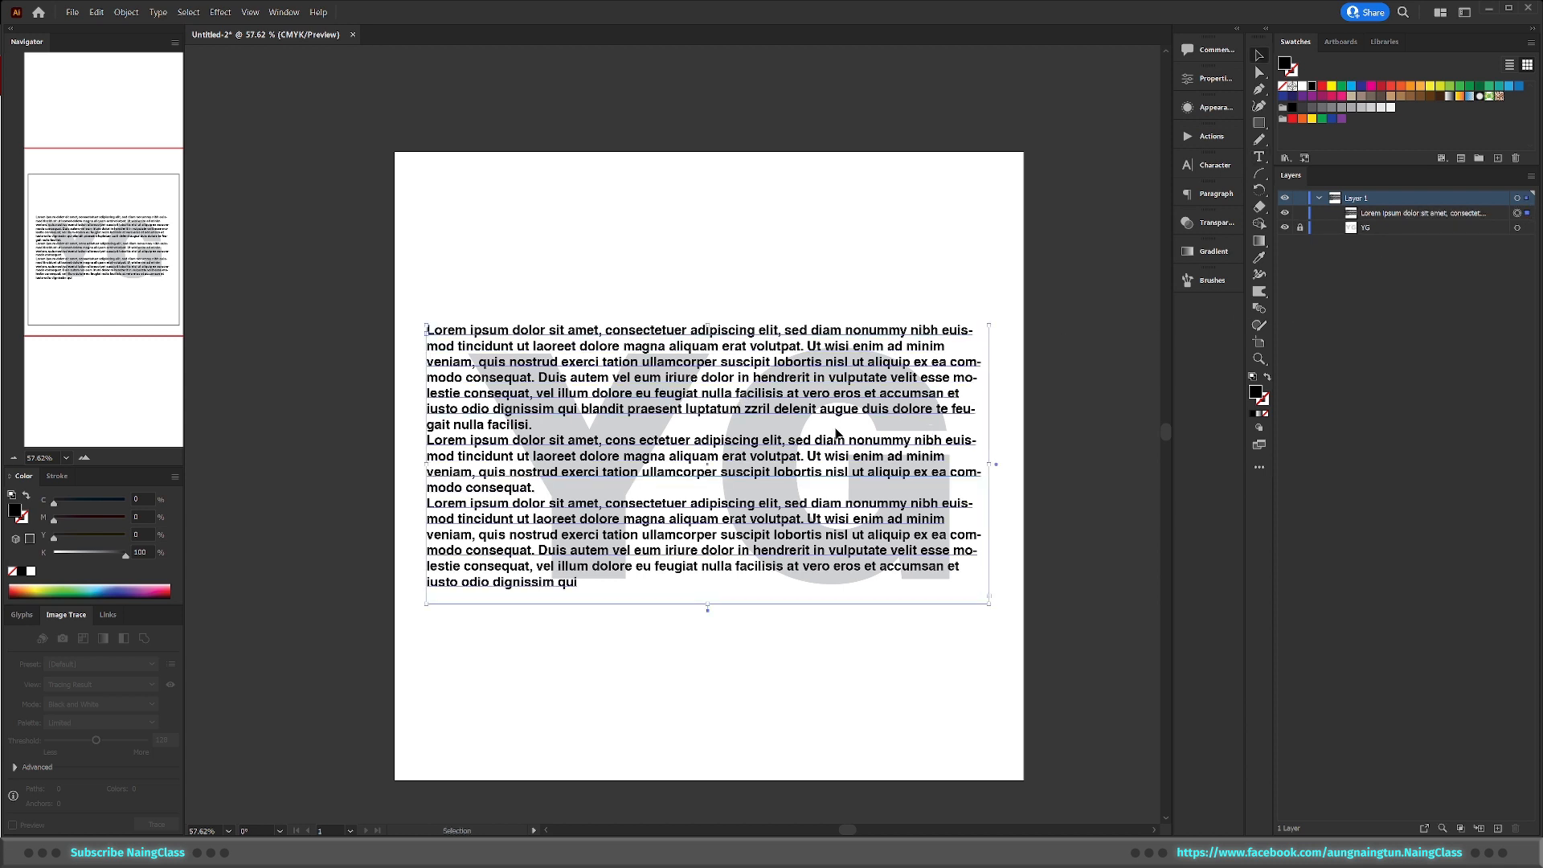
{"action": "double_click", "coordinate": [738, 412]}
{"action": "triple_click", "coordinate": [737, 410]}
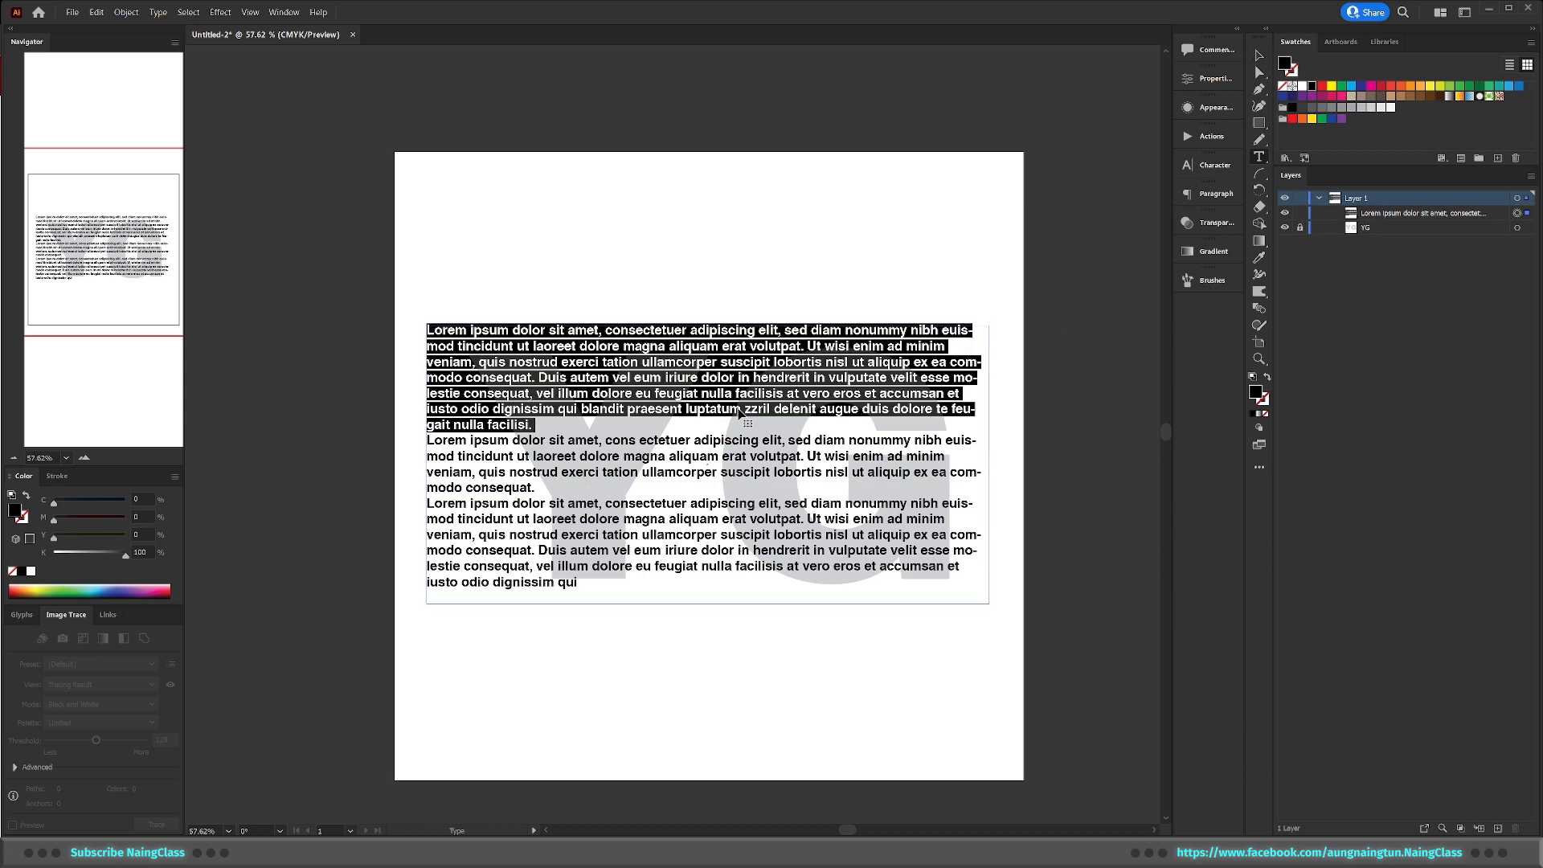
{"action": "key", "text": "ctrl+a"}
{"action": "key", "text": "ctrl+v"}
{"action": "key", "text": "Escape"}
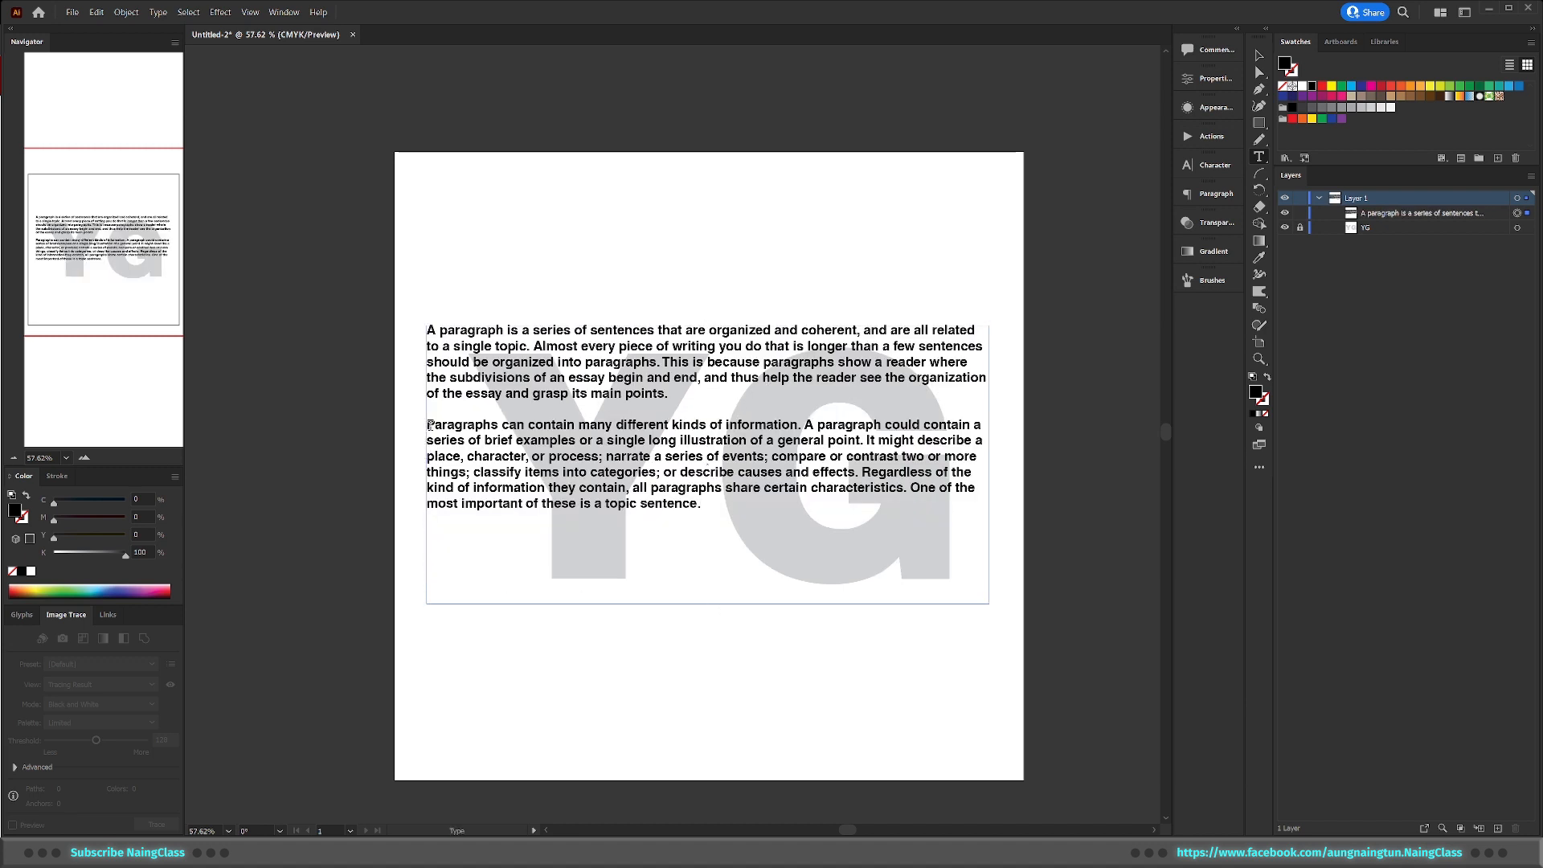
Join the two pasted paragraphs into one continuous paragraph, separated by a space
{"action": "key", "text": "BackSpace"}
{"action": "key", "text": "BackSpace"}
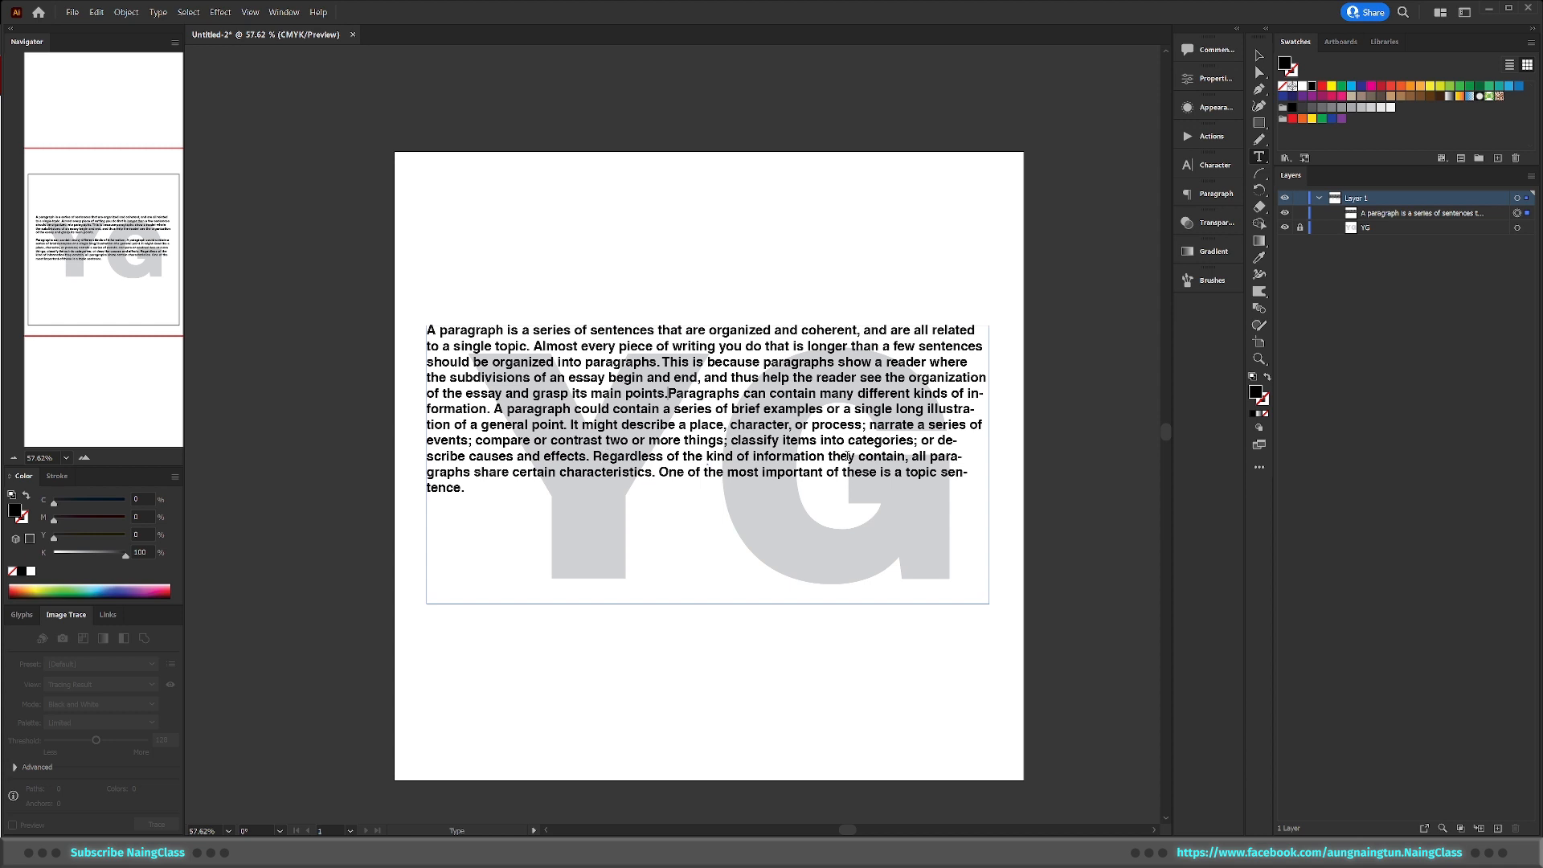
{"action": "left_click", "coordinate": [1259, 55]}
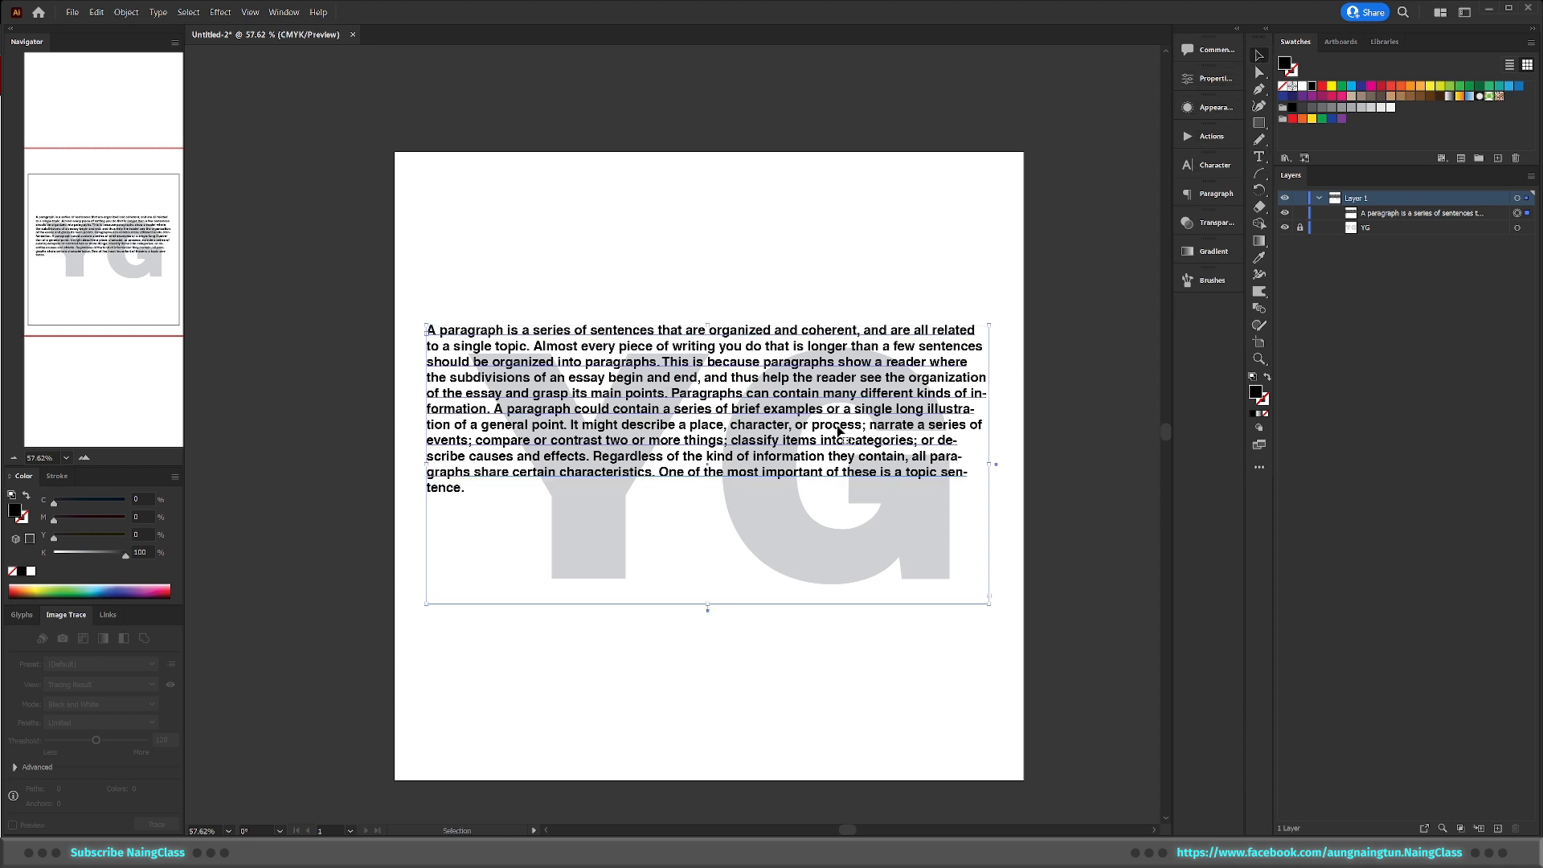
In the web browser, copy the two paragraphs under "Topic Sentences" and return to Illustrator
{"action": "key", "text": "alt+Tab"}
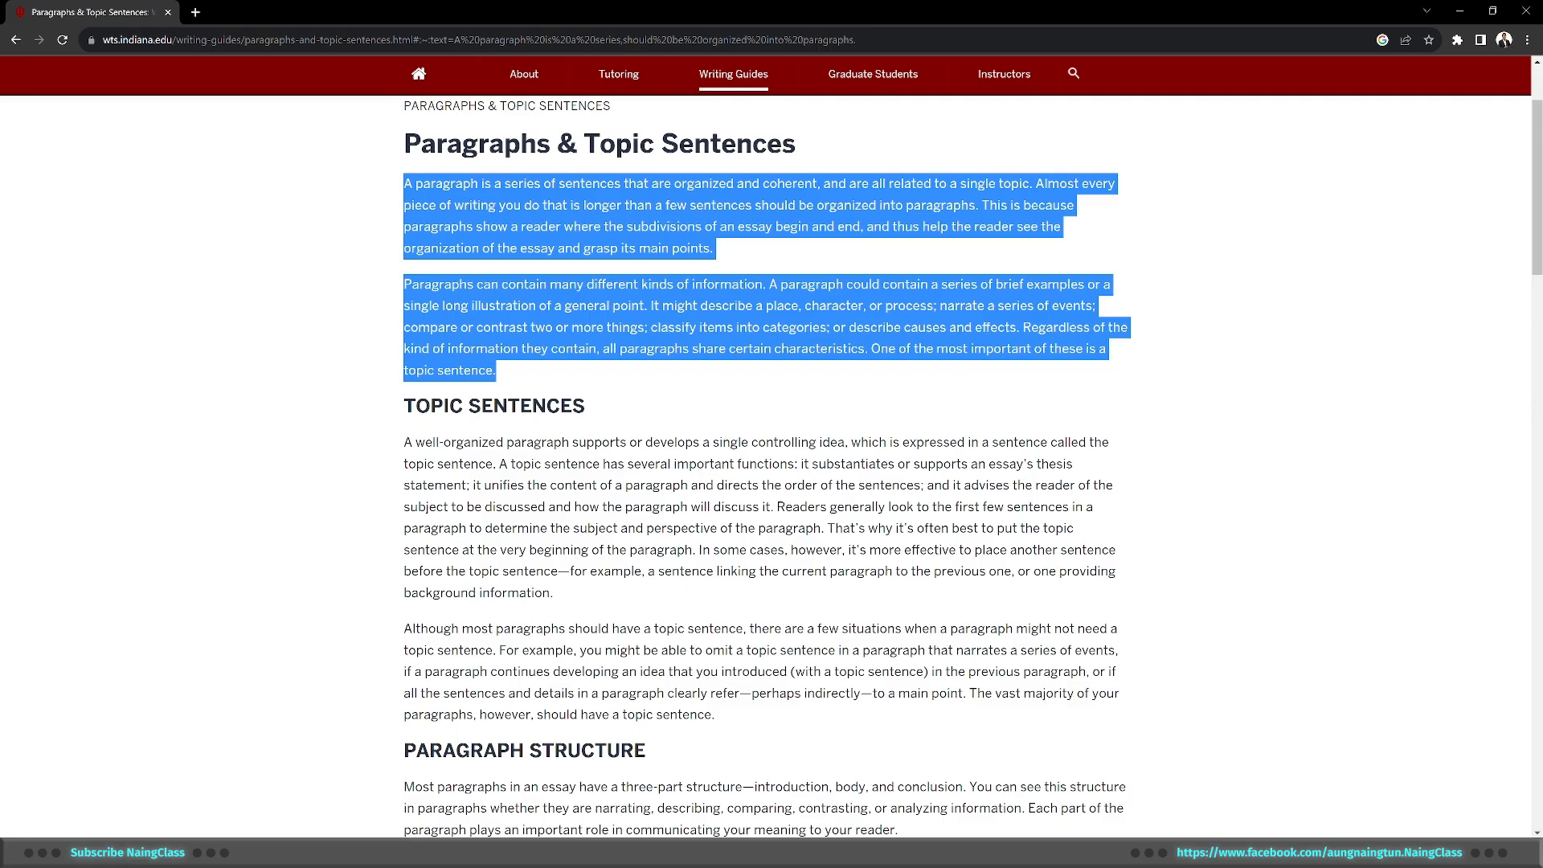
{"action": "scroll", "coordinate": [714, 651], "scroll_direction": "down", "scroll_amount": 1}
{"action": "left_click_drag", "start_coordinate": [714, 644], "coordinate": [397, 372]}
{"action": "key", "text": "alt+Tab"}
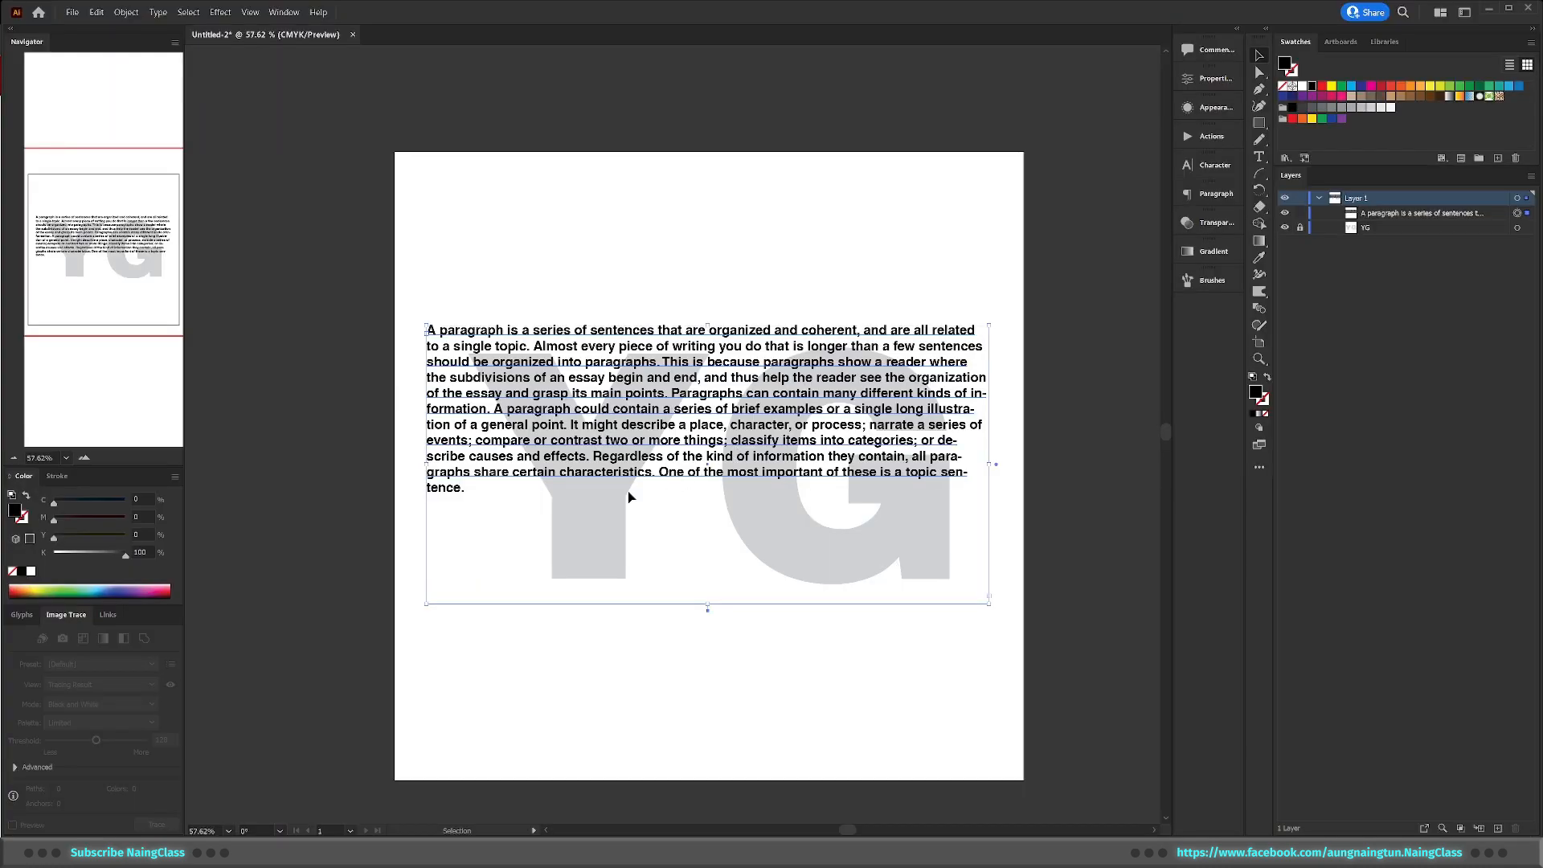
Append the copied "Topic Sentences" text to the end of the existing paragraph in the text area
{"action": "key", "text": "t"}
{"action": "left_click", "coordinate": [464, 488]}
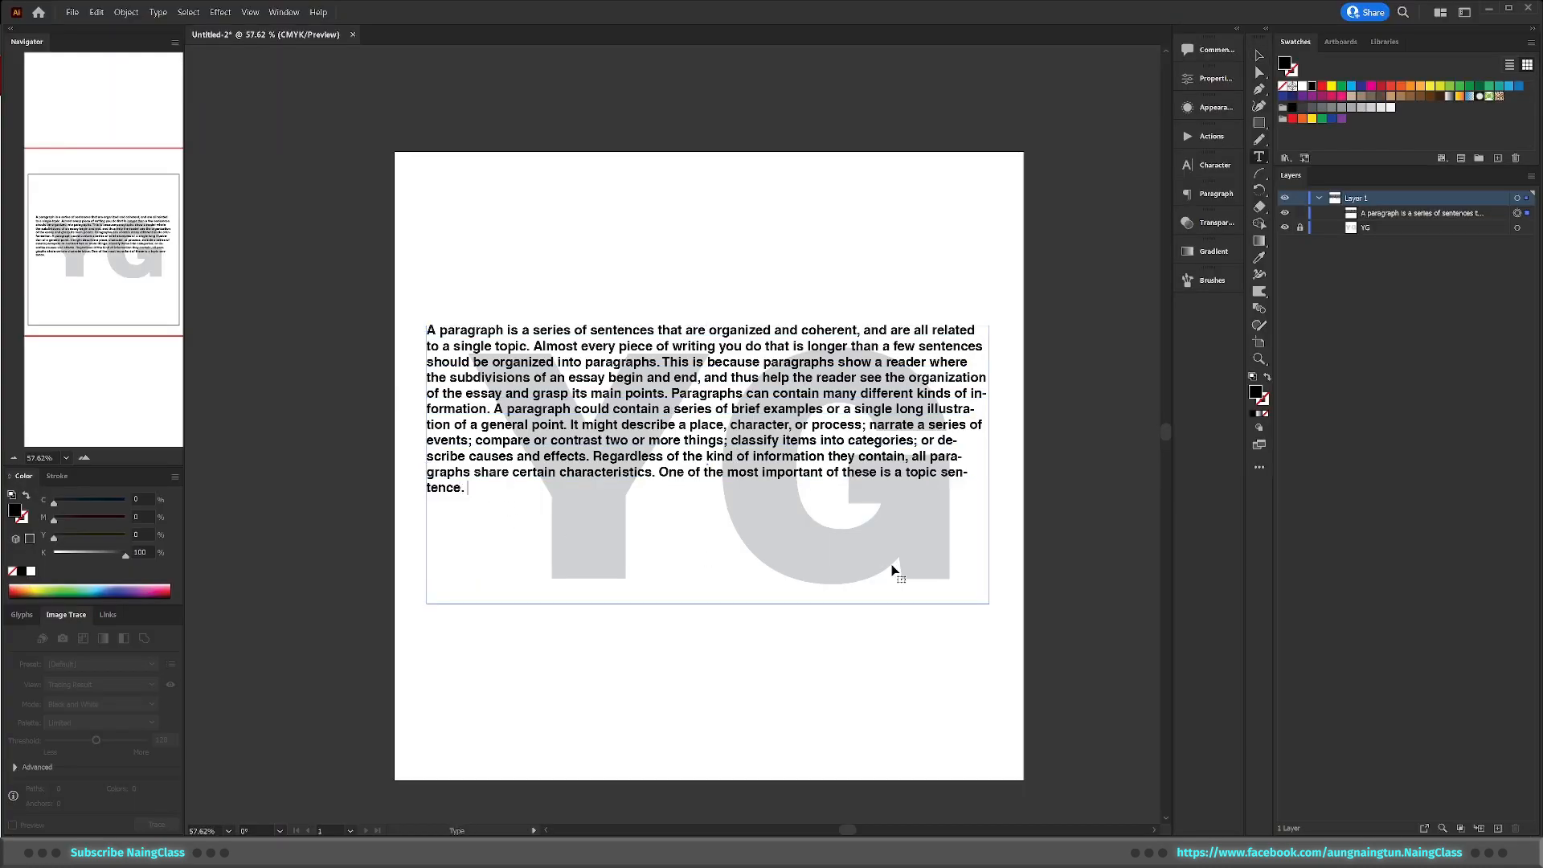
{"action": "key", "text": "ctrl+v"}
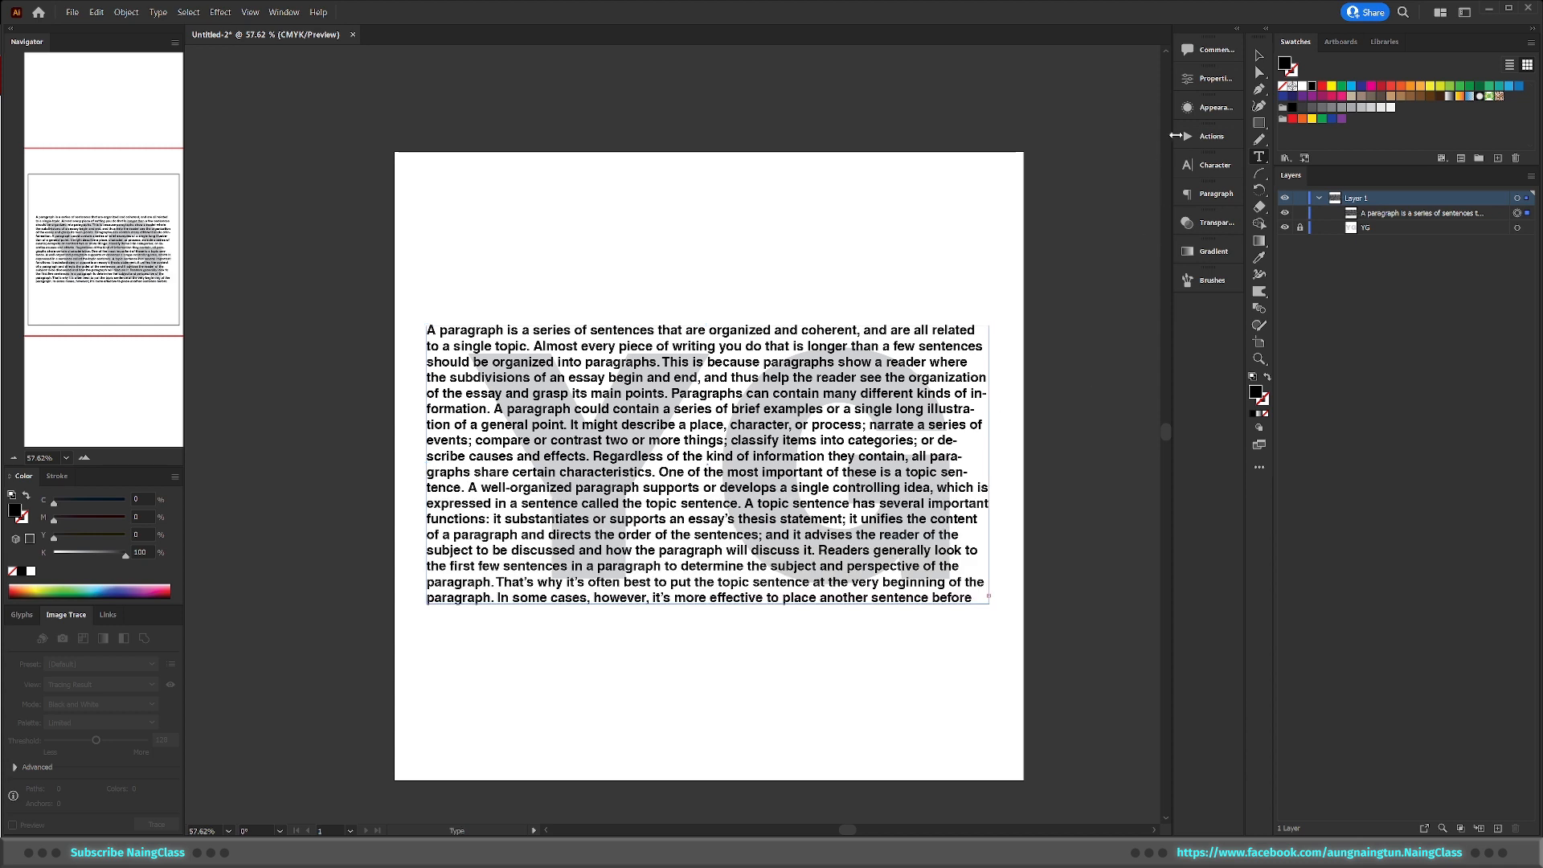
Set the whole text block's font size to 22 pt
{"action": "left_click", "coordinate": [1260, 57]}
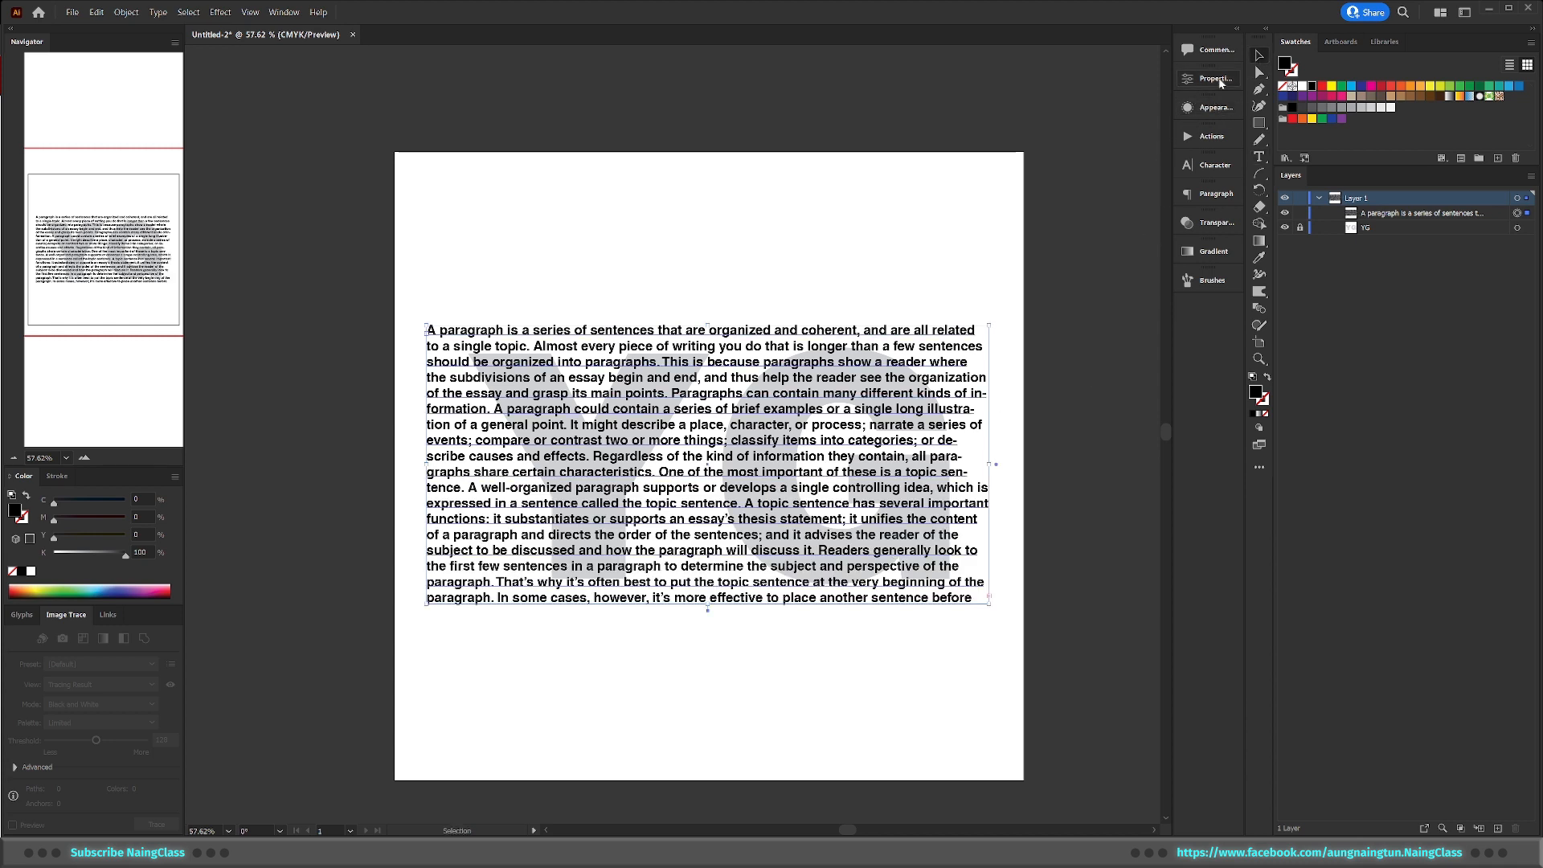
{"action": "left_click", "coordinate": [1215, 79]}
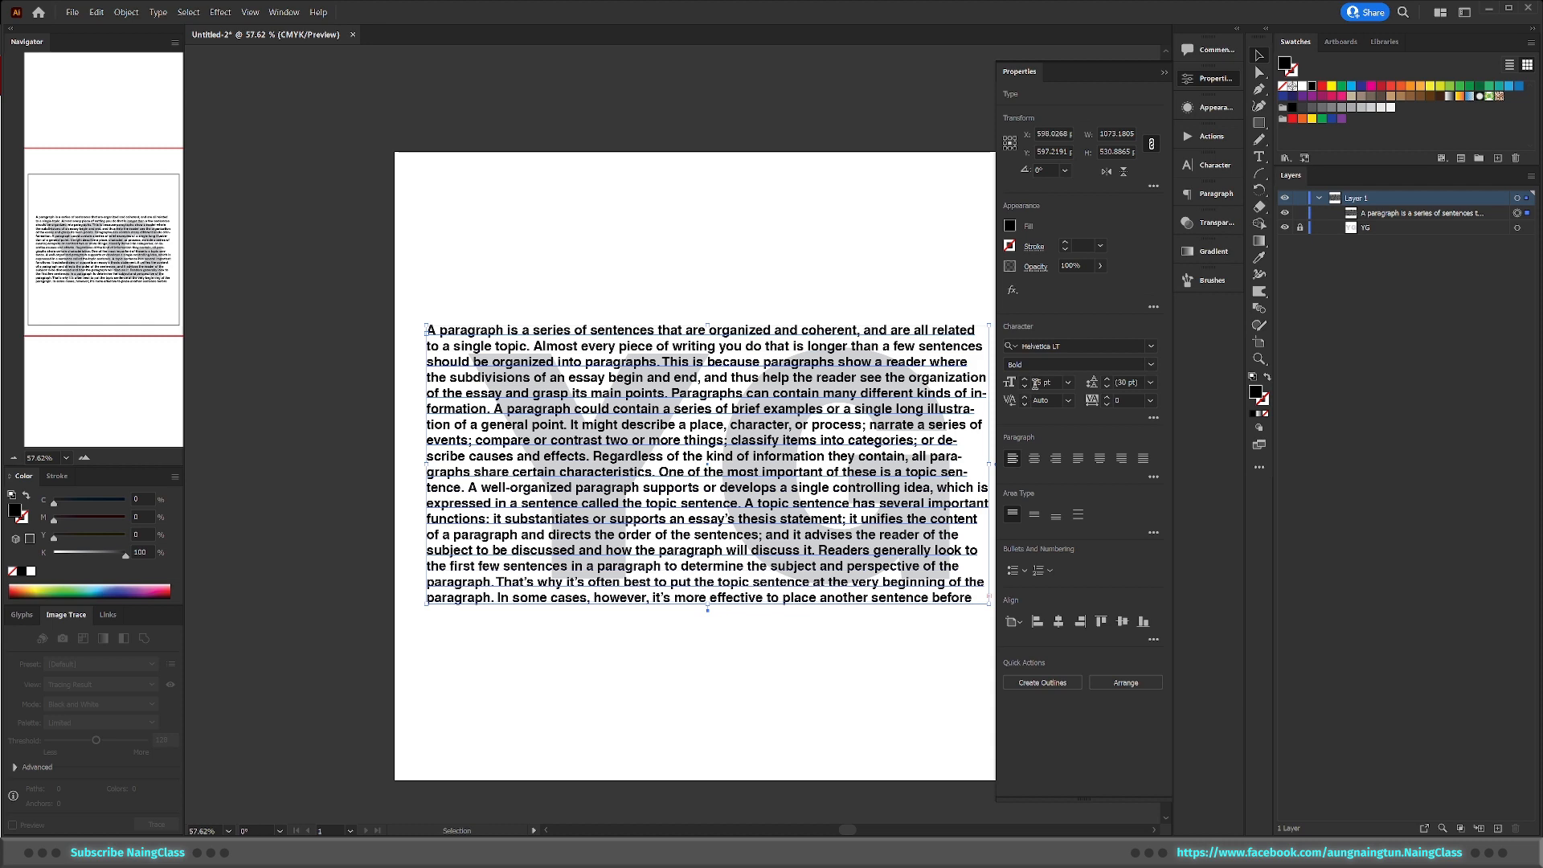
{"action": "left_click", "coordinate": [1035, 383]}
{"action": "type", "text": "22pt"}
{"action": "key", "text": "Return"}
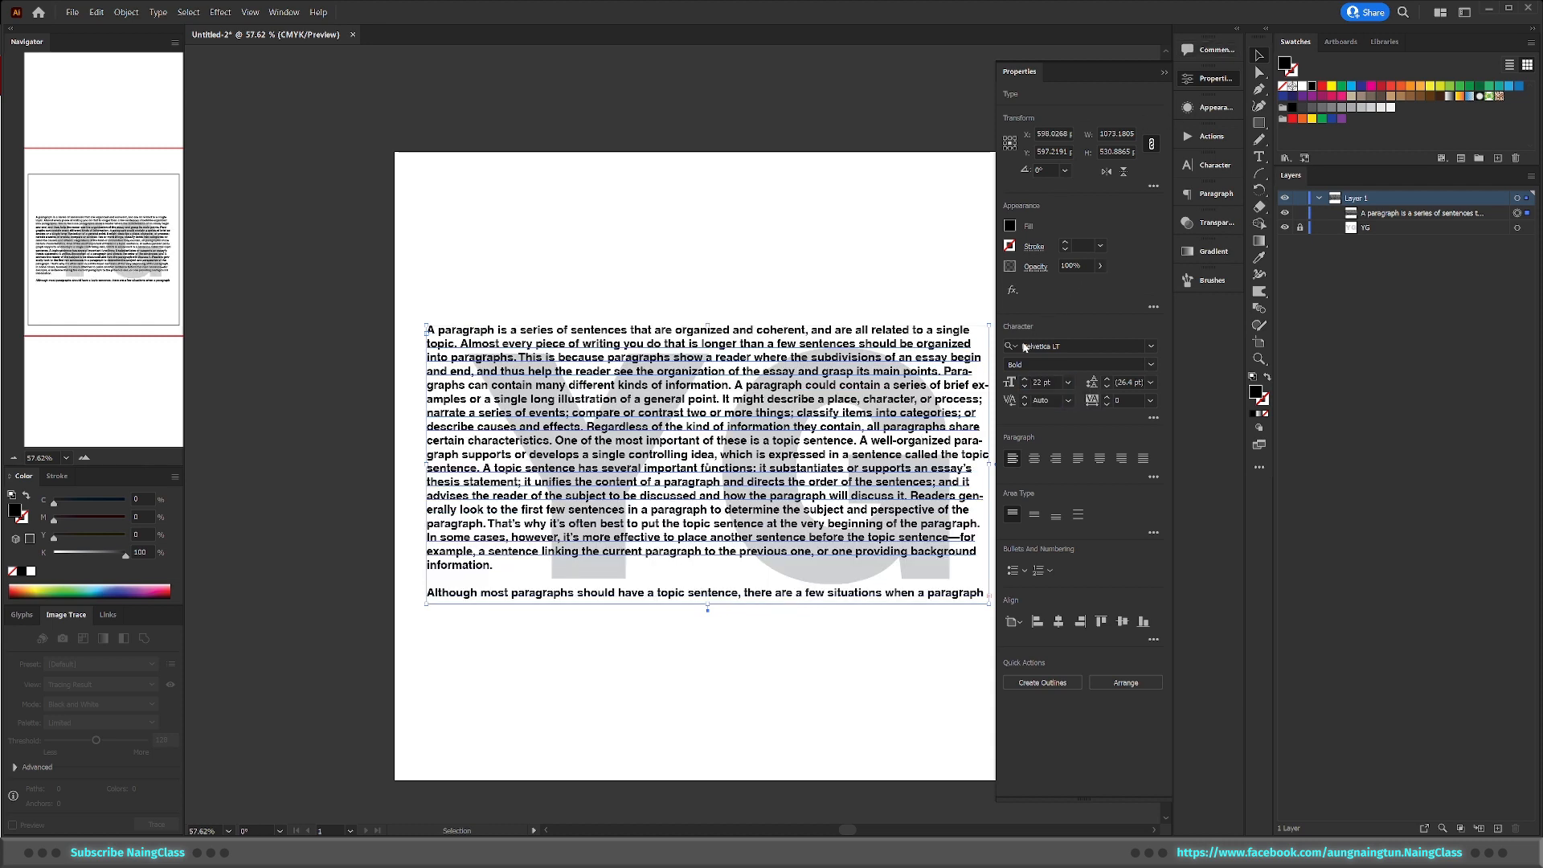
Join the paragraph starting with "Although" to the preceding text, separated by a space, and close the text properties
{"action": "double_click", "coordinate": [440, 592]}
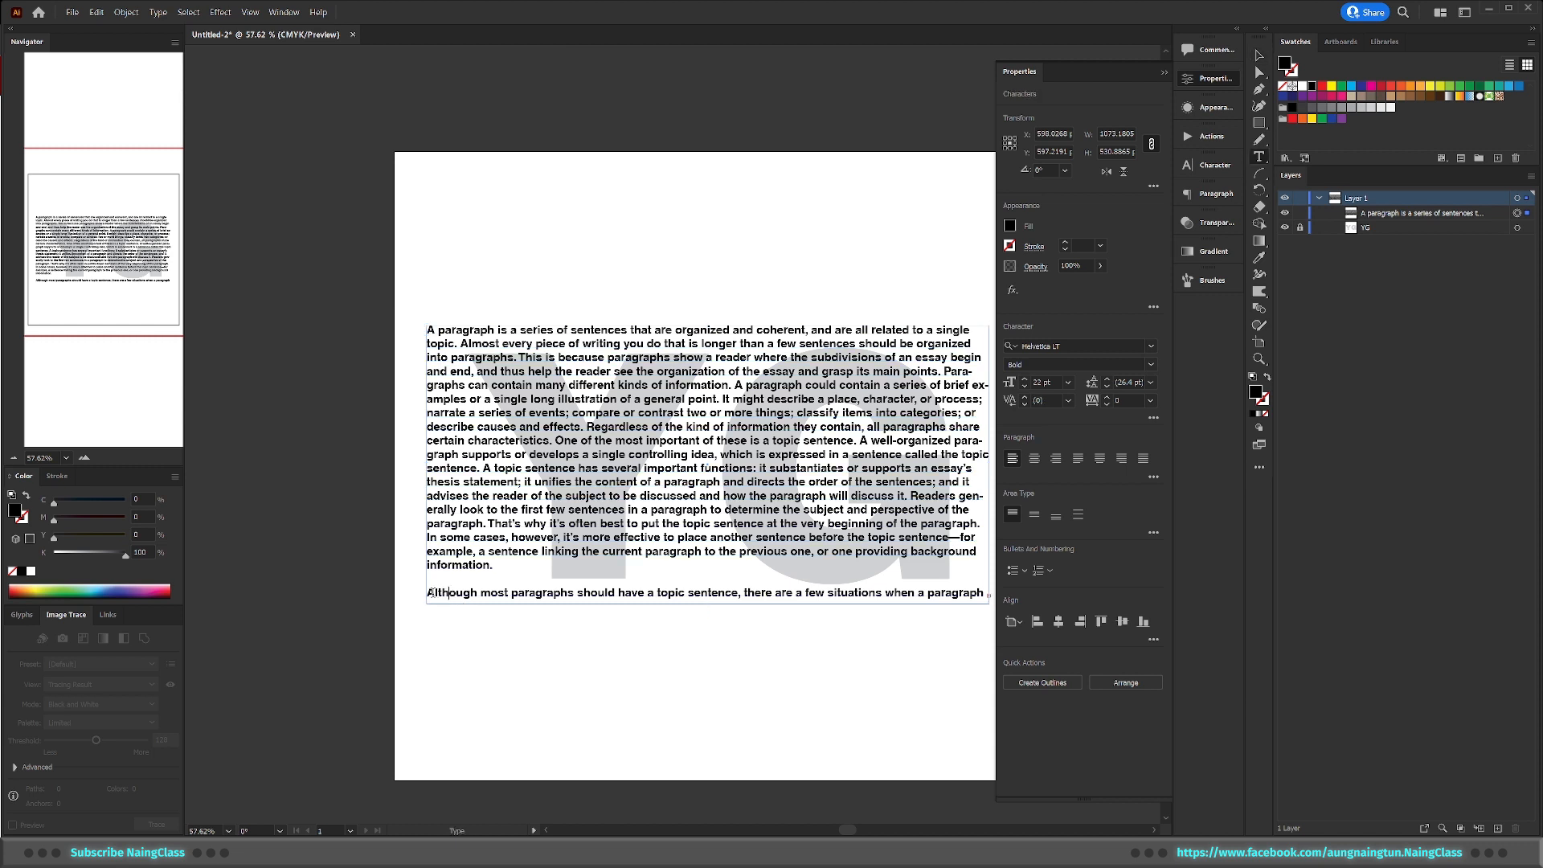
{"action": "key", "text": "BackSpace"}
{"action": "key", "text": "BackSpace"}
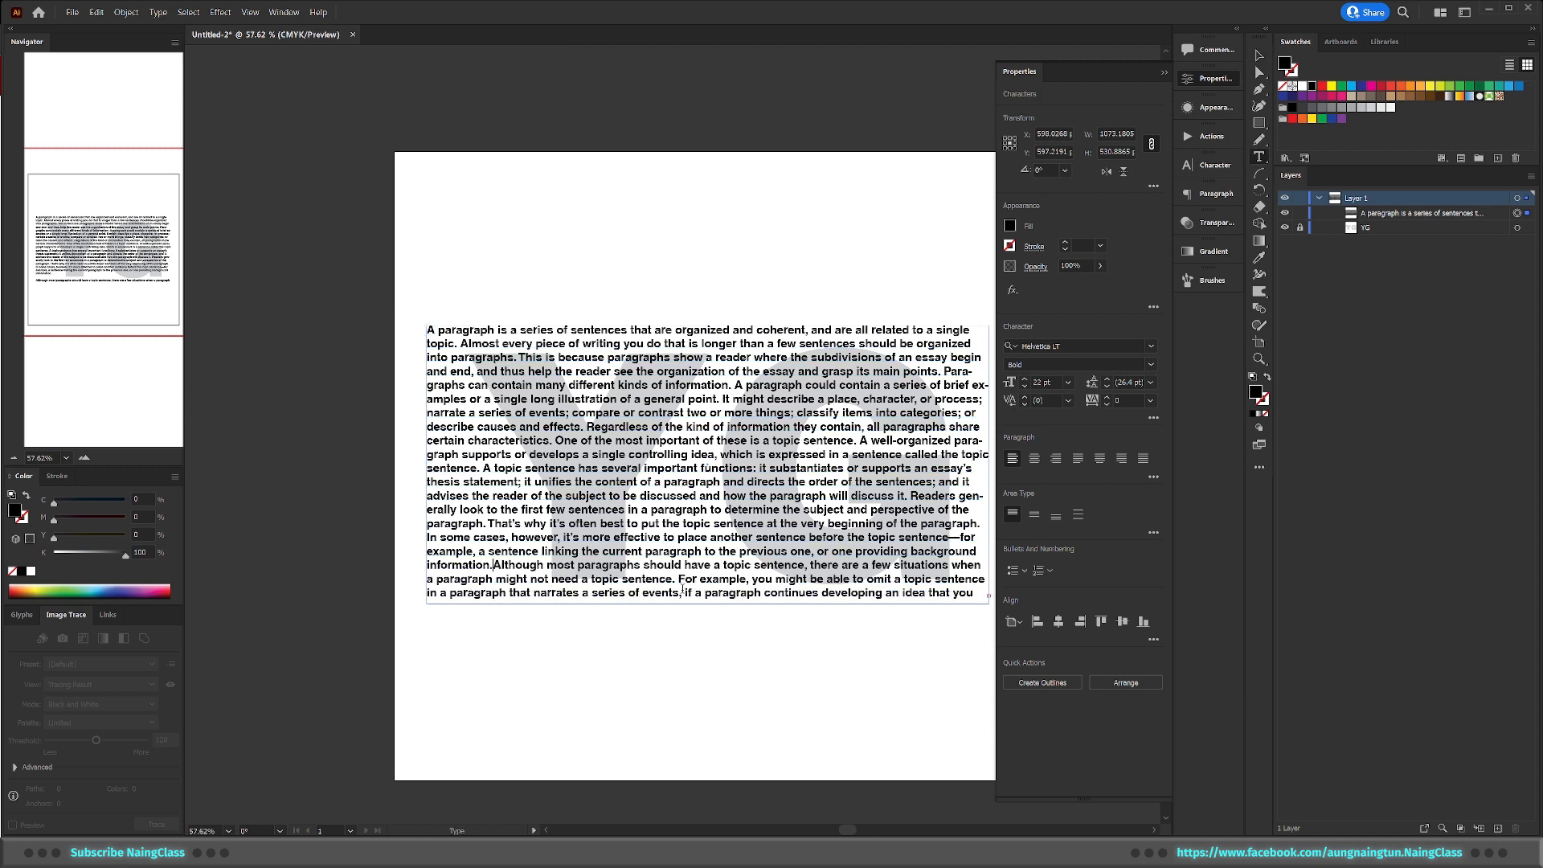
{"action": "left_click", "coordinate": [1164, 74]}
Duplicate the paragraph text object within Layer 1 and hide the lower copy
{"action": "left_click", "coordinate": [1388, 216]}
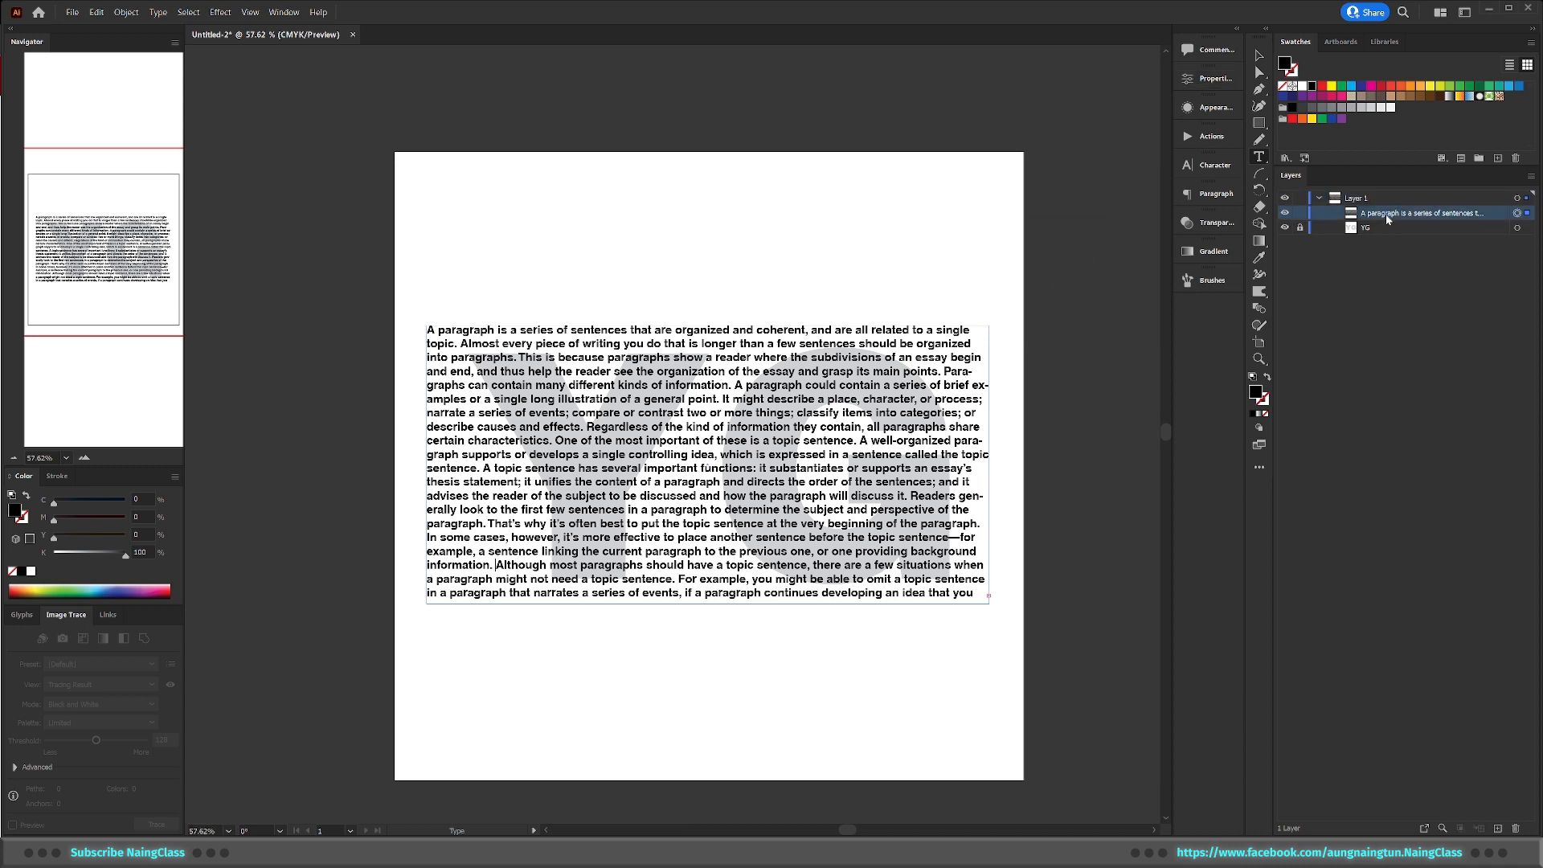
{"action": "left_click_drag", "start_coordinate": [1398, 217], "coordinate": [1498, 828]}
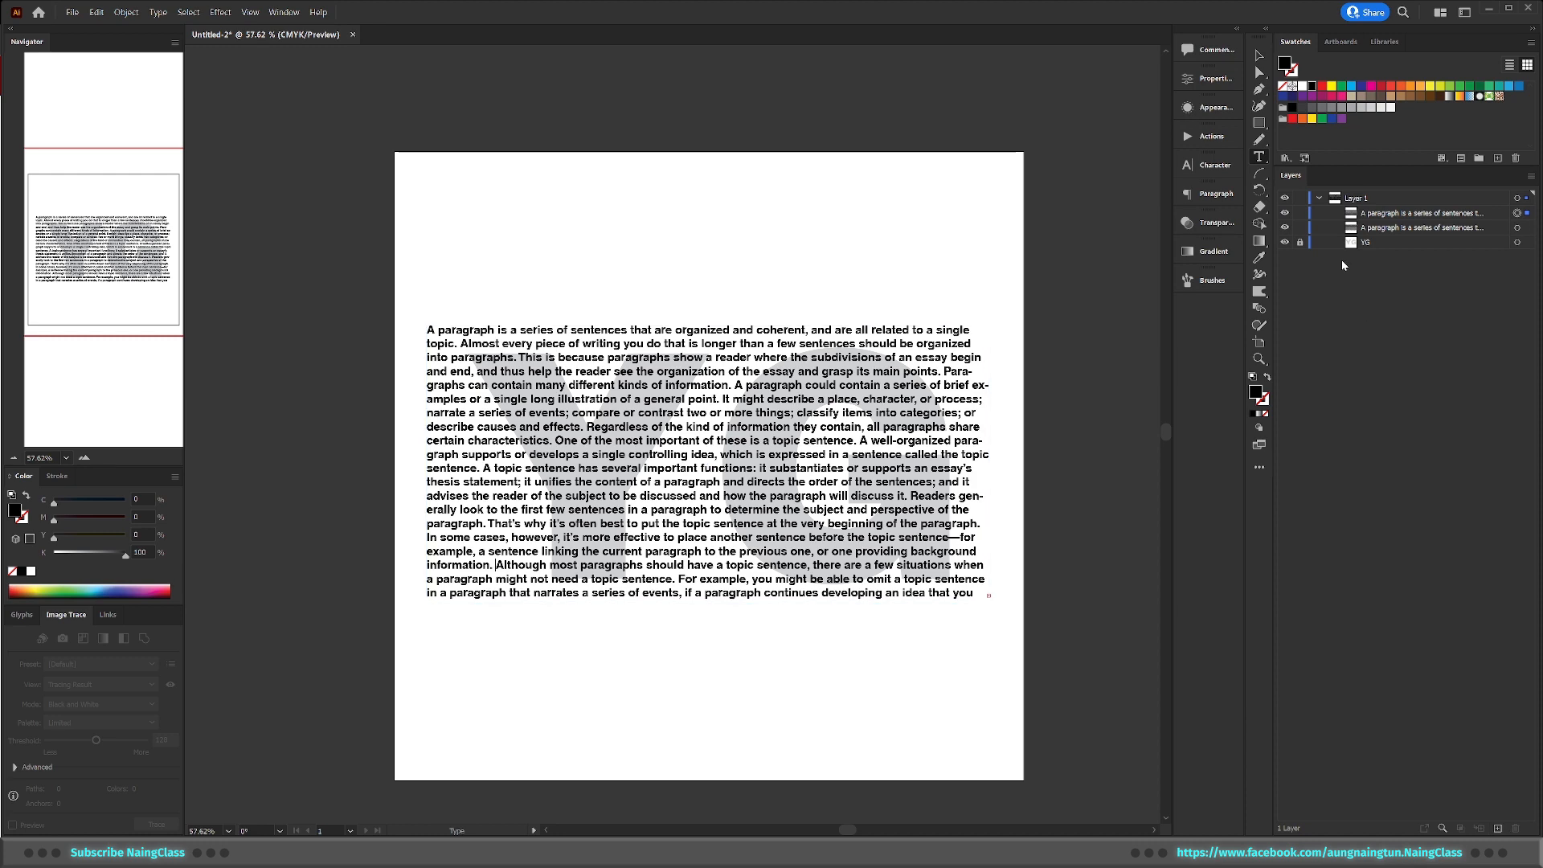
{"action": "left_click", "coordinate": [1284, 228]}
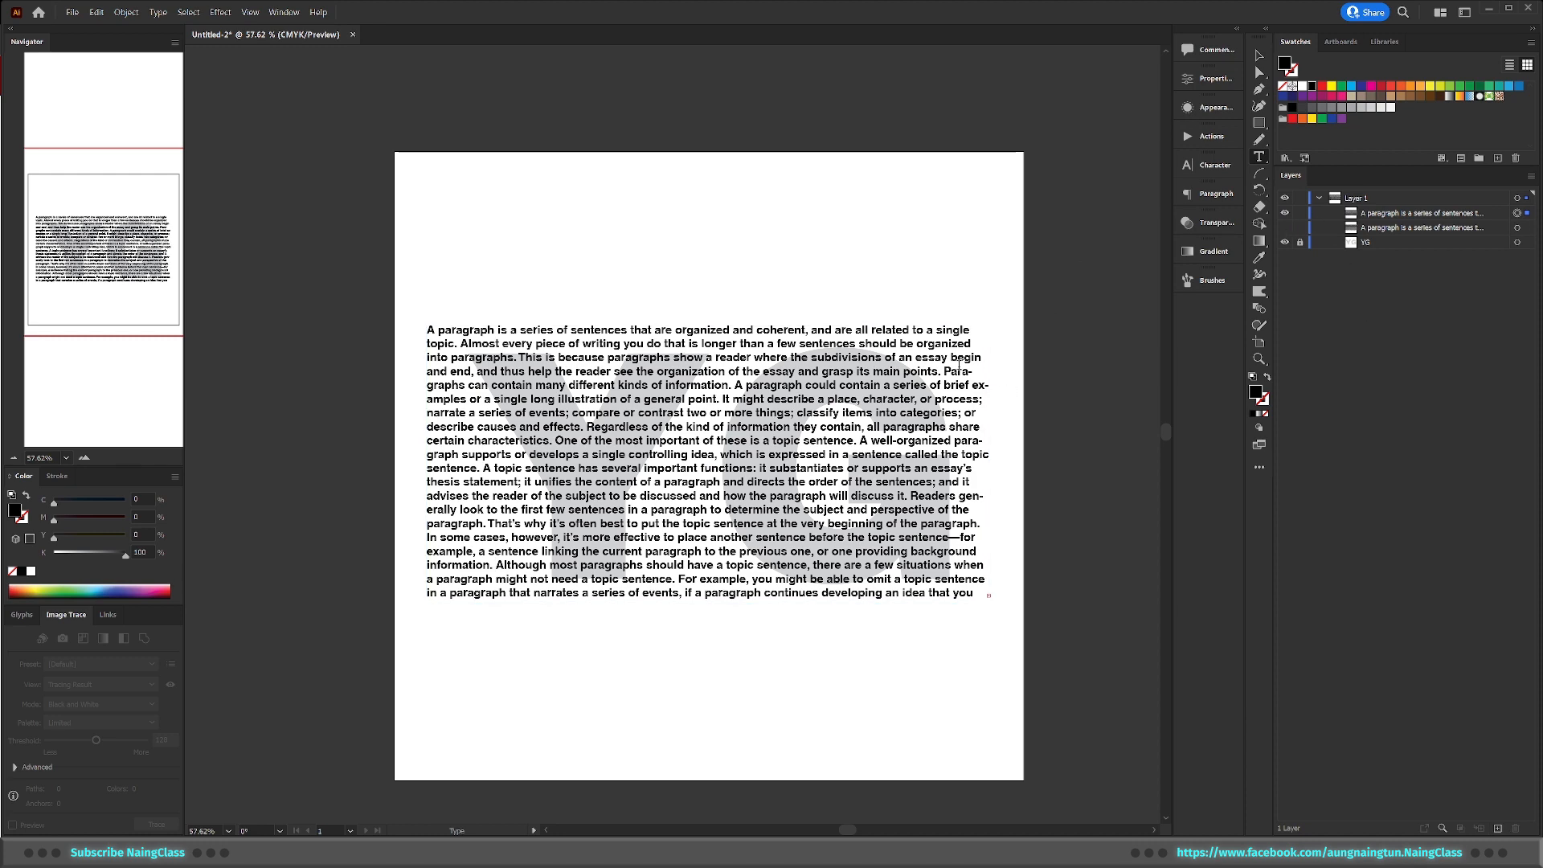
Try the yellow-to-red gradient swatch as the visible text's fill, and convert that text to outlines
{"action": "left_click_drag", "start_coordinate": [813, 408], "coordinate": [1042, 369]}
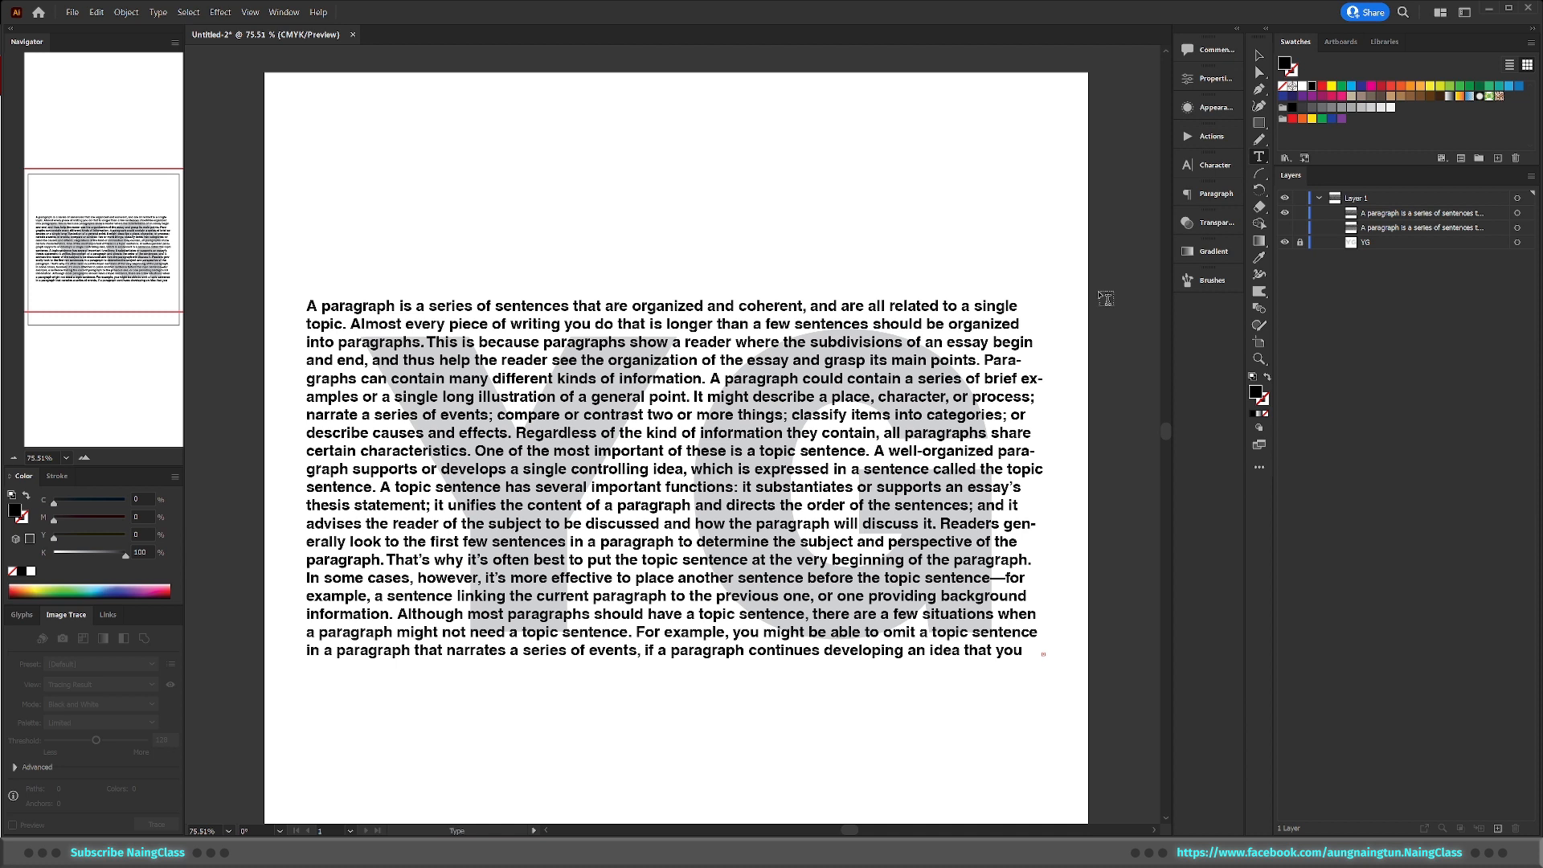
{"action": "left_click", "coordinate": [1259, 56]}
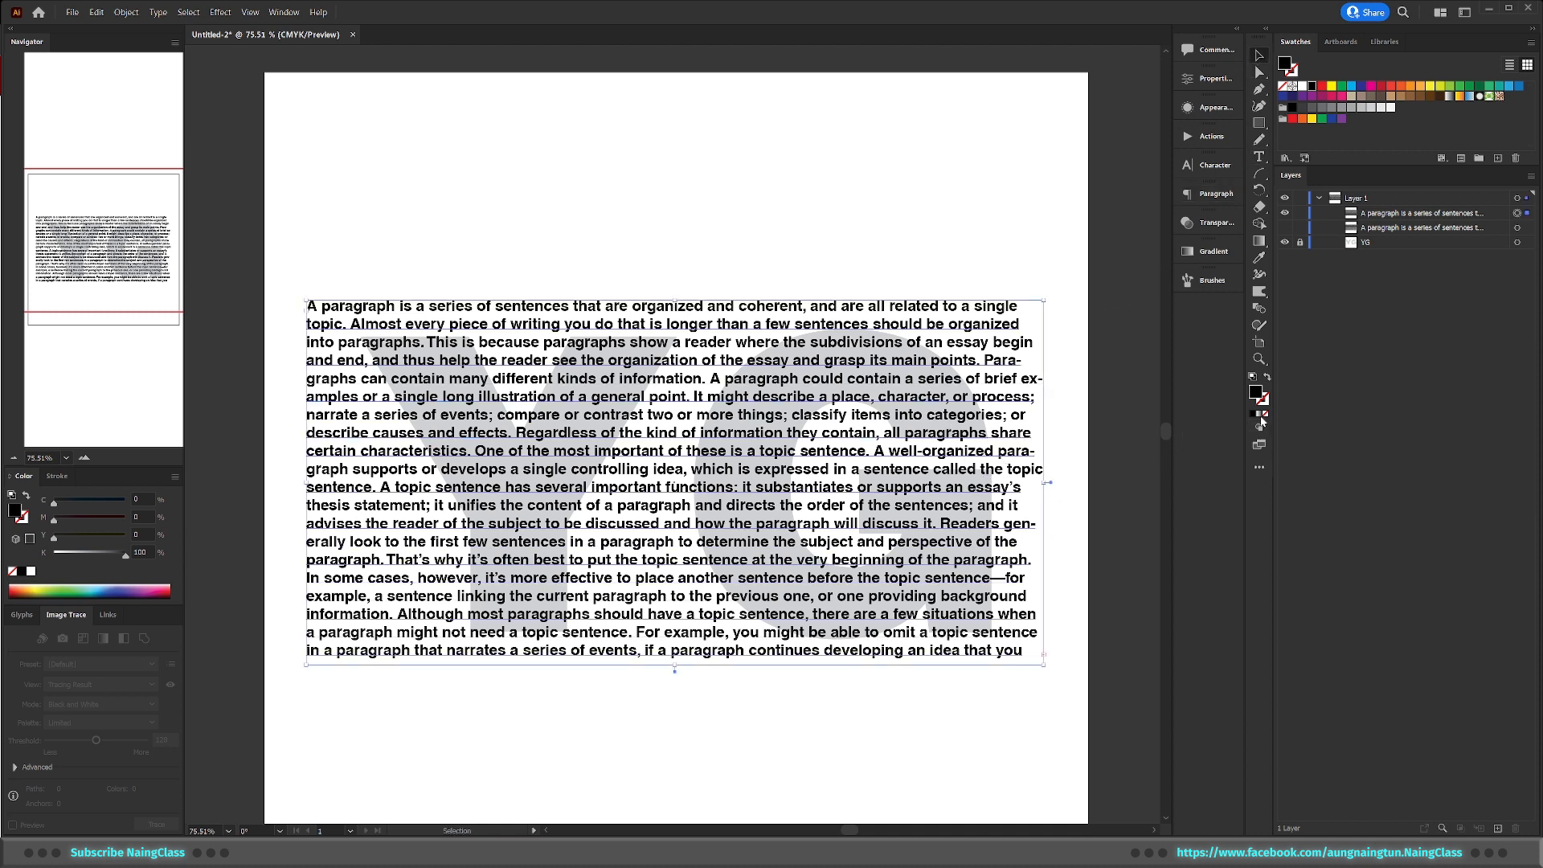
{"action": "left_click", "coordinate": [1461, 97]}
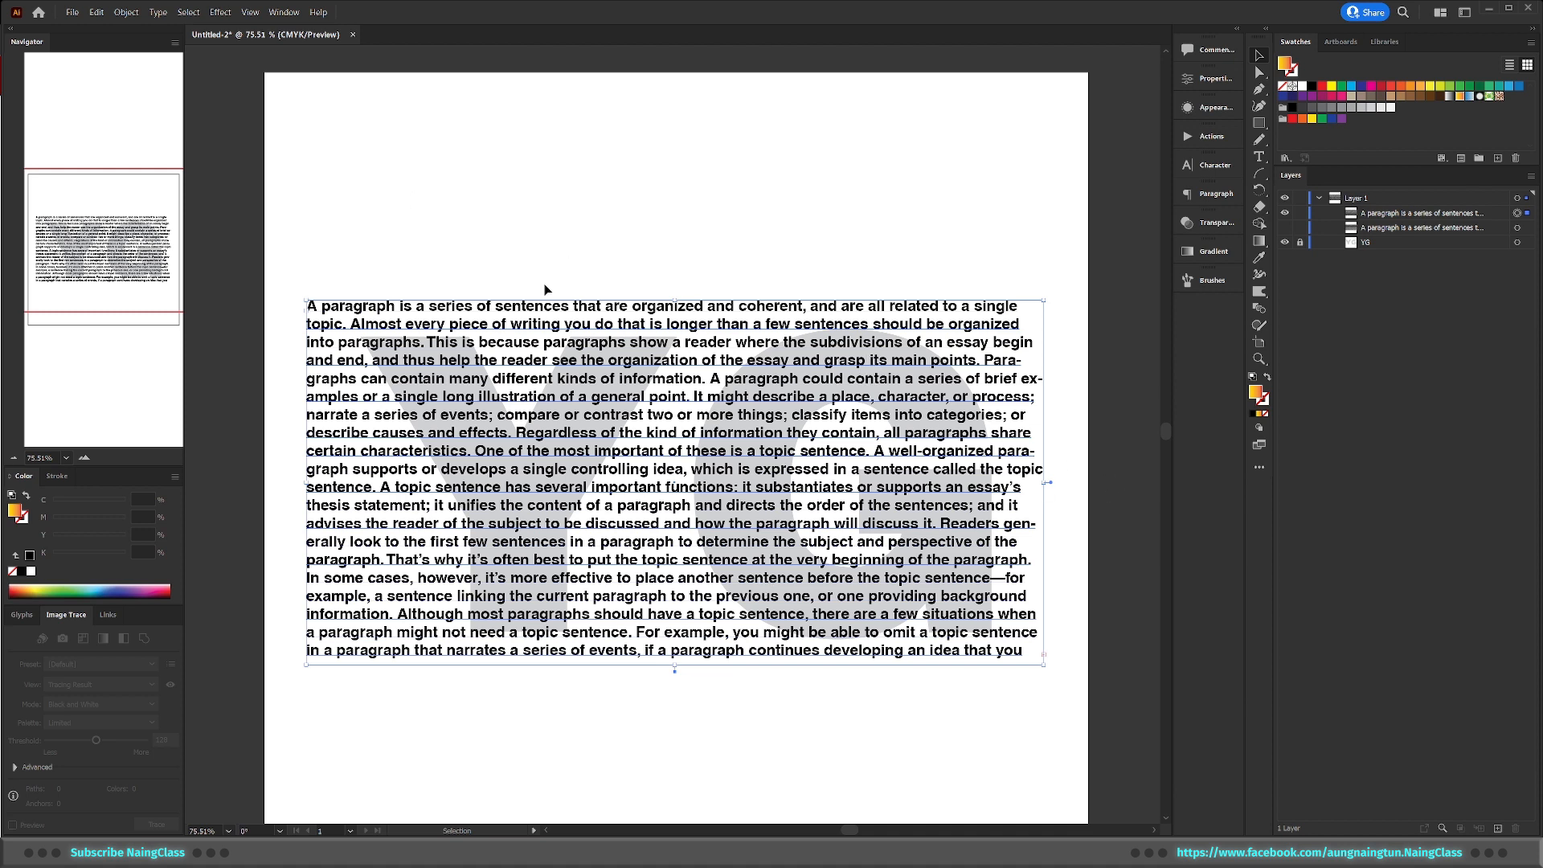
{"action": "key", "text": "ctrl+shift+o"}
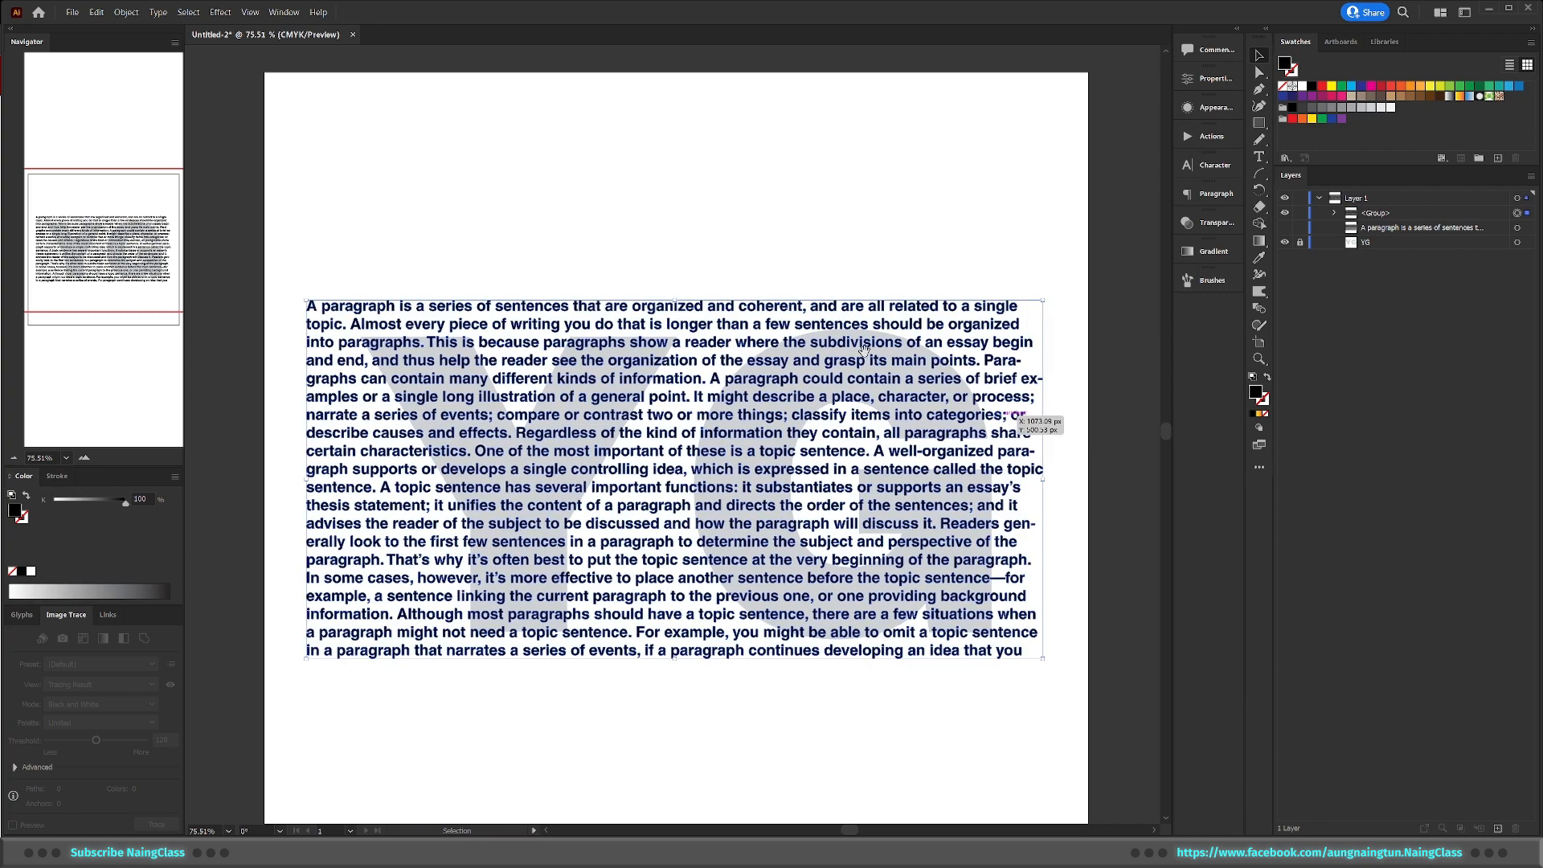
Pull the lower-right anchor point of the "n" in "and" on the first line outward and down, and deselect the outlines
{"action": "left_click_drag", "start_coordinate": [712, 315], "coordinate": [954, 298]}
{"action": "left_click_drag", "start_coordinate": [821, 262], "coordinate": [910, 295]}
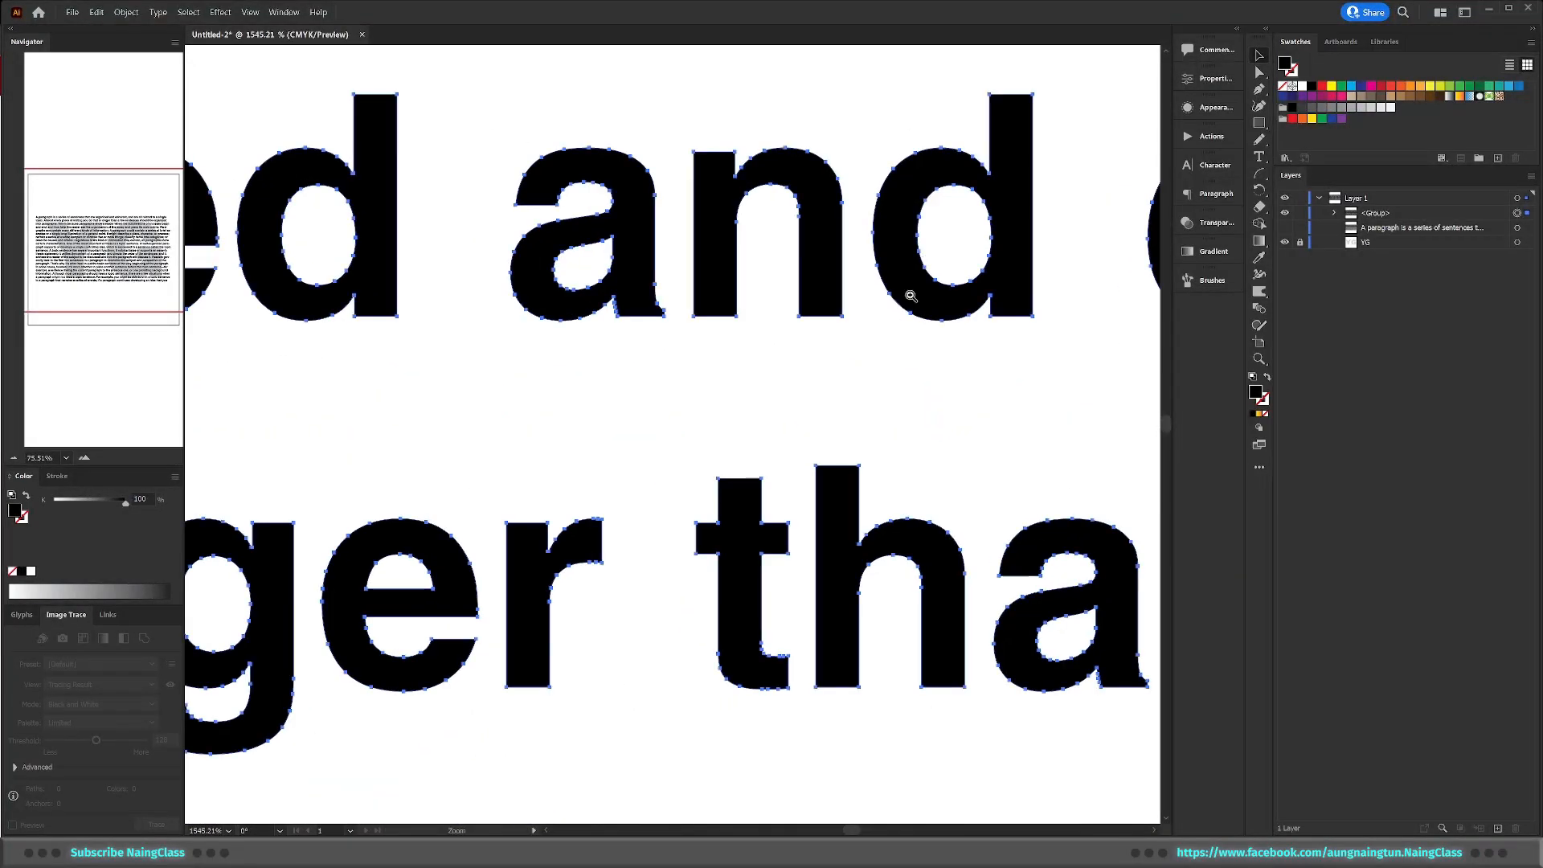
{"action": "key", "text": "a"}
{"action": "left_click", "coordinate": [842, 317]}
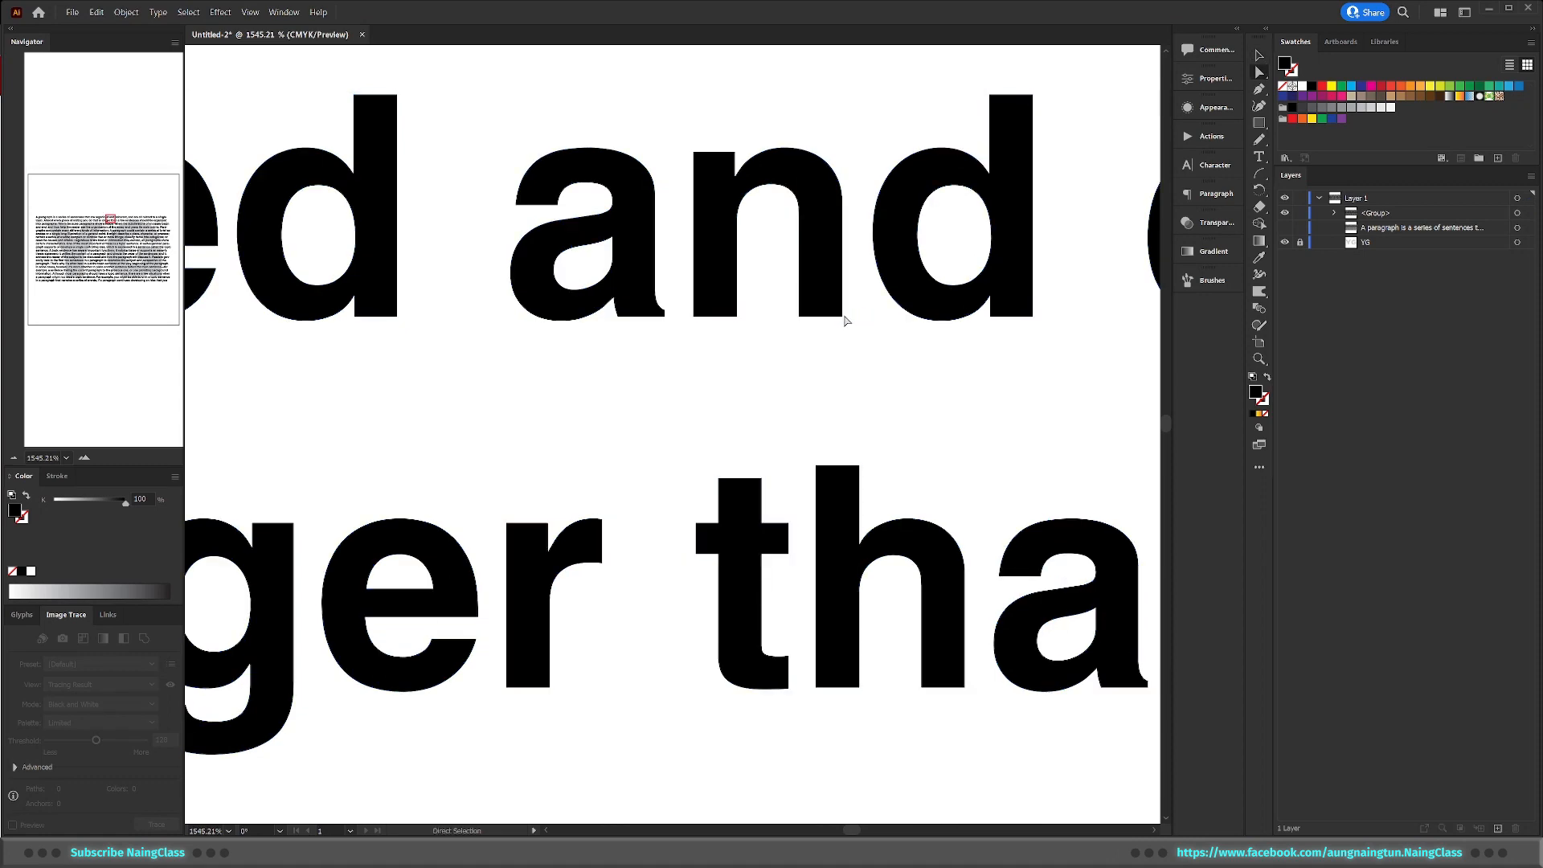
{"action": "left_click_drag", "start_coordinate": [846, 322], "coordinate": [892, 377]}
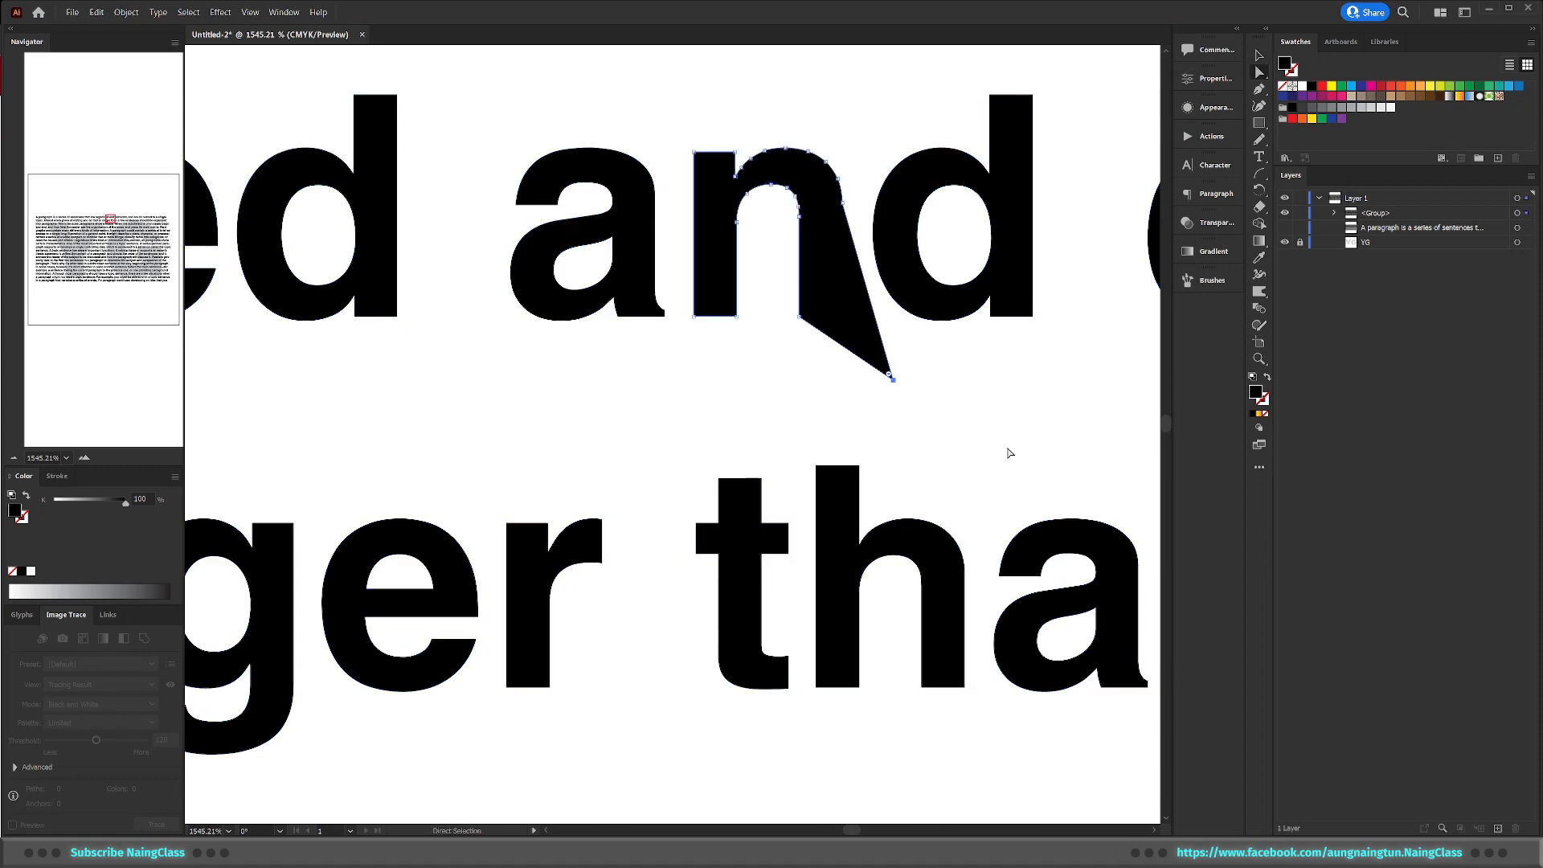
{"action": "scroll", "coordinate": [1006, 447], "scroll_direction": "down", "scroll_amount": 3}
{"action": "scroll", "coordinate": [1086, 414], "scroll_direction": "down", "scroll_amount": 6}
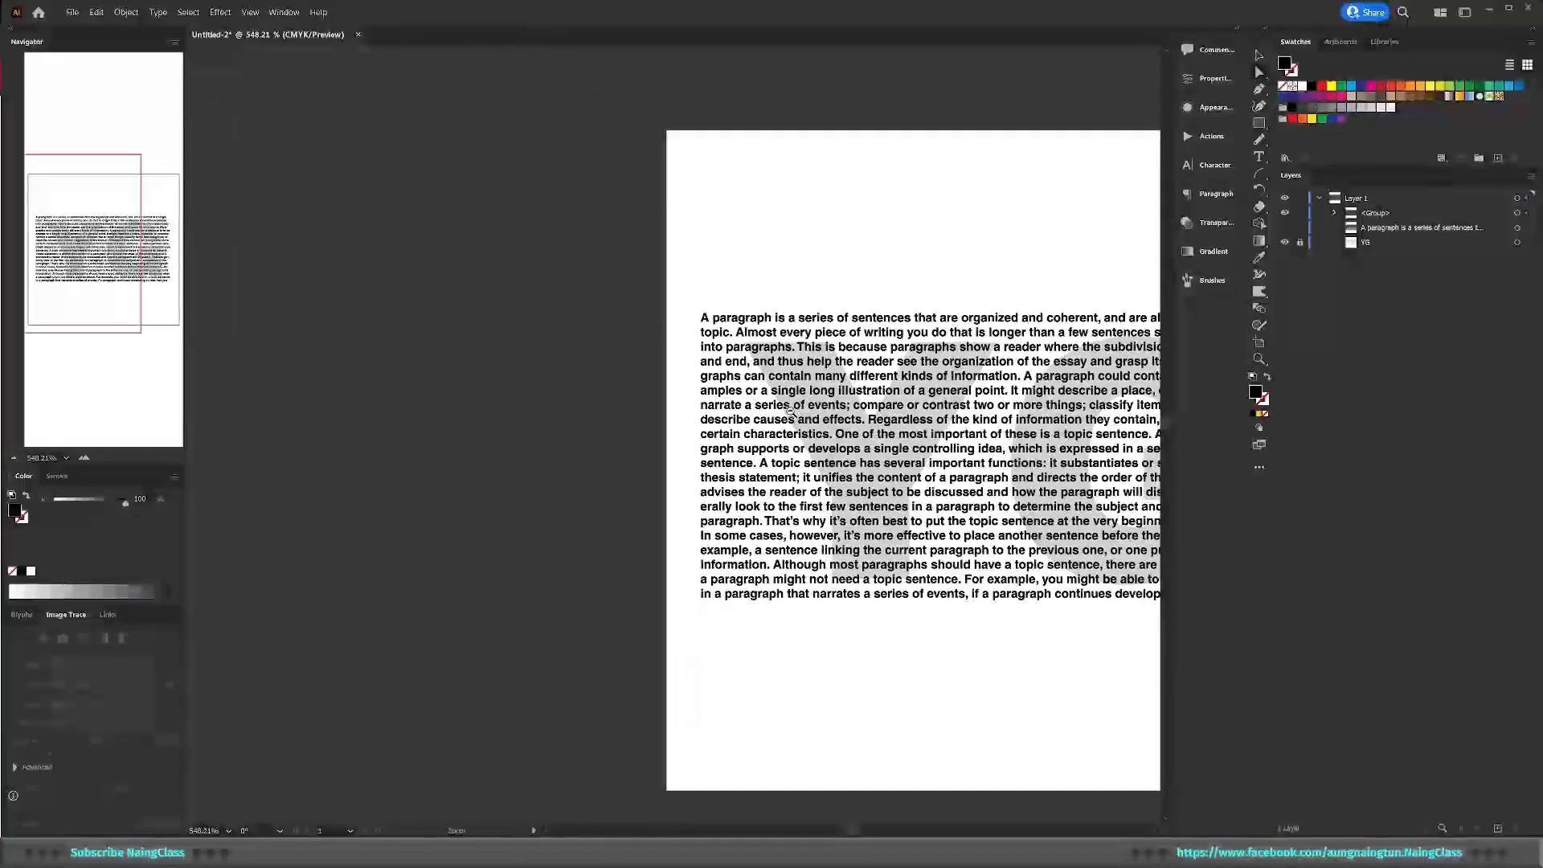
{"action": "key", "text": "v"}
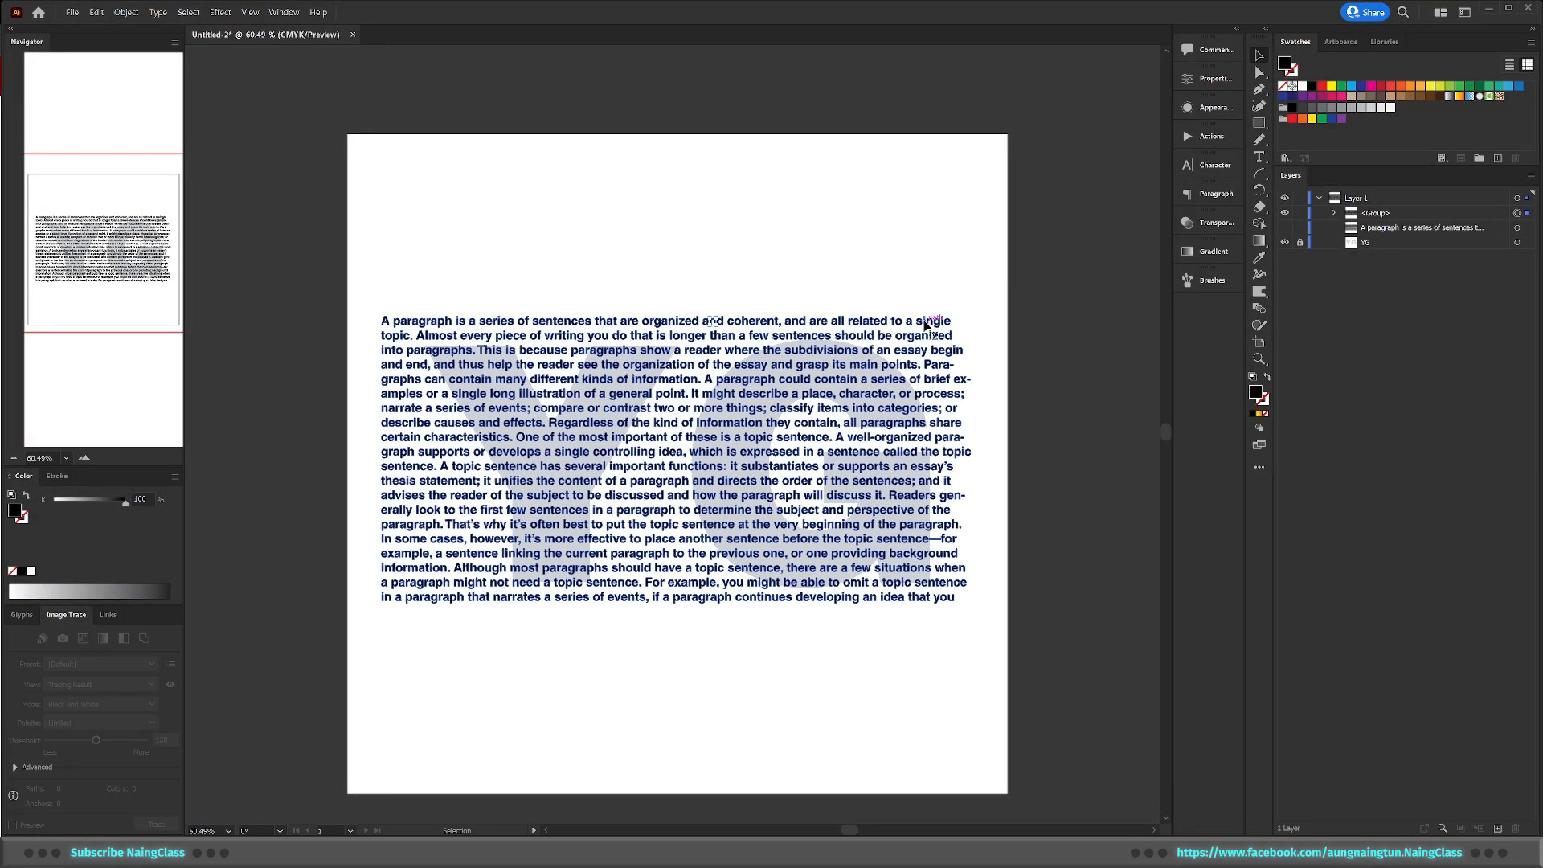
{"action": "left_click", "coordinate": [971, 243]}
Draw a wide, thin rectangle above the paragraph and fill it with the yellow-to-red gradient swatch
{"action": "key", "text": "m"}
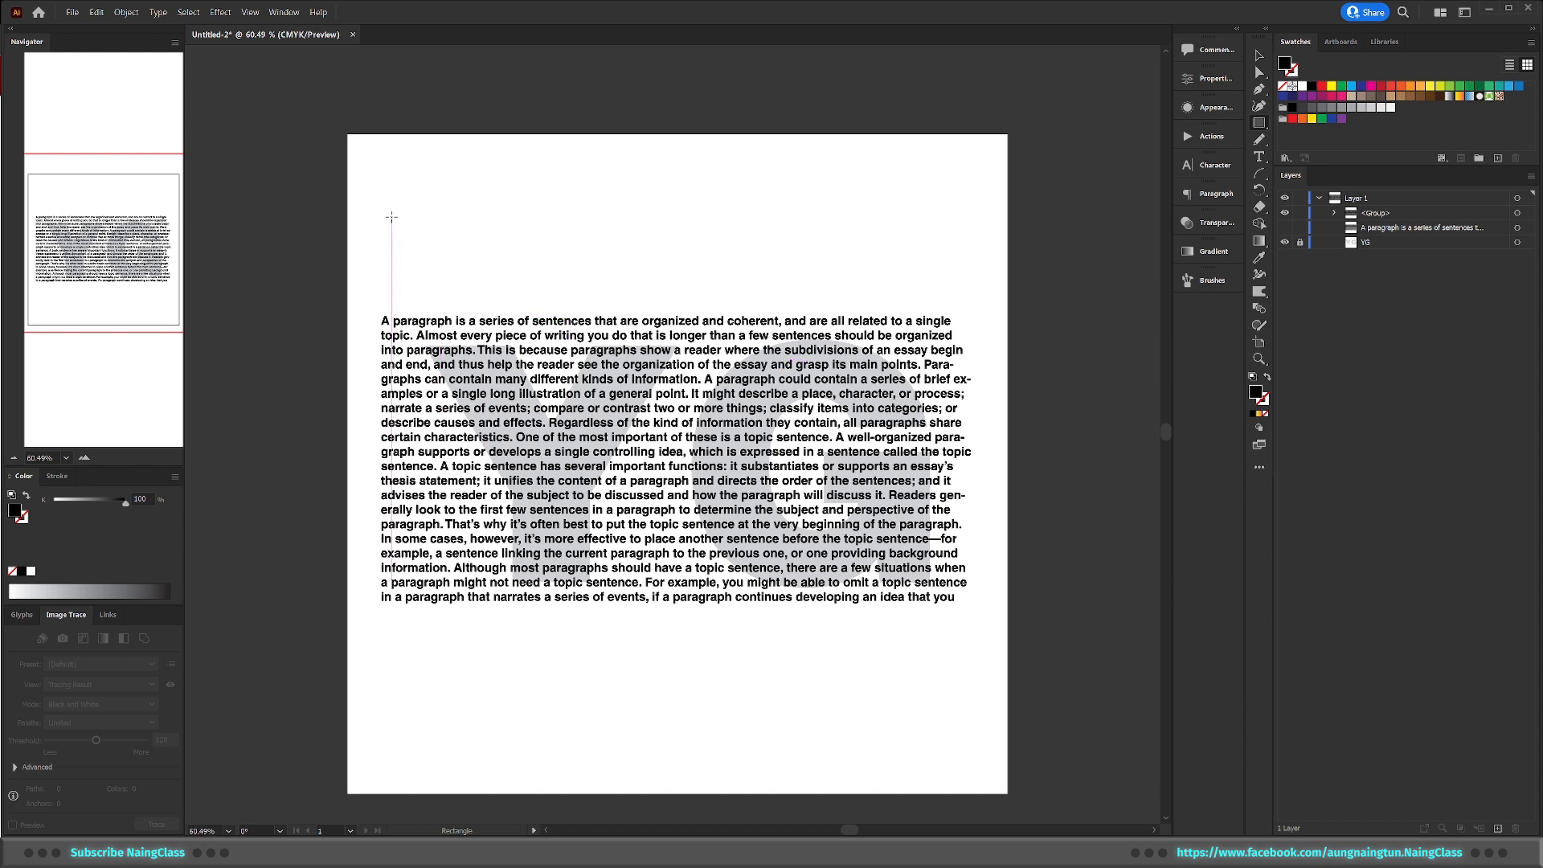
{"action": "left_click_drag", "start_coordinate": [385, 210], "coordinate": [955, 259]}
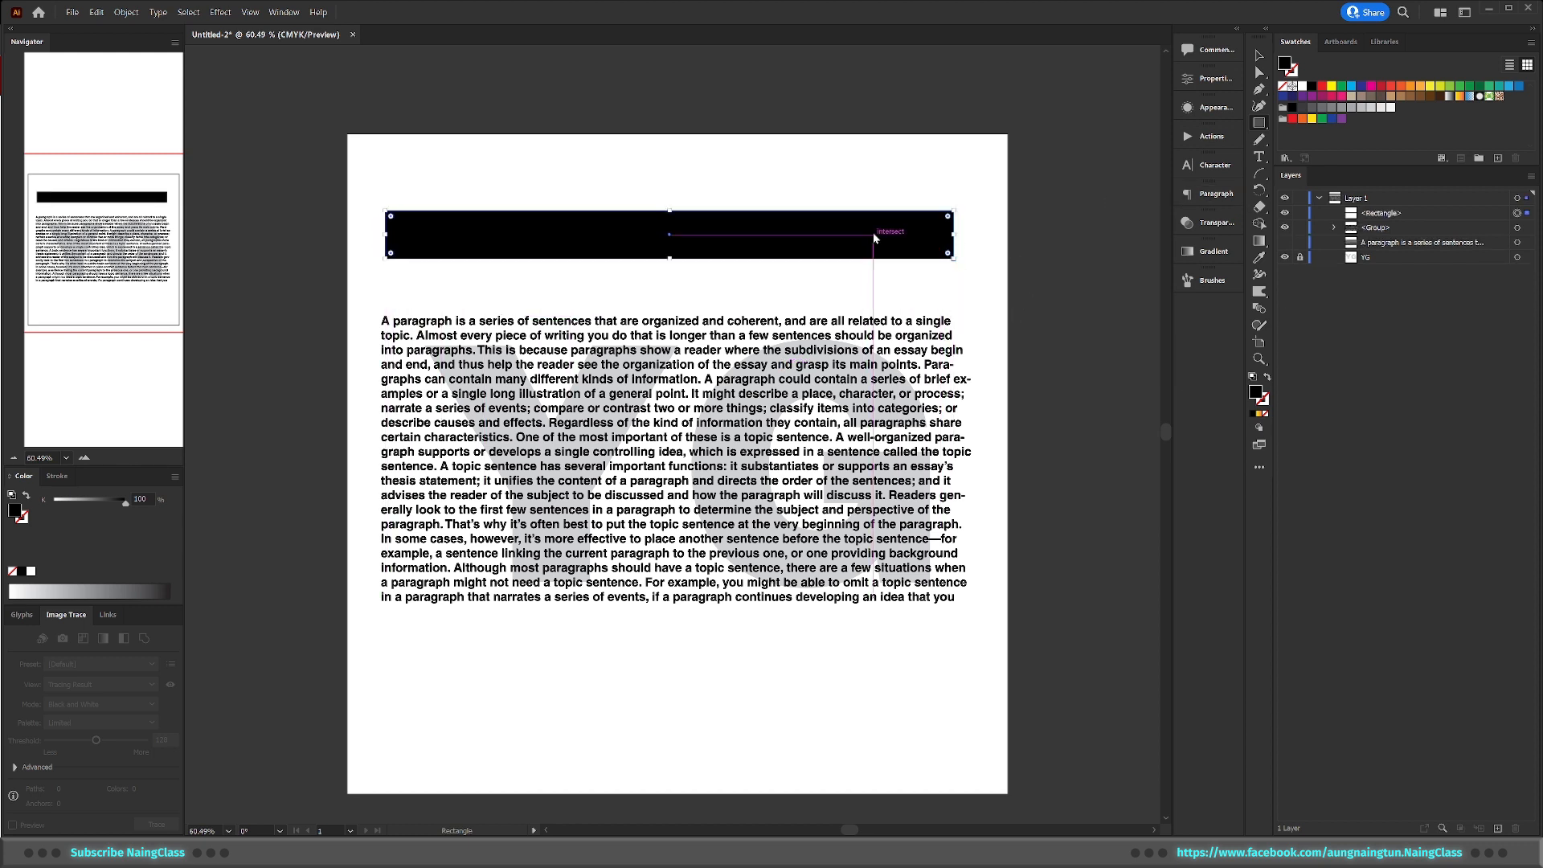
{"action": "left_click", "coordinate": [1459, 97]}
Remove the intermediate color stops from the rectangle's gradient and place the midpoint near the center between yellow and red
{"action": "left_click", "coordinate": [1207, 253]}
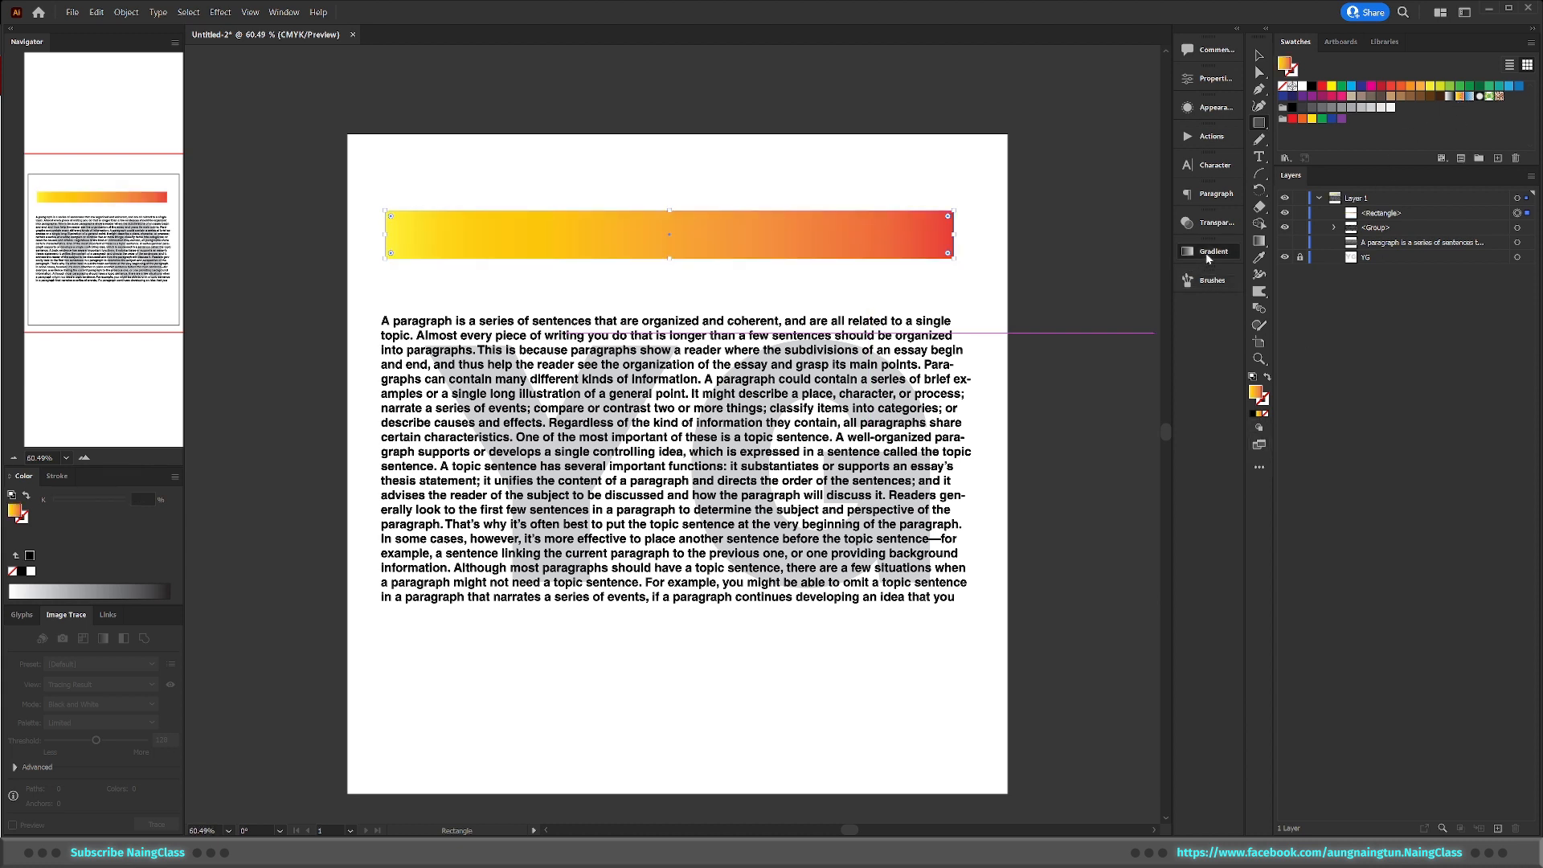
{"action": "key", "text": "g"}
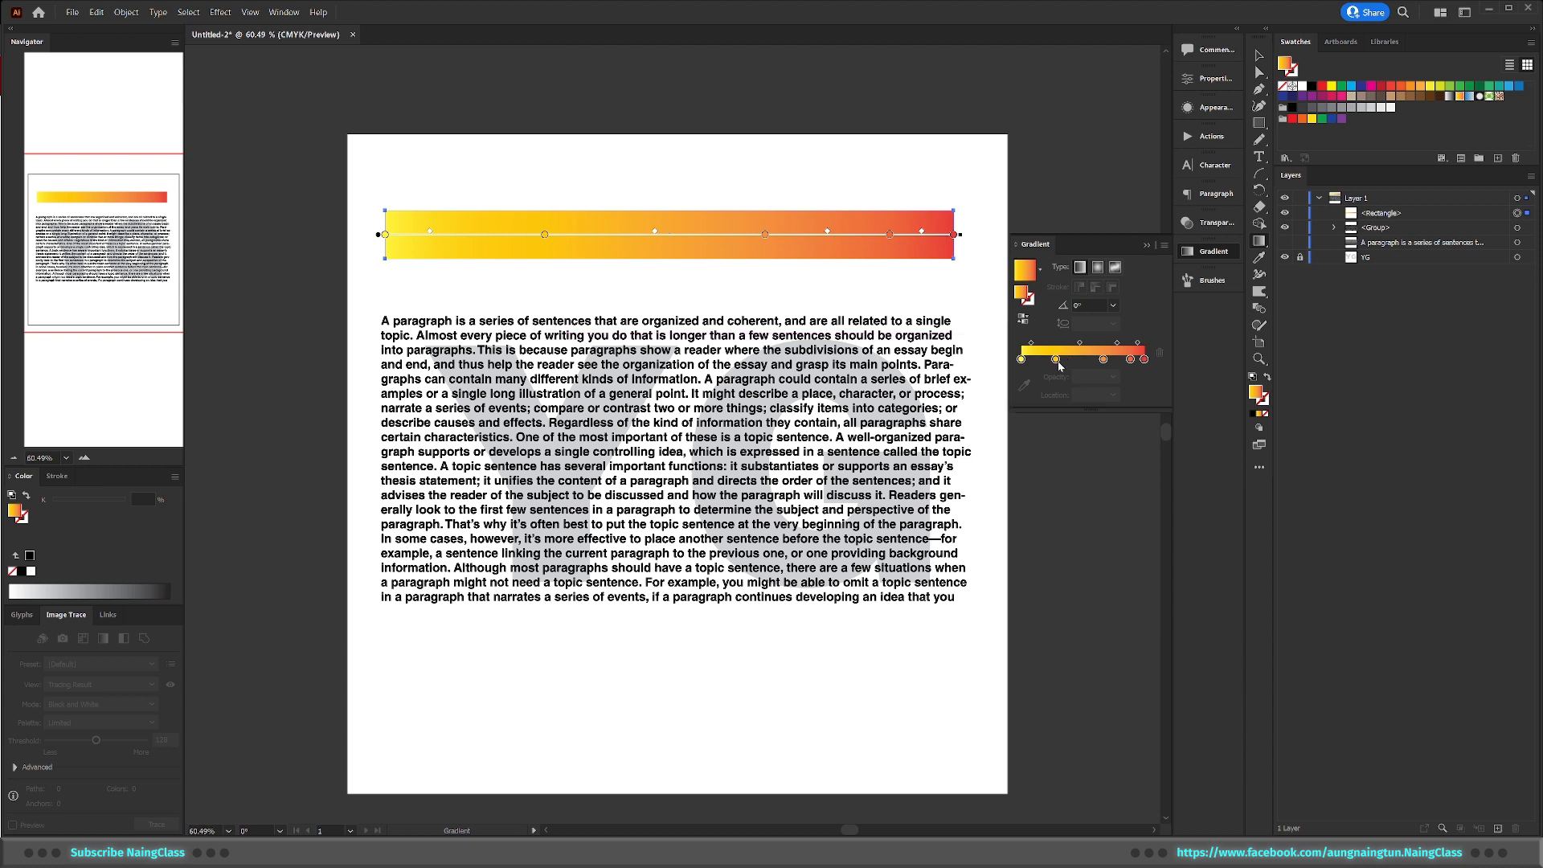
{"action": "left_click_drag", "start_coordinate": [1056, 361], "coordinate": [1057, 418]}
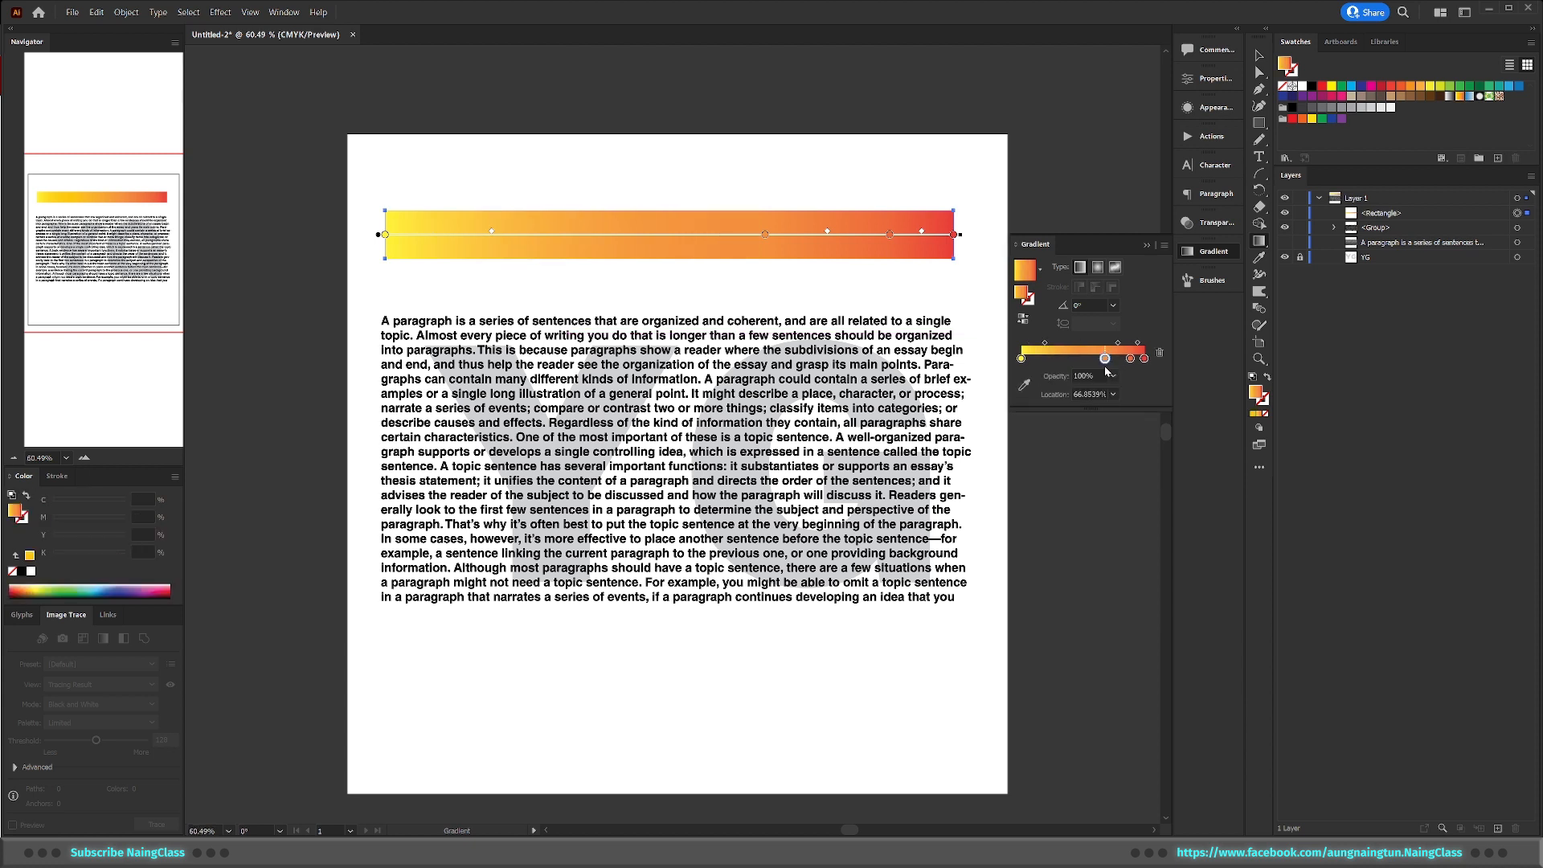
{"action": "mouse_move", "coordinate": [1103, 359]}
{"action": "left_mouse_down"}
{"action": "mouse_move", "coordinate": [1105, 417]}
{"action": "mouse_move", "coordinate": [1131, 383]}
{"action": "mouse_move", "coordinate": [1133, 418]}
{"action": "left_mouse_up"}
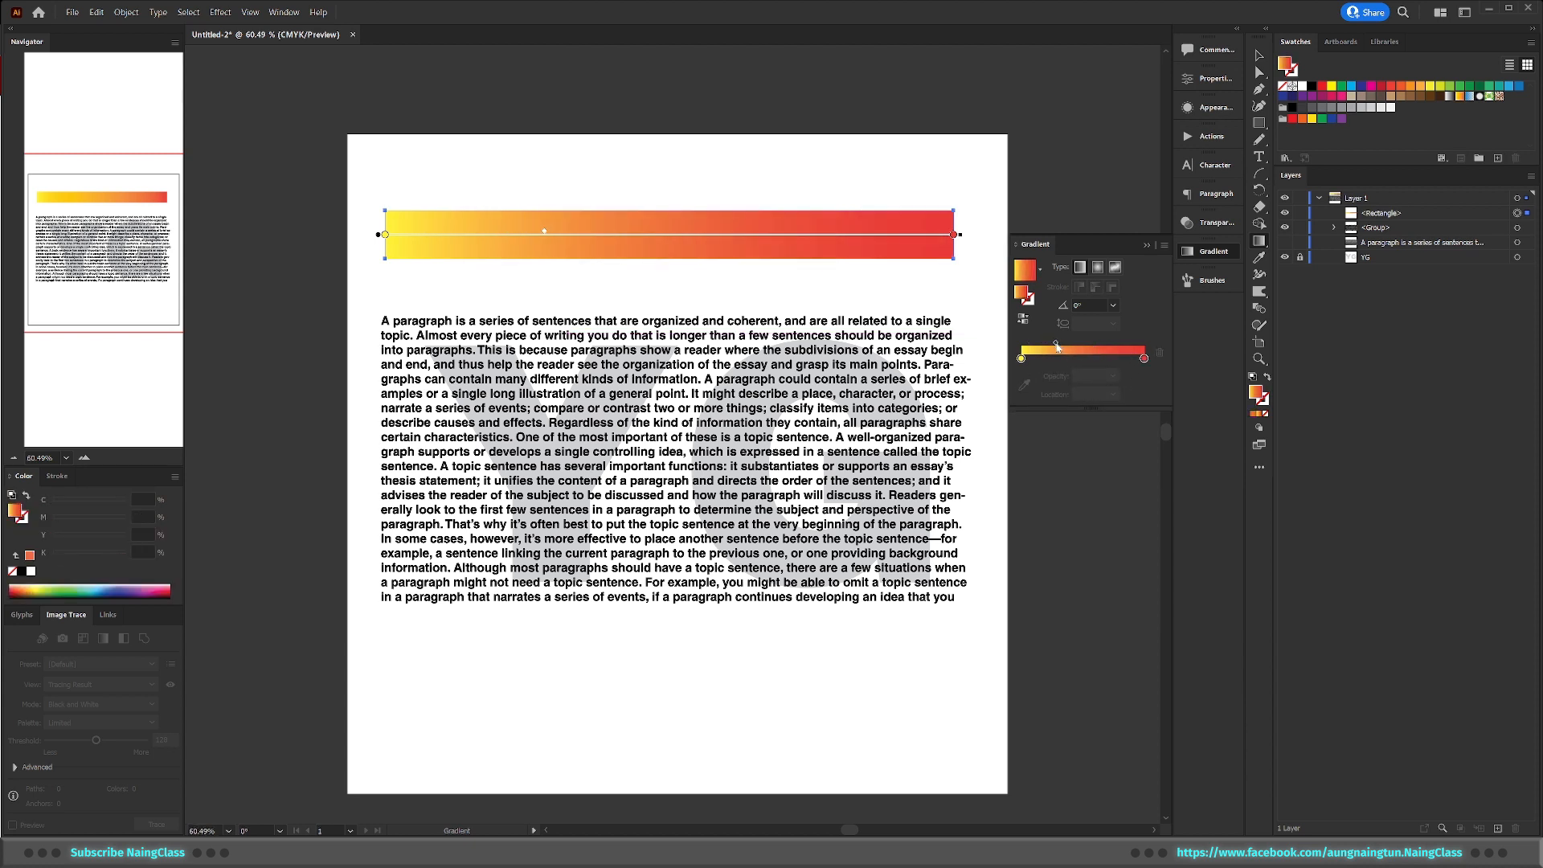
{"action": "left_click_drag", "start_coordinate": [1056, 345], "coordinate": [1082, 343]}
Change the gradient's red end stop to a saturated pinkish red
{"action": "left_click", "coordinate": [1143, 357]}
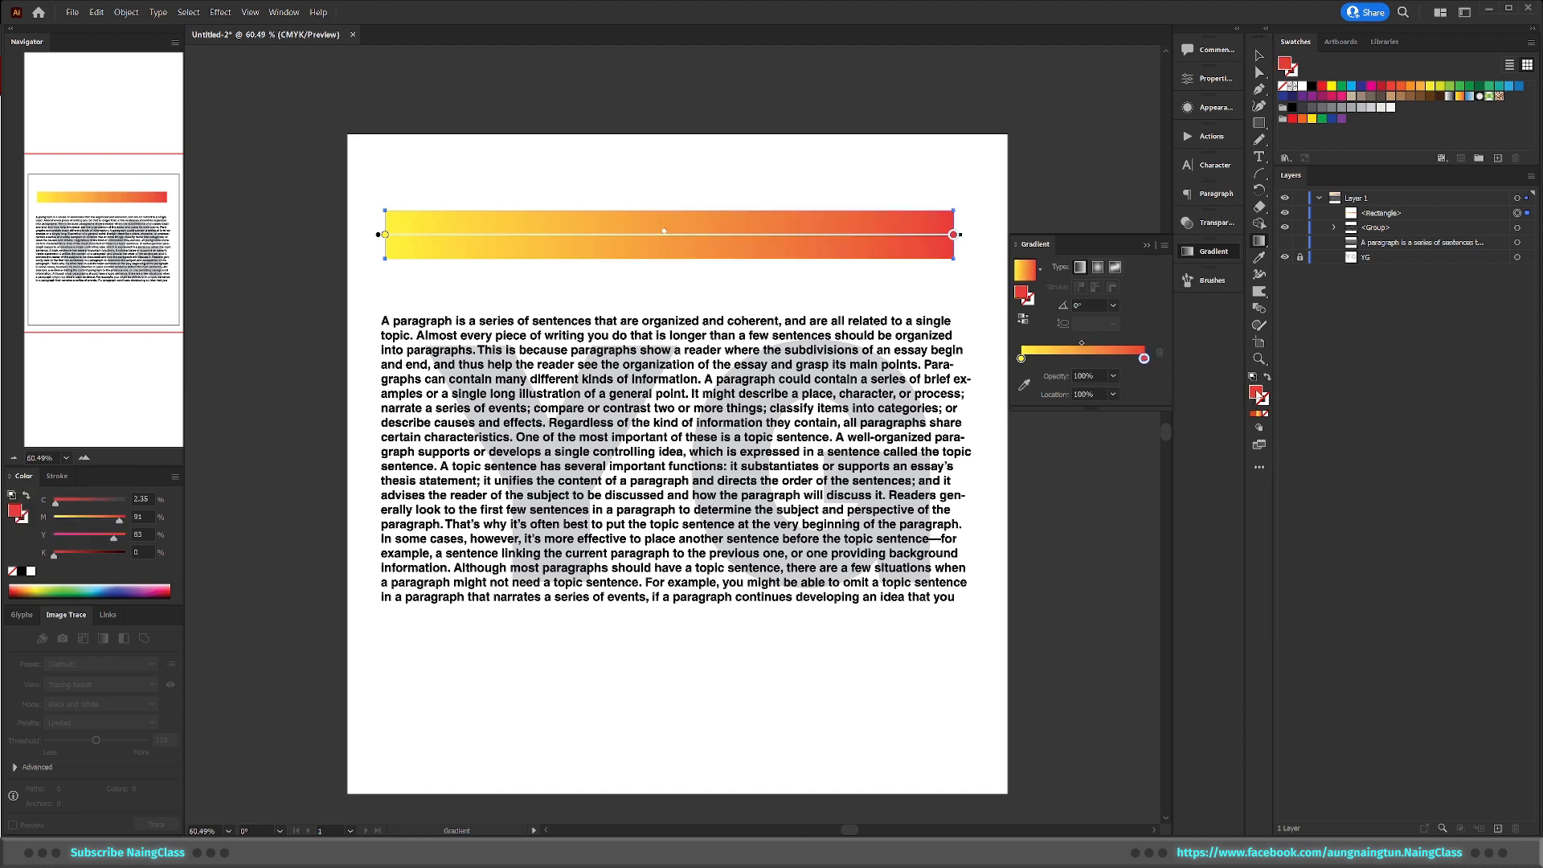
{"action": "double_click", "coordinate": [1256, 392]}
{"action": "left_click_drag", "start_coordinate": [1249, 397], "coordinate": [978, 493]}
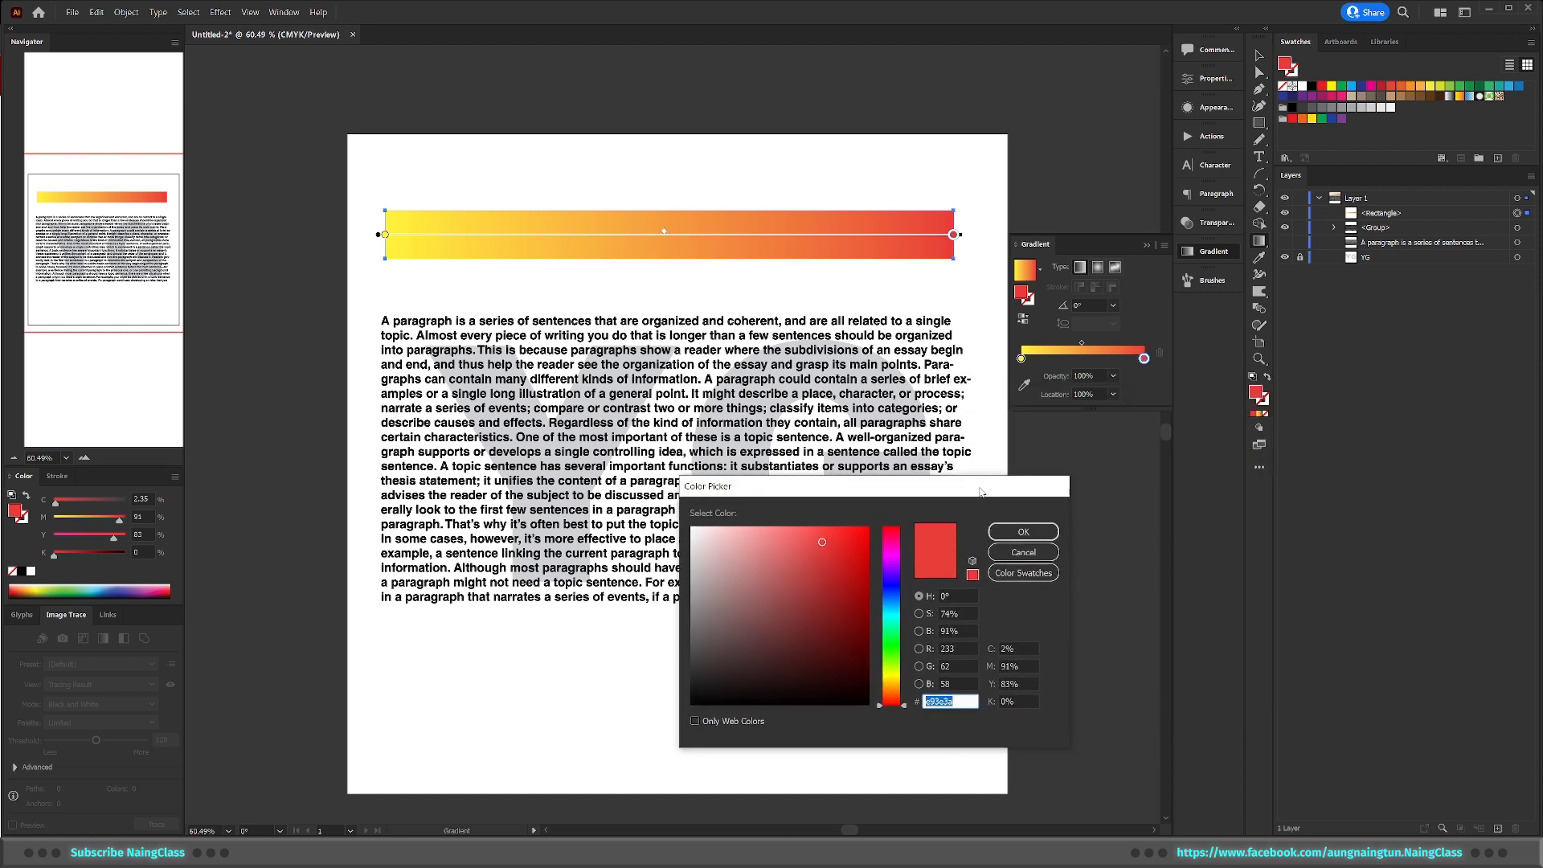
{"action": "left_click", "coordinate": [892, 534]}
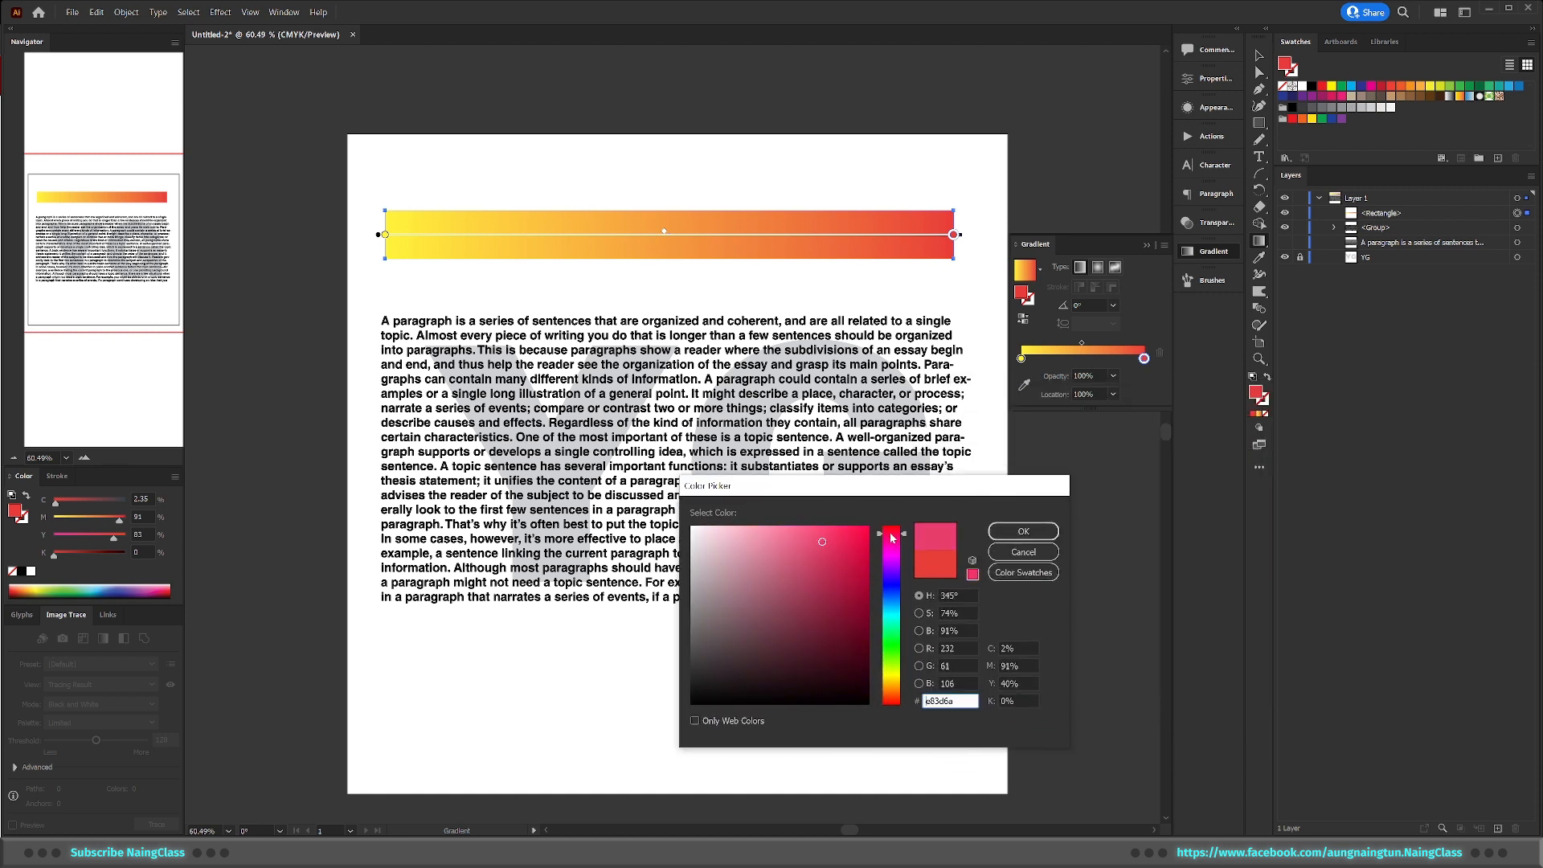
{"action": "left_click_drag", "start_coordinate": [863, 532], "coordinate": [860, 527]}
{"action": "left_click", "coordinate": [1023, 532]}
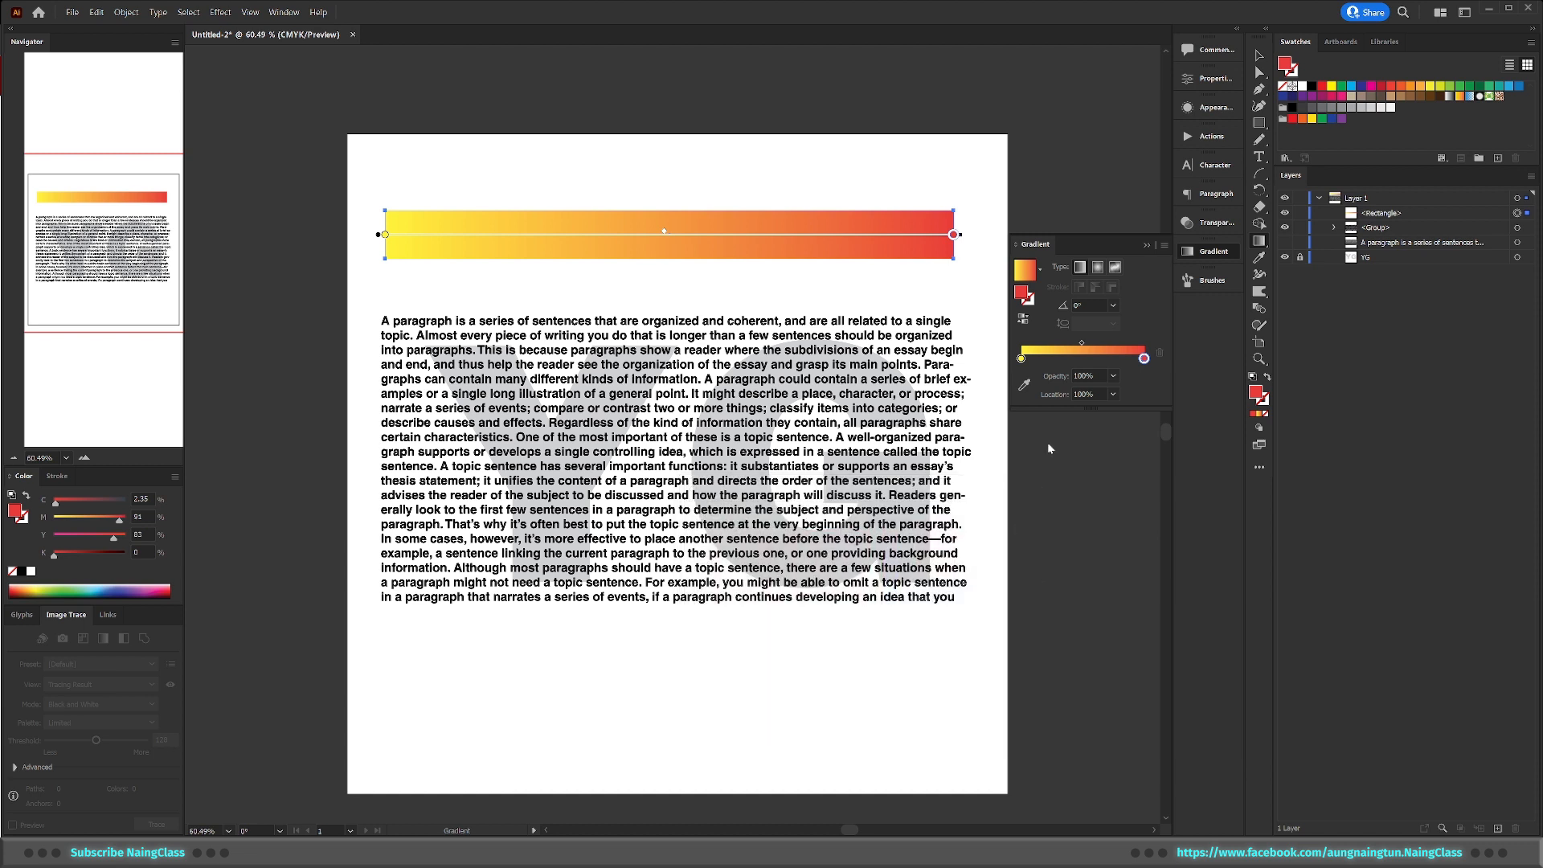
Change the gradient's yellow start stop to a light yellow-green, about #dcf76b
{"action": "left_click", "coordinate": [1022, 359]}
{"action": "double_click", "coordinate": [1255, 396]}
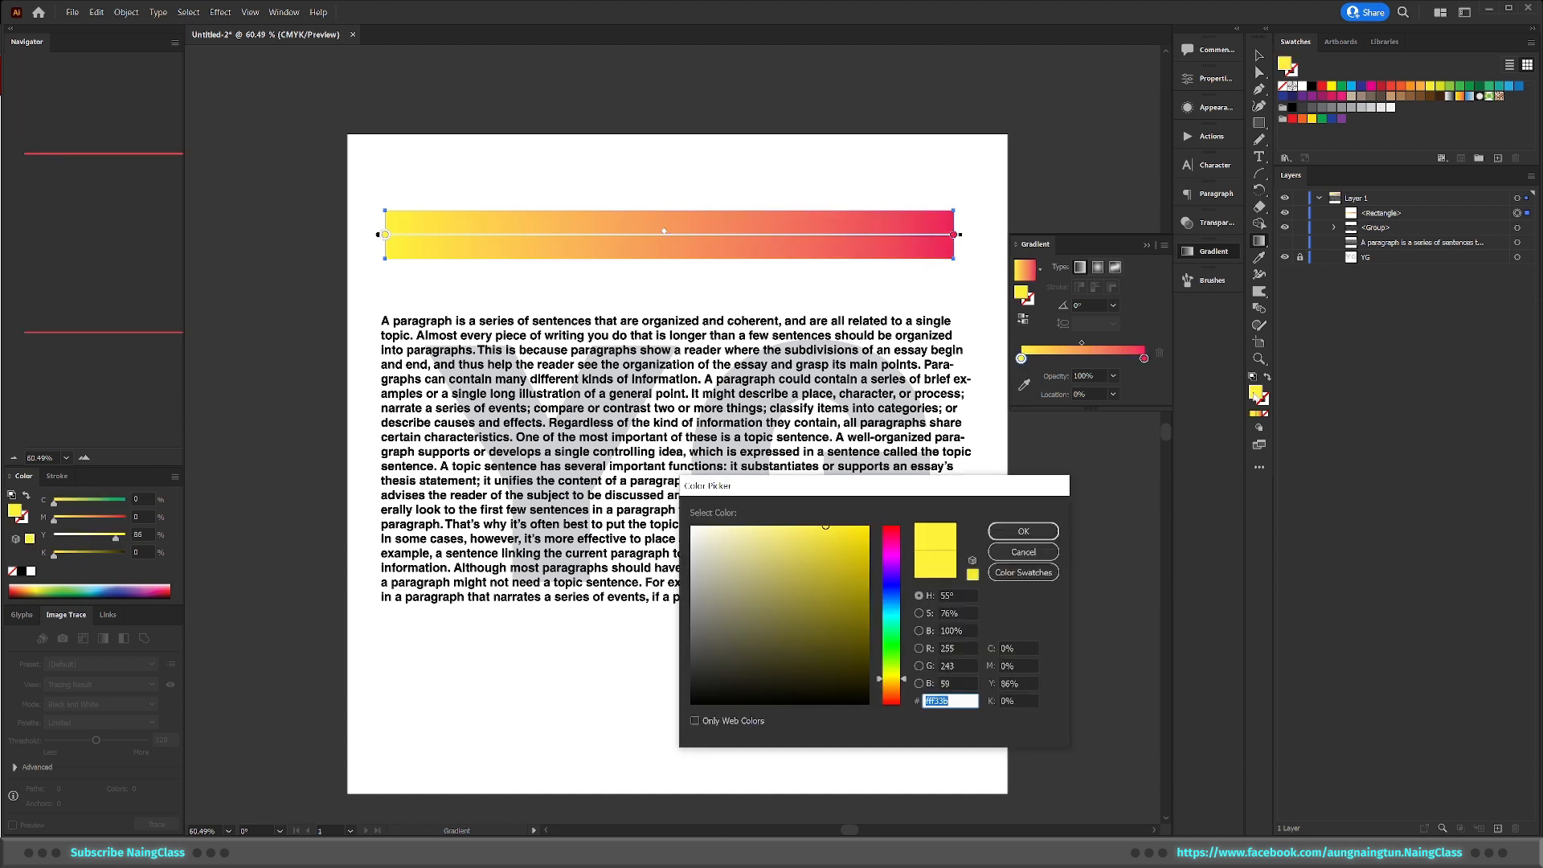
{"action": "left_click_drag", "start_coordinate": [896, 565], "coordinate": [900, 673]}
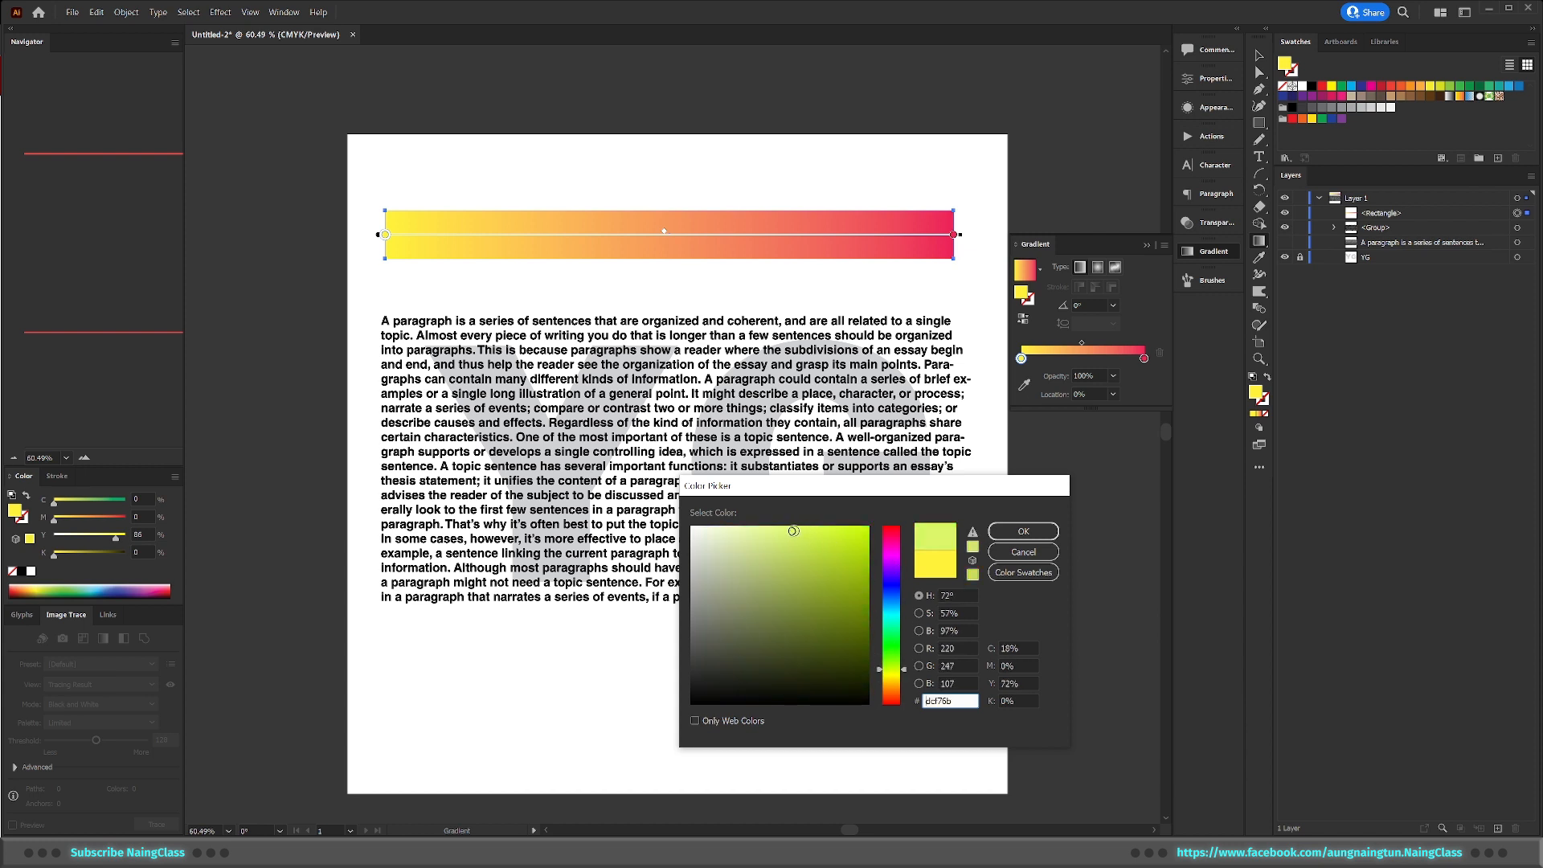
{"action": "left_click", "coordinate": [1023, 534]}
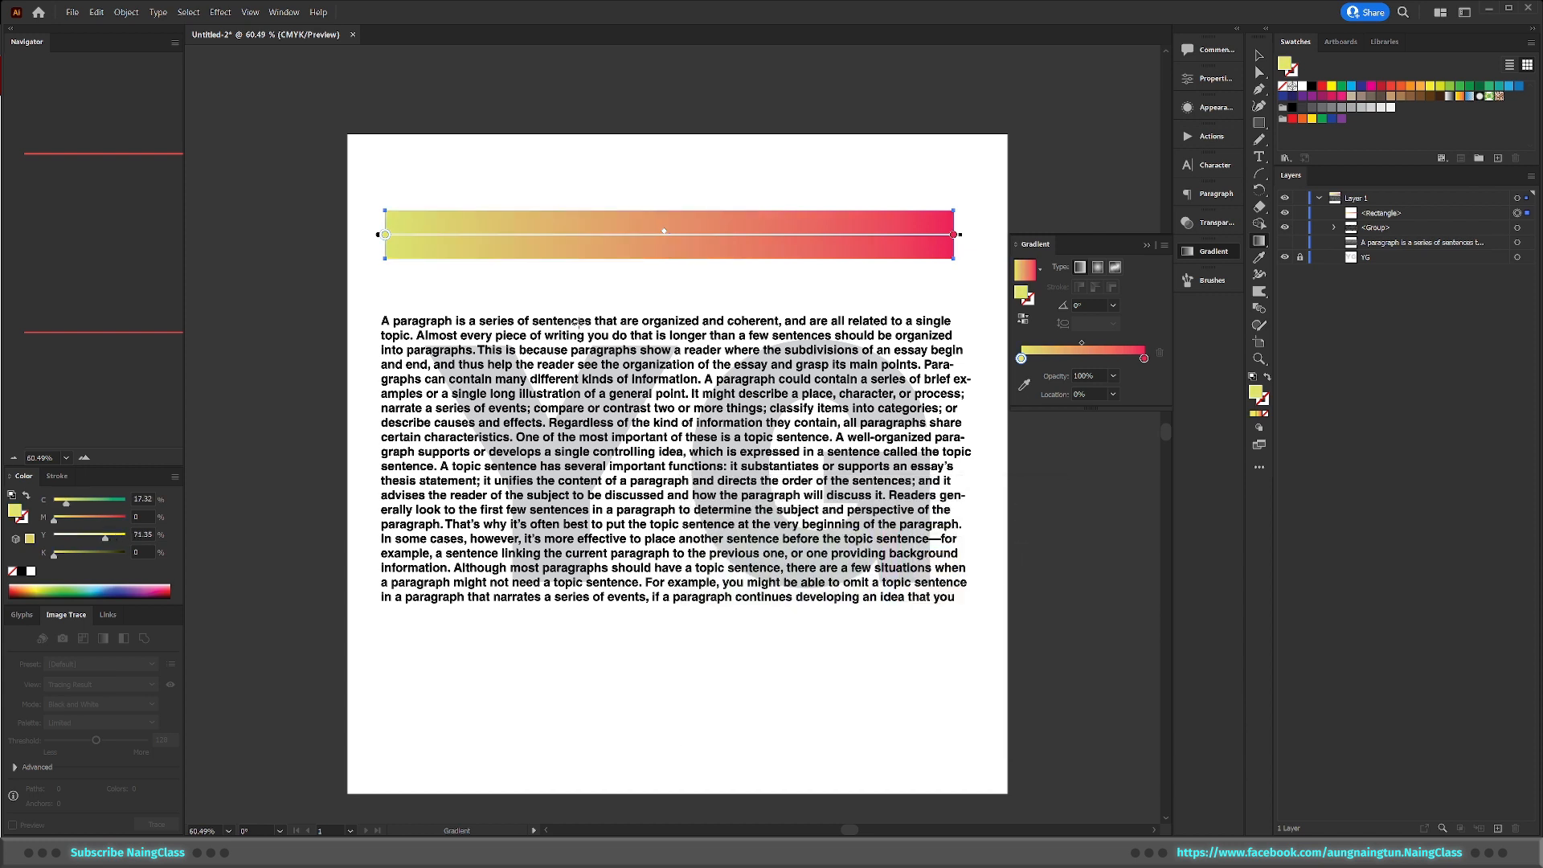
Move the gradient's yellow-green stop slightly inward and the pinkish-red stop to about 91%
{"action": "left_click_drag", "start_coordinate": [386, 236], "coordinate": [462, 238]}
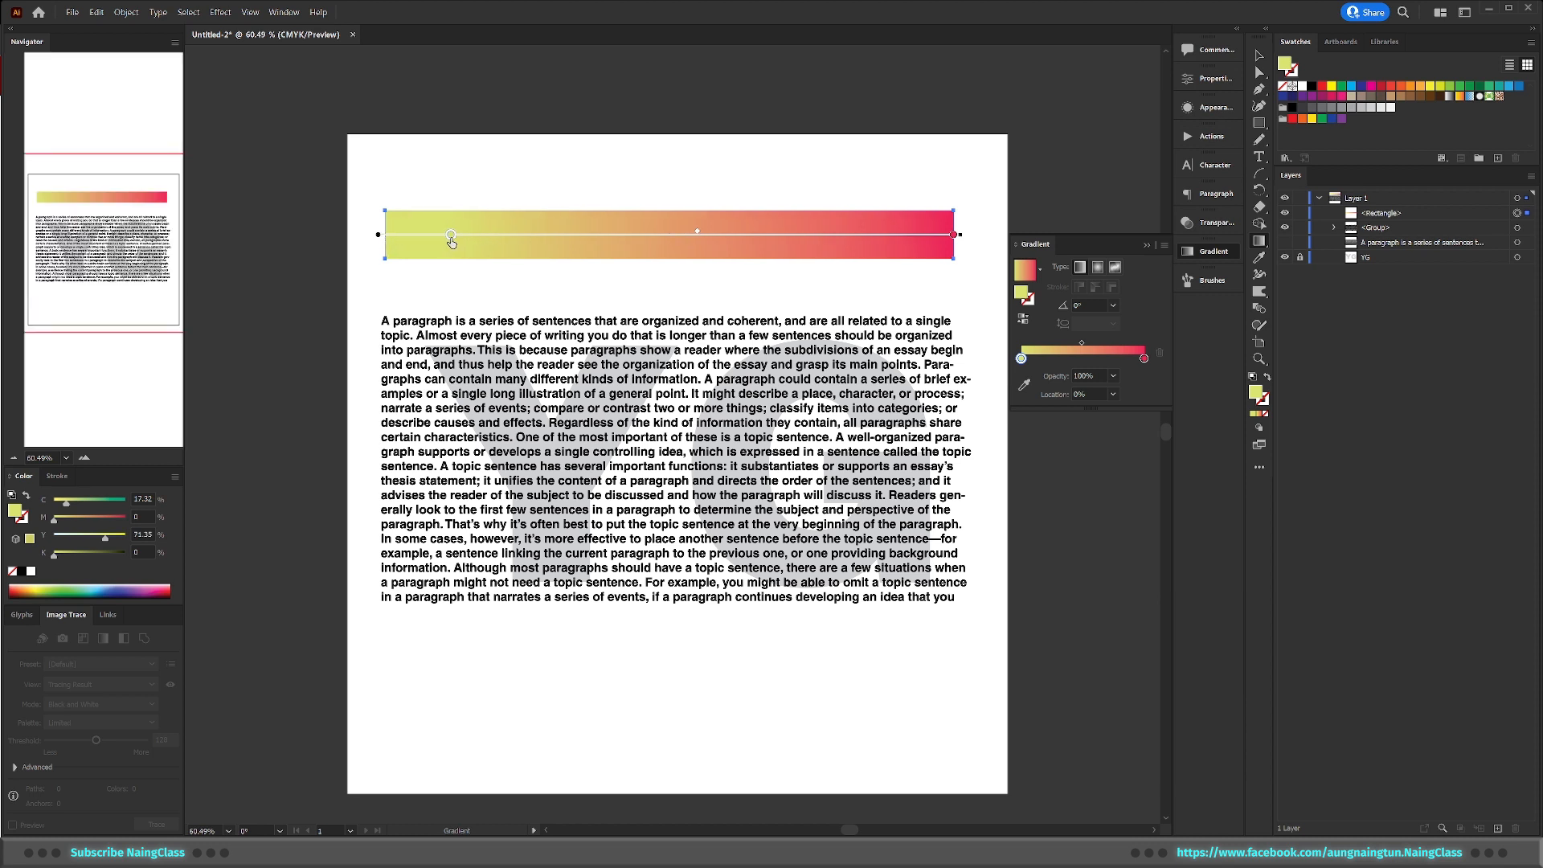
{"action": "left_click_drag", "start_coordinate": [954, 234], "coordinate": [903, 234]}
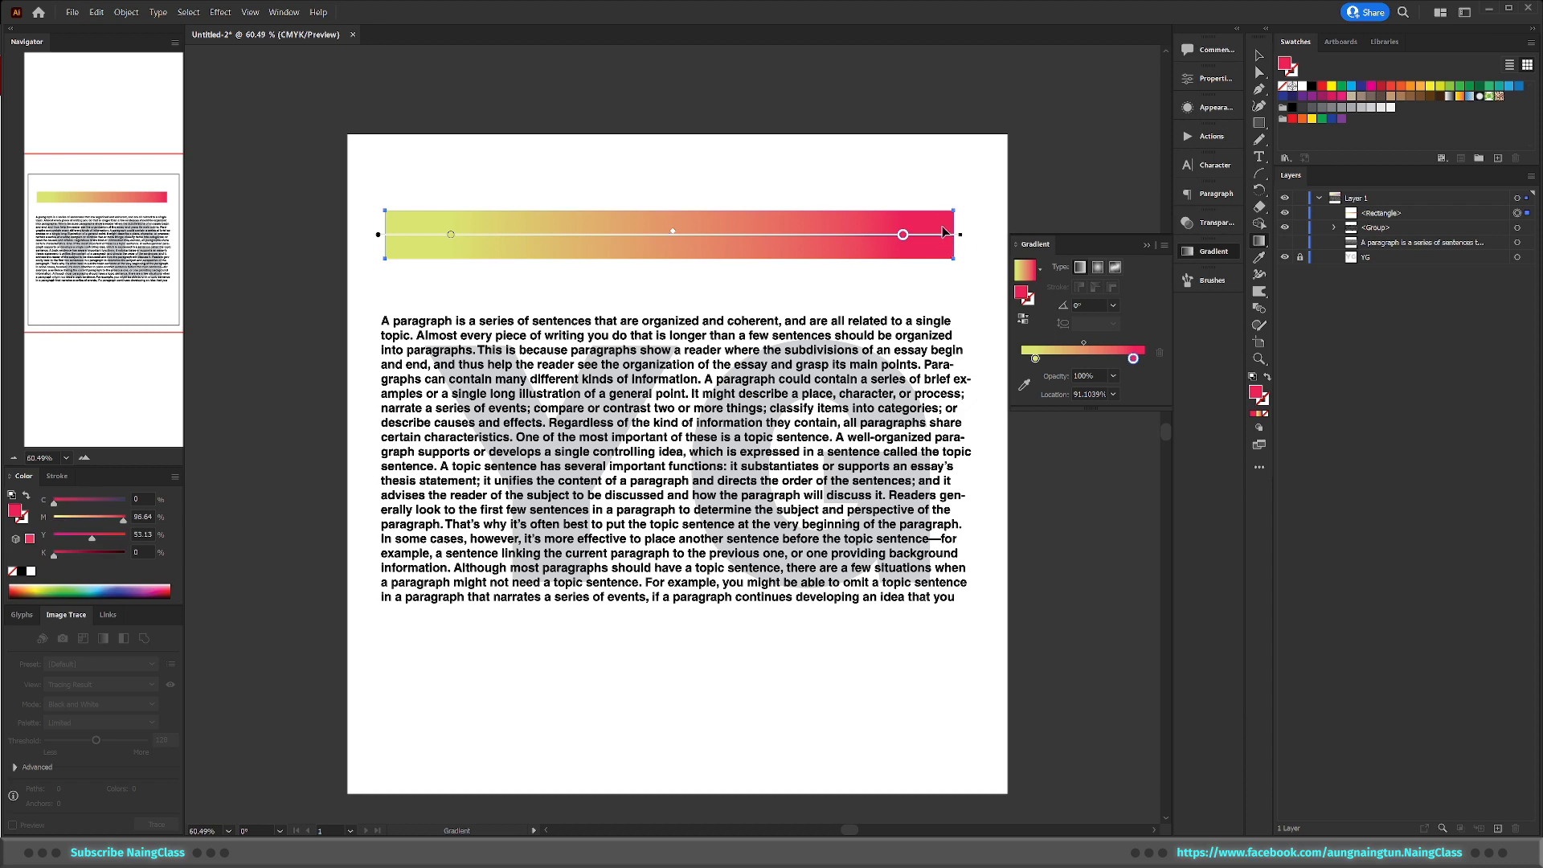
{"action": "left_click", "coordinate": [1259, 57]}
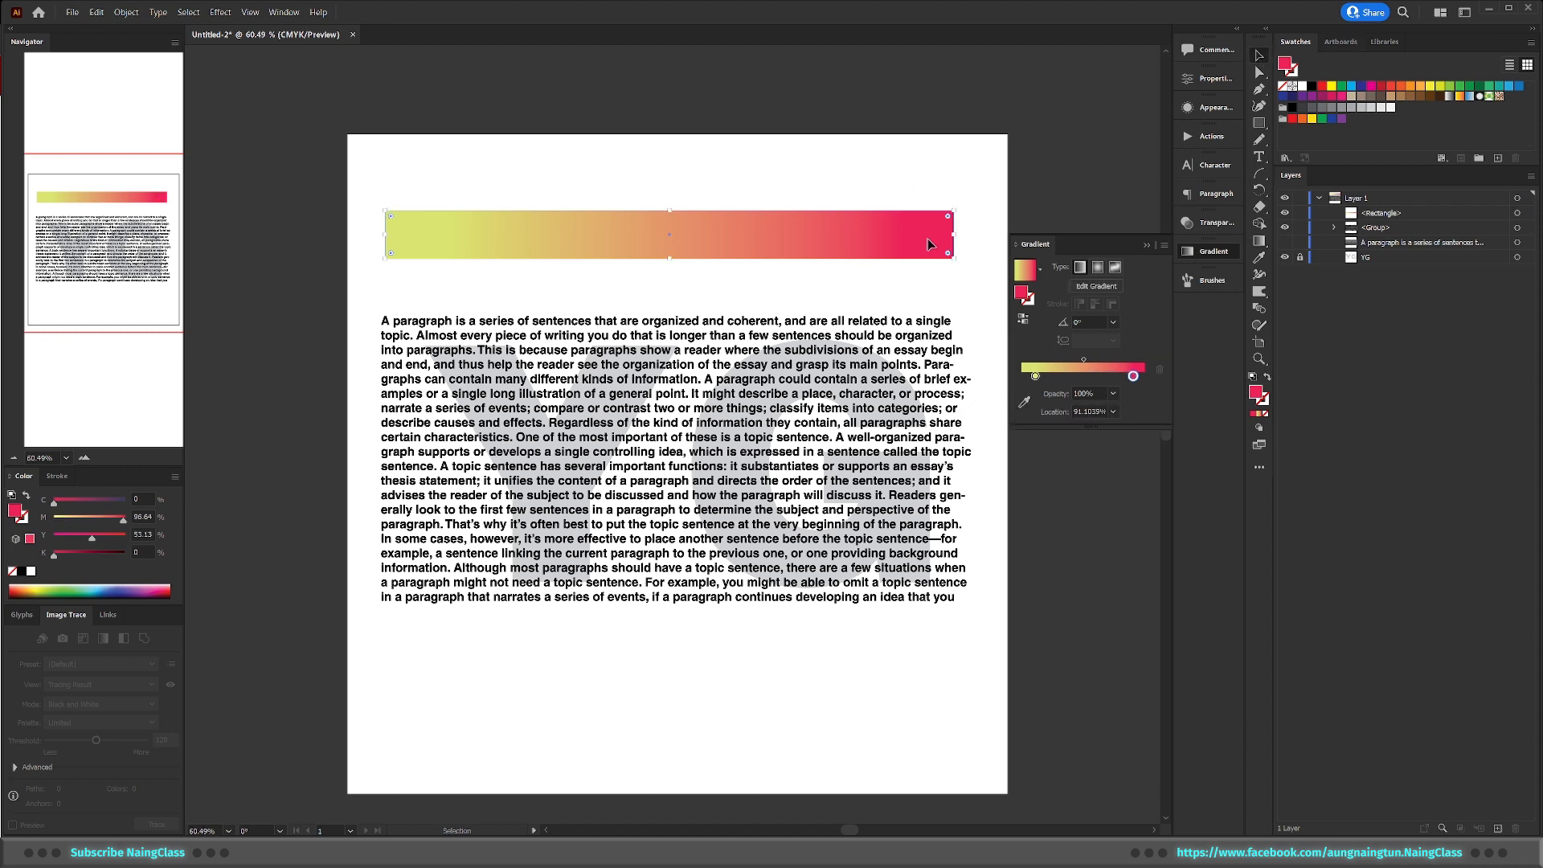
Apply the rectangle's yellow-green to pinkish-red gradient to the outlined paragraph group with the Eyedropper
{"action": "left_click", "coordinate": [977, 277]}
{"action": "left_click", "coordinate": [954, 475]}
{"action": "scroll", "coordinate": [953, 476], "scroll_direction": "down", "scroll_amount": 1}
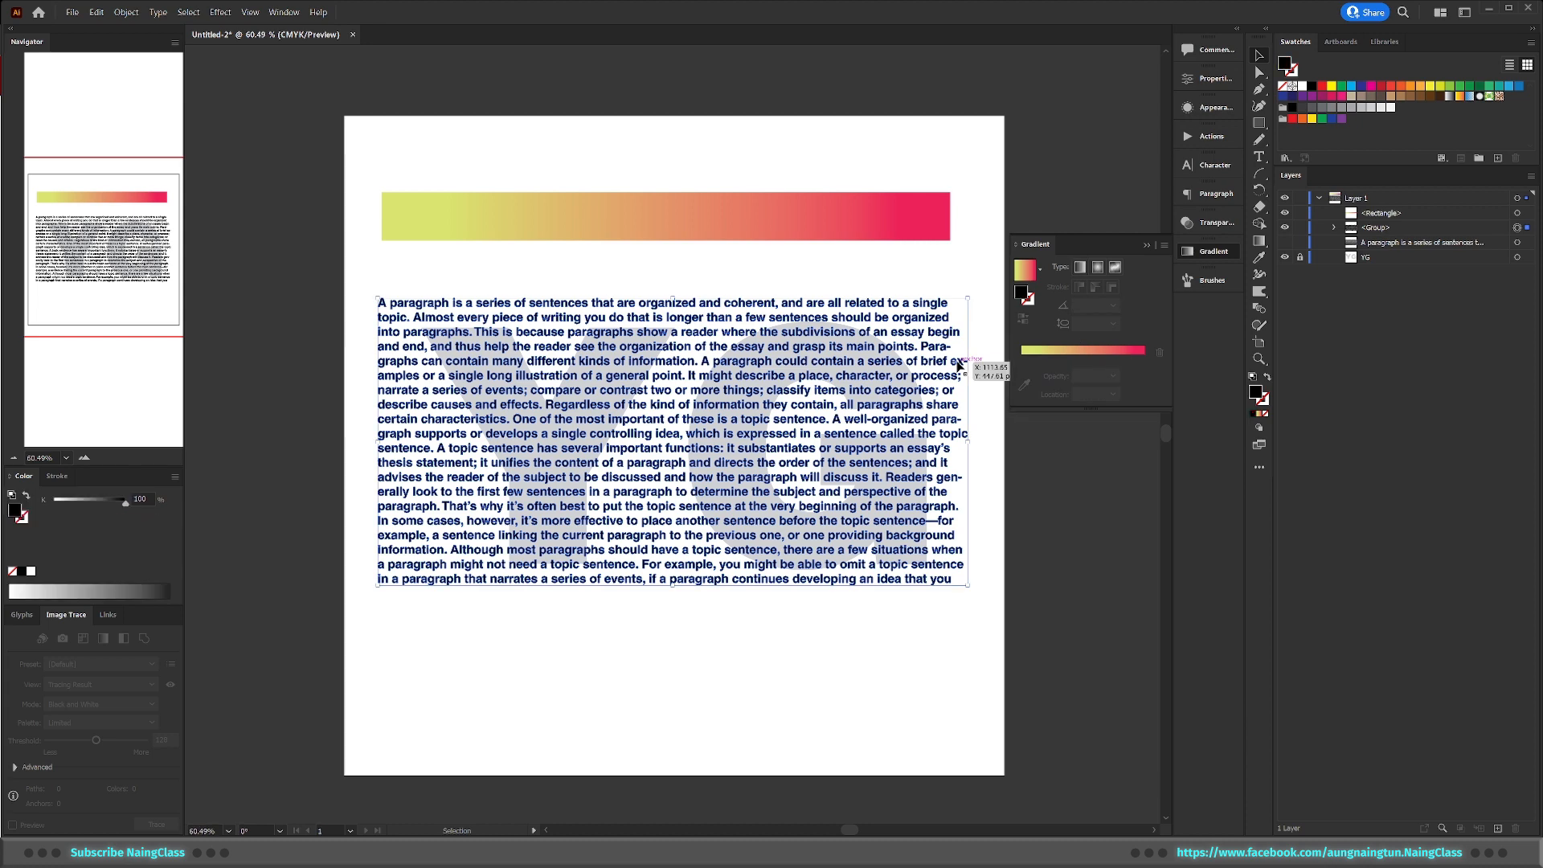
{"action": "key", "text": "i"}
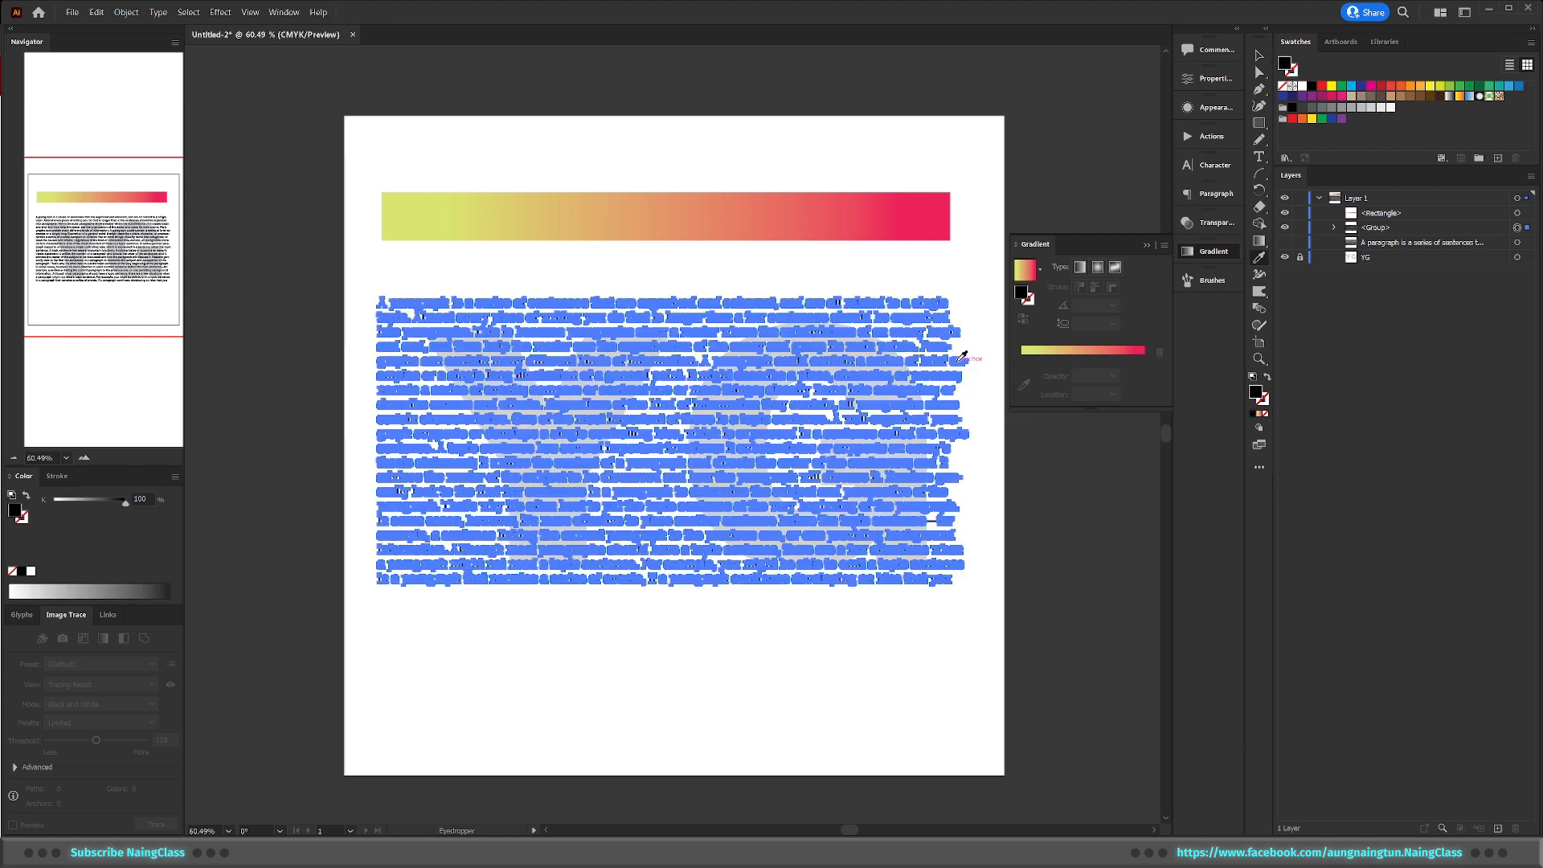
{"action": "left_click", "coordinate": [696, 216]}
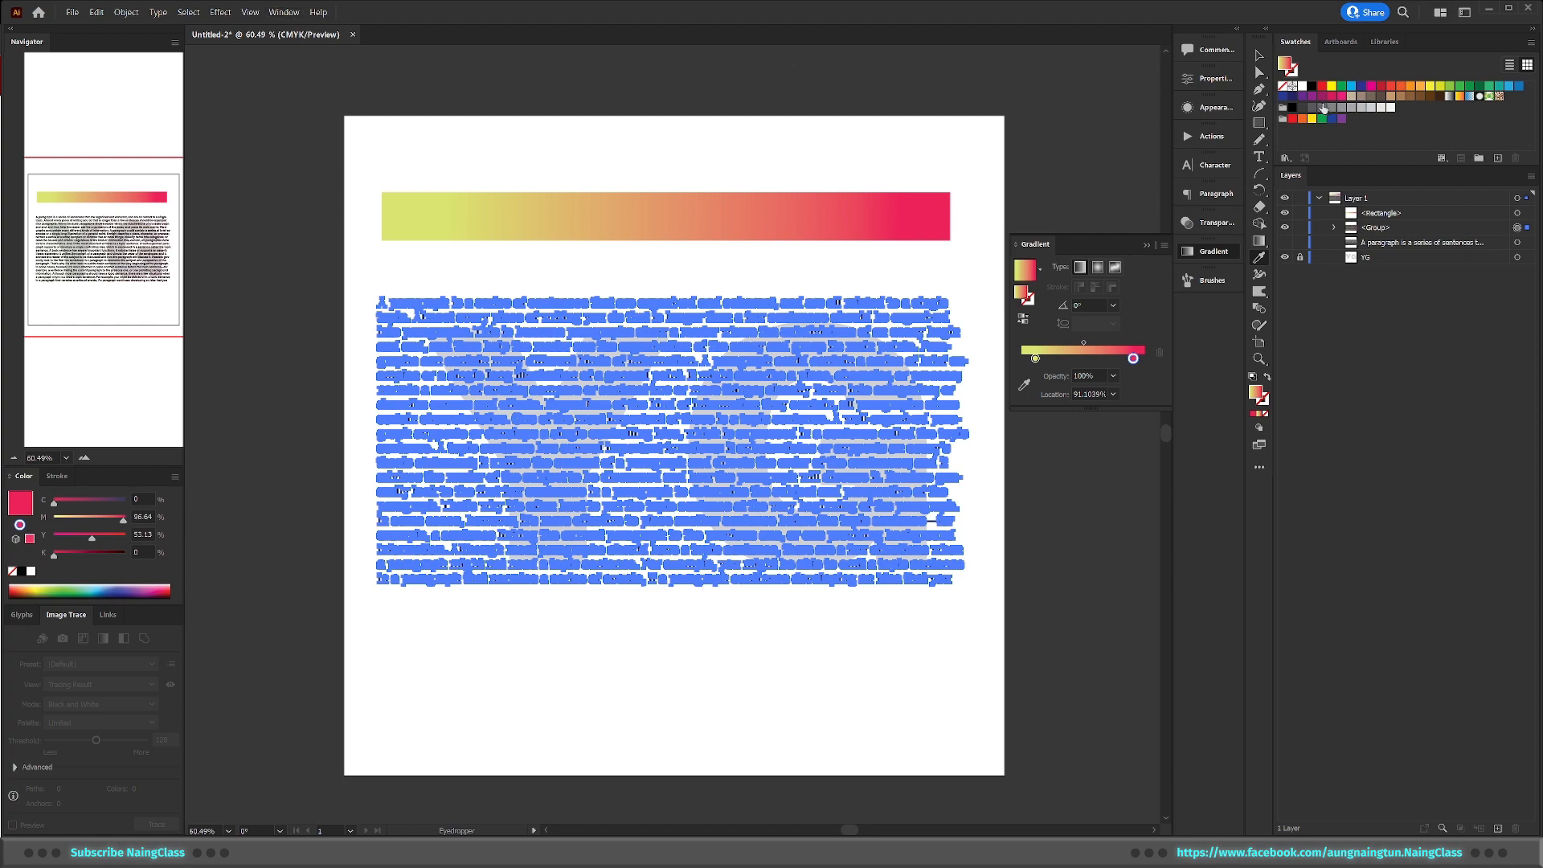
{"action": "left_click", "coordinate": [1259, 55]}
{"action": "left_click", "coordinate": [990, 333]}
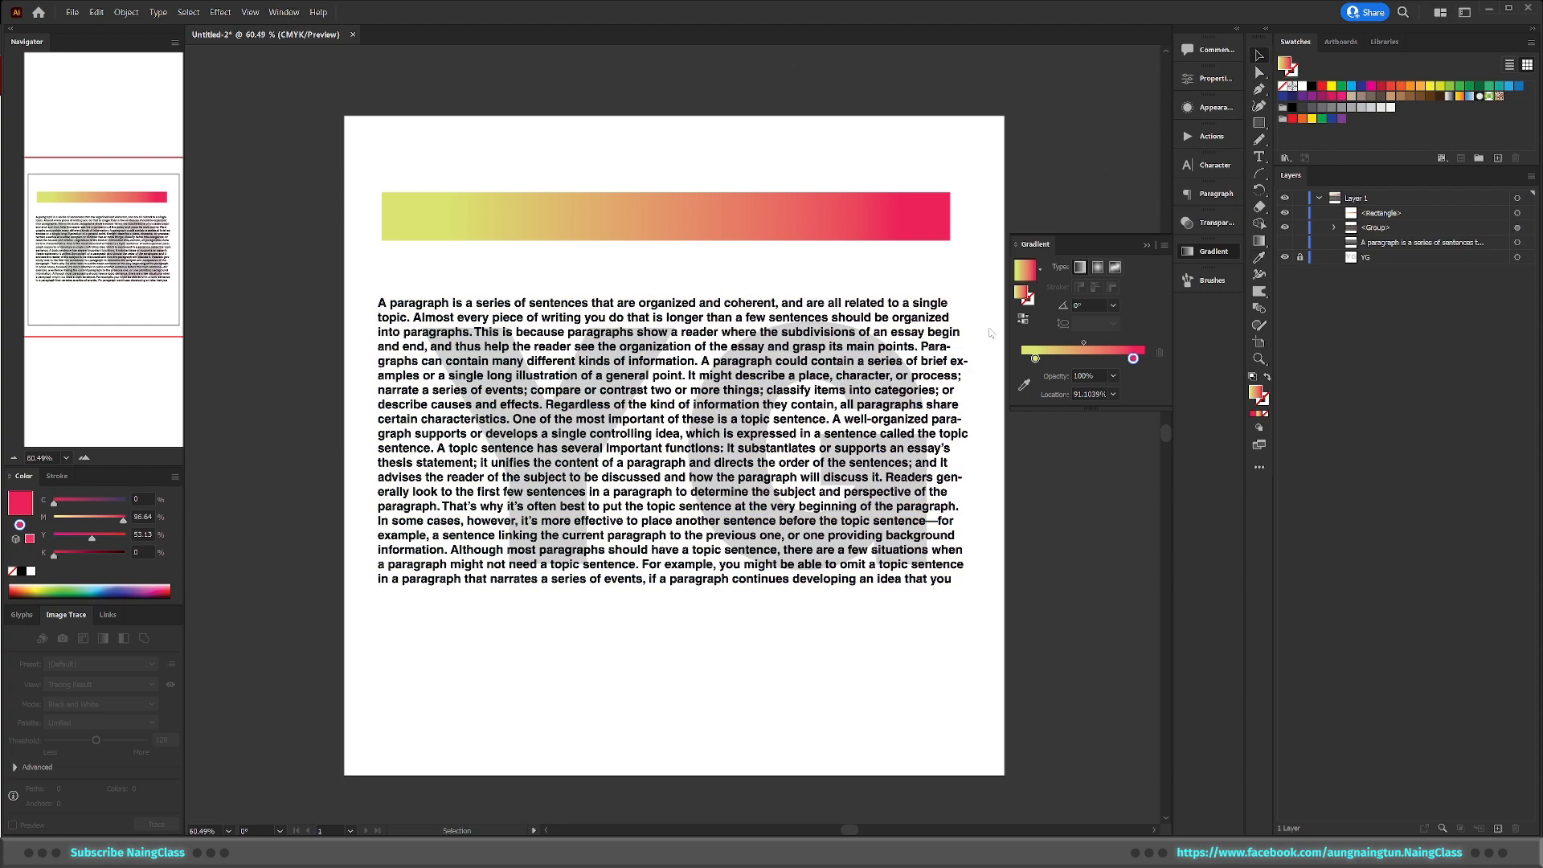
Examine the paragraph's lettering up close and the individual paths inside its group
{"action": "scroll", "coordinate": [820, 325], "scroll_direction": "up", "scroll_amount": 5}
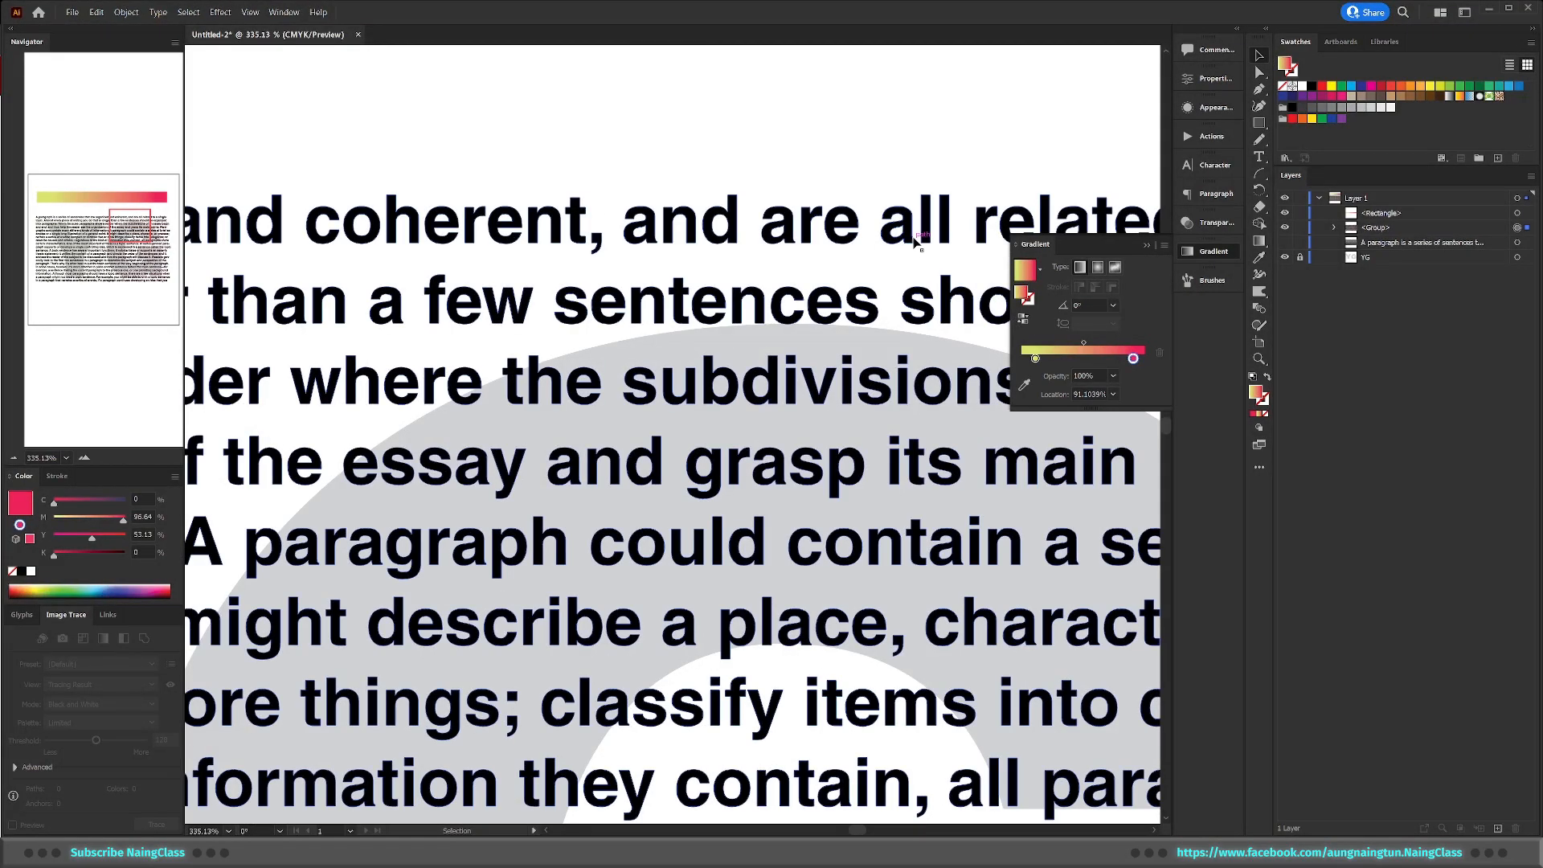
{"action": "left_click_drag", "start_coordinate": [913, 234], "coordinate": [750, 307]}
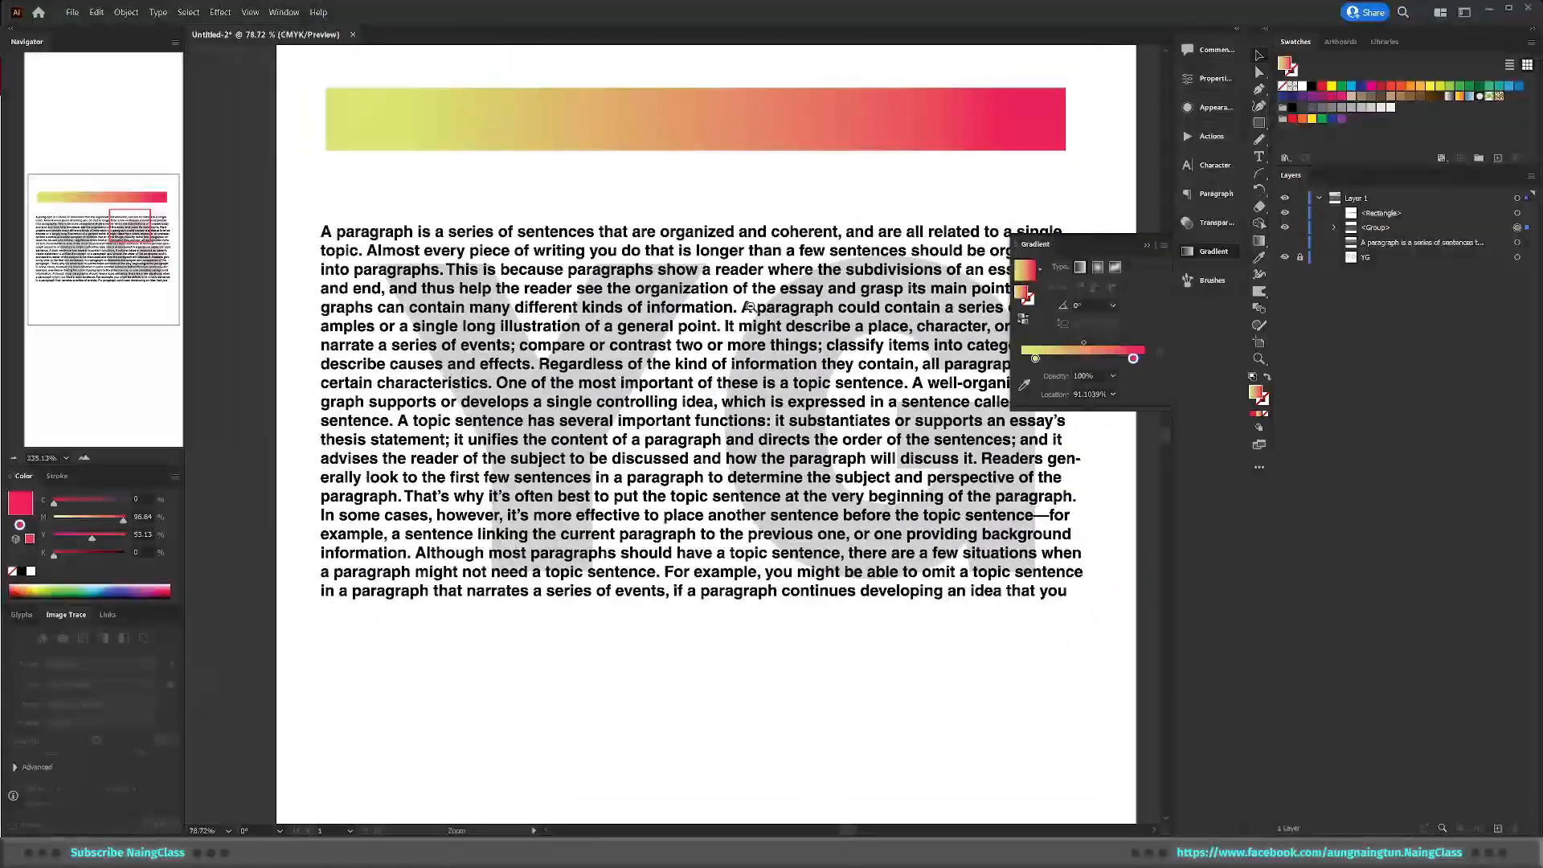
{"action": "left_click_drag", "start_coordinate": [818, 359], "coordinate": [774, 392]}
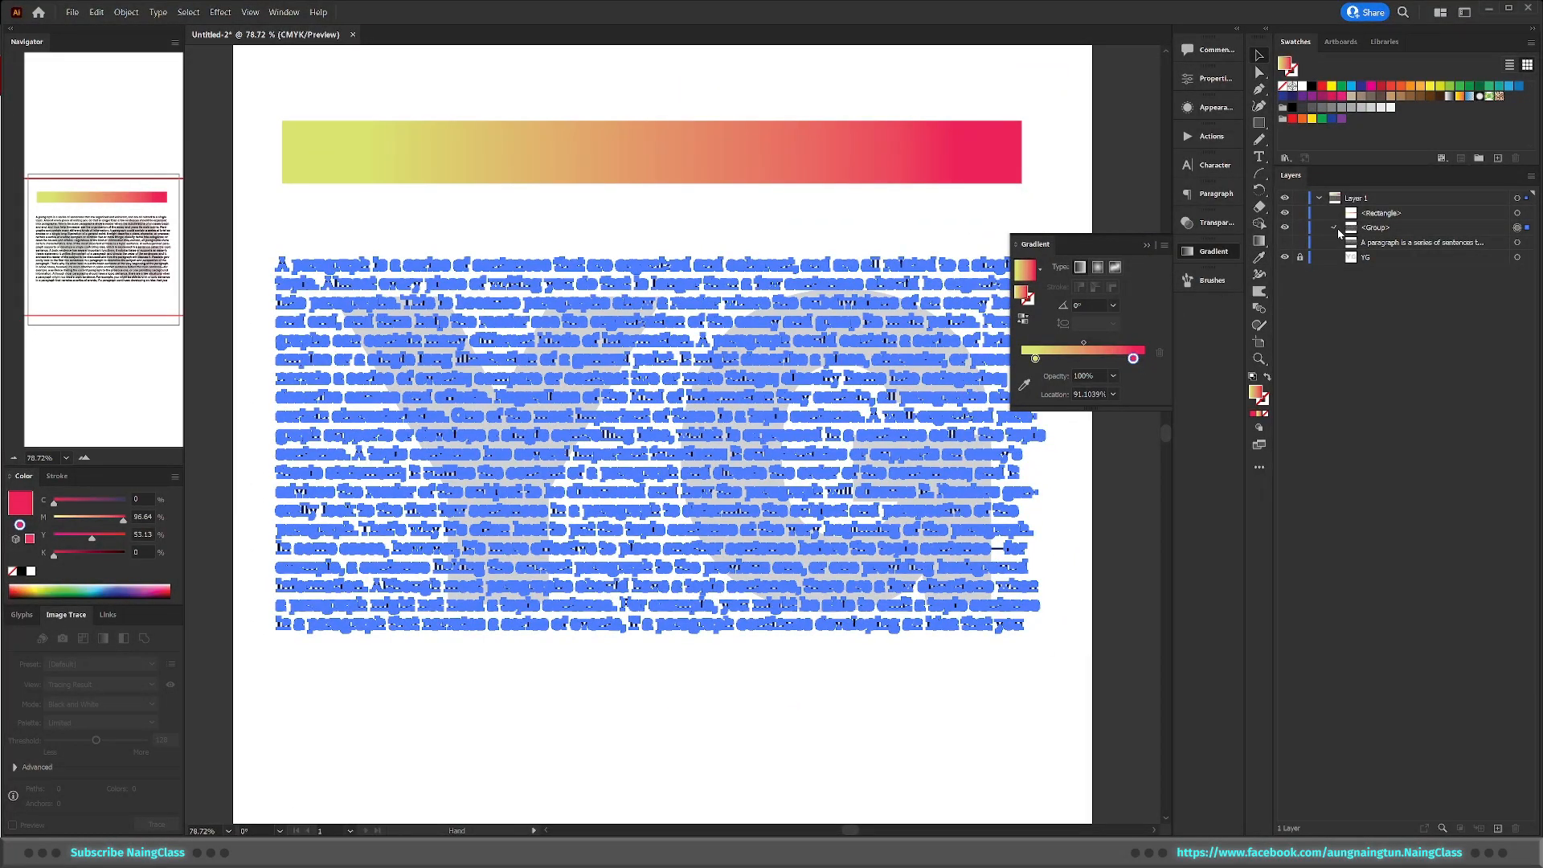
{"action": "left_click", "coordinate": [1334, 228]}
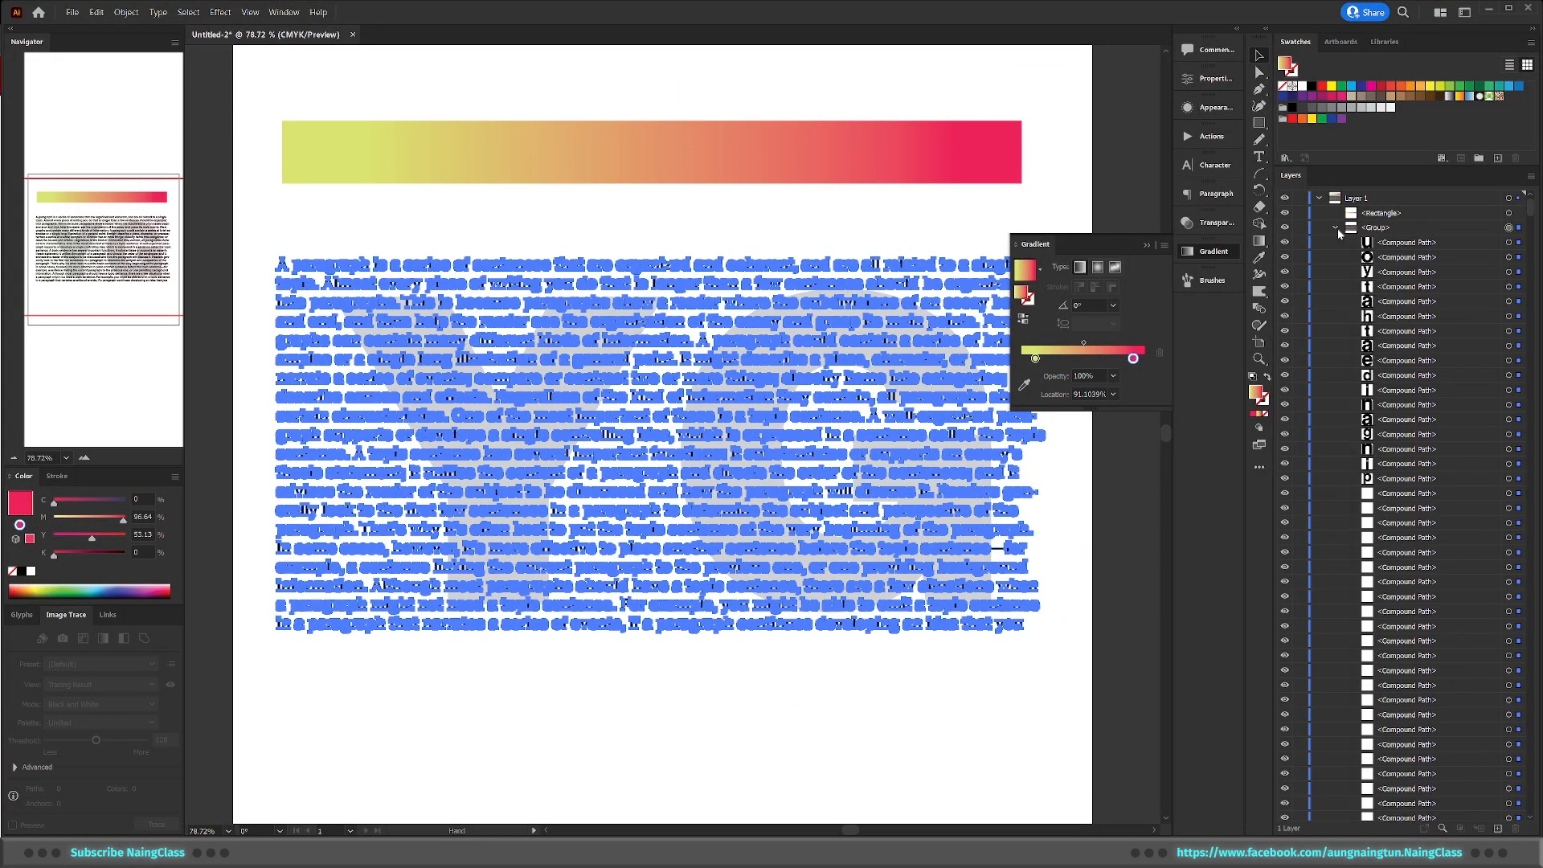
{"action": "left_click", "coordinate": [1335, 228]}
{"action": "left_click_drag", "start_coordinate": [918, 316], "coordinate": [892, 319]}
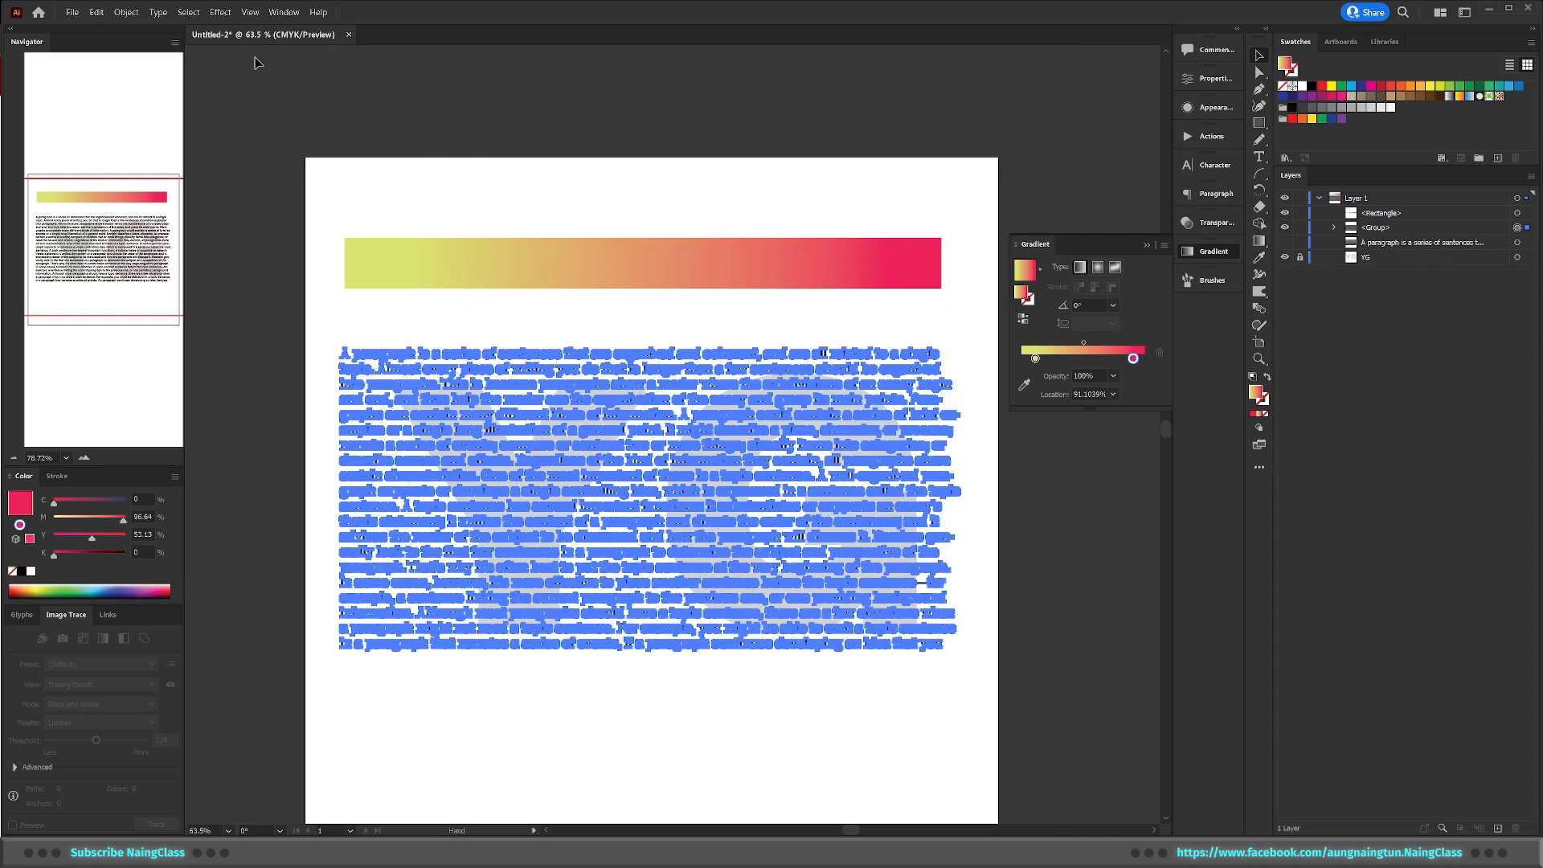
{"action": "left_click", "coordinate": [127, 12]}
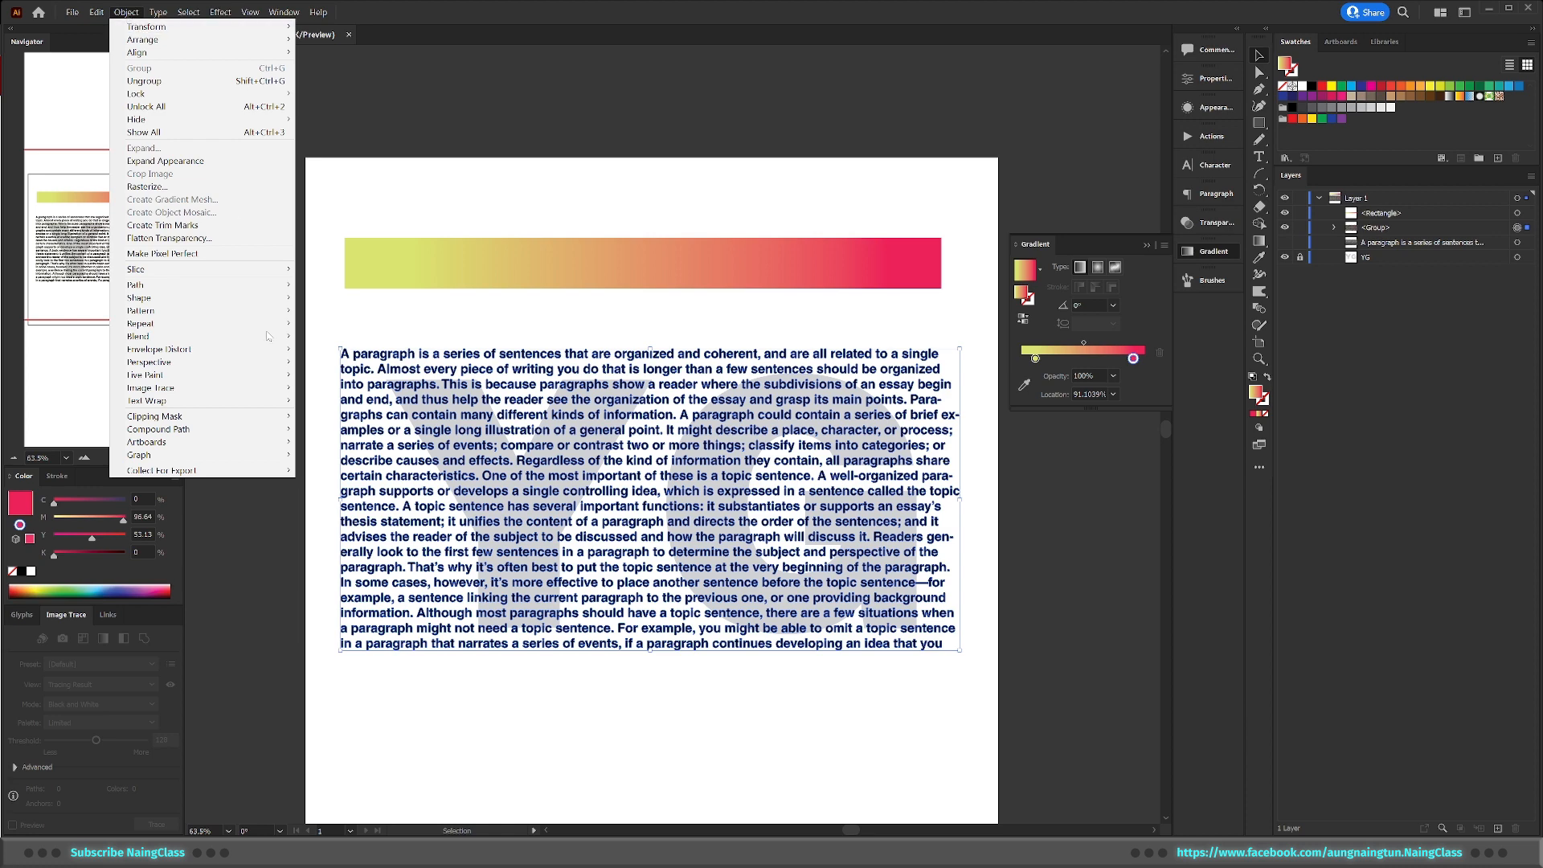
{"action": "left_click", "coordinate": [727, 670]}
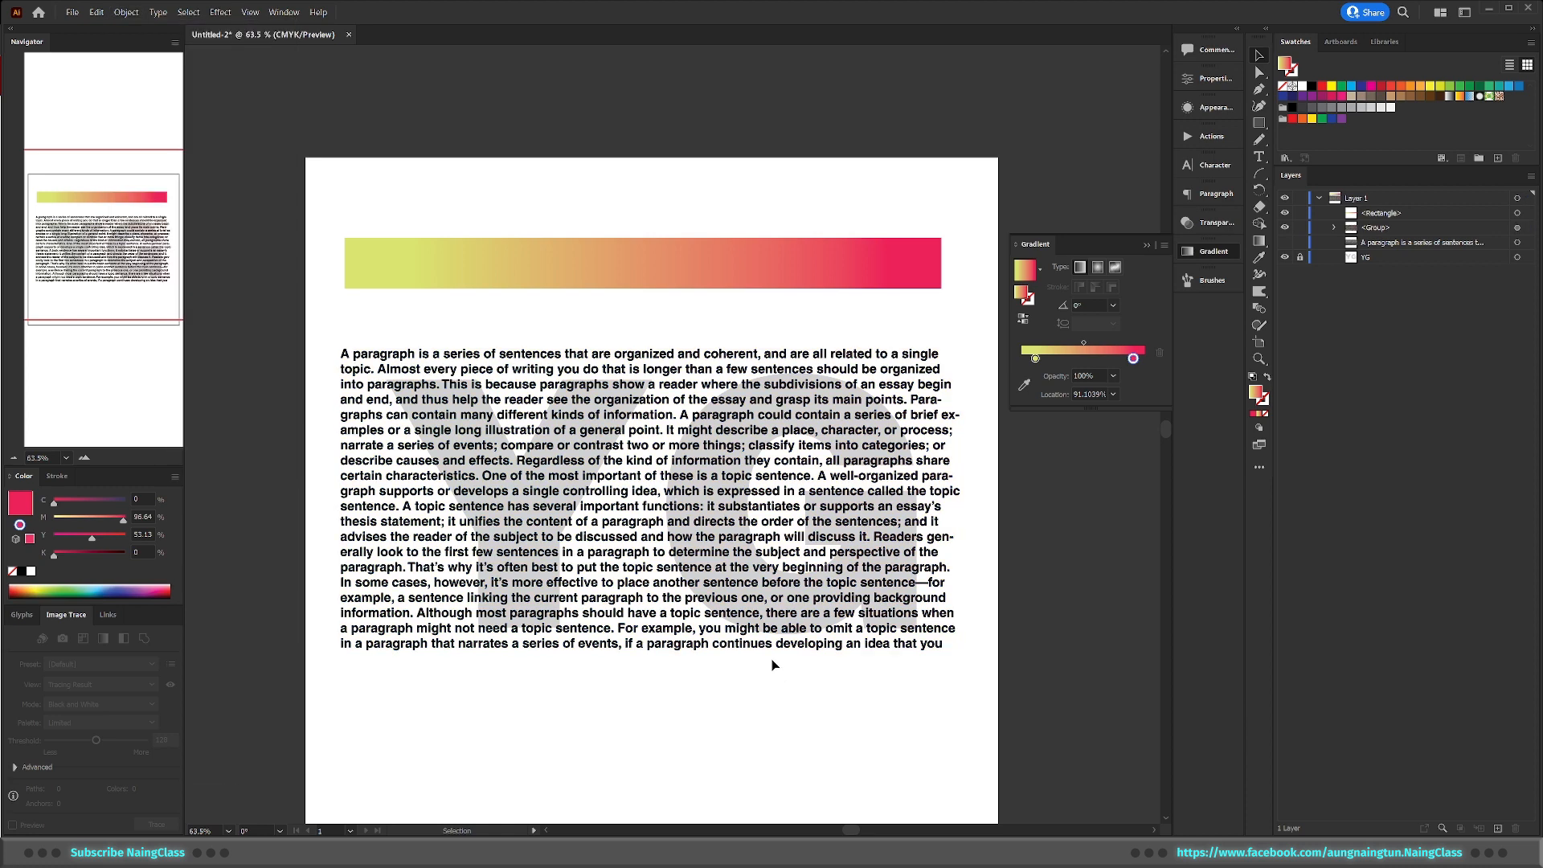
{"action": "left_click", "coordinate": [71, 12]}
{"action": "left_click", "coordinate": [910, 94]}
{"action": "left_click", "coordinate": [1508, 7]}
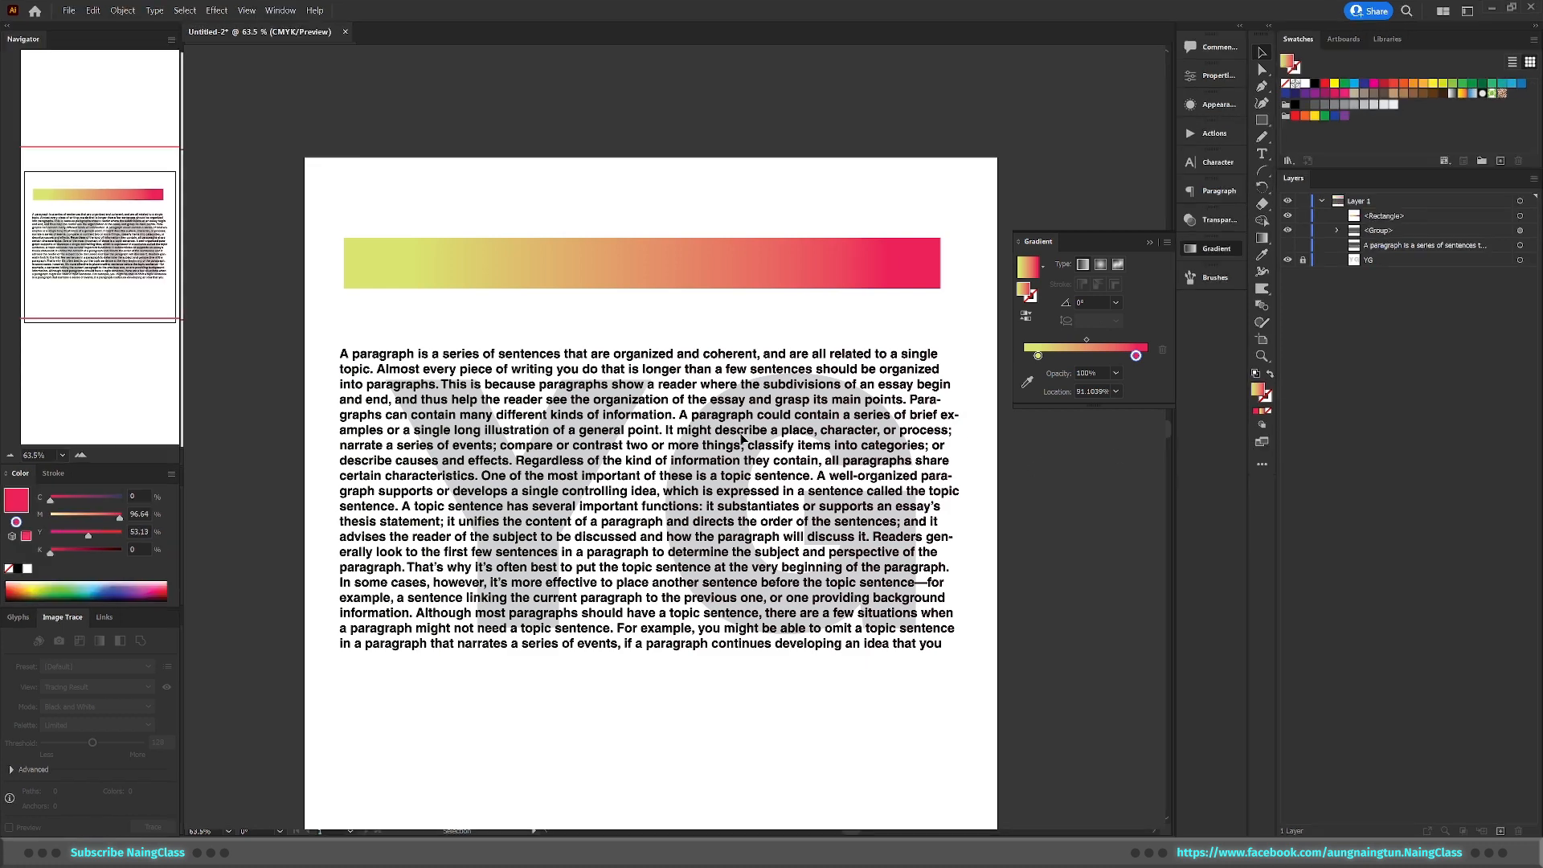
Combine the outlined paragraph group into a single compound path so that one gradient spans all the text
{"action": "left_click", "coordinate": [744, 434]}
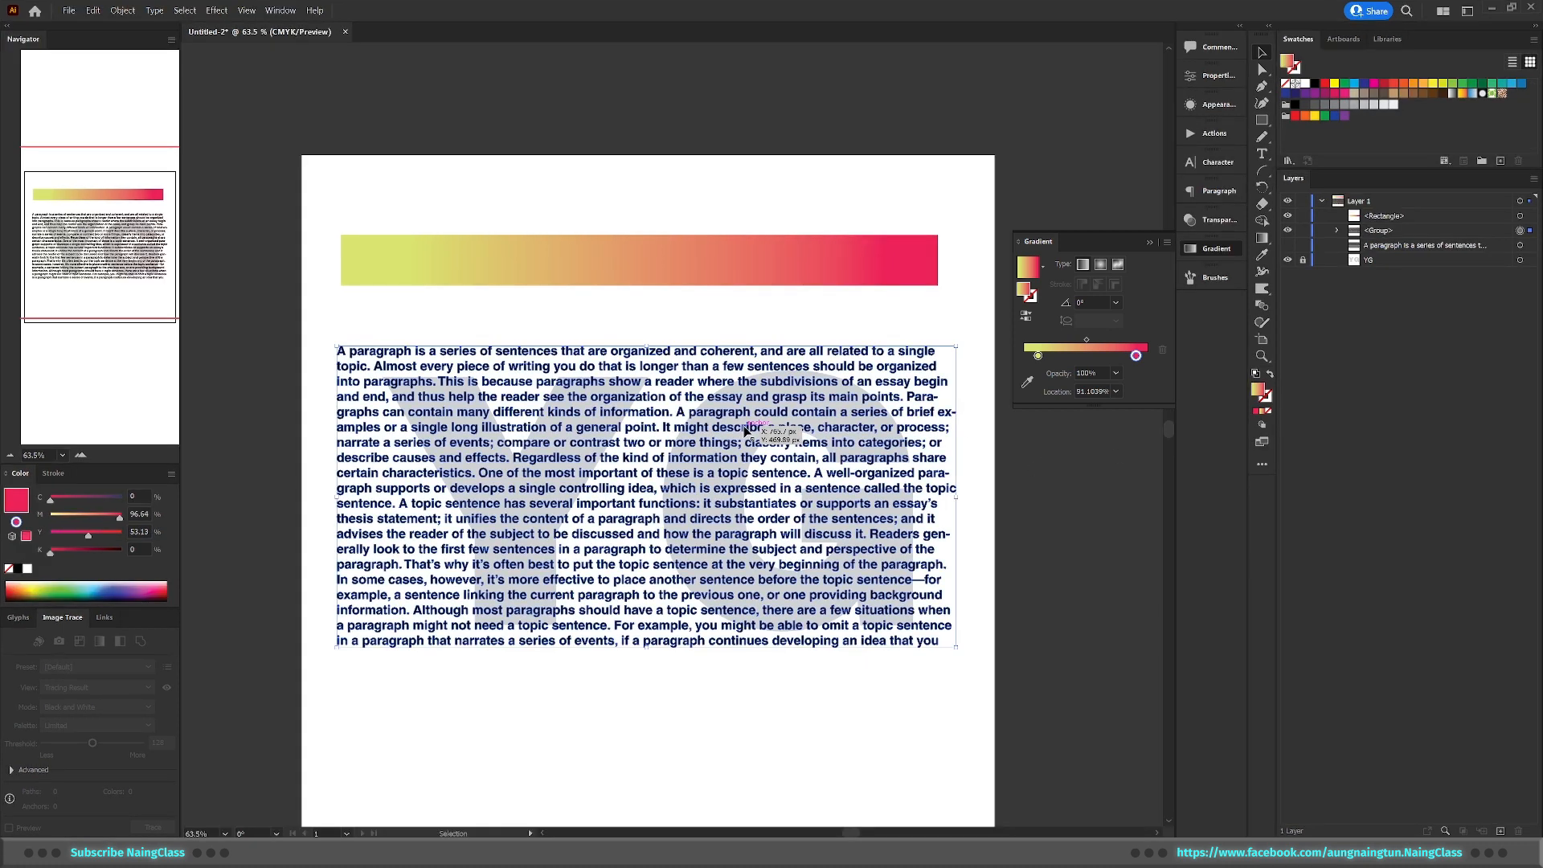
{"action": "left_click", "coordinate": [121, 10]}
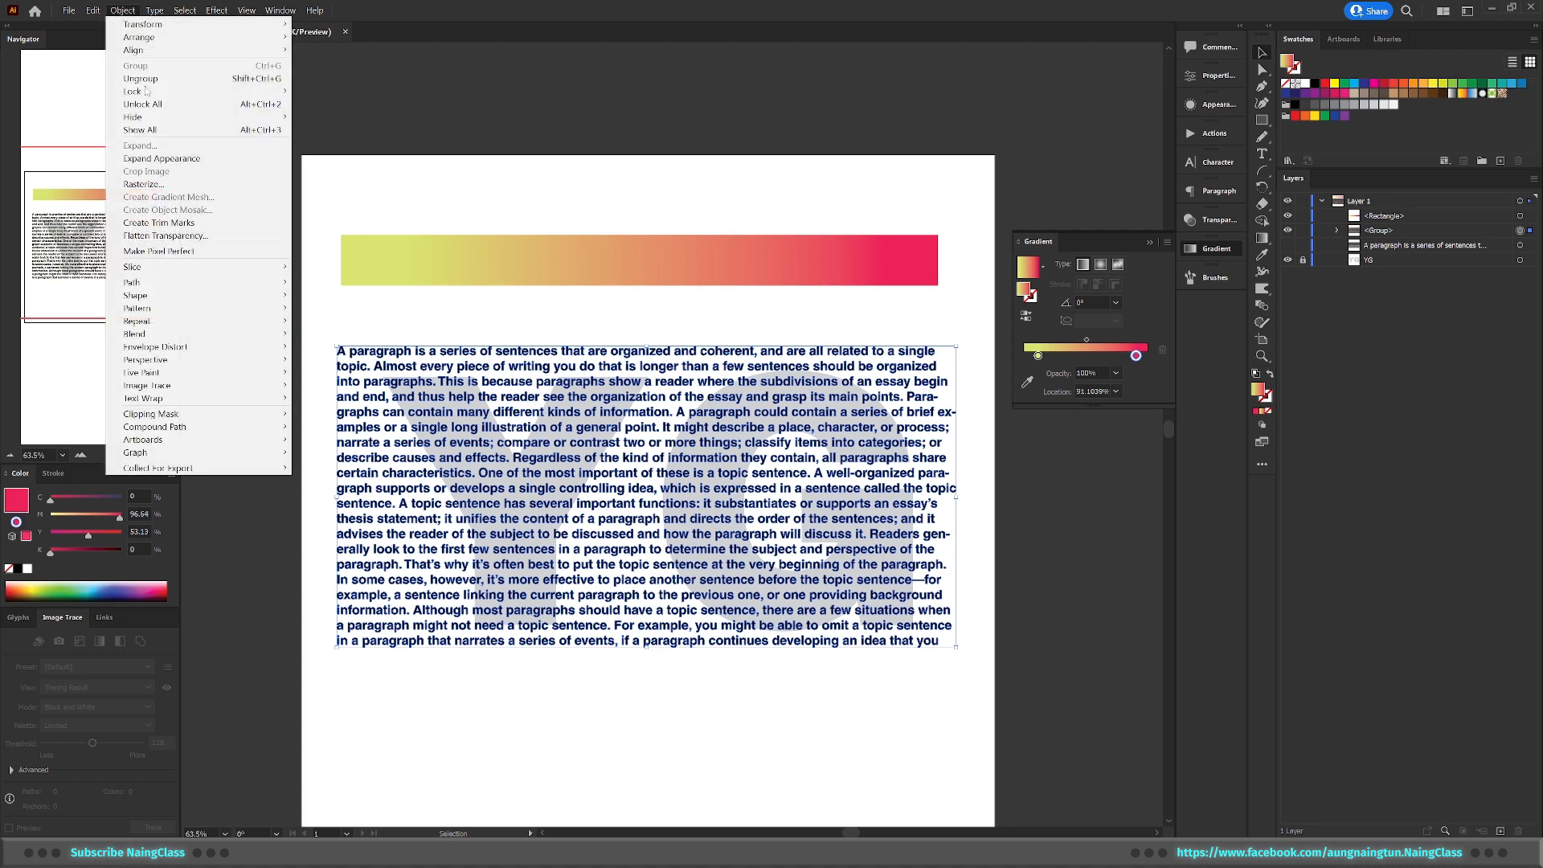
{"action": "mouse_move", "coordinate": [201, 427]}
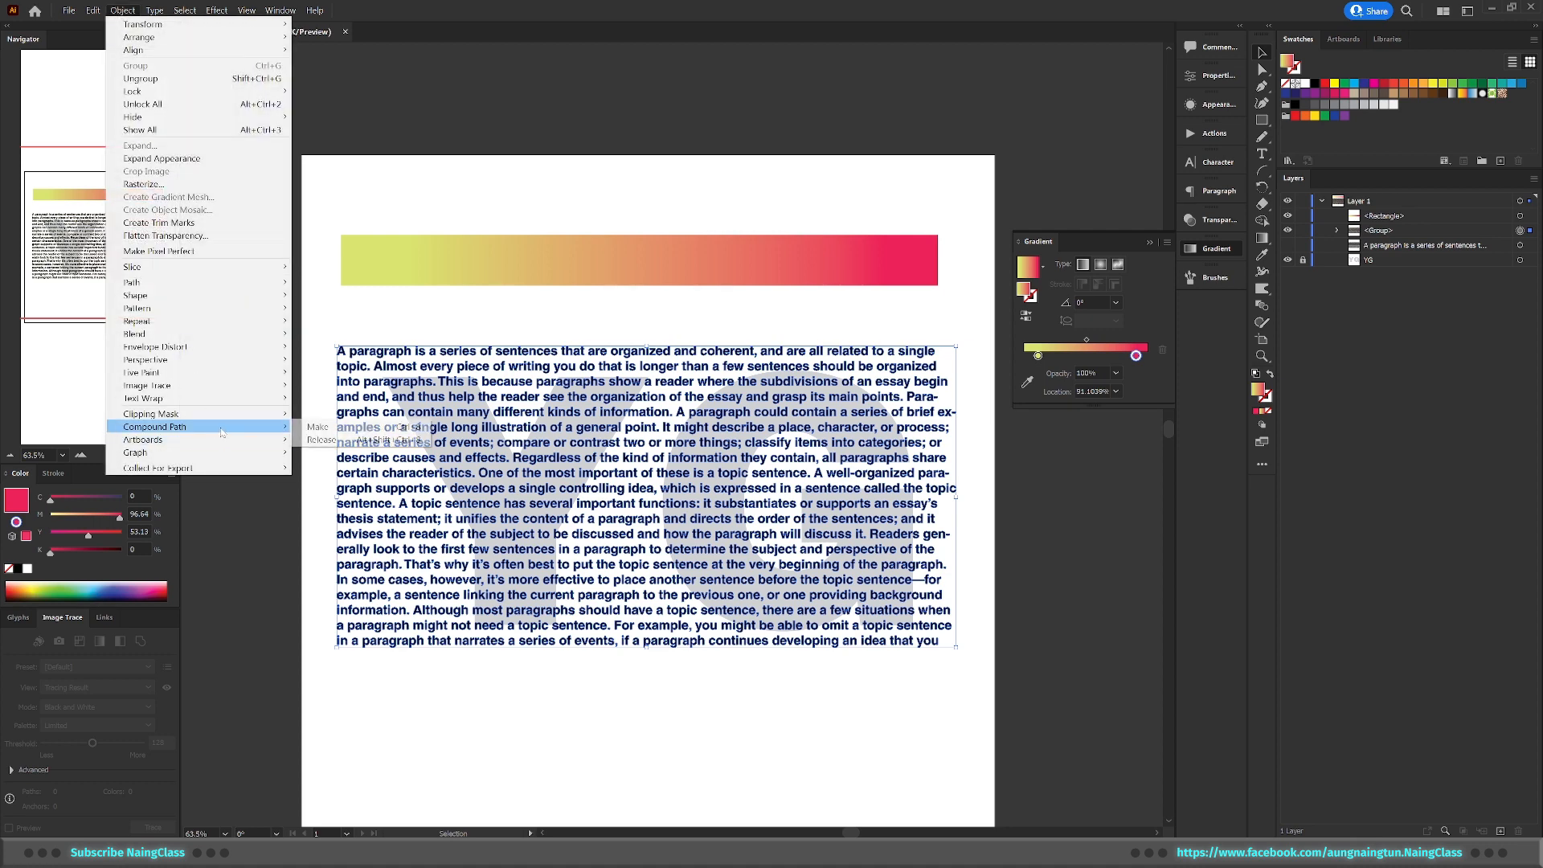
{"action": "left_click", "coordinate": [364, 429]}
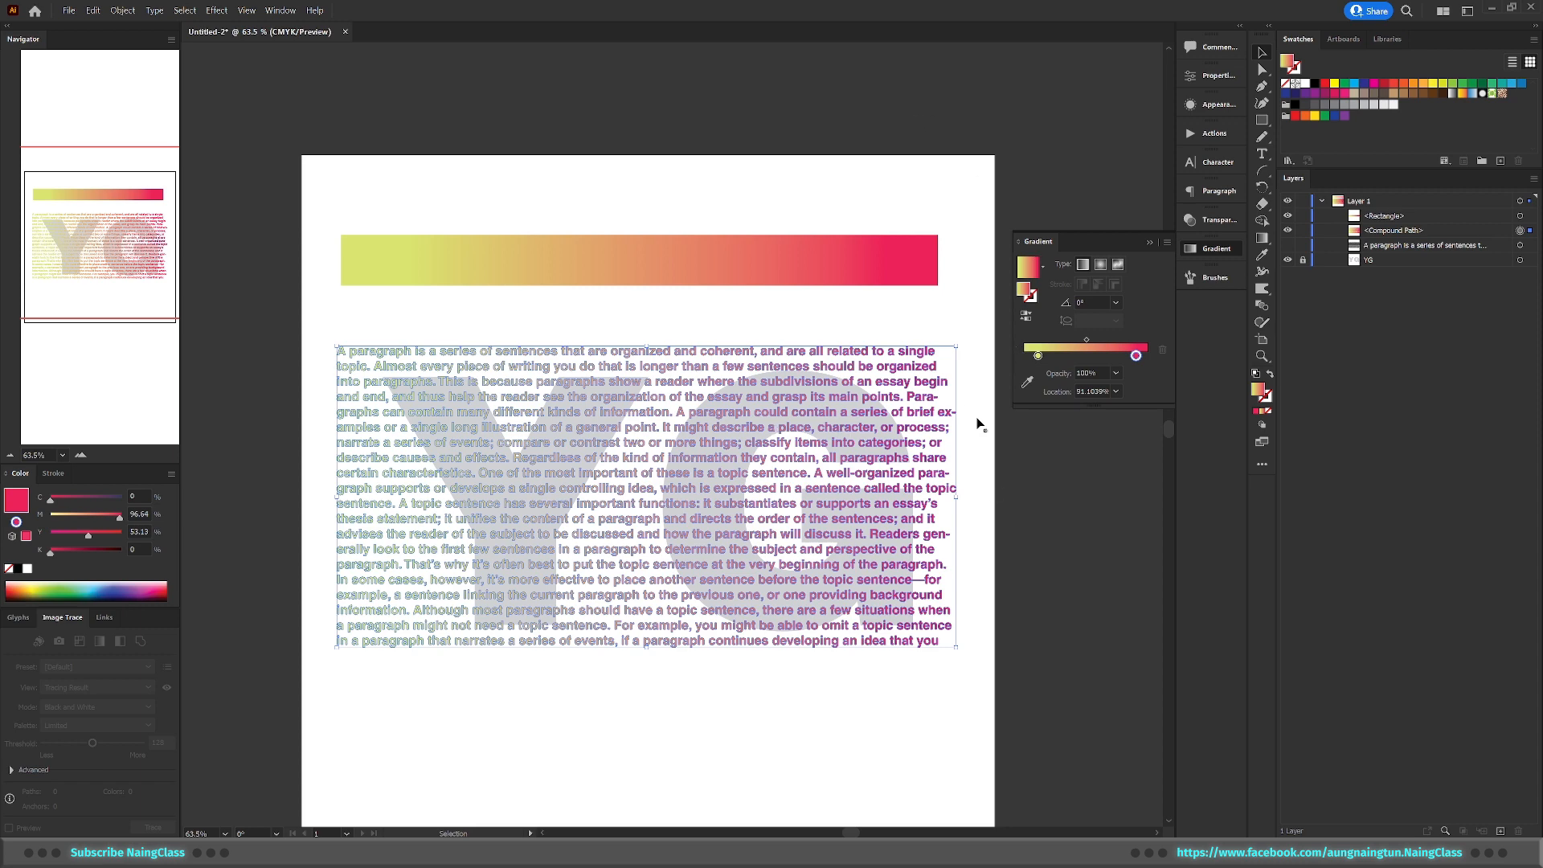
{"action": "left_click", "coordinate": [1047, 515]}
{"action": "key", "text": "z"}
{"action": "mouse_move", "coordinate": [803, 493]}
{"action": "left_mouse_down"}
{"action": "mouse_move", "coordinate": [846, 492]}
{"action": "mouse_move", "coordinate": [804, 492]}
{"action": "left_mouse_up"}
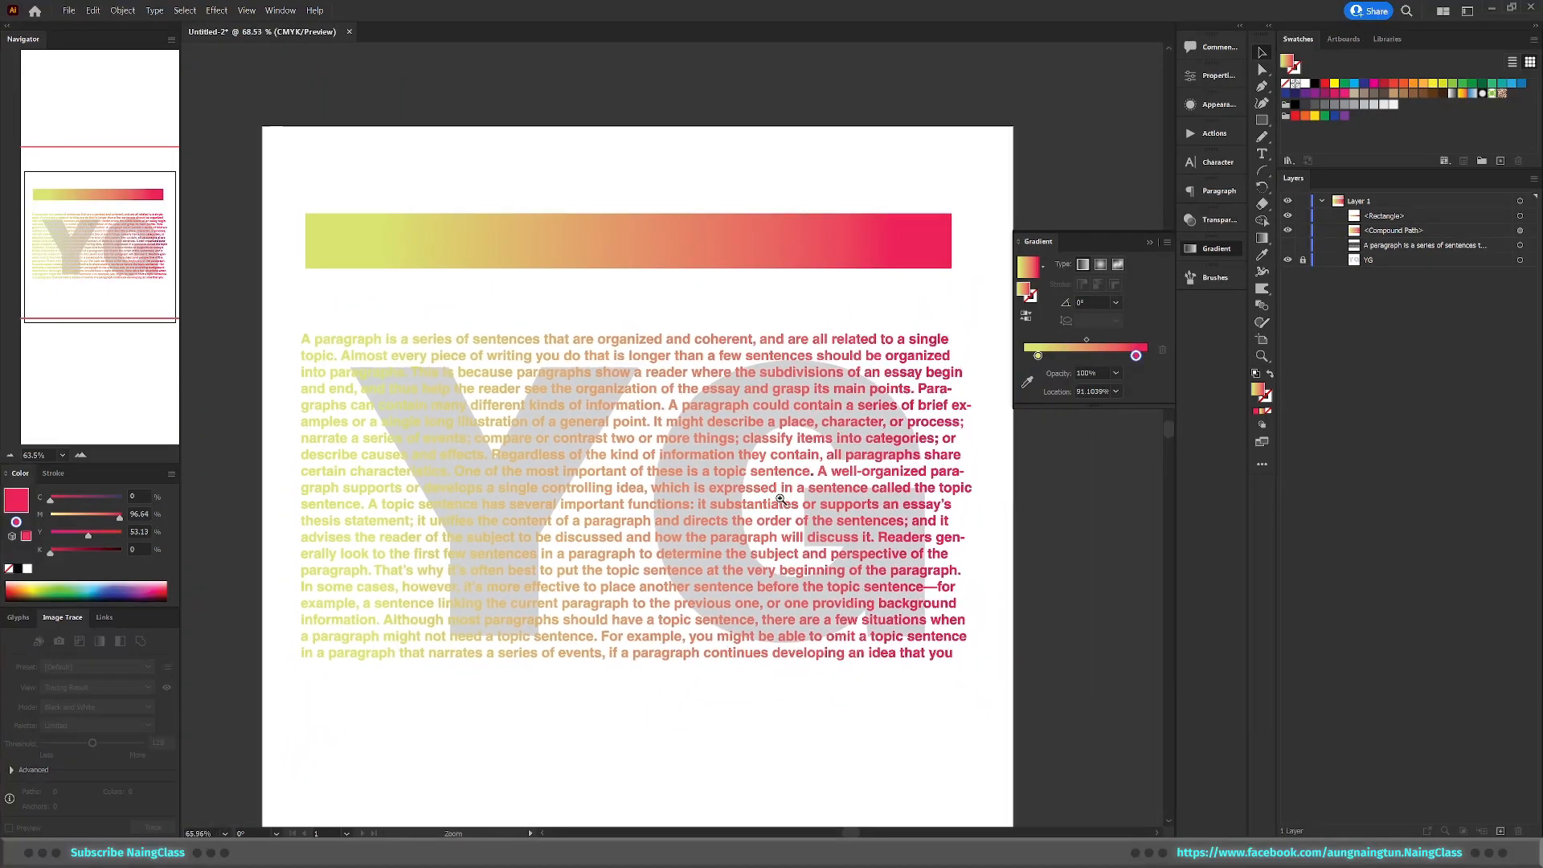
Scale the gradient paragraph down slightly to fit more closely over the YG letters, and hide the gradient rectangle
{"action": "key", "text": "v"}
{"action": "left_click", "coordinate": [920, 495]}
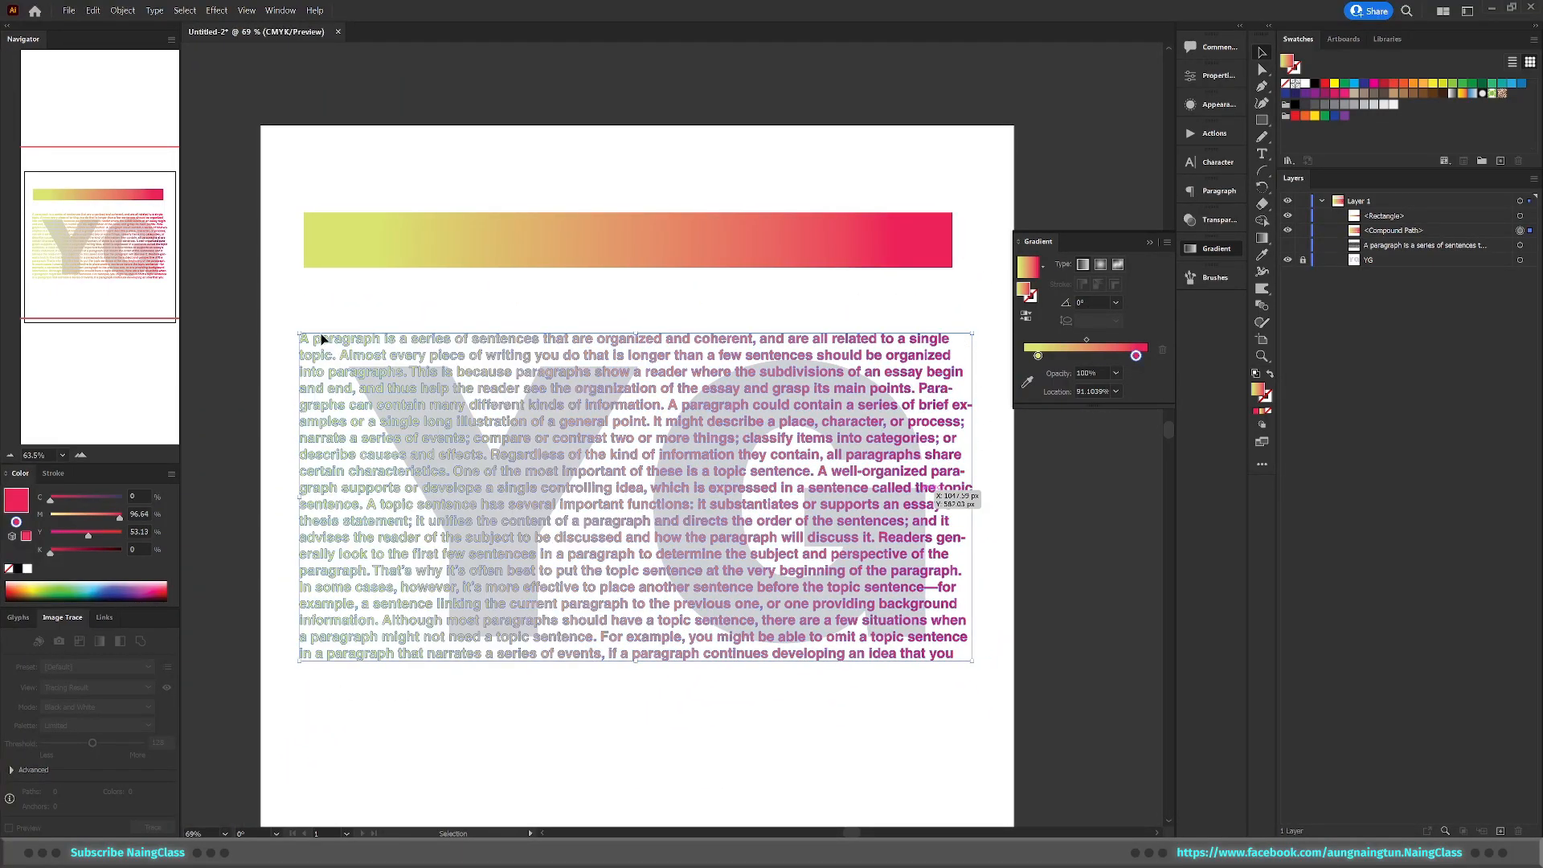
{"action": "left_click_drag", "start_coordinate": [302, 332], "coordinate": [338, 337]}
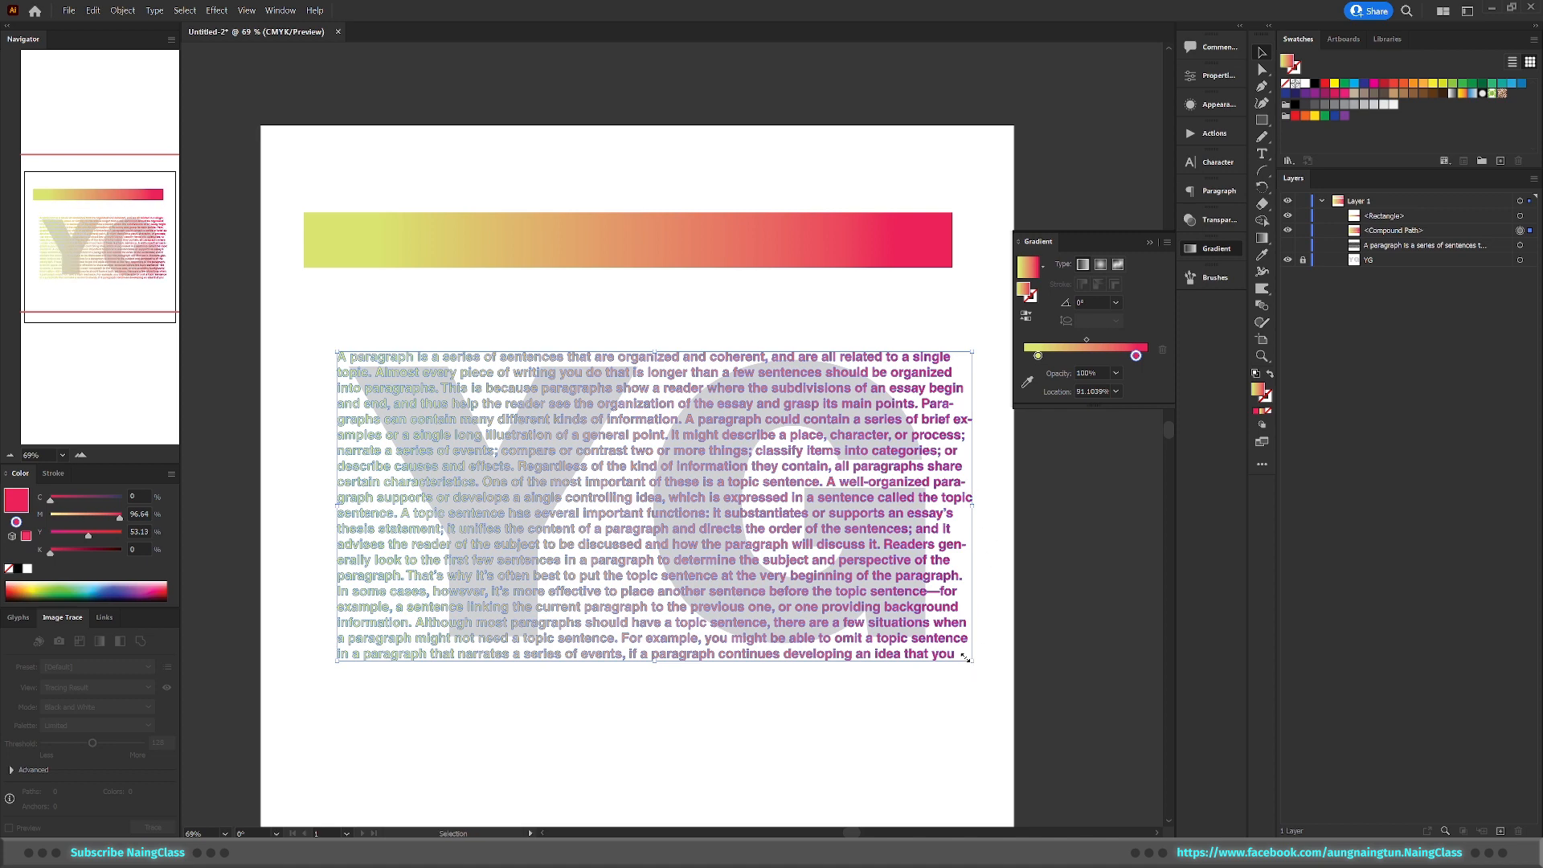
{"action": "left_click_drag", "start_coordinate": [964, 657], "coordinate": [961, 658]}
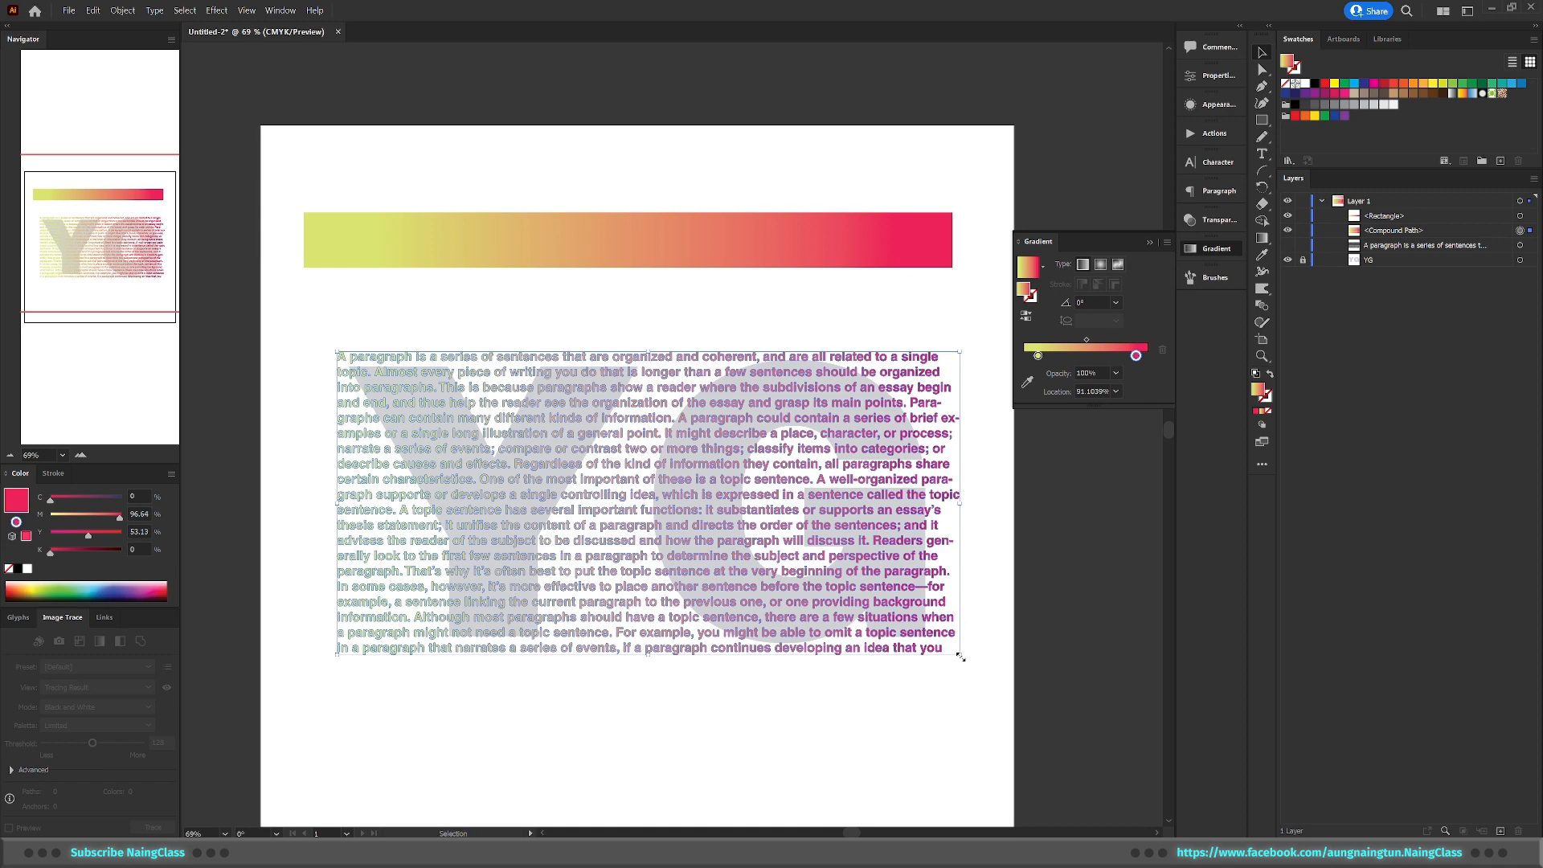
{"action": "left_click", "coordinate": [982, 663]}
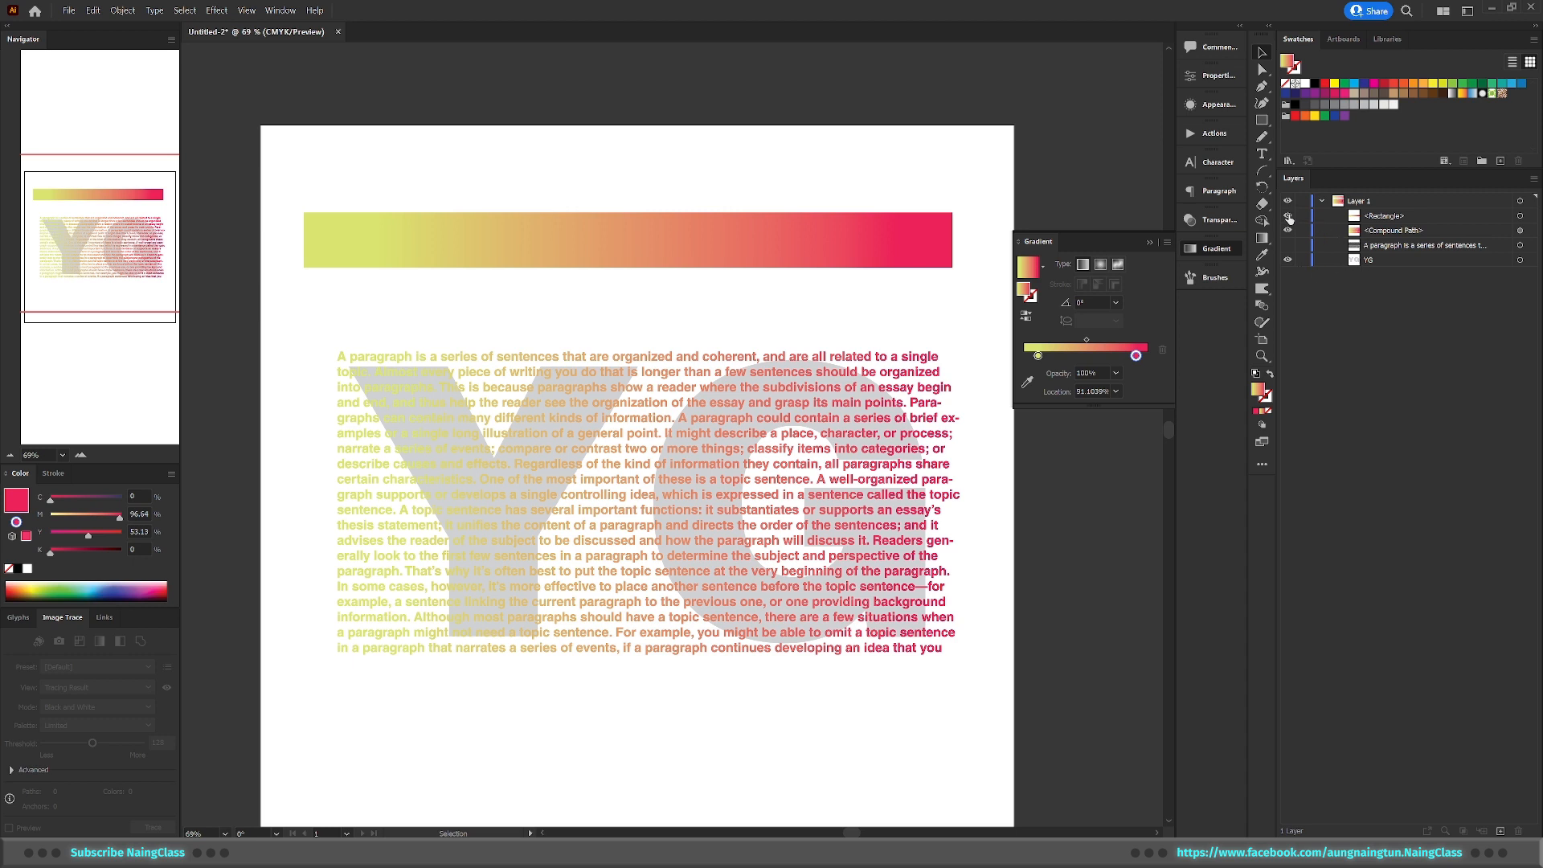
{"action": "left_click", "coordinate": [1287, 216]}
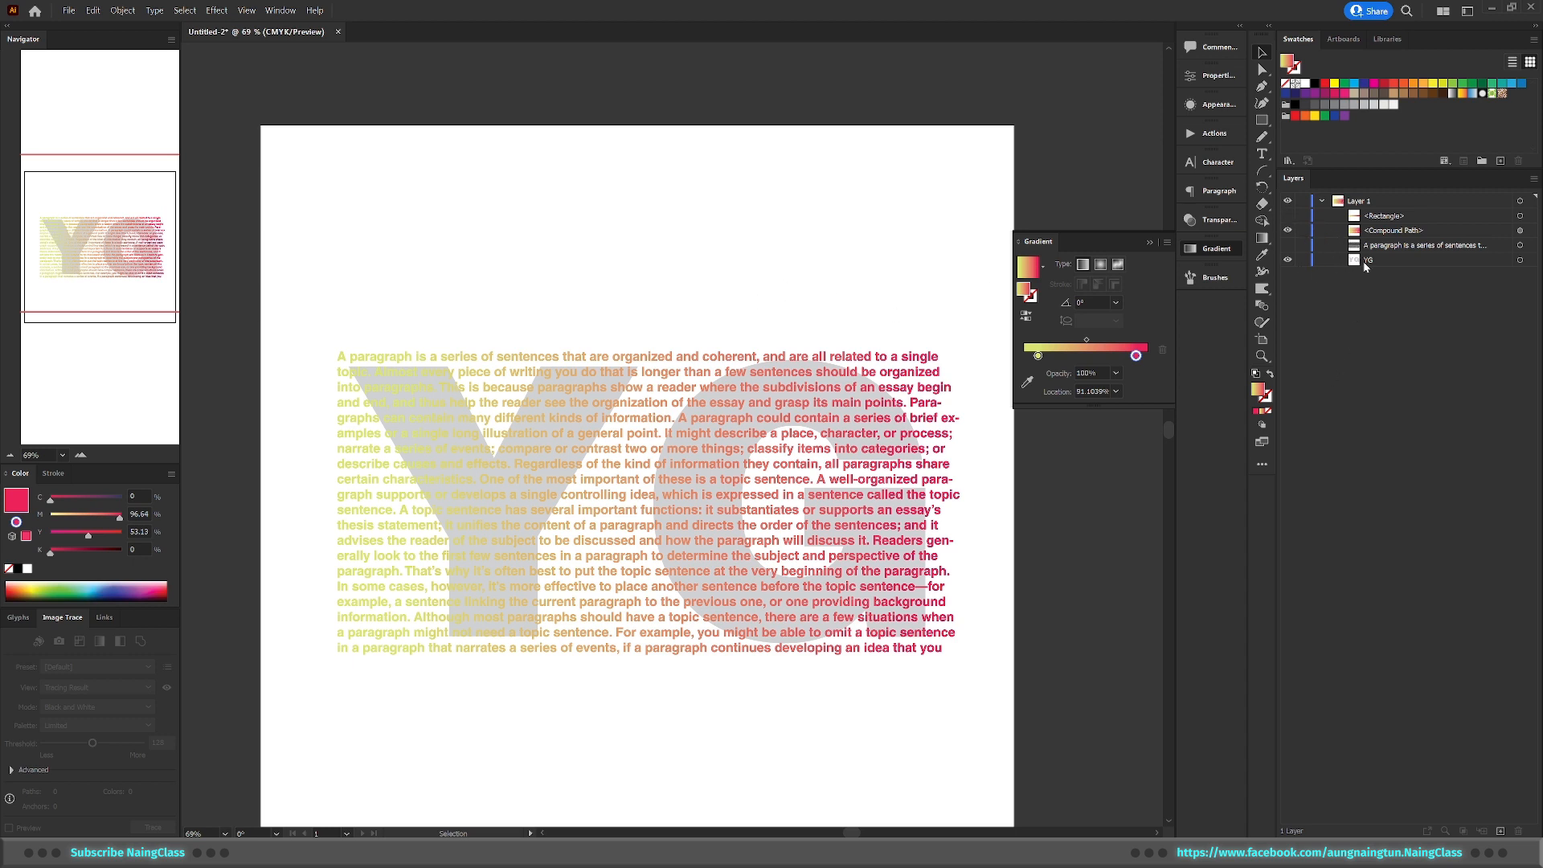
Convert the YG text to outlines and move it above the paragraph's compound path in the stacking order
{"action": "left_click", "coordinate": [1393, 264]}
{"action": "left_click", "coordinate": [1532, 260]}
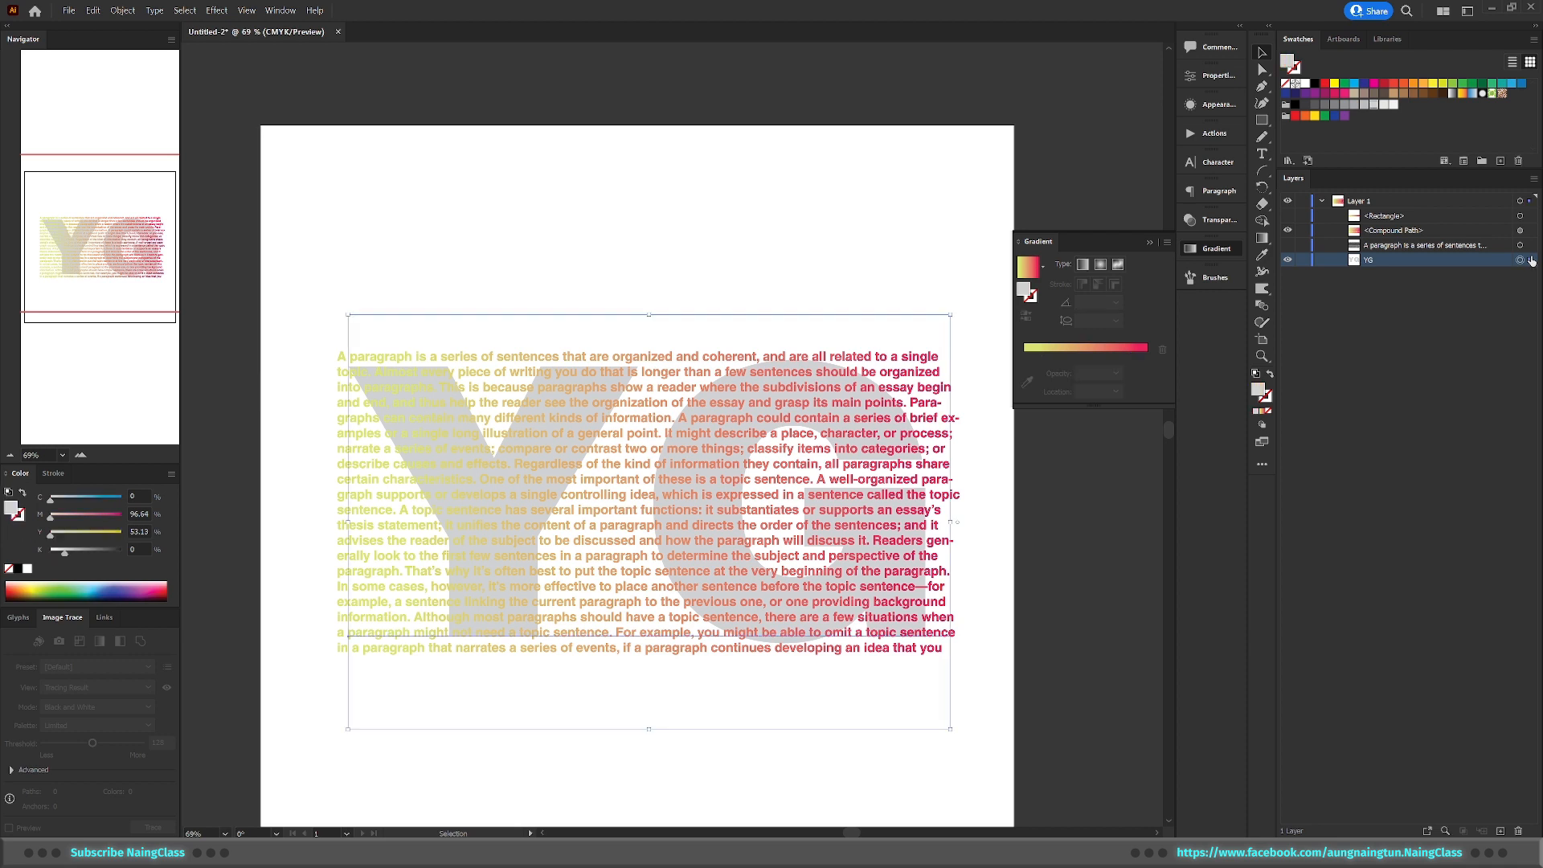
{"action": "key", "text": "shift+ctrl+o"}
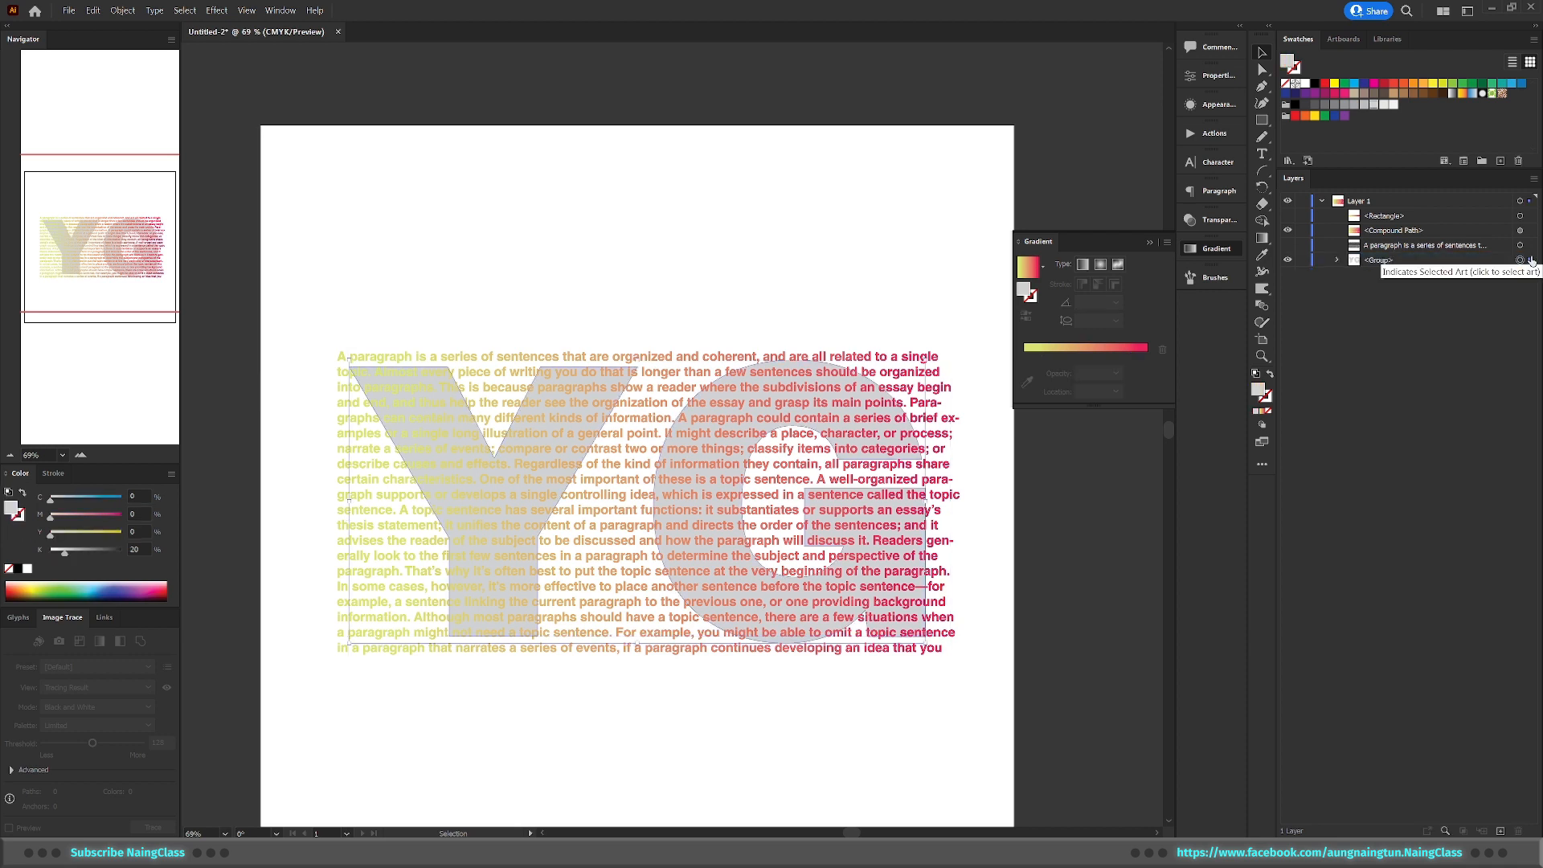
{"action": "left_click_drag", "start_coordinate": [1385, 264], "coordinate": [1400, 229]}
Try twice to mask the gradient paragraph with the YG letter group, undoing each clipping mask
{"action": "left_click", "coordinate": [1399, 245]}
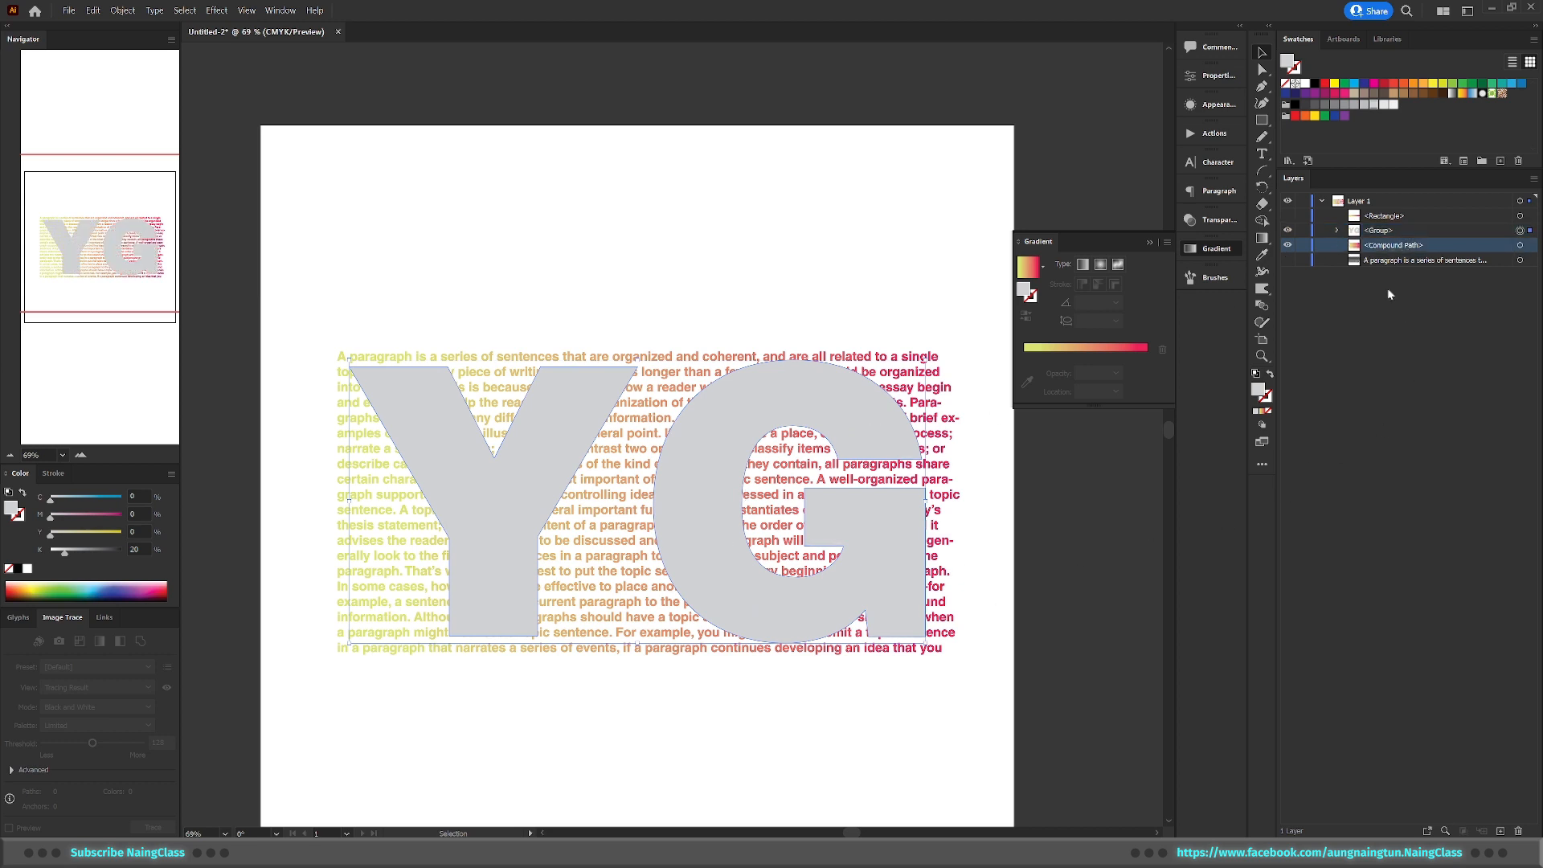
{"action": "left_click", "coordinate": [1534, 245]}
{"action": "right_click", "coordinate": [849, 418]}
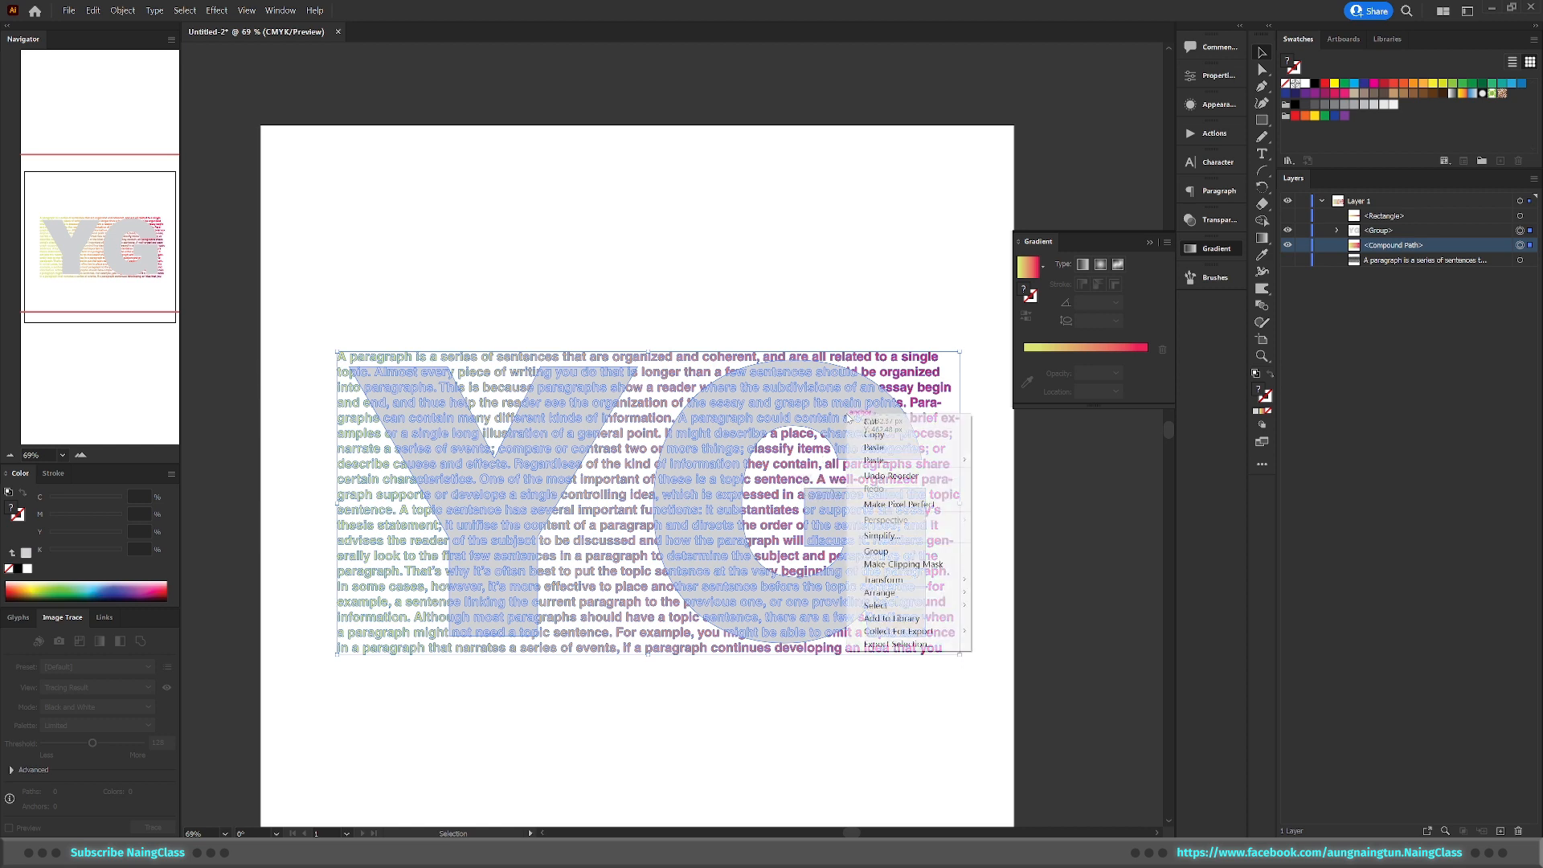
{"action": "left_click", "coordinate": [946, 565]}
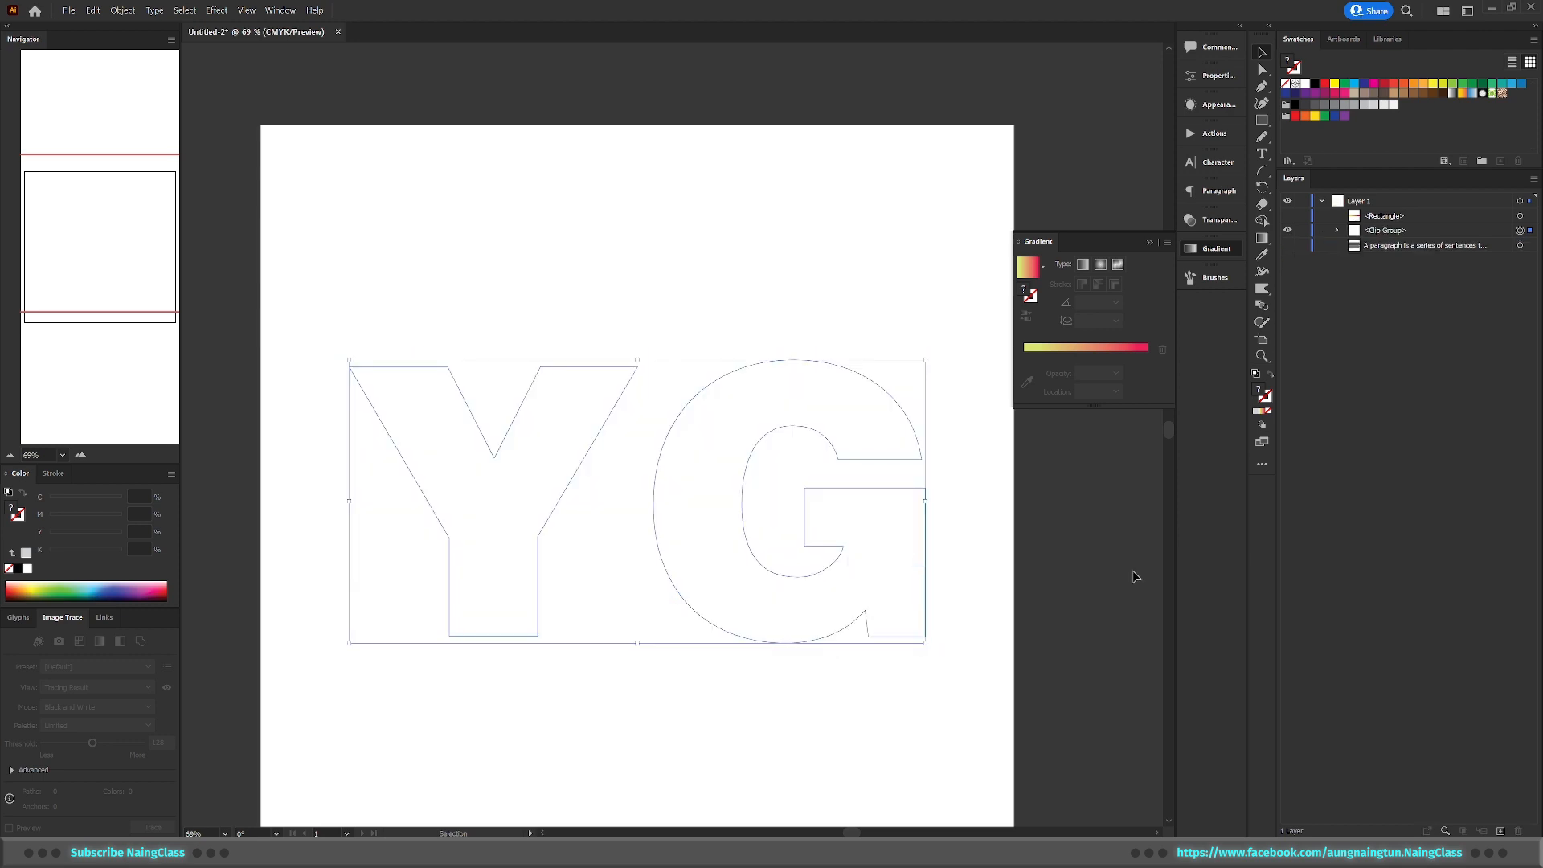
{"action": "key", "text": "ctrl+z"}
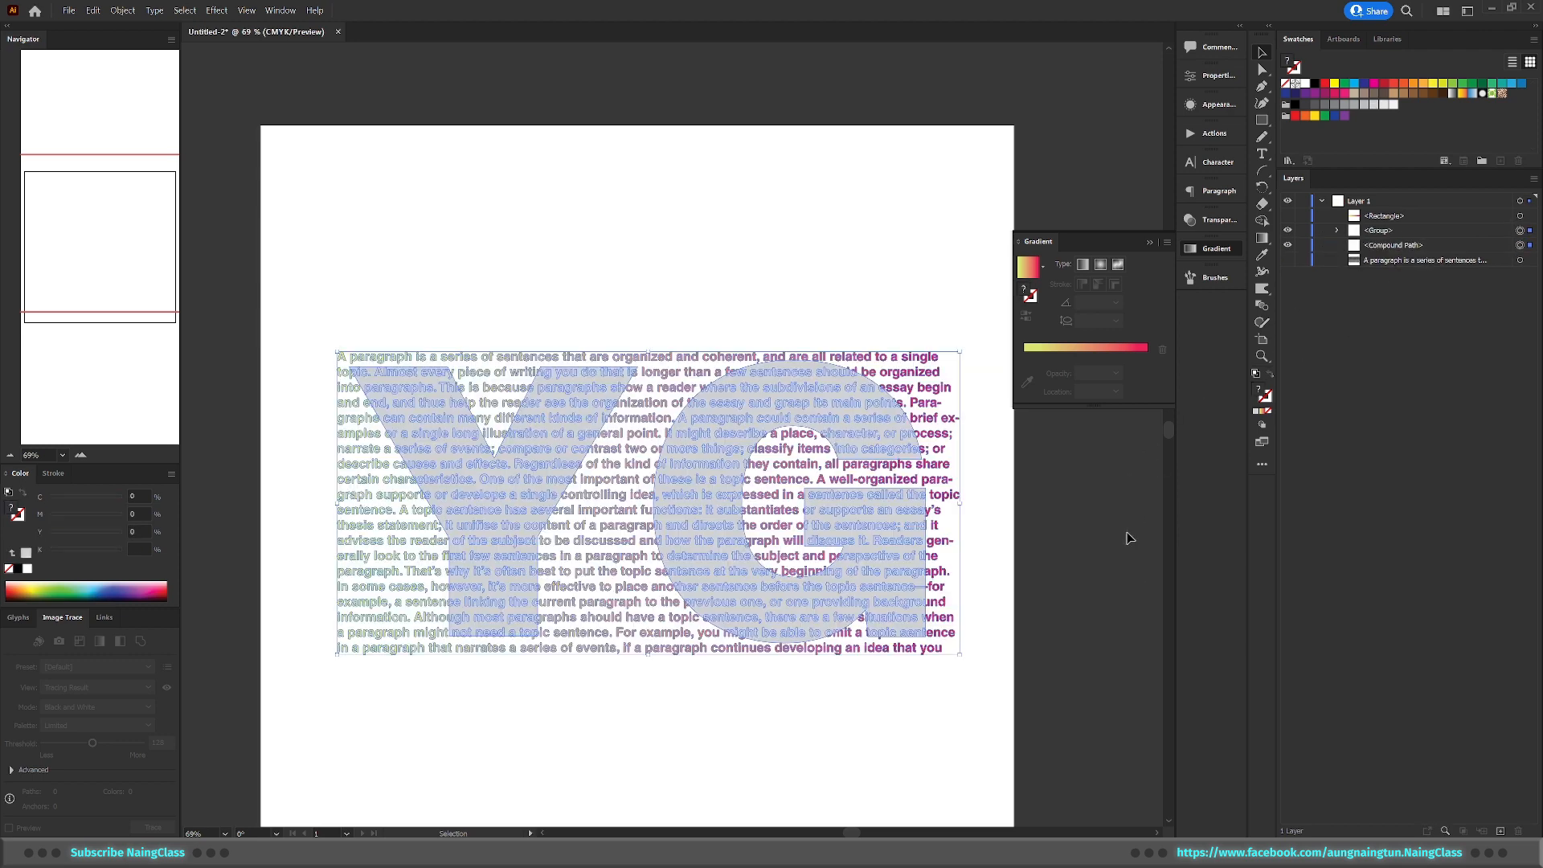
{"action": "left_click", "coordinate": [1127, 538]}
{"action": "left_click", "coordinate": [1520, 245]}
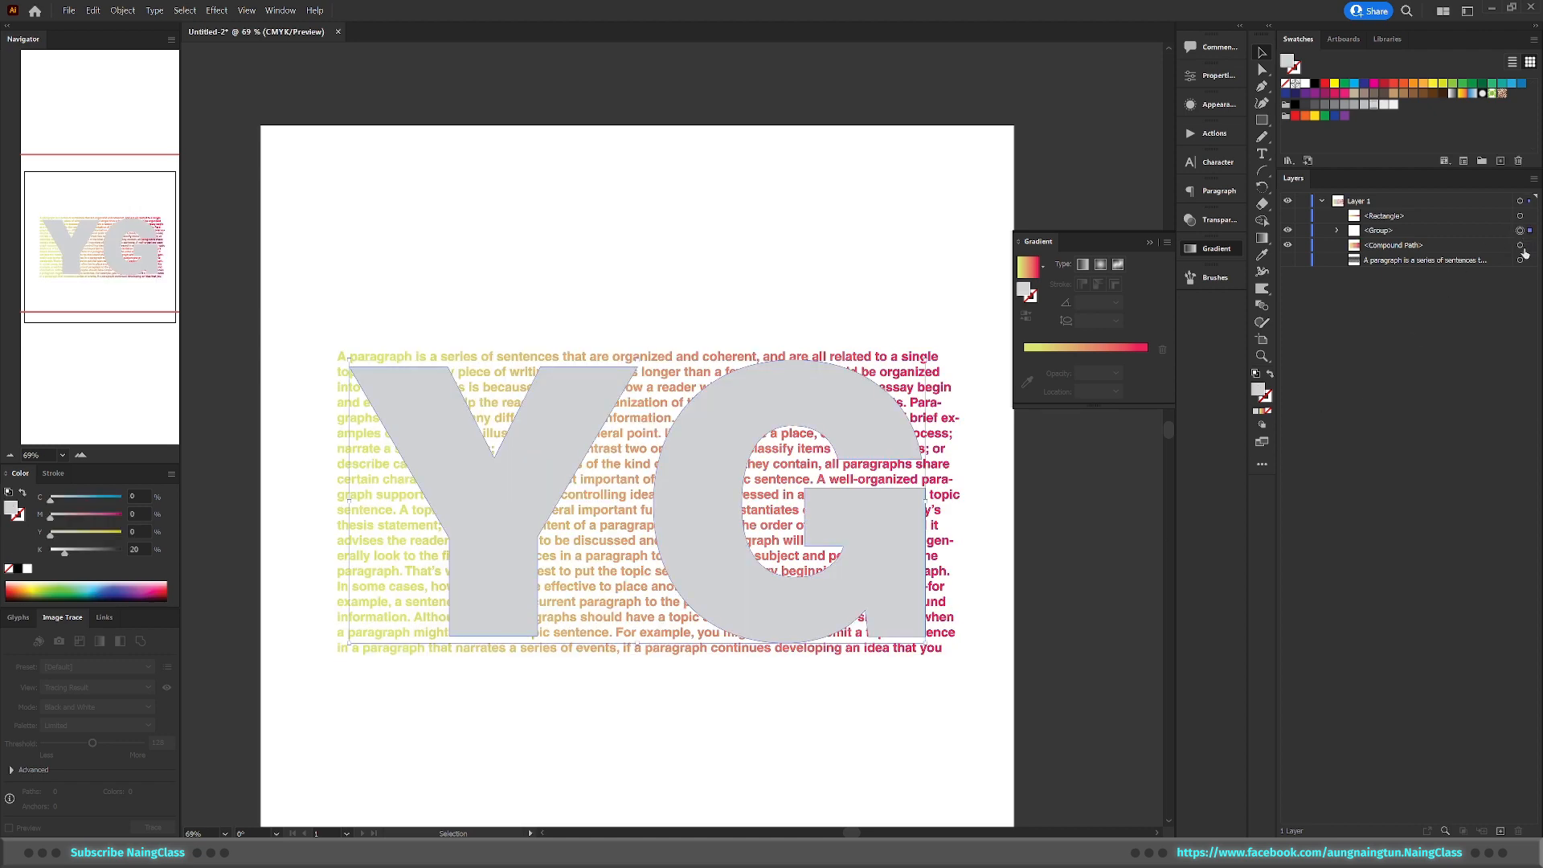
{"action": "key", "text": "ctrl+7"}
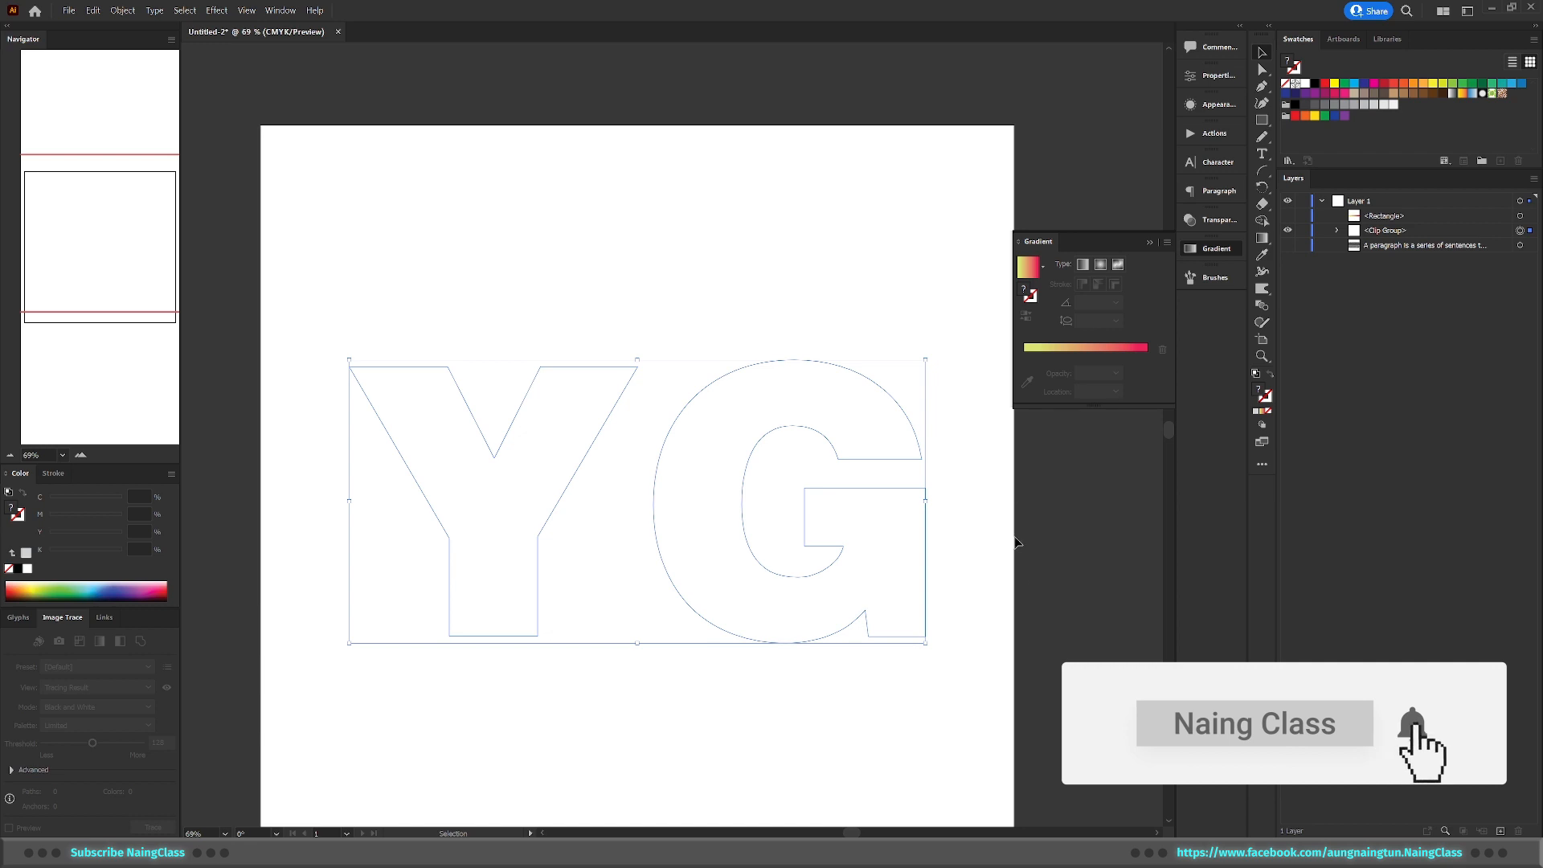
{"action": "key", "text": "a"}
{"action": "key", "text": "ctrl+z"}
{"action": "key", "text": "v"}
{"action": "left_click", "coordinate": [1060, 587]}
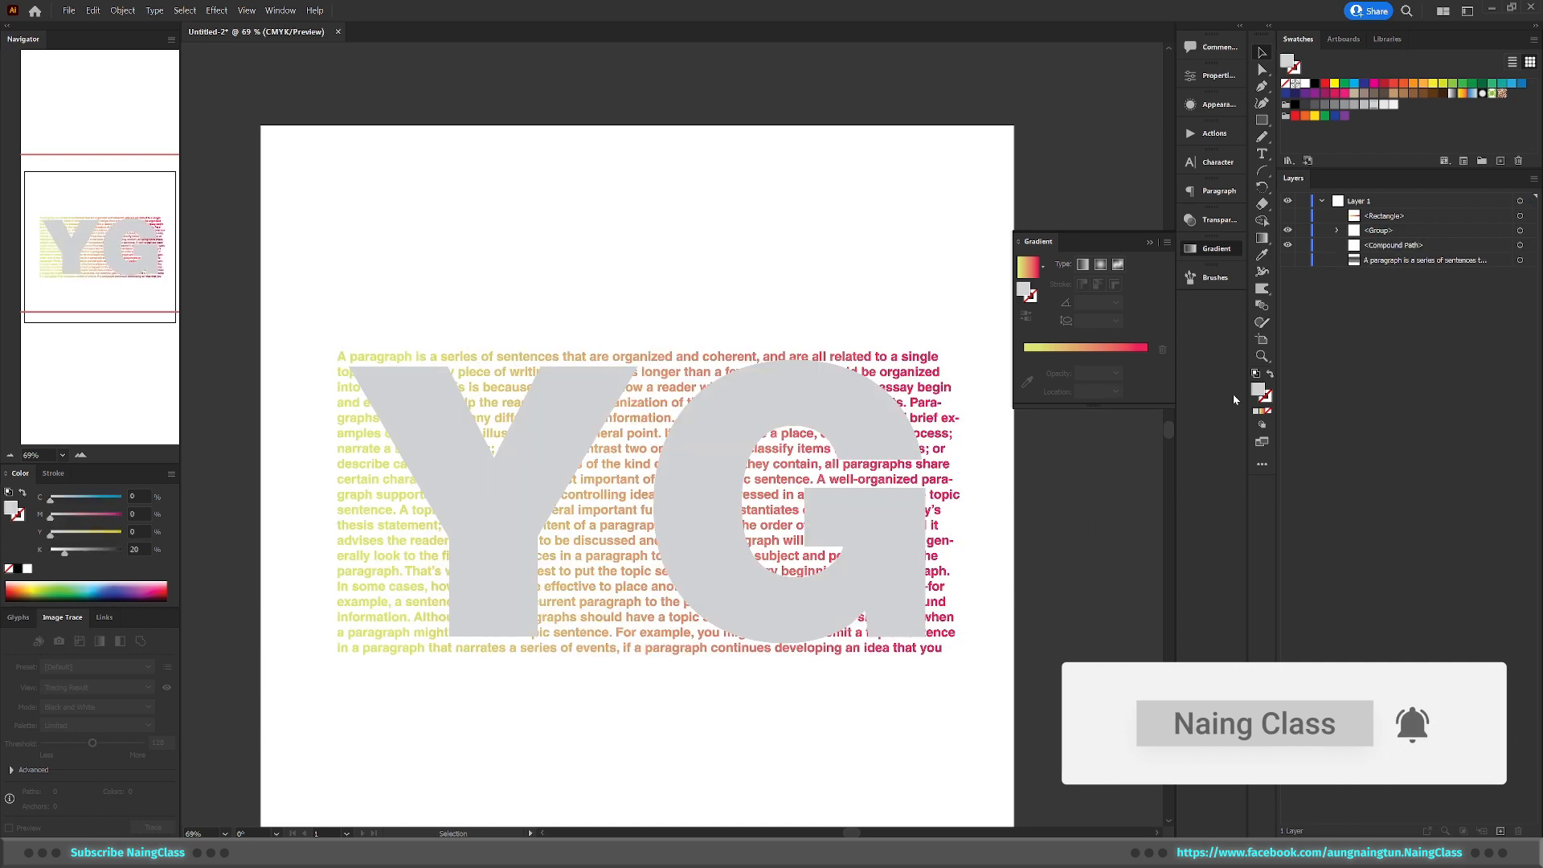
Turn the YG letter group into a compound path and fill it with black
{"action": "left_click", "coordinate": [1529, 233]}
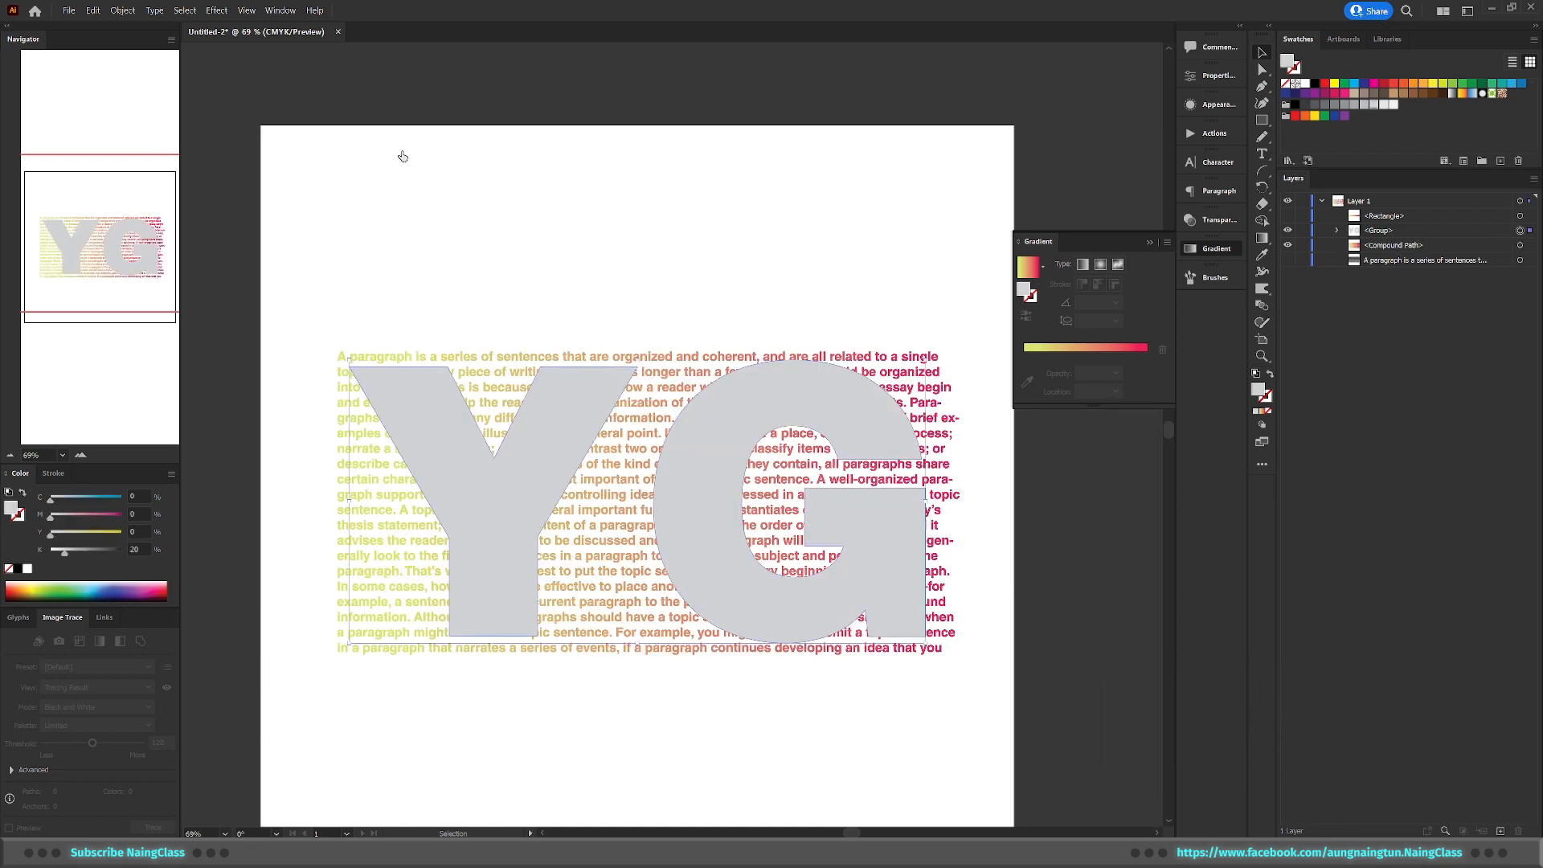
{"action": "left_click", "coordinate": [122, 9]}
{"action": "mouse_move", "coordinate": [214, 425]}
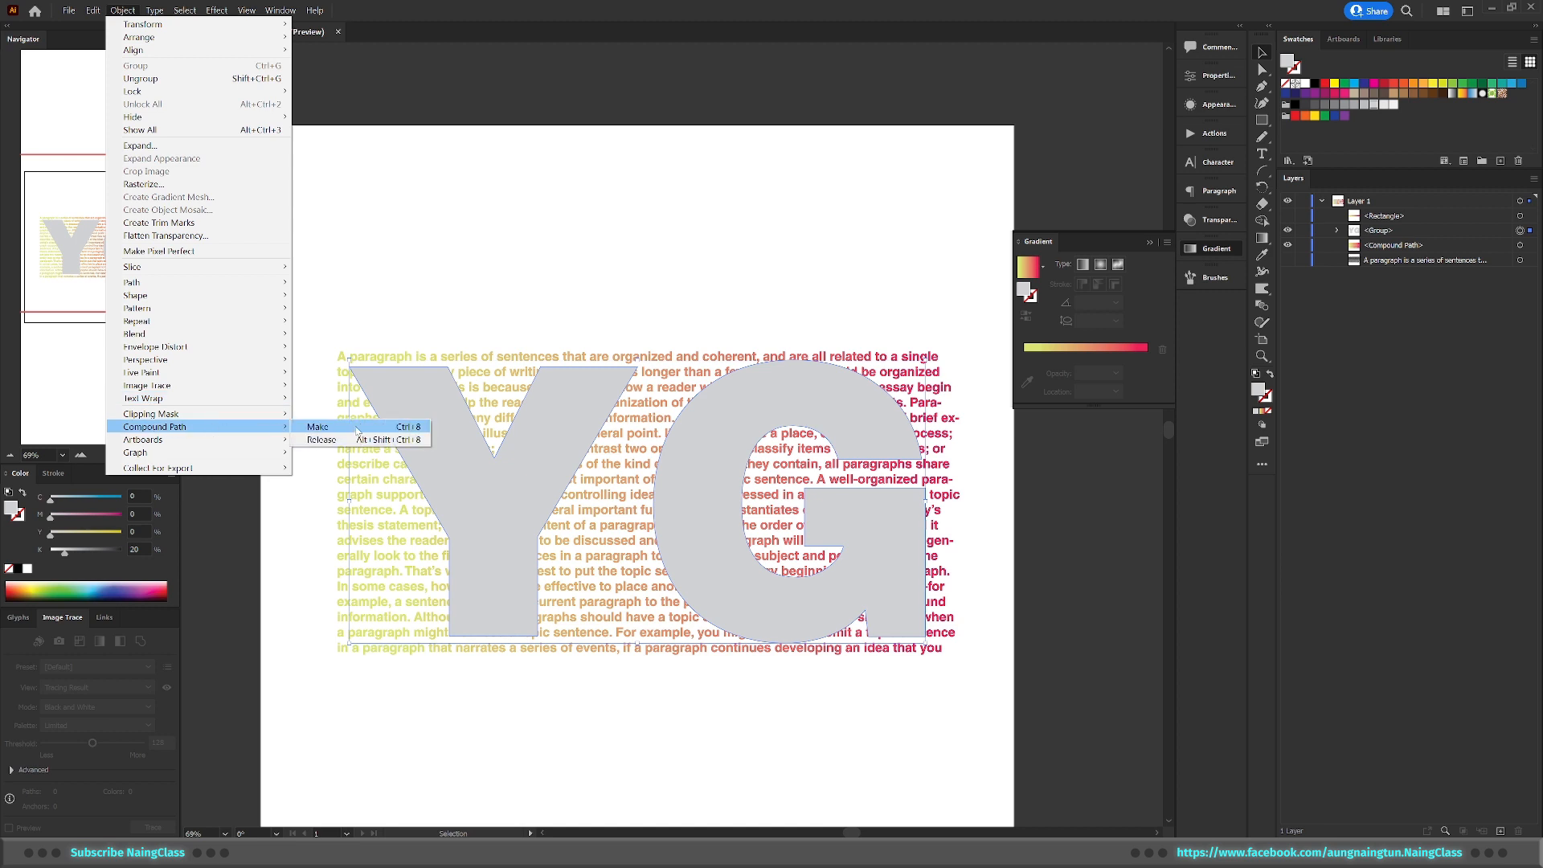
{"action": "left_click", "coordinate": [338, 427]}
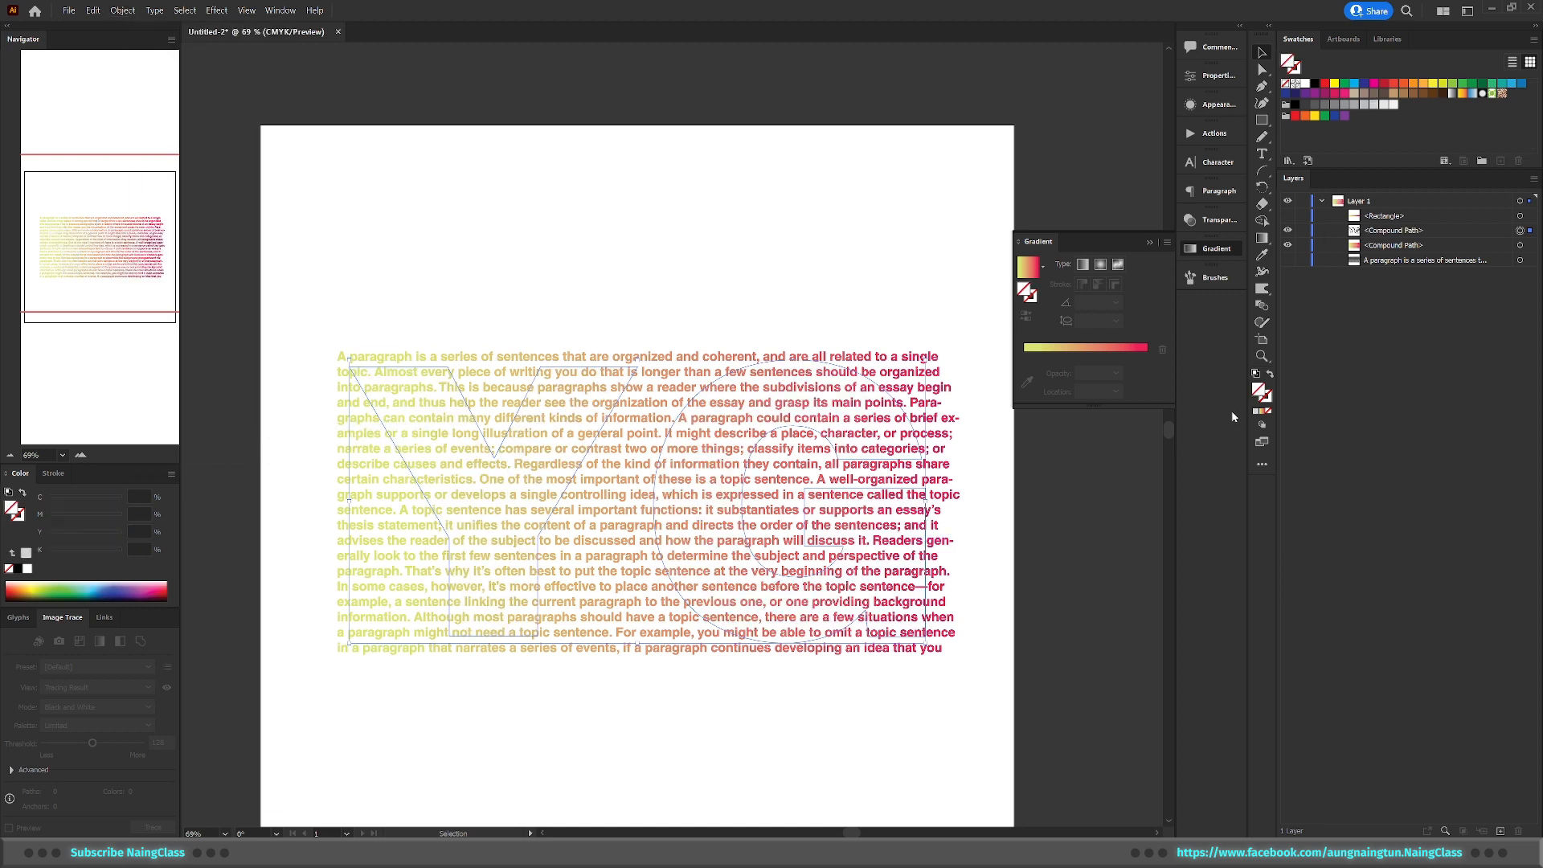
{"action": "left_click", "coordinate": [1315, 84]}
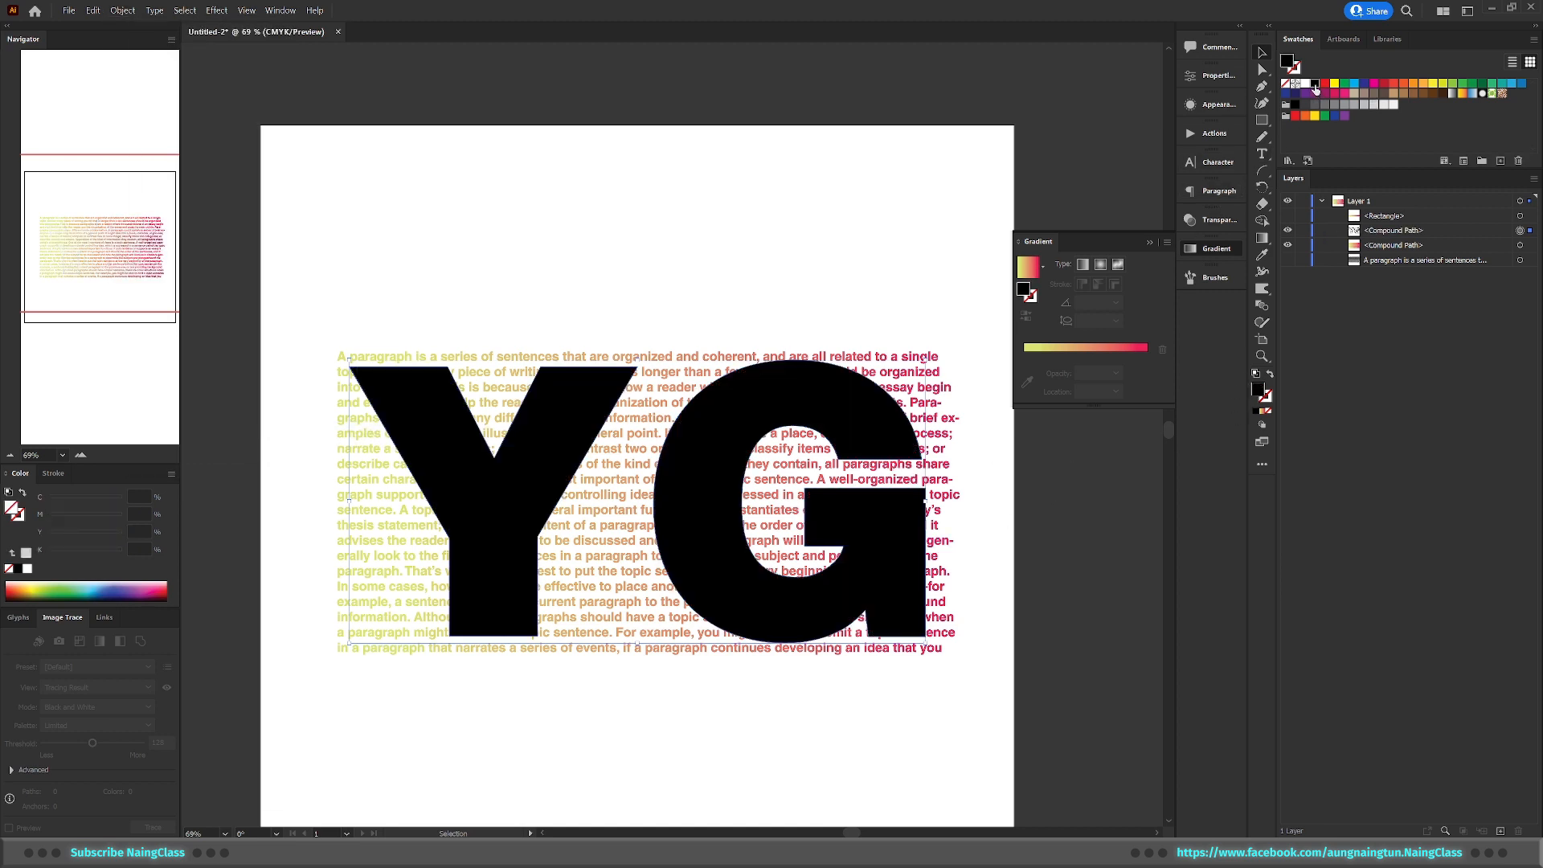
Mask the gradient paragraph with the black YG compound path using a clipping mask
{"action": "left_click", "coordinate": [1080, 534]}
{"action": "left_click", "coordinate": [1521, 232]}
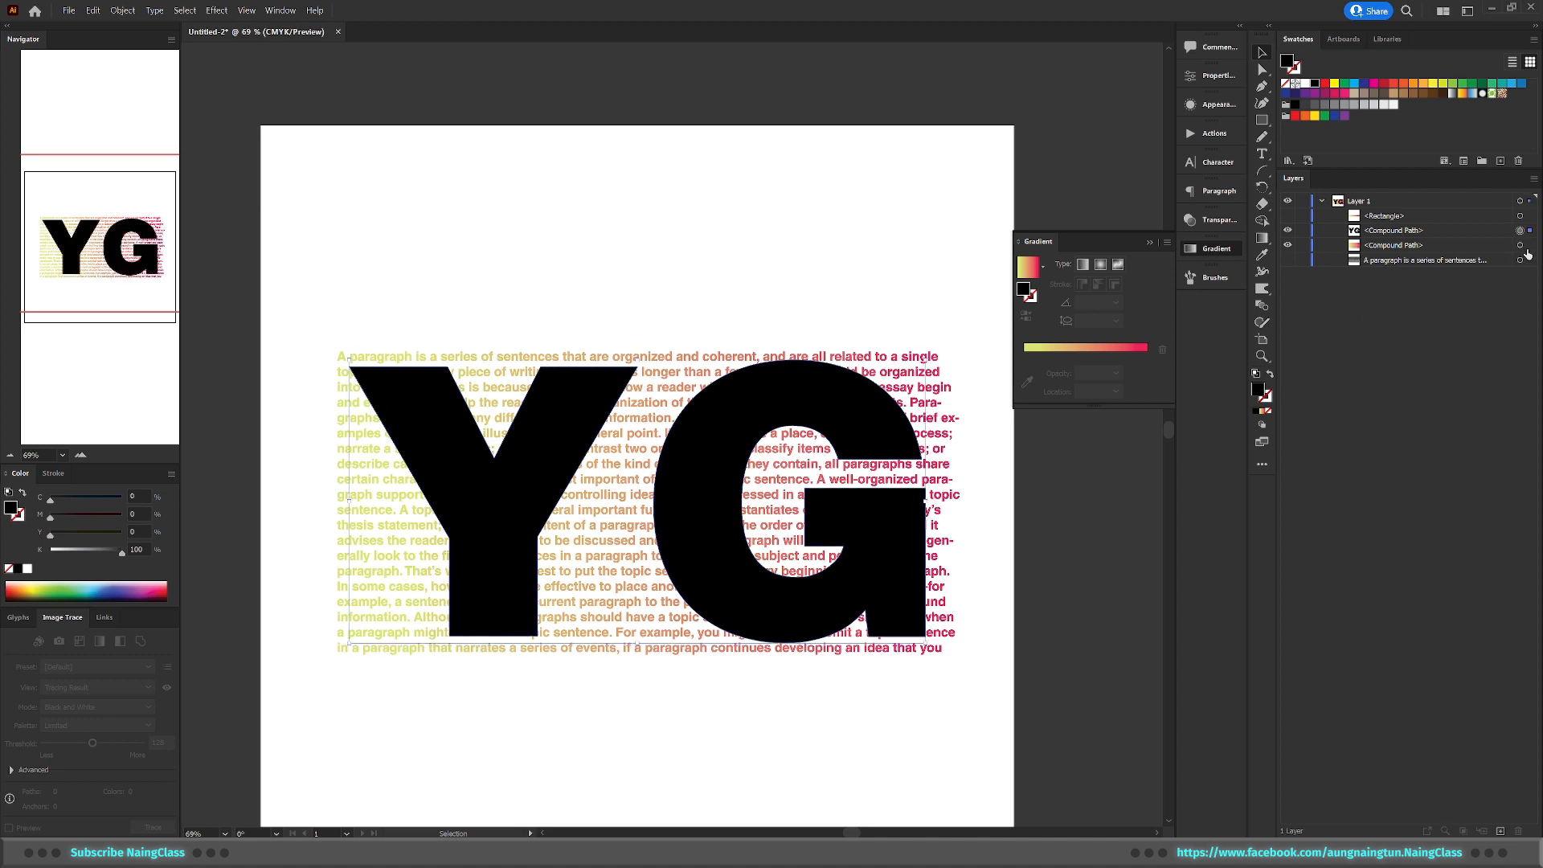
{"action": "left_click", "coordinate": [1521, 245], "text": "shift"}
{"action": "key", "text": "ctrl+7"}
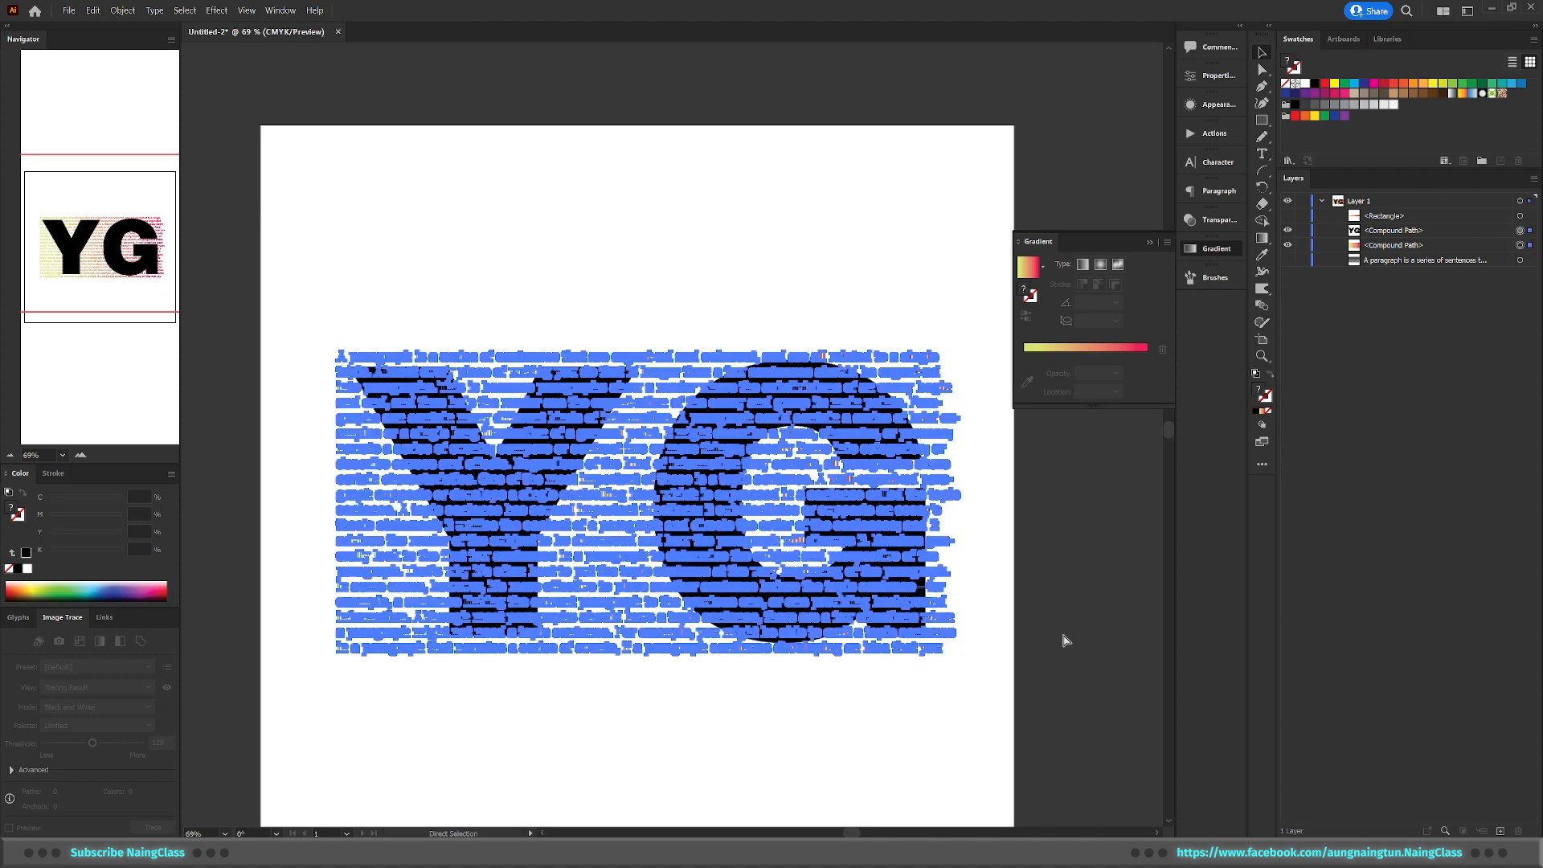
{"action": "left_click", "coordinate": [1063, 640]}
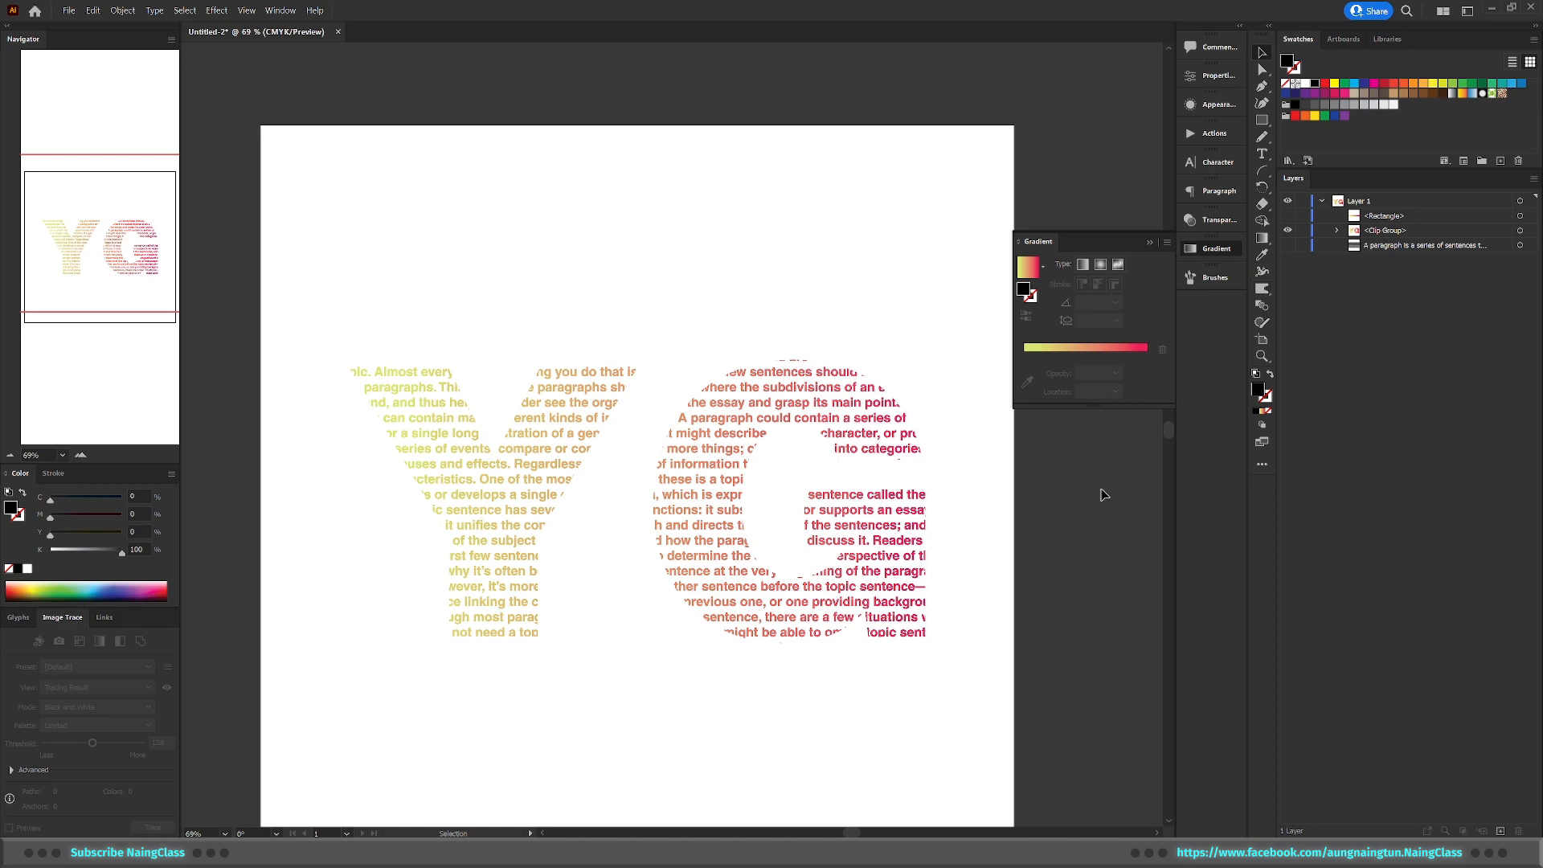
Rename the gradient paragraph's compound path inside the clip group as "text" and deselect it
{"action": "key", "text": "z"}
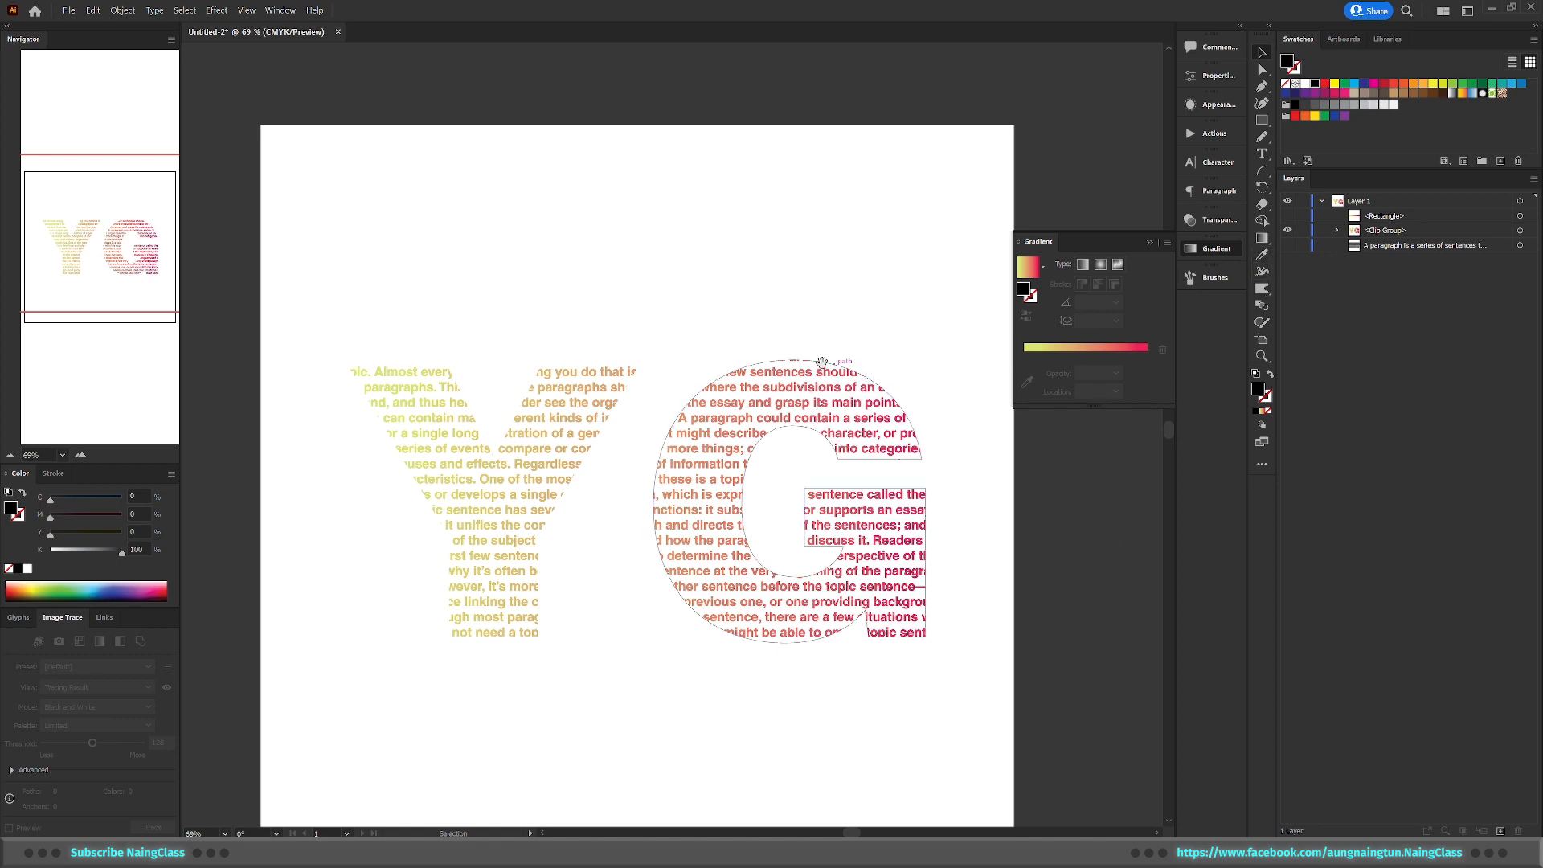
{"action": "left_click_drag", "start_coordinate": [803, 368], "coordinate": [659, 379]}
{"action": "left_click", "coordinate": [1338, 230]}
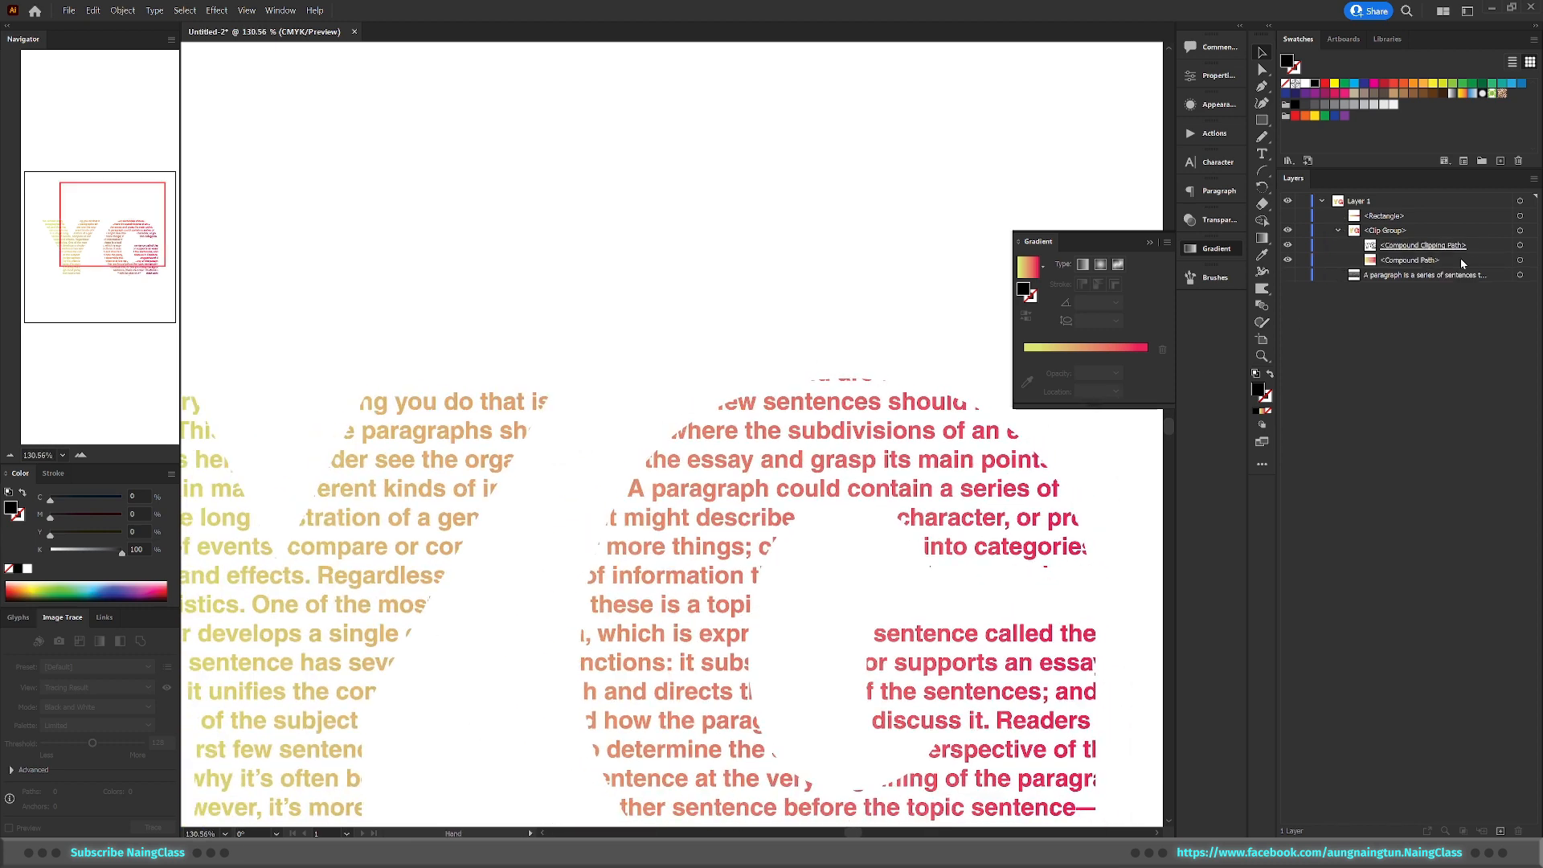
{"action": "left_click", "coordinate": [1519, 260]}
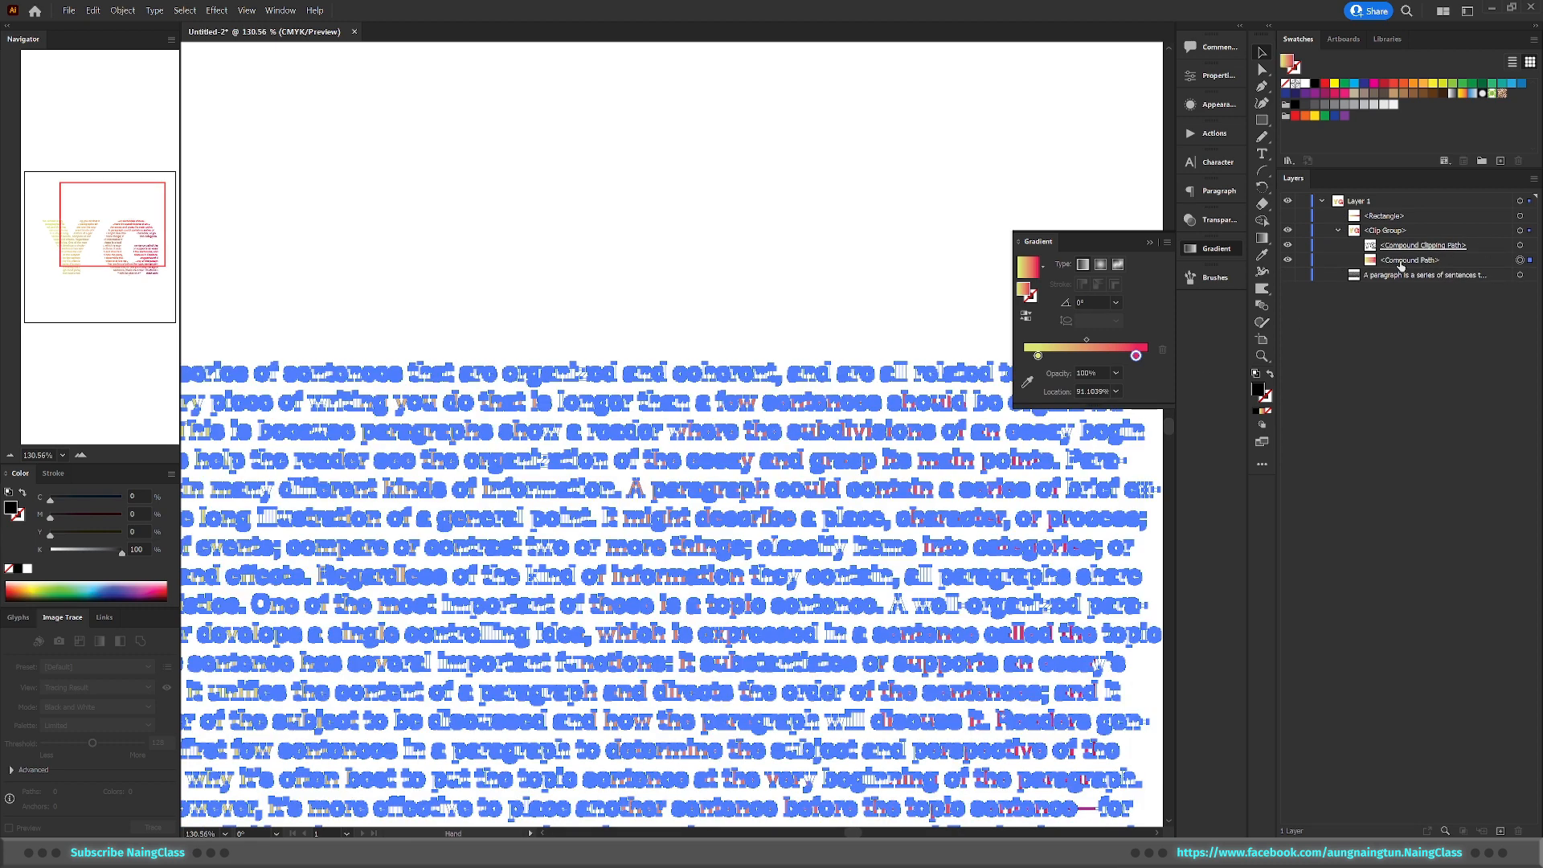
{"action": "double_click", "coordinate": [1400, 260]}
{"action": "type", "text": "t"}
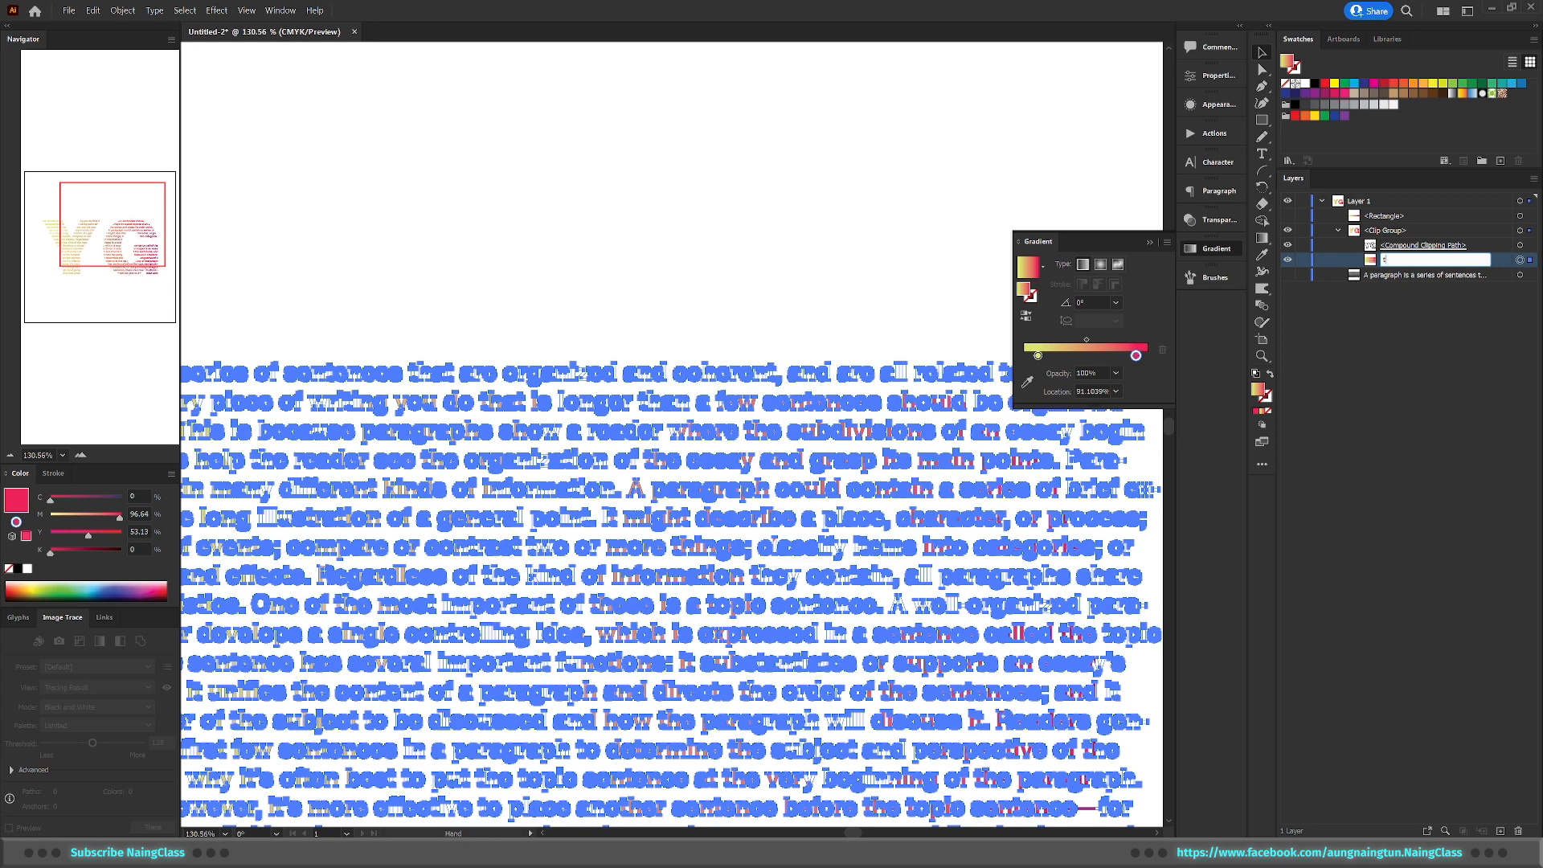
{"action": "type", "text": "ext"}
{"action": "key", "text": "Return"}
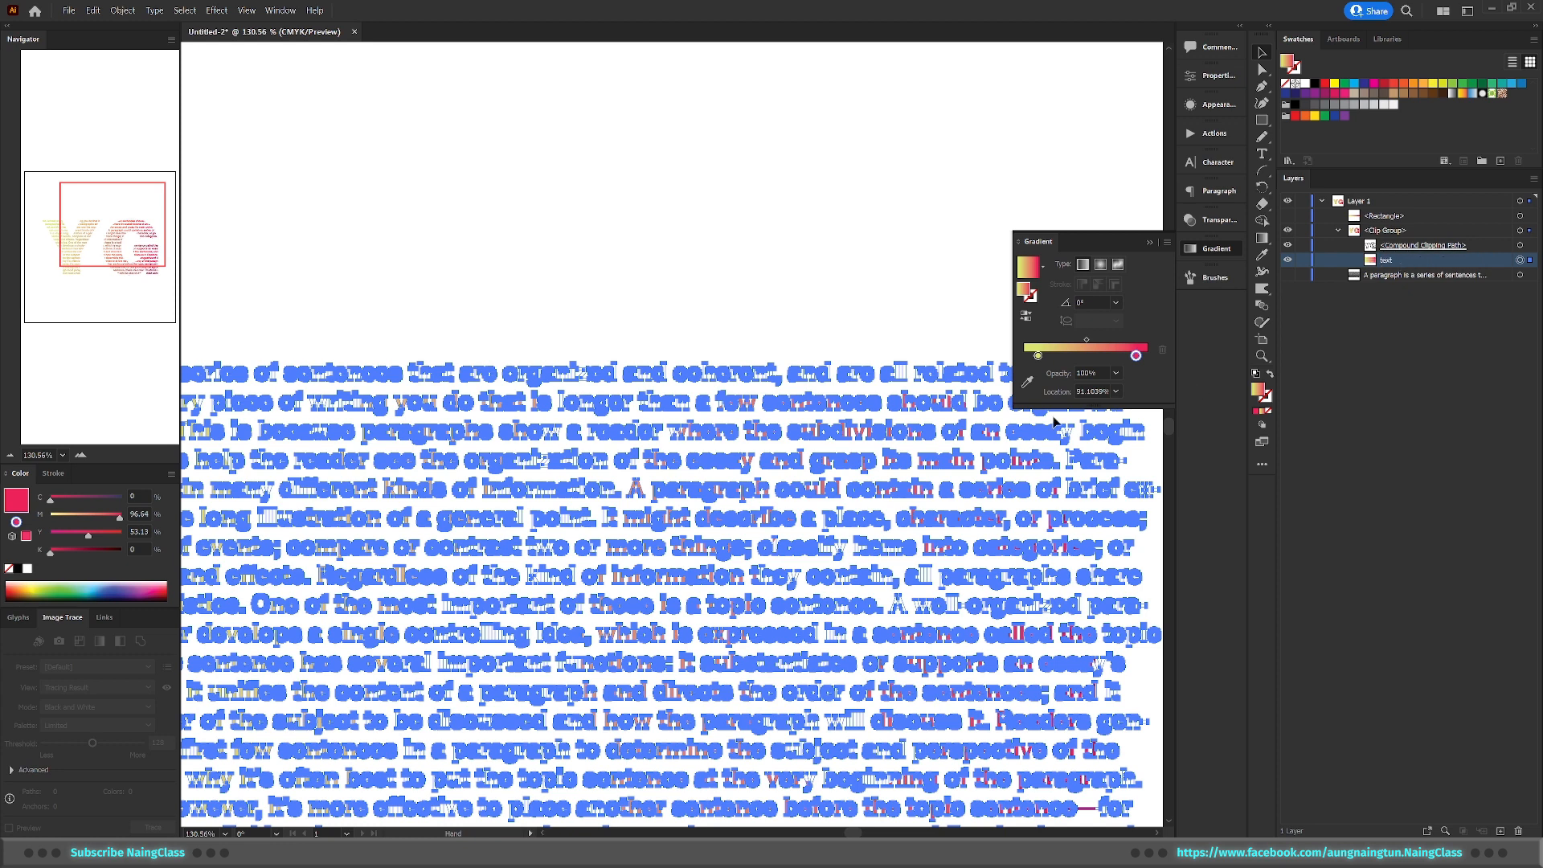
{"action": "left_click", "coordinate": [1055, 420]}
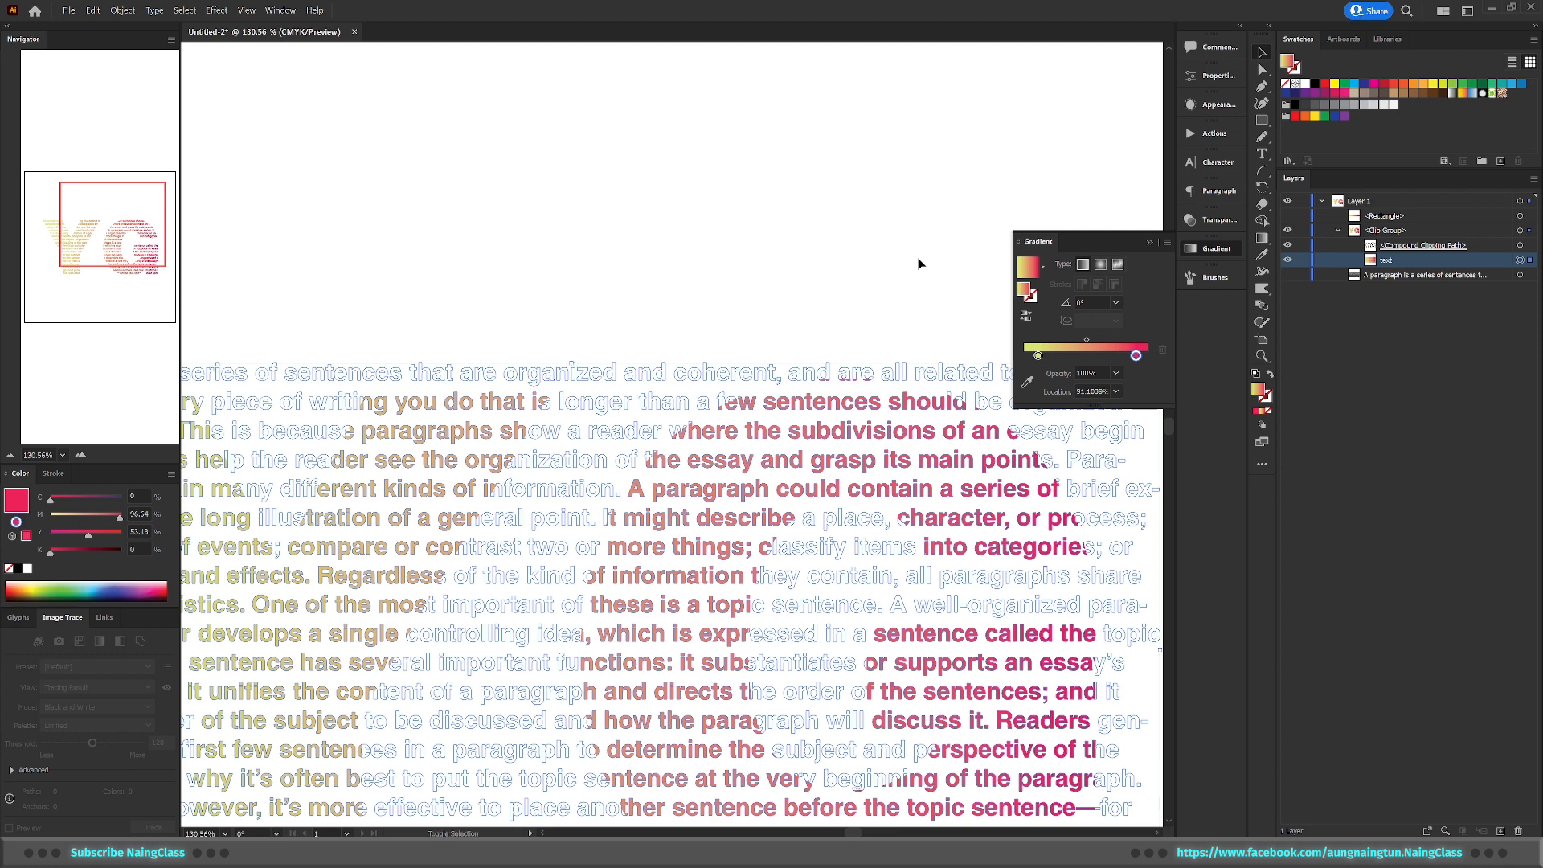
{"action": "left_click", "coordinate": [825, 298], "text": "ctrl+alt"}
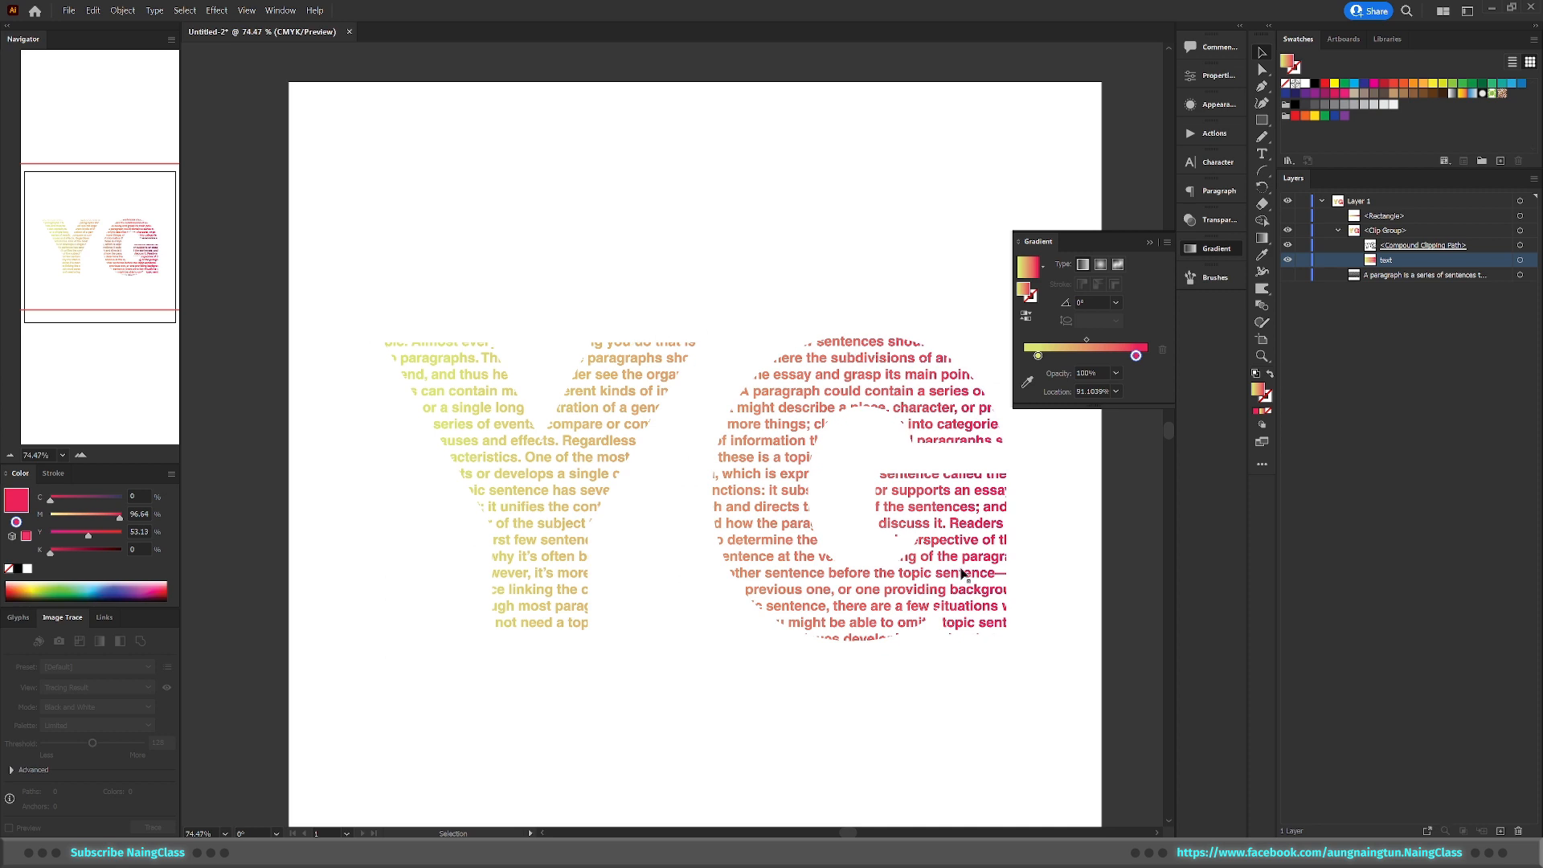
Duplicate the YG clipping path out of the clip group to the bottom of Layer 1, and collapse the clip group
{"action": "left_click_drag", "start_coordinate": [949, 474], "coordinate": [848, 474]}
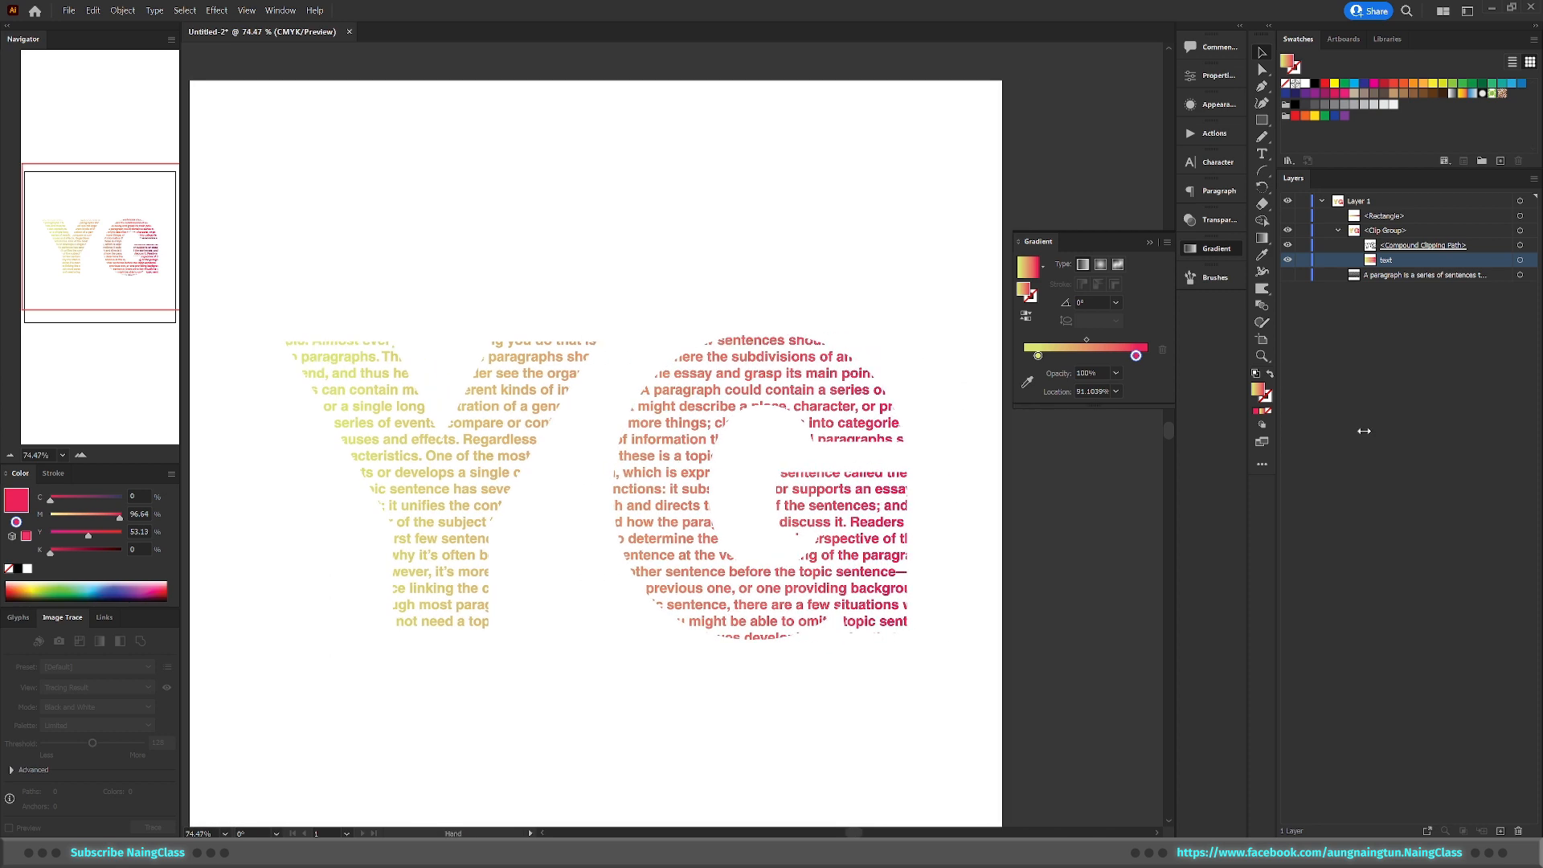
{"action": "left_click", "coordinate": [1437, 249]}
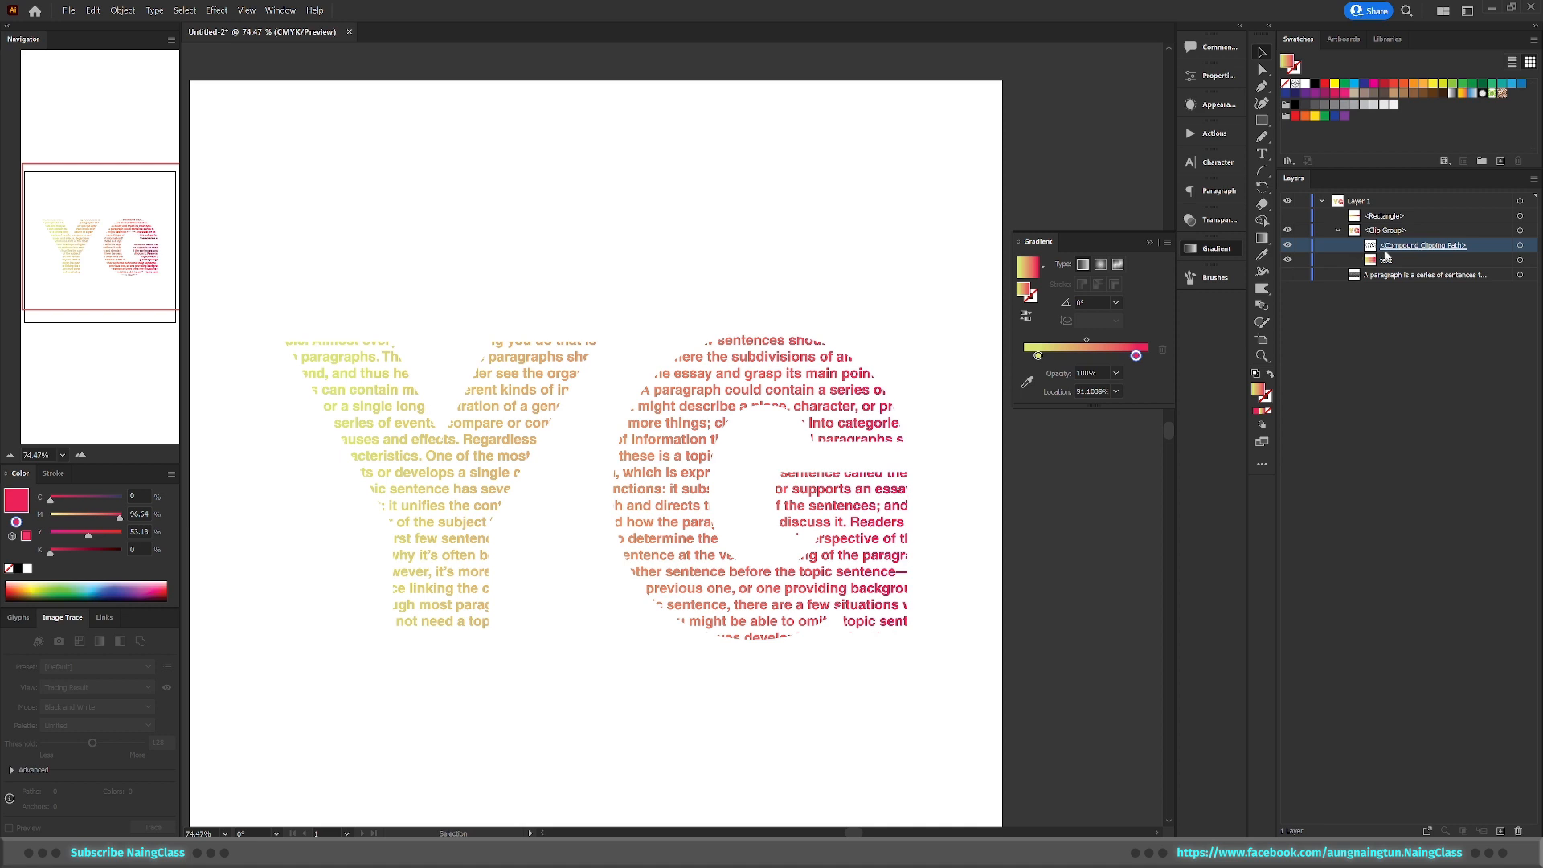
{"action": "left_click_drag", "start_coordinate": [1419, 248], "coordinate": [1417, 285]}
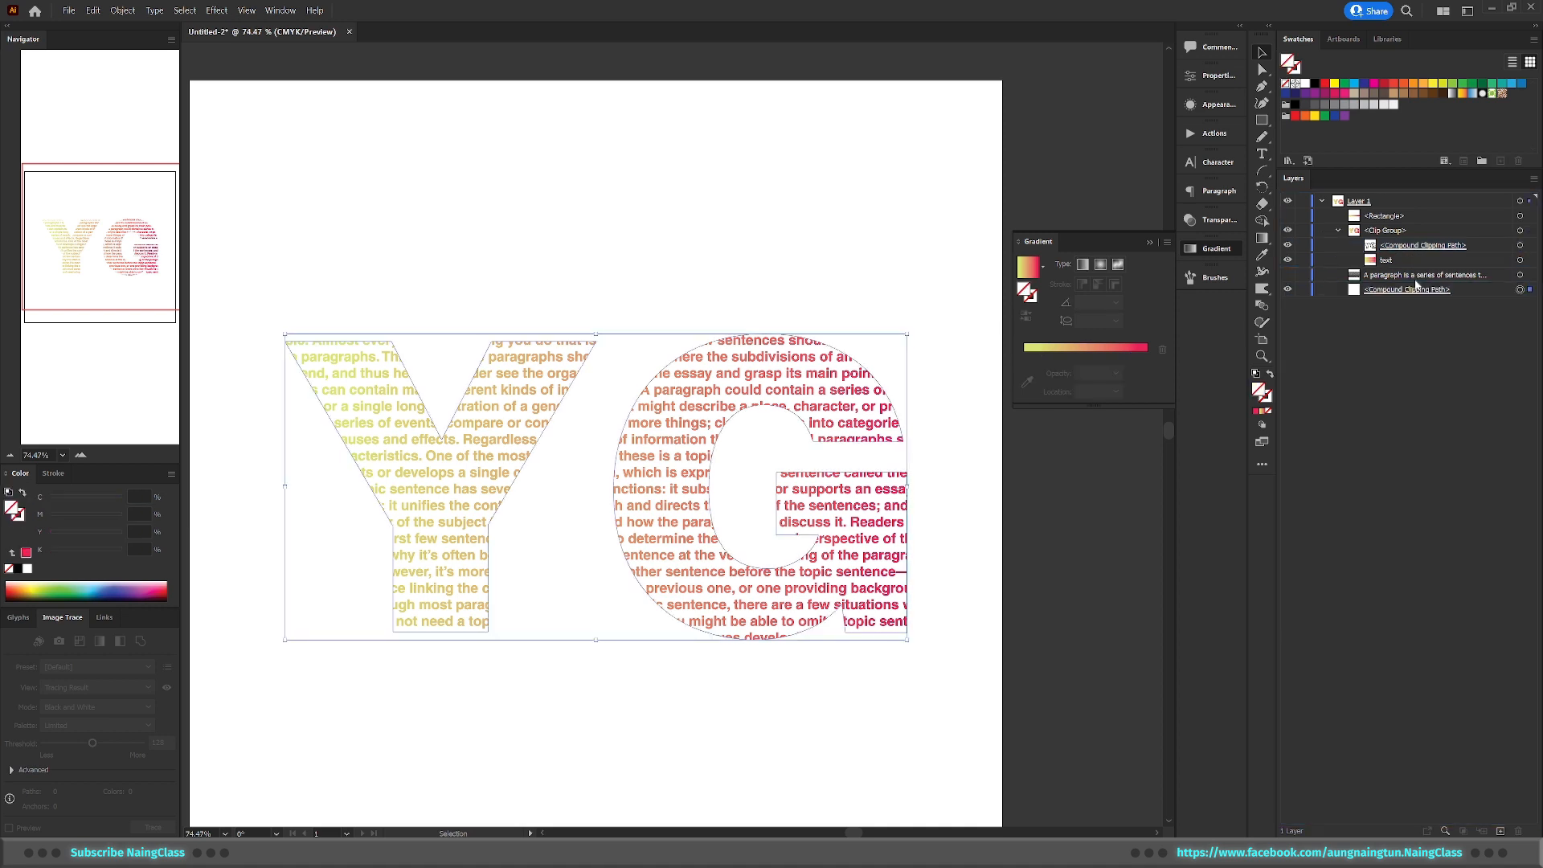
{"action": "left_click", "coordinate": [1339, 231]}
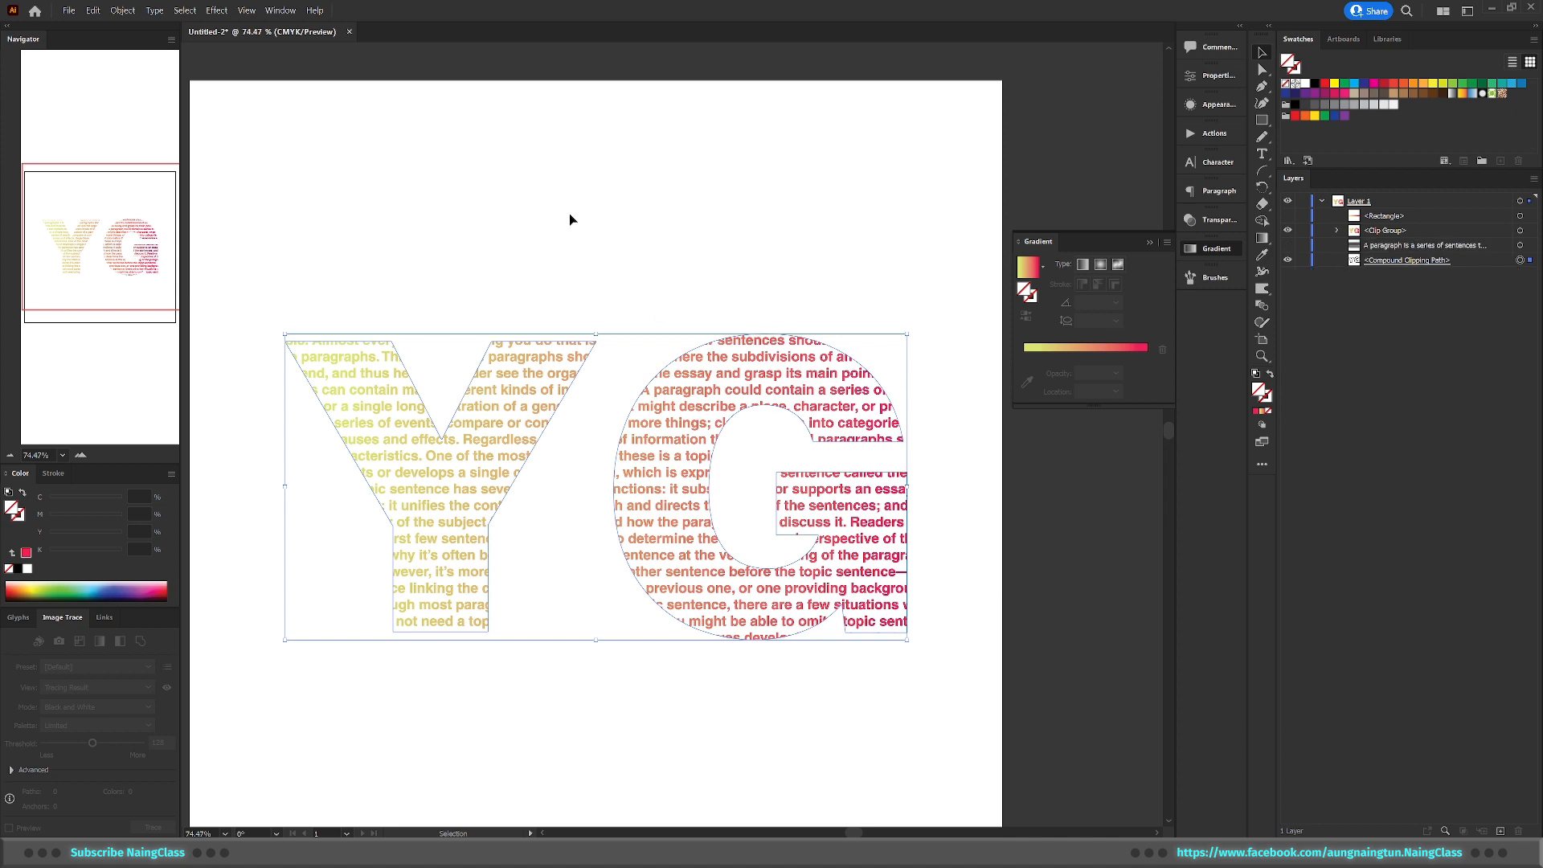
Fill the duplicated YG path behind the clipped paragraph with black
{"action": "right_click", "coordinate": [842, 426]}
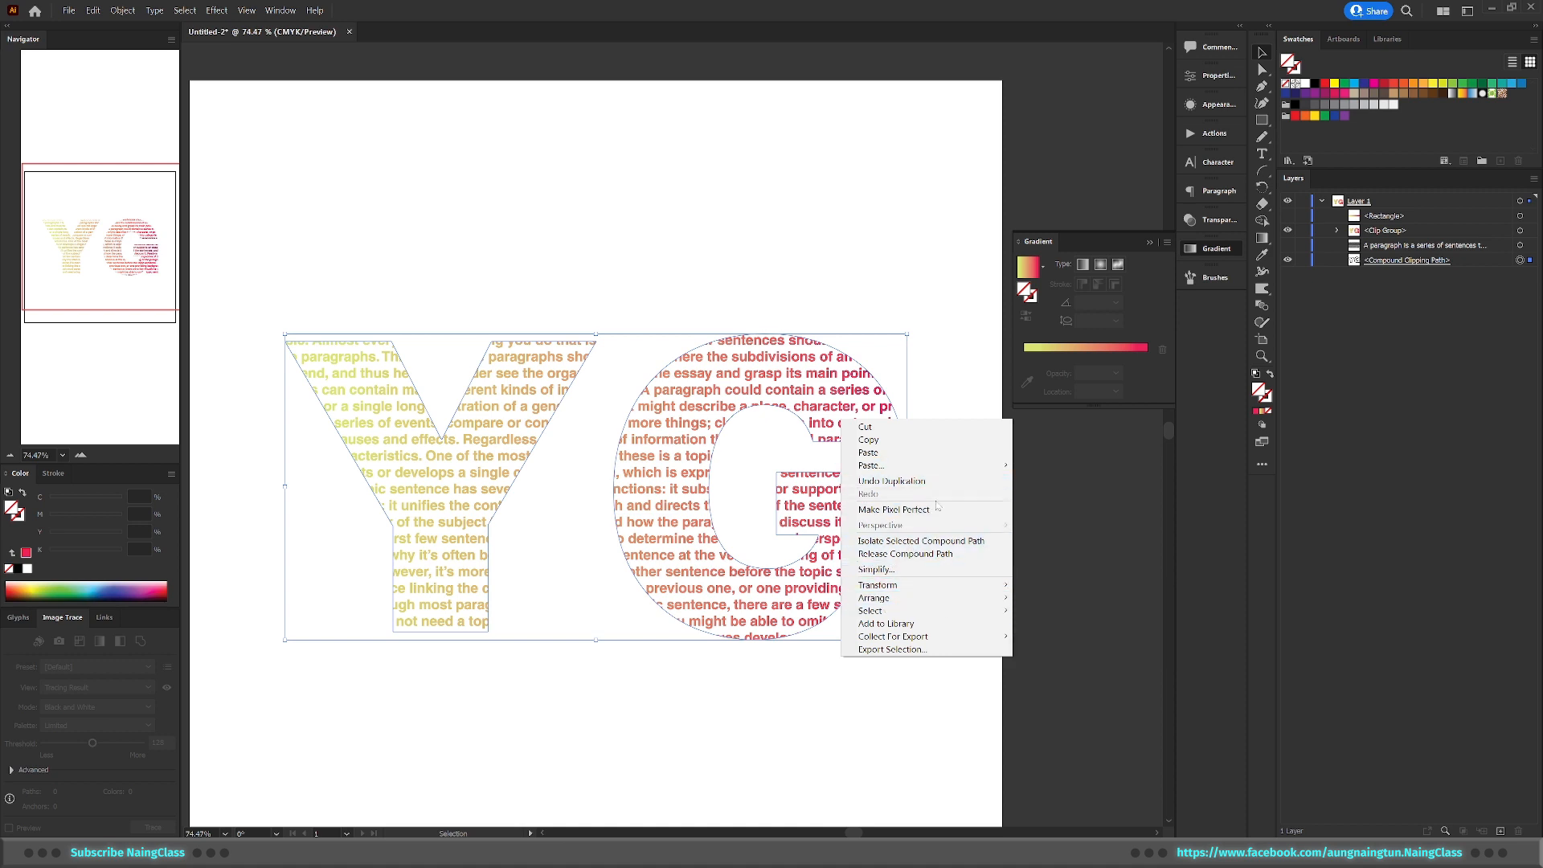
{"action": "left_click", "coordinate": [133, 14]}
{"action": "left_click", "coordinate": [182, 147]}
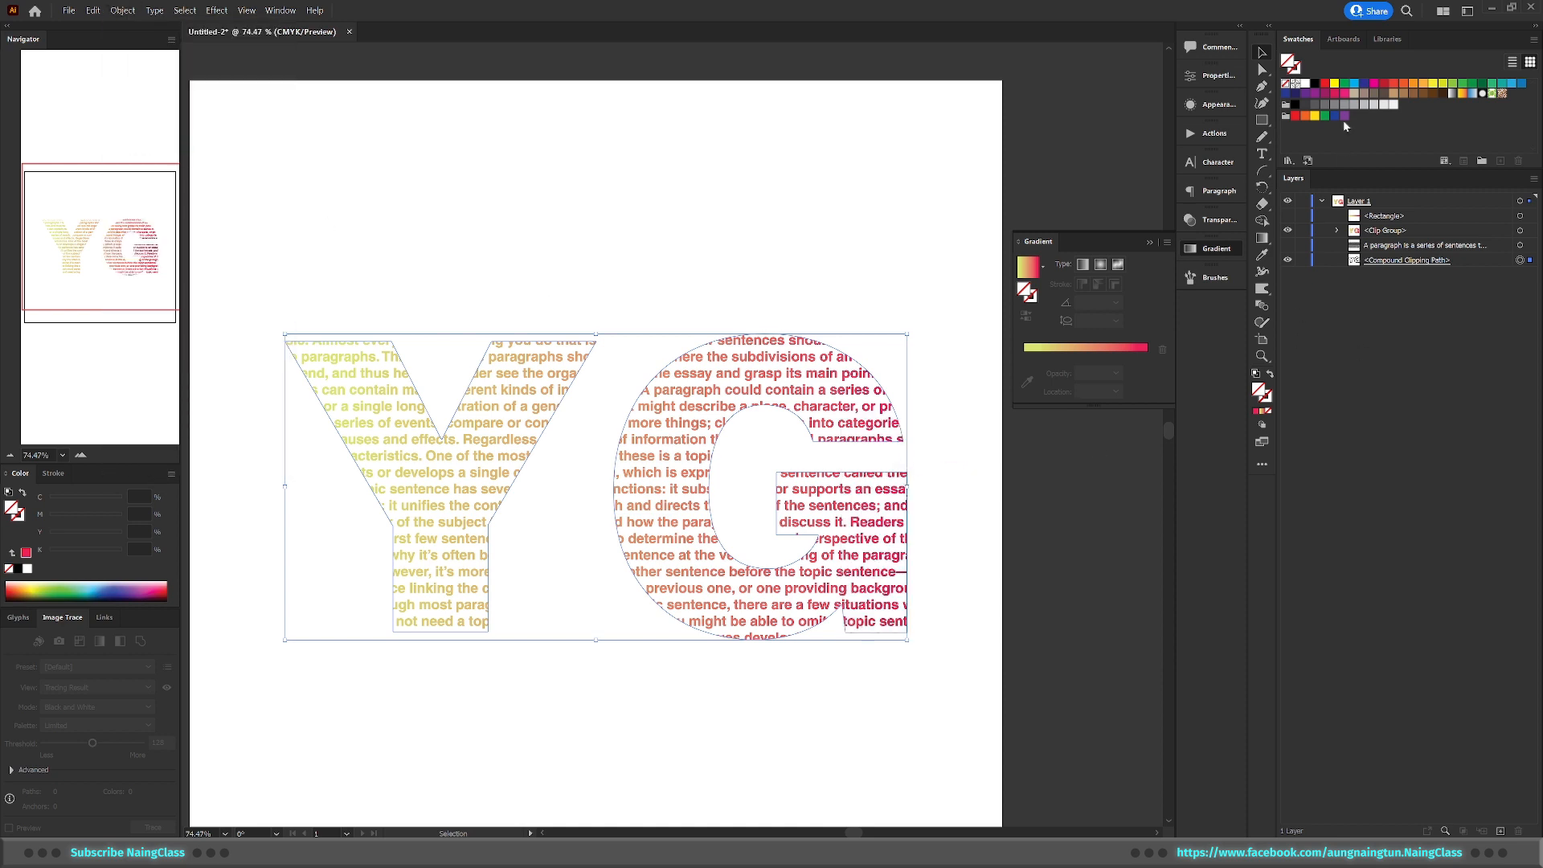
{"action": "left_click", "coordinate": [1315, 84]}
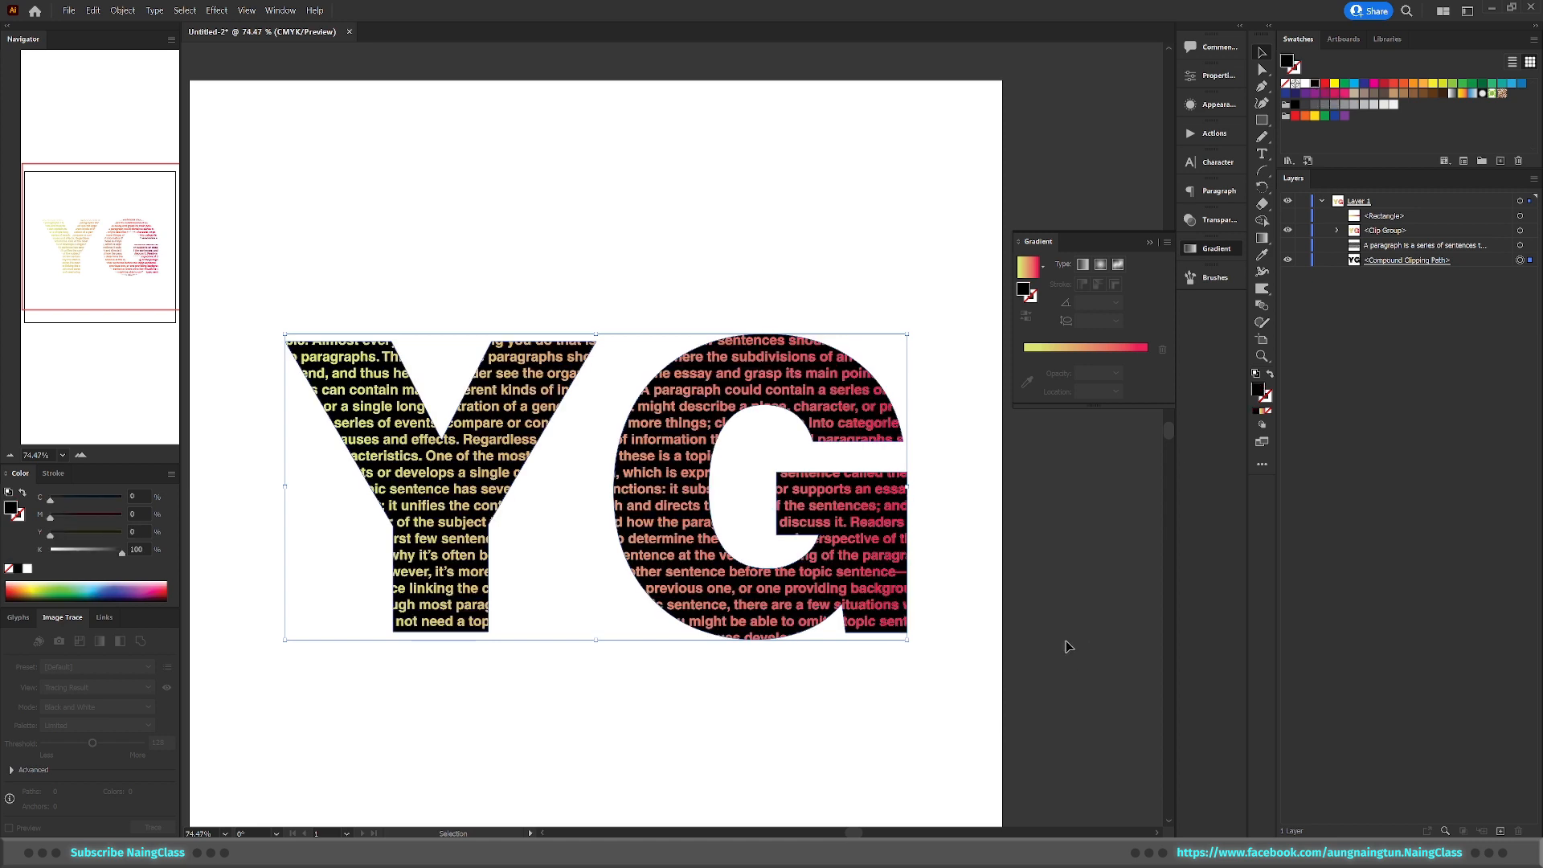
{"action": "left_click", "coordinate": [990, 585]}
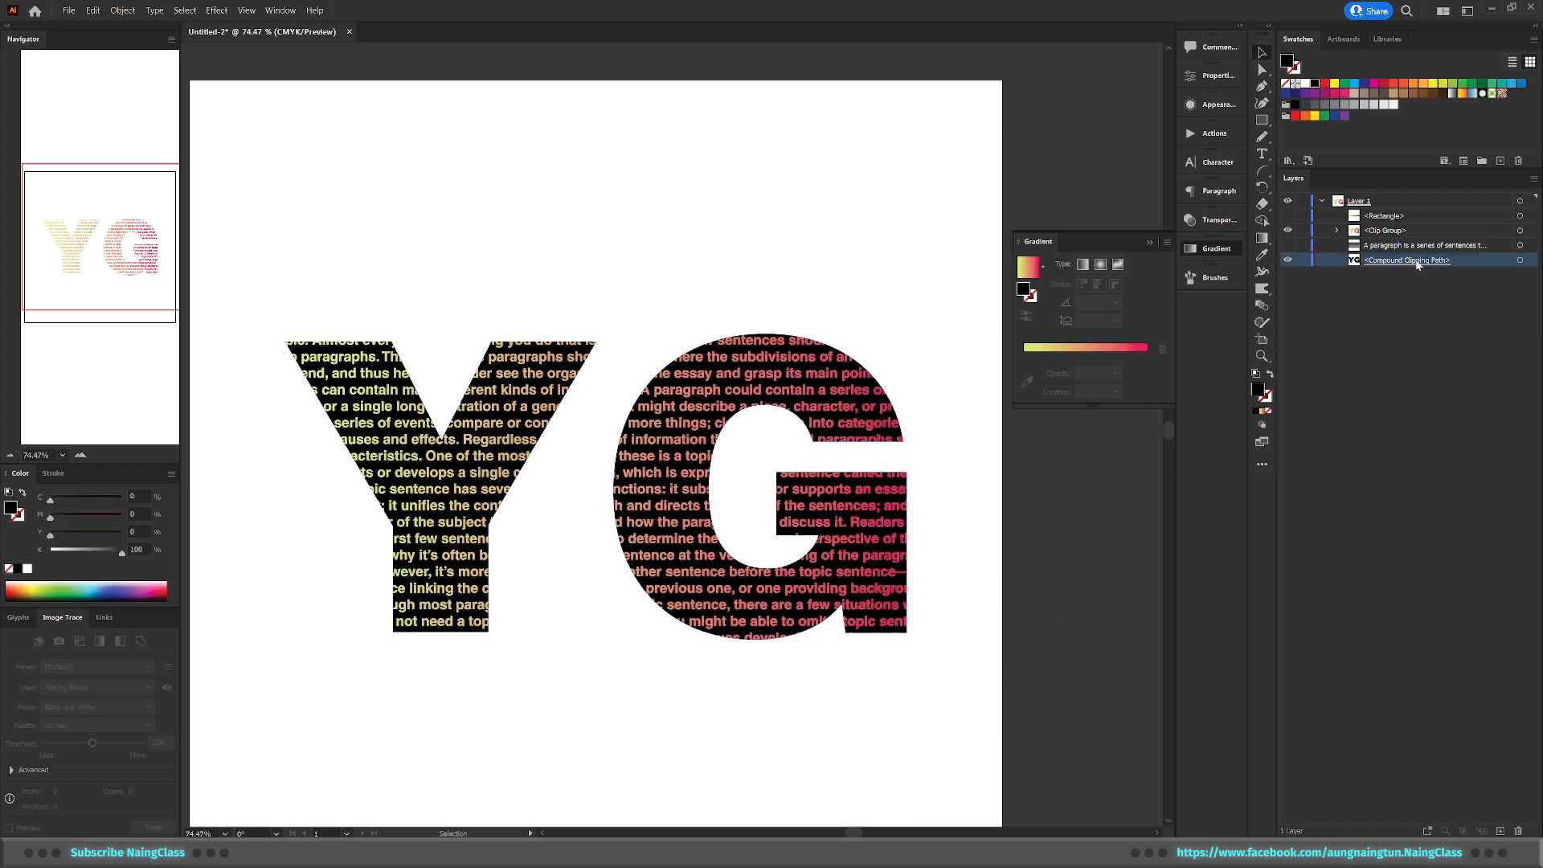
{"action": "left_click", "coordinate": [1530, 265]}
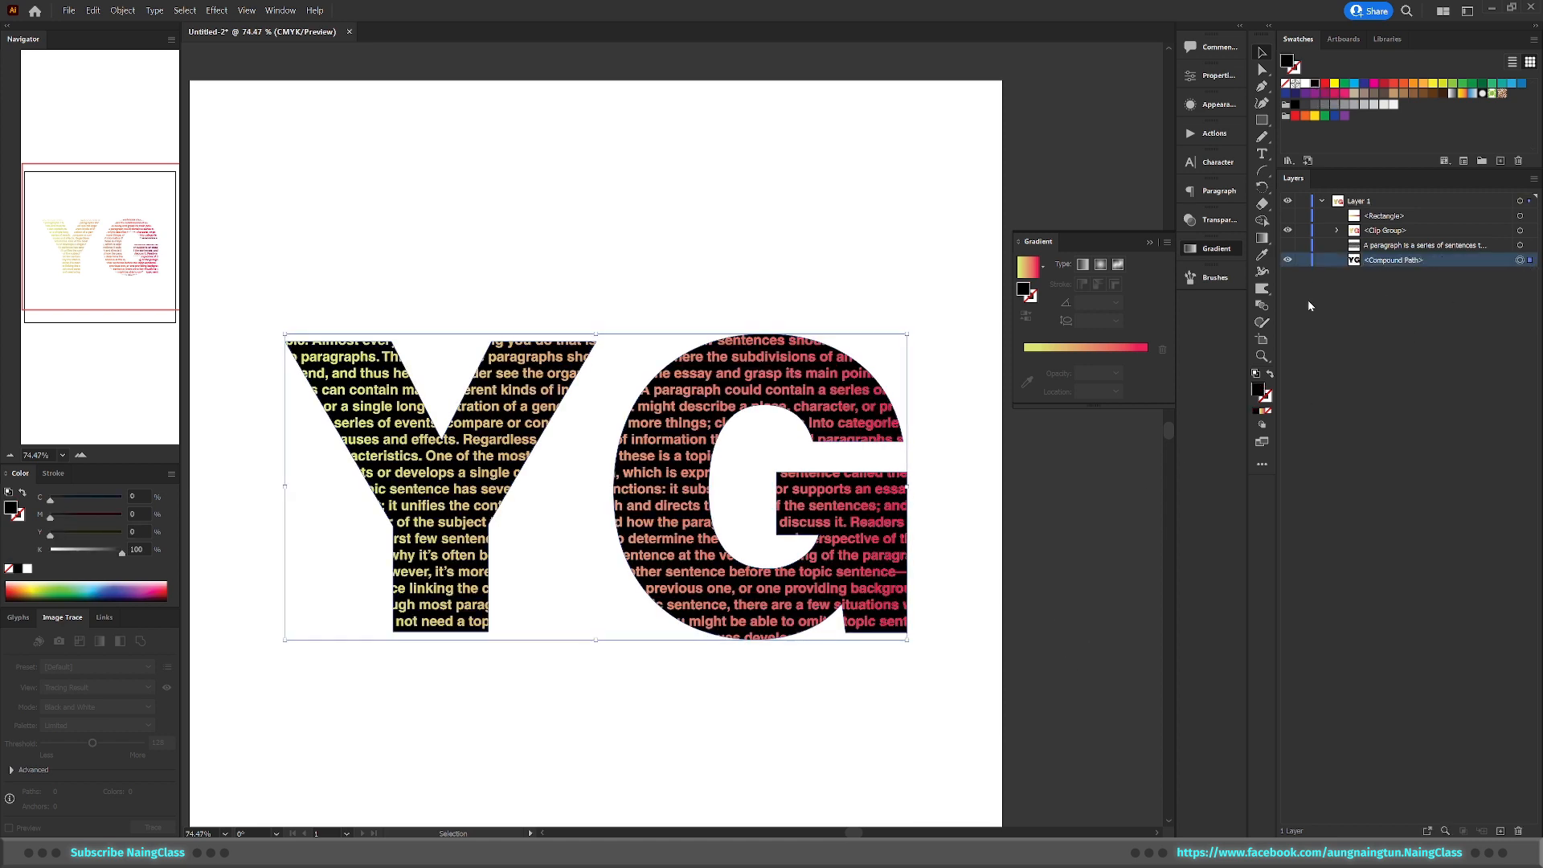
{"action": "left_click", "coordinate": [124, 11]}
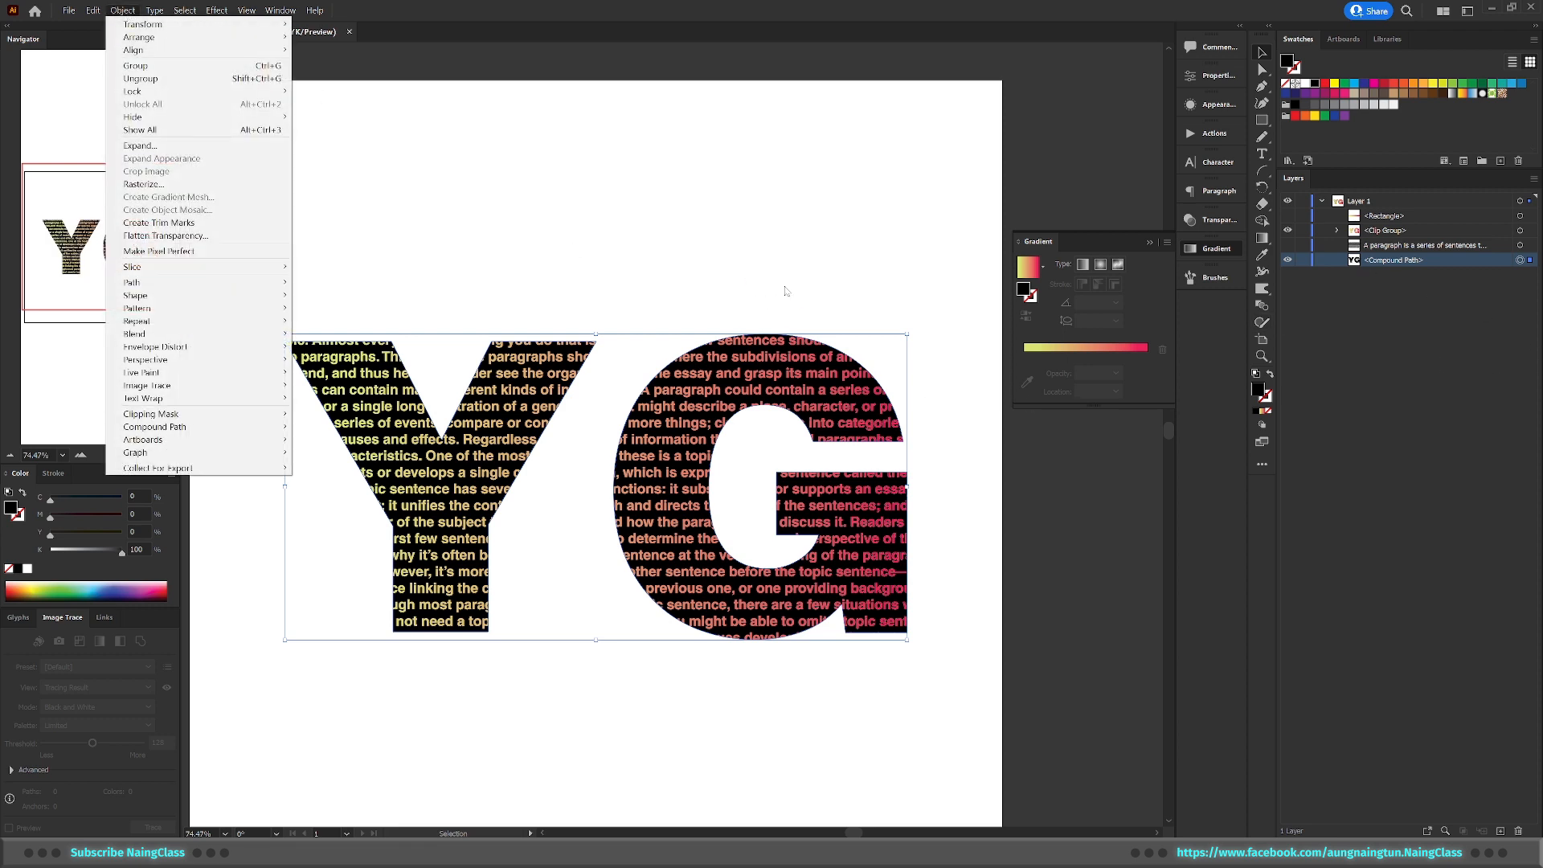
{"action": "mouse_move", "coordinate": [186, 428]}
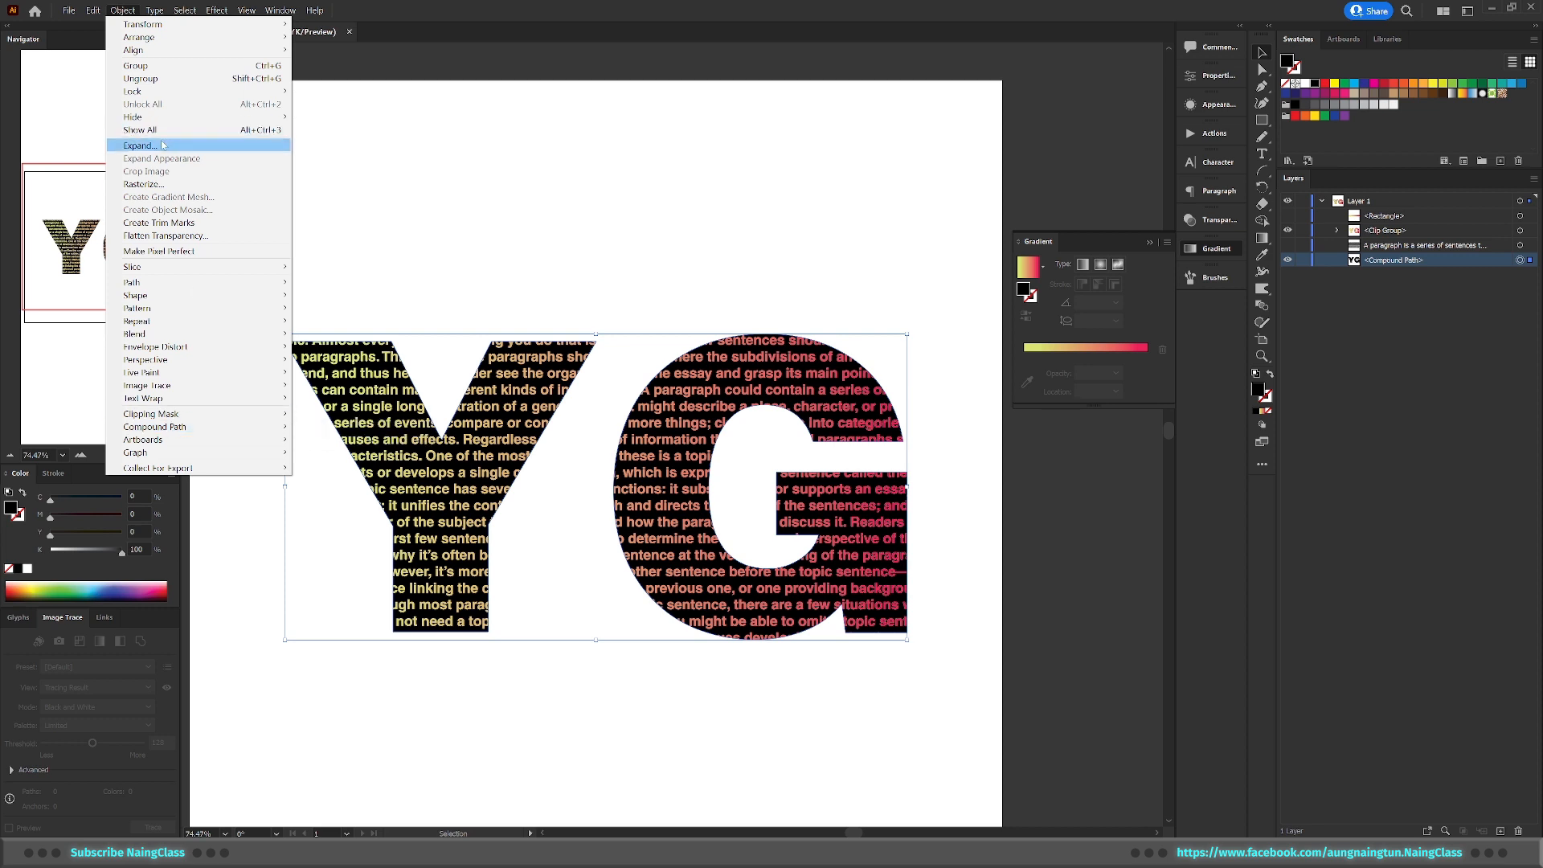
{"action": "left_click", "coordinate": [721, 176]}
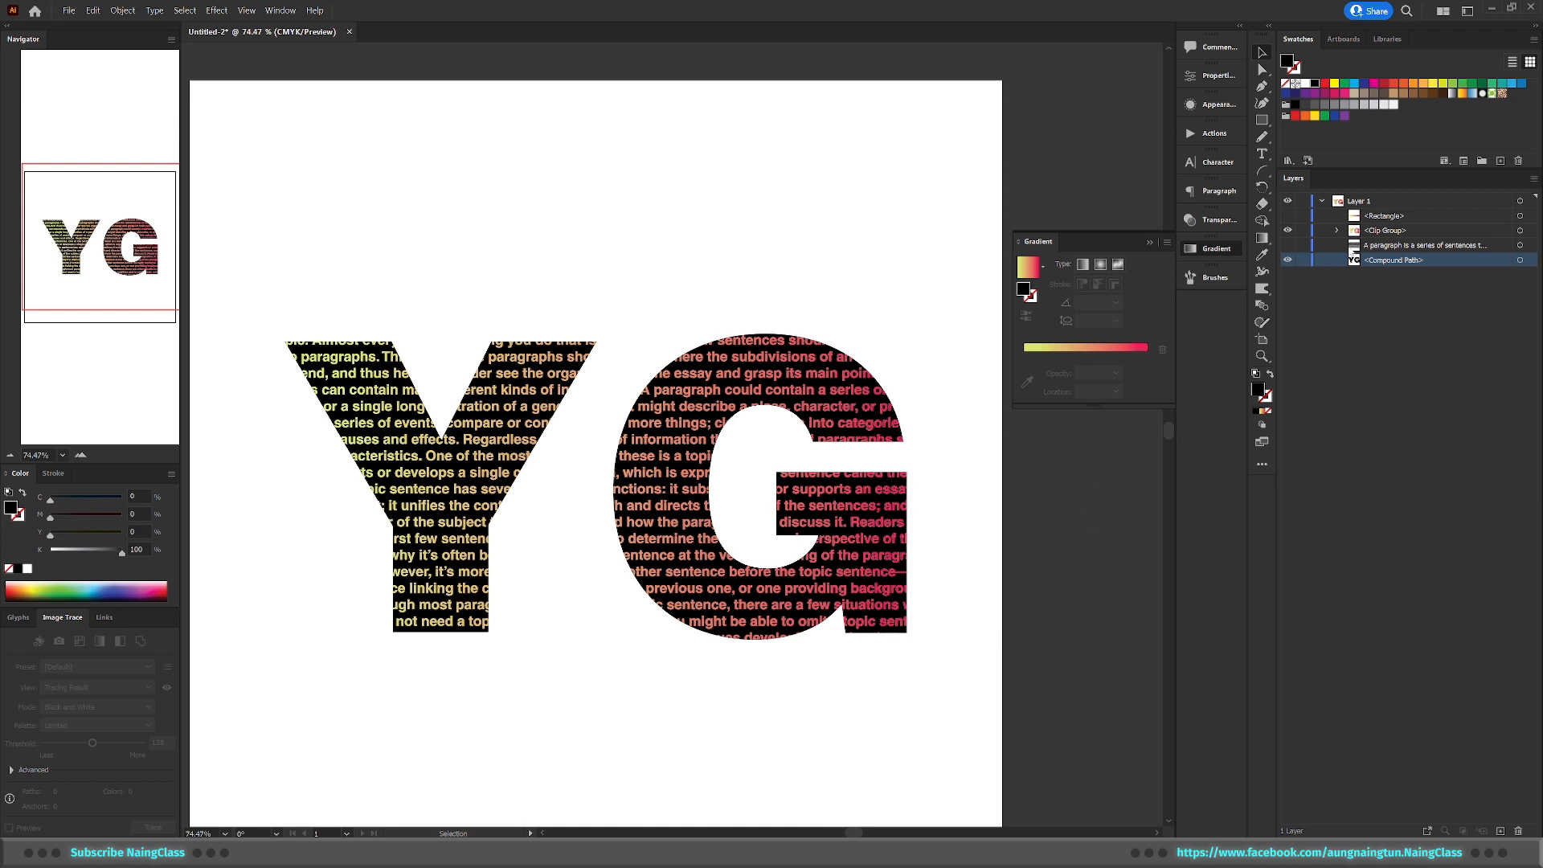
Lock the clip group and fill the YG path behind it with the 60% black gray swatch
{"action": "left_click", "coordinate": [1288, 230]}
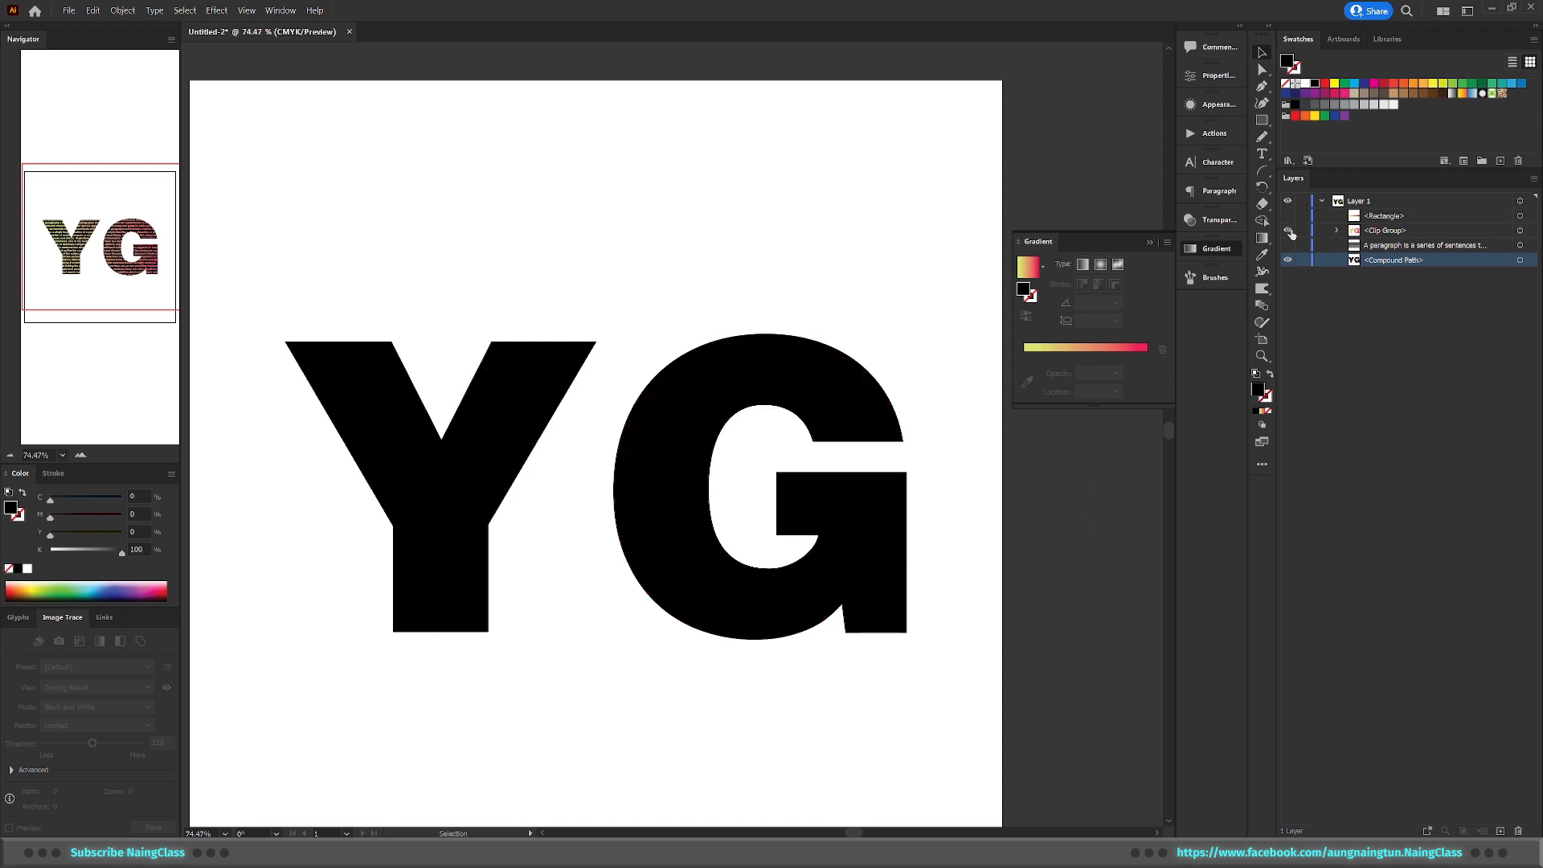
{"action": "left_click", "coordinate": [1288, 231]}
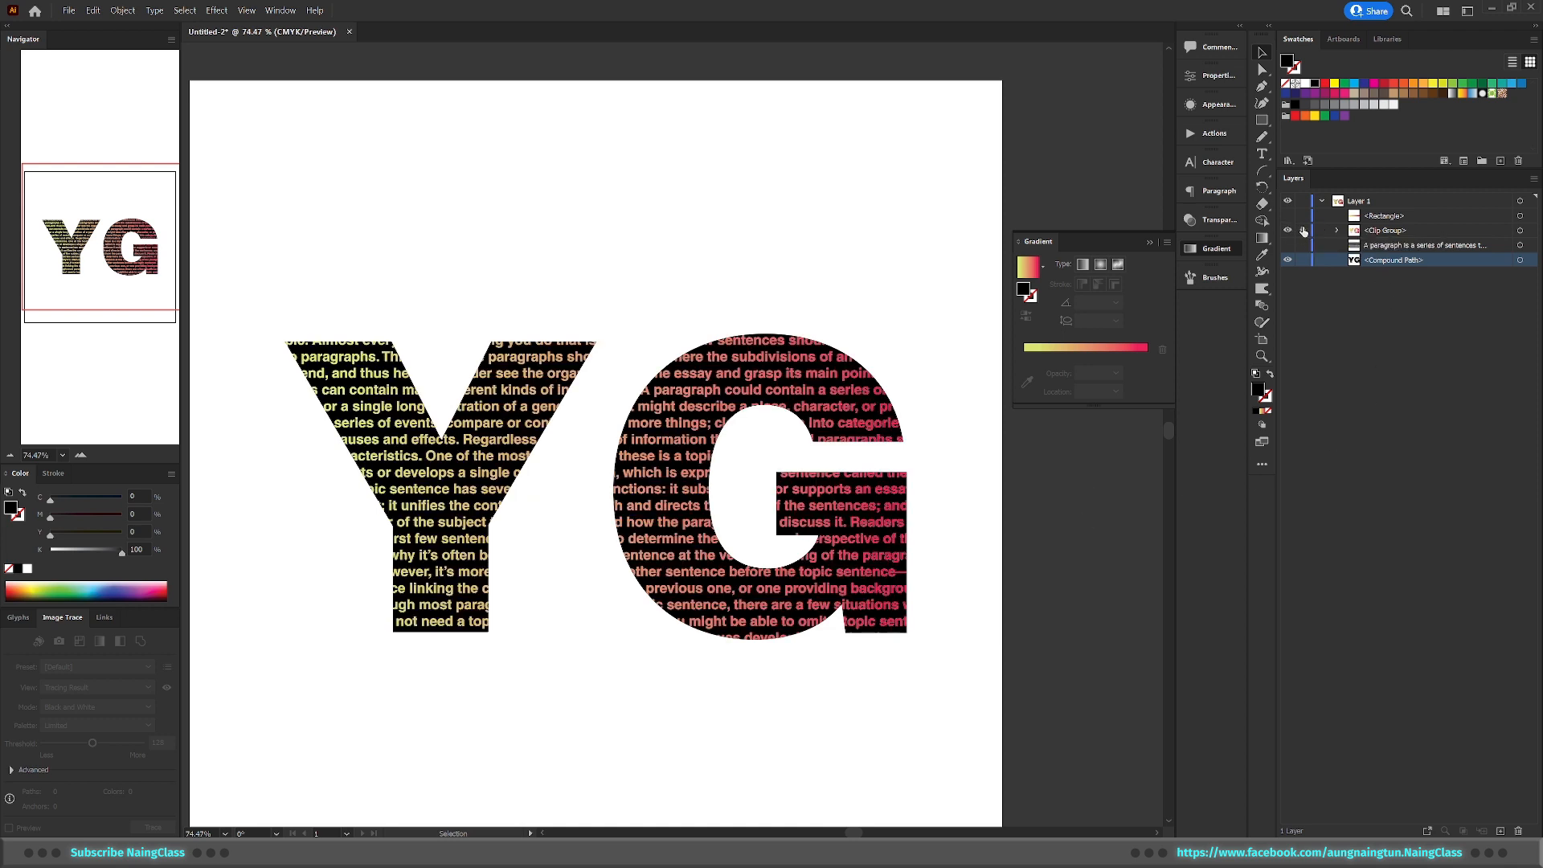
{"action": "left_click", "coordinate": [1519, 260]}
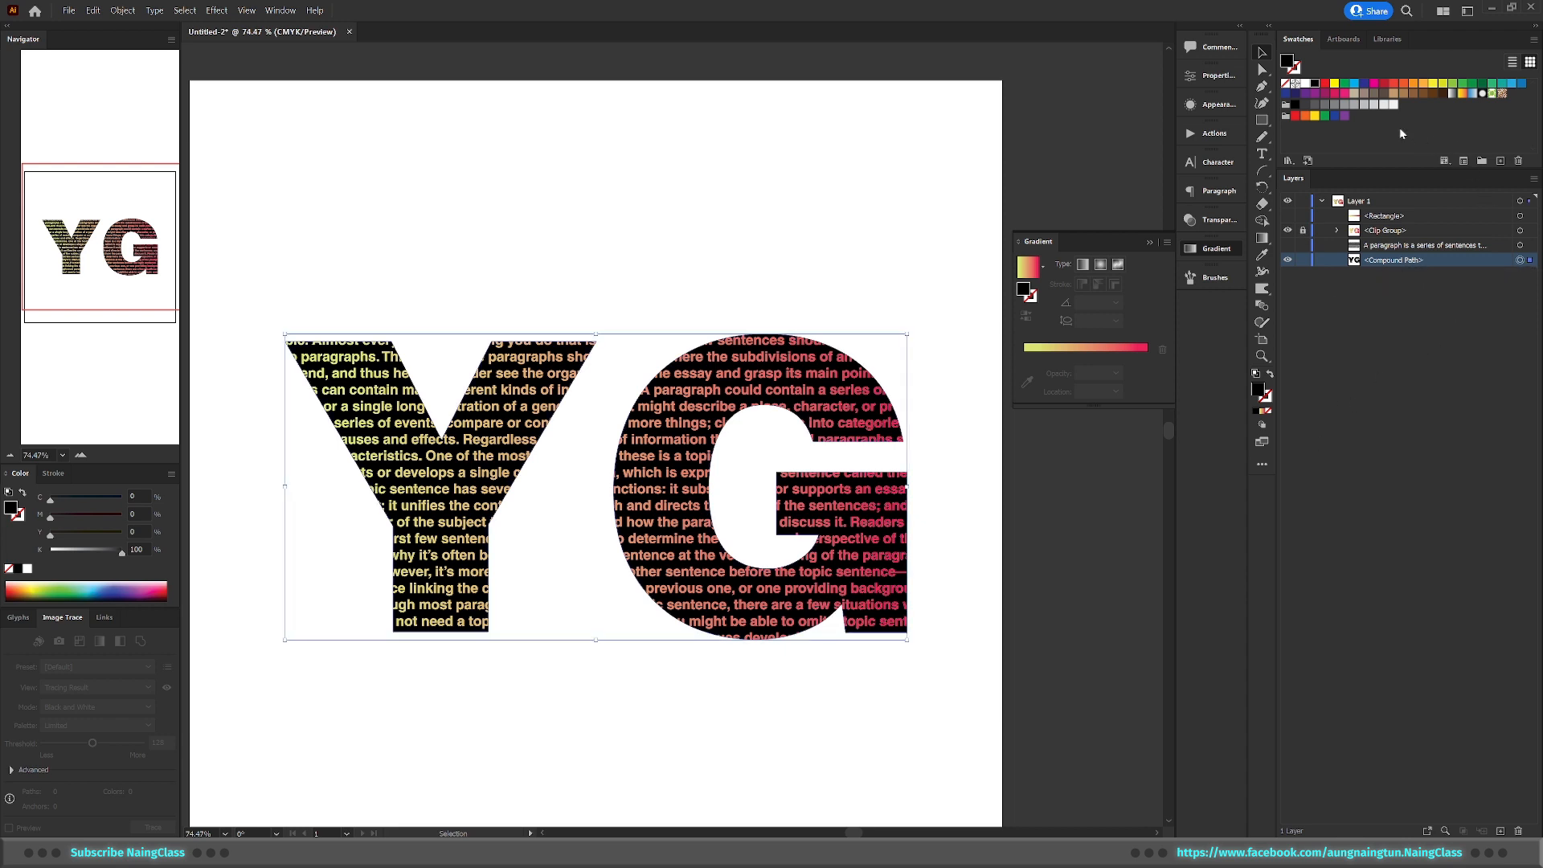
{"action": "left_click", "coordinate": [1335, 104]}
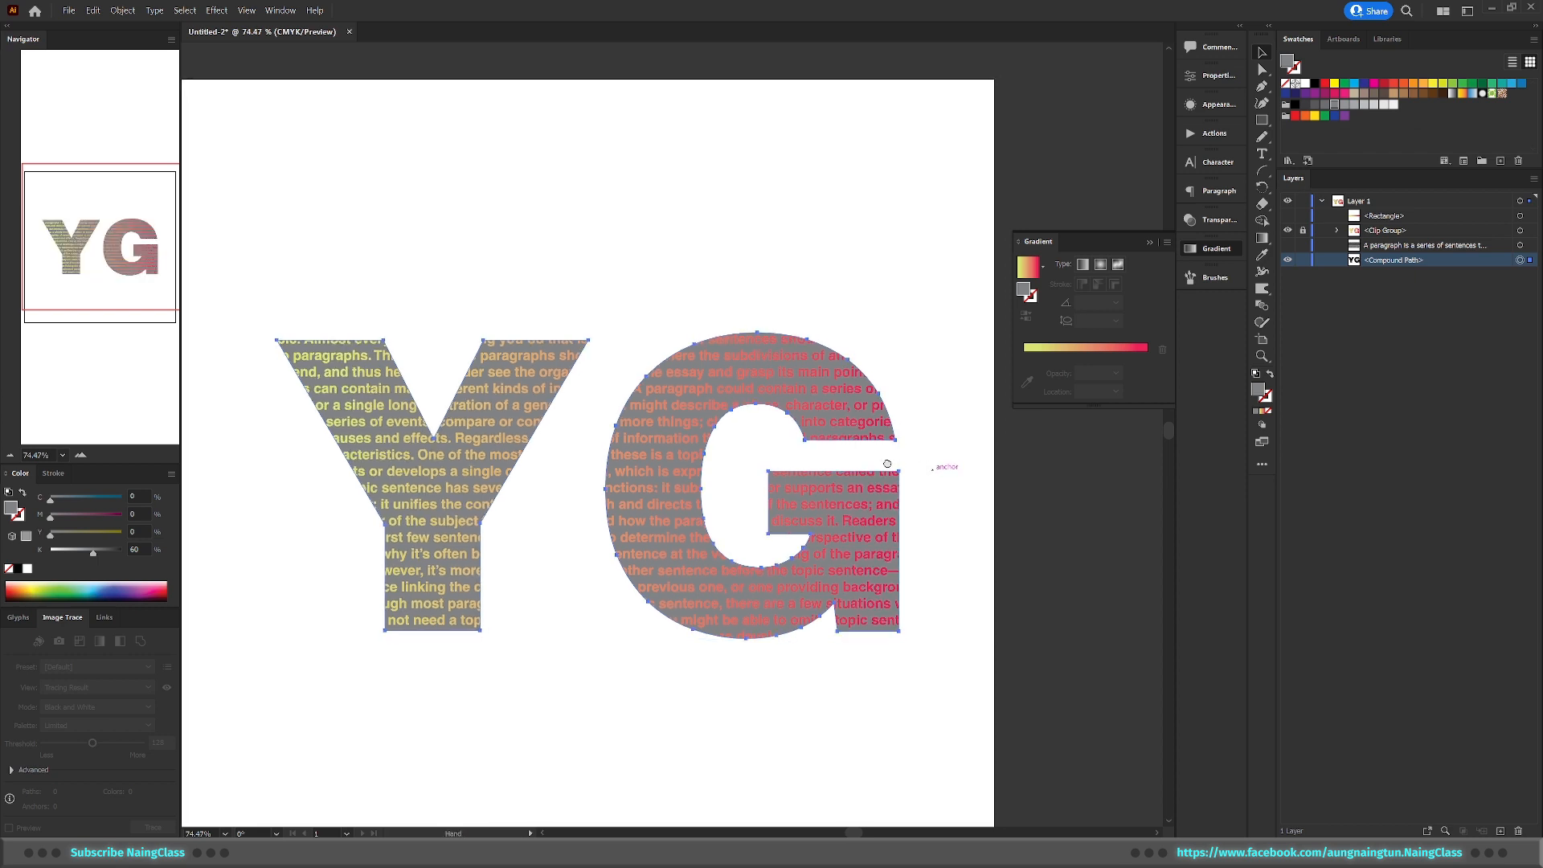
Copy the gray YG path and paste the copy in back of the original
{"action": "left_click_drag", "start_coordinate": [887, 464], "coordinate": [793, 451]}
{"action": "key", "text": "ctrl+c"}
{"action": "key", "text": "ctrl+b"}
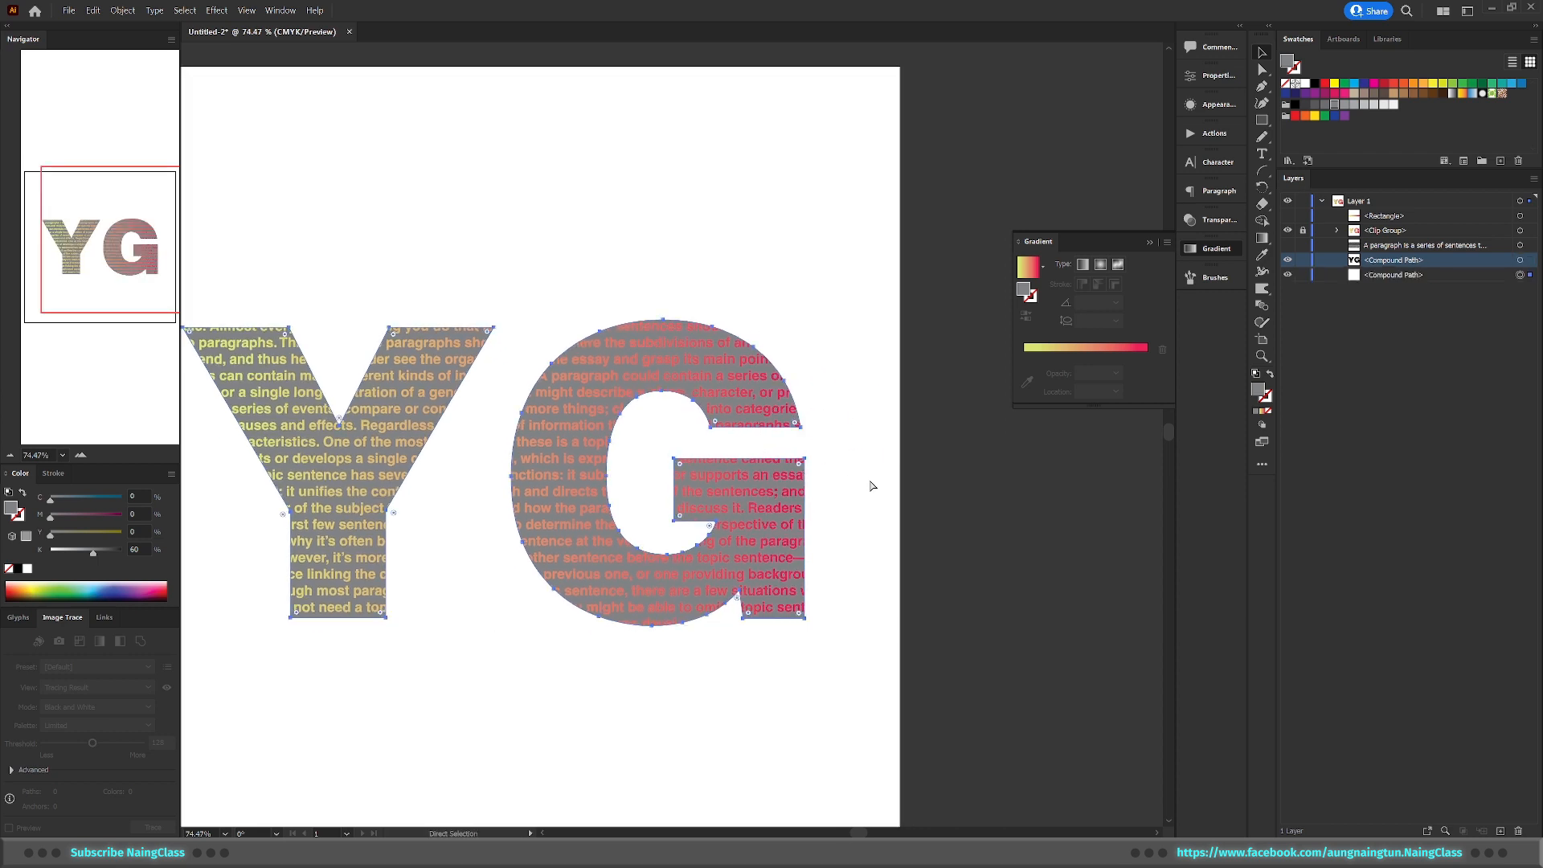
{"action": "key", "text": "v"}
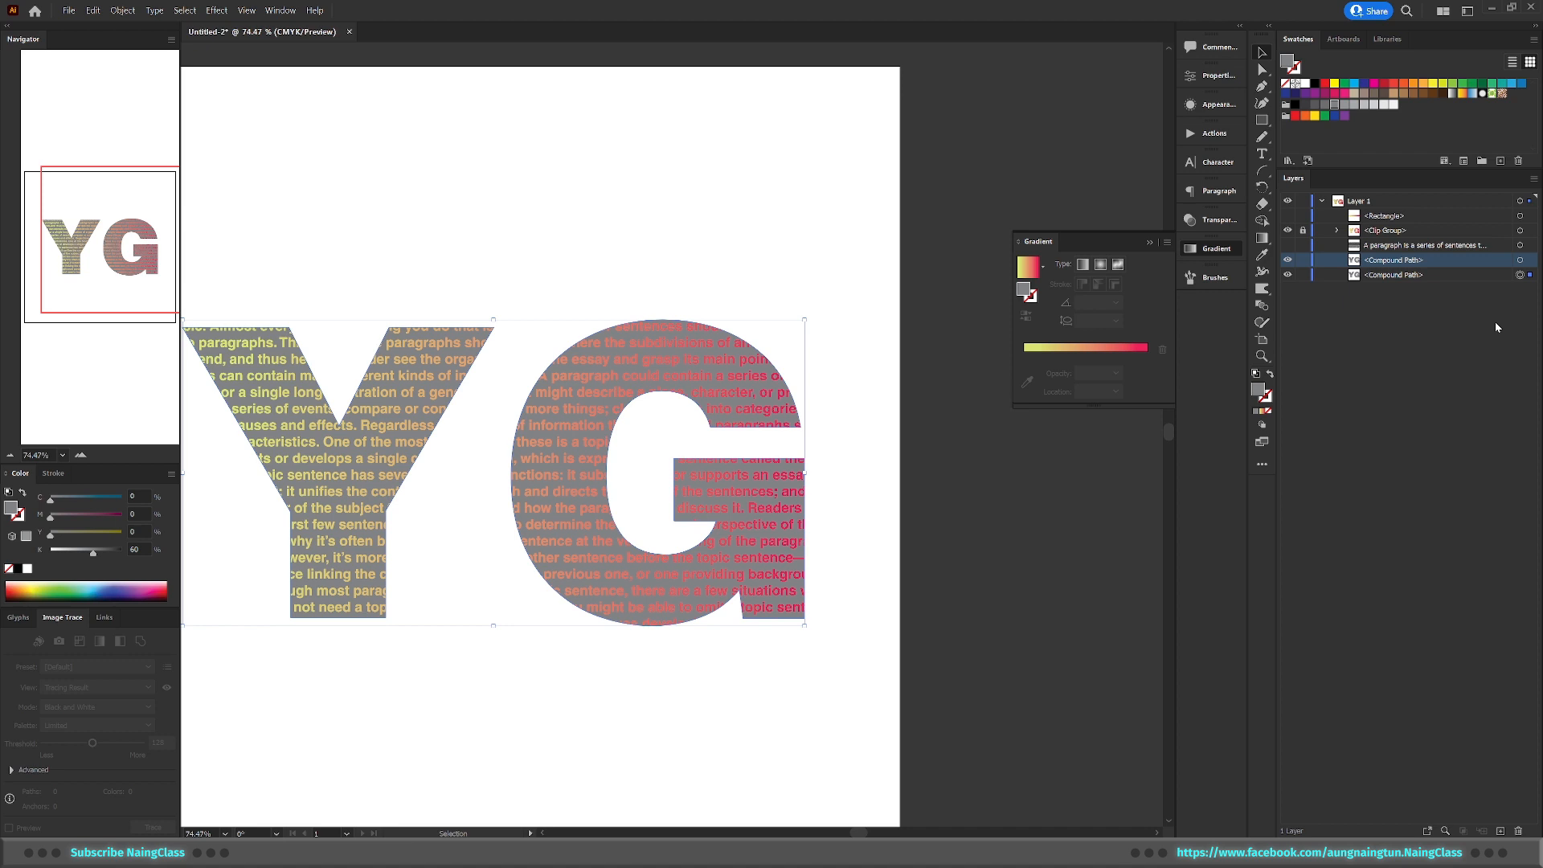
Nudge the rear gray YG copy diagonally to the right and down to offset it as an extrusion
{"action": "key", "text": "shift+Right"}
{"action": "key", "text": "shift+Right"}
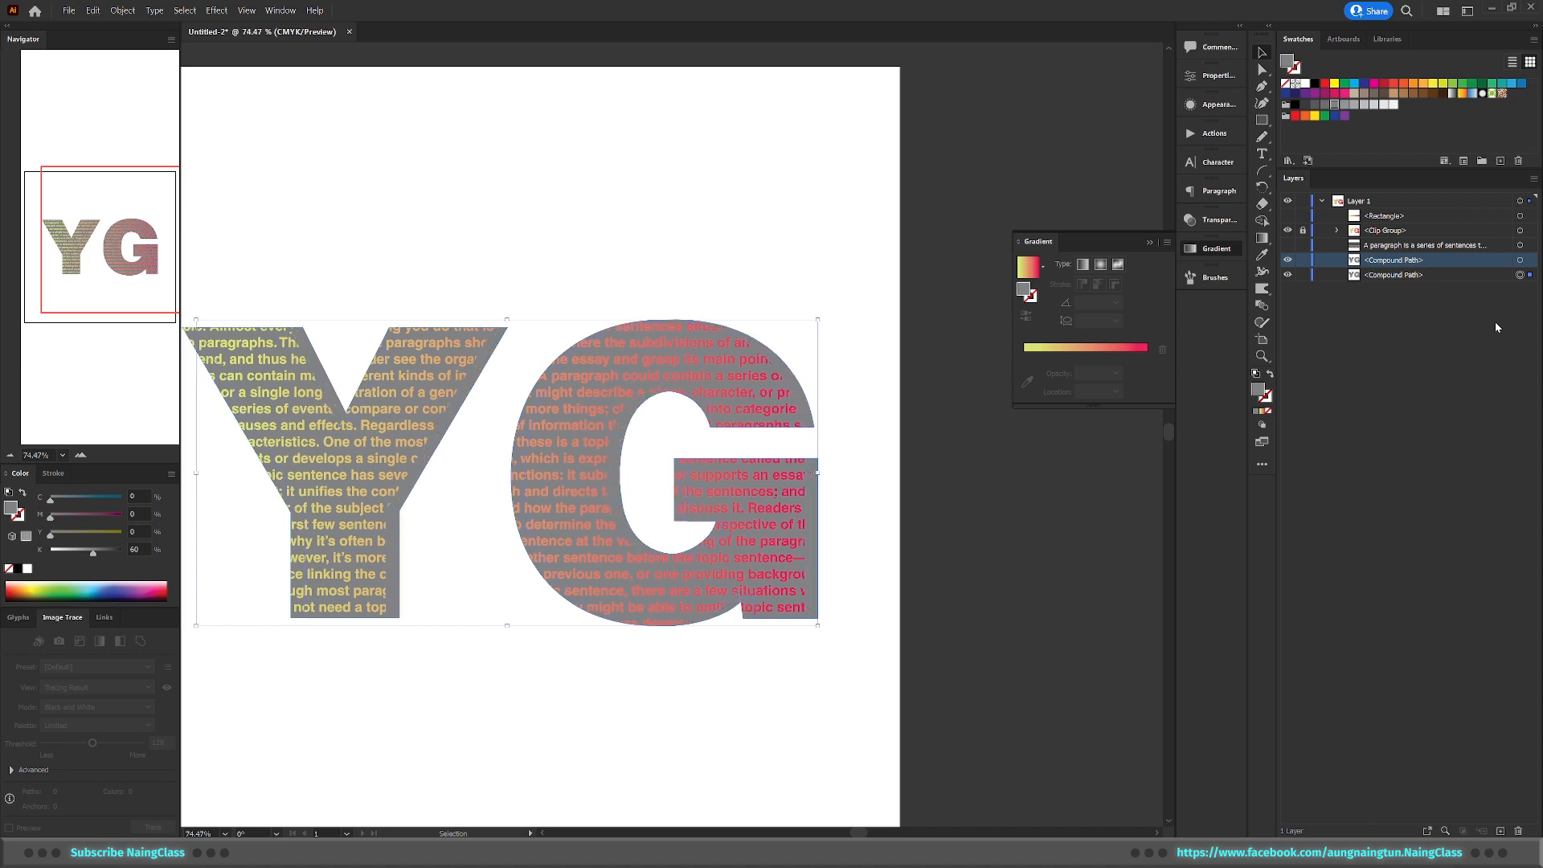
{"action": "key", "text": "shift+Right"}
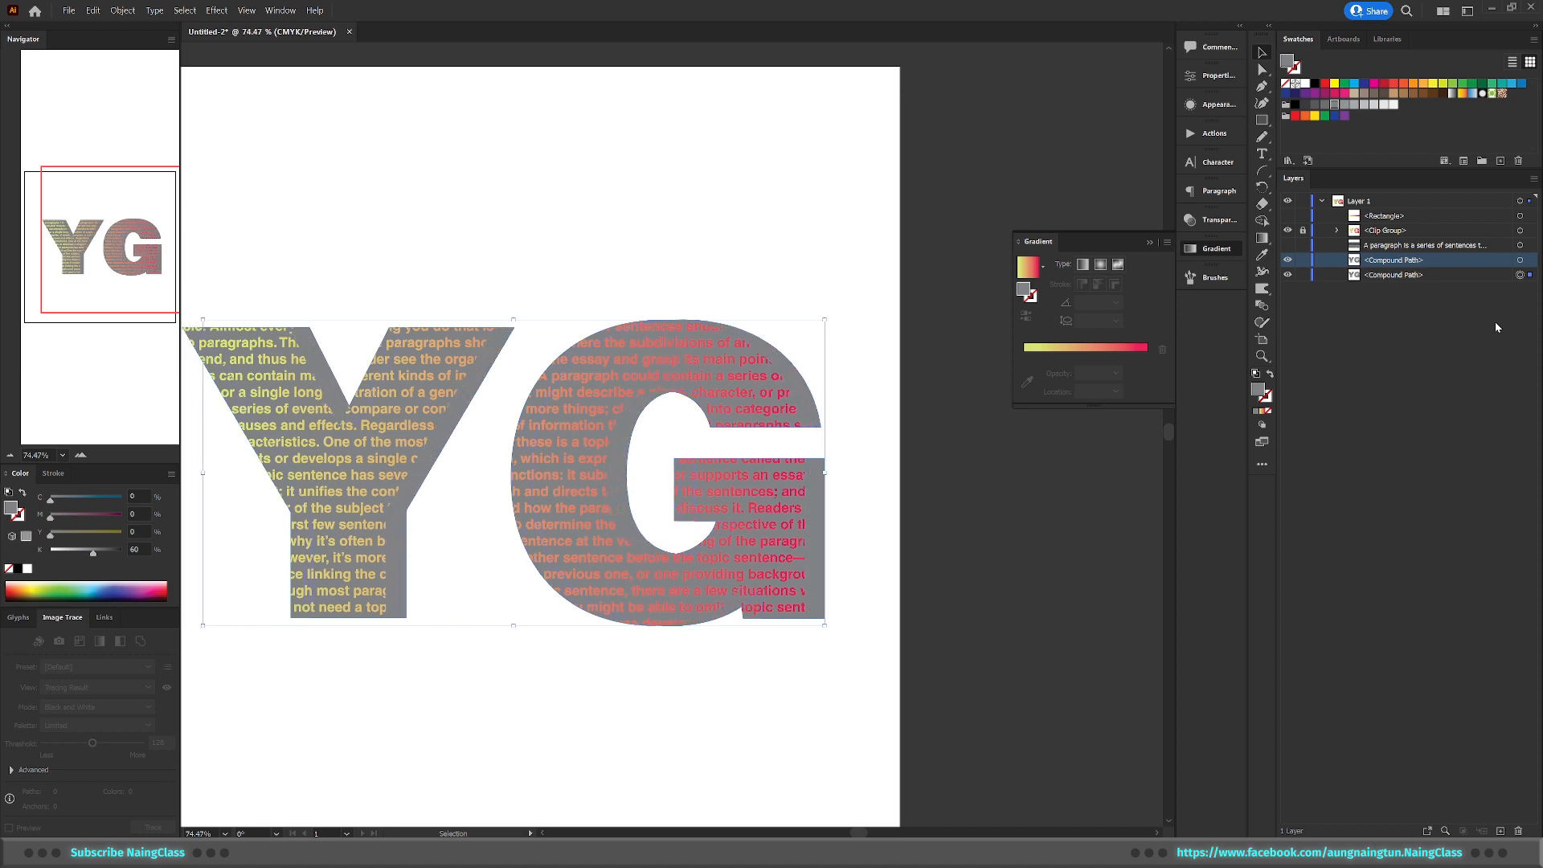
{"action": "key", "text": "shift+Down"}
{"action": "key", "text": "shift+Down"}
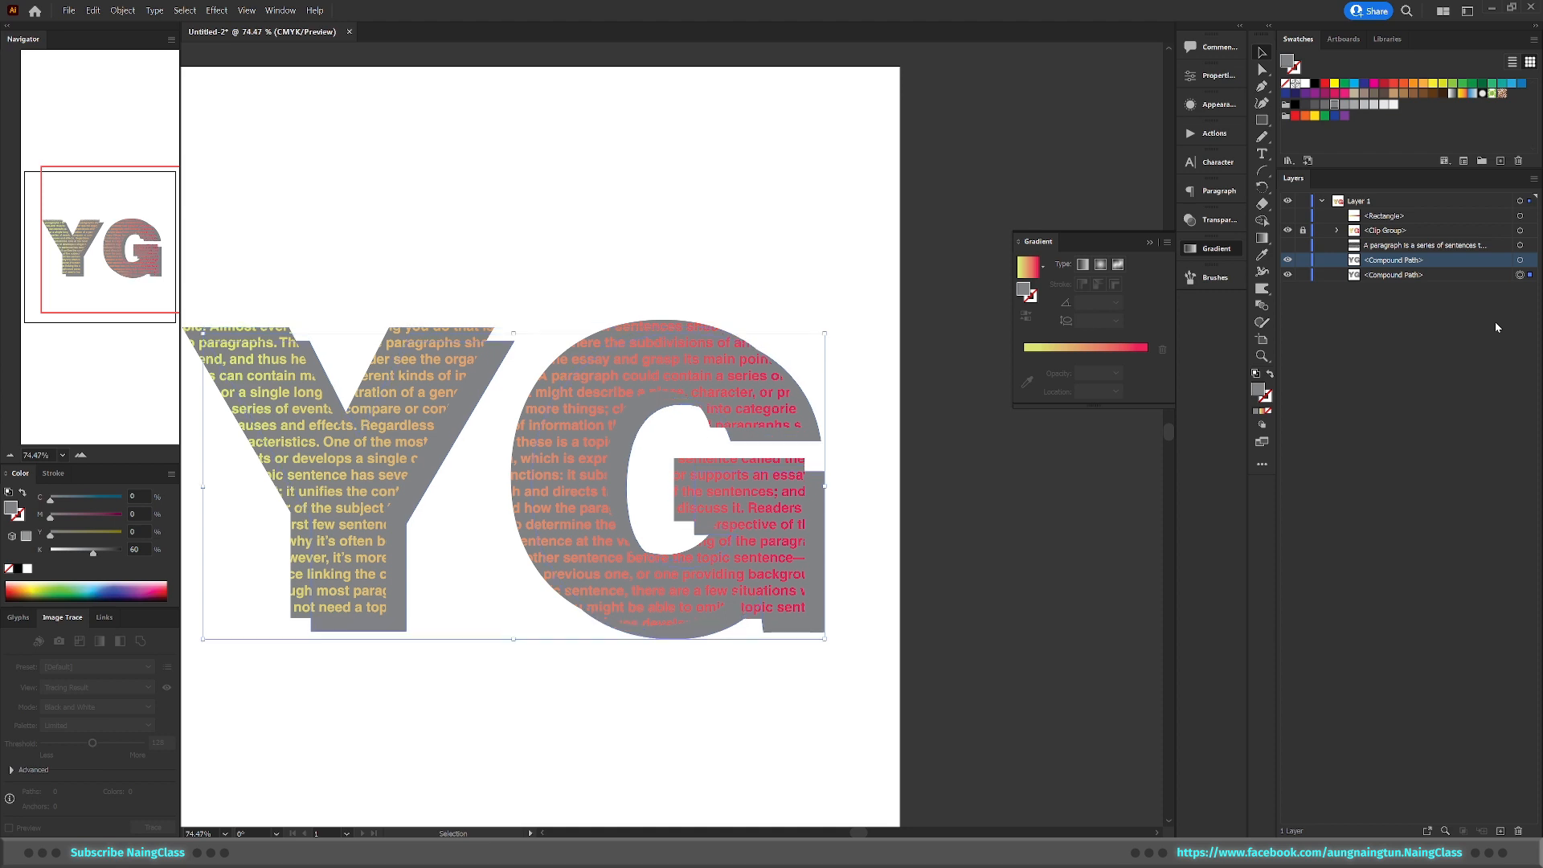
{"action": "key", "text": "shift+Right"}
{"action": "key", "text": "shift+Right"}
{"action": "key", "text": "shift+Down"}
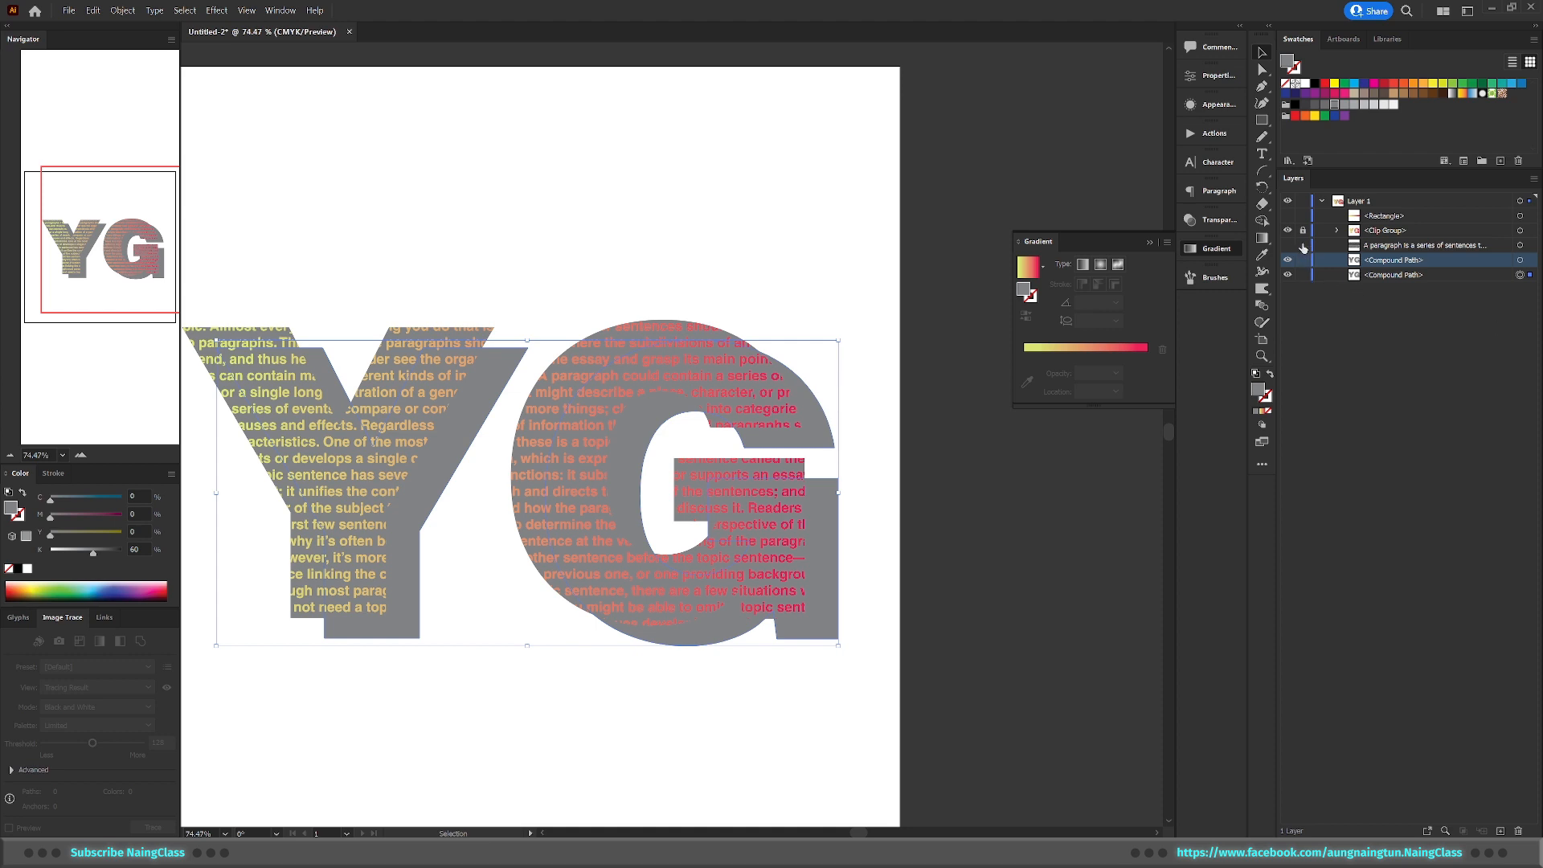
Select both gray YG compound paths together and hide the clipped paragraph group above them
{"action": "left_click", "coordinate": [1521, 261], "text": "shift"}
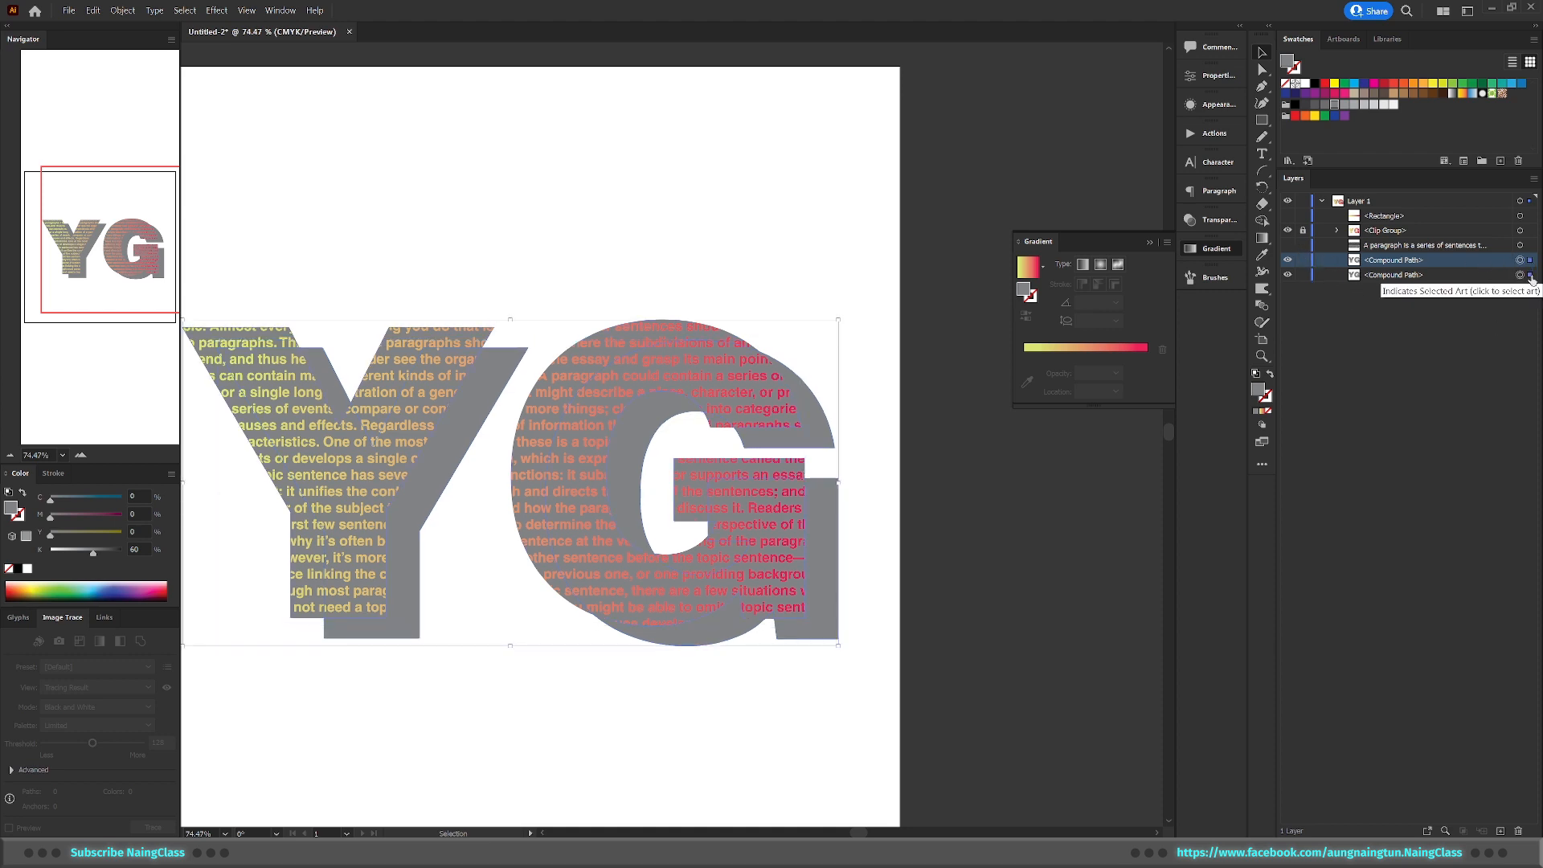
{"action": "left_click", "coordinate": [1286, 230]}
{"action": "left_click", "coordinate": [931, 418]}
{"action": "scroll", "coordinate": [892, 386], "scroll_direction": "up", "scroll_amount": 2}
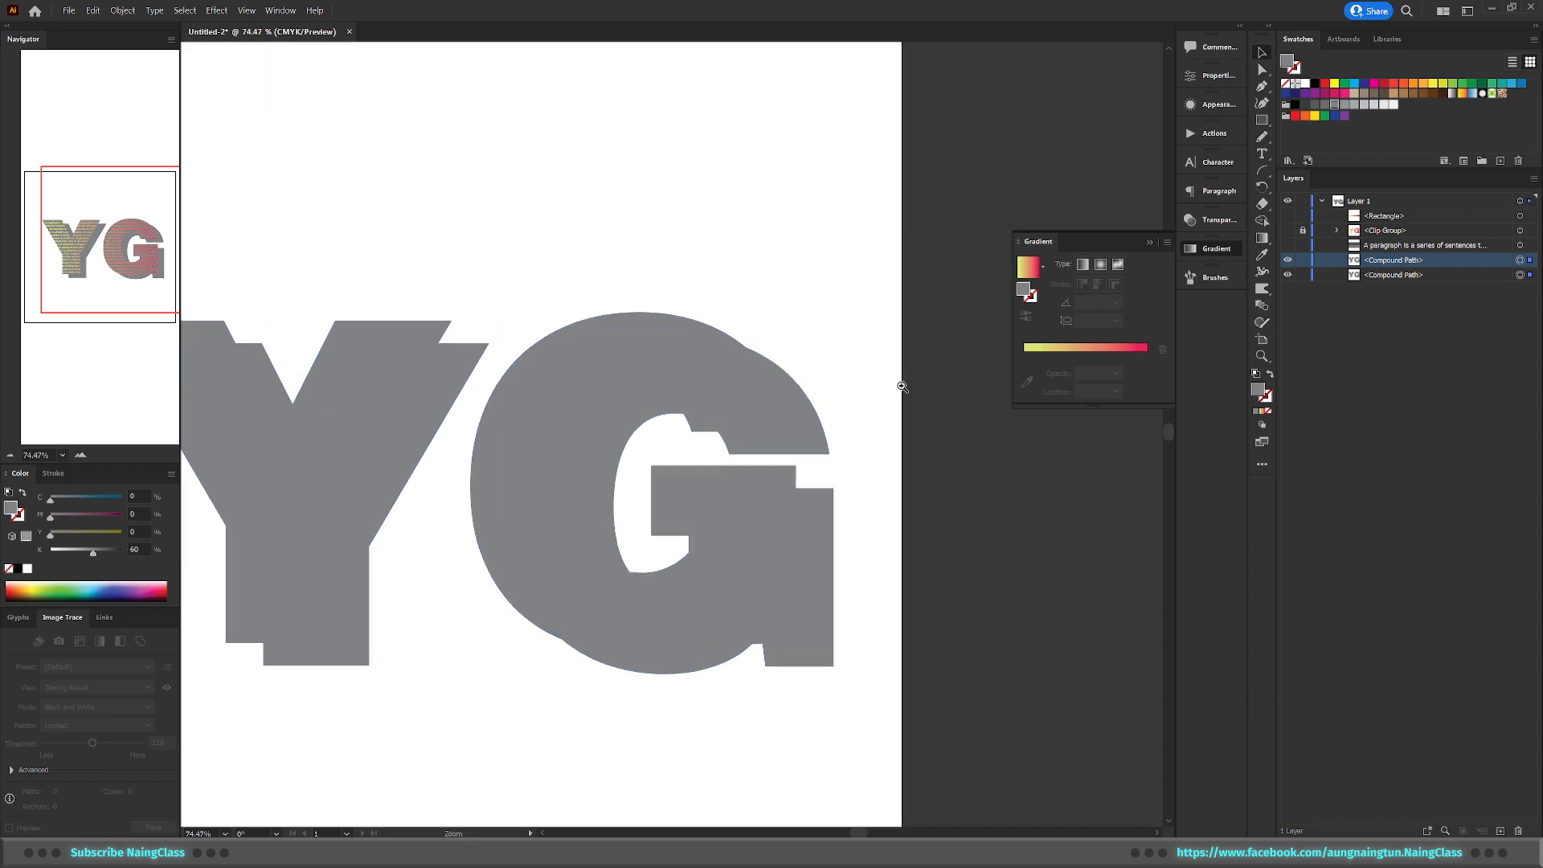
Blend the front gray YG path with its offset rear copy using matching points on the G
{"action": "left_click", "coordinate": [744, 411]}
{"action": "scroll", "coordinate": [835, 389], "scroll_direction": "up", "scroll_amount": 4}
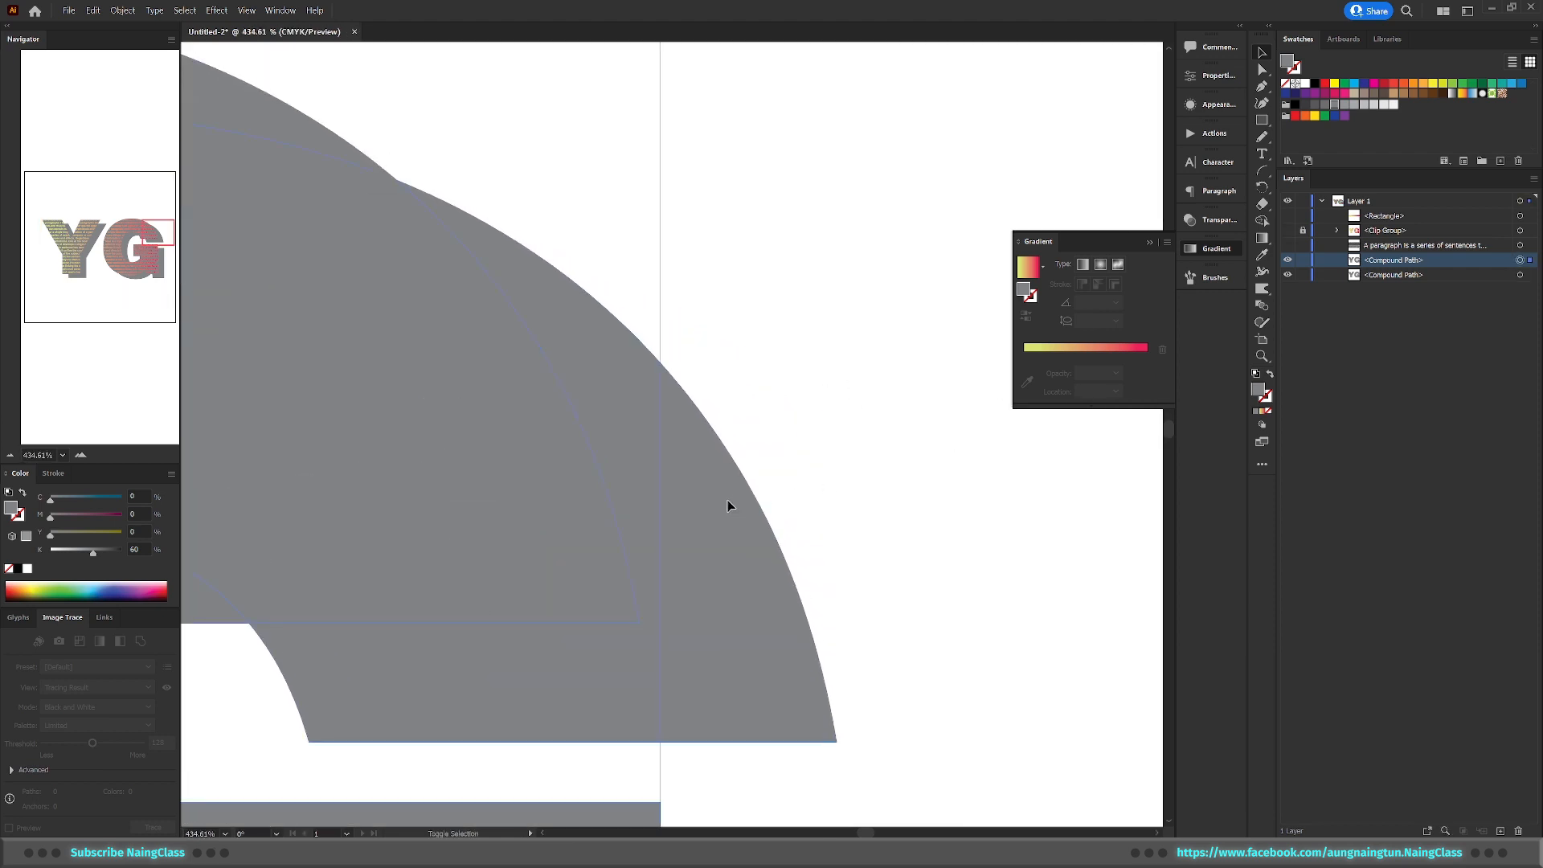
{"action": "scroll", "coordinate": [854, 485], "scroll_direction": "up", "scroll_amount": 5}
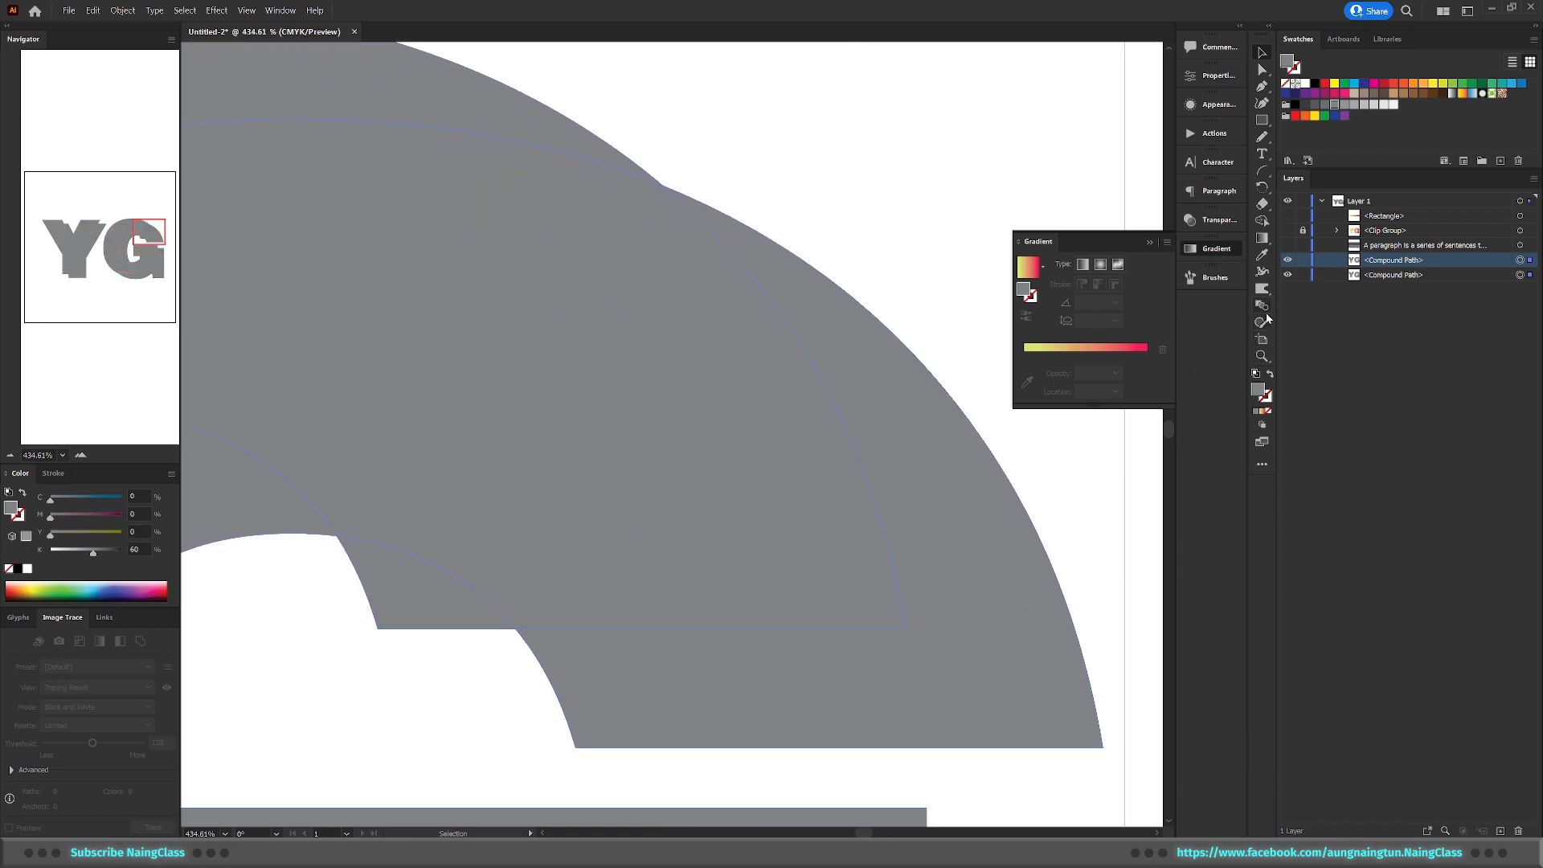
{"action": "left_click", "coordinate": [1262, 306]}
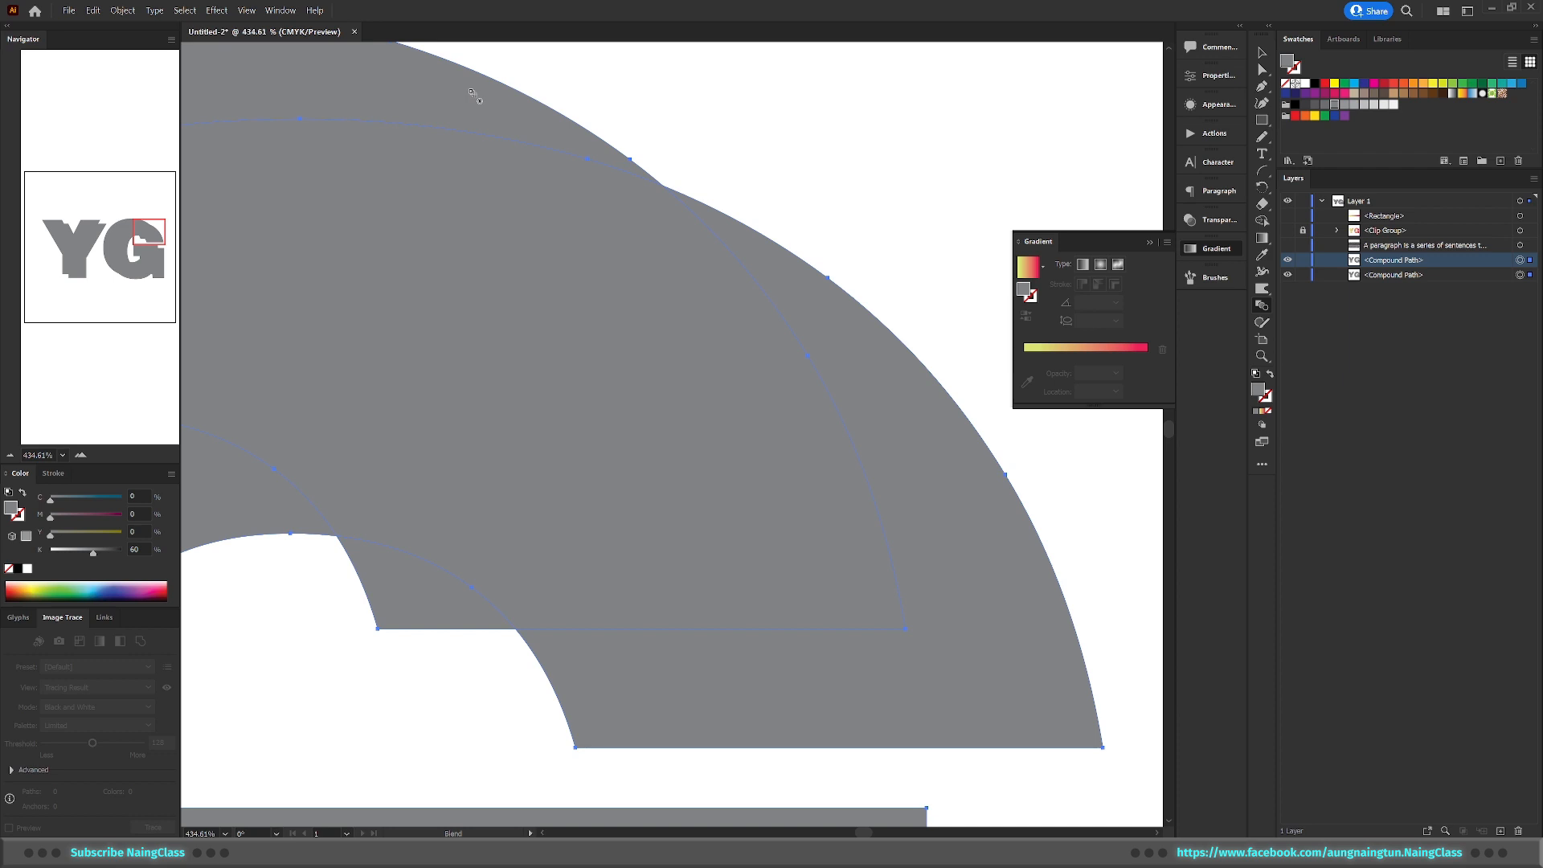
{"action": "left_click", "coordinate": [996, 545]}
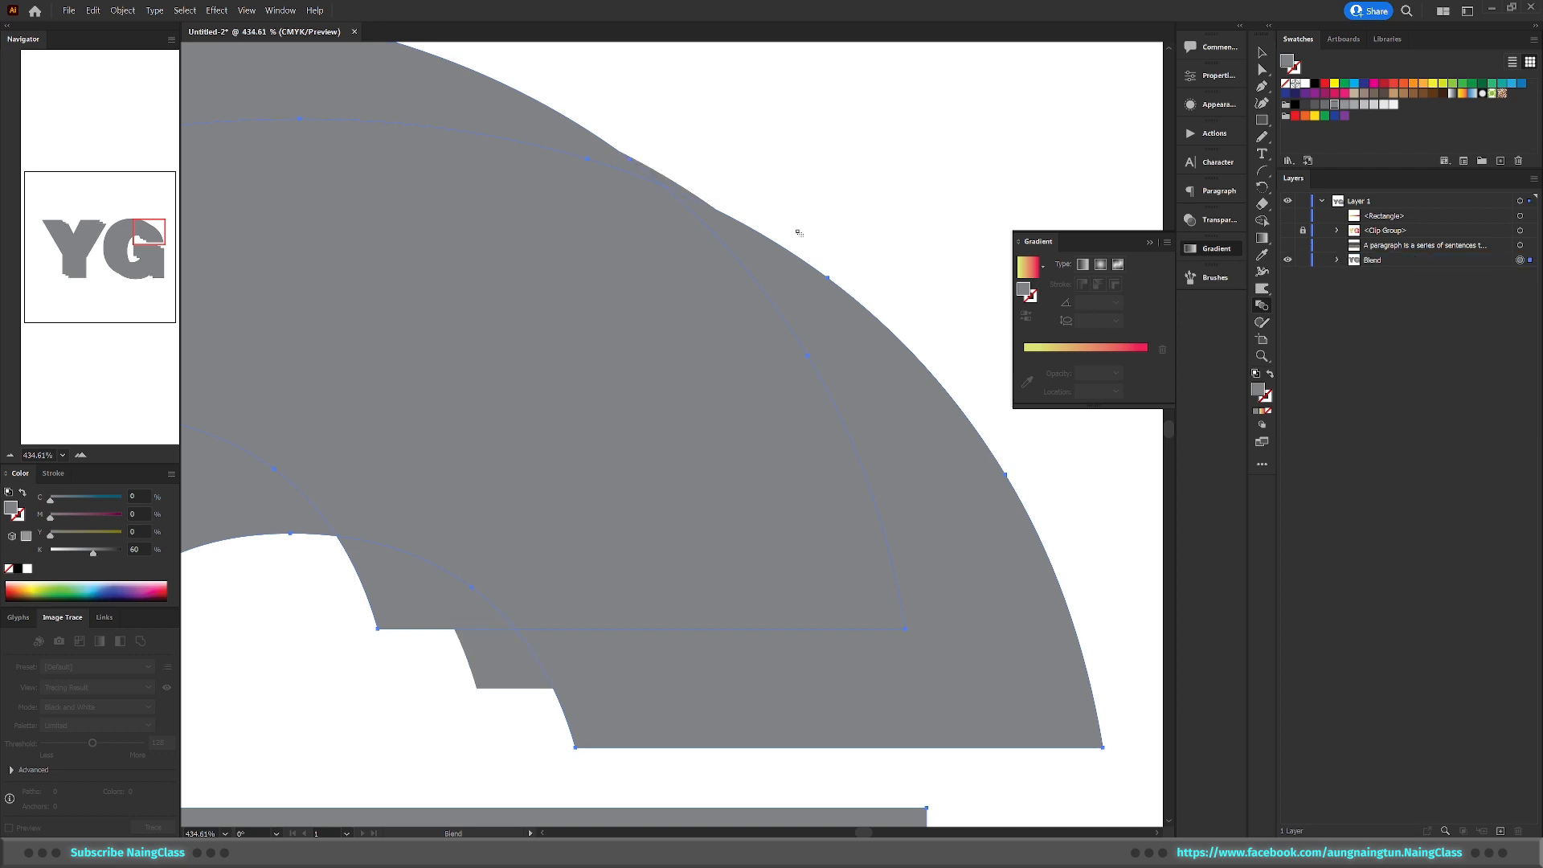
Set the YG blend's spacing to Specified Steps with 100 steps
{"action": "left_click_drag", "start_coordinate": [854, 289], "coordinate": [560, 248]}
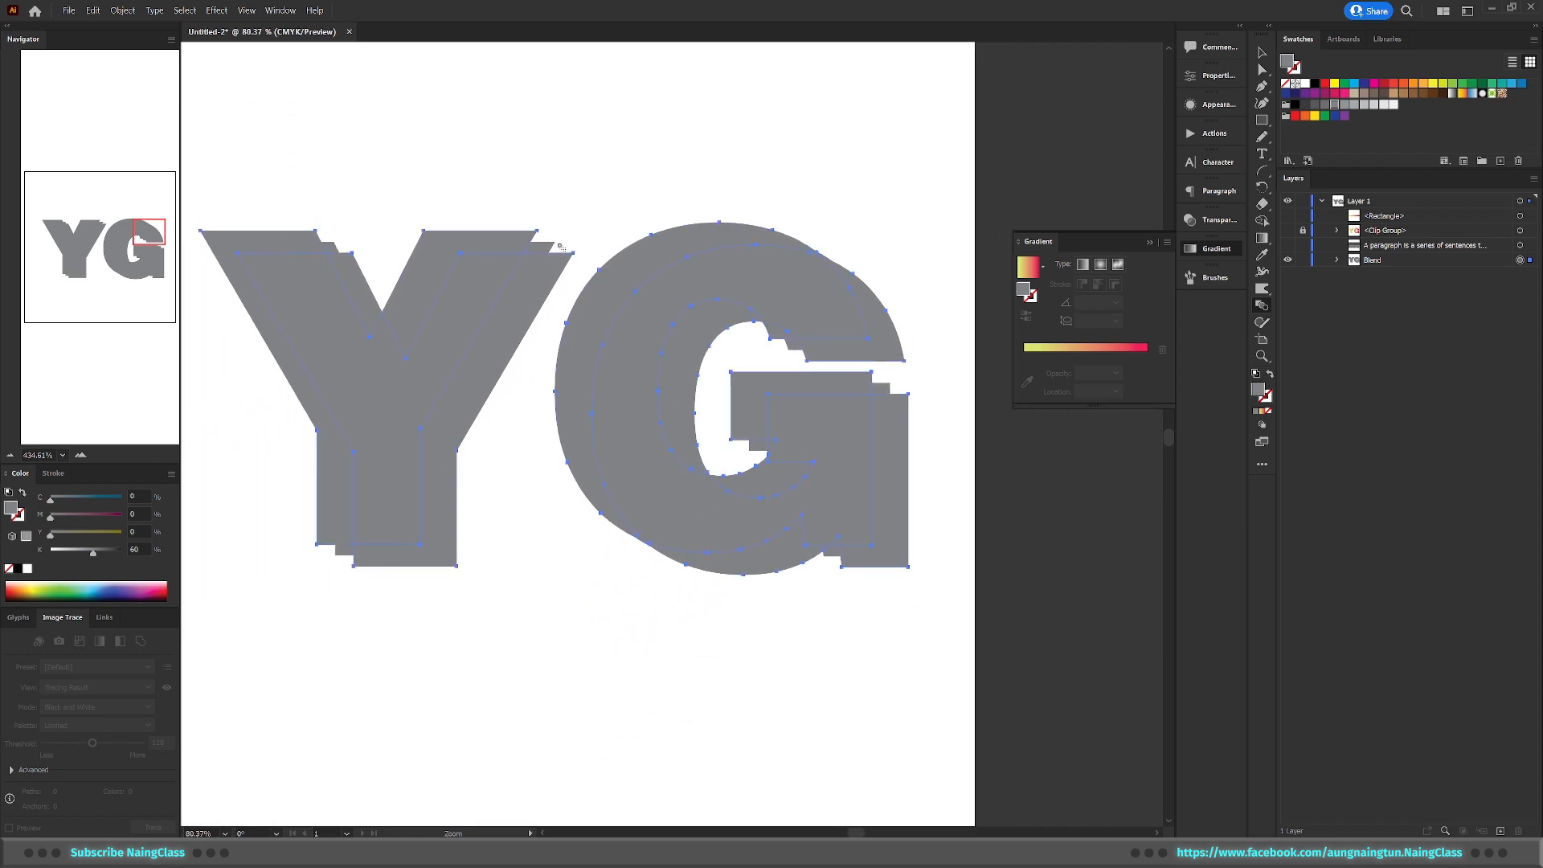
{"action": "double_click", "coordinate": [1265, 311]}
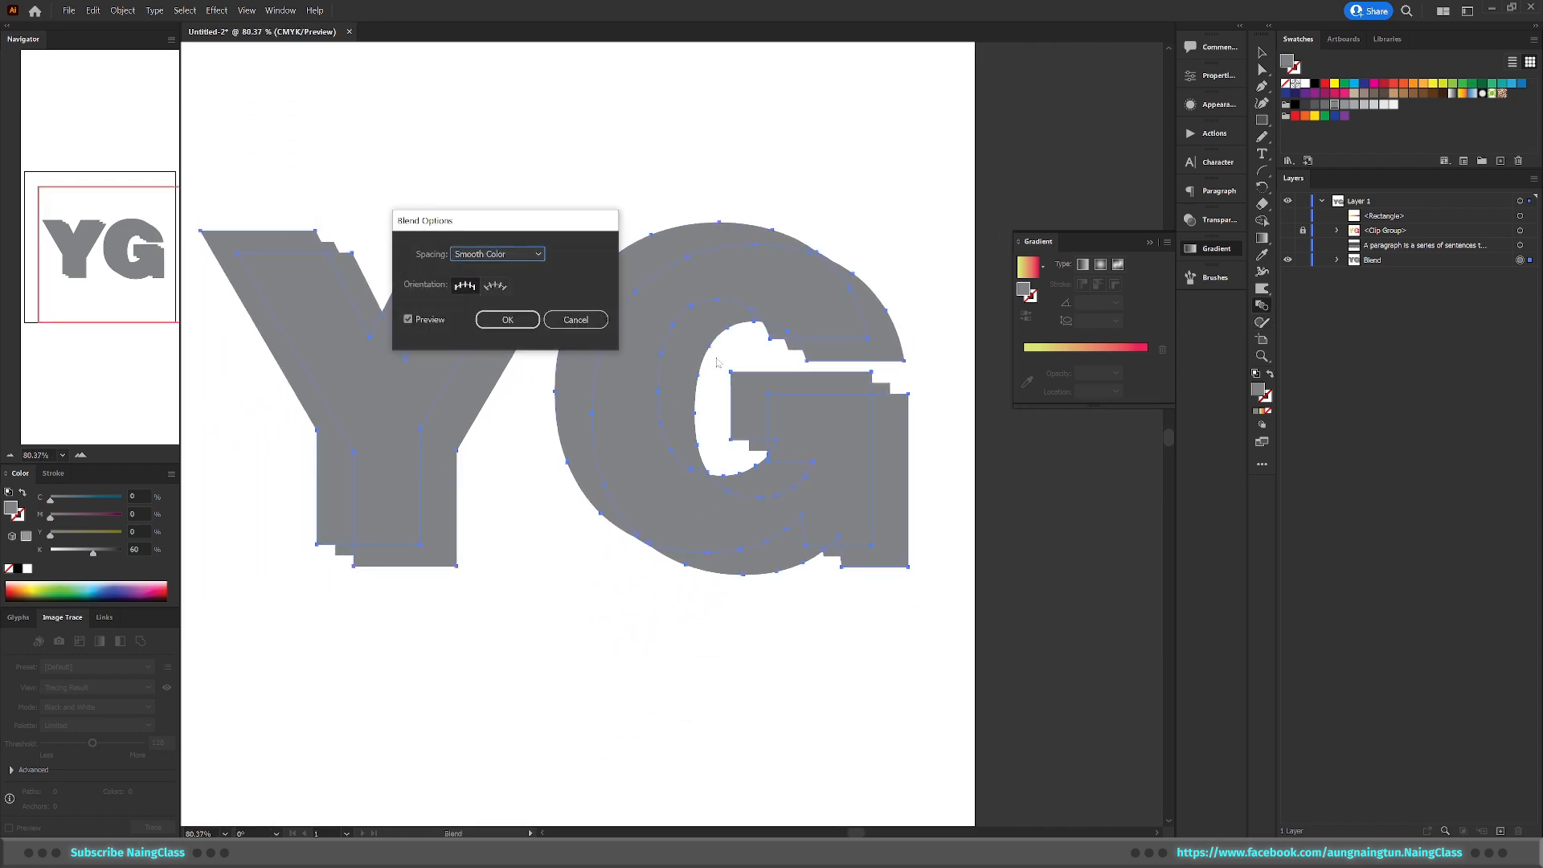
{"action": "left_click", "coordinate": [499, 254]}
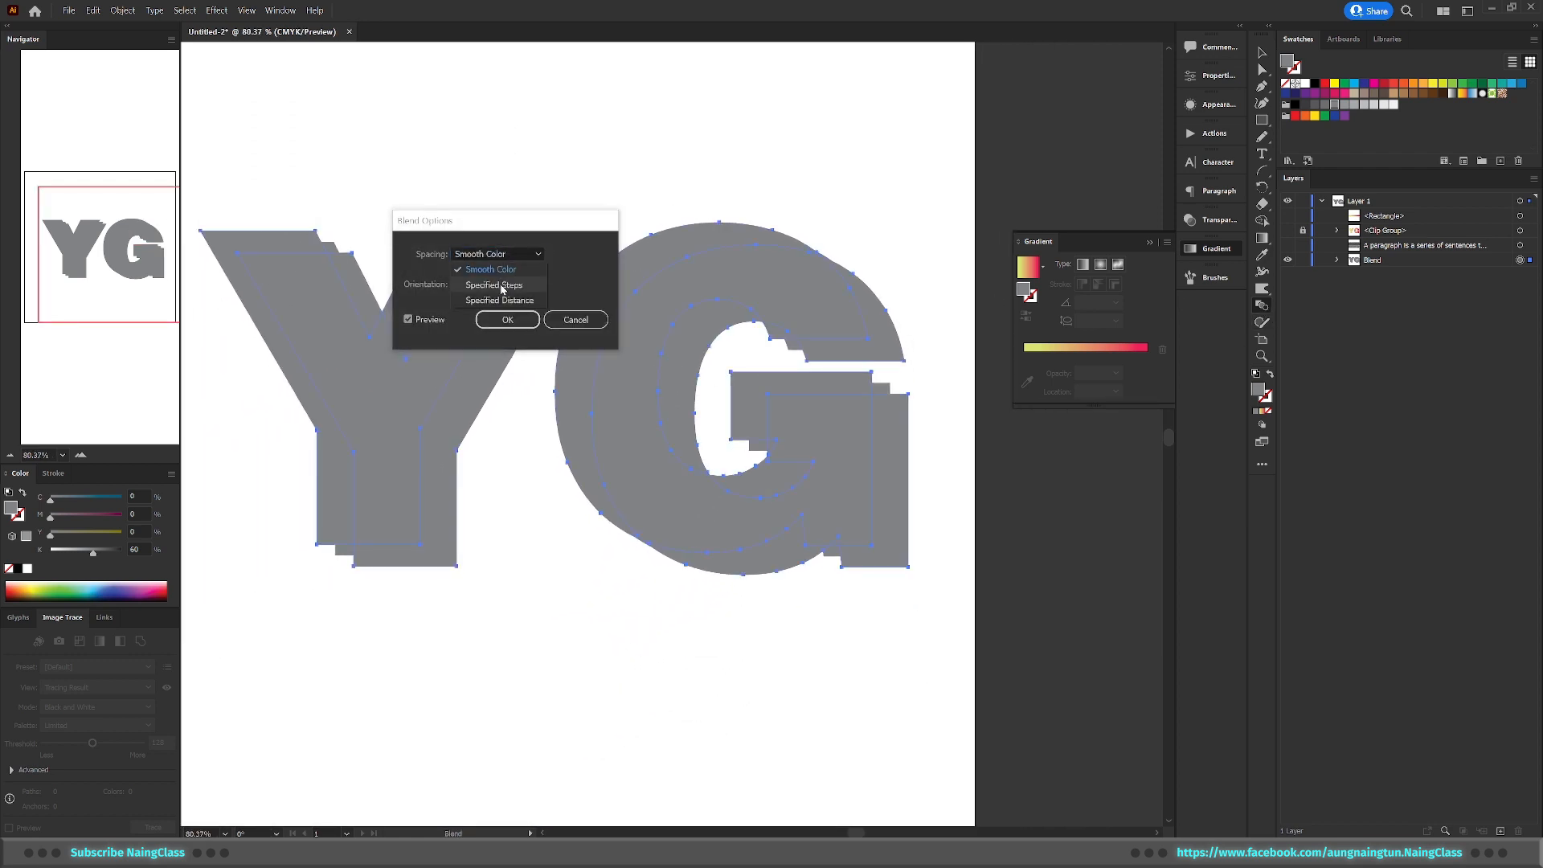
{"action": "left_click", "coordinate": [502, 286]}
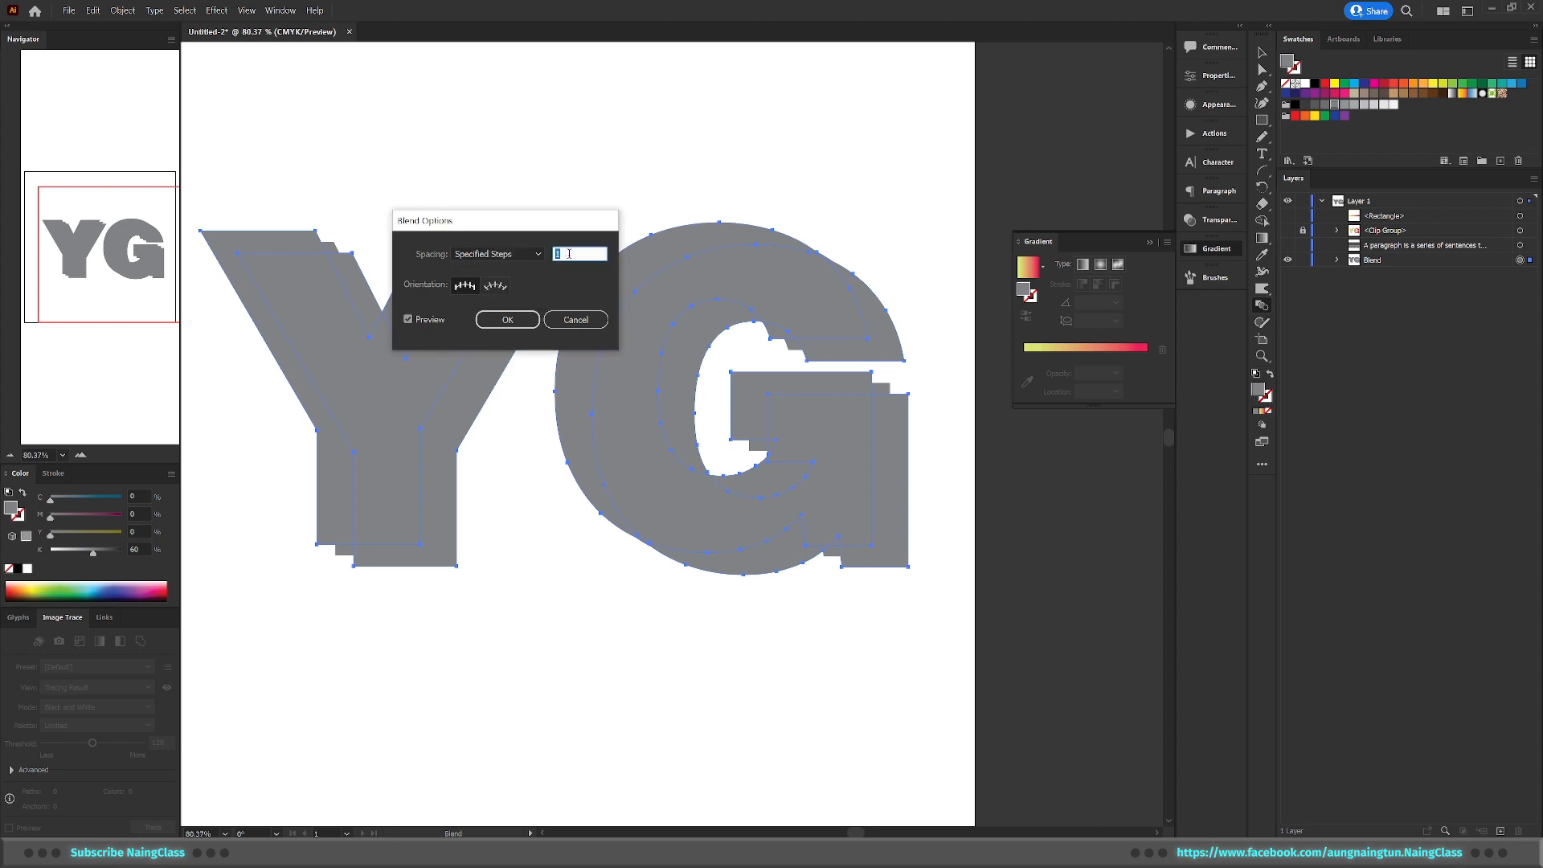
{"action": "type", "text": "100"}
{"action": "left_click", "coordinate": [507, 319]}
Duplicate the front YG path out of the blend, place the copy above it, and fill it with the 10% black swatch
{"action": "key", "text": "z"}
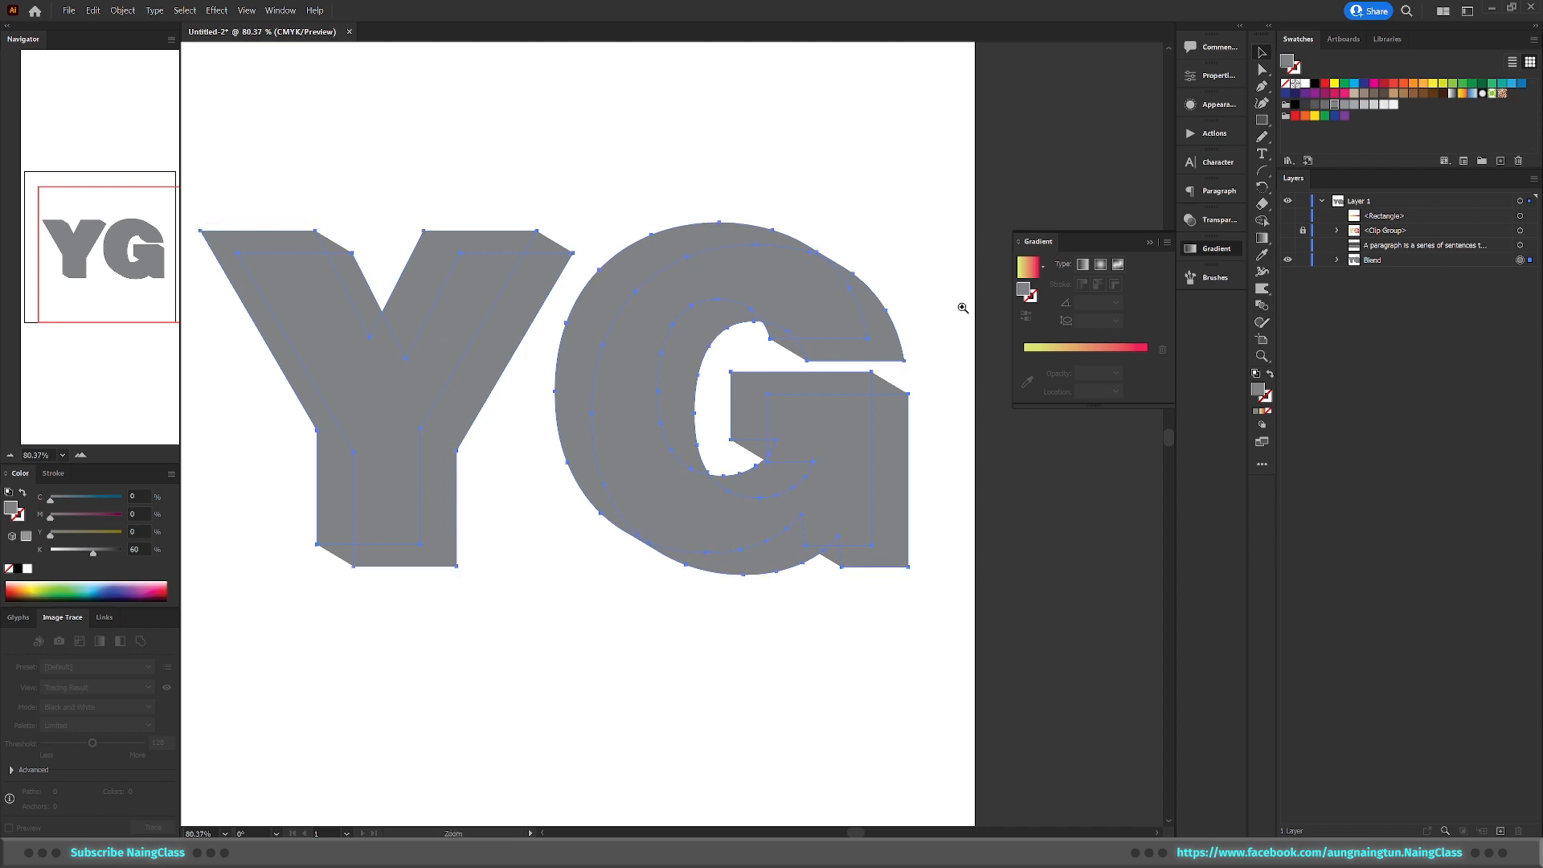
{"action": "left_click_drag", "start_coordinate": [932, 291], "coordinate": [1121, 275]}
{"action": "key", "text": "v"}
{"action": "scroll", "coordinate": [986, 544], "scroll_direction": "down", "scroll_amount": 10}
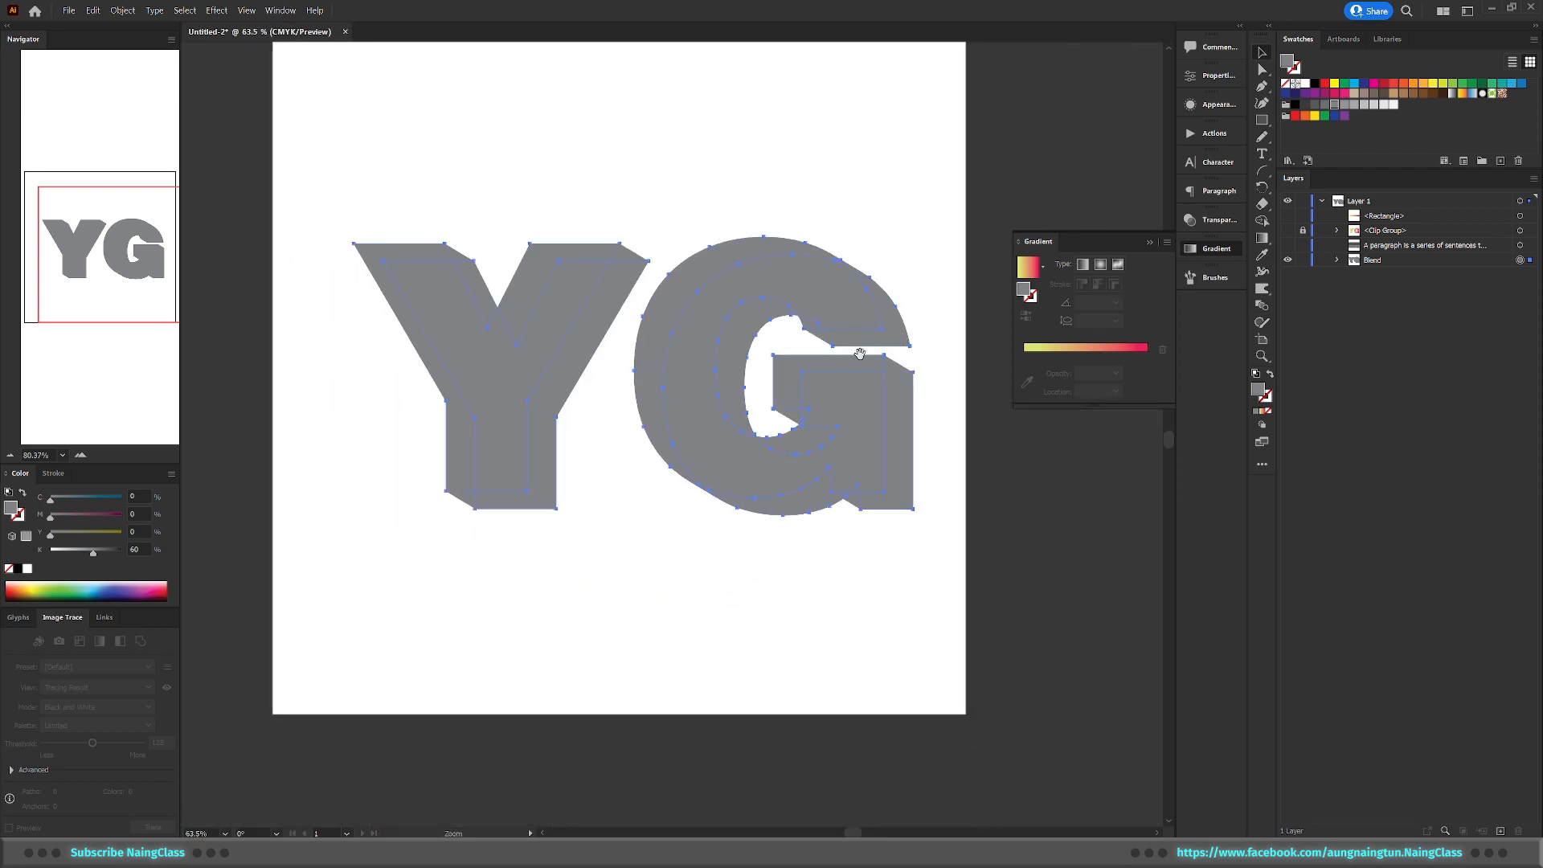
{"action": "left_click", "coordinate": [1336, 259]}
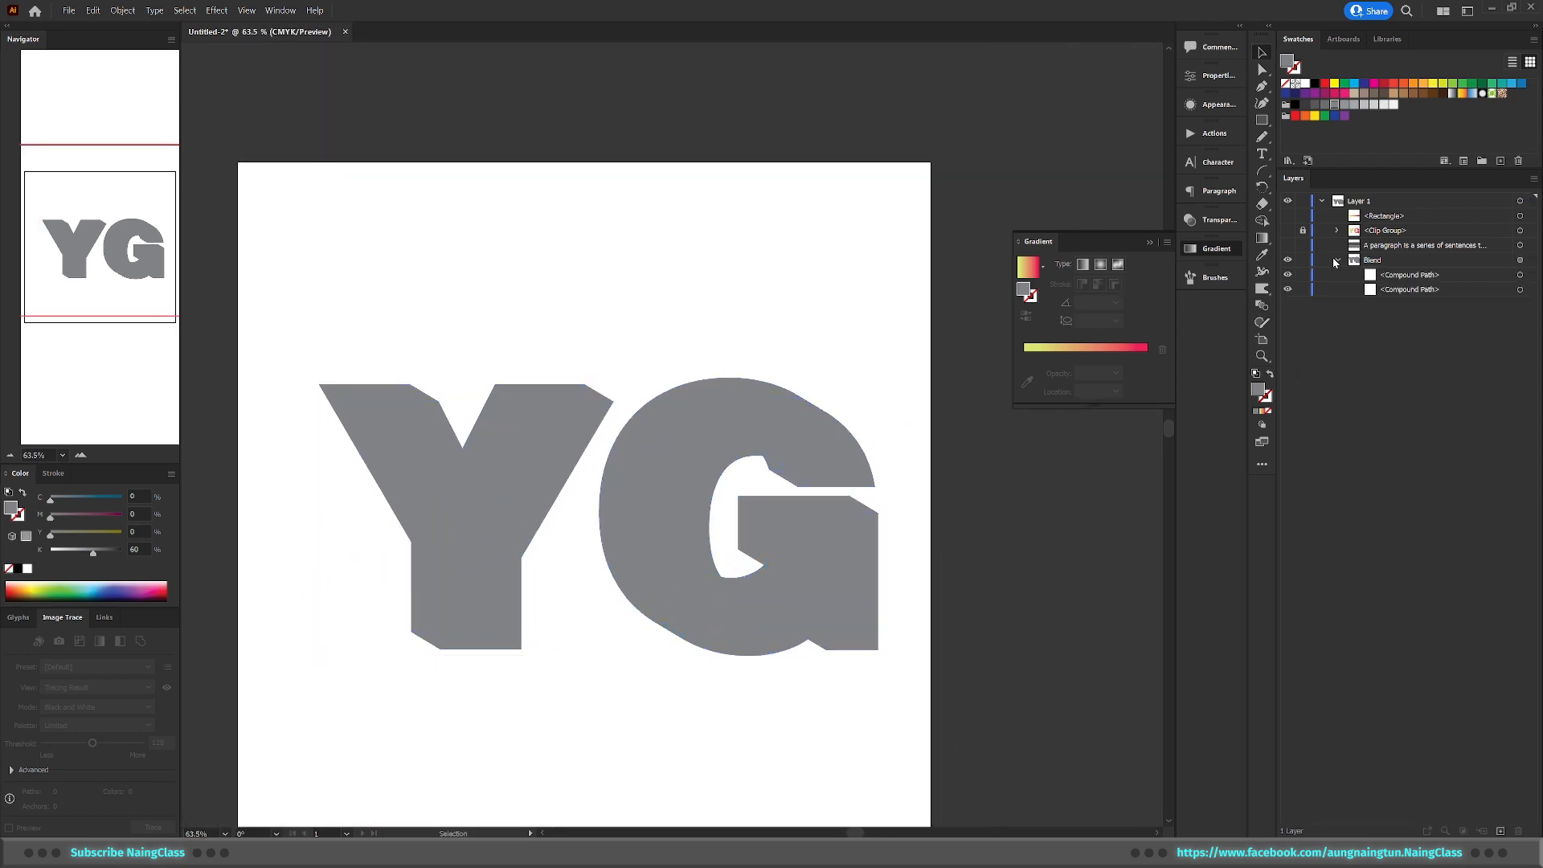
{"action": "left_click", "coordinate": [1448, 273]}
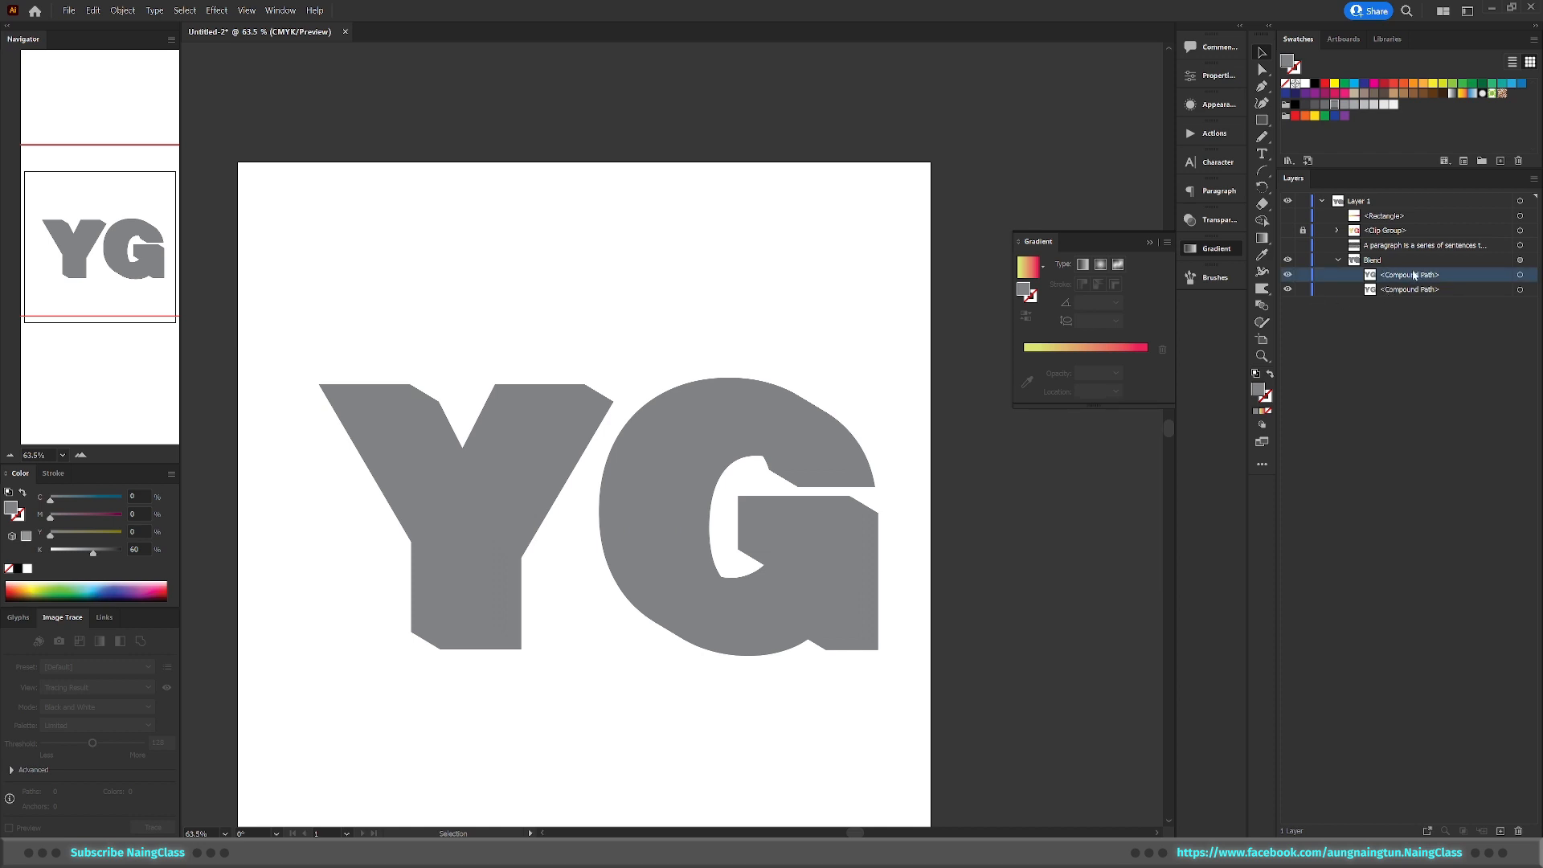
{"action": "left_click_drag", "start_coordinate": [1403, 275], "coordinate": [1402, 255]}
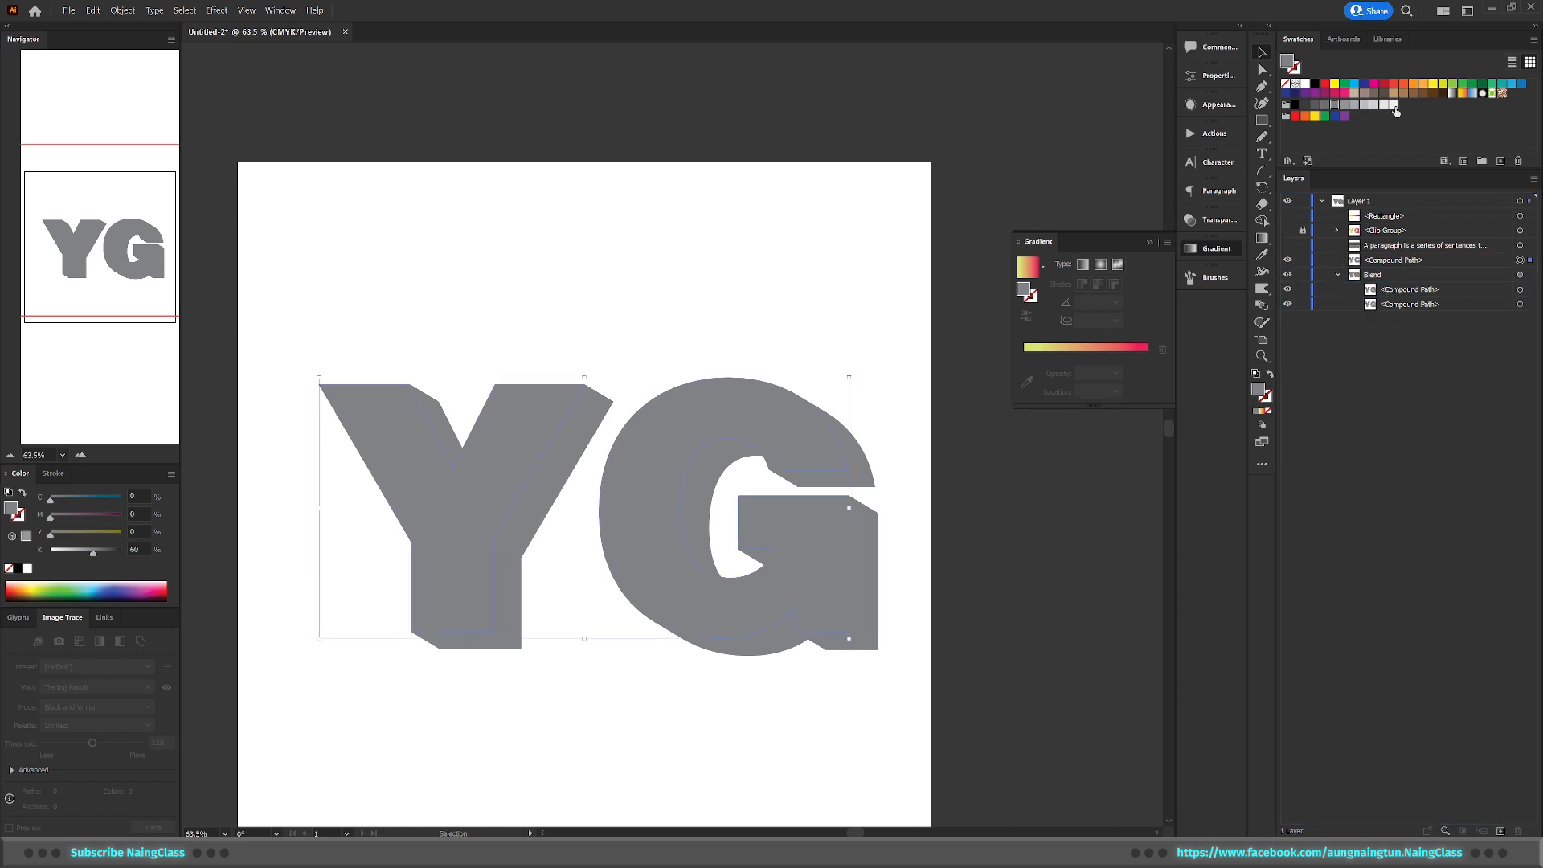
{"action": "left_click", "coordinate": [1394, 106]}
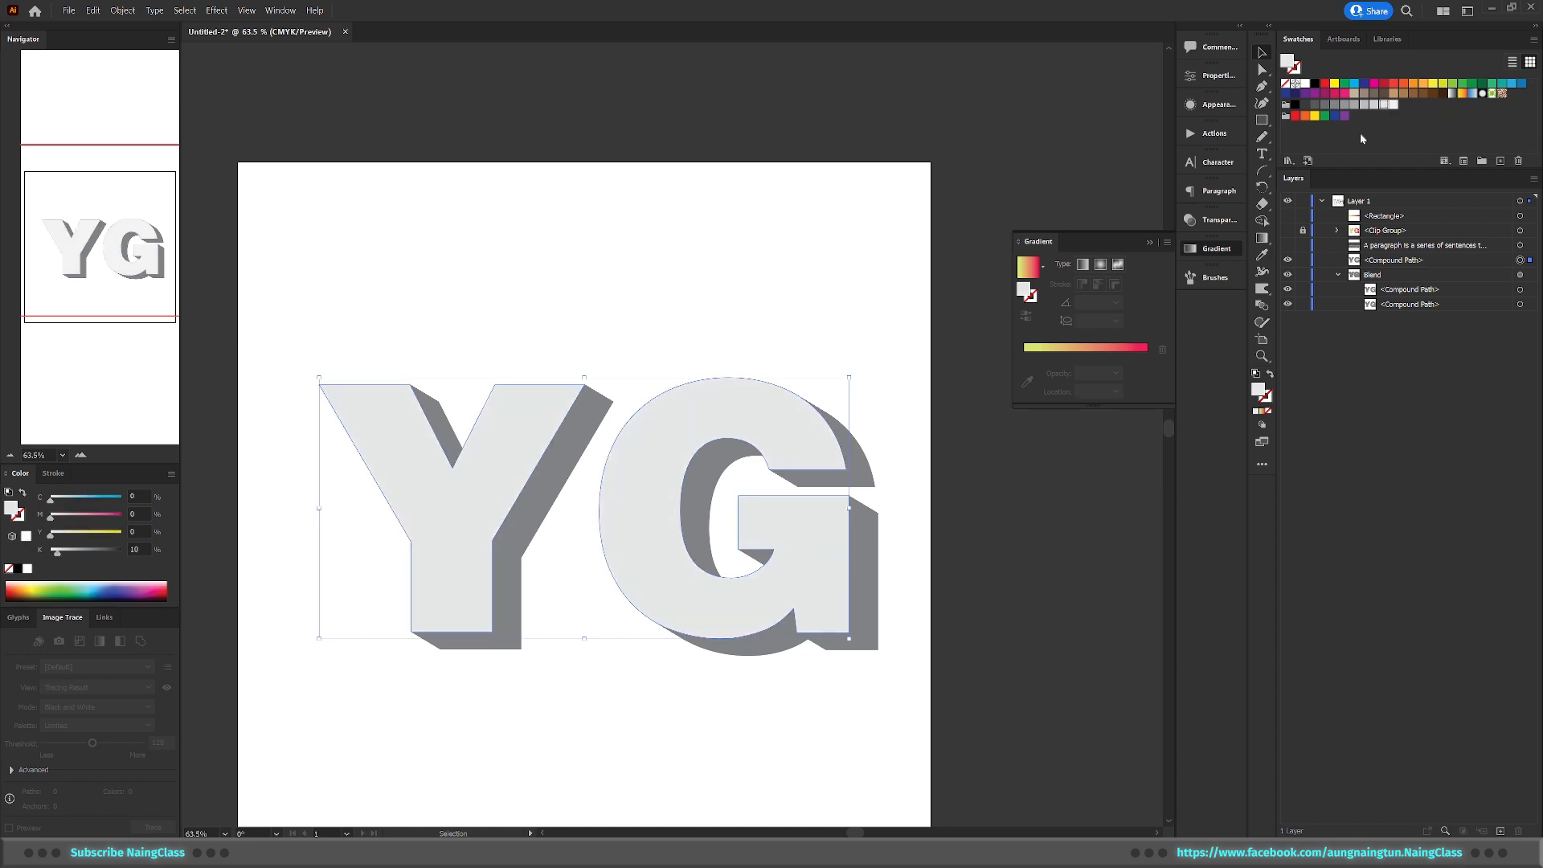
{"action": "left_click", "coordinate": [871, 223]}
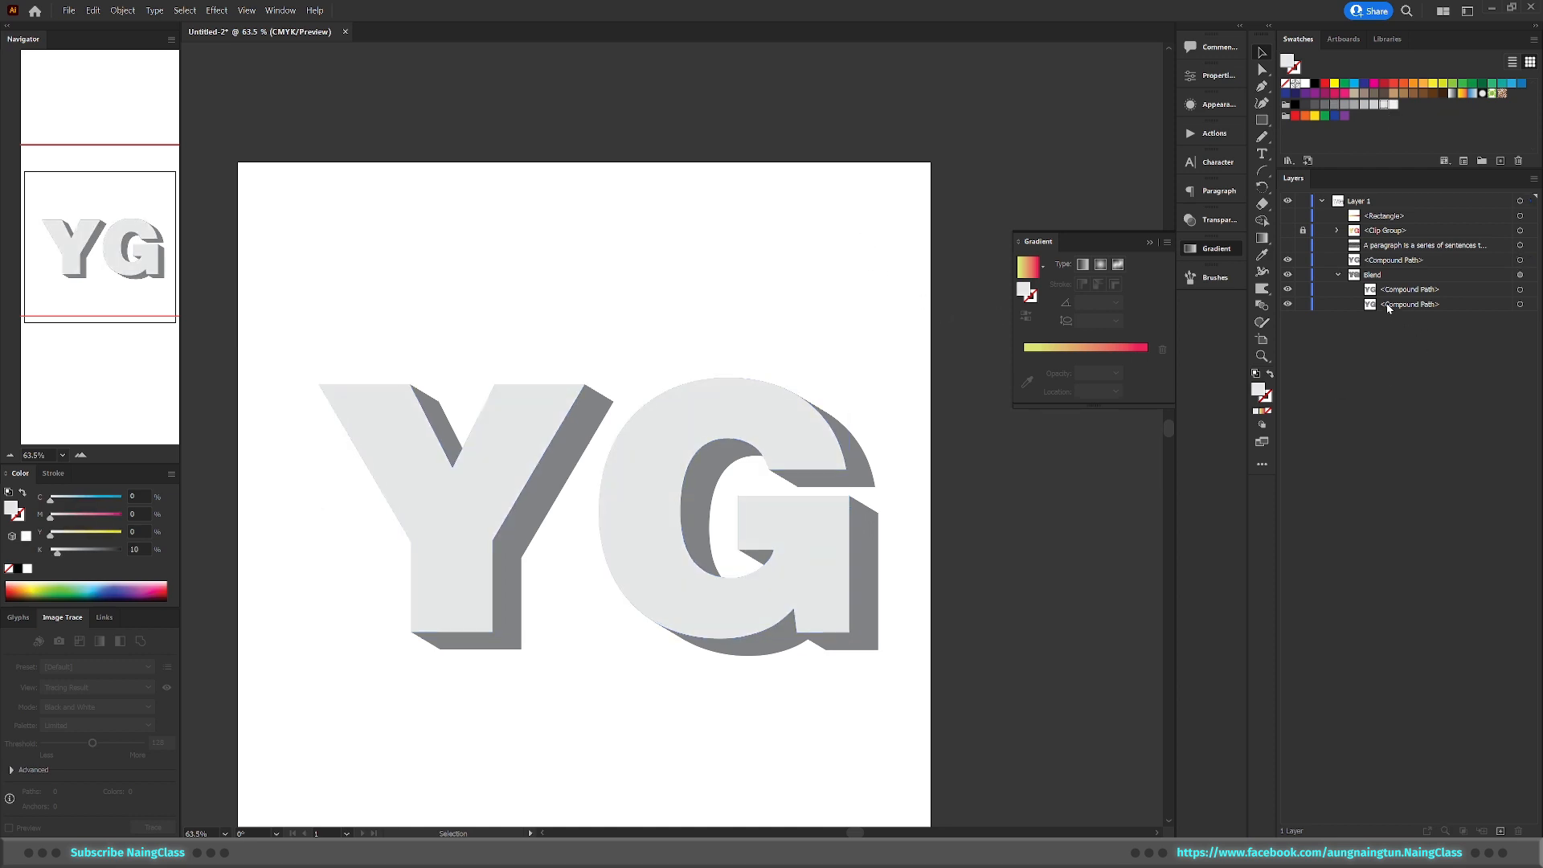
Toggle the visibility of the stacked YG objects to check them, leaving only the gray blend shown
{"action": "left_click", "coordinate": [1287, 259]}
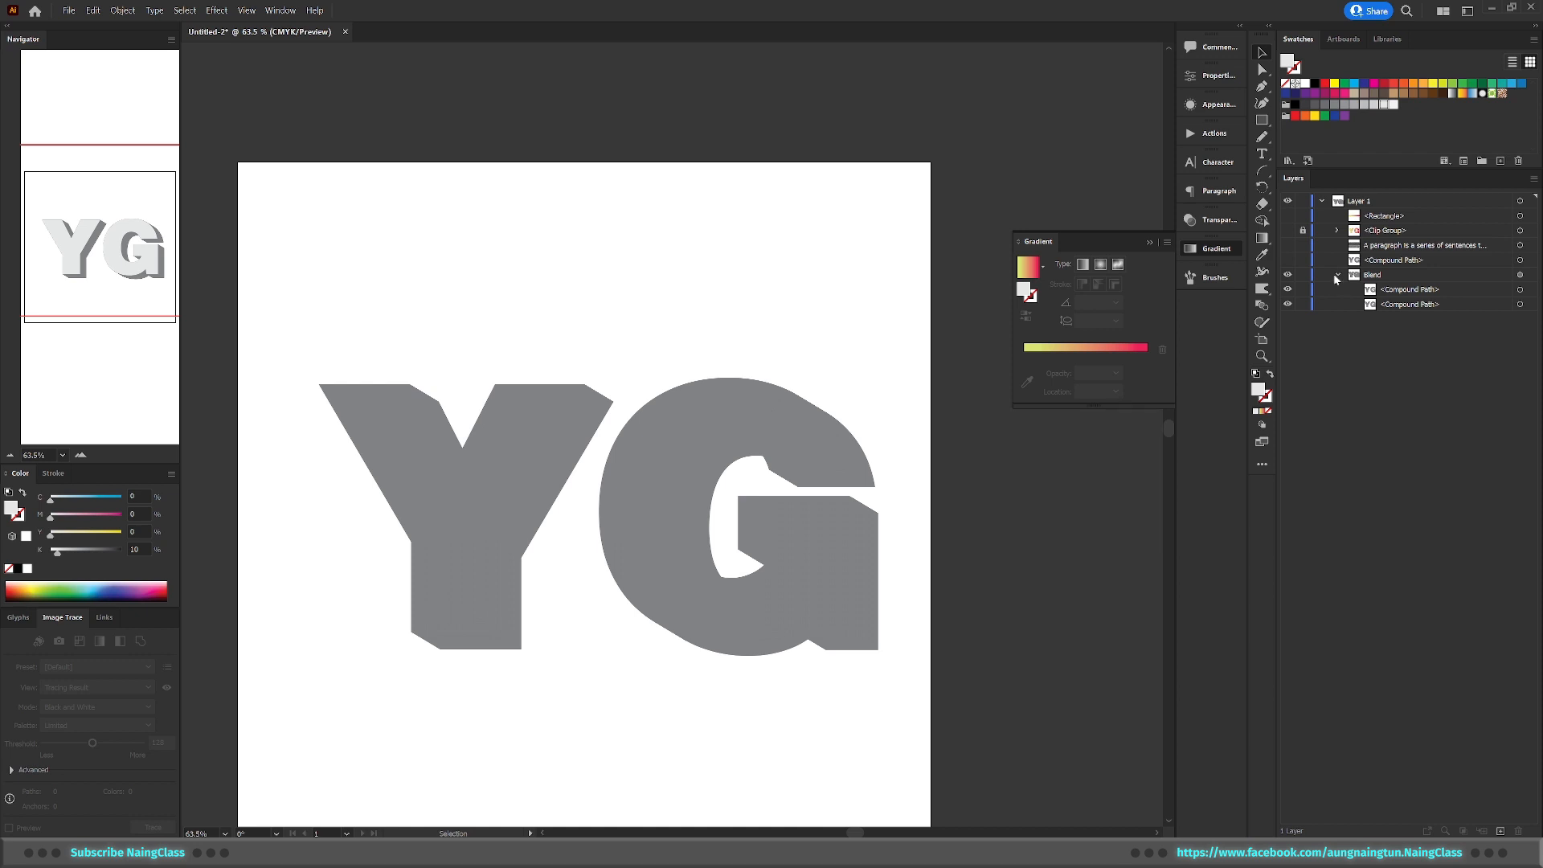
{"action": "left_click", "coordinate": [1337, 275]}
{"action": "left_click", "coordinate": [1288, 275]}
{"action": "left_click", "coordinate": [1288, 274]}
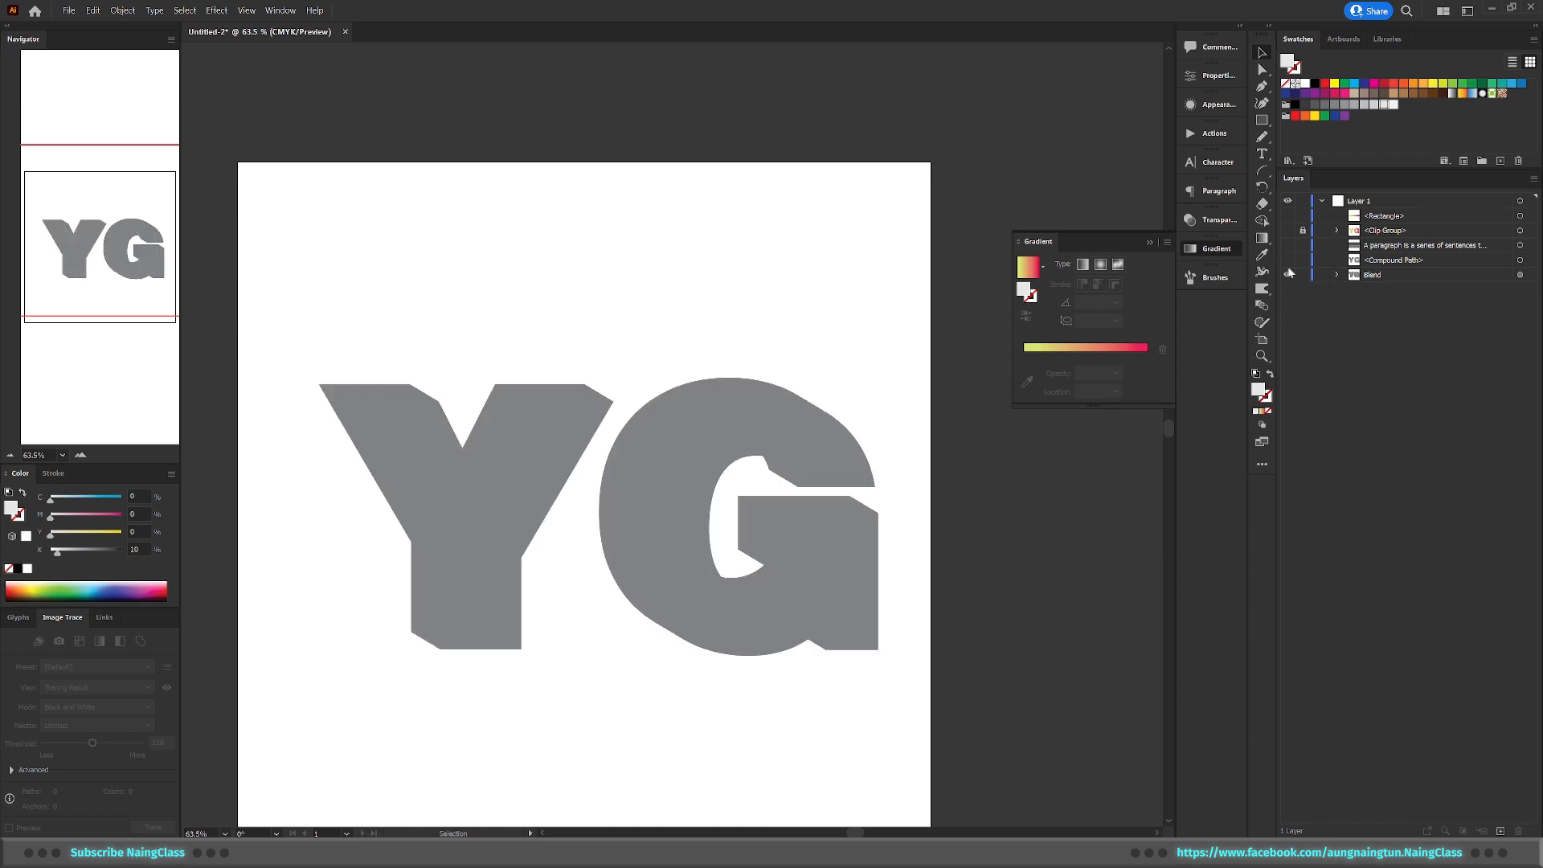
{"action": "left_click", "coordinate": [1288, 260]}
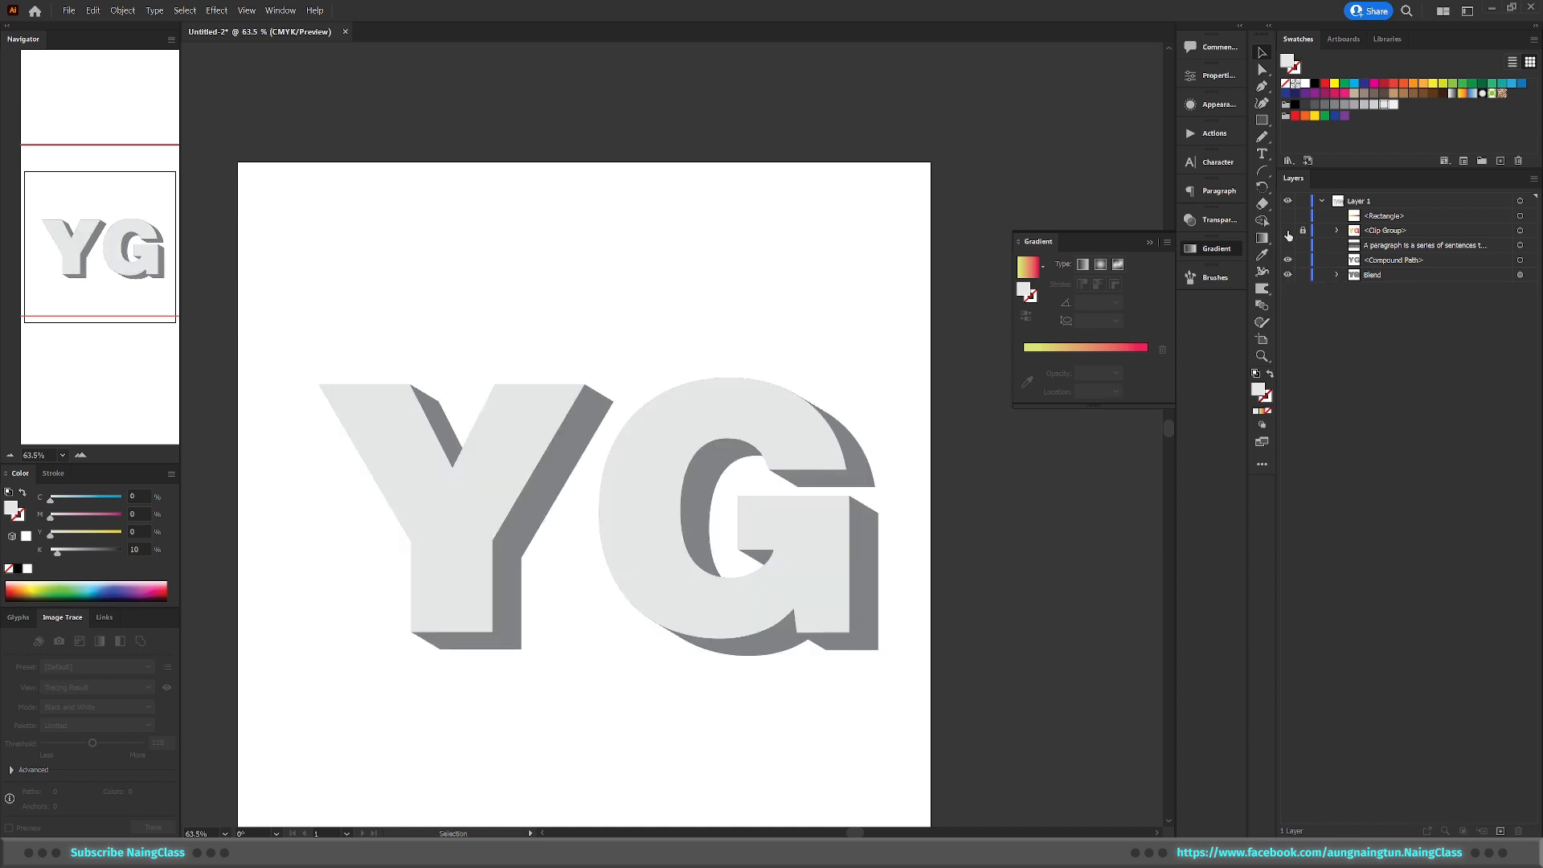
{"action": "left_click", "coordinate": [1288, 230]}
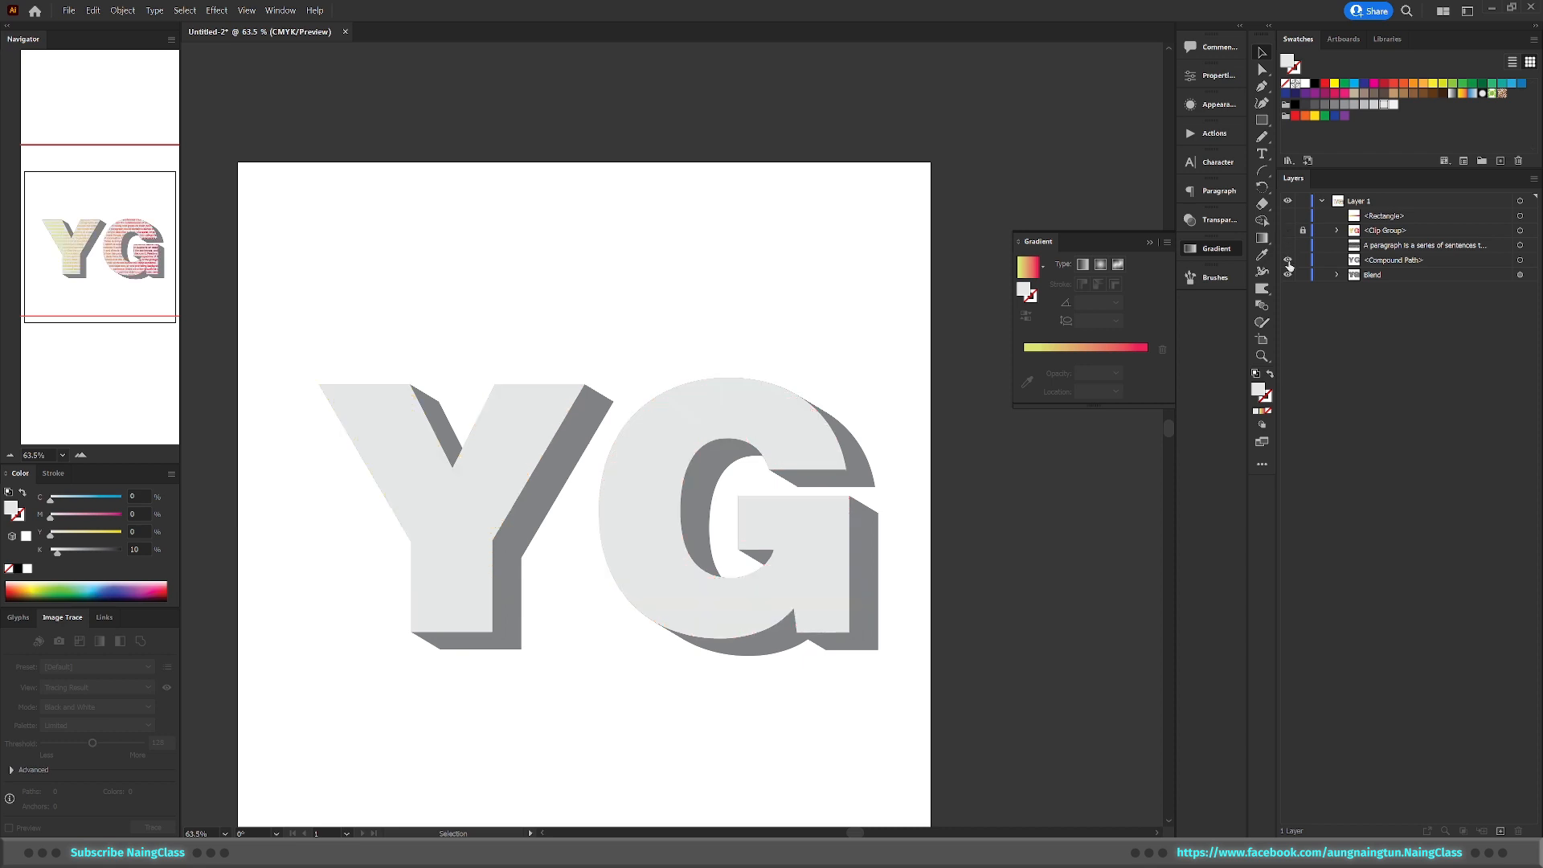
{"action": "left_click", "coordinate": [1287, 260]}
Expand the YG blend with the Object and Fill options enabled
{"action": "left_click", "coordinate": [1519, 275]}
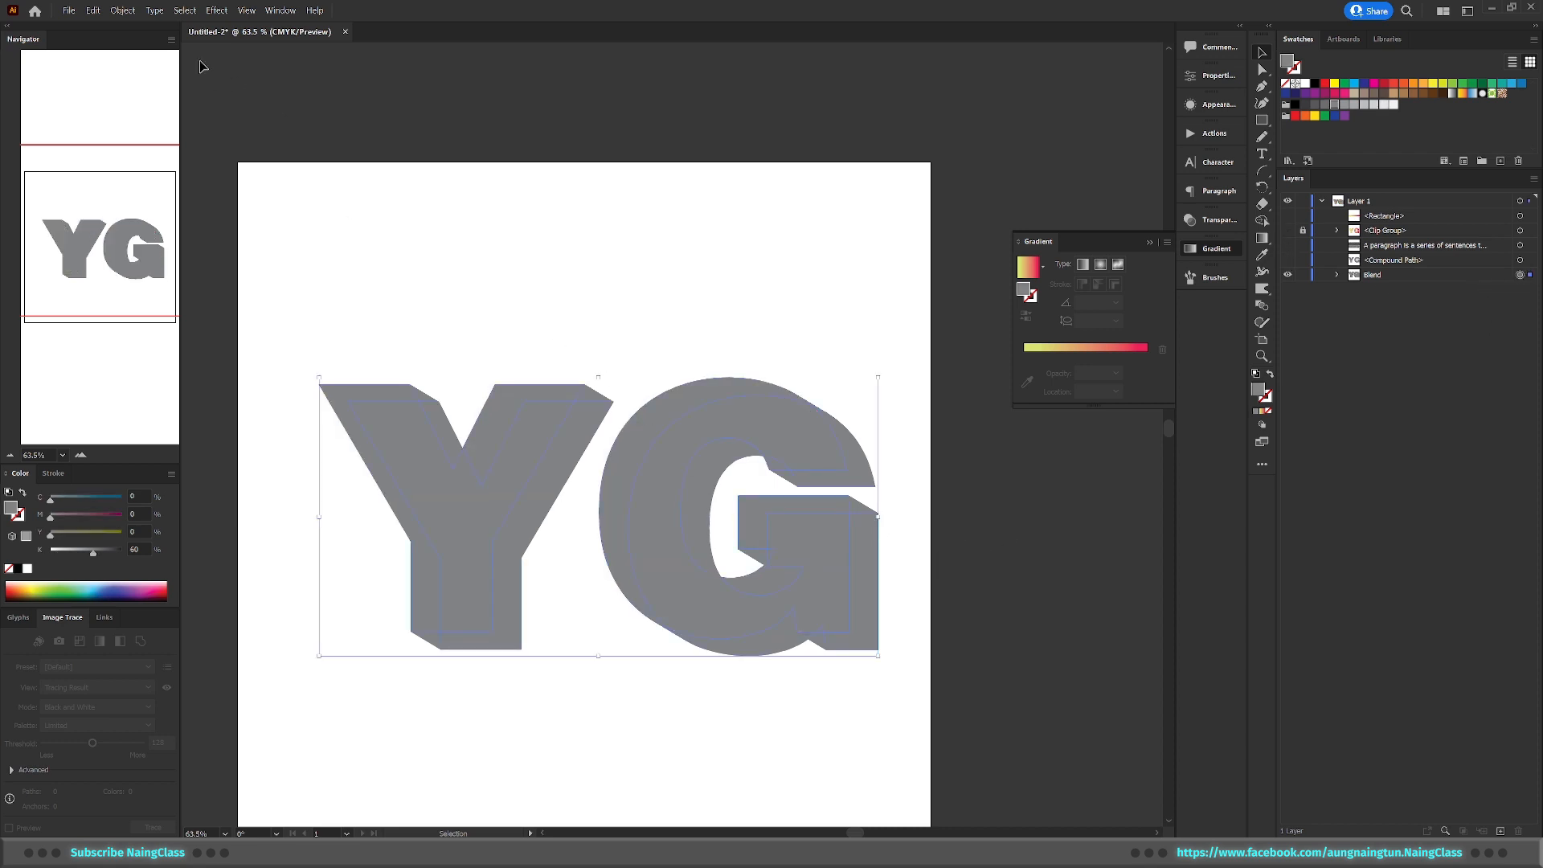
{"action": "left_click", "coordinate": [121, 11]}
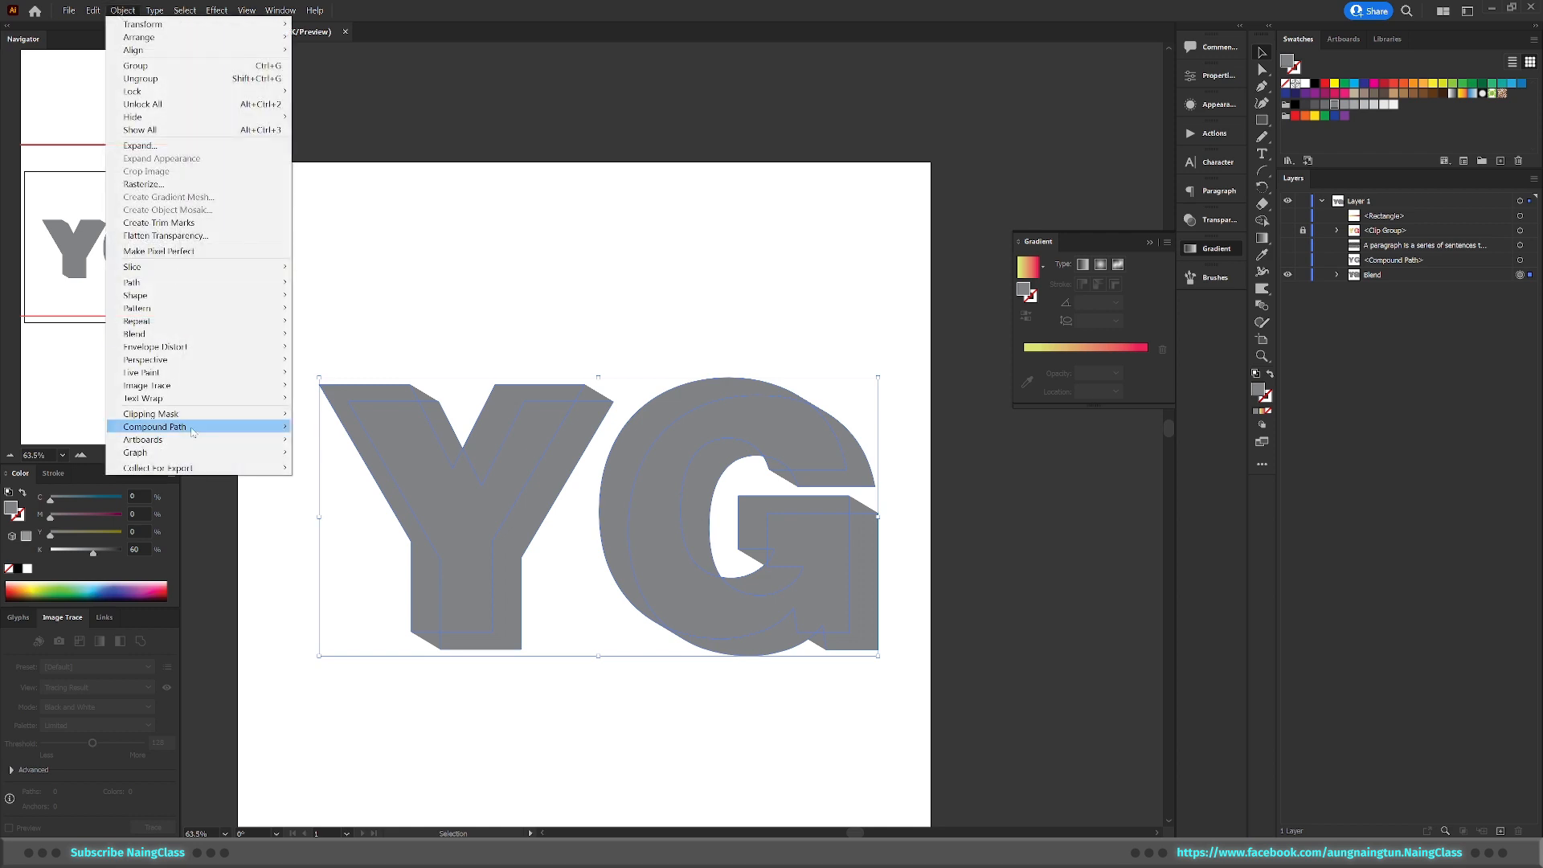
{"action": "left_click", "coordinate": [153, 146]}
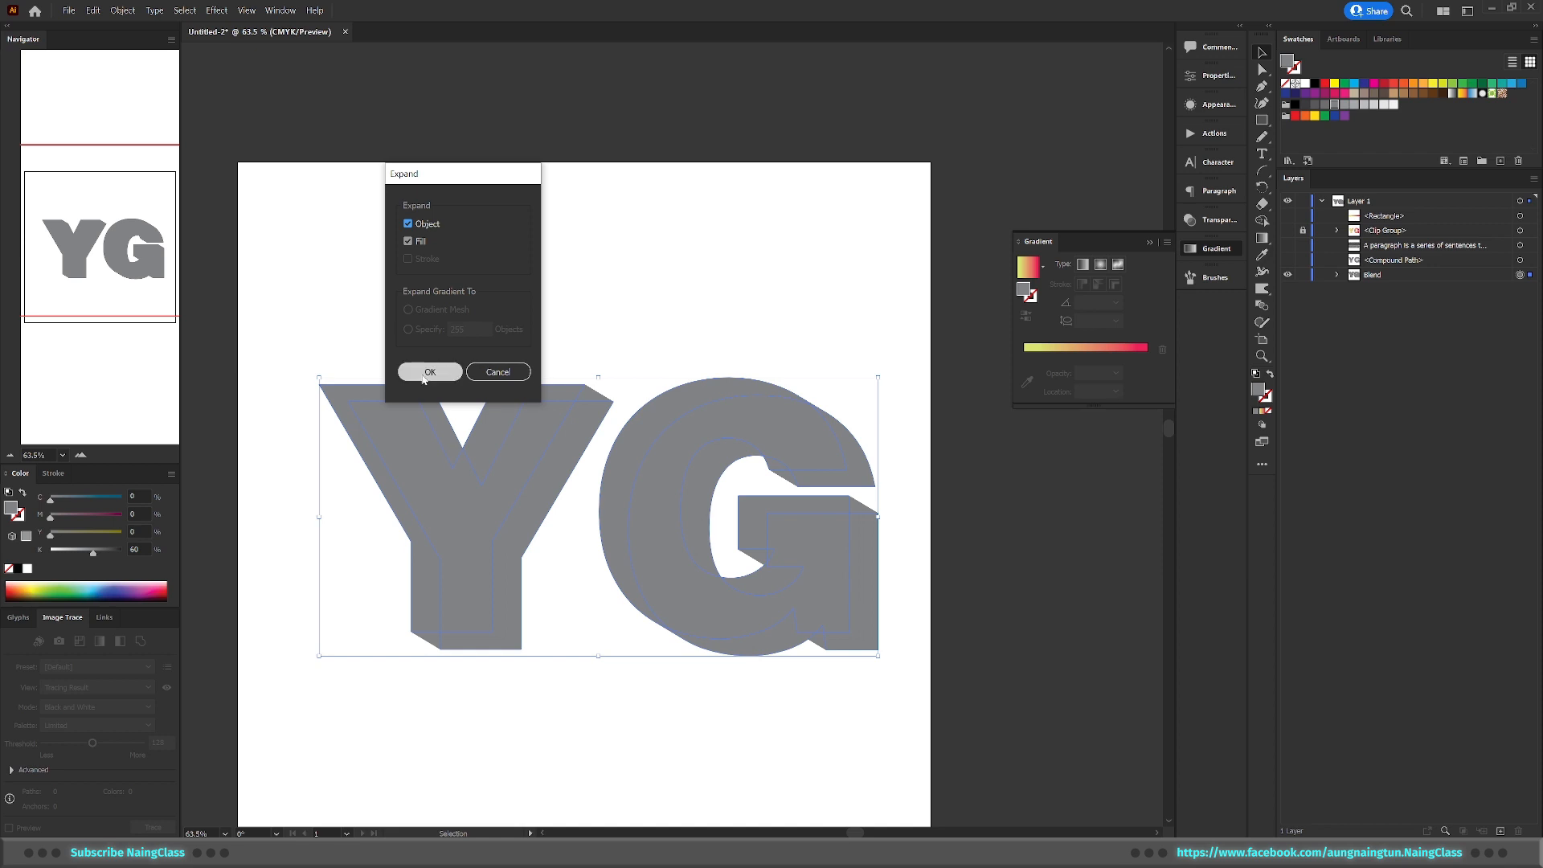
{"action": "left_click", "coordinate": [430, 371]}
Make the expanded YG blend group into a single compound path
{"action": "key", "text": "z"}
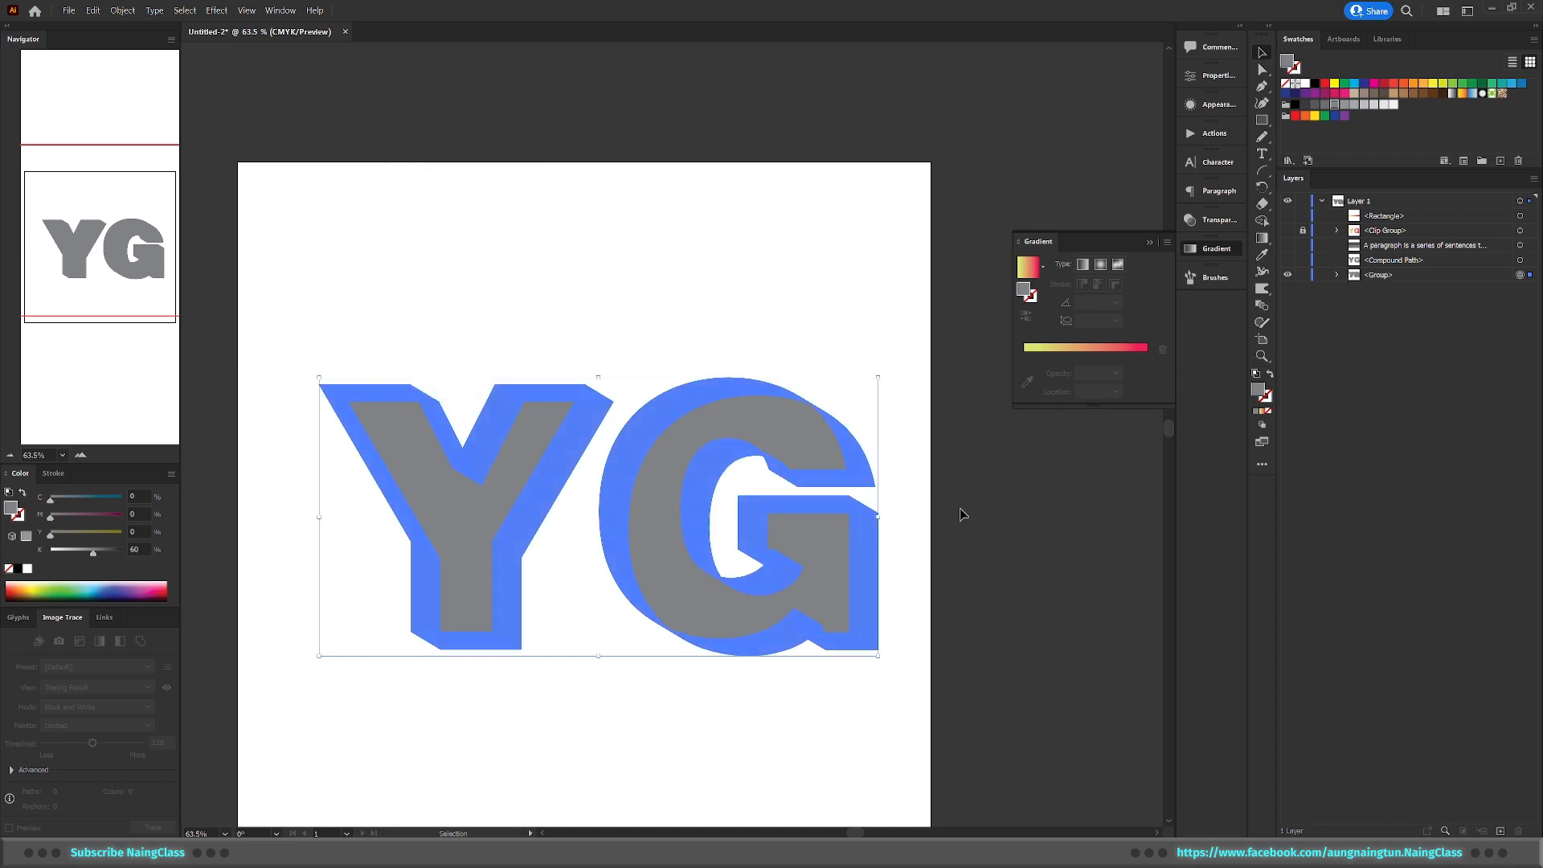
{"action": "left_click_drag", "start_coordinate": [835, 454], "coordinate": [1122, 515]}
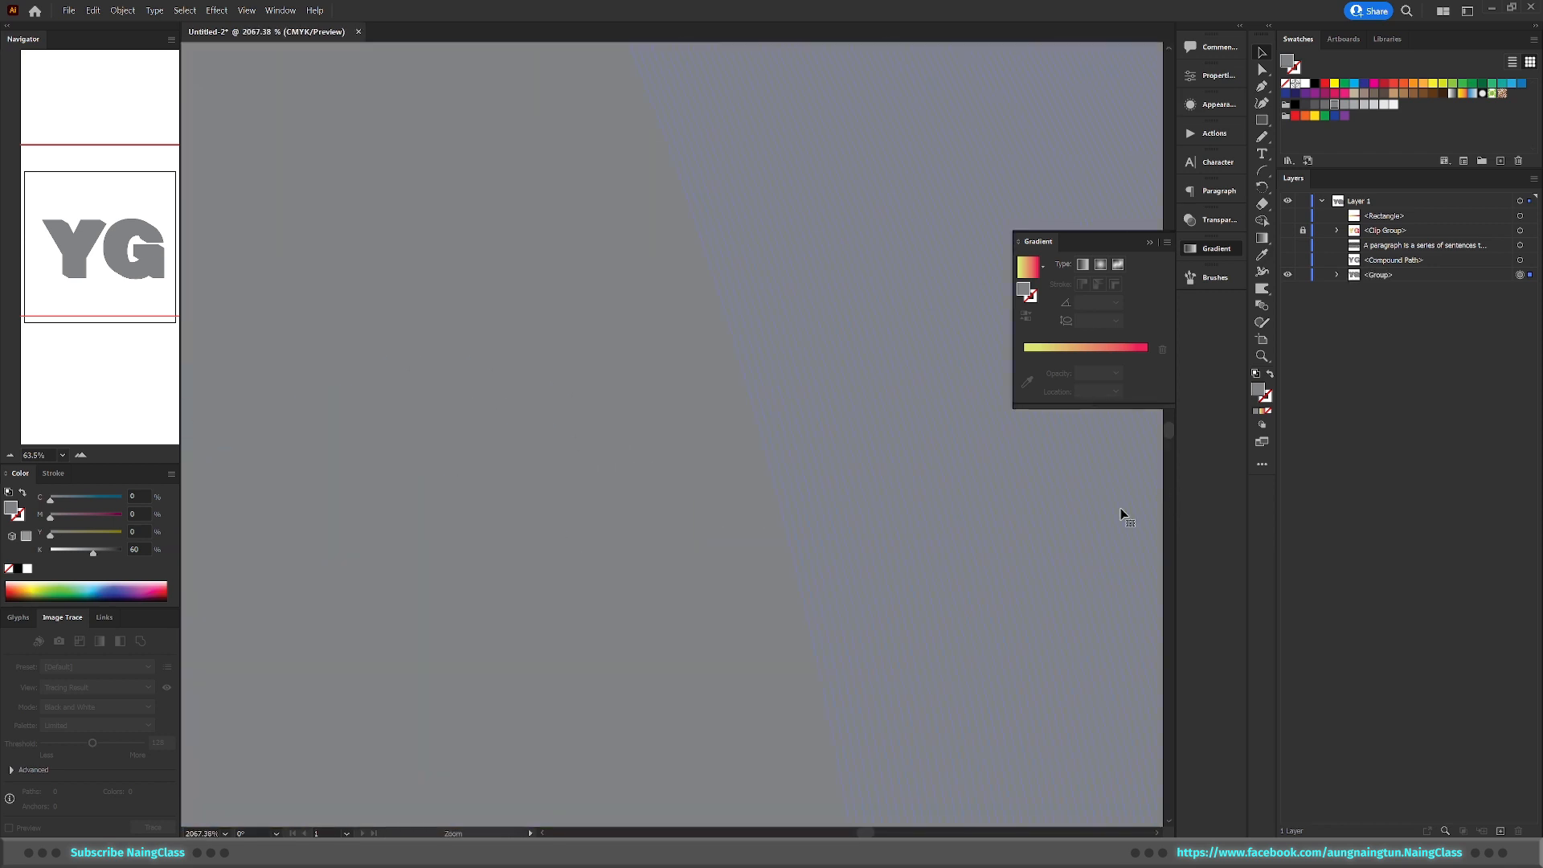
{"action": "left_click_drag", "start_coordinate": [807, 522], "coordinate": [506, 603]}
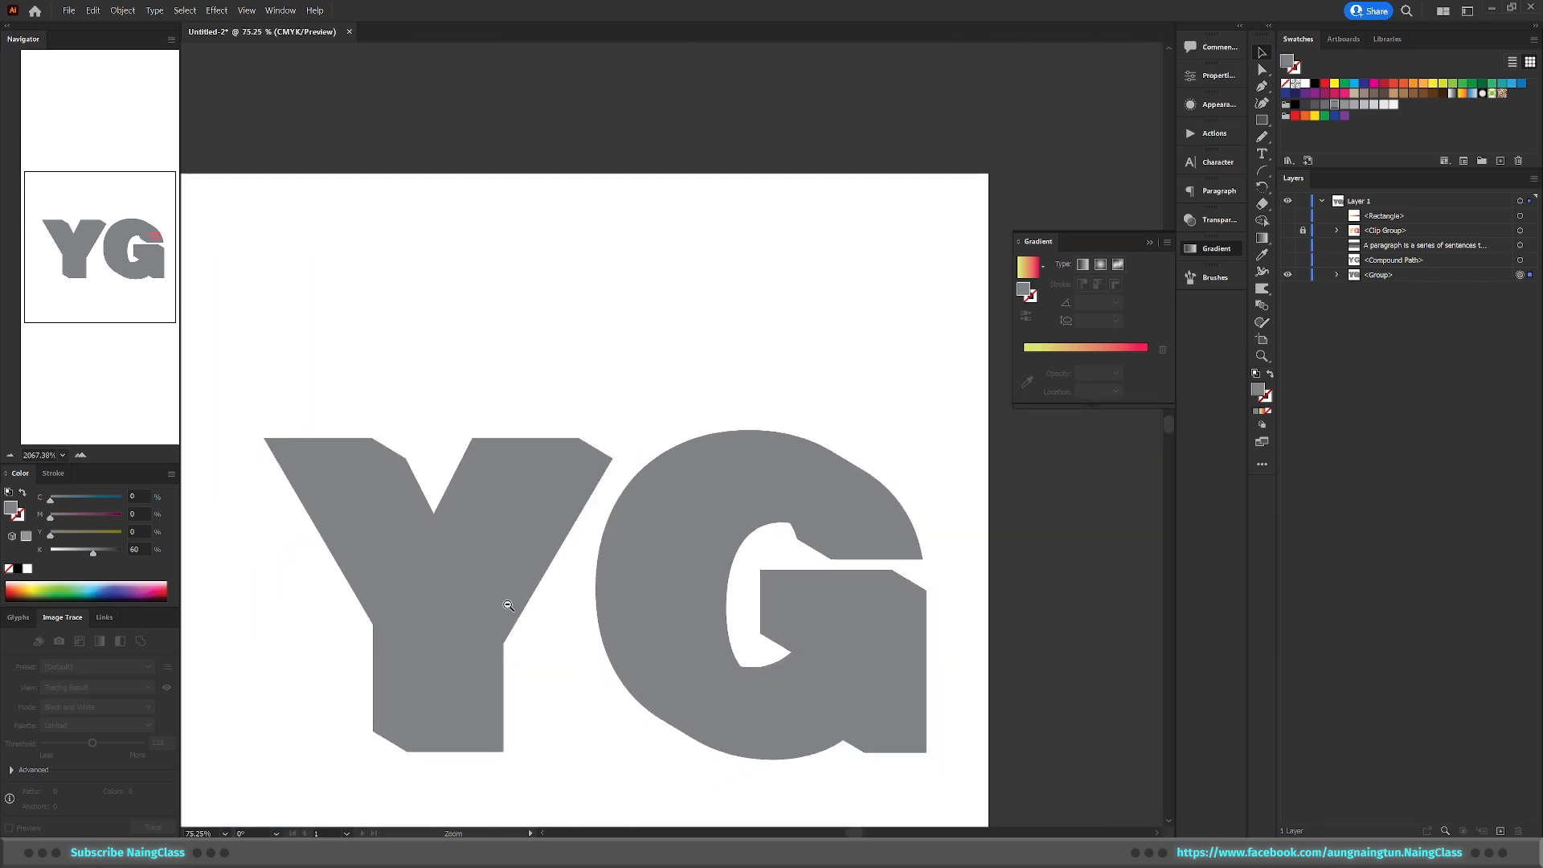
{"action": "key", "text": "v"}
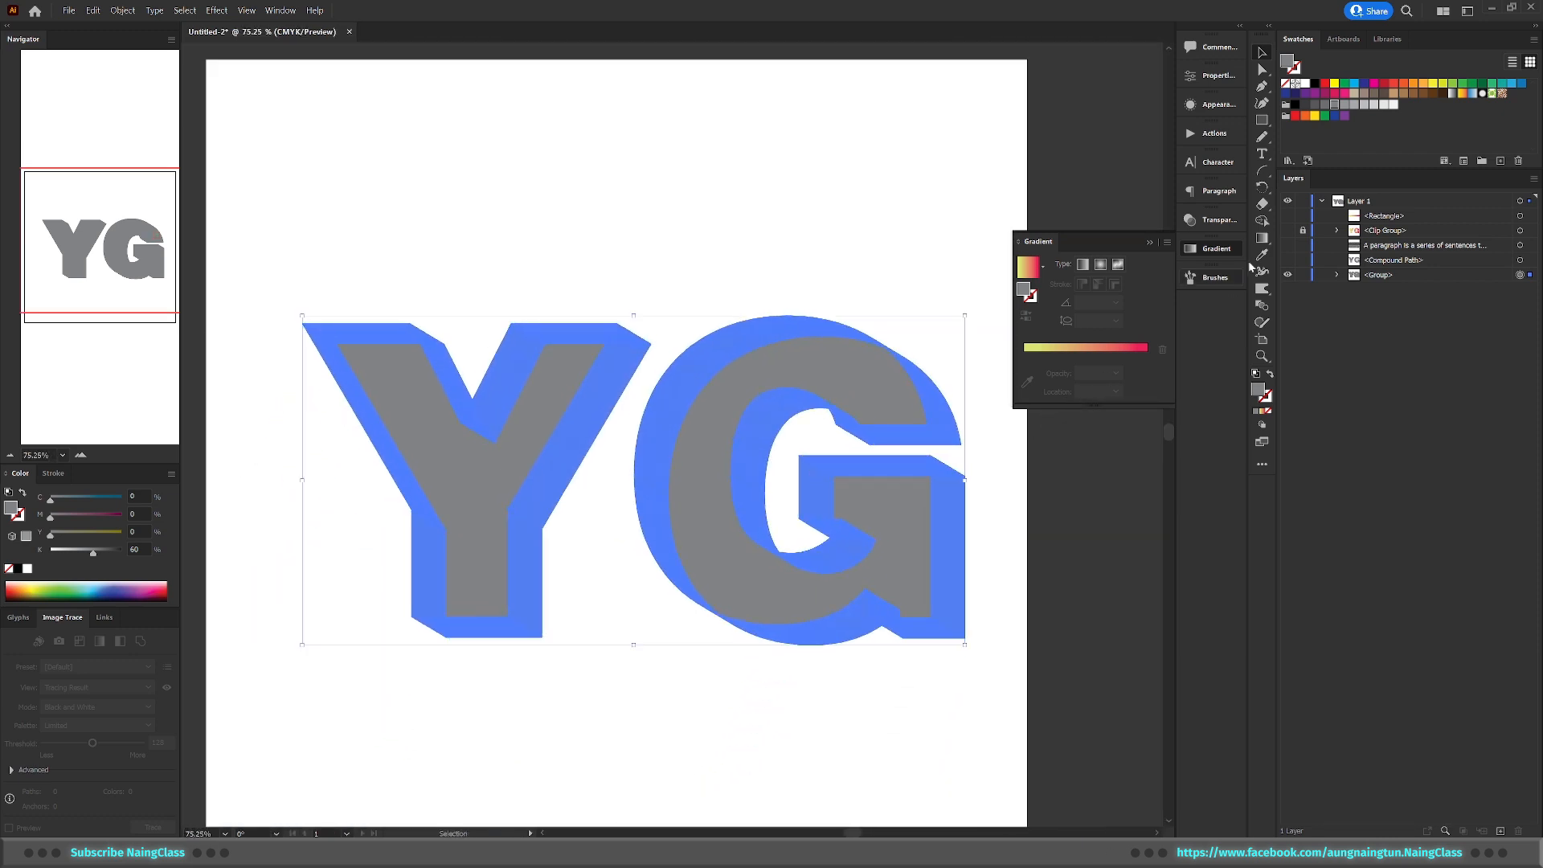
{"action": "left_click", "coordinate": [123, 10]}
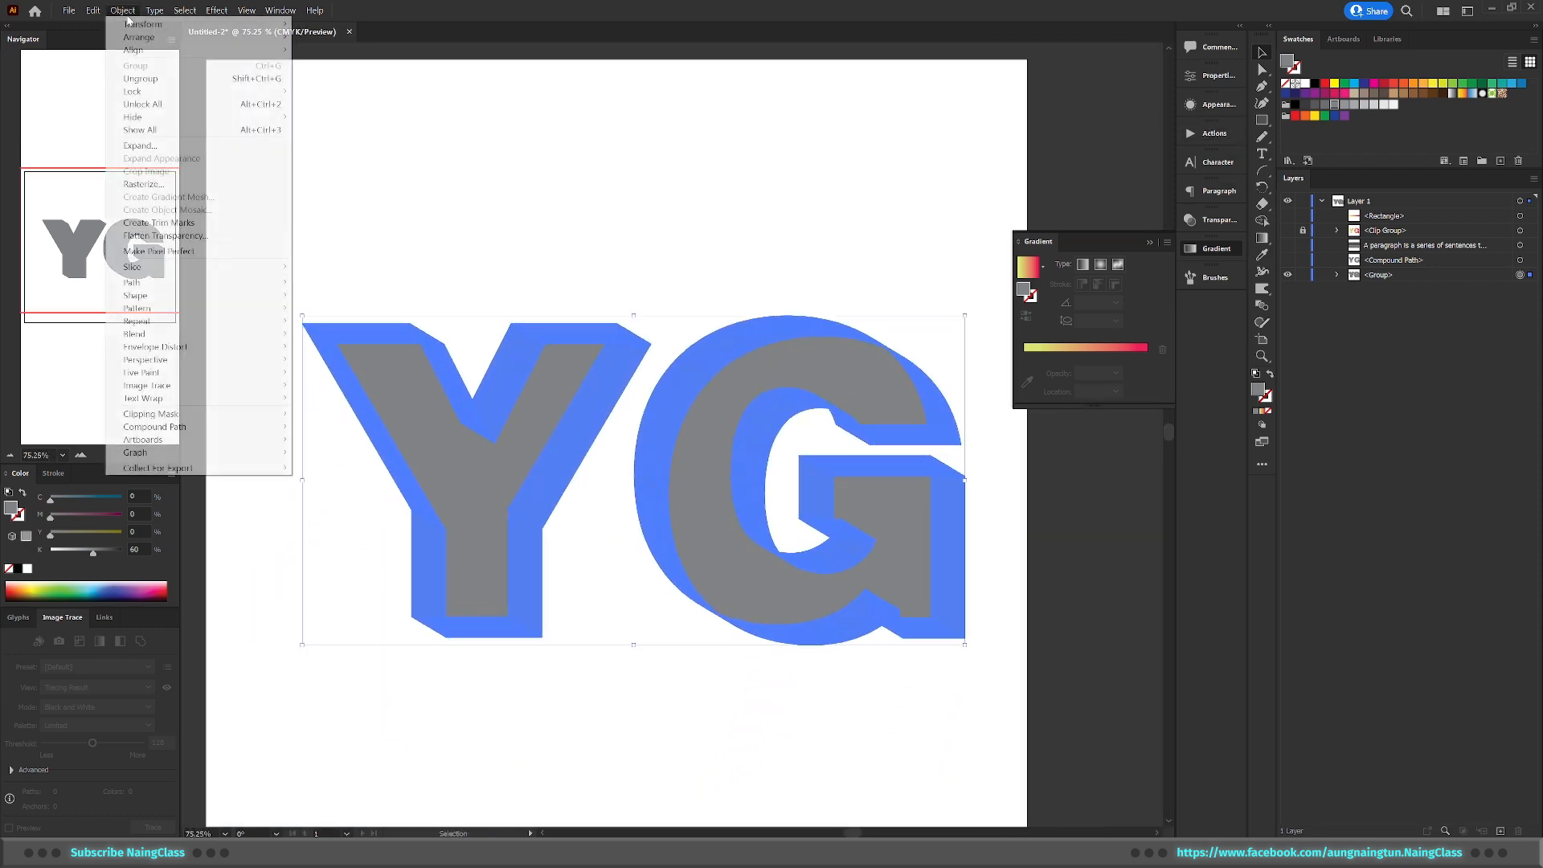
{"action": "mouse_move", "coordinate": [233, 427]}
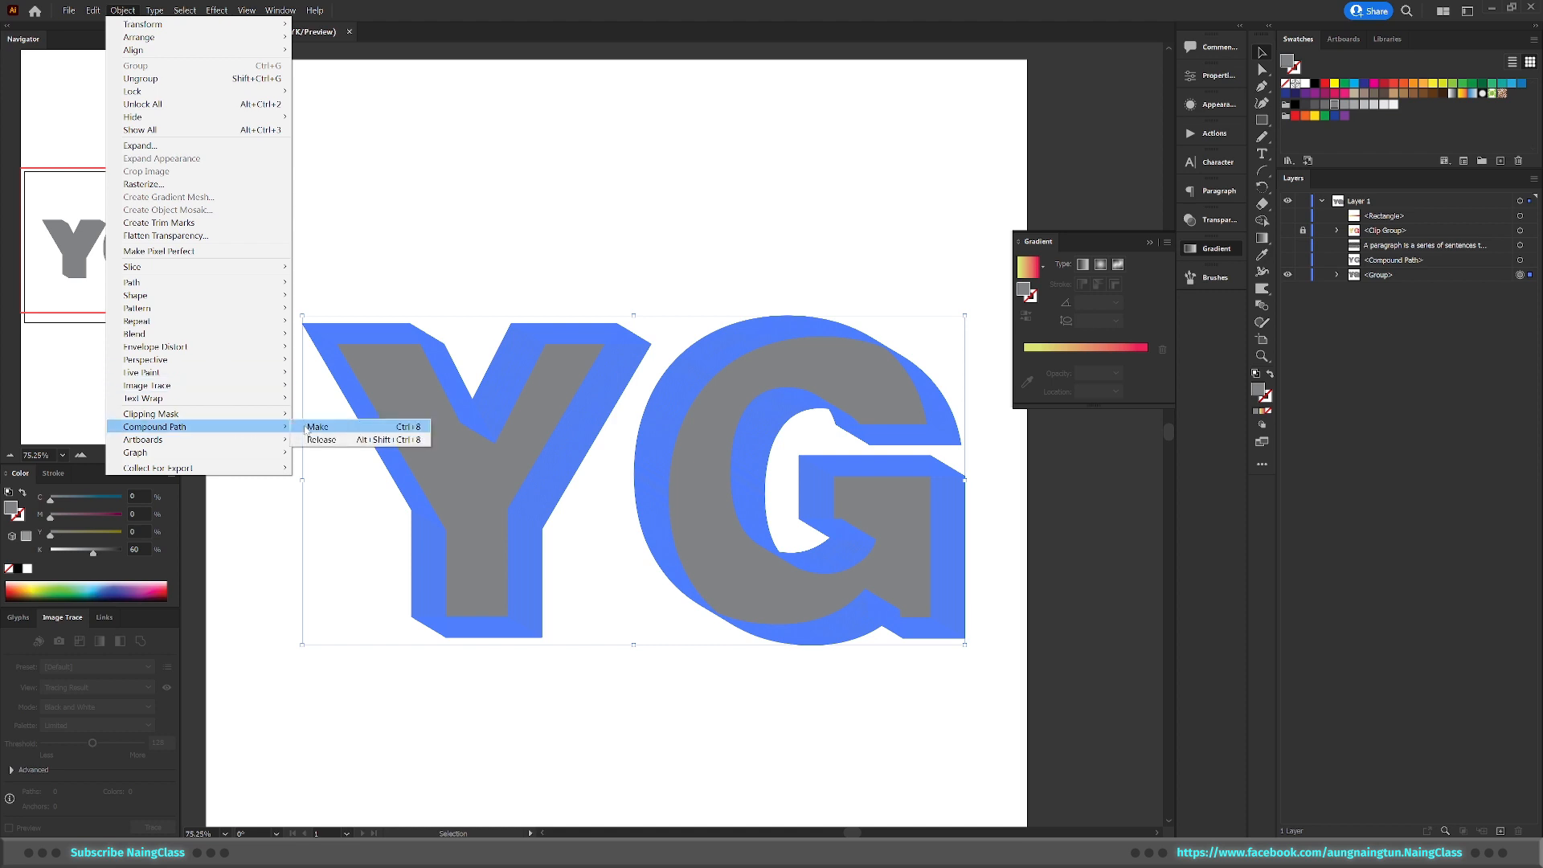
{"action": "left_click", "coordinate": [319, 427]}
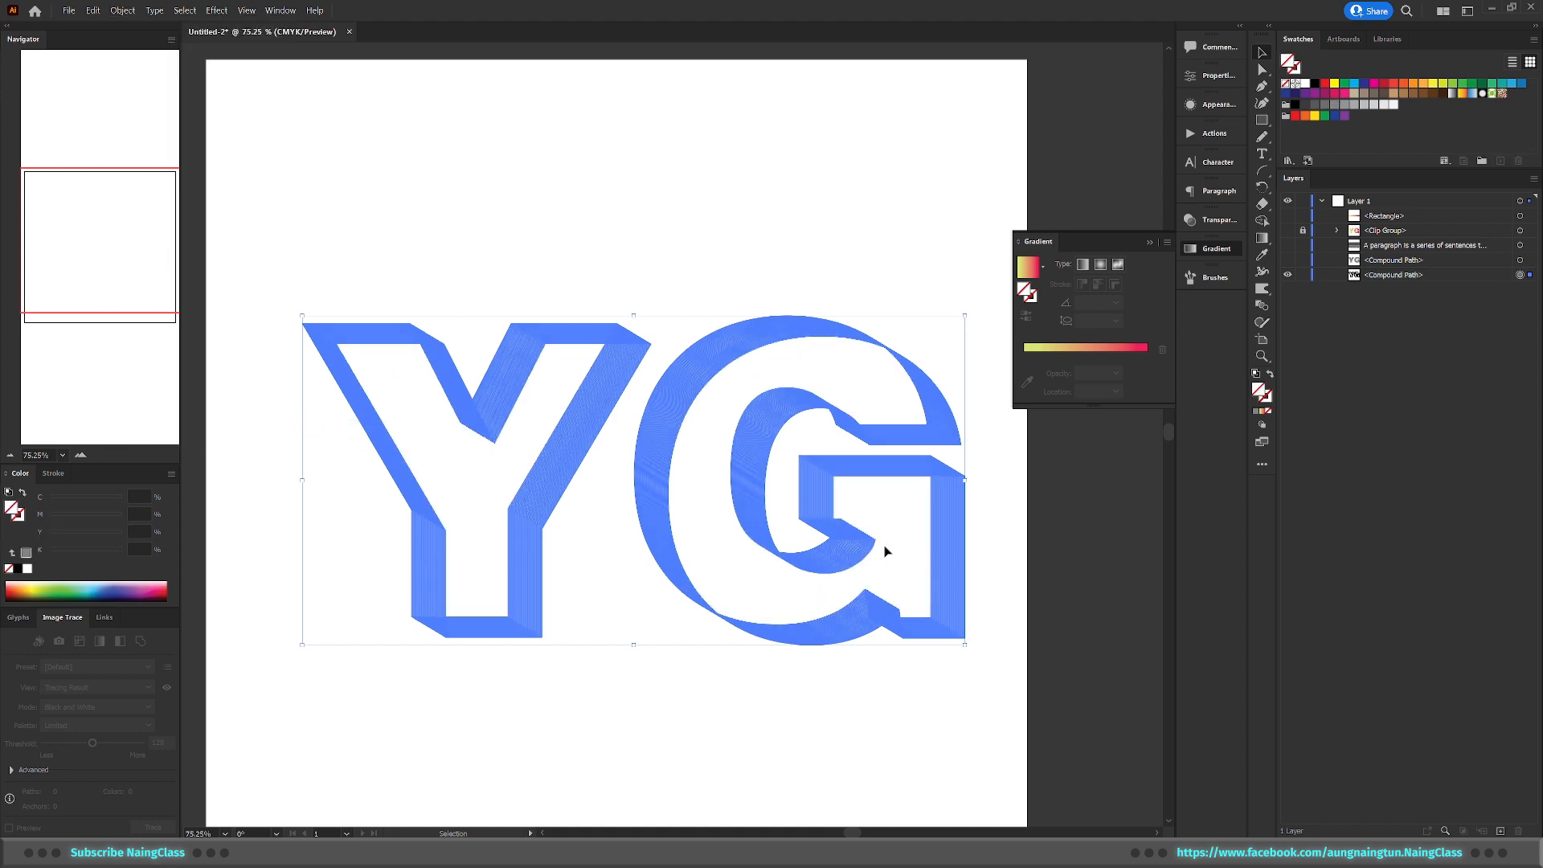
Fill the YG compound path with dark blue, hex 0202aa
{"action": "left_click_drag", "start_coordinate": [971, 523], "coordinate": [937, 484]}
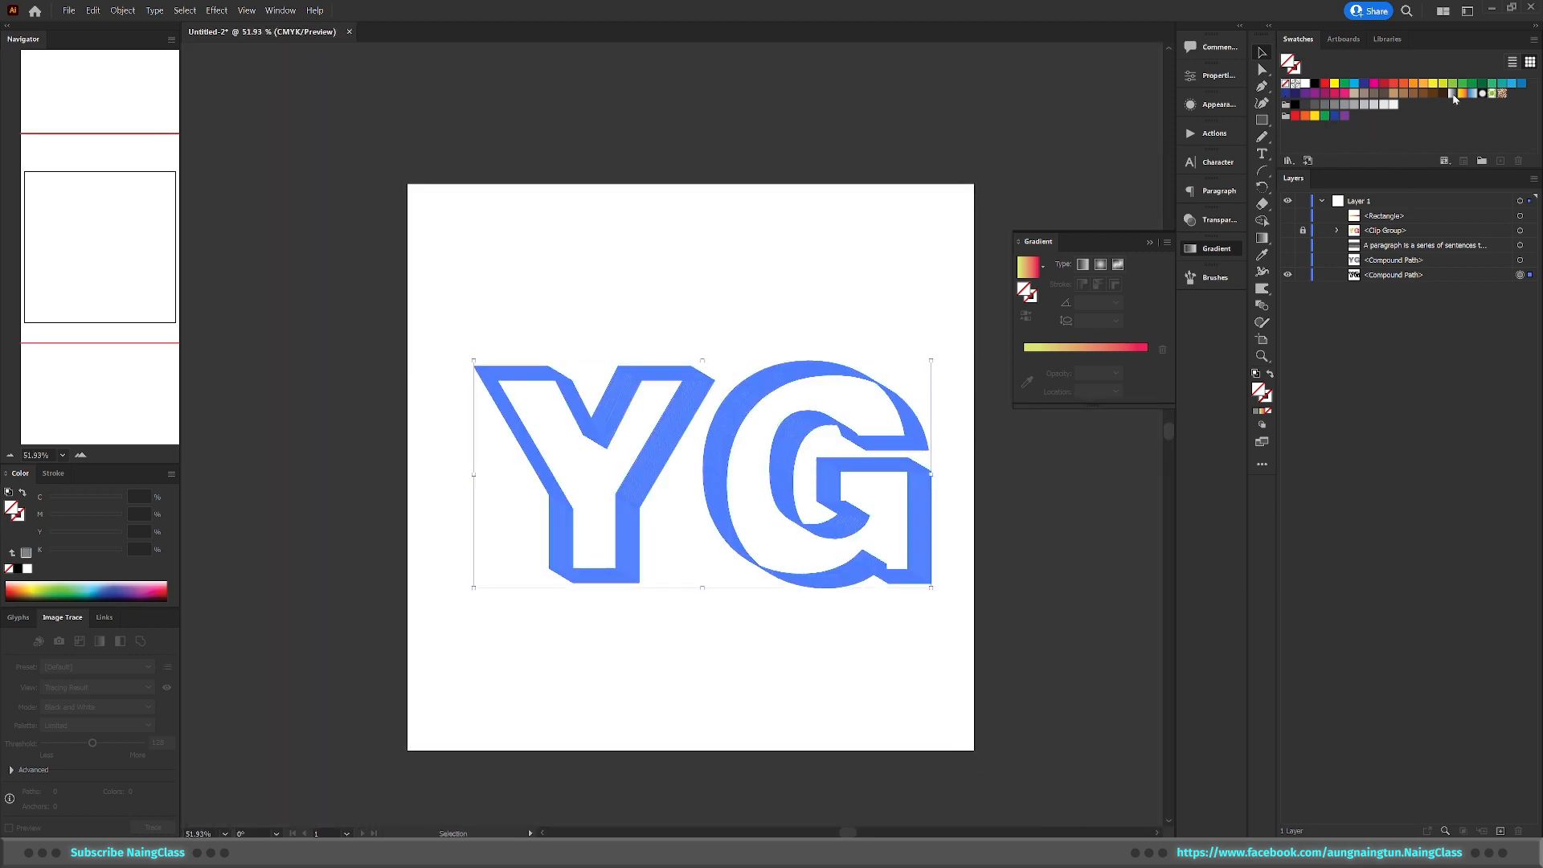
{"action": "left_click_drag", "start_coordinate": [1519, 84], "coordinate": [1259, 391]}
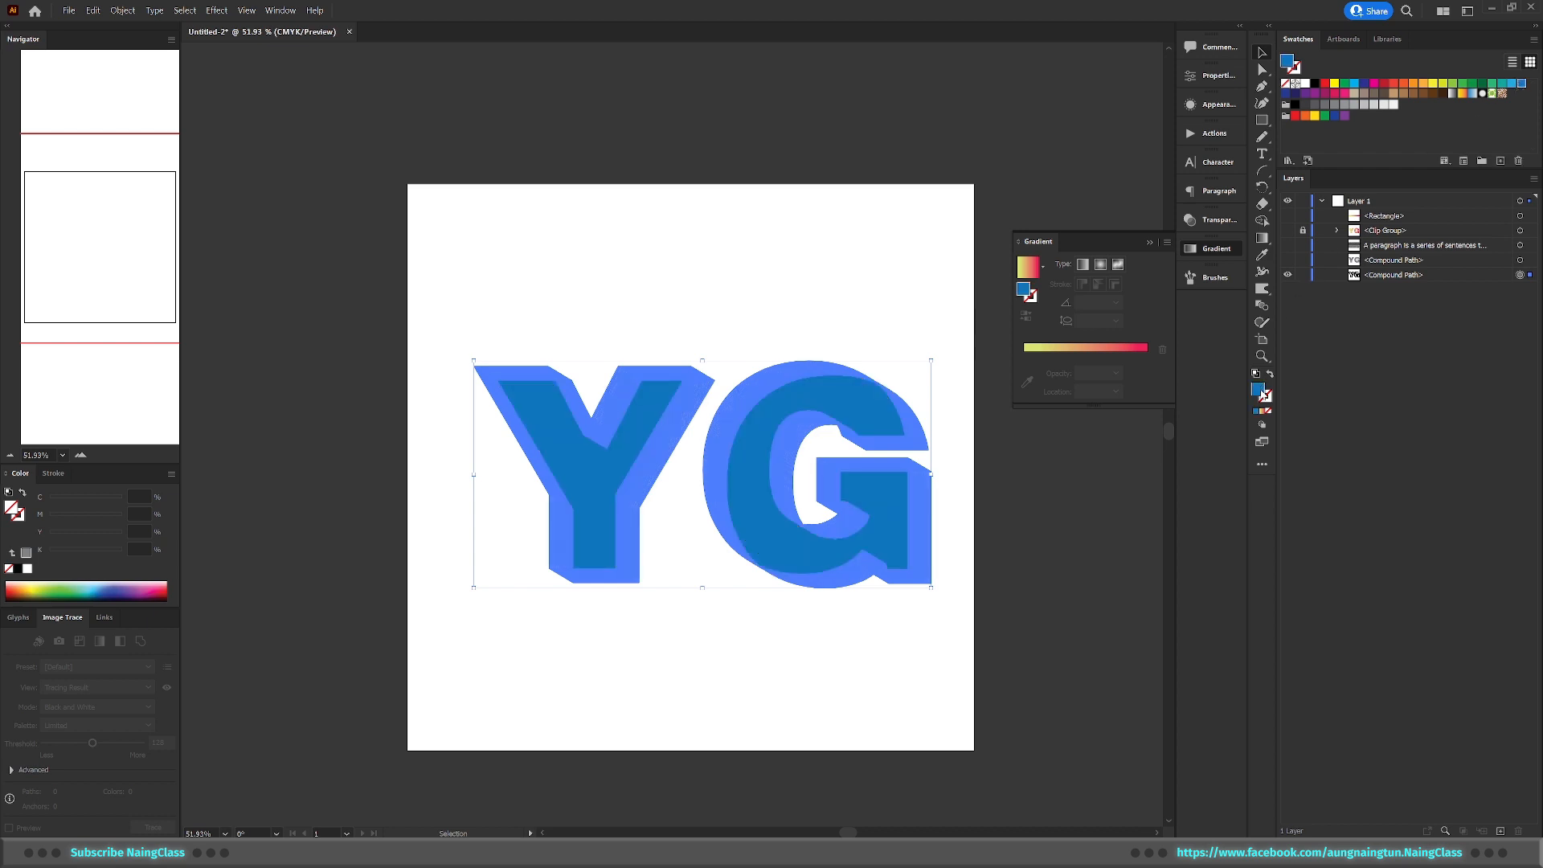
{"action": "double_click", "coordinate": [1264, 394]}
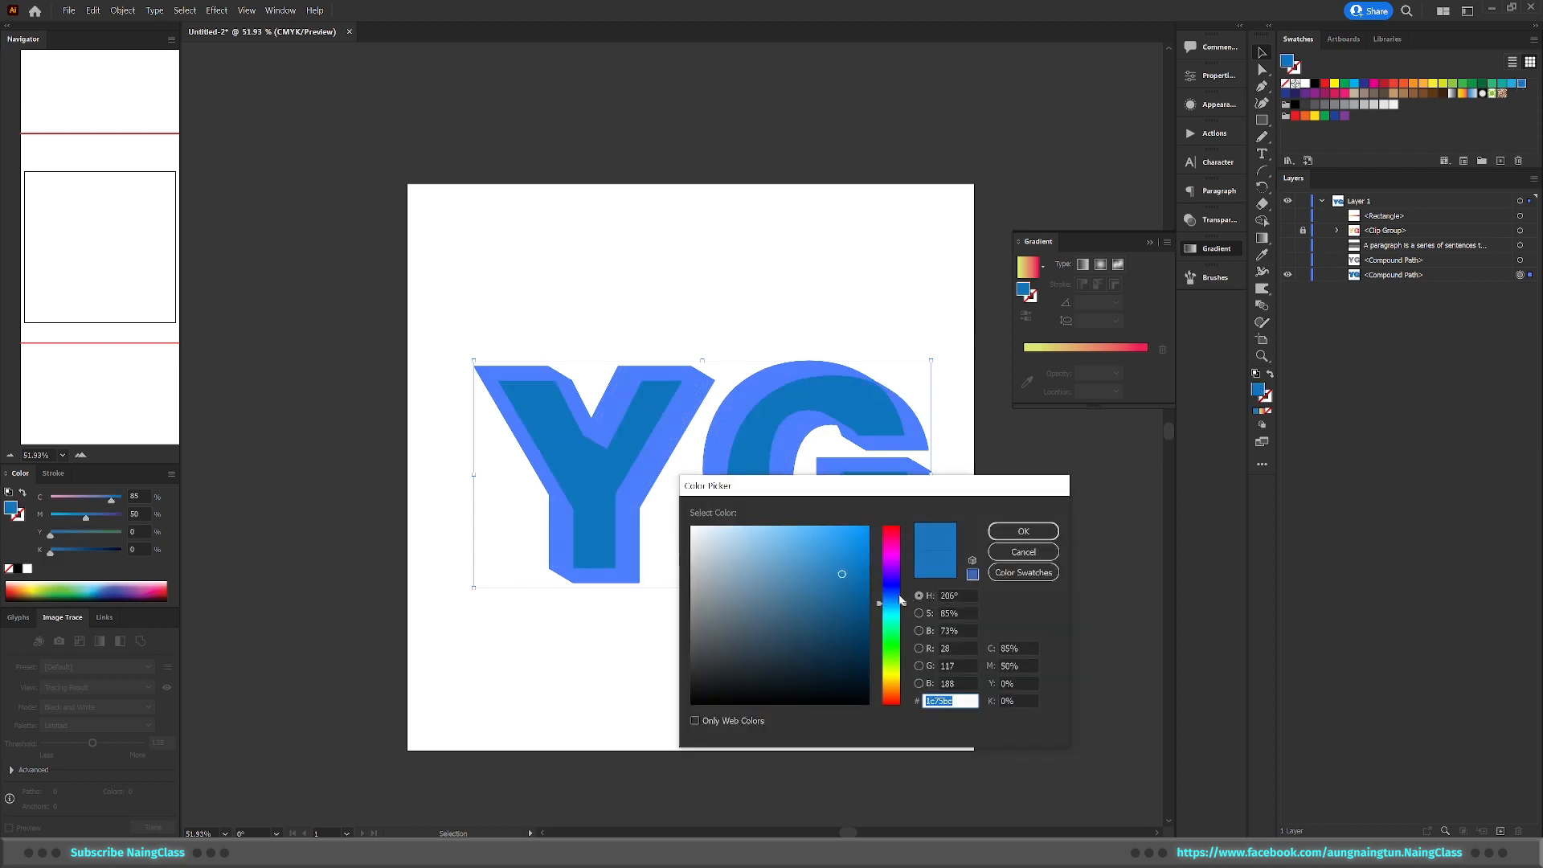
{"action": "left_click_drag", "start_coordinate": [893, 603], "coordinate": [884, 591]}
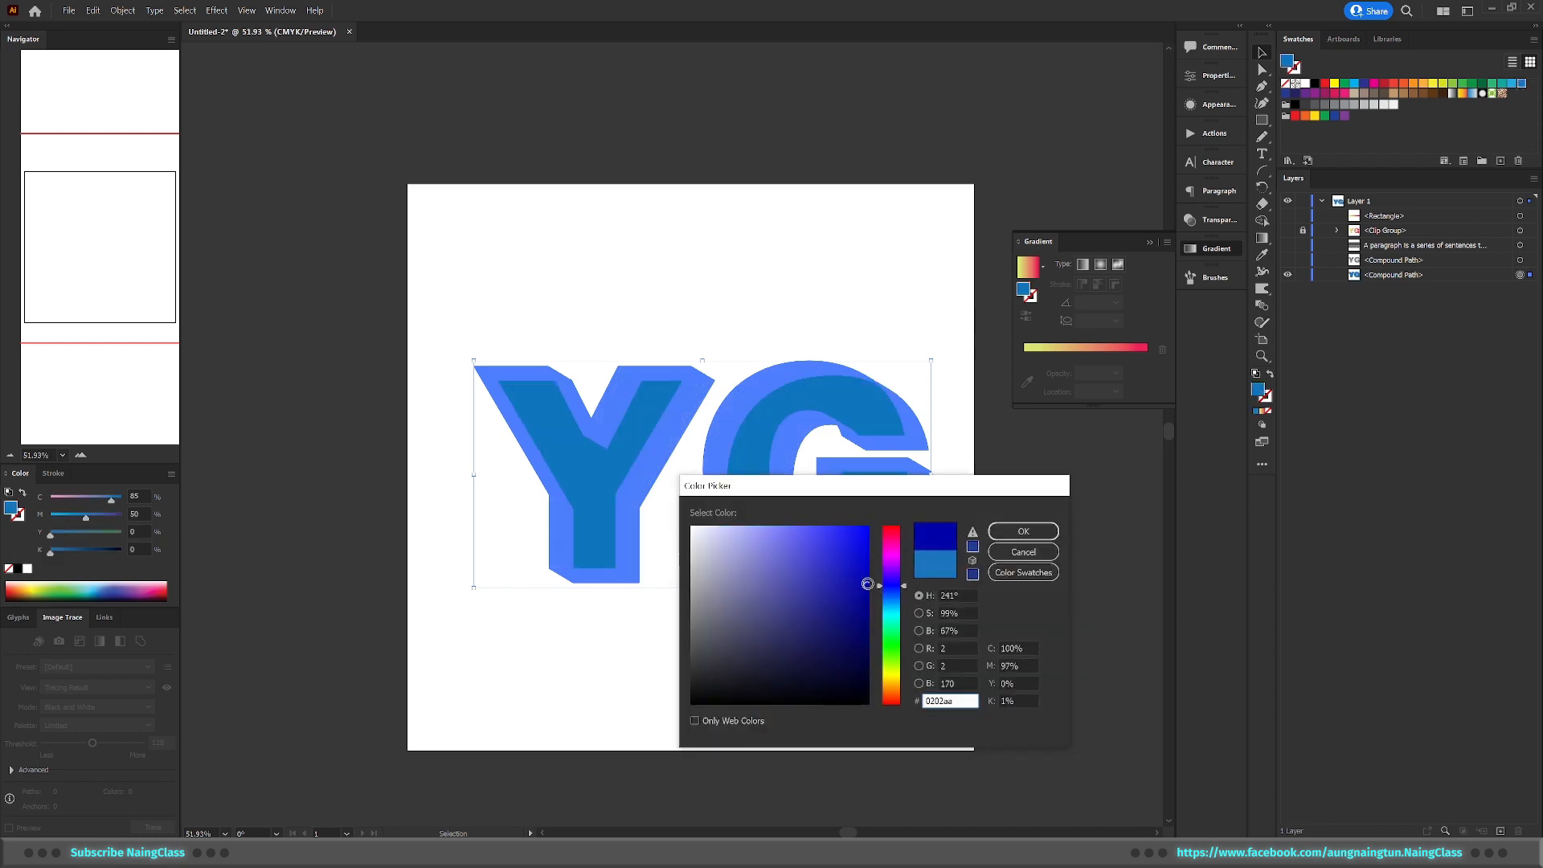
{"action": "left_click", "coordinate": [1037, 535]}
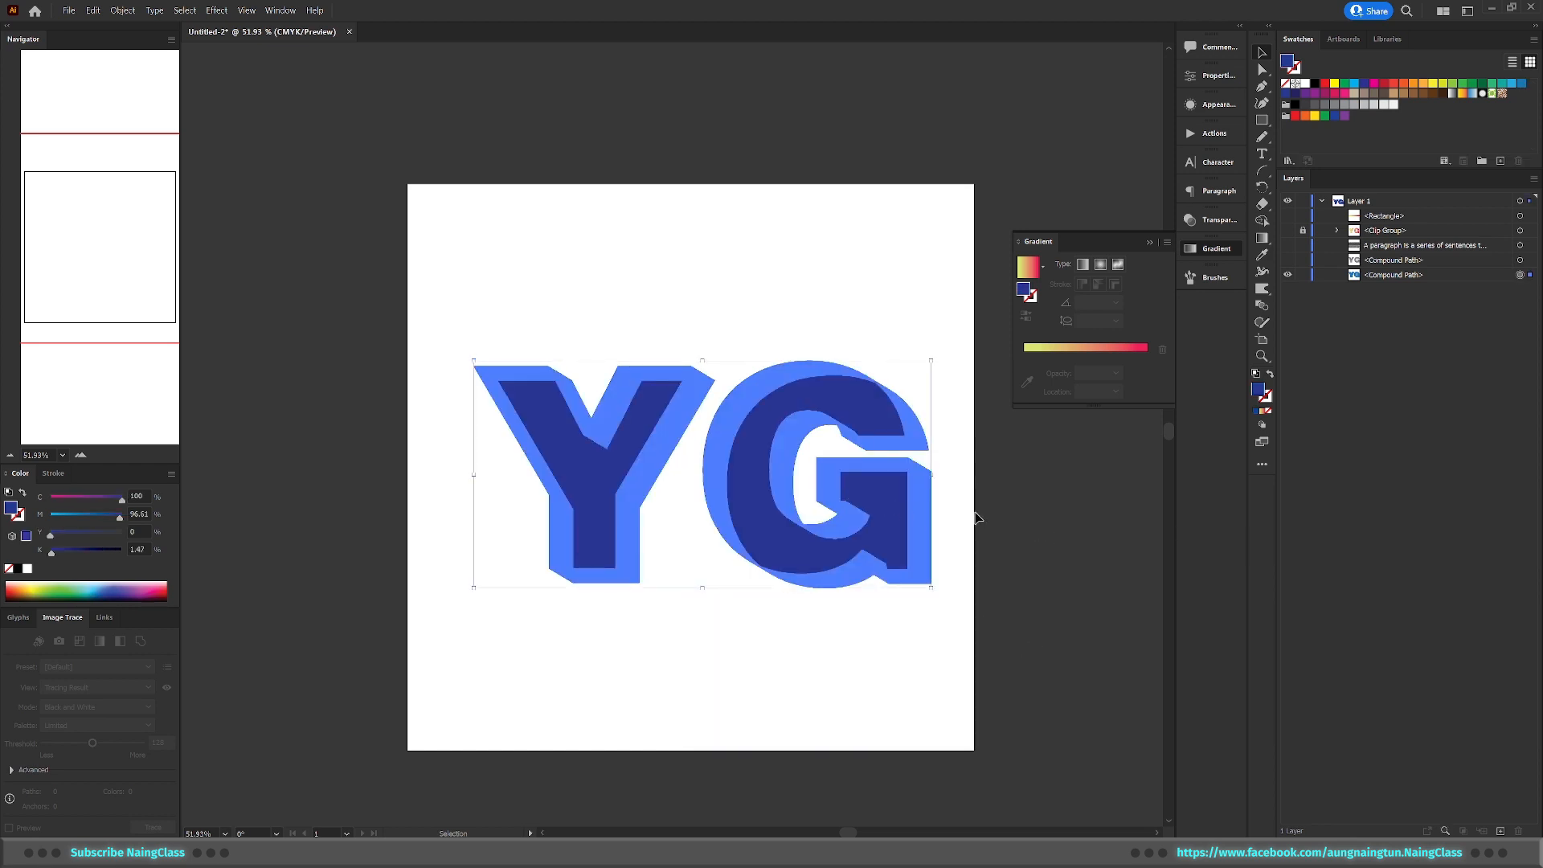
Merge the overlapping blend shapes of the blue YG compound path with the Pathfinder Unite operation
{"action": "scroll", "coordinate": [918, 480], "scroll_direction": "up", "scroll_amount": 5}
{"action": "left_click", "coordinate": [1212, 75]}
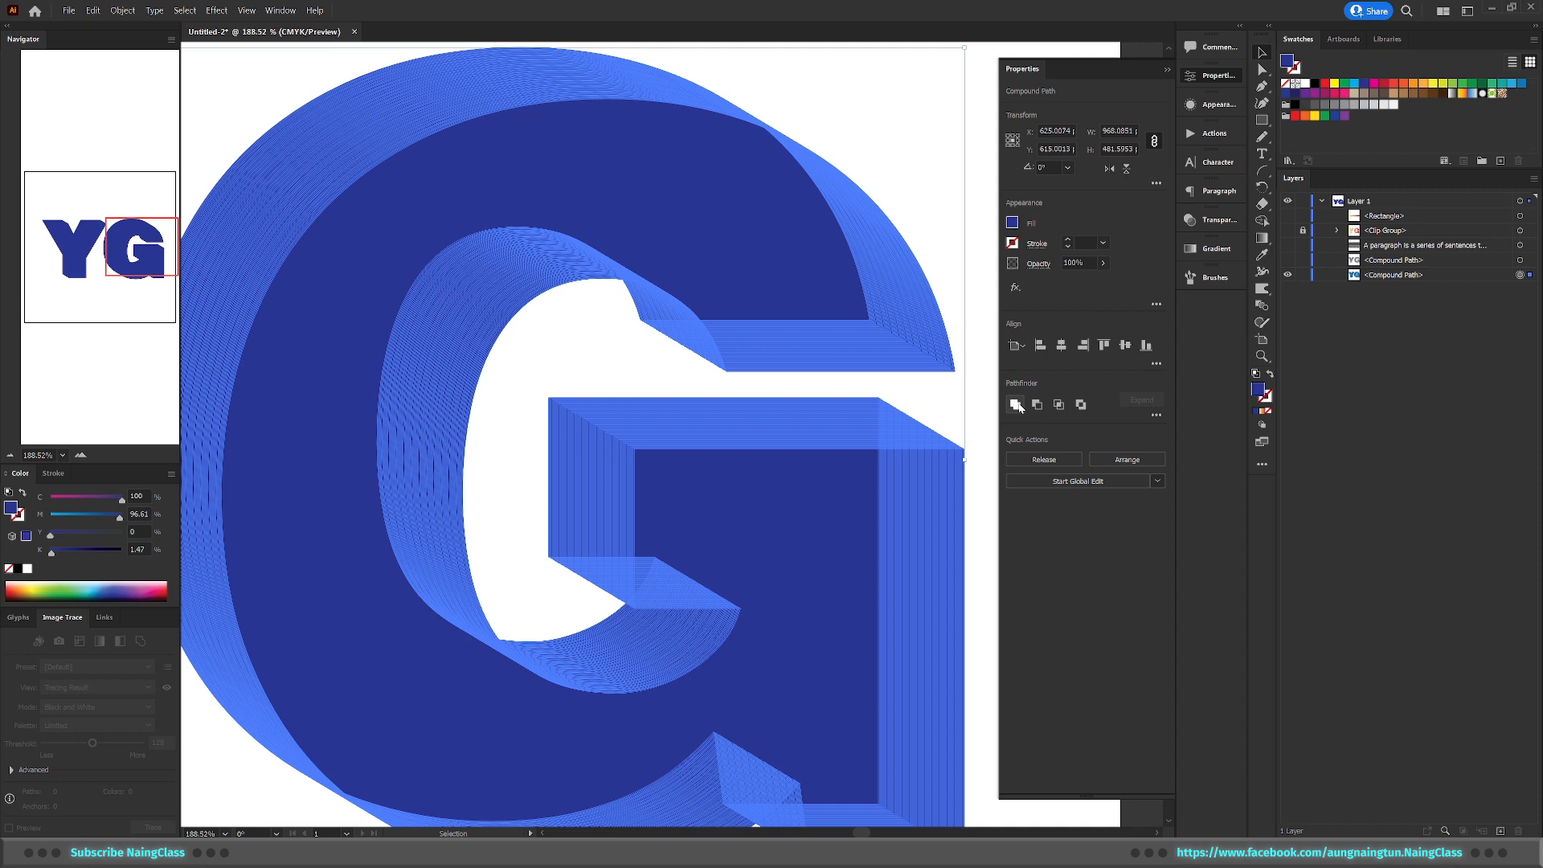
{"action": "left_click", "coordinate": [1015, 404]}
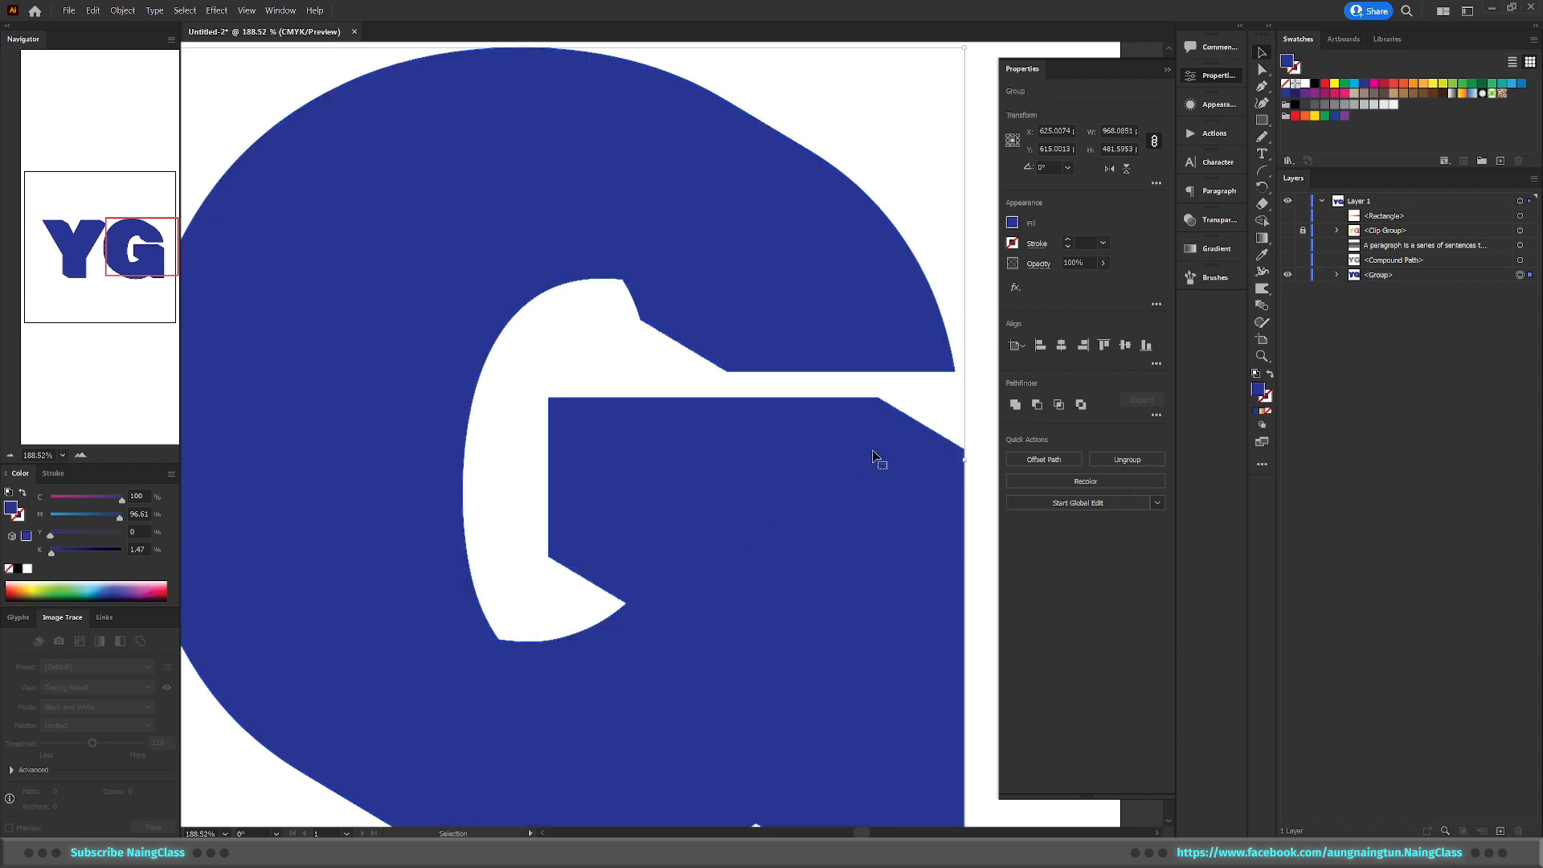
{"action": "key", "text": "z"}
{"action": "left_click_drag", "start_coordinate": [927, 476], "coordinate": [730, 488]}
{"action": "key", "text": "v"}
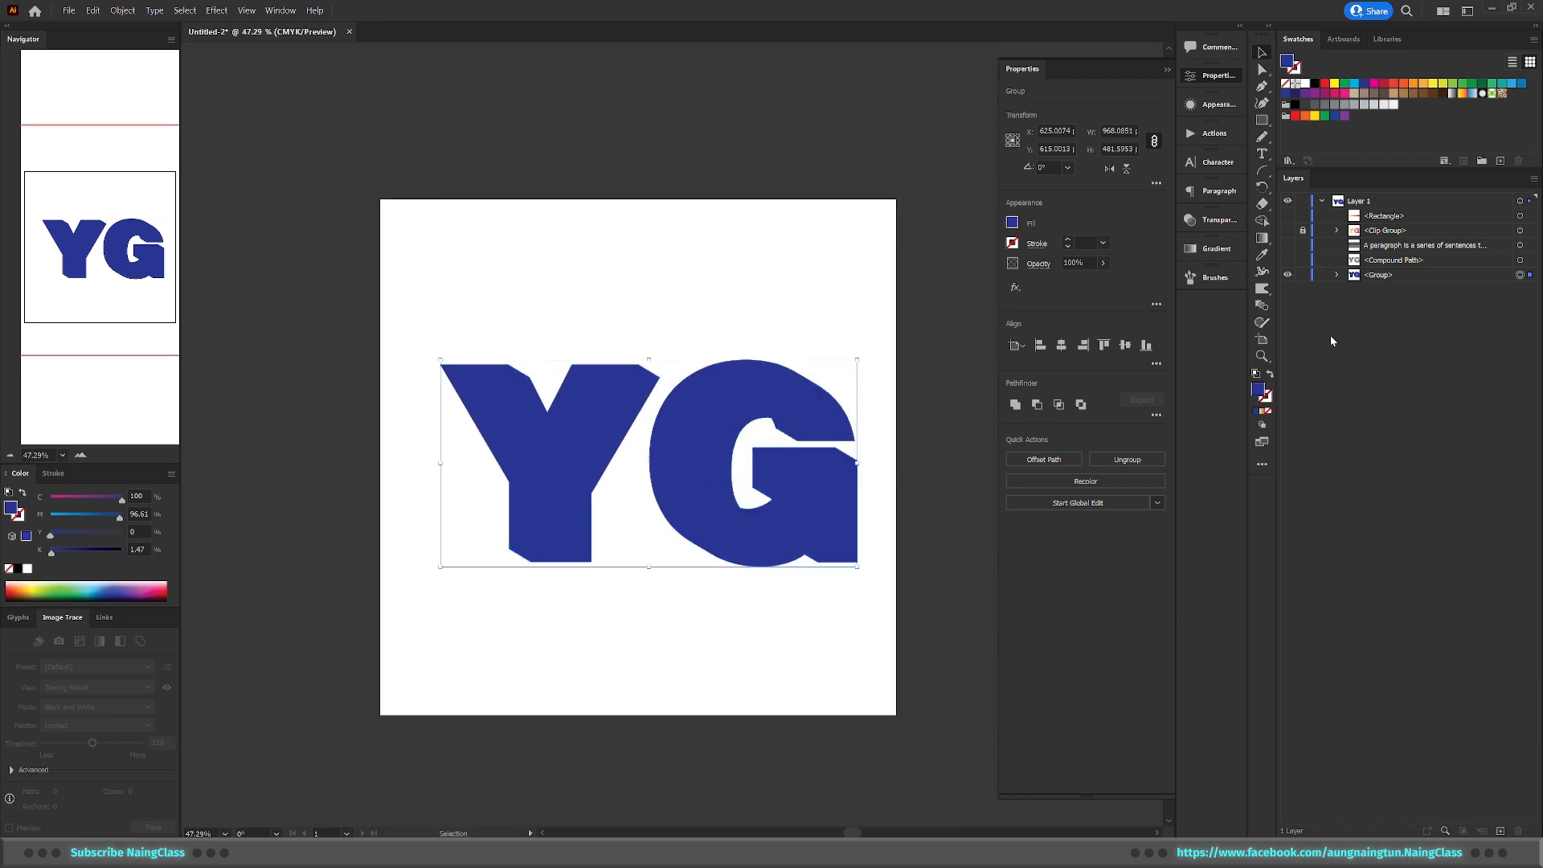
Show the gray YG compound path, select it, and lock the blue group beneath it
{"action": "left_click", "coordinate": [1288, 259]}
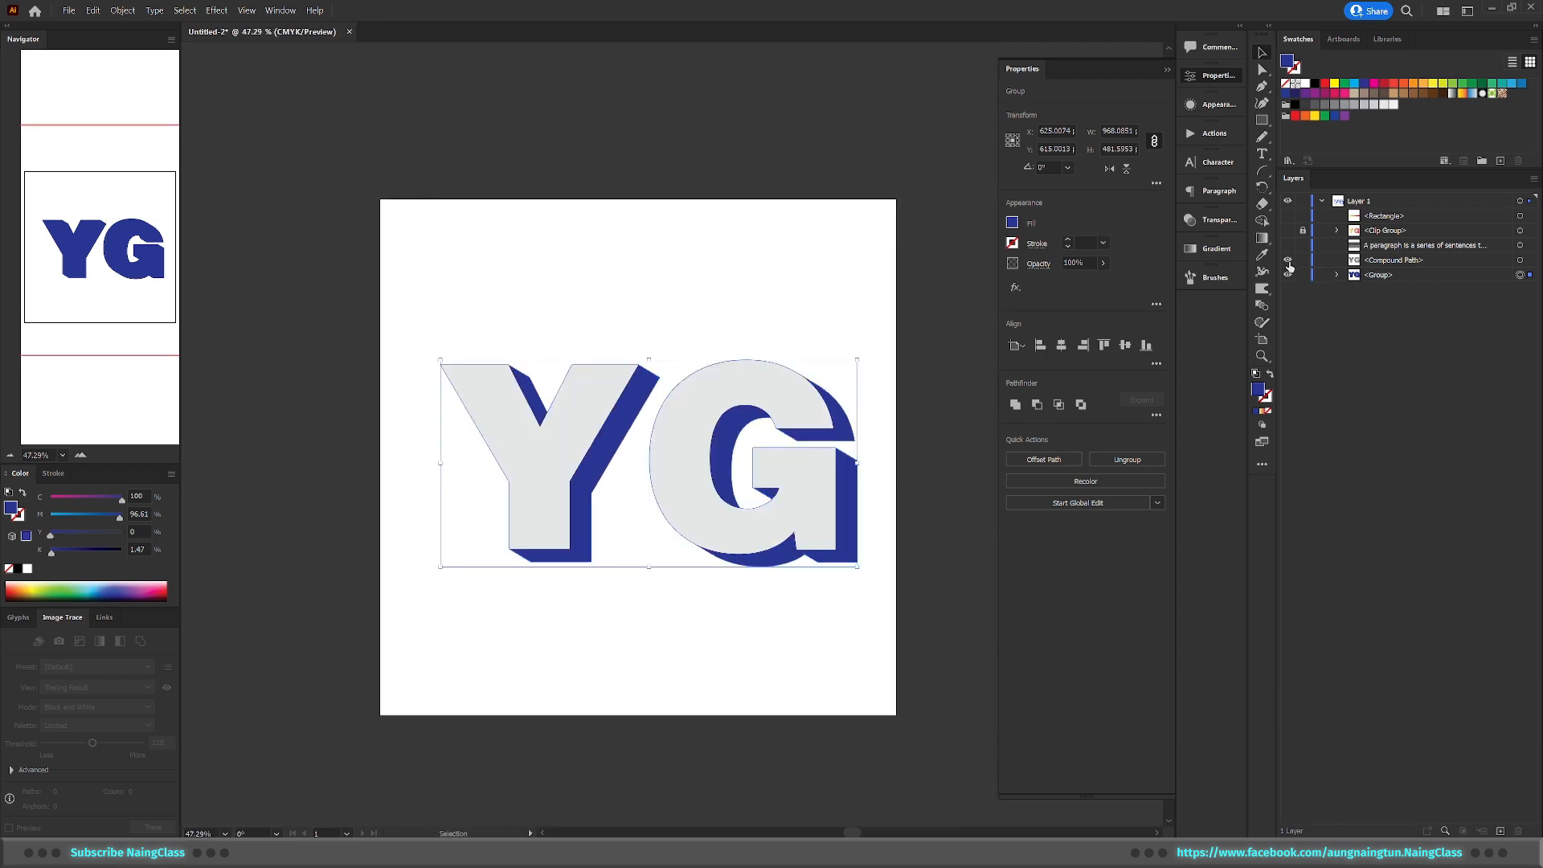
{"action": "key", "text": "z"}
{"action": "left_click_drag", "start_coordinate": [650, 371], "coordinate": [981, 376]}
{"action": "left_click_drag", "start_coordinate": [684, 362], "coordinate": [767, 406]}
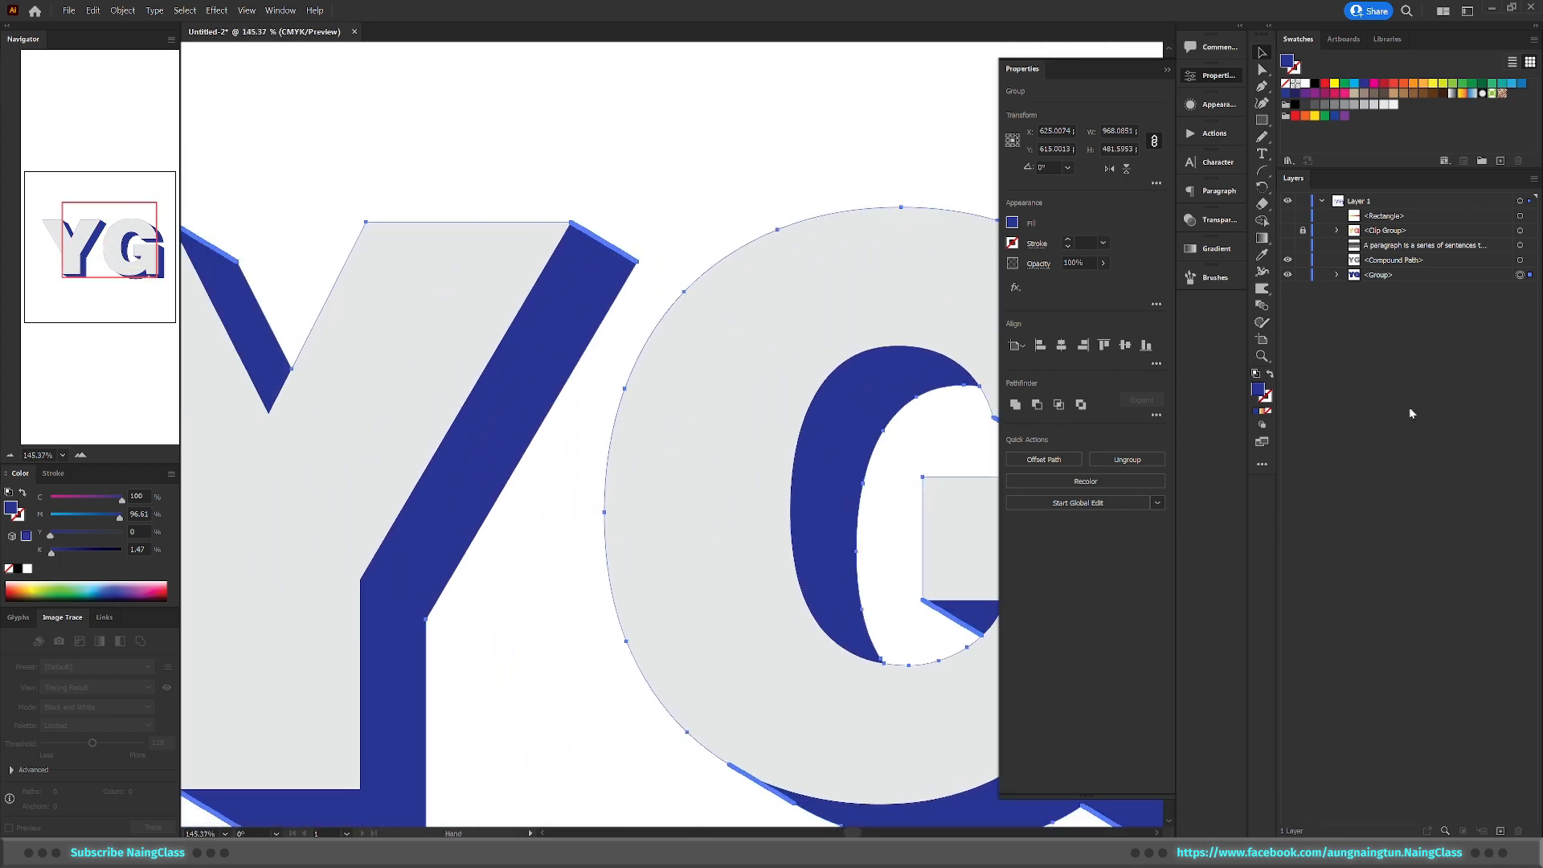
{"action": "left_click", "coordinate": [1520, 260]}
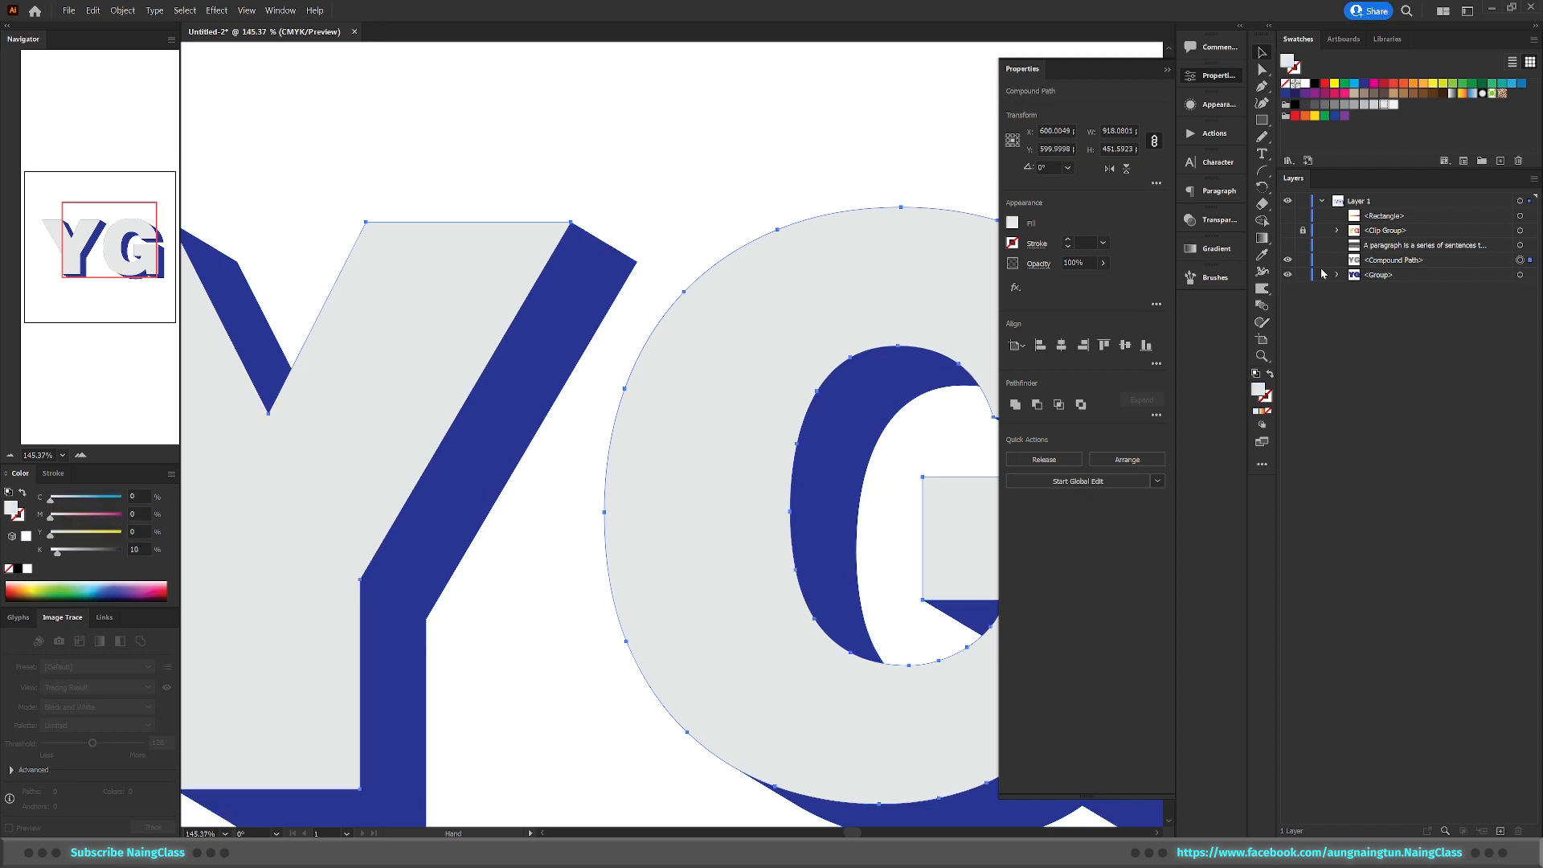
{"action": "left_click_drag", "start_coordinate": [447, 190], "coordinate": [586, 223]}
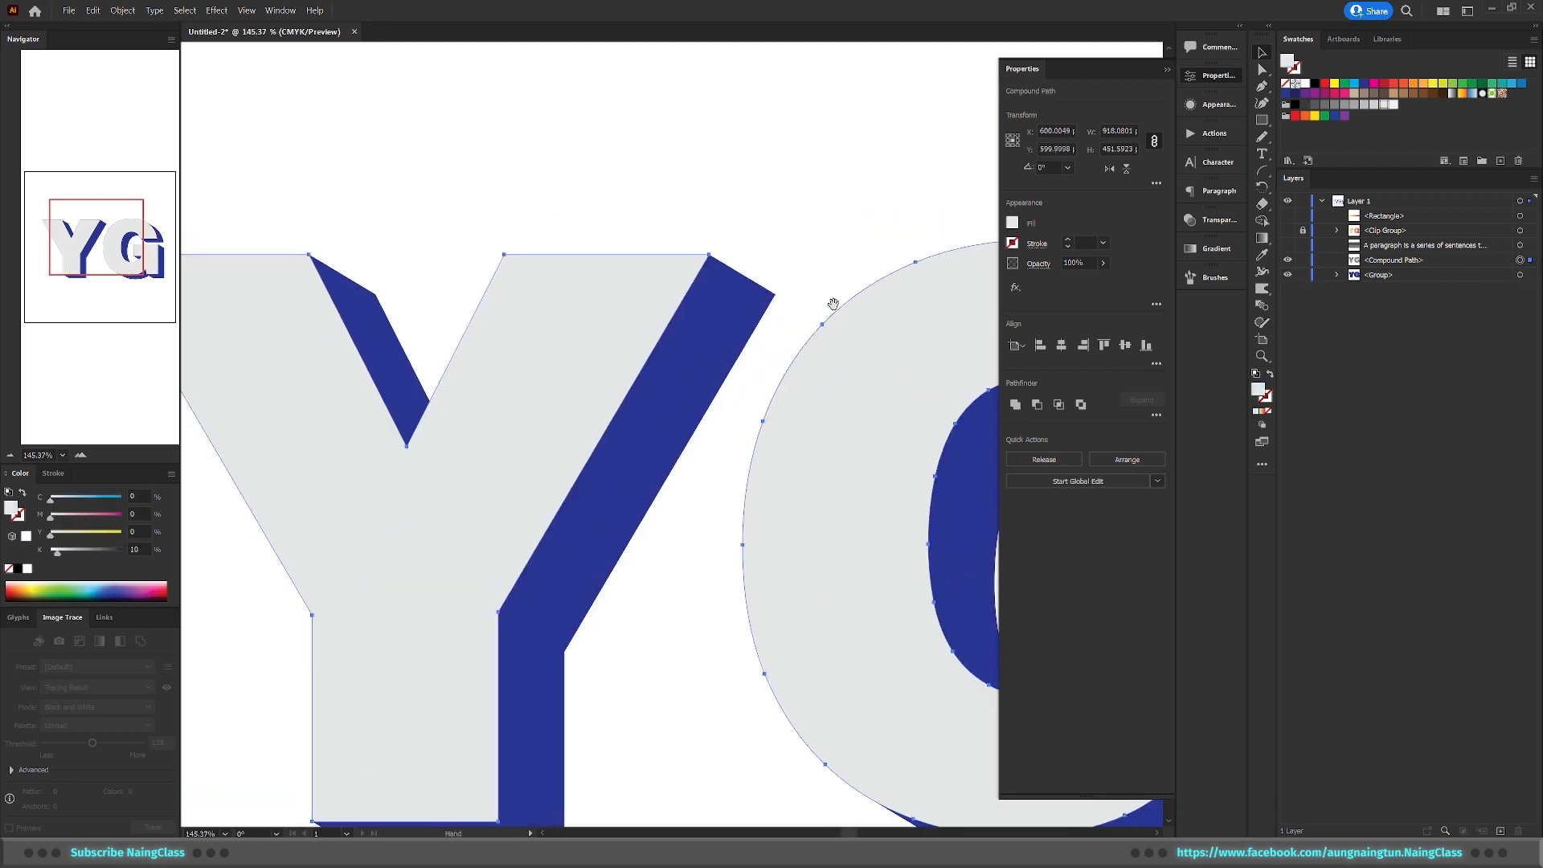
{"action": "left_click", "coordinate": [1302, 274]}
{"action": "key", "text": "v"}
Try an outward Offset Path with miter joins on the gray YG compound path
{"action": "left_click", "coordinate": [129, 12]}
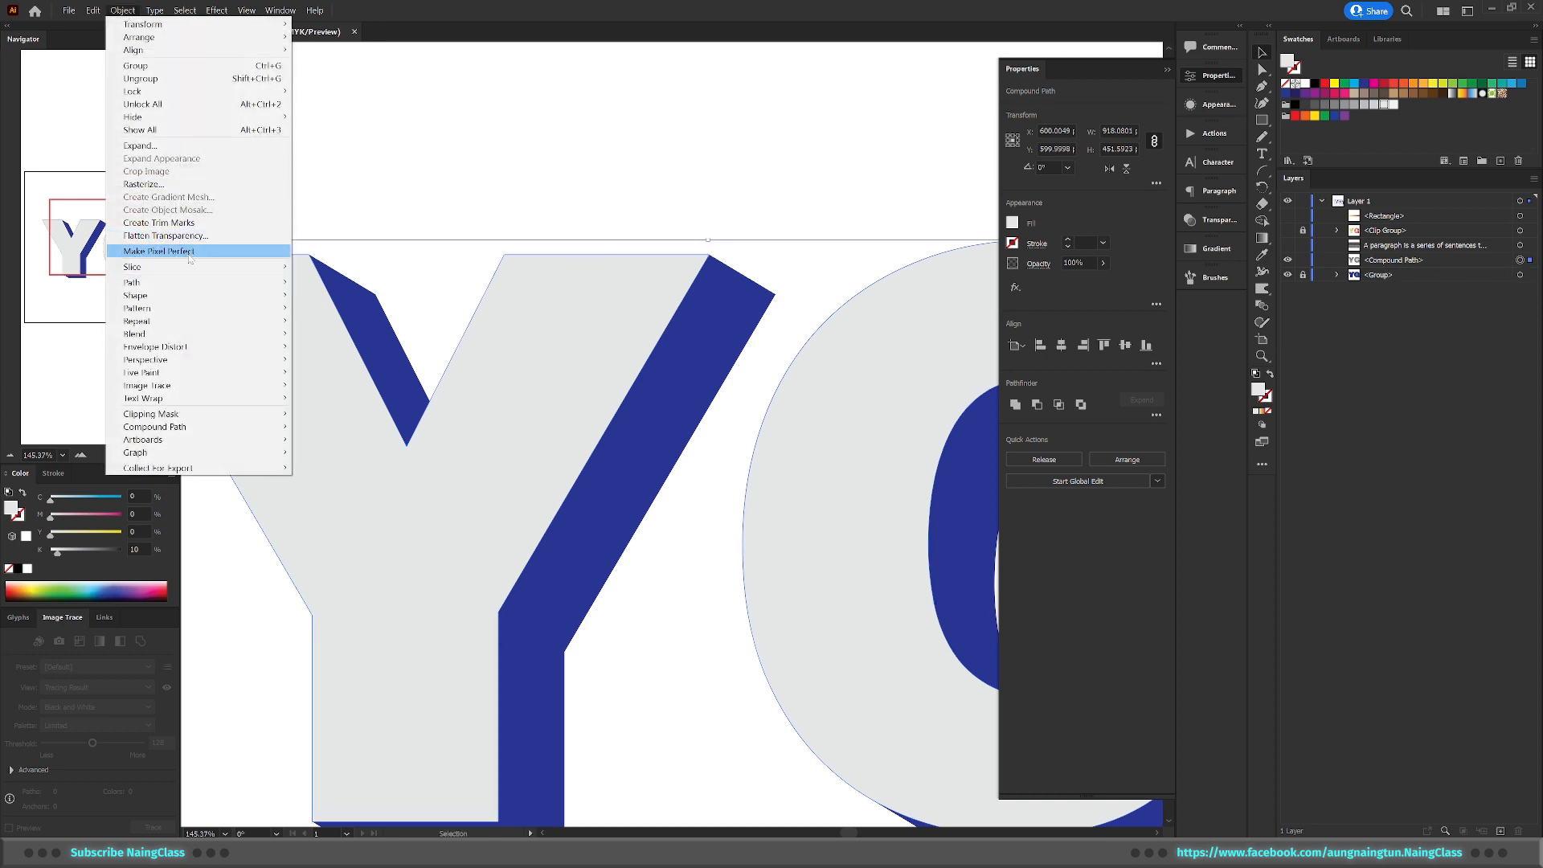
{"action": "mouse_move", "coordinate": [241, 282]}
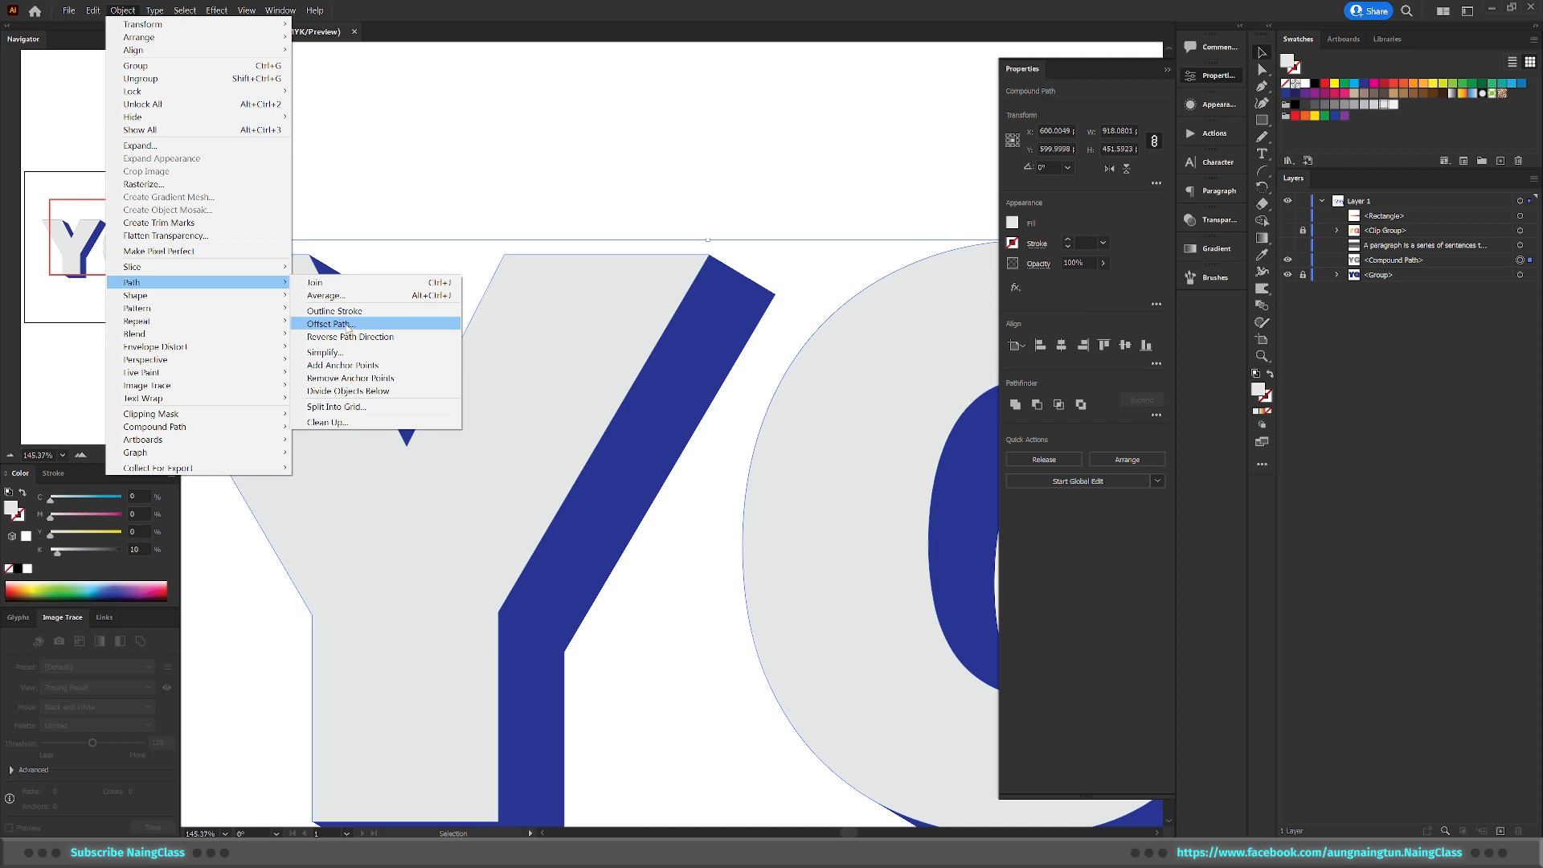
{"action": "left_click", "coordinate": [347, 324]}
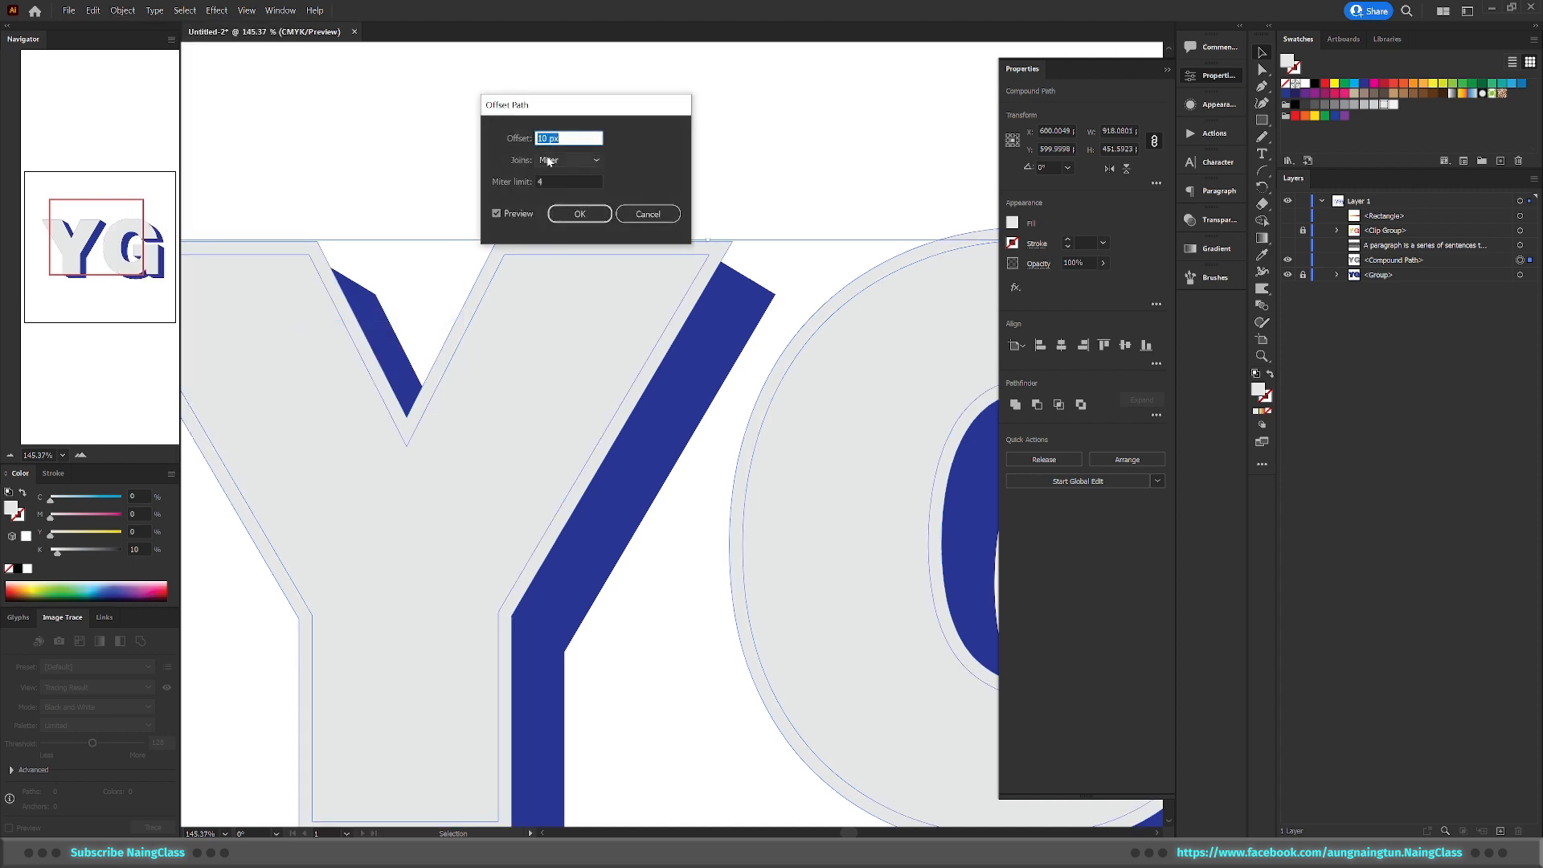
{"action": "left_click", "coordinate": [580, 214]}
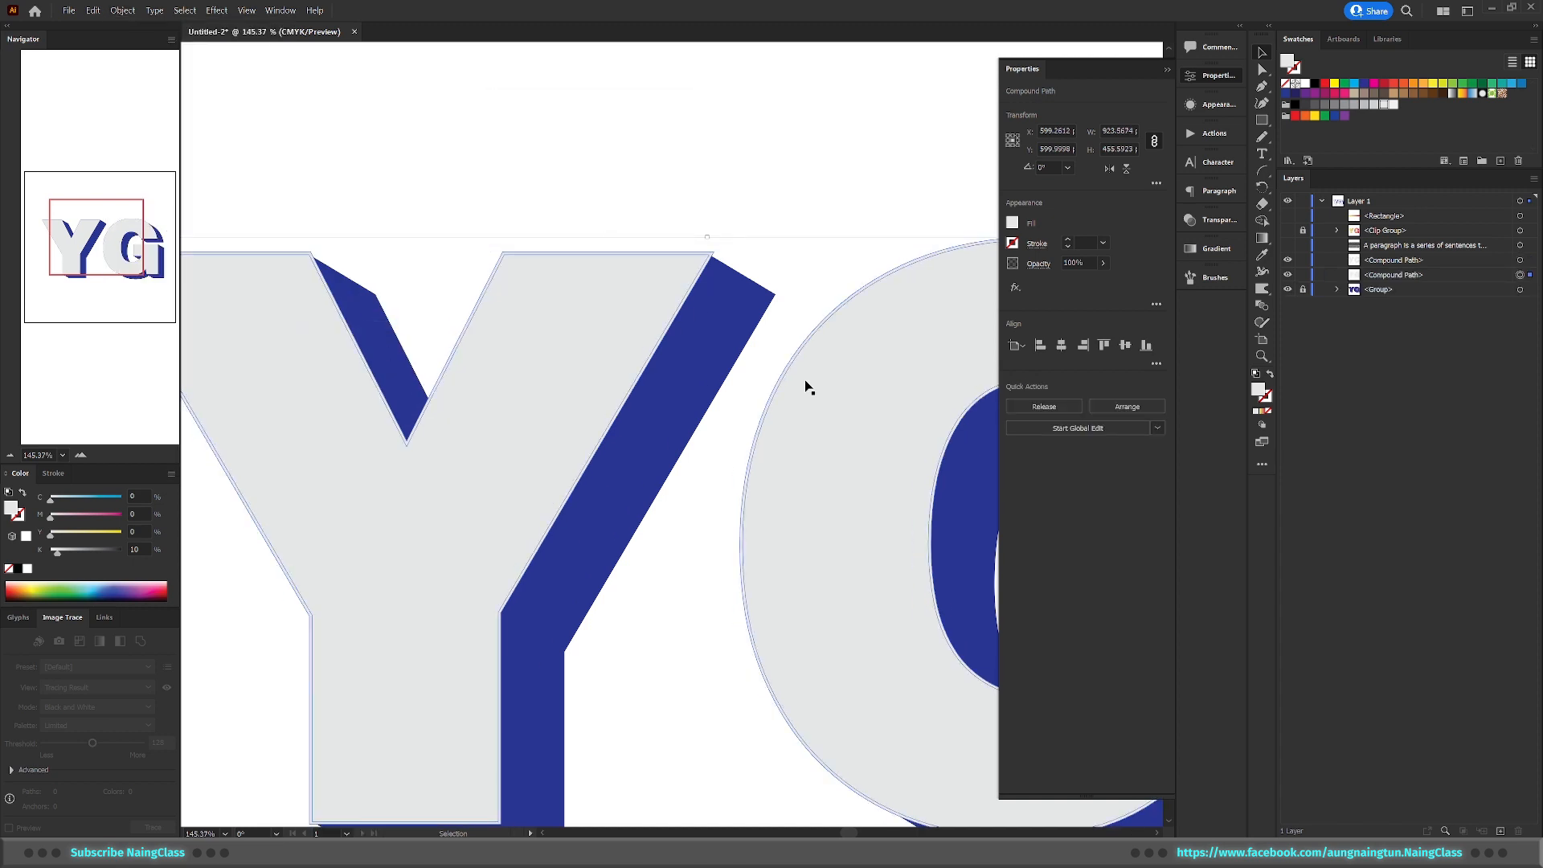
{"action": "key", "text": "z"}
{"action": "left_click_drag", "start_coordinate": [704, 251], "coordinate": [853, 239]}
{"action": "key", "text": "ctrl+z"}
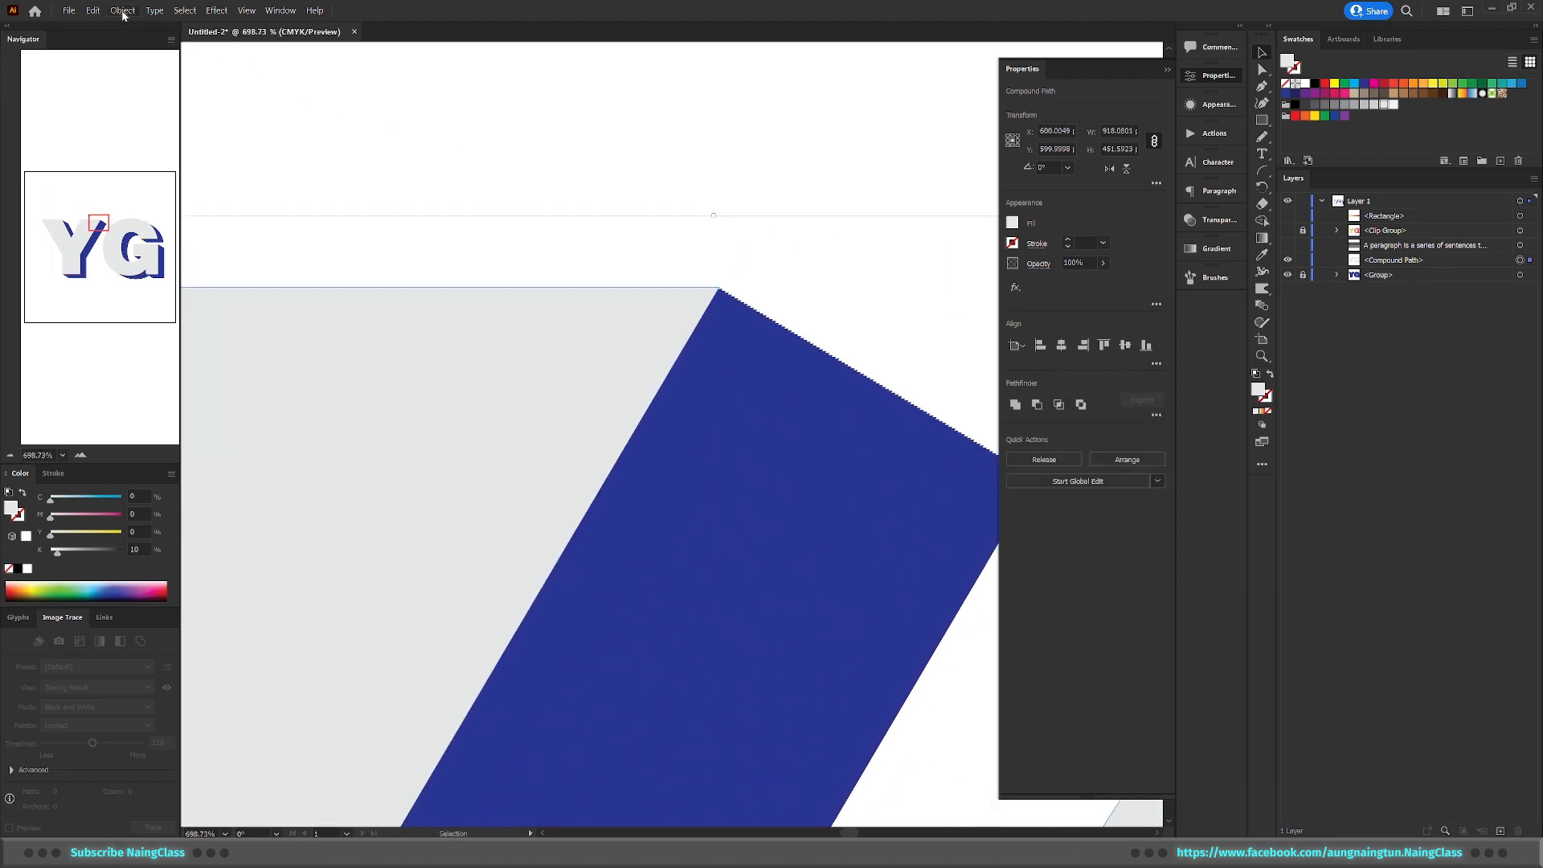
Offset the gray YG compound path outward by 1 px with miter joins and a miter limit of 4
{"action": "left_click", "coordinate": [123, 15]}
{"action": "mouse_move", "coordinate": [197, 283]}
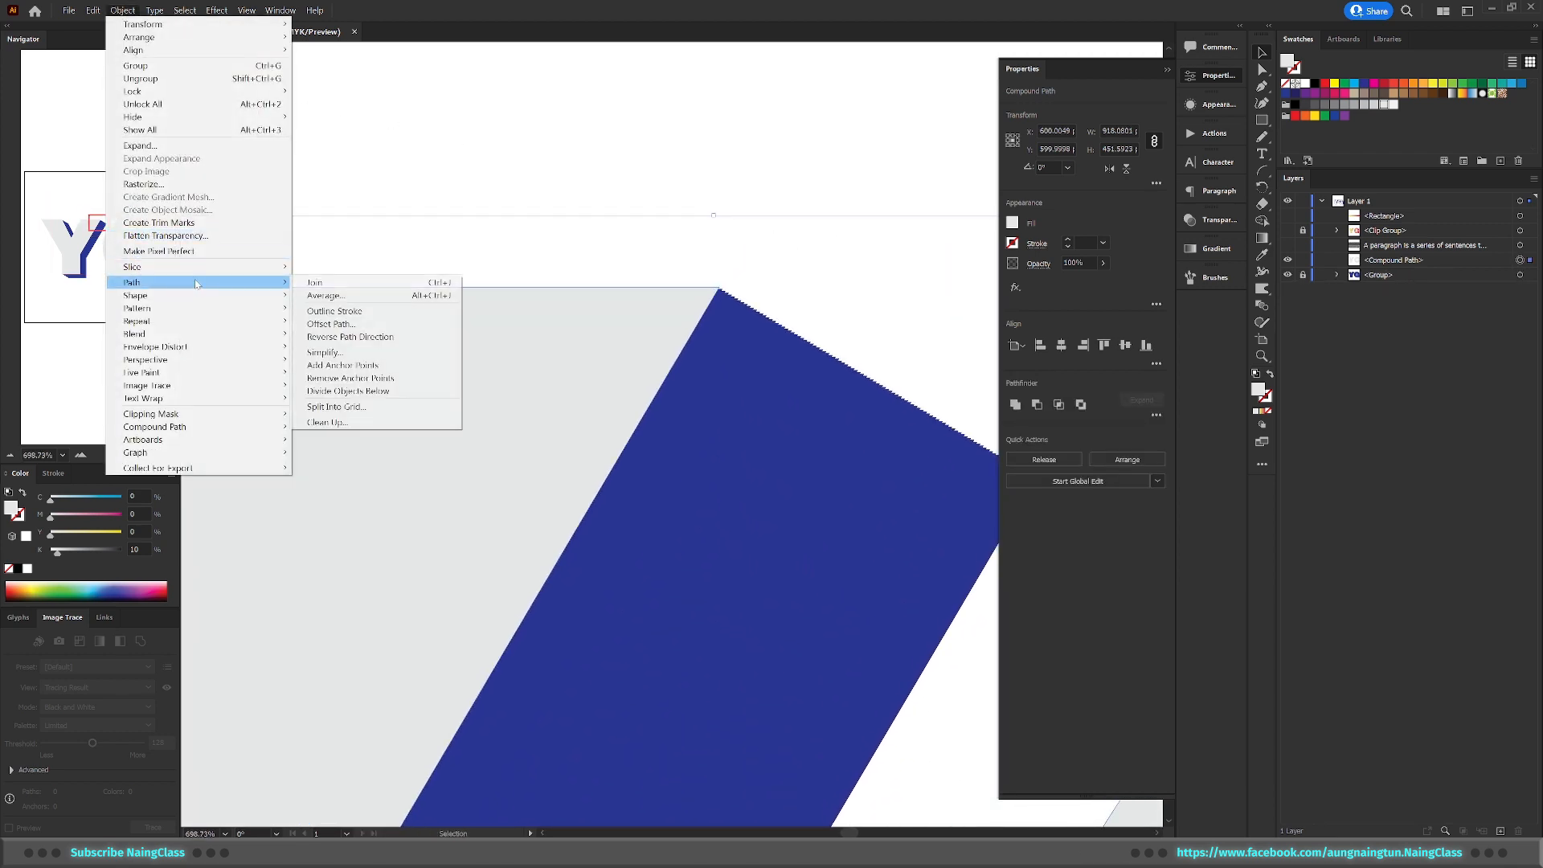
{"action": "left_click", "coordinate": [352, 325]}
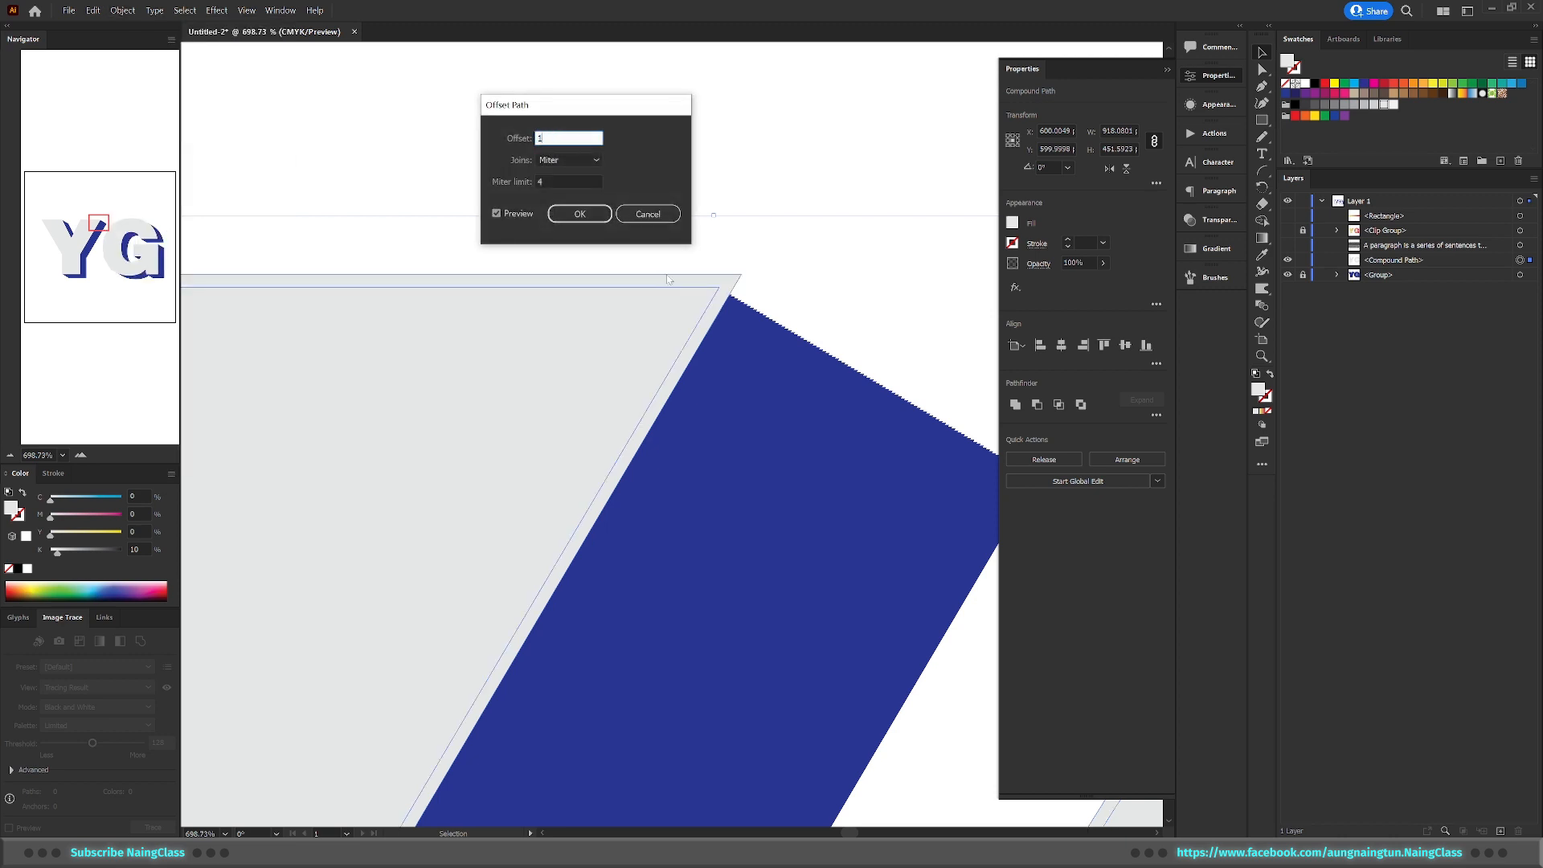
{"action": "left_click", "coordinate": [580, 214]}
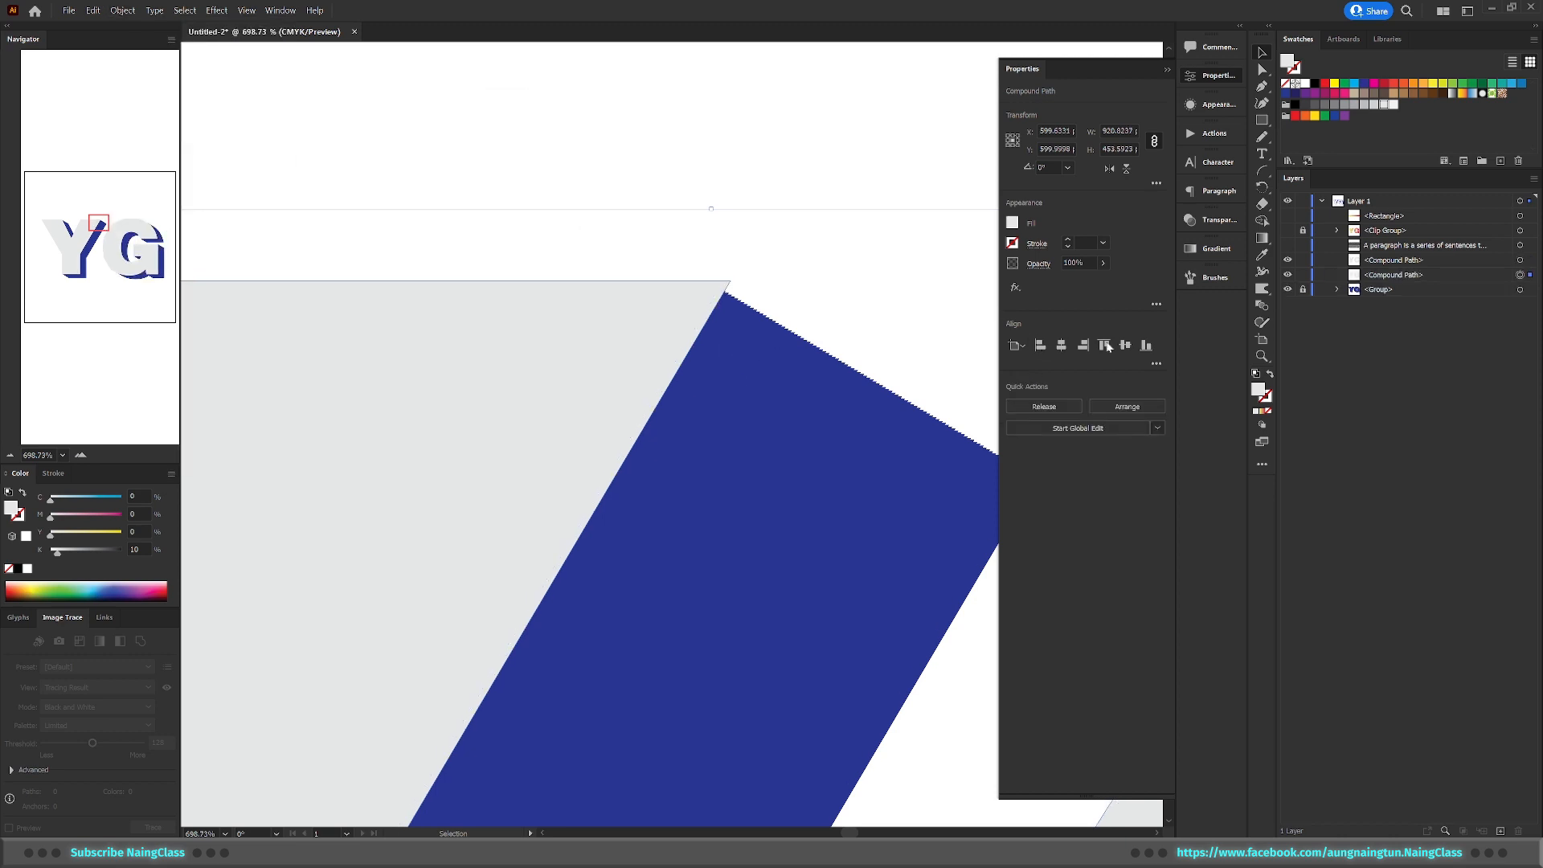
Hide the original gray YG compound path, keeping the offset copy shown, and check the letters against the blue shape
{"action": "left_click_drag", "start_coordinate": [821, 294], "coordinate": [612, 380]}
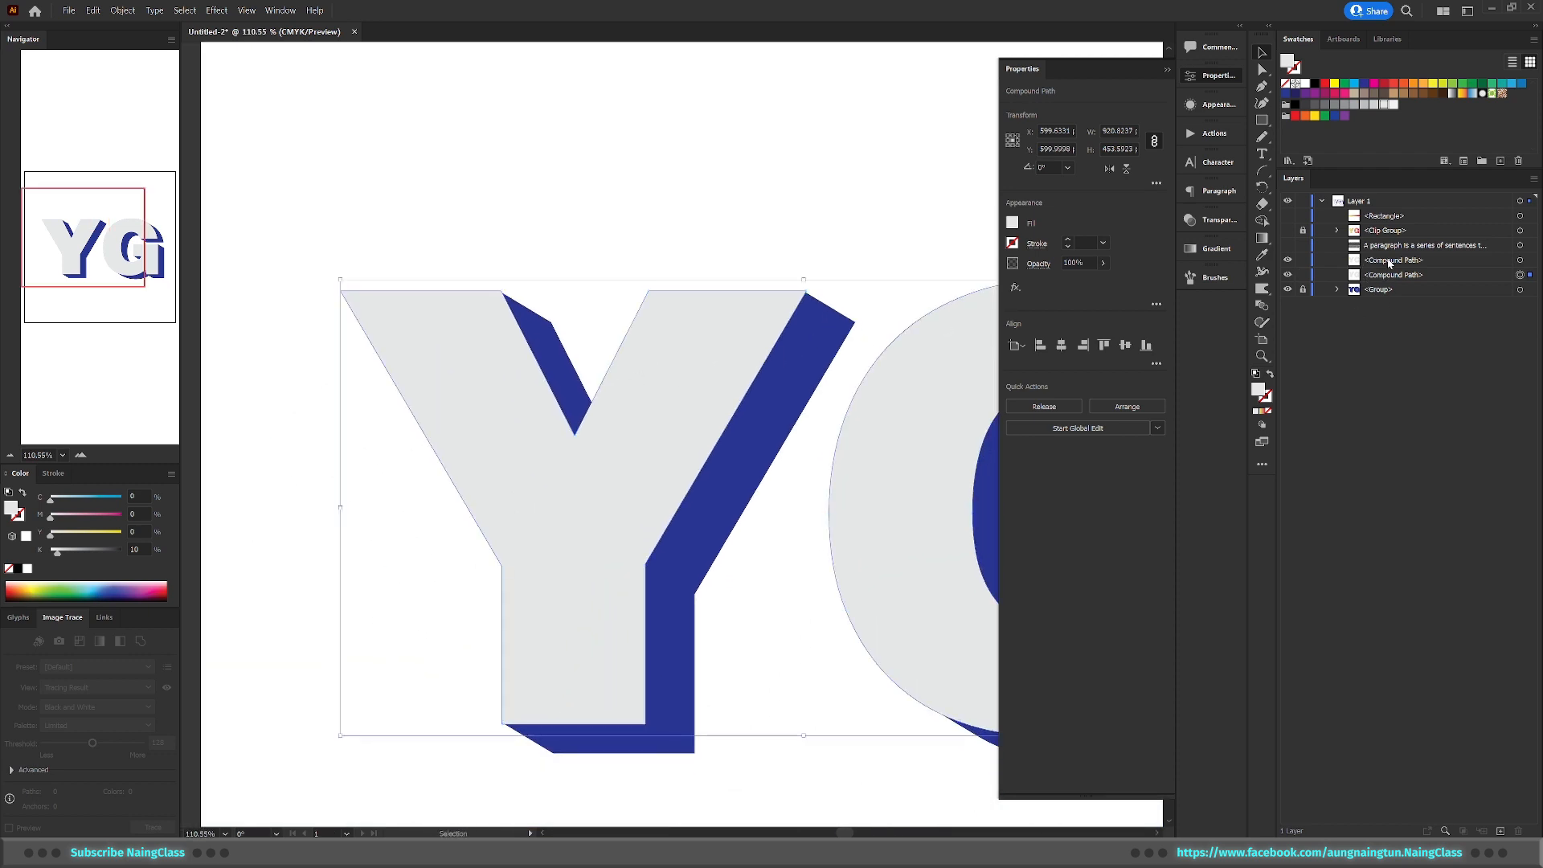
{"action": "left_click", "coordinate": [1422, 260]}
{"action": "left_click", "coordinate": [1429, 276]}
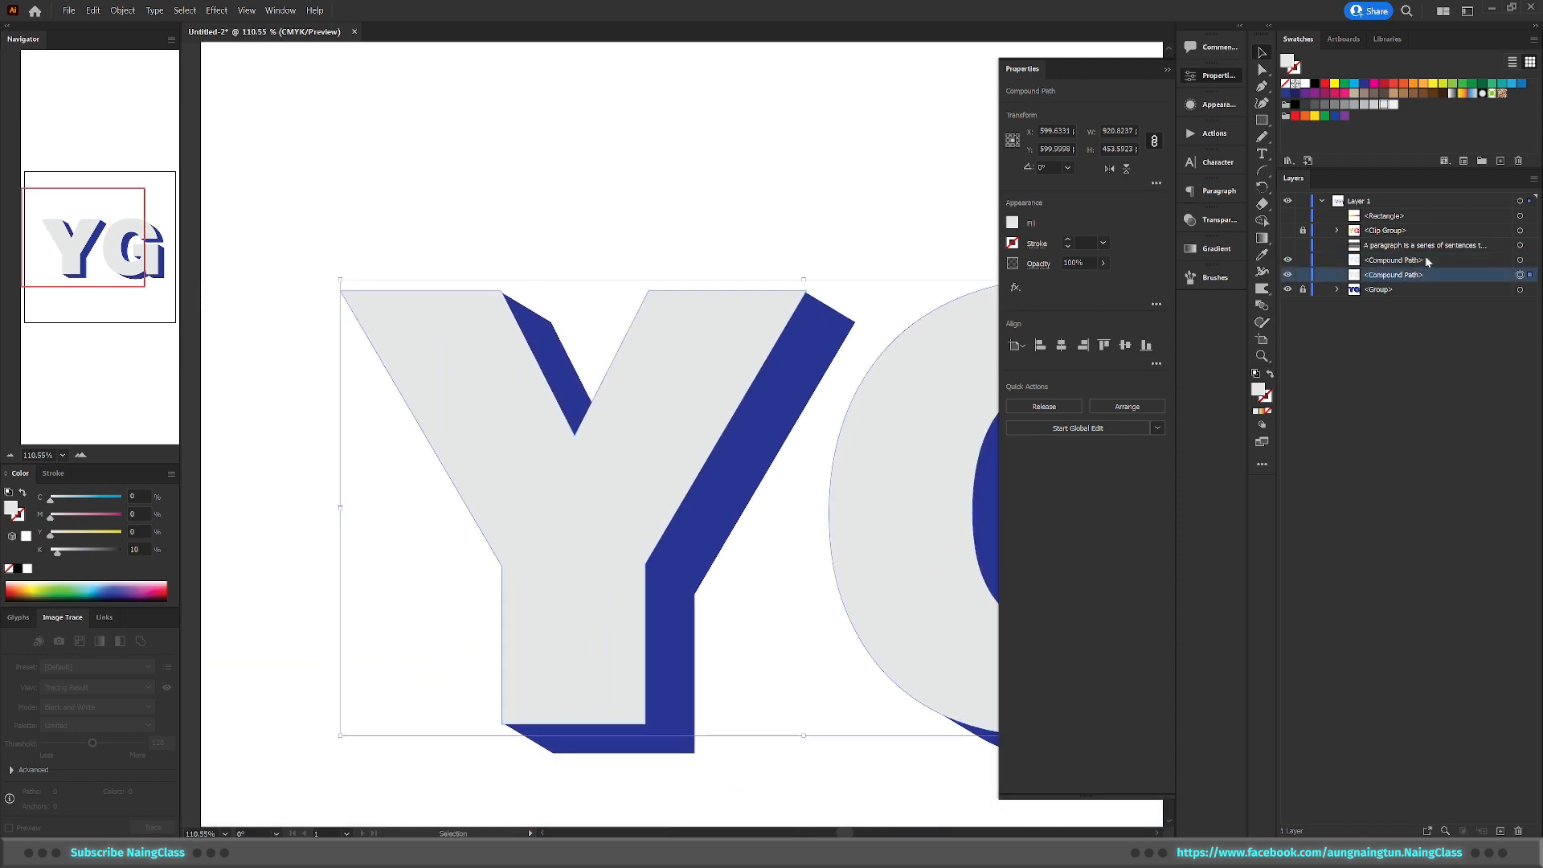
{"action": "left_click", "coordinate": [1418, 265]}
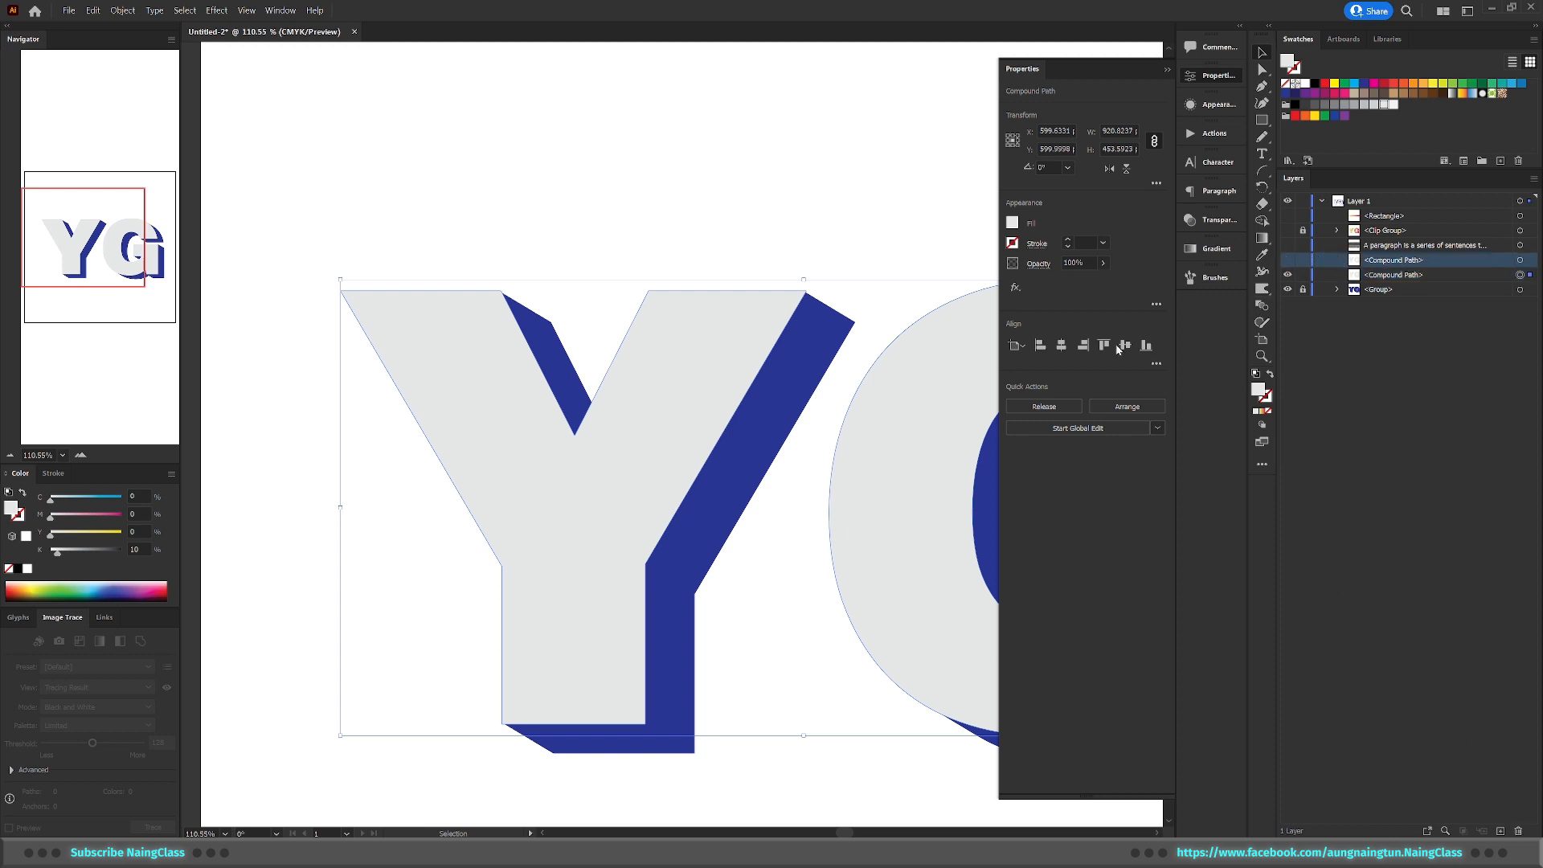
{"action": "left_click", "coordinate": [1288, 275]}
{"action": "left_click", "coordinate": [1288, 276]}
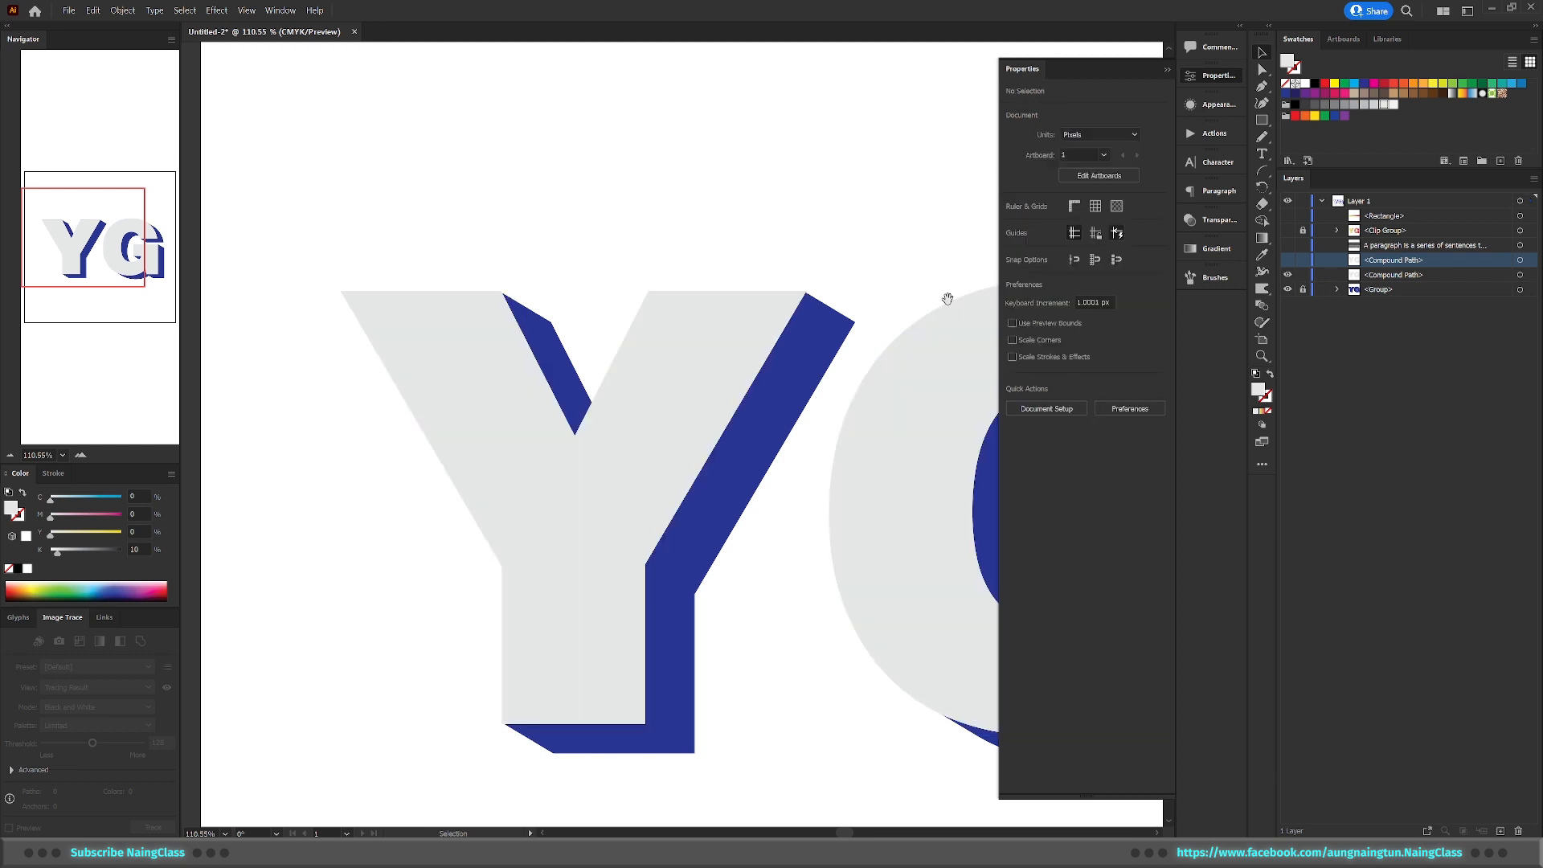
{"action": "left_click_drag", "start_coordinate": [916, 295], "coordinate": [673, 266]}
{"action": "left_click_drag", "start_coordinate": [944, 224], "coordinate": [842, 246]}
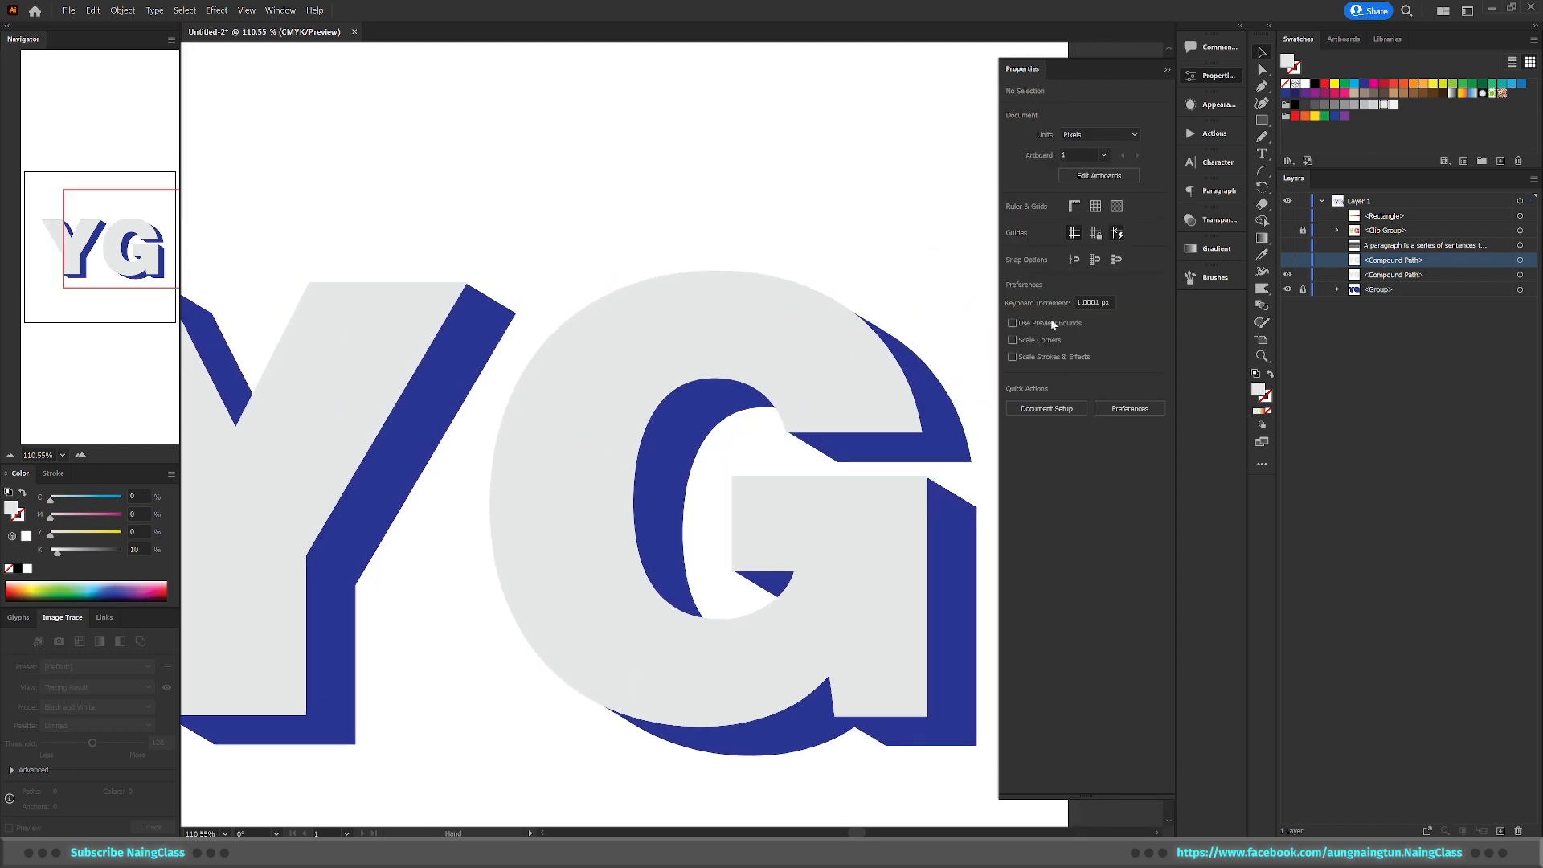
Rename the blue YG group as extrude and unlock it
{"action": "double_click", "coordinate": [1372, 290]}
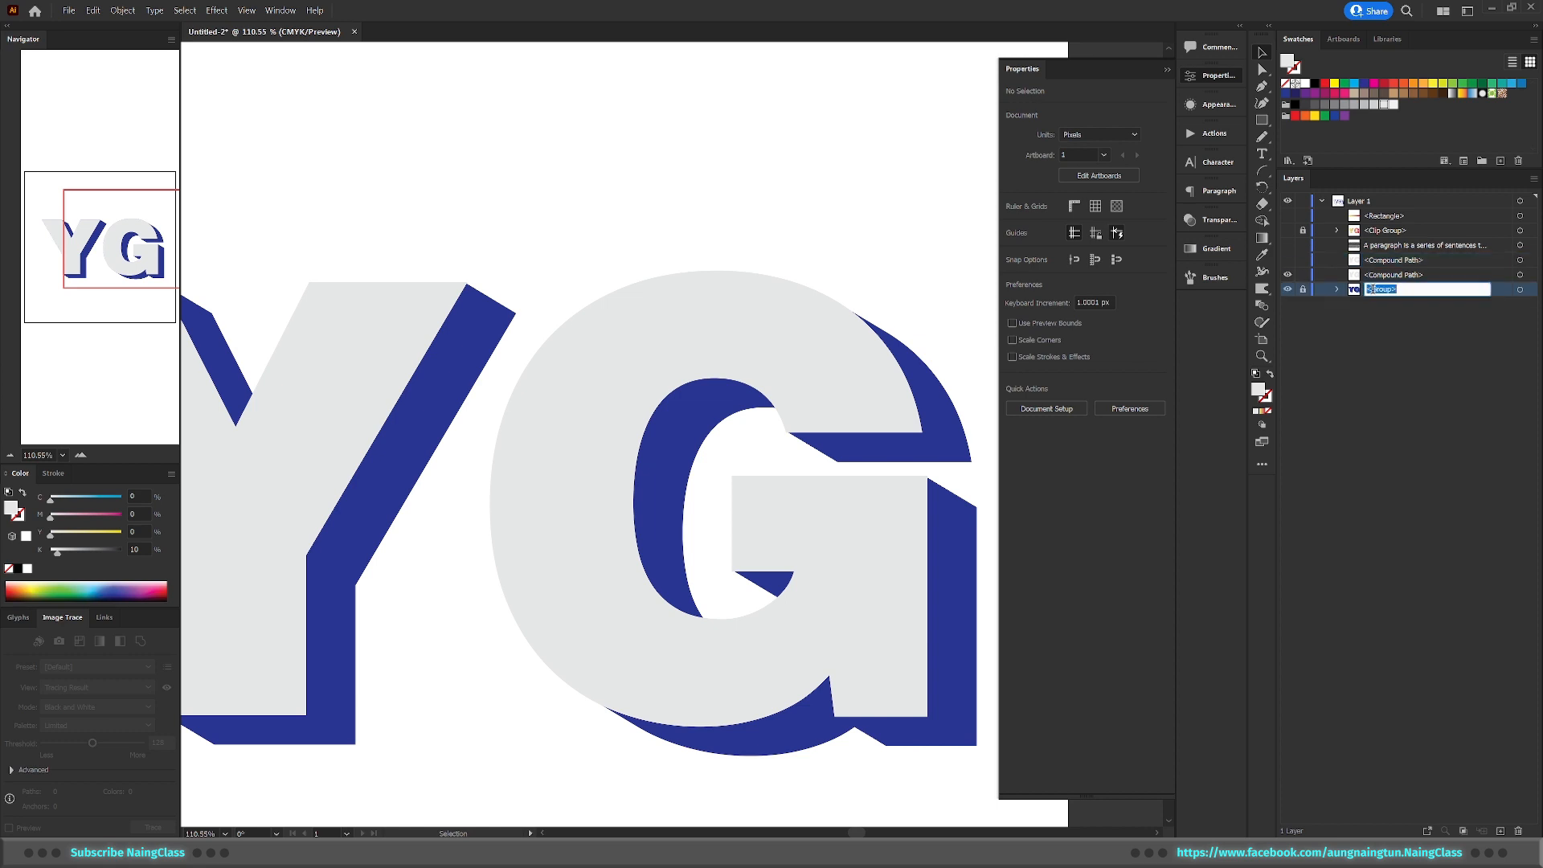
{"action": "type", "text": "extrude"}
{"action": "key", "text": "Return"}
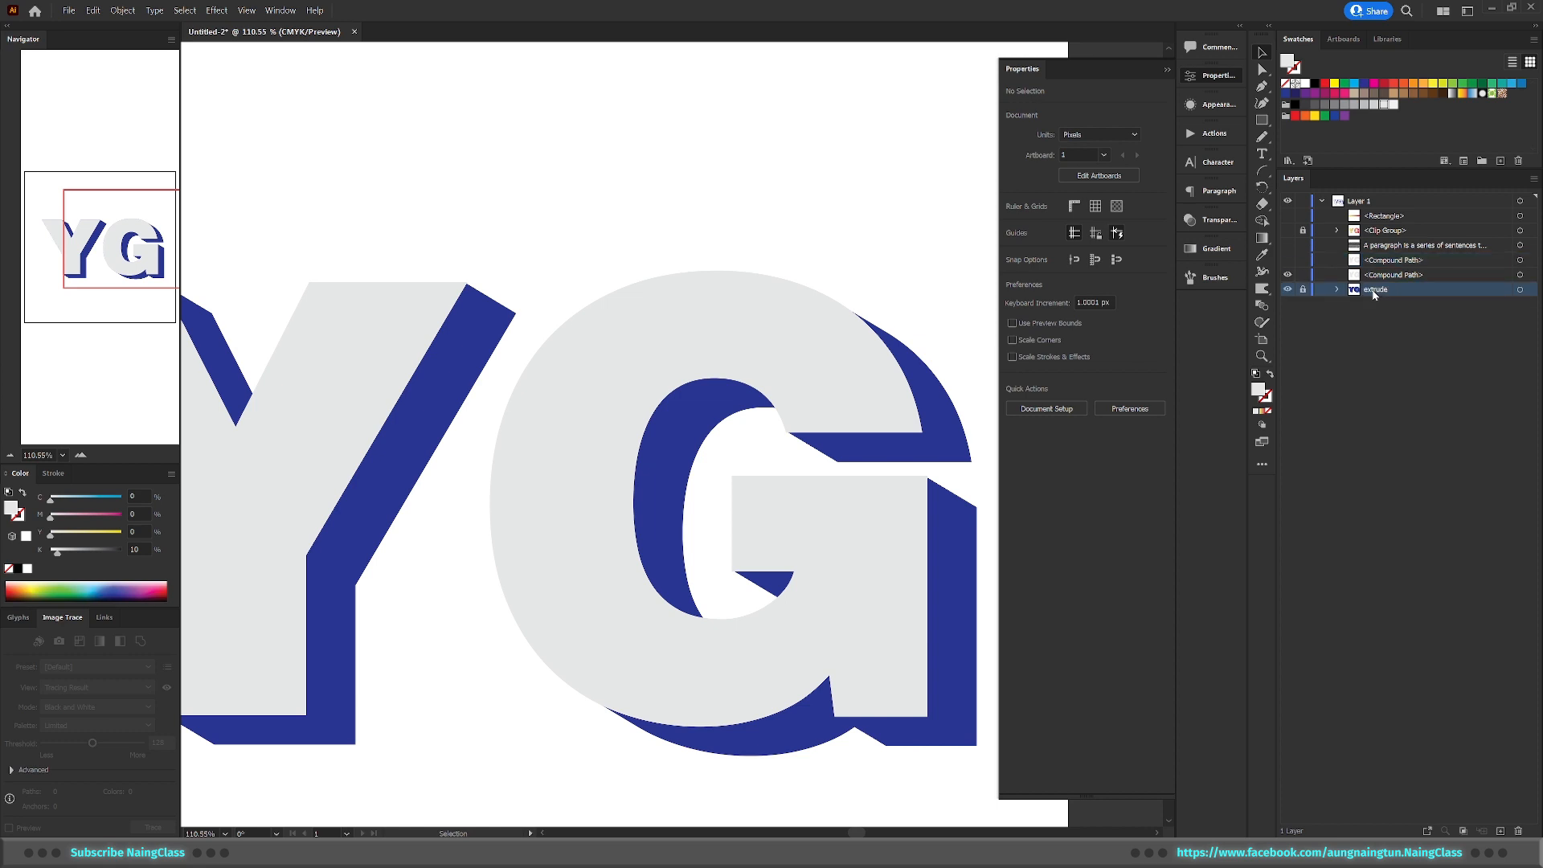
{"action": "left_click", "coordinate": [1303, 291]}
Select the offset gray path together with the extrude group and remove the G and Y front faces using Shape Builder
{"action": "left_click", "coordinate": [1523, 275]}
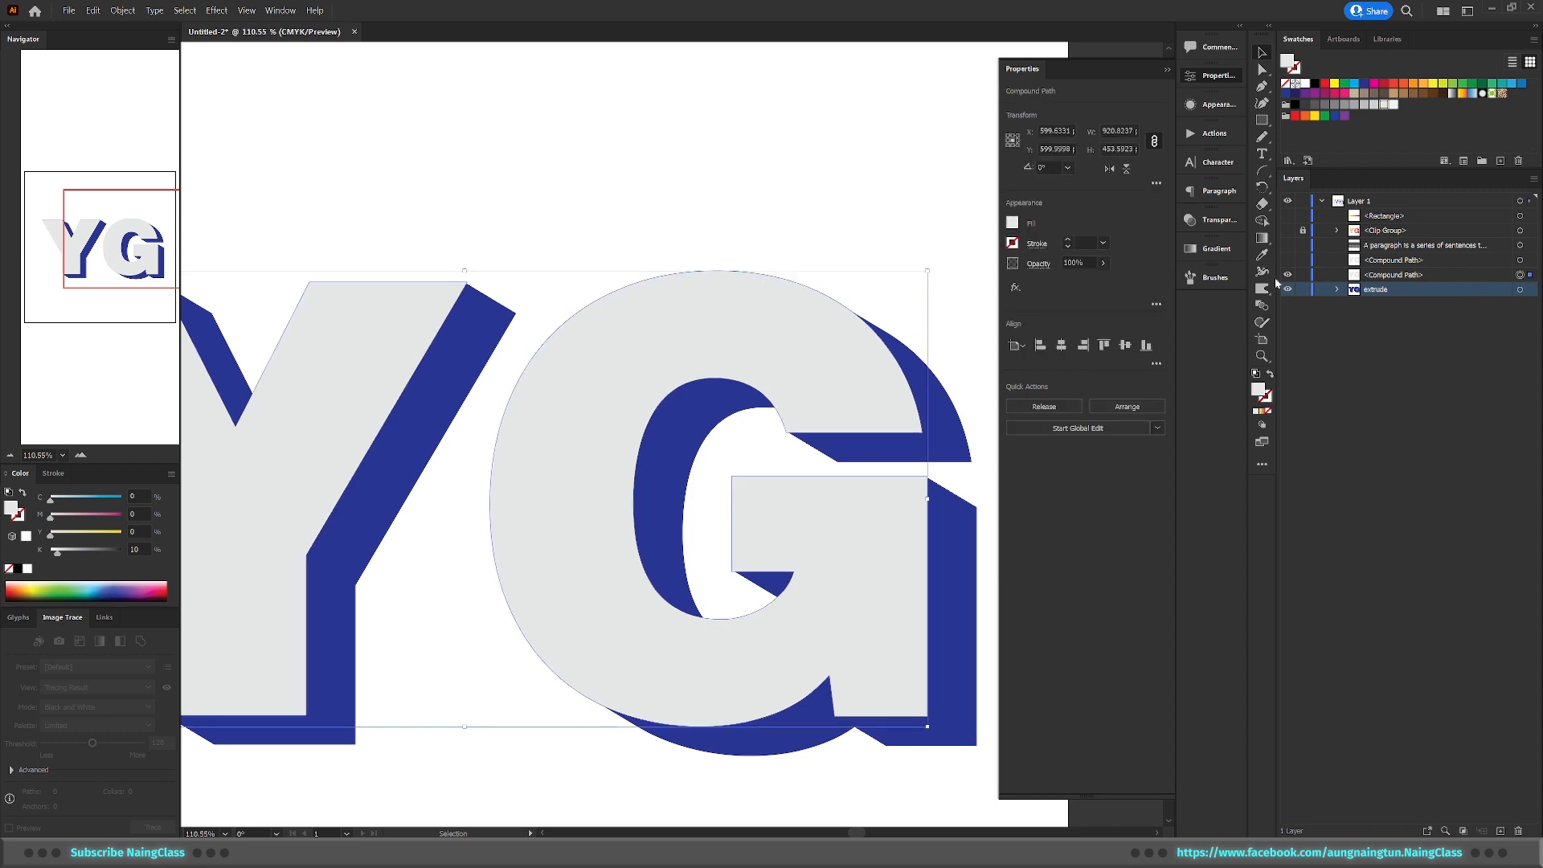
{"action": "left_click", "coordinate": [1521, 290], "text": "shift"}
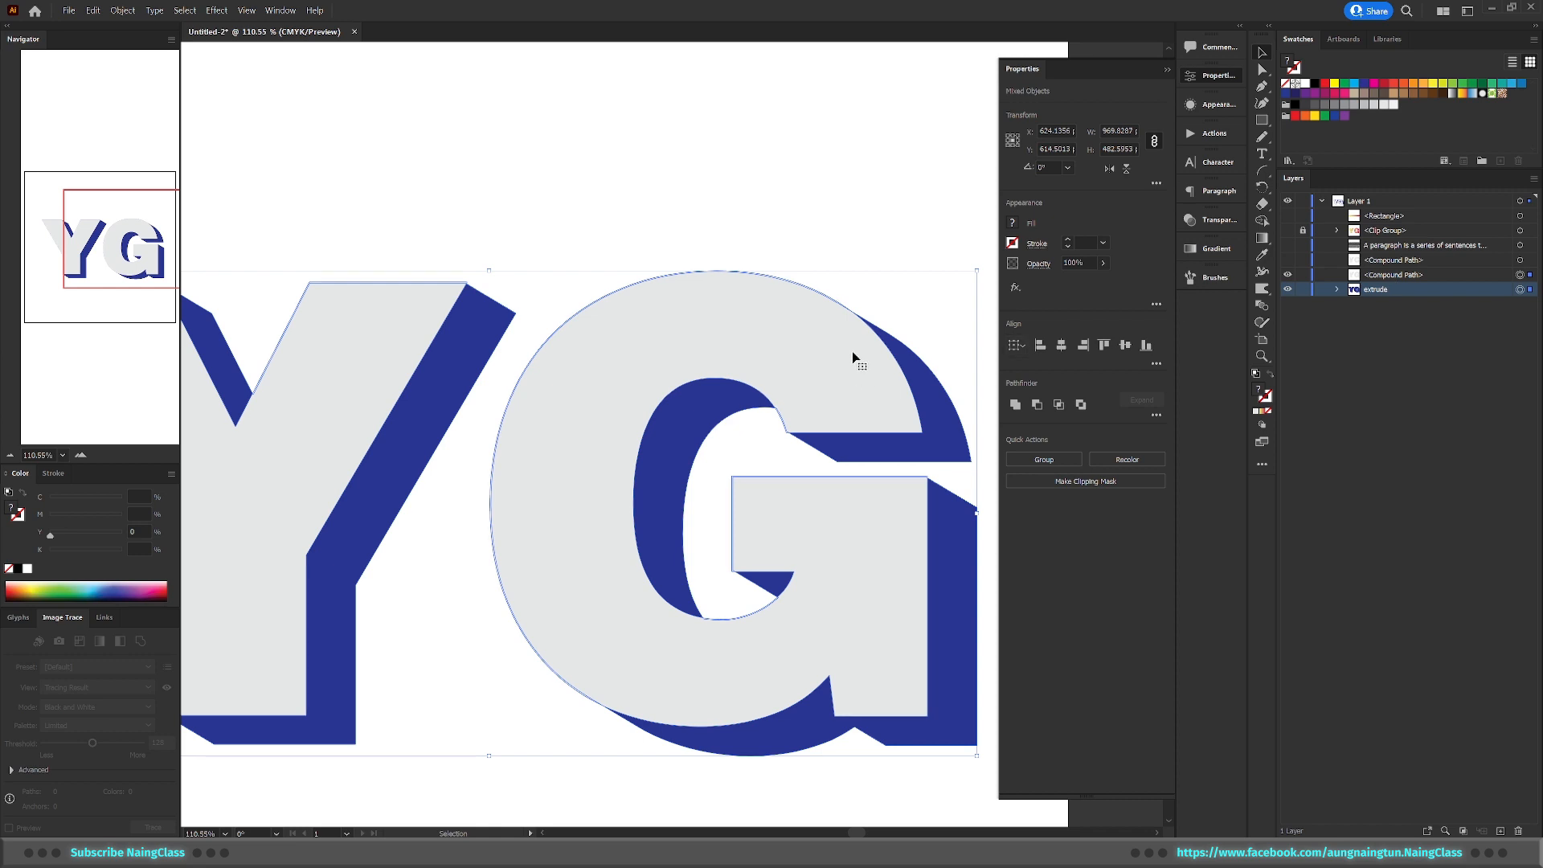
{"action": "left_click_drag", "start_coordinate": [848, 337], "coordinate": [815, 334]}
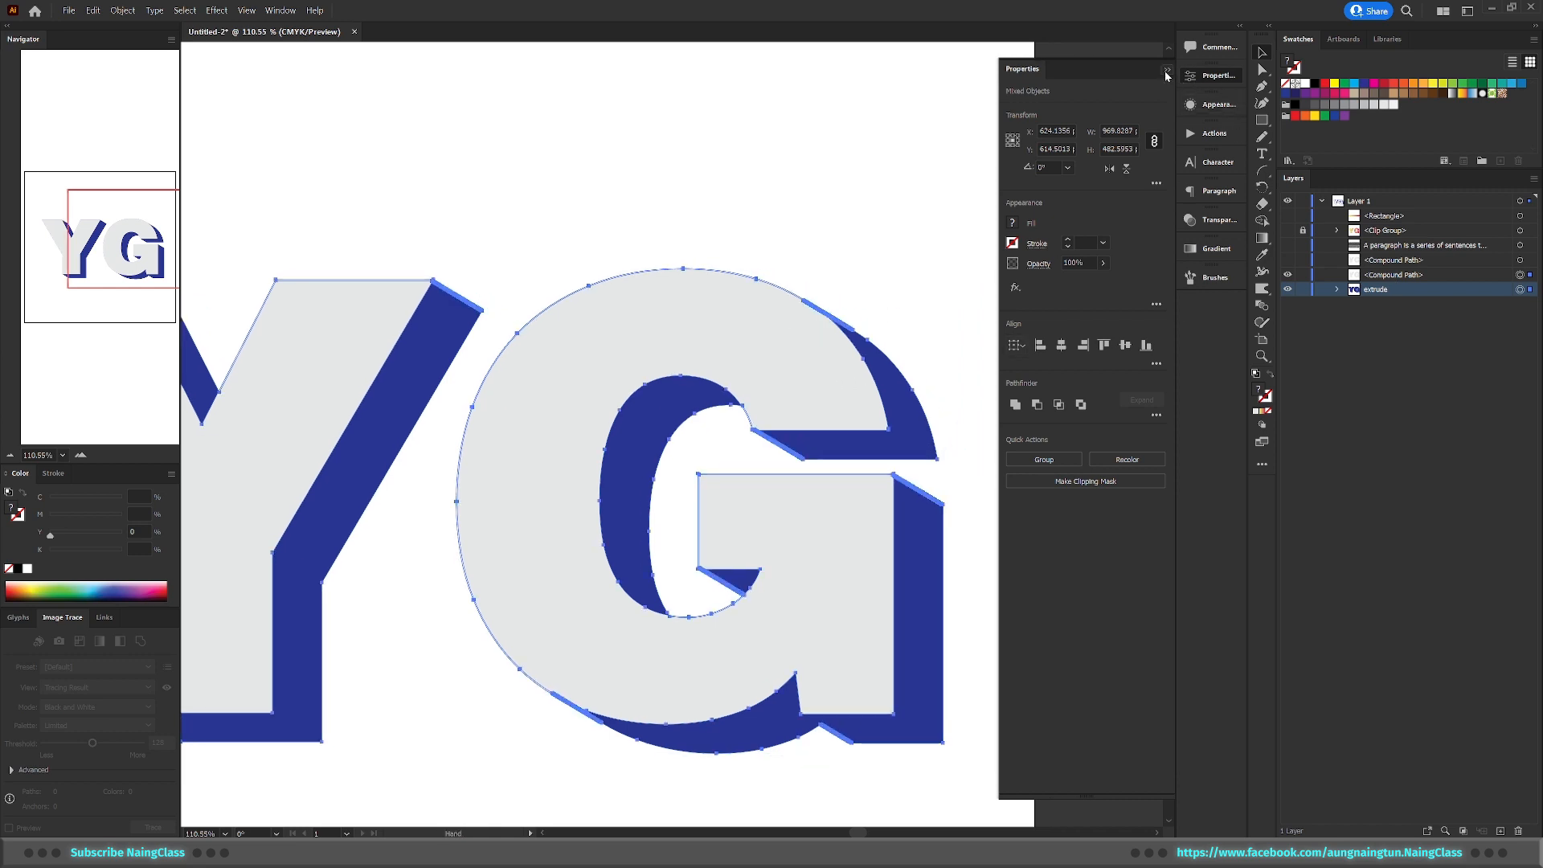
{"action": "left_click", "coordinate": [1166, 70]}
{"action": "left_click_drag", "start_coordinate": [930, 217], "coordinate": [841, 258]}
{"action": "left_click_drag", "start_coordinate": [788, 277], "coordinate": [807, 319]}
{"action": "left_click_drag", "start_coordinate": [808, 319], "coordinate": [854, 310]}
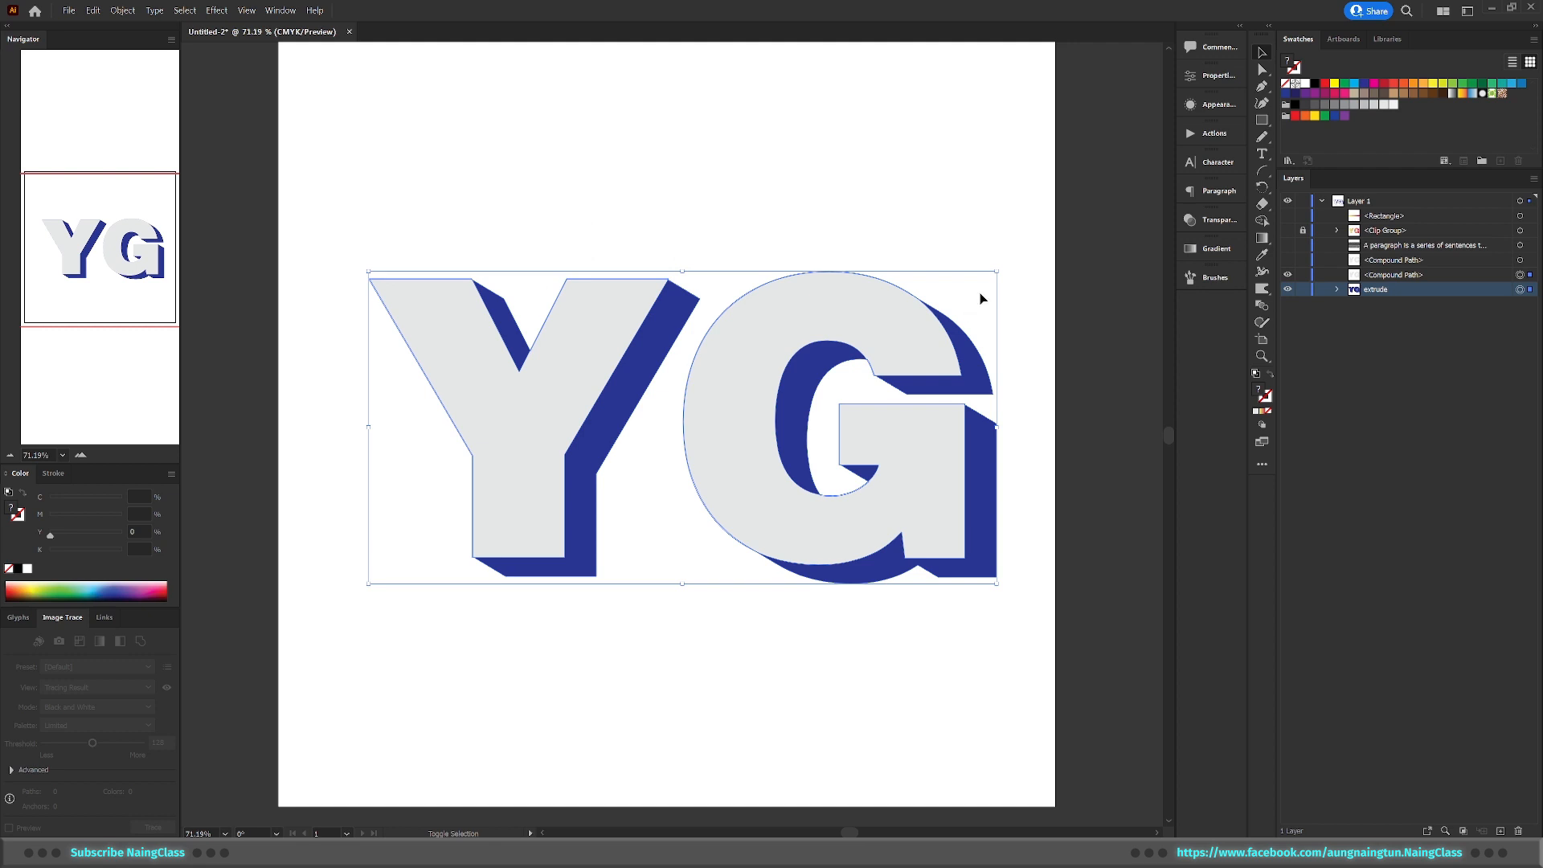
{"action": "key", "text": "shift+m"}
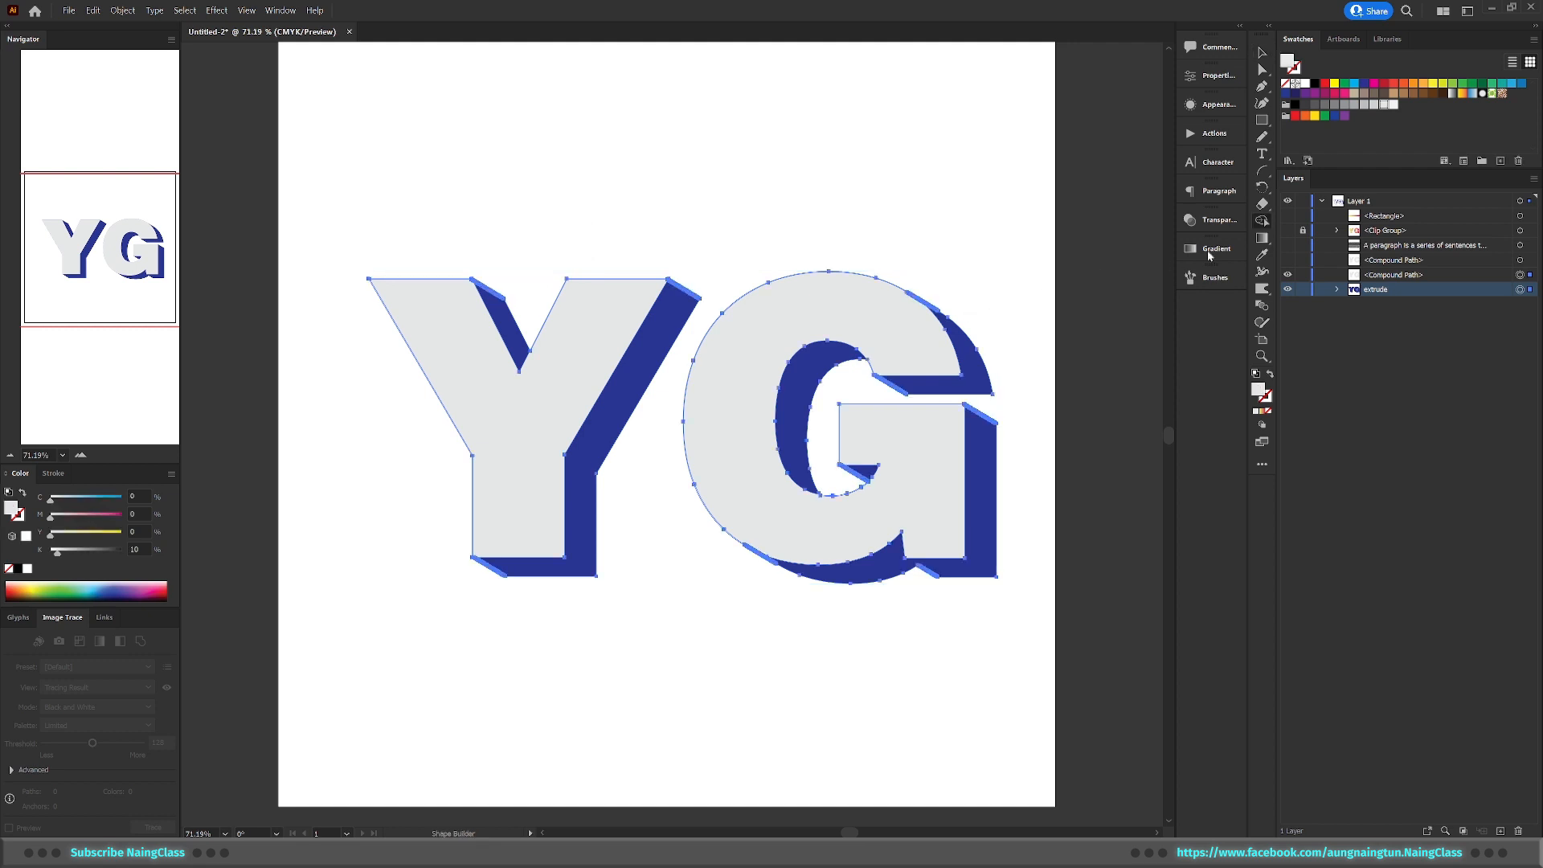
{"action": "left_click", "coordinate": [824, 308], "text": "alt"}
{"action": "left_click", "coordinate": [446, 357], "text": "alt"}
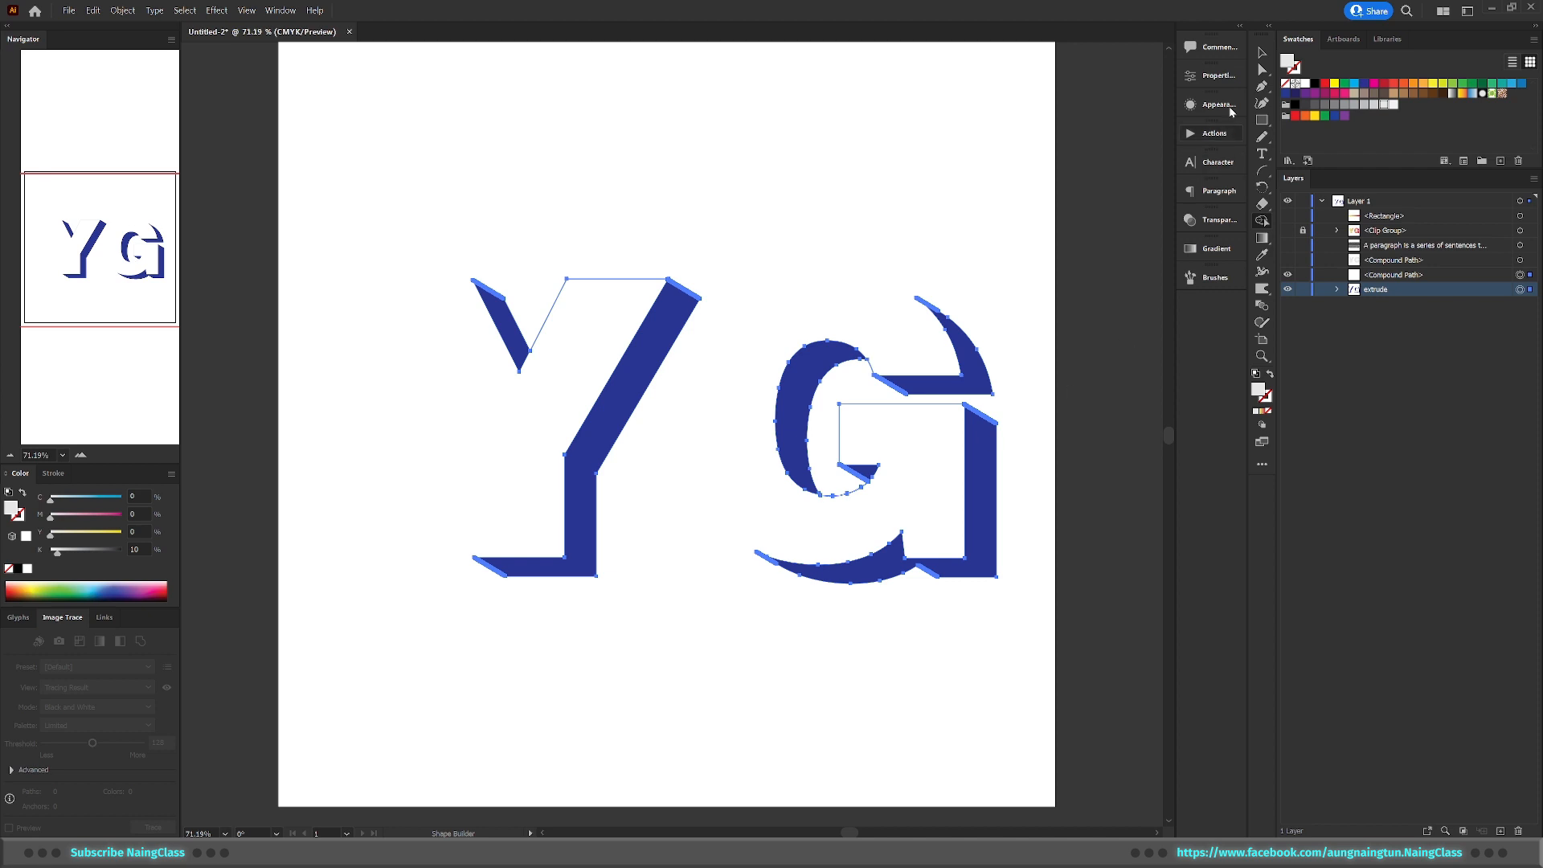
{"action": "left_click", "coordinate": [1261, 54]}
{"action": "left_click", "coordinate": [952, 160]}
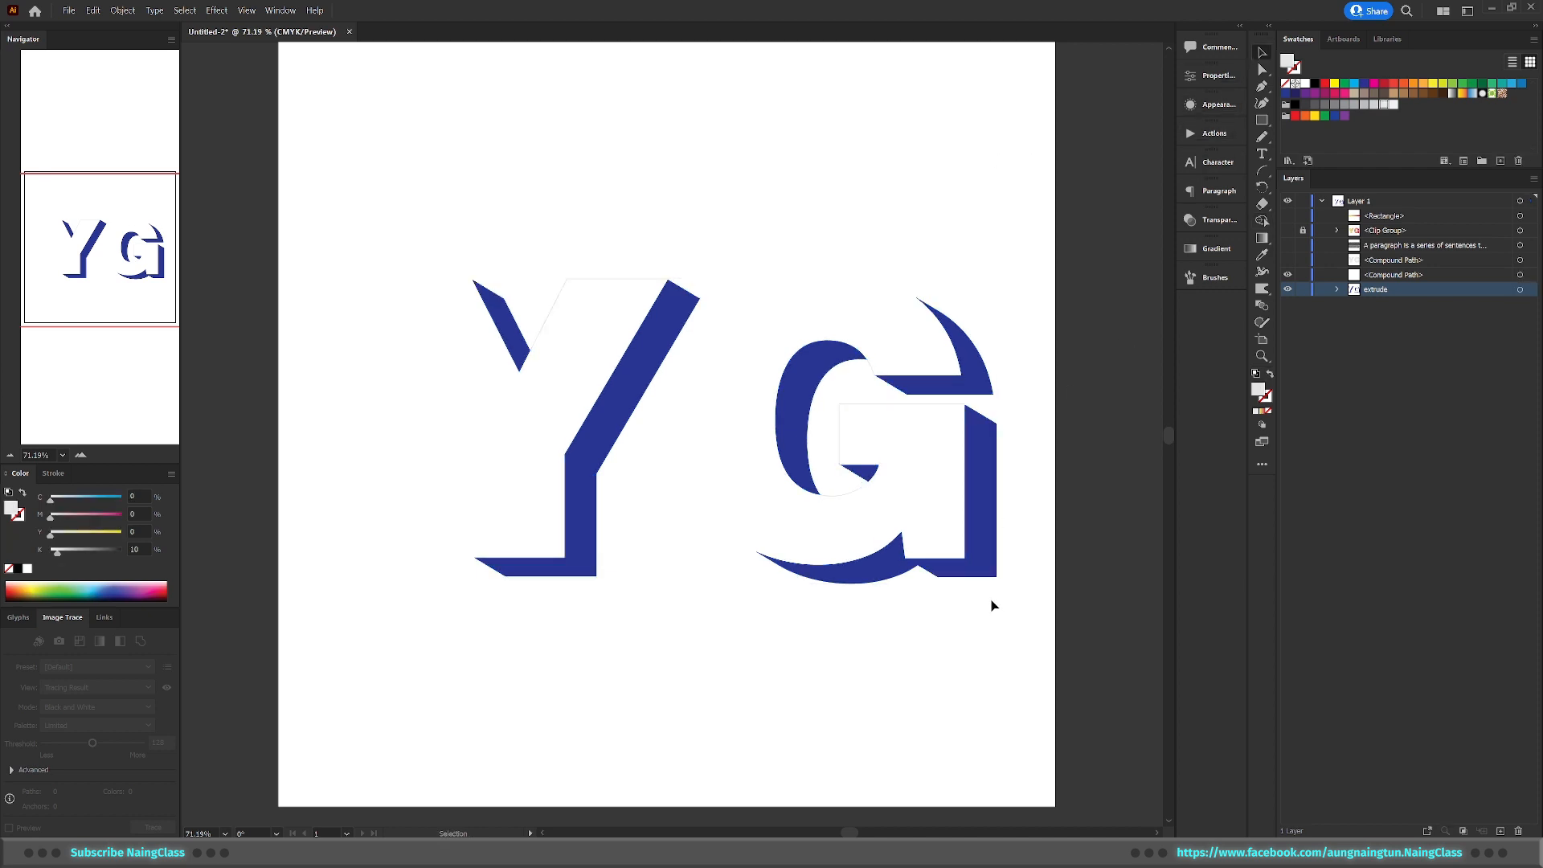
{"action": "scroll", "coordinate": [916, 426], "scroll_direction": "up", "scroll_amount": 8}
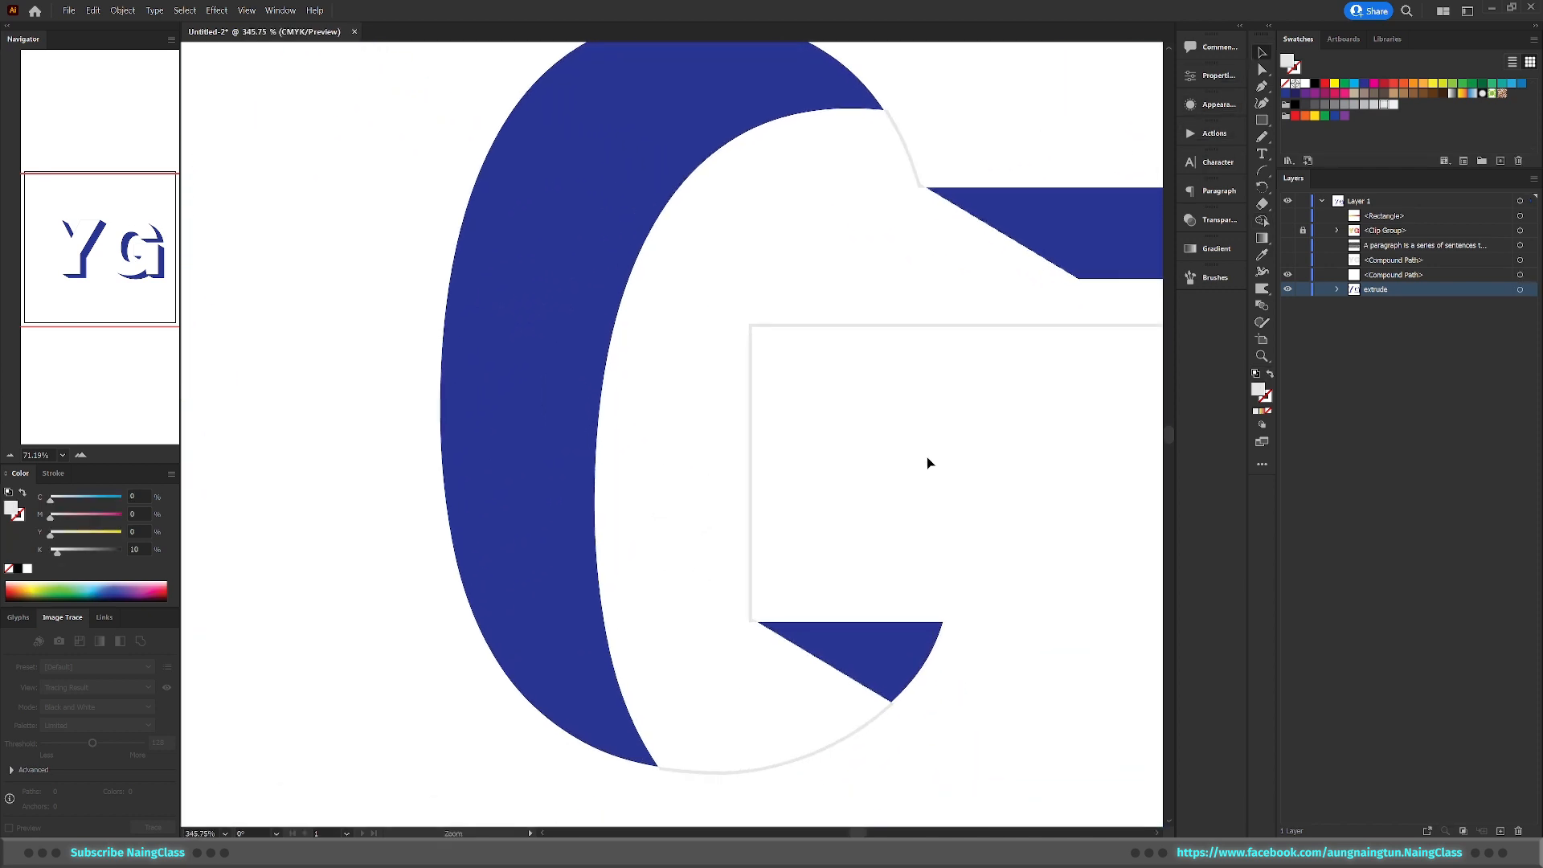
Delete the leftover gray offset outline around the G and Y from the artwork
{"action": "scroll", "coordinate": [916, 396], "scroll_direction": "up", "scroll_amount": 1}
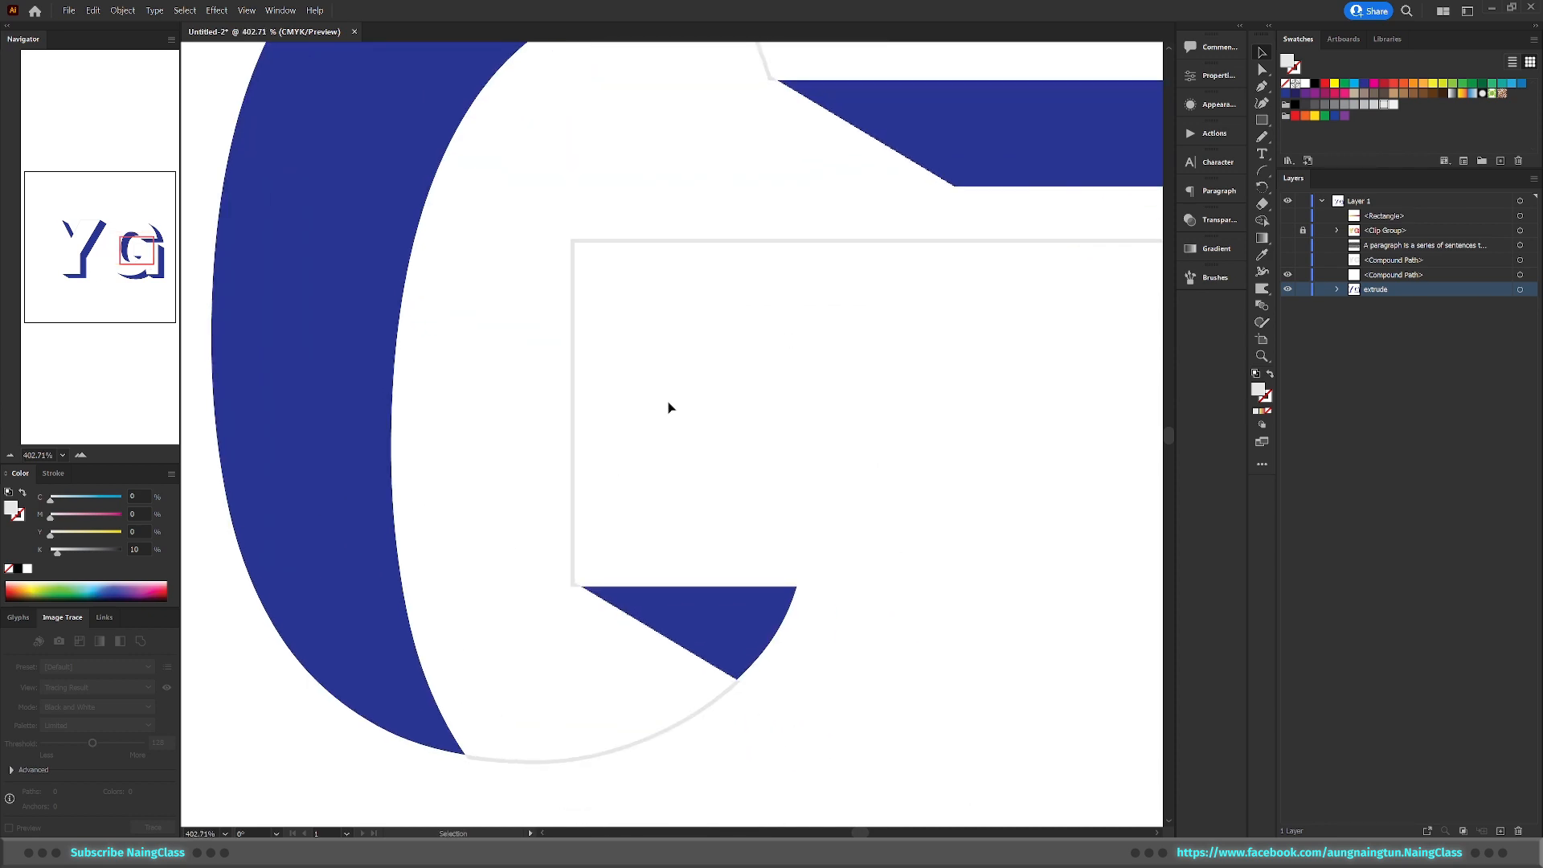
{"action": "key", "text": "a"}
{"action": "left_click", "coordinate": [758, 242]}
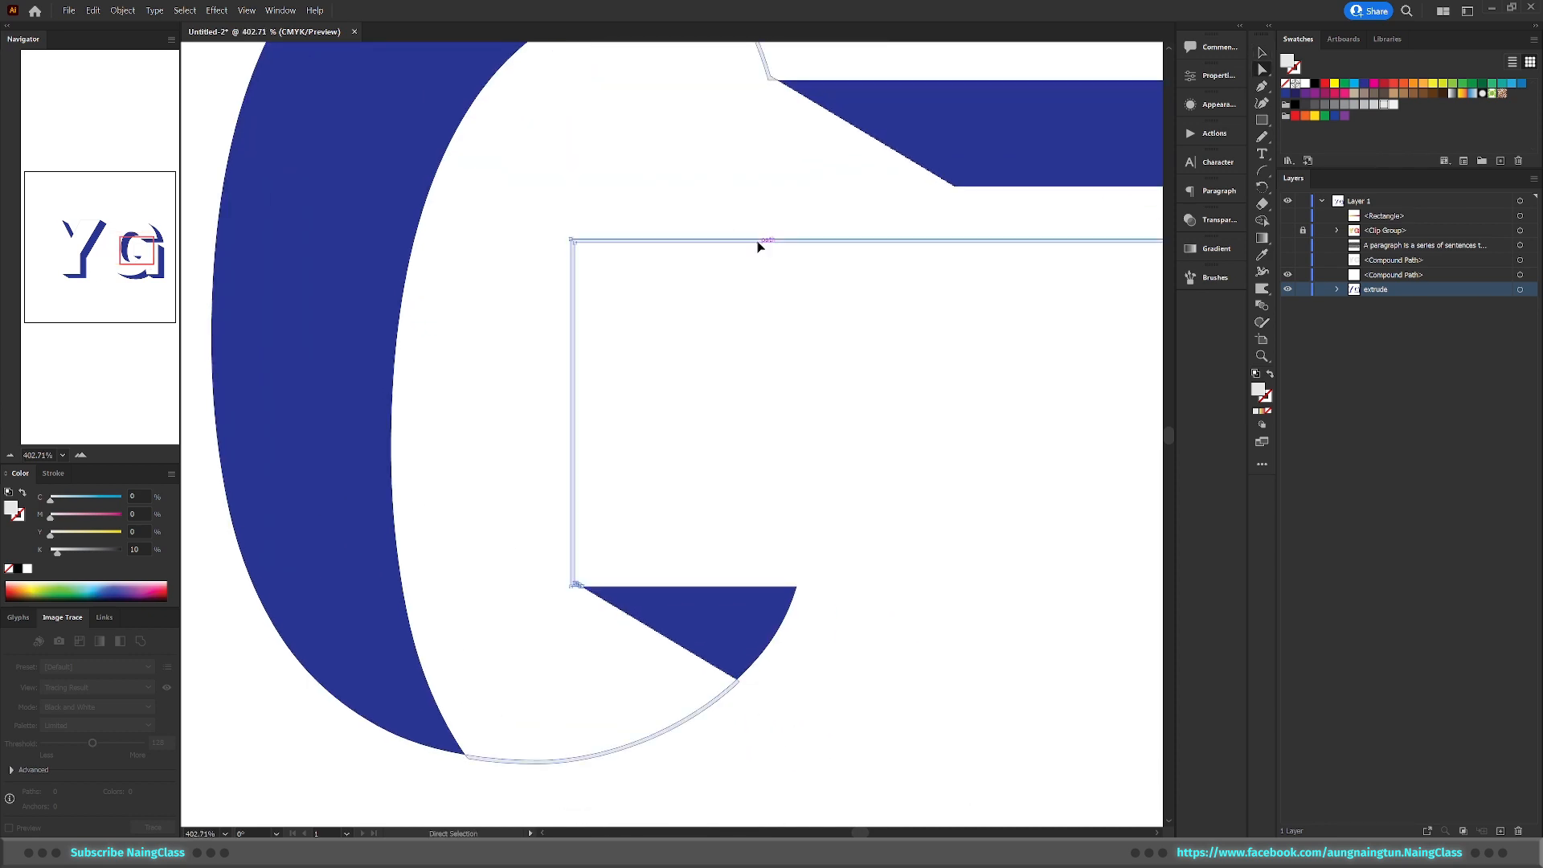
{"action": "left_click", "coordinate": [764, 241]}
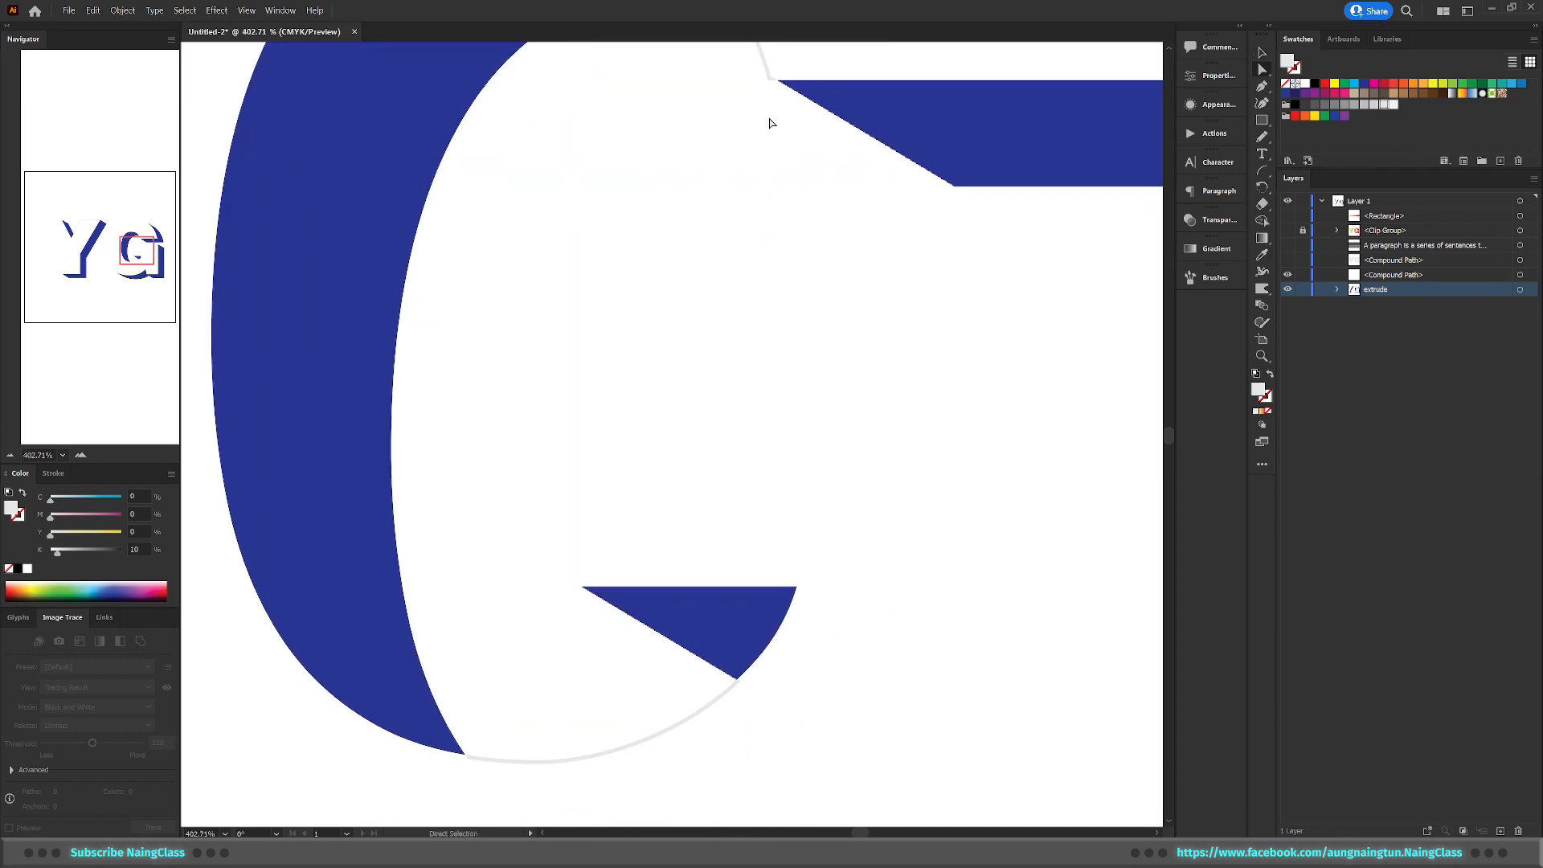
{"action": "key", "text": "v"}
{"action": "left_click", "coordinate": [764, 78]}
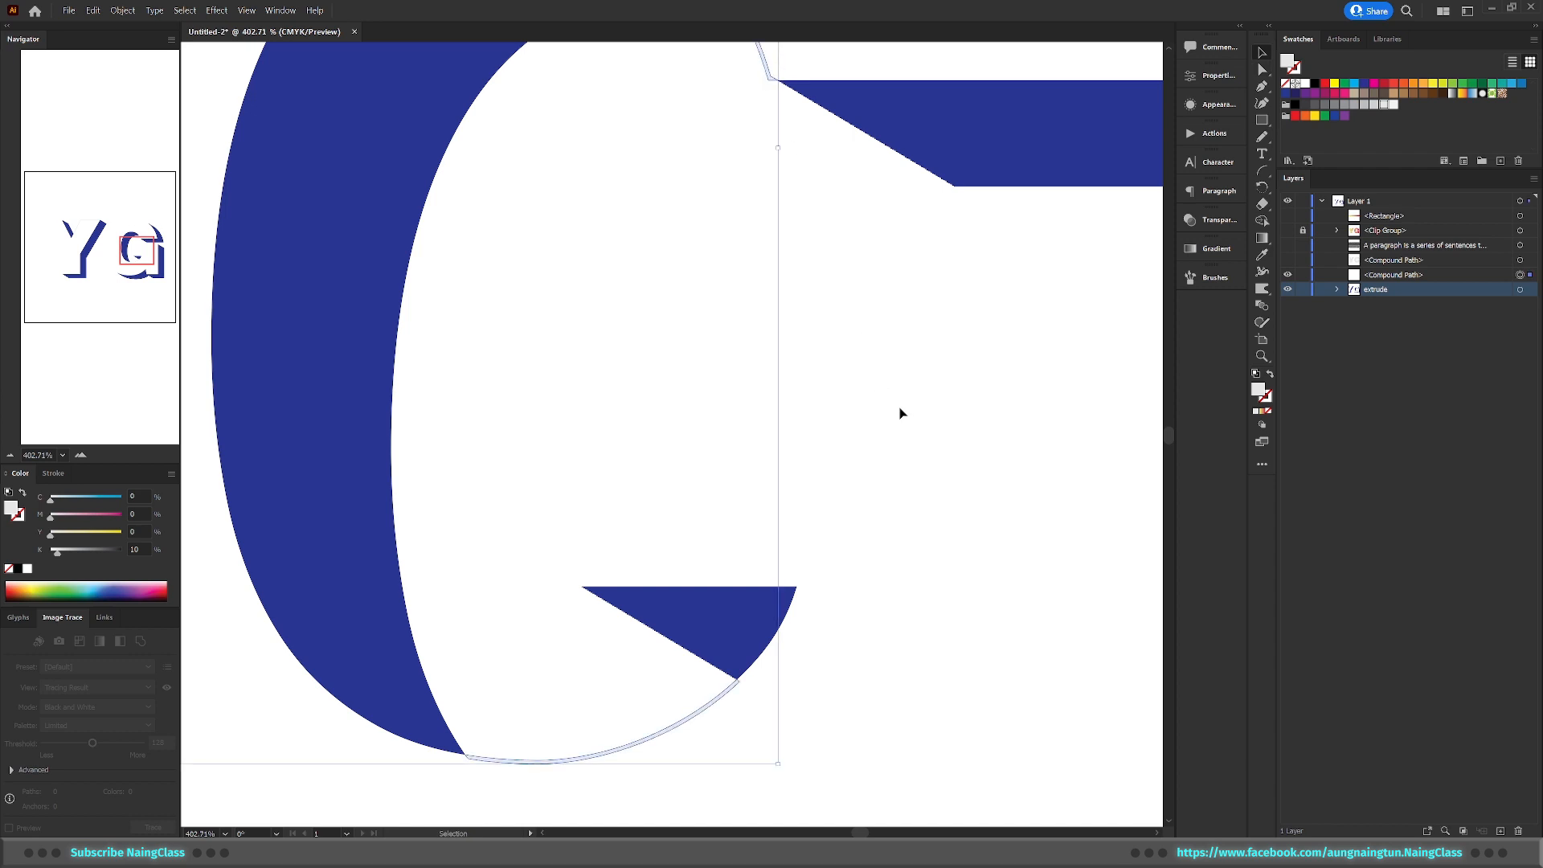
{"action": "key", "text": "Delete"}
Show the gradient text clip group together with the extrude shape
{"action": "key", "text": "ctrl+0"}
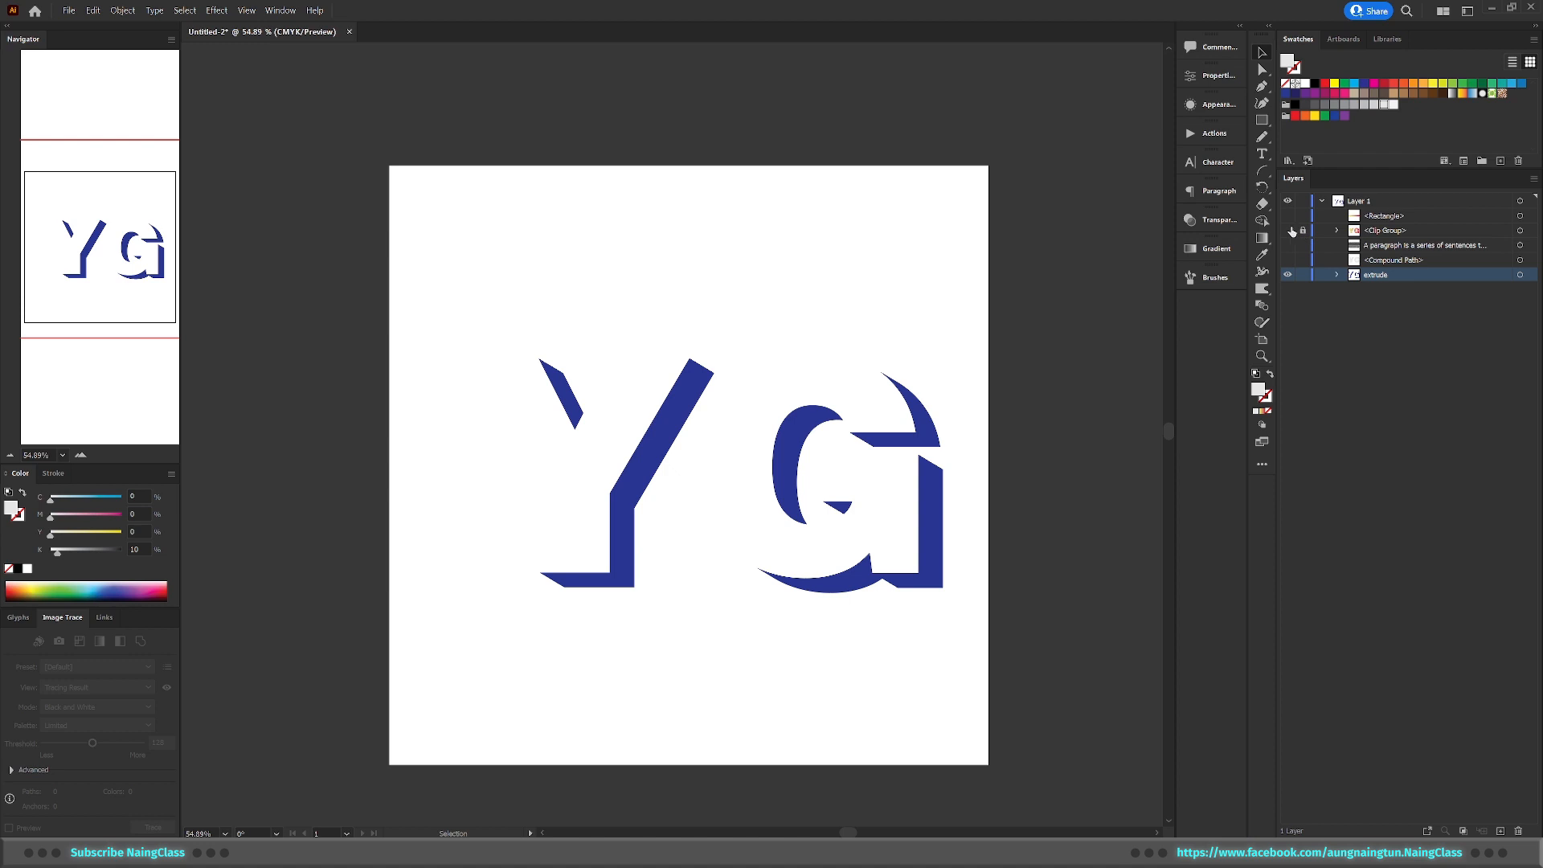
{"action": "left_click", "coordinate": [1288, 231]}
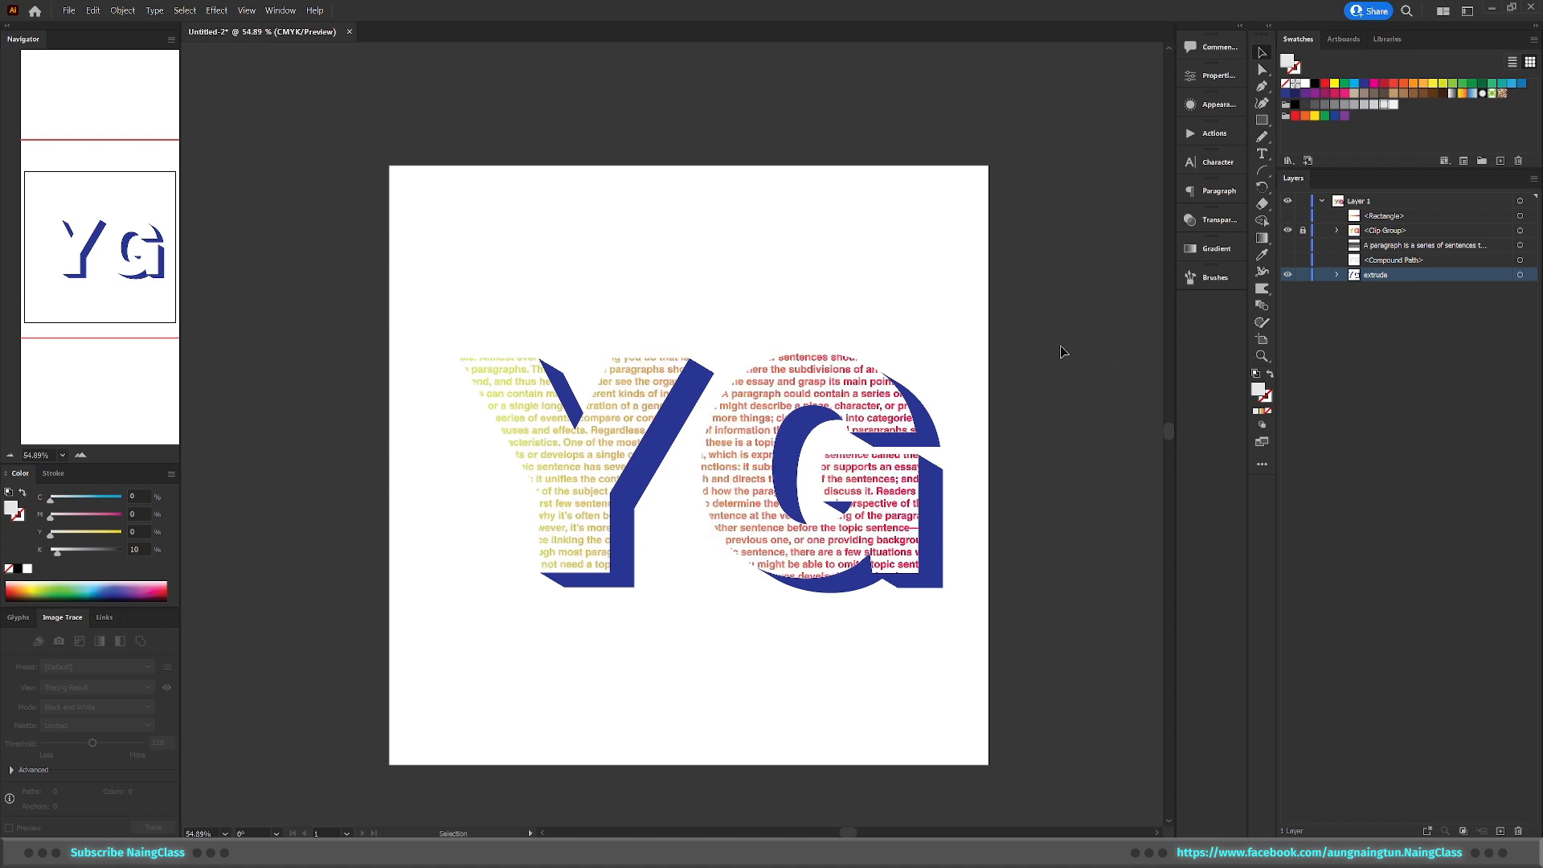
{"action": "left_click_drag", "start_coordinate": [1035, 280], "coordinate": [994, 226]}
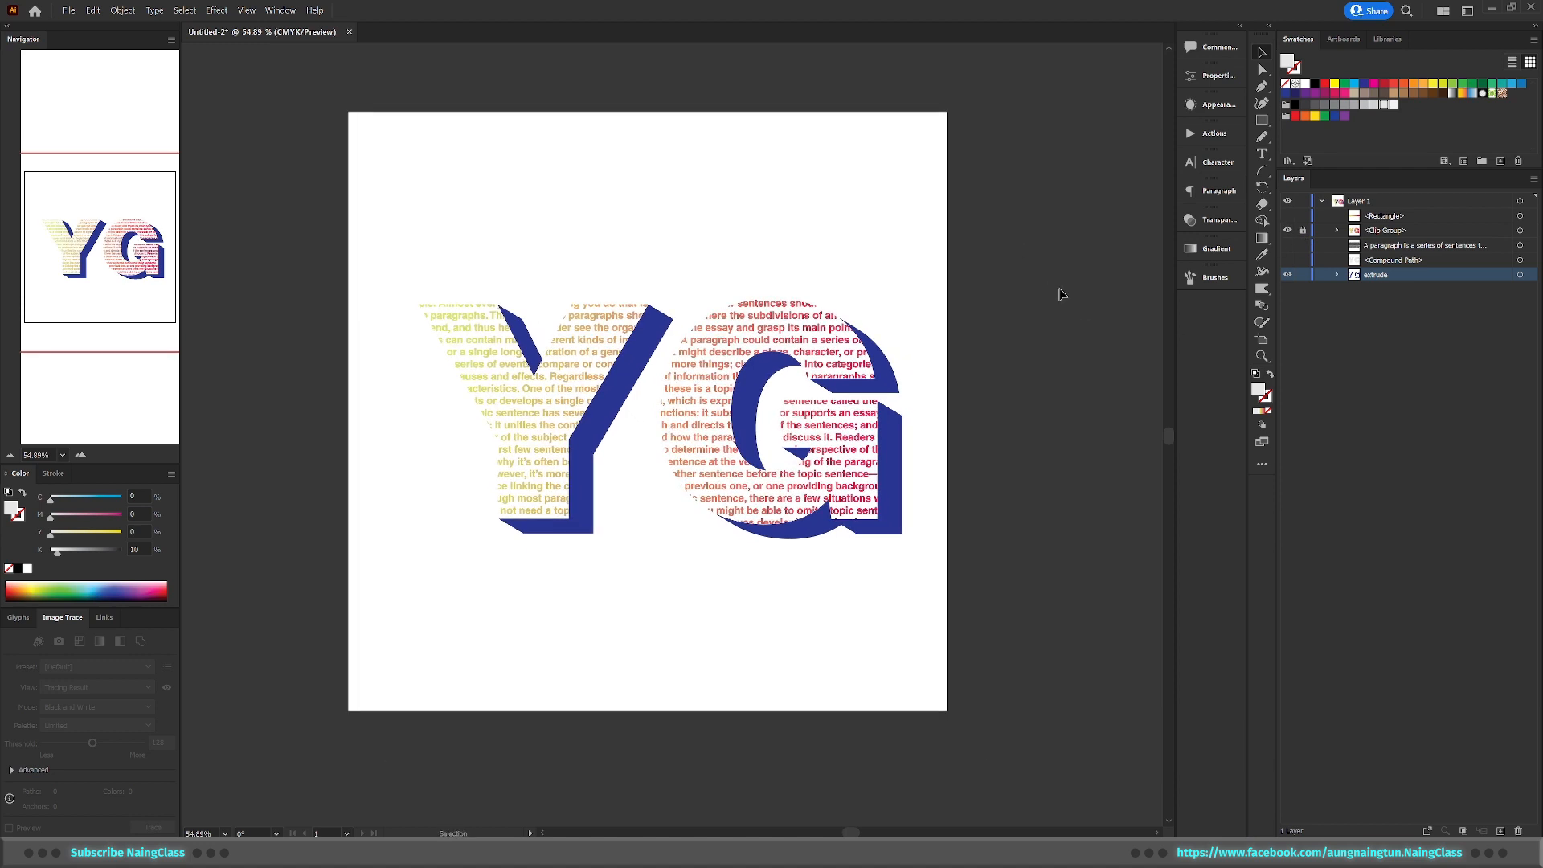
Draw a black rectangle covering the whole artboard and place it beneath the extrude group
{"action": "key", "text": "m"}
{"action": "left_click", "coordinate": [1315, 84]}
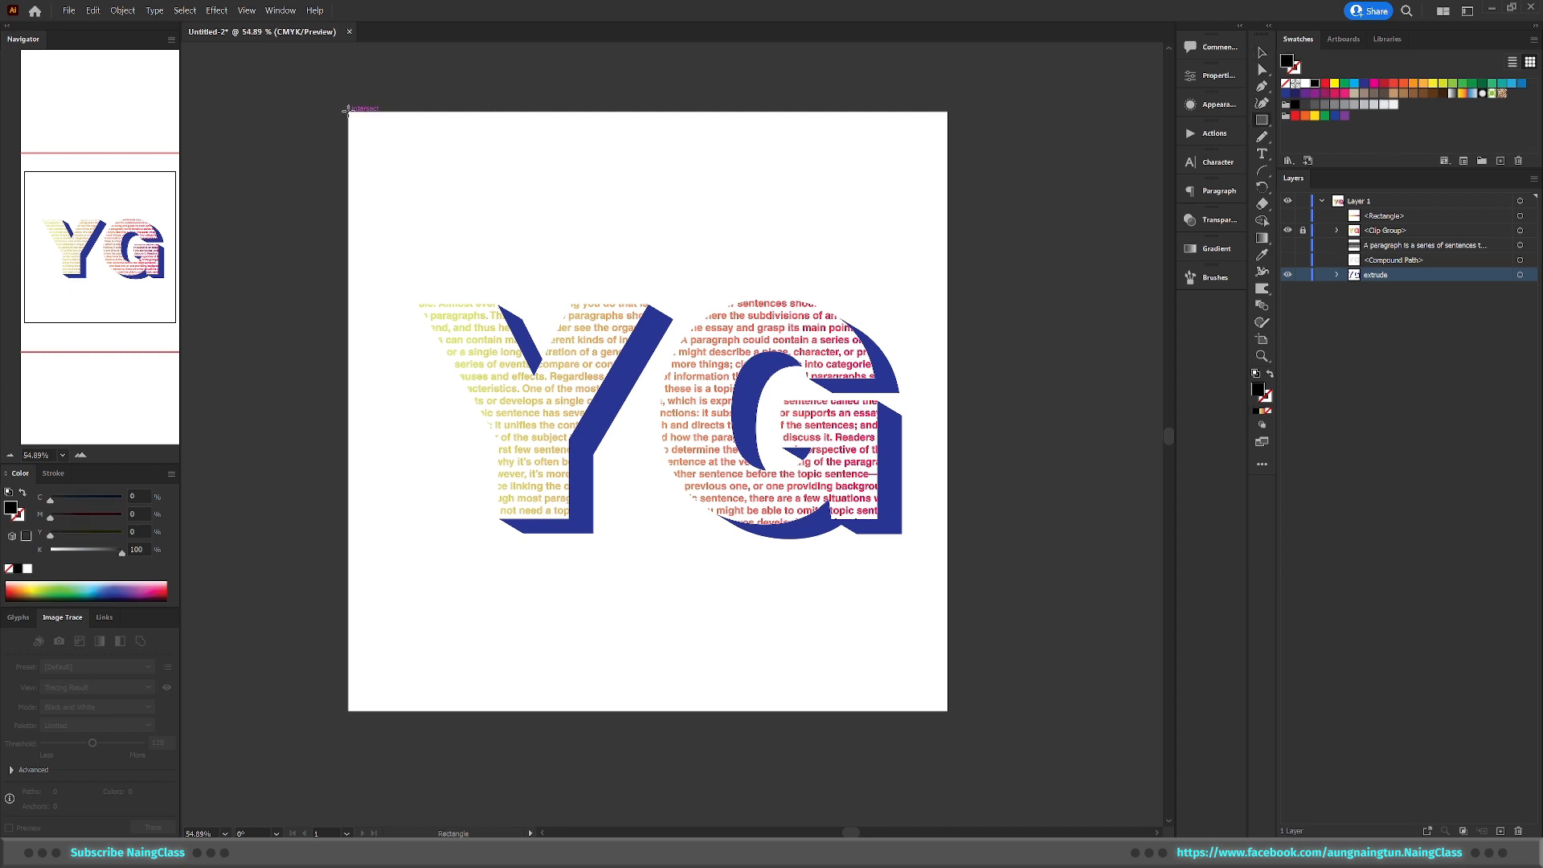
{"action": "left_click_drag", "start_coordinate": [347, 110], "coordinate": [947, 710]}
{"action": "left_click_drag", "start_coordinate": [1383, 217], "coordinate": [1394, 294]}
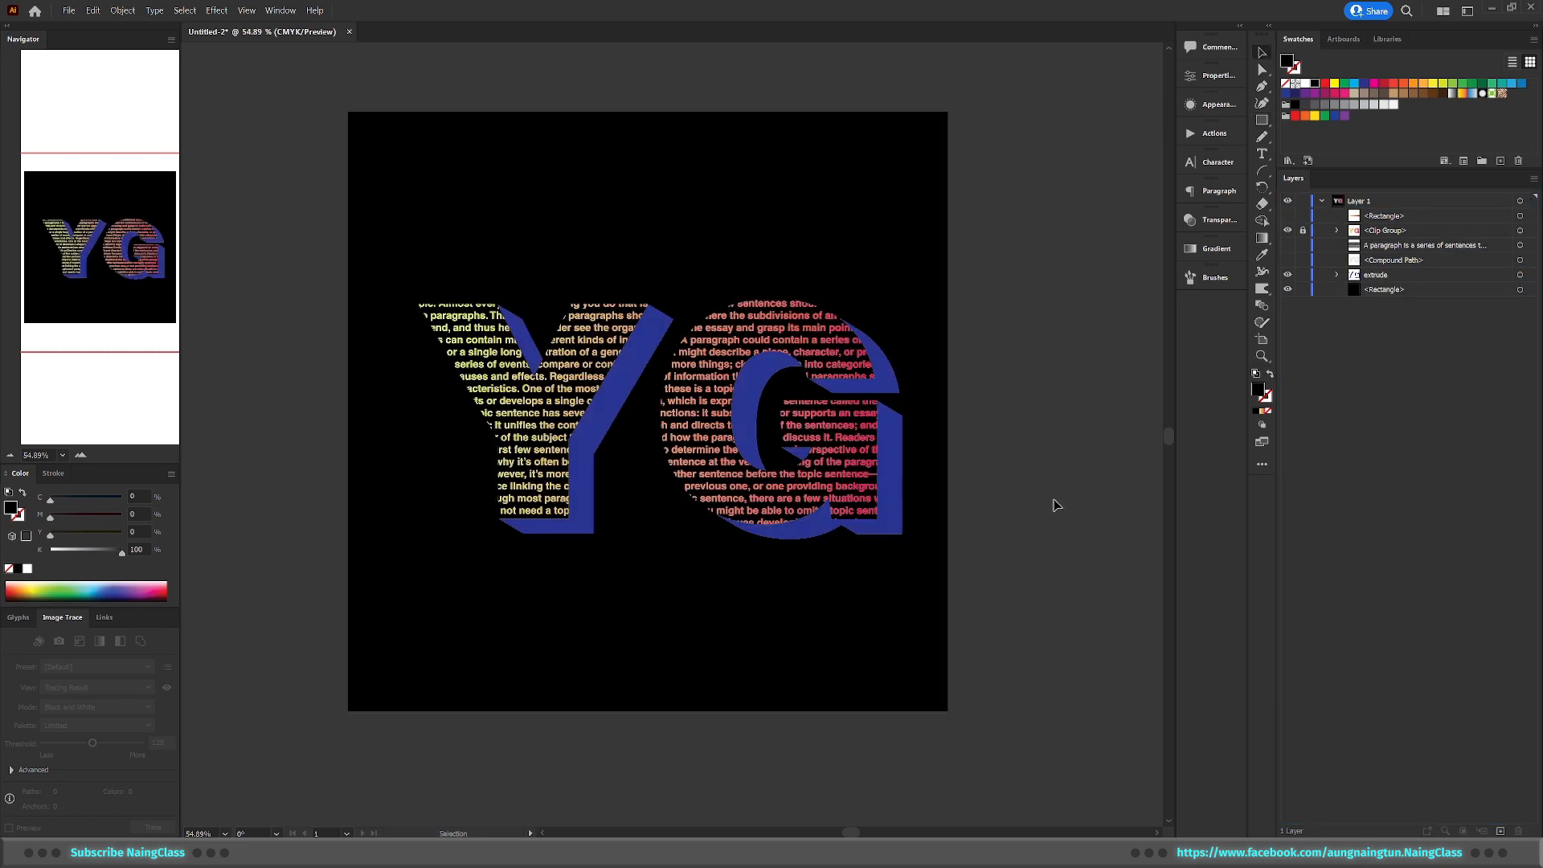
Fill the extrude group with the yellow swatch C=5 M=0 Y=90 K=0
{"action": "scroll", "coordinate": [1009, 519], "scroll_direction": "up", "scroll_amount": 3}
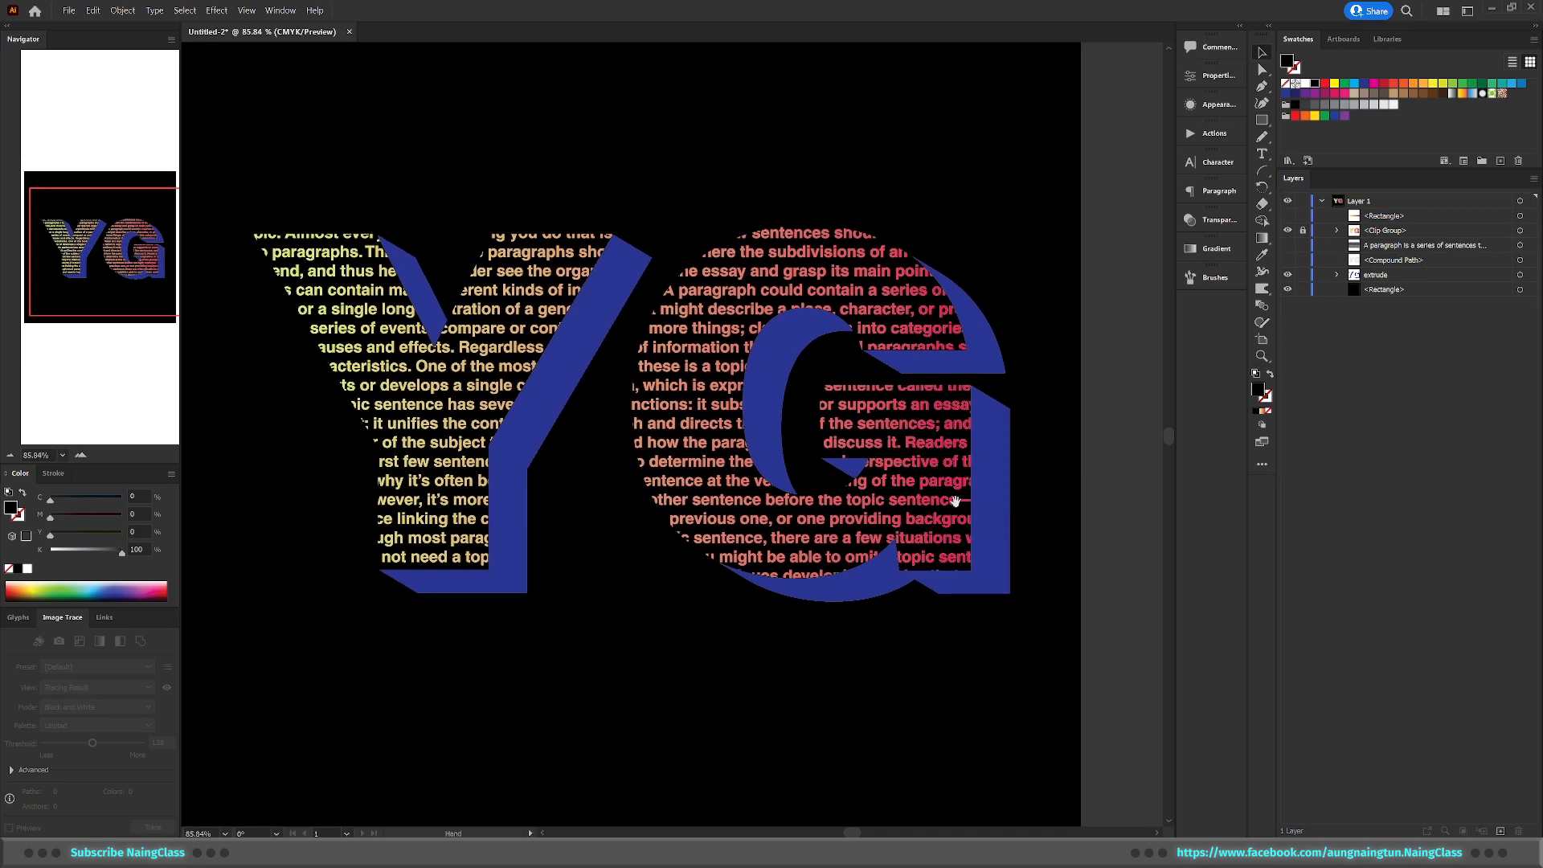
{"action": "left_click_drag", "start_coordinate": [903, 465], "coordinate": [899, 523]}
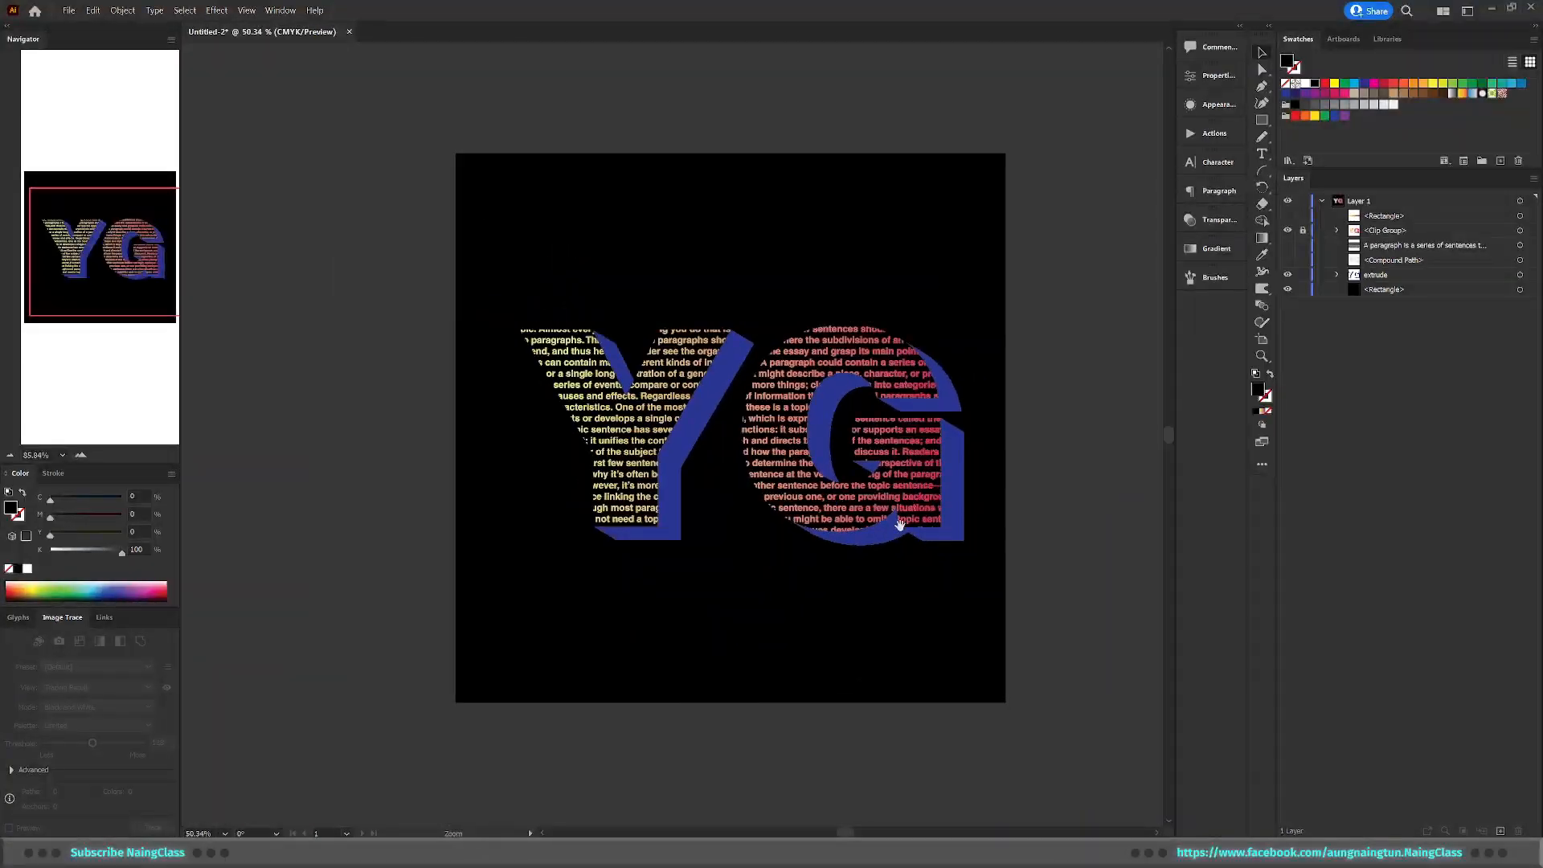
{"action": "left_click_drag", "start_coordinate": [936, 419], "coordinate": [981, 410]}
{"action": "left_click_drag", "start_coordinate": [923, 472], "coordinate": [956, 471]}
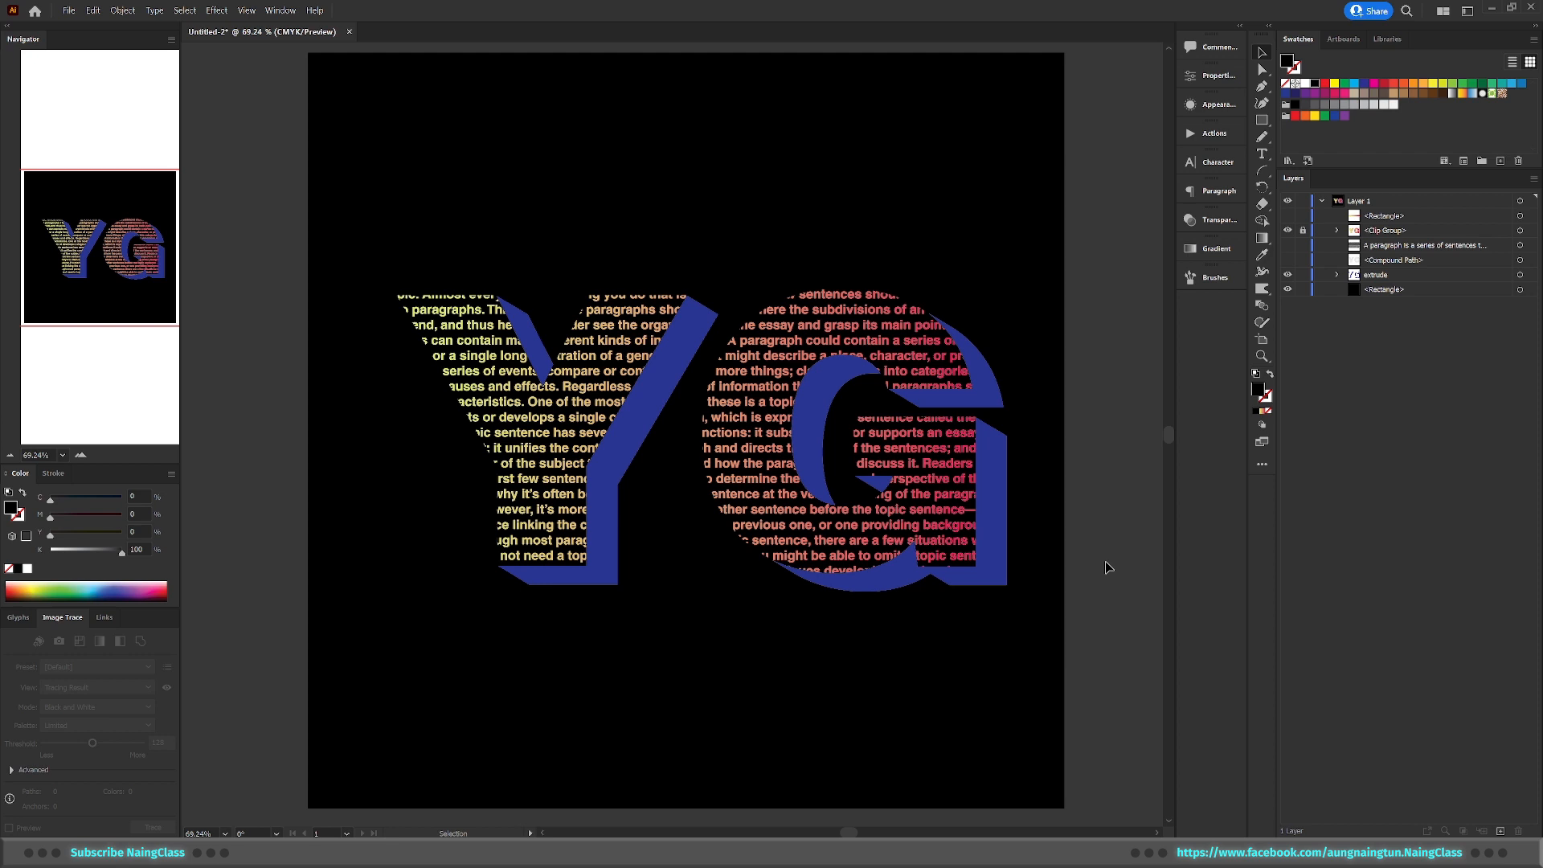
{"action": "left_click", "coordinate": [1002, 465]}
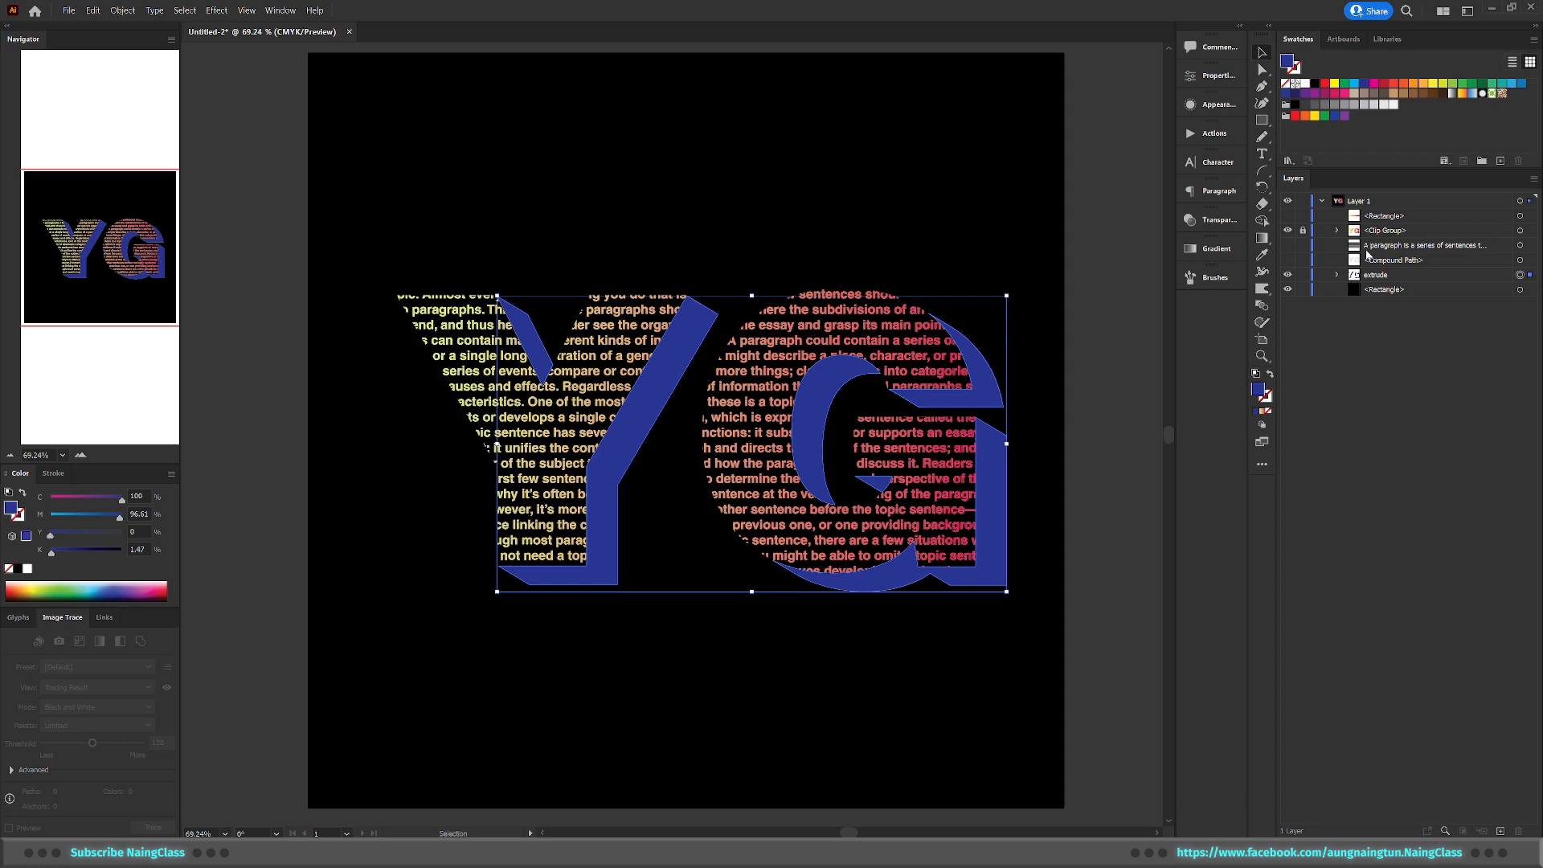
{"action": "left_click", "coordinate": [1432, 84]}
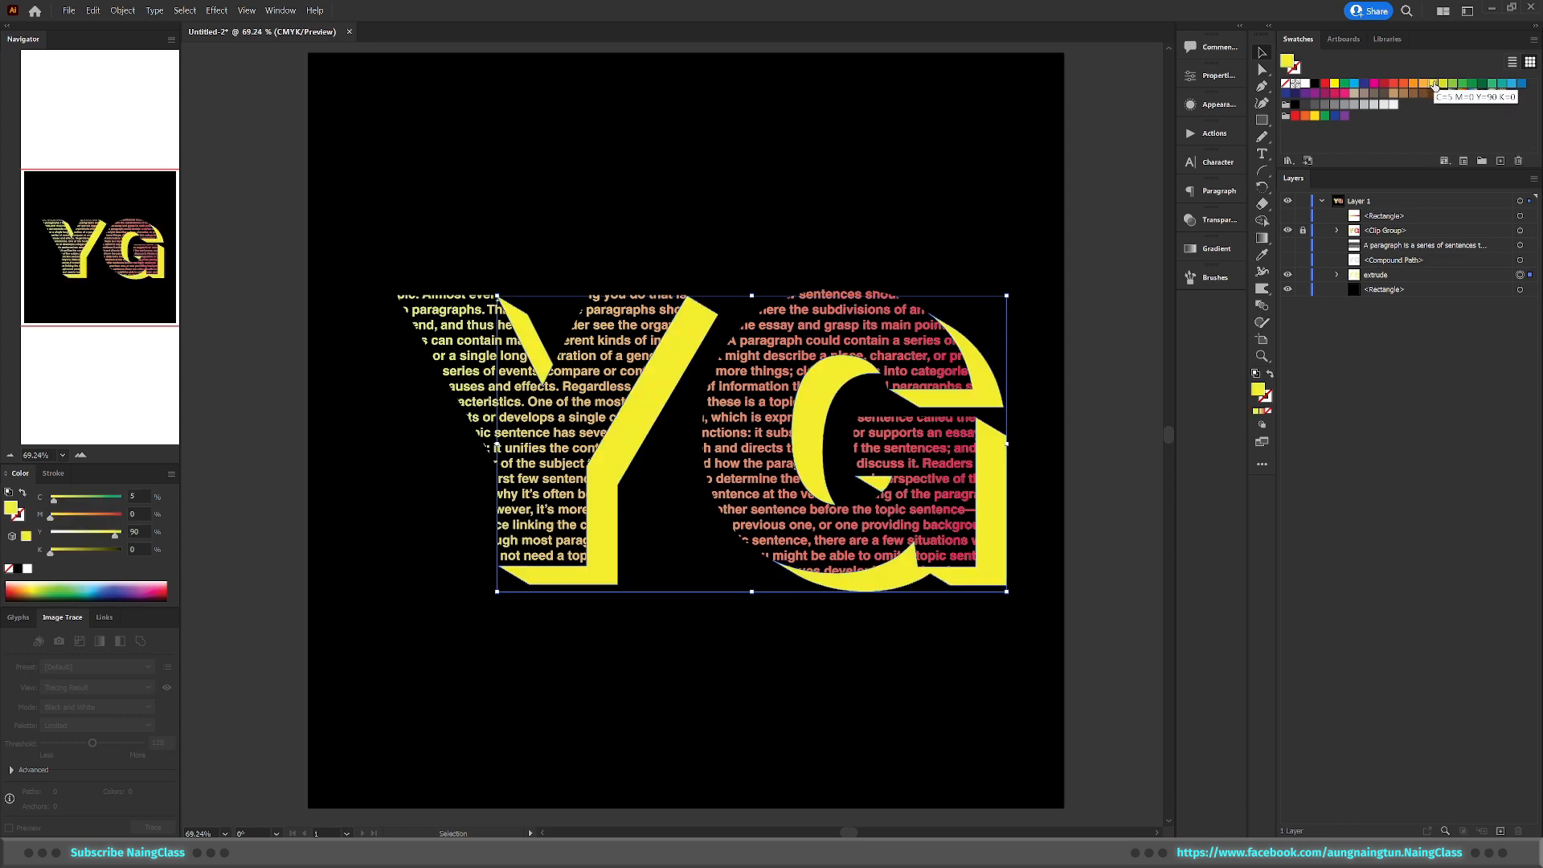
{"action": "left_click", "coordinate": [1125, 361]}
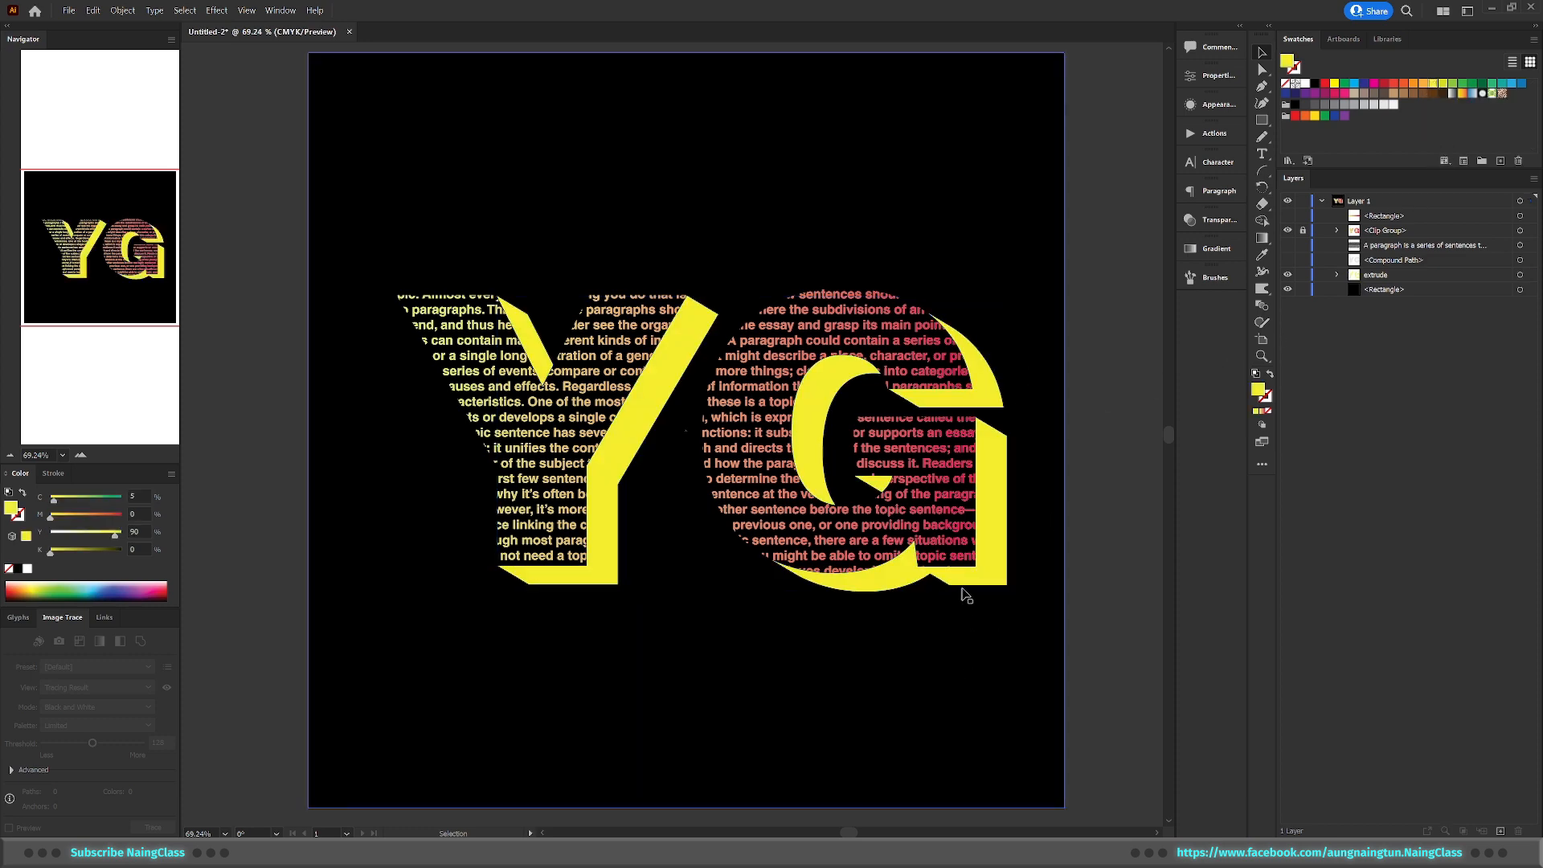
Fill the extrude group with the yellow-to-red gradient swatch
{"action": "left_click", "coordinate": [999, 491], "text": "alt"}
{"action": "left_click", "coordinate": [999, 491]}
{"action": "key", "text": "v"}
{"action": "left_click", "coordinate": [1006, 483]}
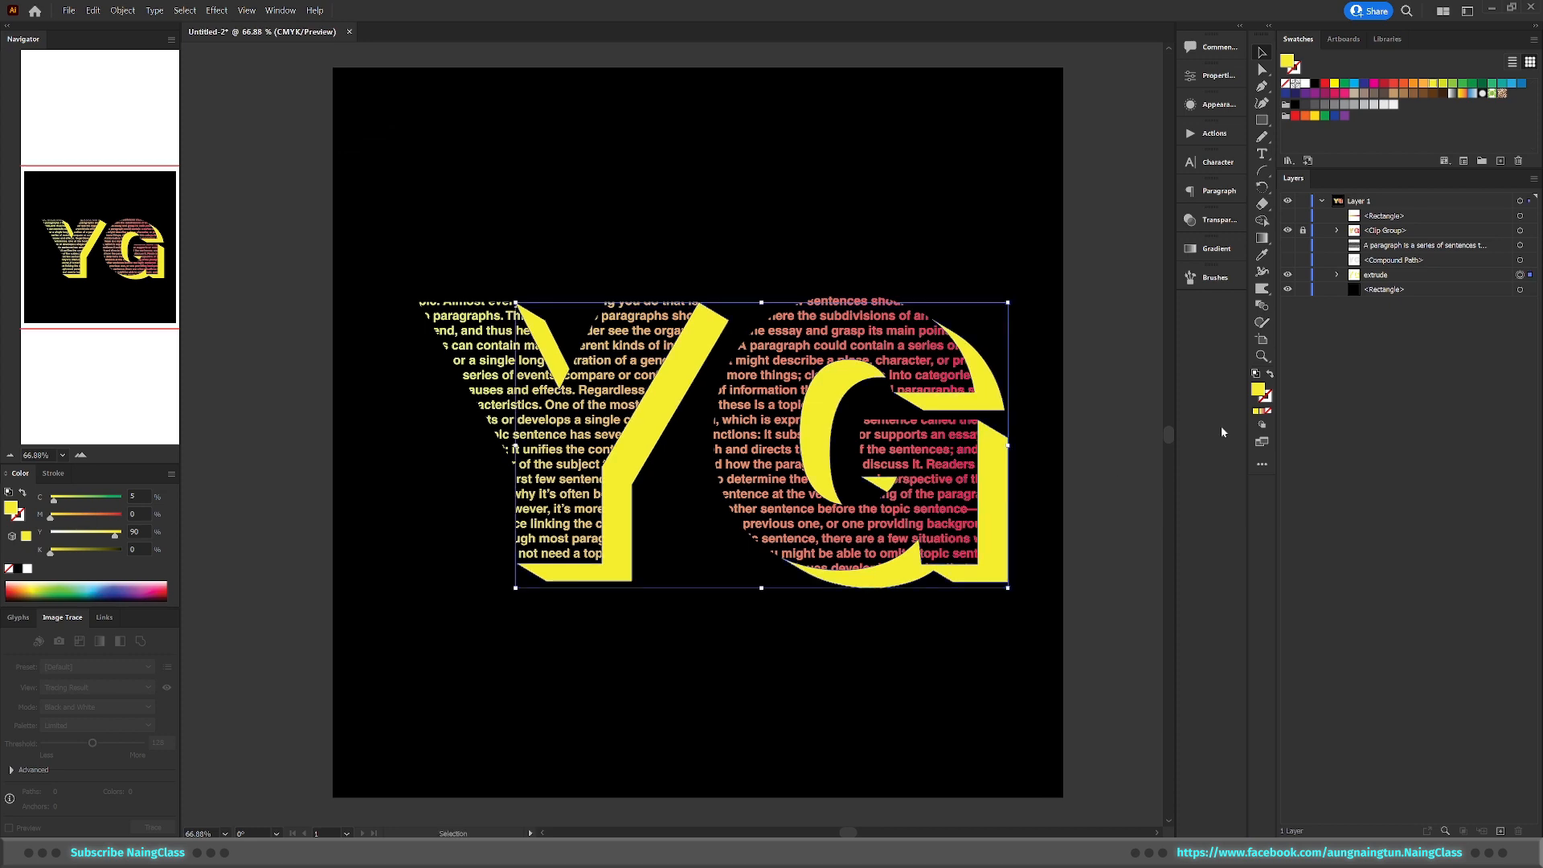
{"action": "left_click", "coordinate": [1462, 94]}
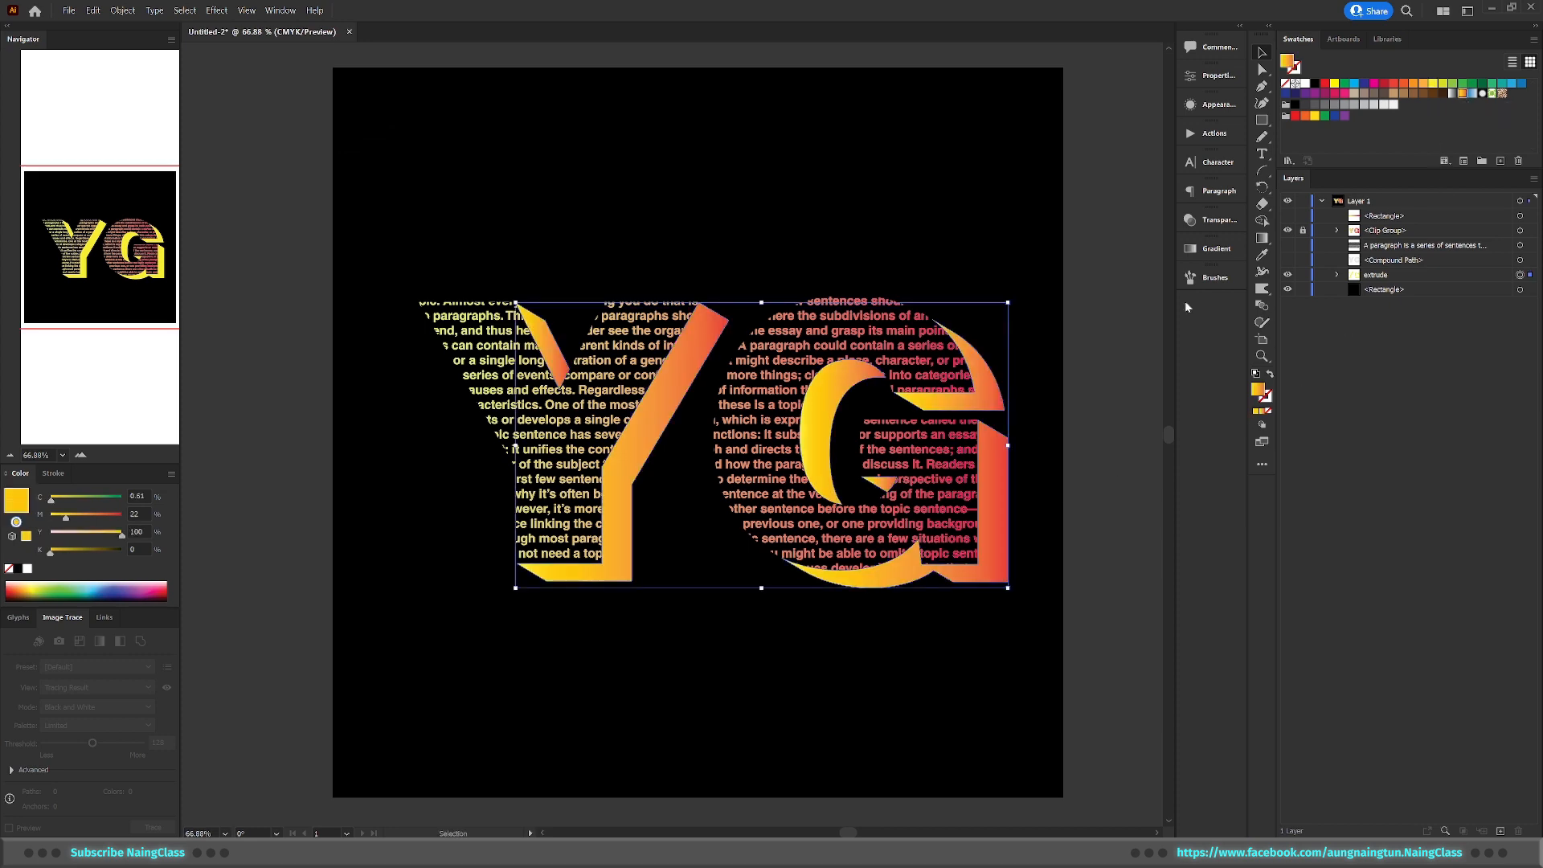
{"action": "left_click_drag", "start_coordinate": [967, 514], "coordinate": [959, 545]}
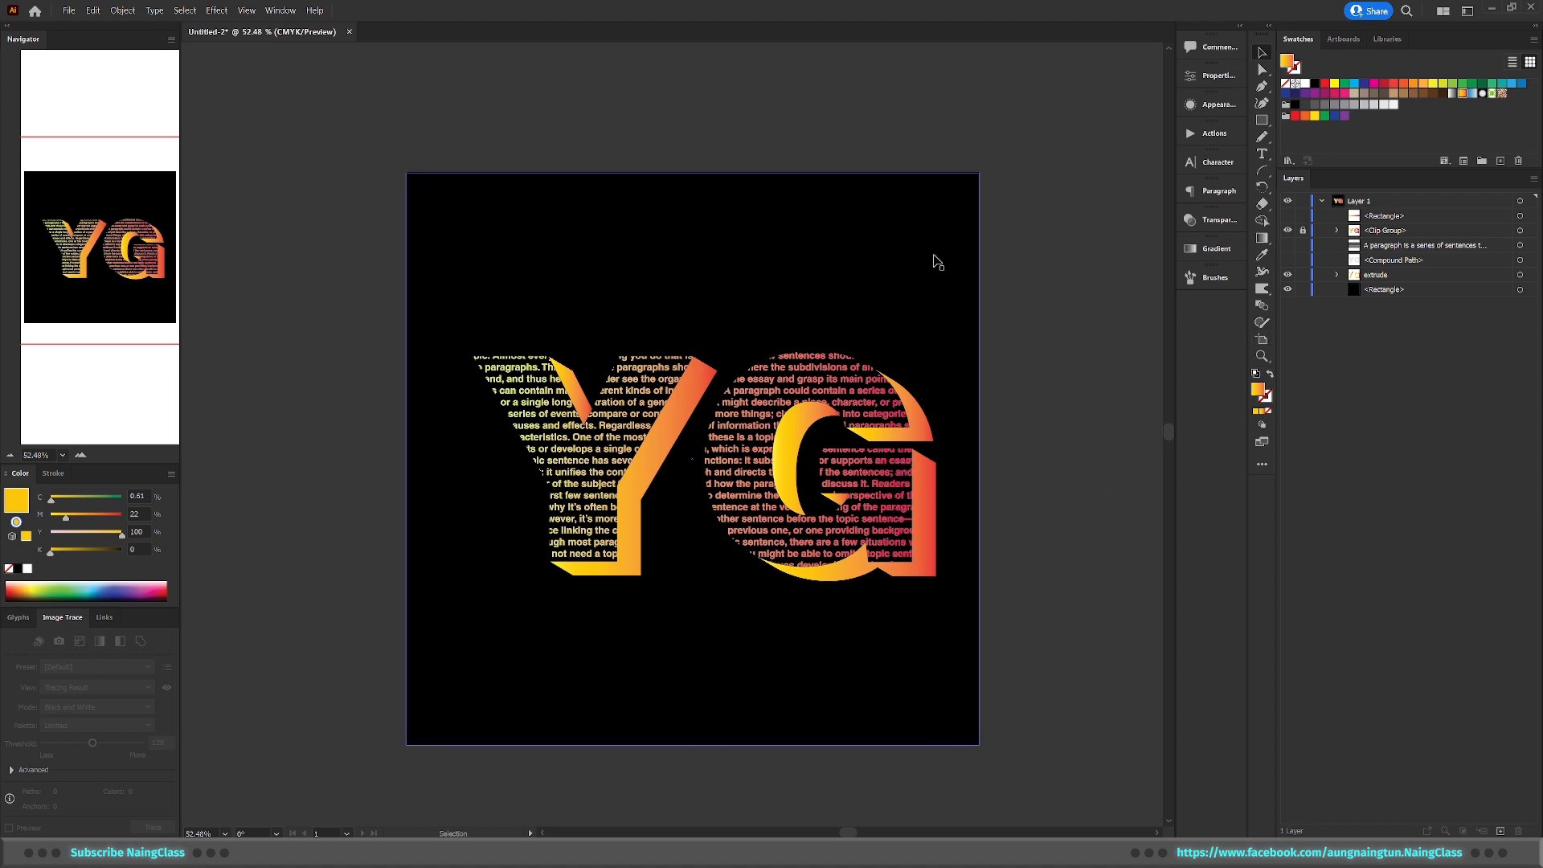
Lock the black background rectangle and unlock the text clip group
{"action": "left_click", "coordinate": [1303, 289]}
{"action": "left_click", "coordinate": [1400, 290]}
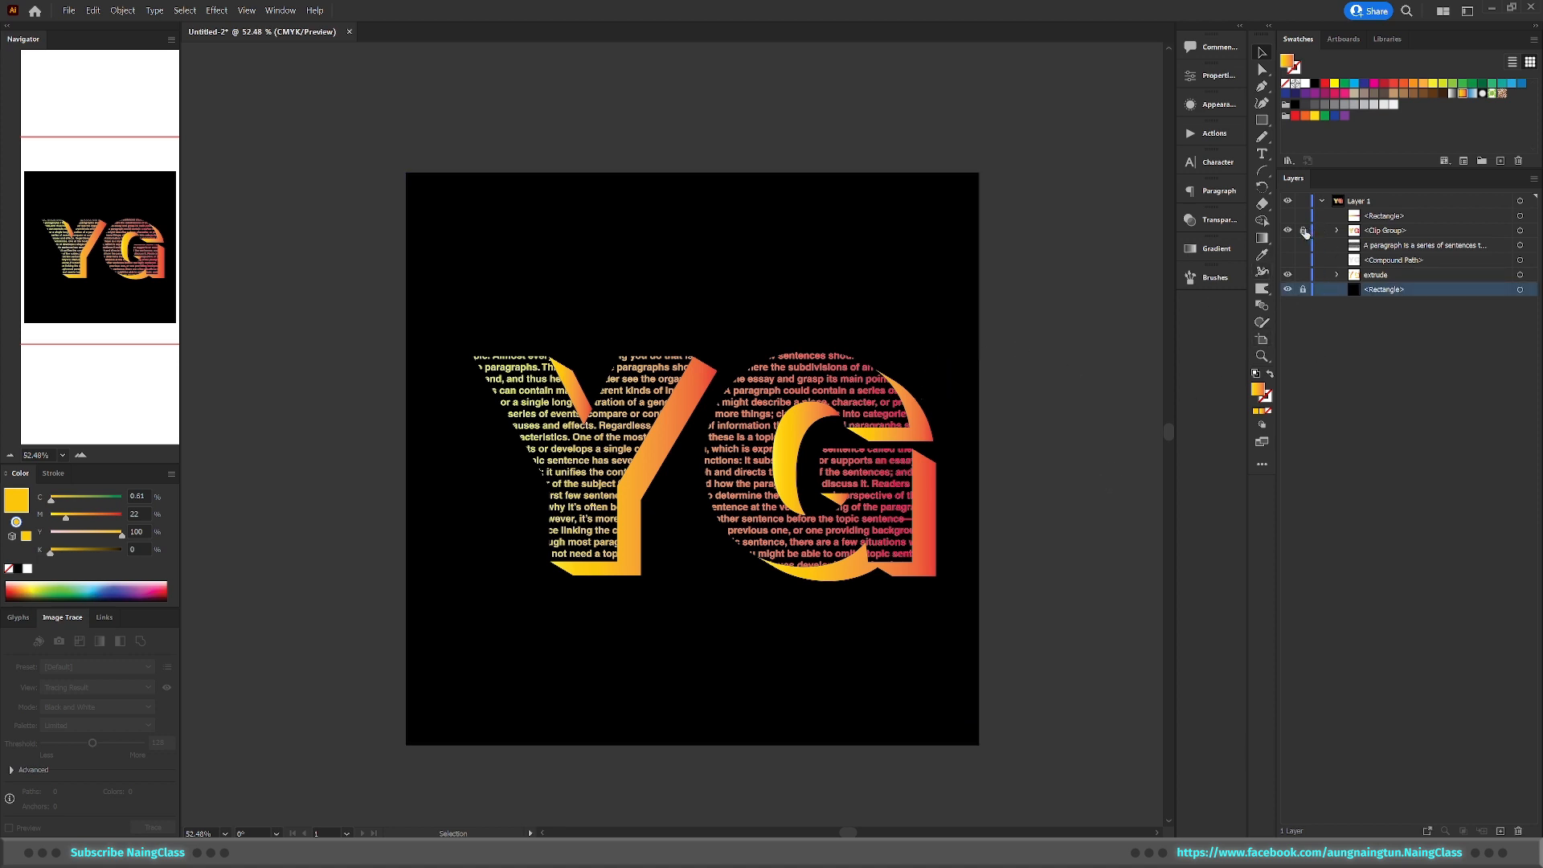
{"action": "left_click", "coordinate": [1303, 230]}
Group the text clip group with the extrude shape and rename the new group as YG
{"action": "left_click_drag", "start_coordinate": [945, 257], "coordinate": [489, 630]}
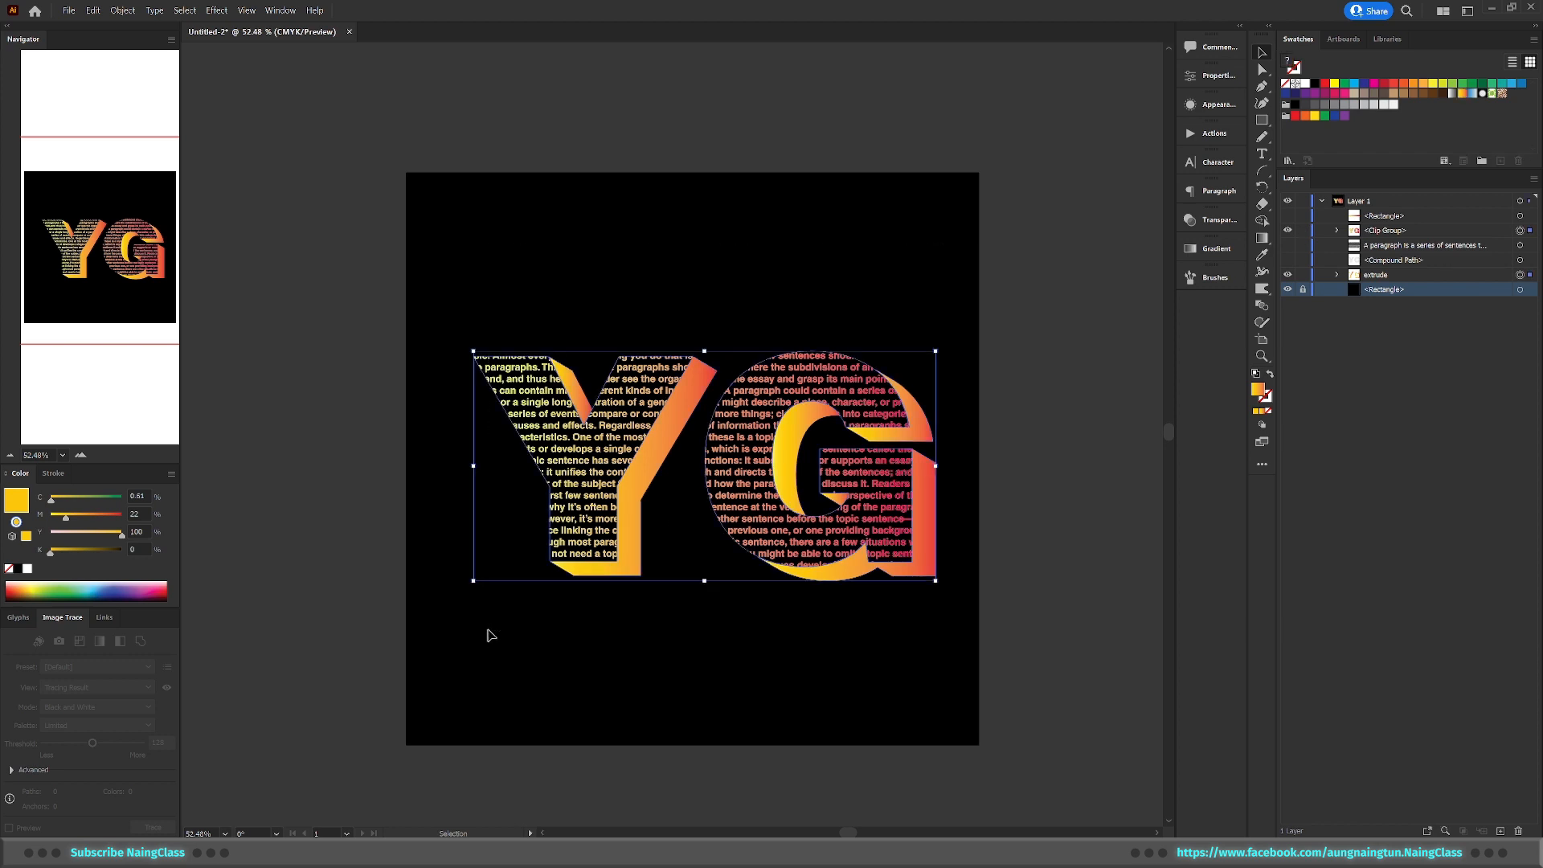
{"action": "key", "text": "a"}
{"action": "key", "text": "ctrl+g"}
{"action": "key", "text": "v"}
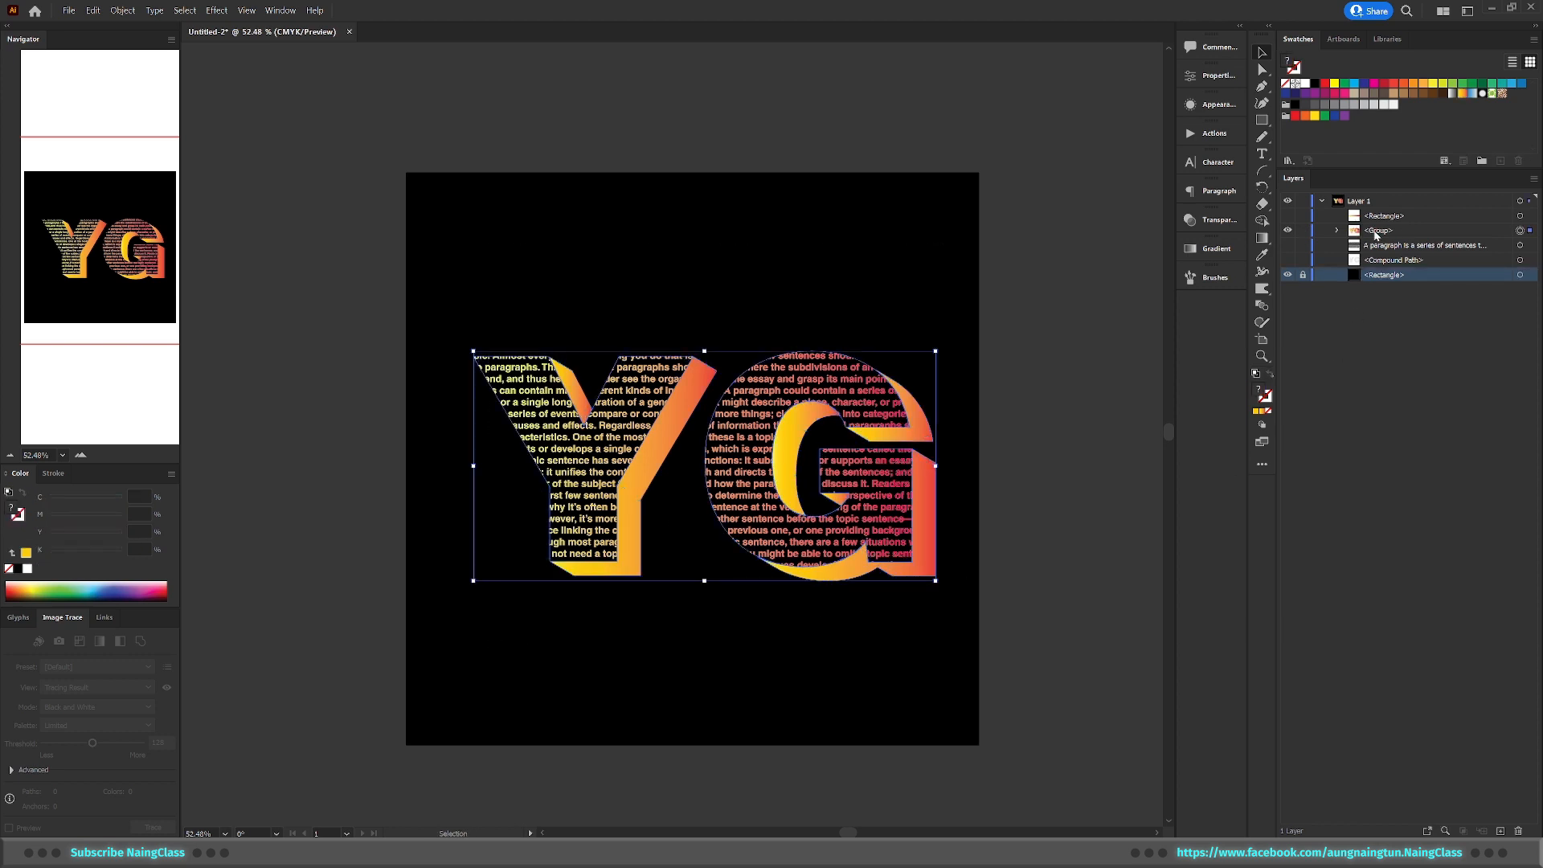
{"action": "double_click", "coordinate": [1379, 229]}
{"action": "type", "text": "YG"}
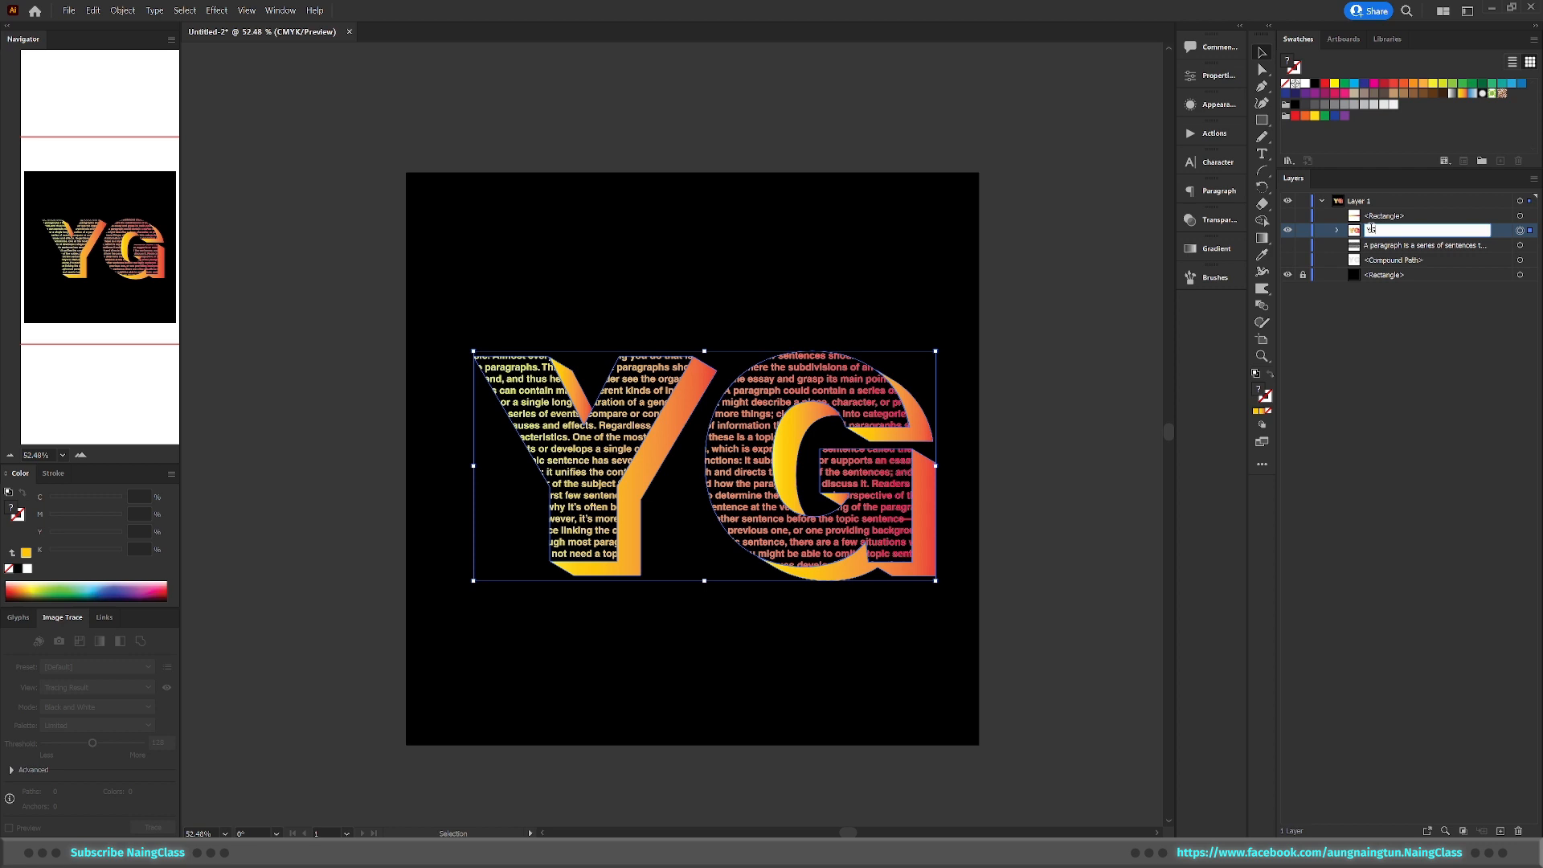
{"action": "key", "text": "Return"}
Hide the YG group and the black background, checking the original paragraph text and leaving it hidden too
{"action": "left_click", "coordinate": [1288, 231]}
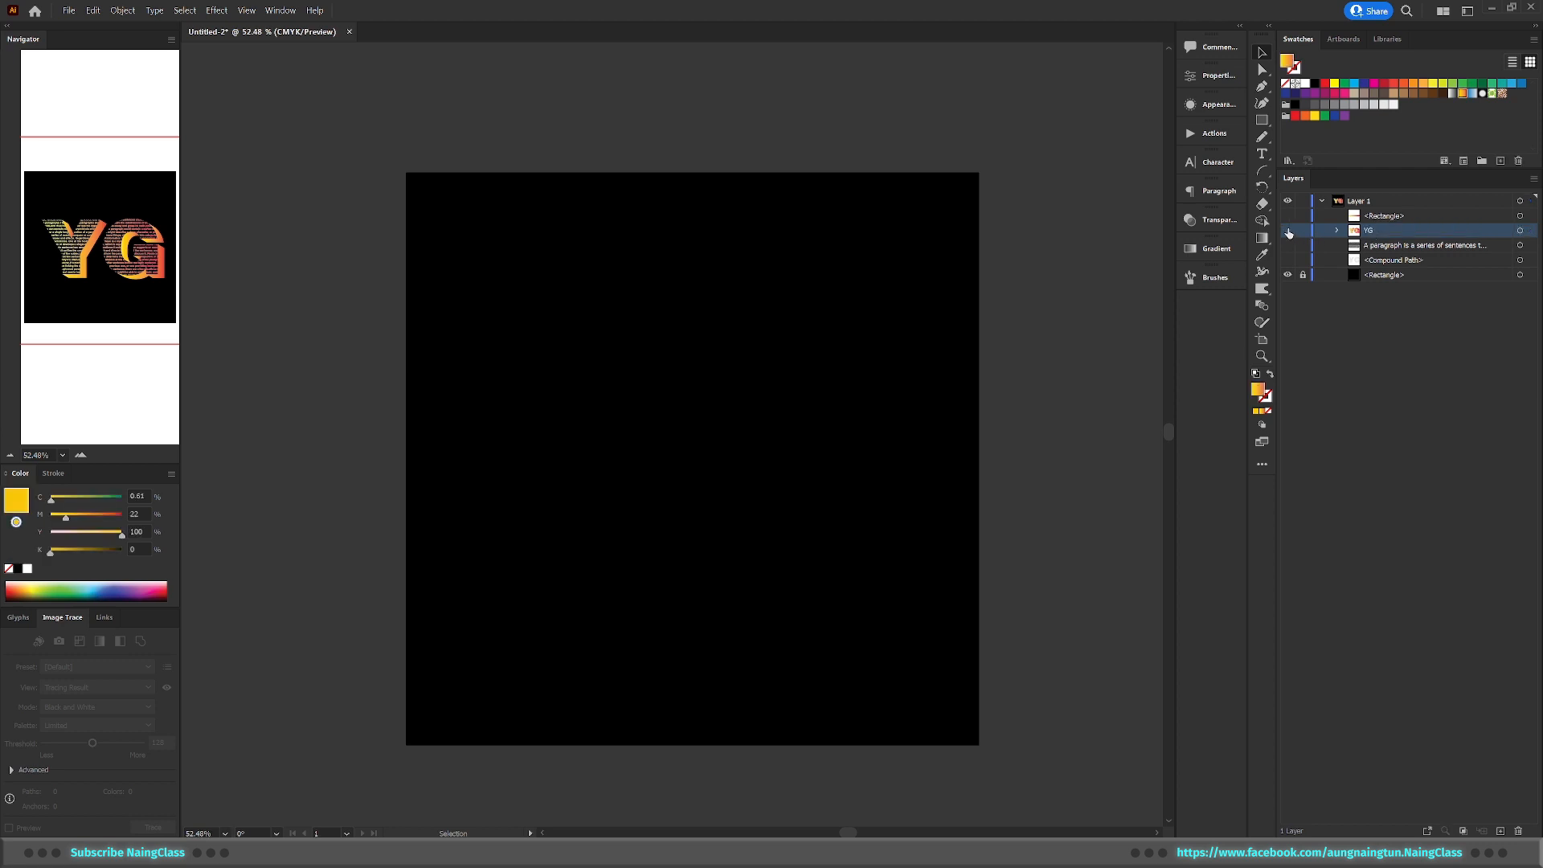
{"action": "left_click", "coordinate": [1288, 232]}
{"action": "left_click", "coordinate": [1288, 231]}
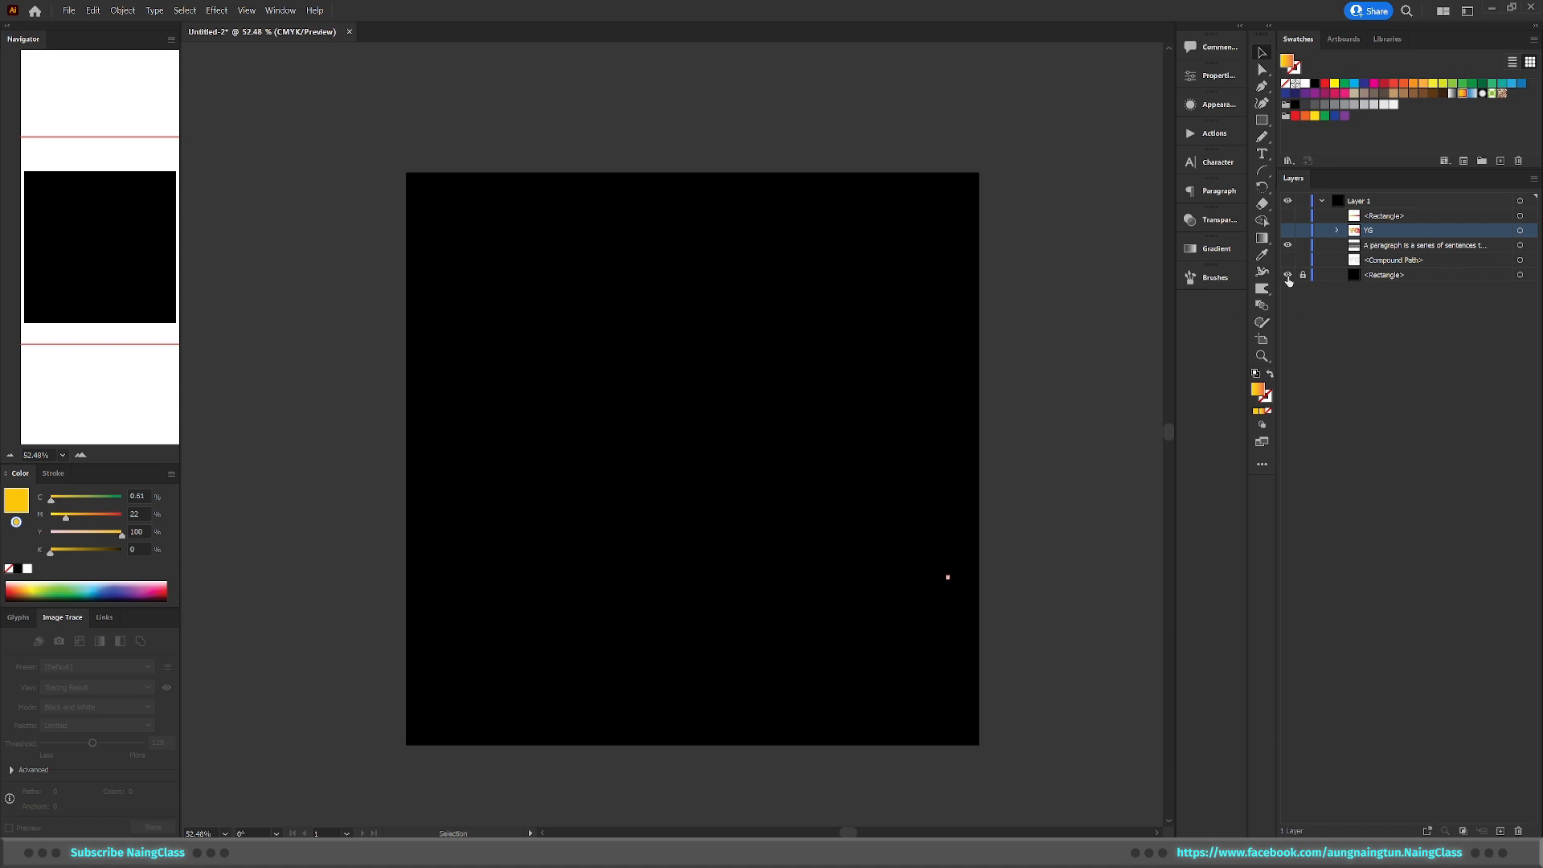
{"action": "left_click", "coordinate": [1288, 276]}
{"action": "left_click", "coordinate": [868, 422]}
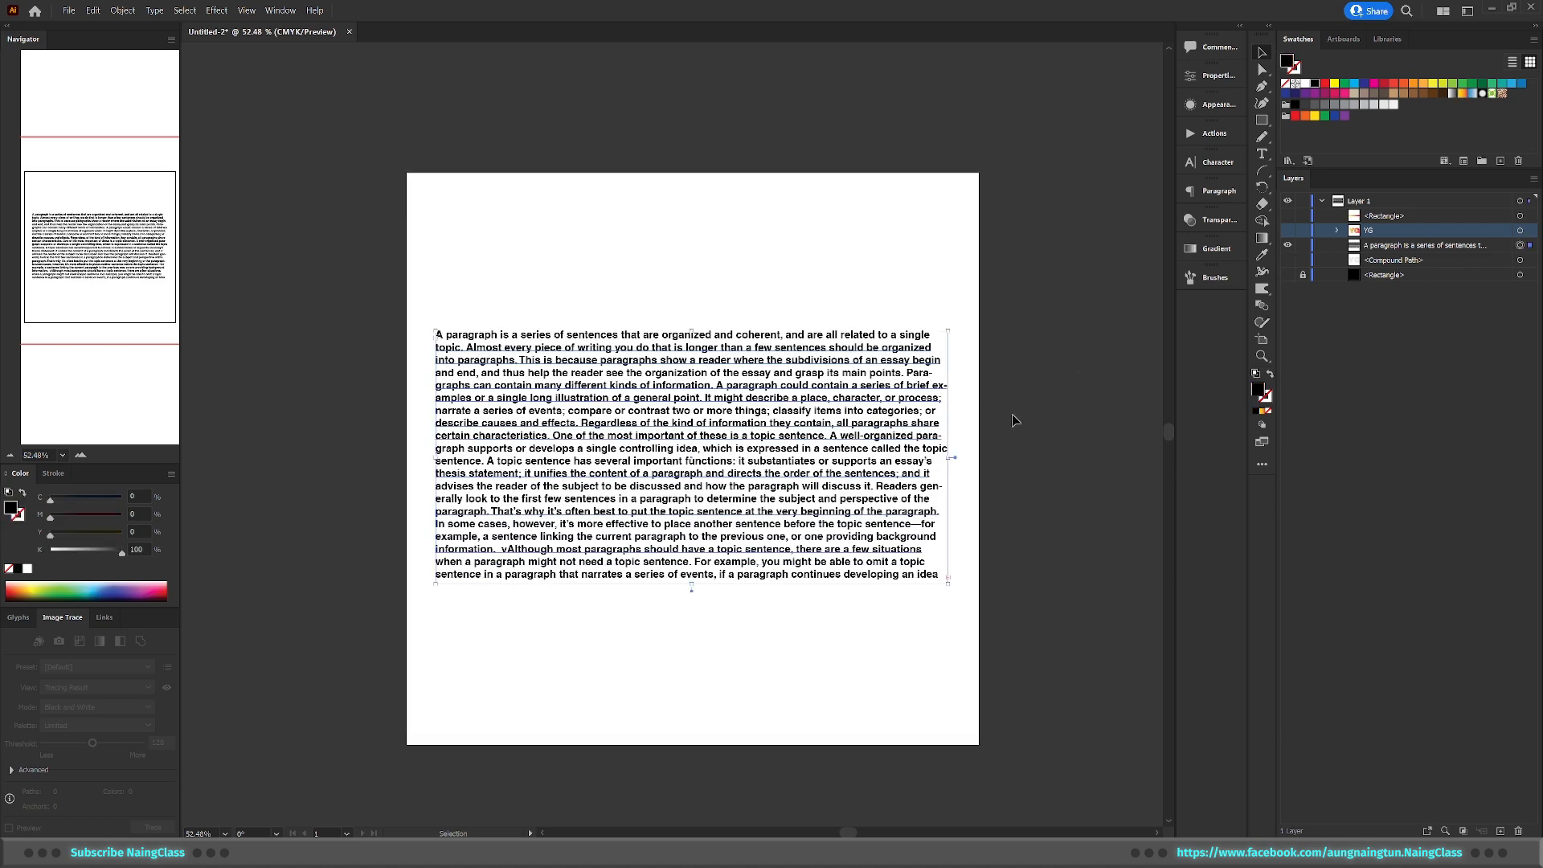
{"action": "left_click", "coordinate": [1288, 246]}
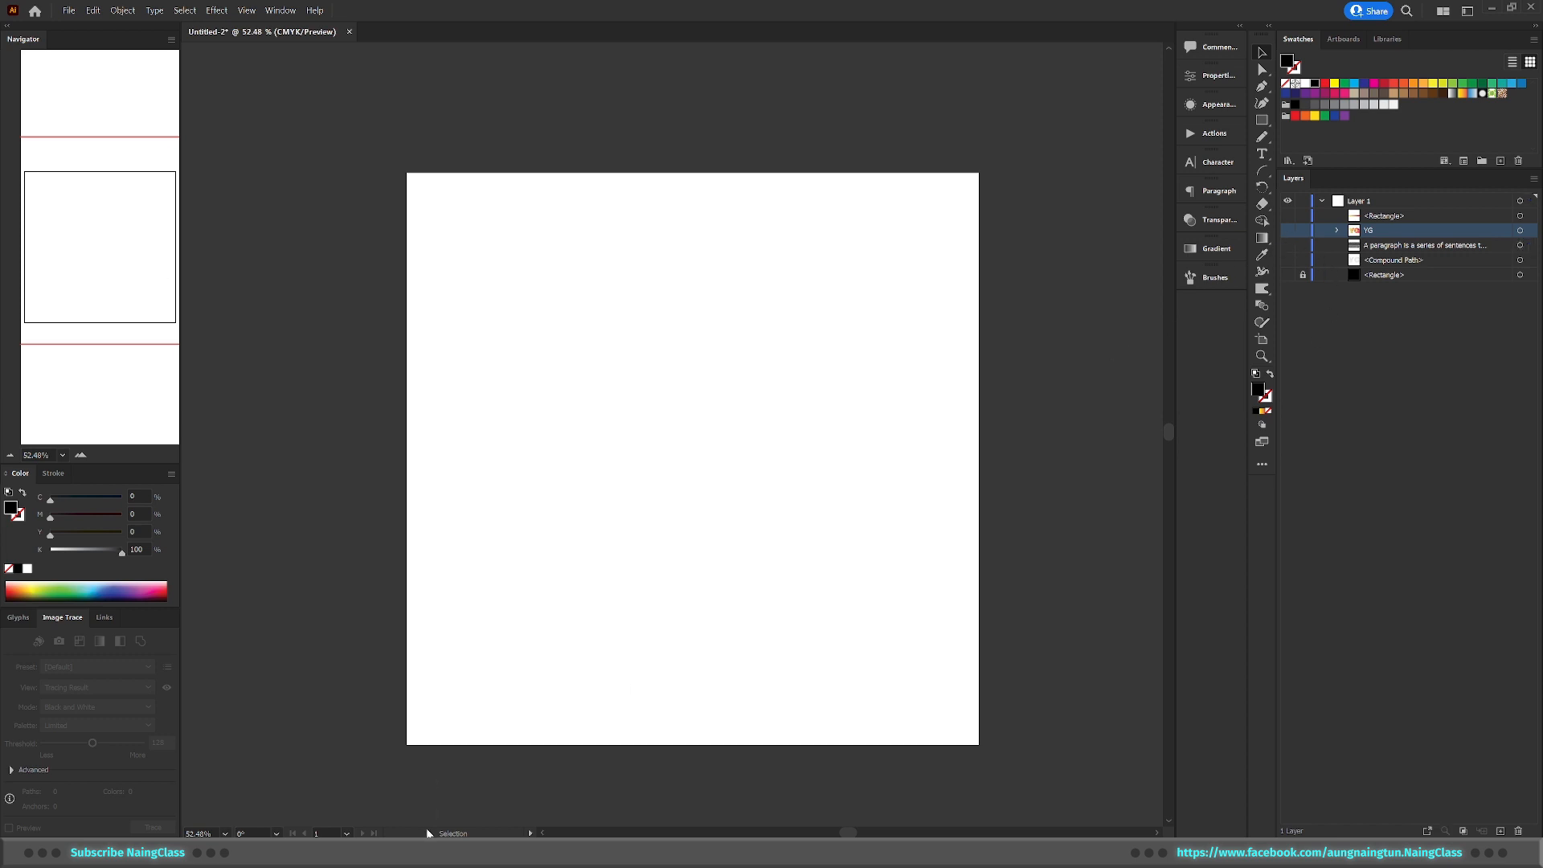
Place the portrait photo of the woman in the white blouse from the Downloads folder into the document
{"action": "left_click", "coordinate": [442, 852]}
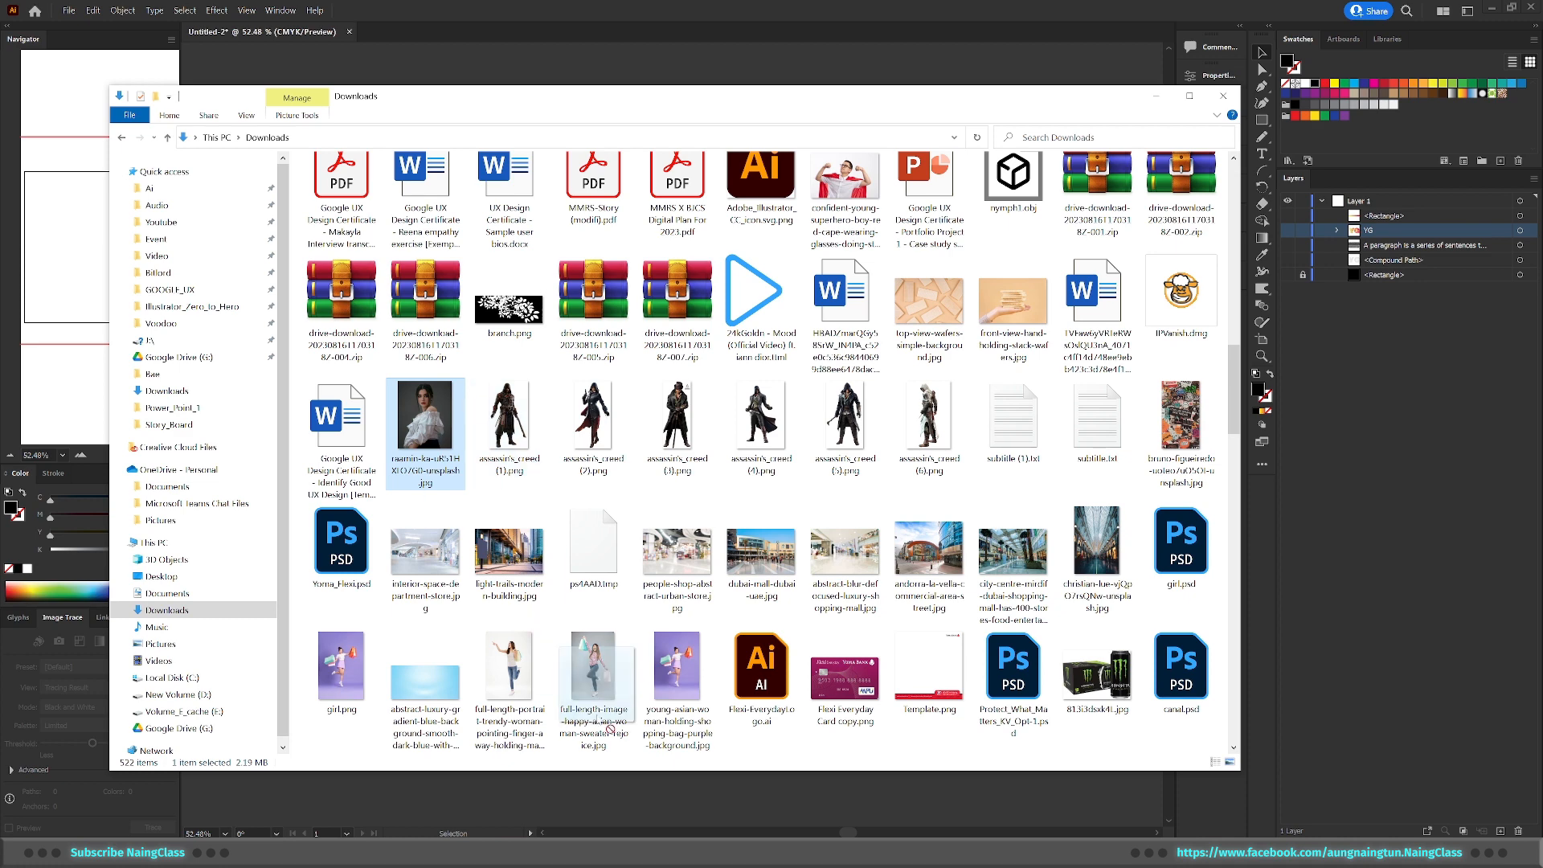
{"action": "left_click_drag", "start_coordinate": [636, 807], "coordinate": [636, 807]}
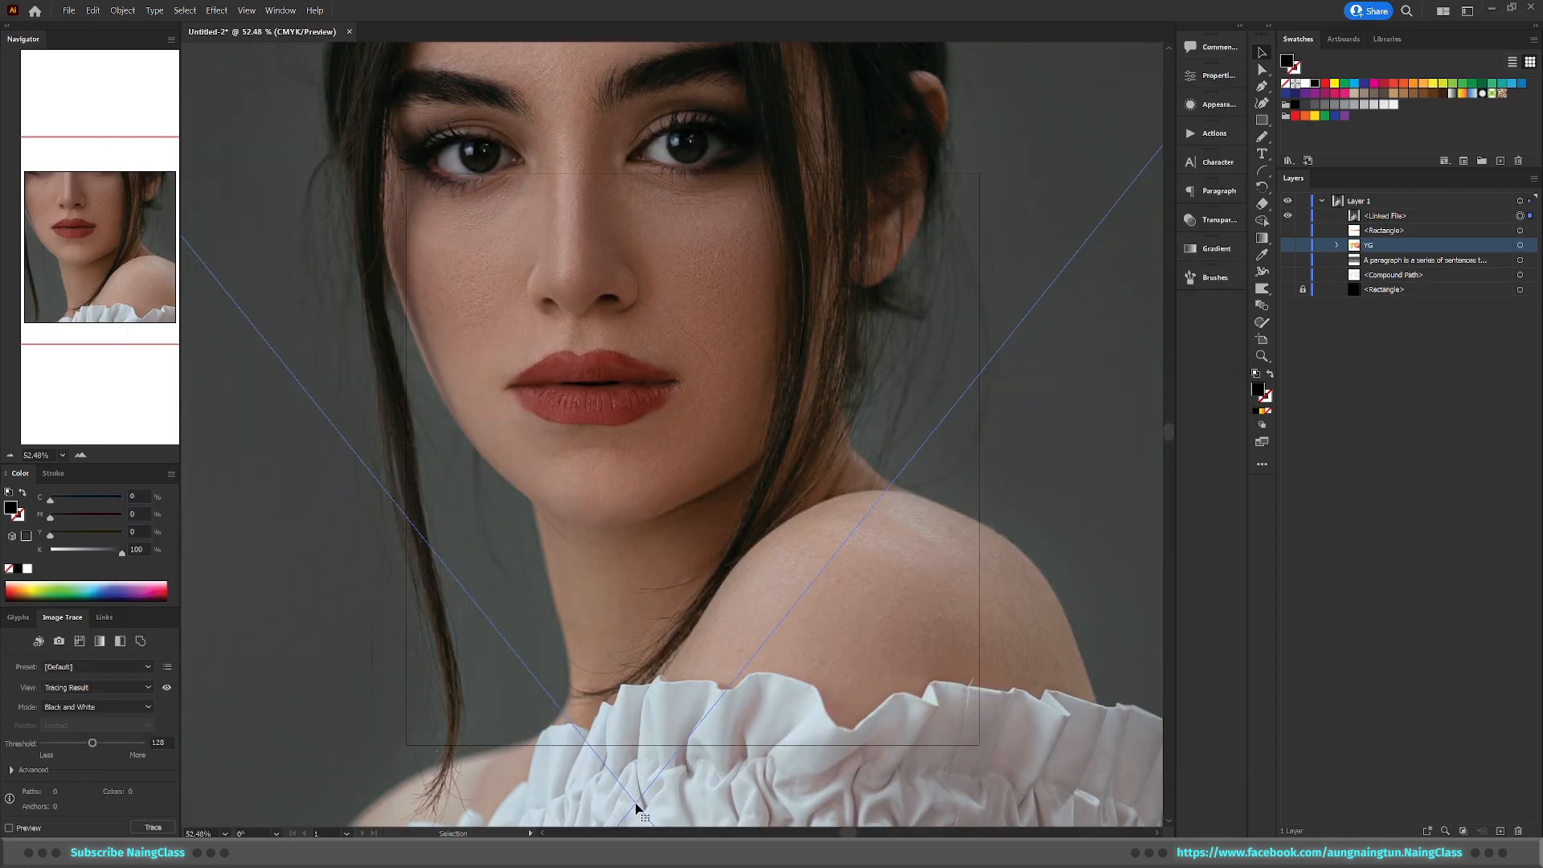
{"action": "key", "text": "z"}
{"action": "left_click_drag", "start_coordinate": [810, 405], "coordinate": [703, 438]}
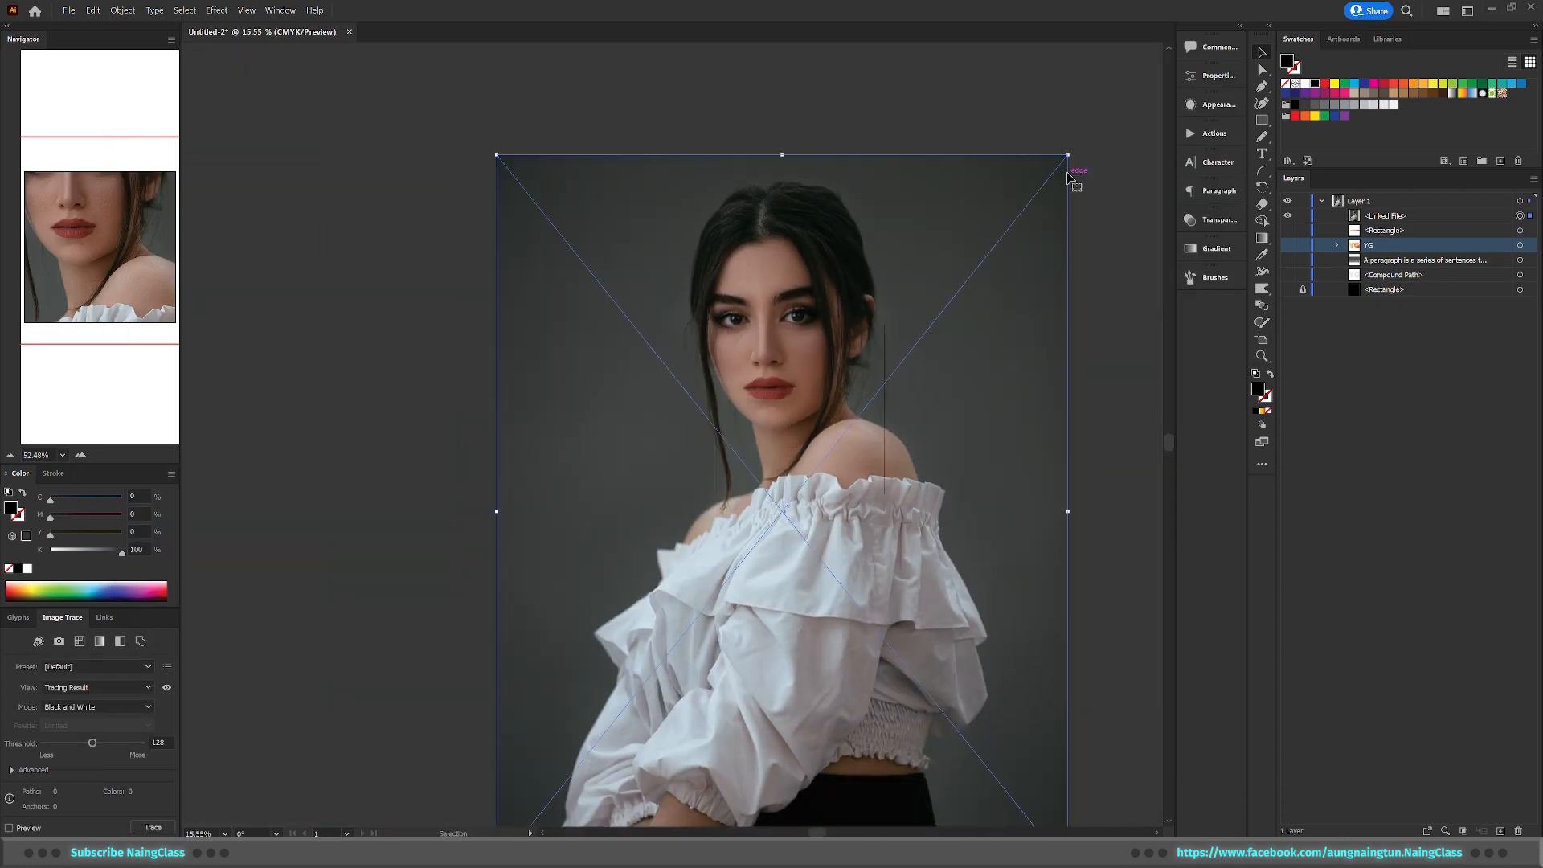
Scale the placed portrait down proportionally and position it to cover the artboard
{"action": "left_click_drag", "start_coordinate": [1068, 154], "coordinate": [679, 595]}
{"action": "left_click_drag", "start_coordinate": [632, 692], "coordinate": [845, 390]}
{"action": "left_click_drag", "start_coordinate": [844, 365], "coordinate": [922, 378]}
{"action": "left_click_drag", "start_coordinate": [894, 534], "coordinate": [888, 497]}
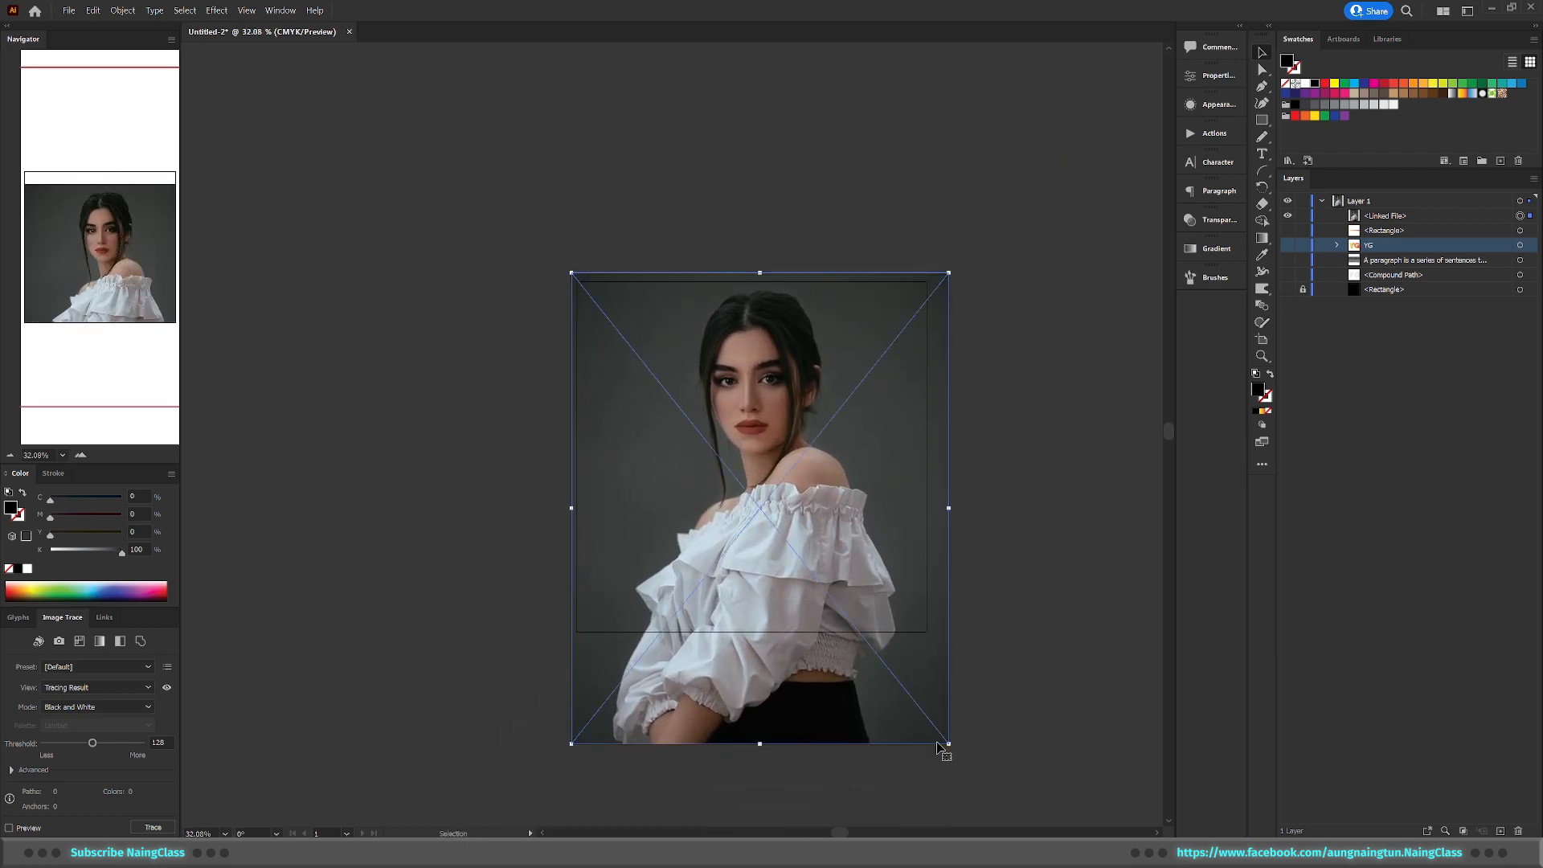
{"action": "left_click_drag", "start_coordinate": [920, 668], "coordinate": [913, 672]}
Deselect the placed portrait and lock it against editing
{"action": "scroll", "coordinate": [923, 472], "scroll_direction": "up", "scroll_amount": 3}
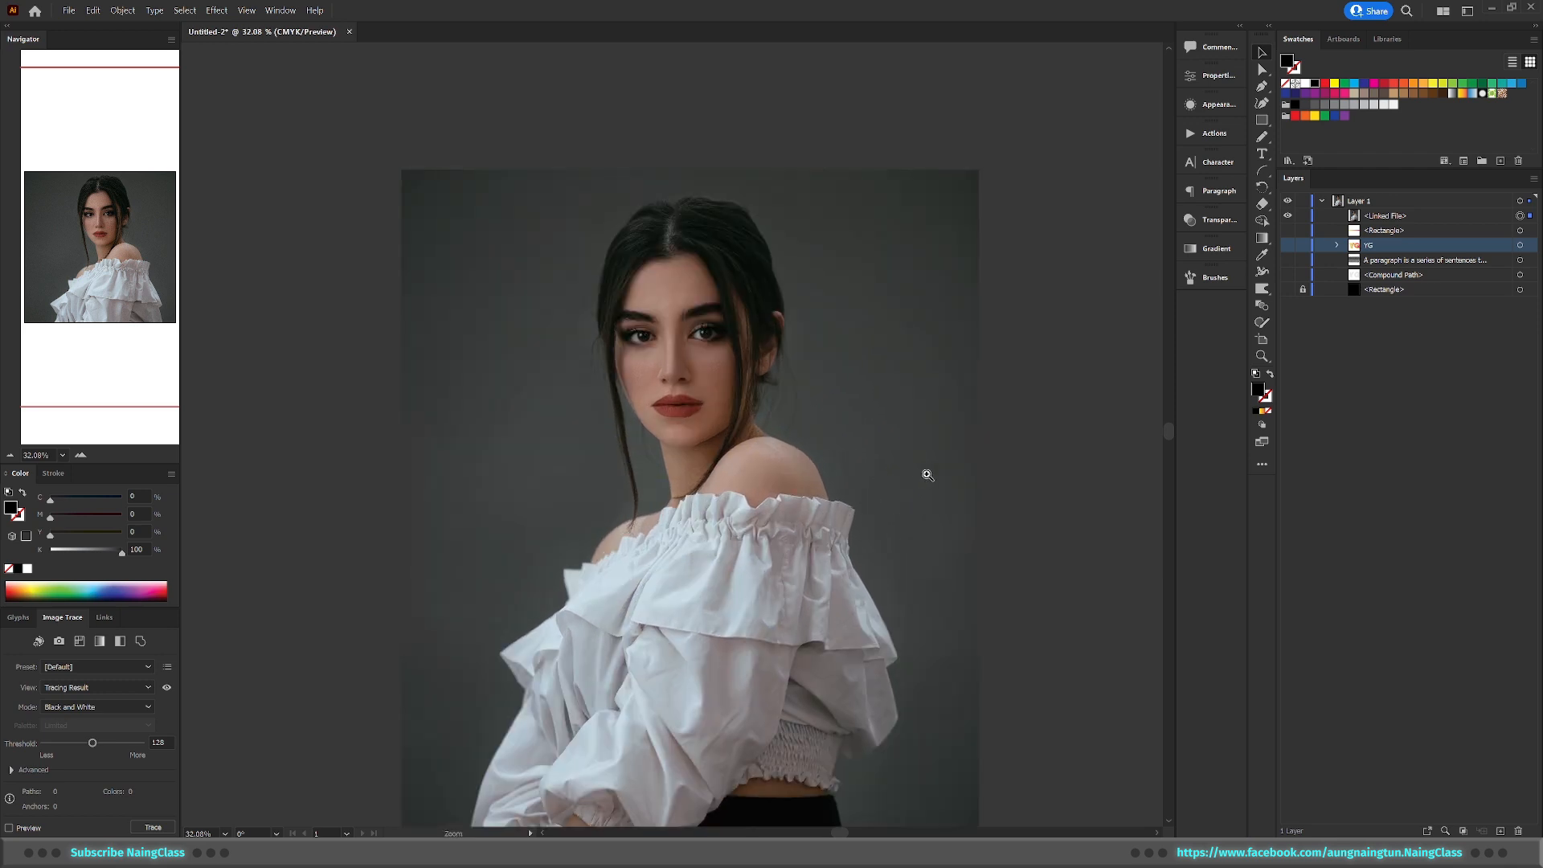
{"action": "key", "text": "space"}
{"action": "left_click_drag", "start_coordinate": [902, 440], "coordinate": [948, 420]}
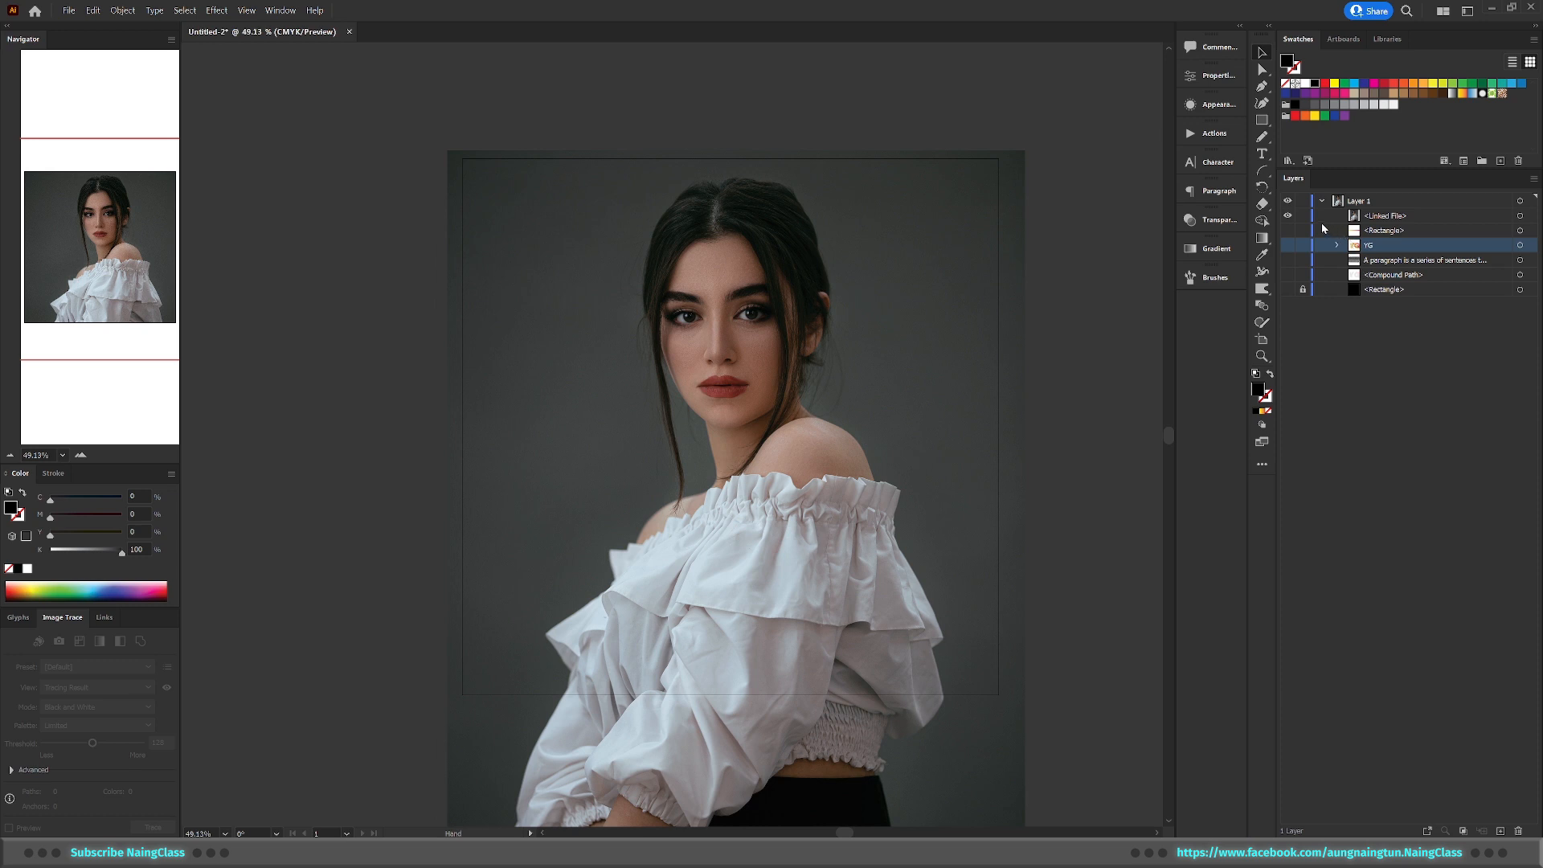
{"action": "left_click", "coordinate": [1303, 215]}
Set the Paintbrush fidelity to the smoothest setting and trace a freehand outline around the woman's head, shoulders and blouse
{"action": "key", "text": "b"}
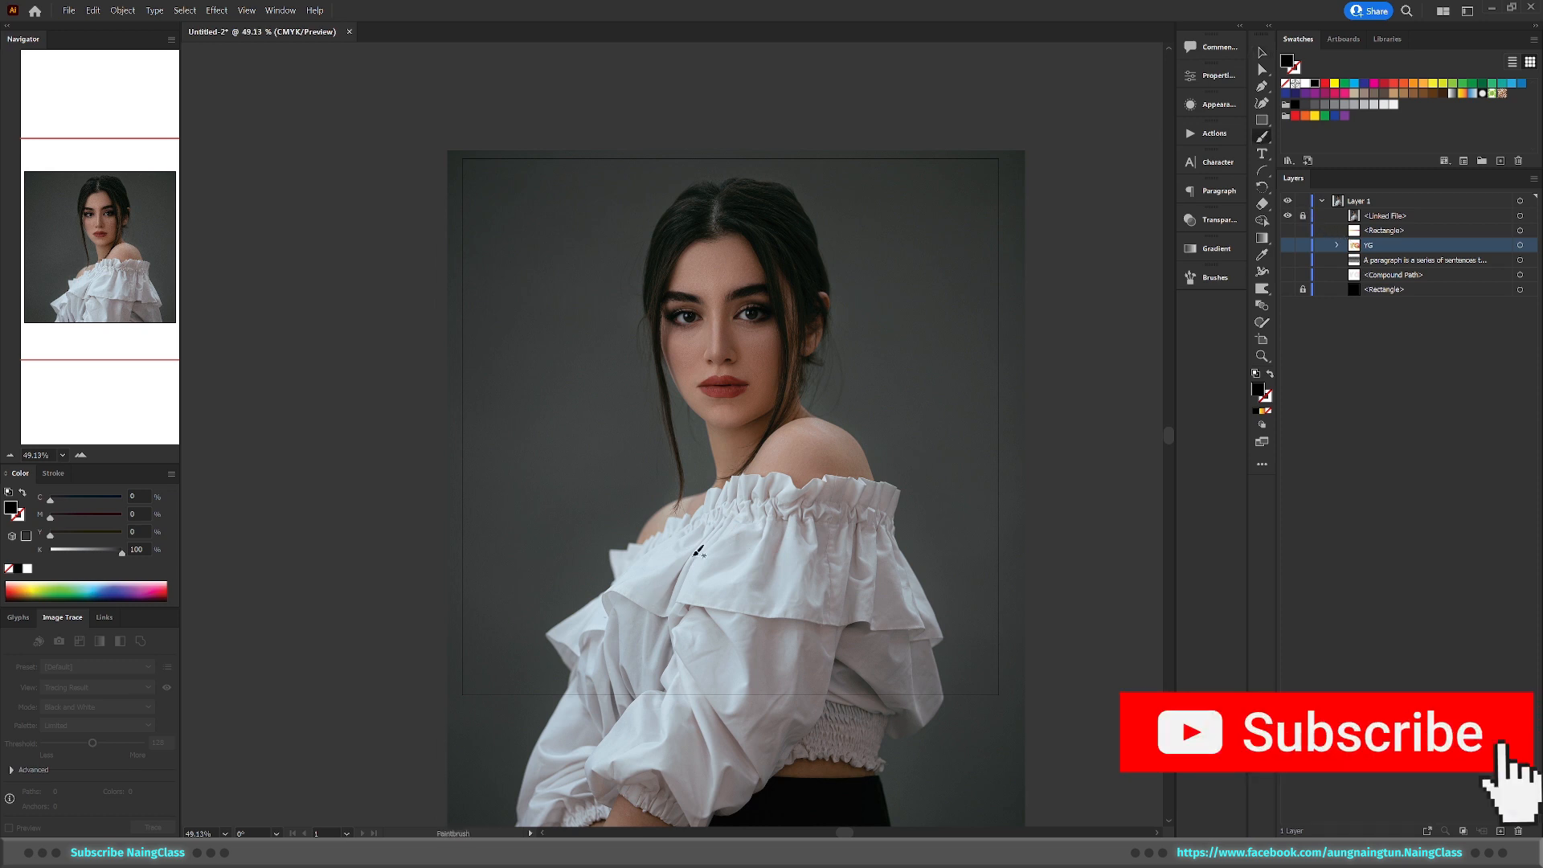
{"action": "double_click", "coordinate": [1259, 140]}
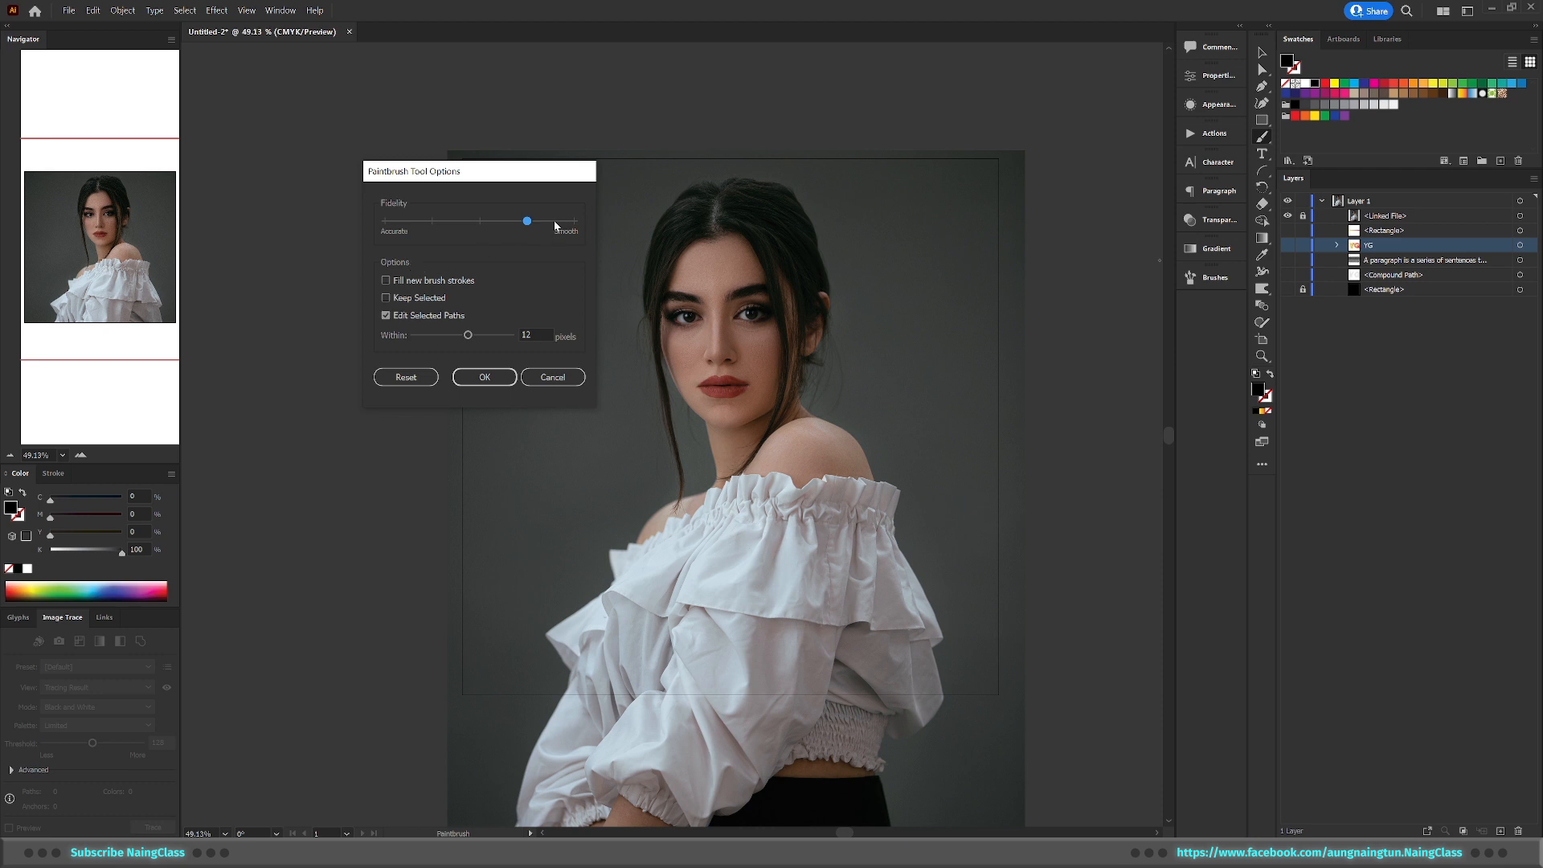
{"action": "left_click", "coordinate": [390, 222]}
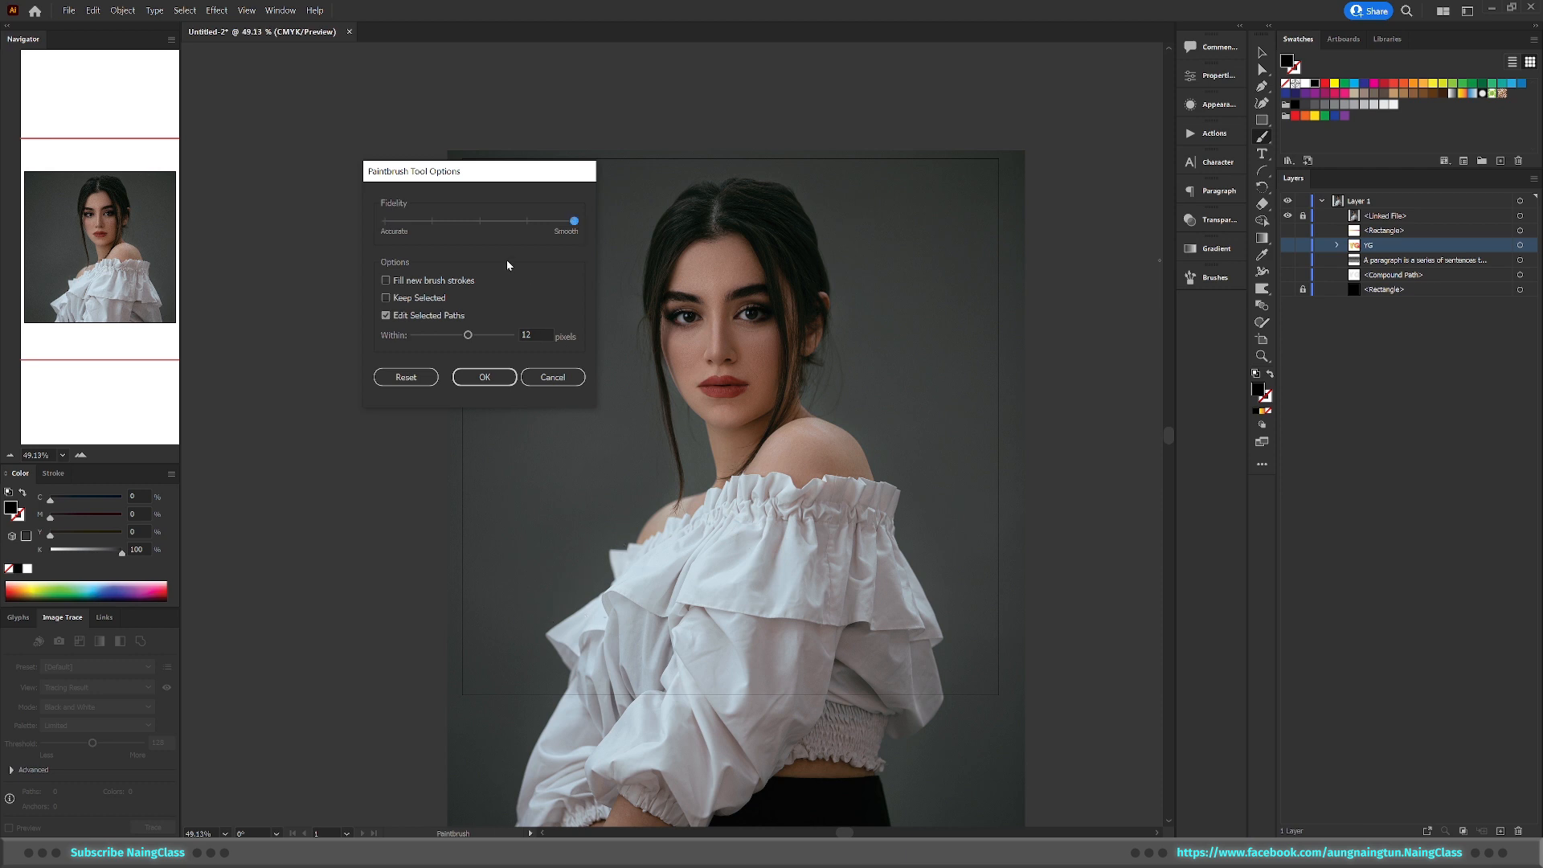
{"action": "left_click", "coordinate": [484, 381]}
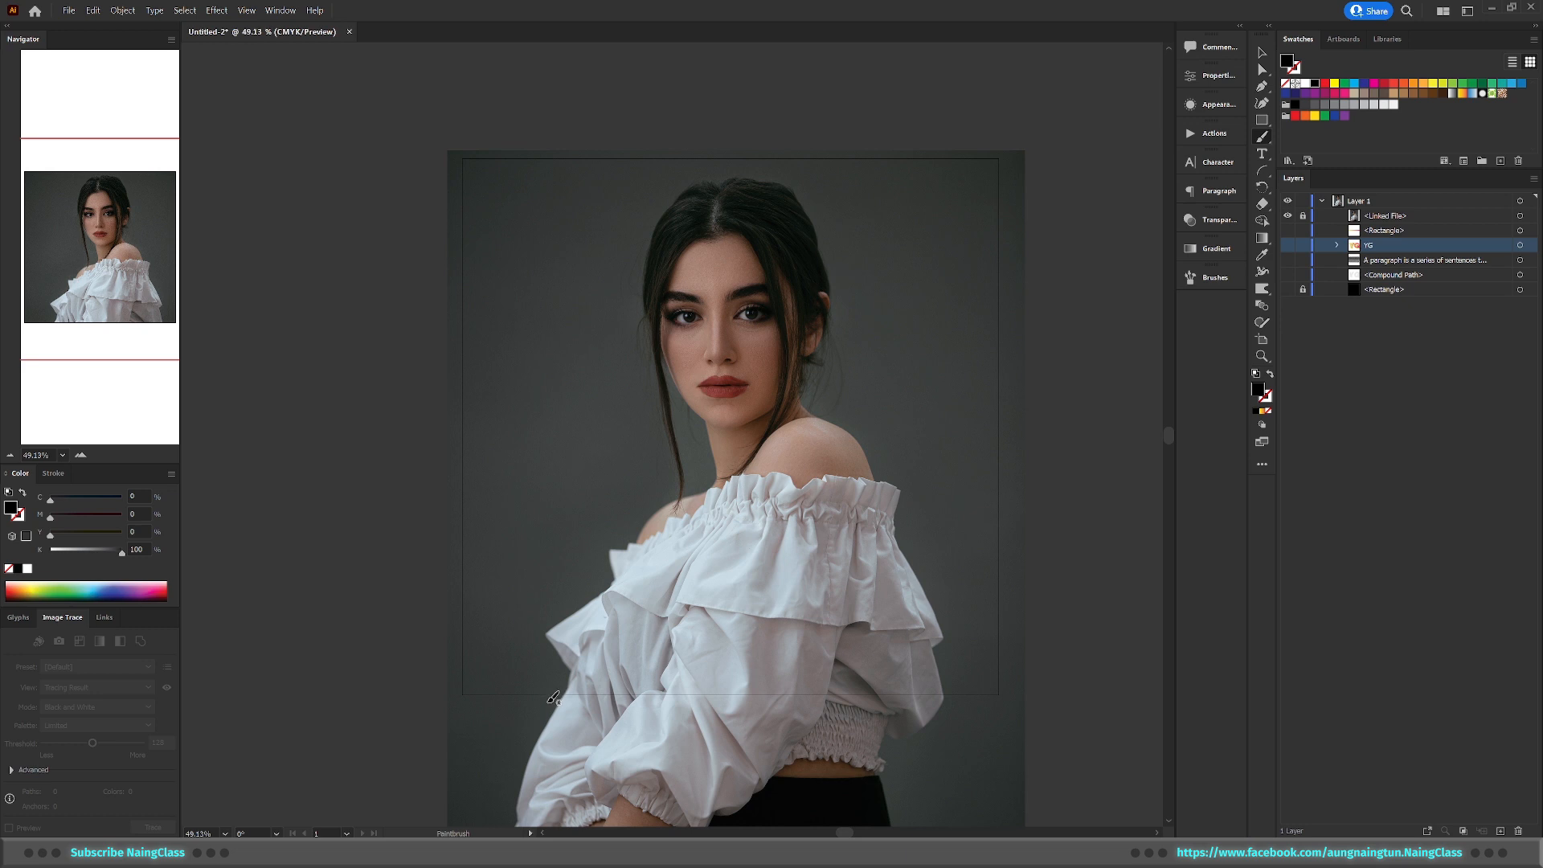
{"action": "mouse_move", "coordinate": [564, 682]}
{"action": "left_mouse_down"}
{"action": "mouse_move", "coordinate": [538, 638]}
{"action": "mouse_move", "coordinate": [600, 590]}
{"action": "mouse_move", "coordinate": [607, 541]}
{"action": "mouse_move", "coordinate": [669, 492]}
{"action": "mouse_move", "coordinate": [633, 293]}
{"action": "mouse_move", "coordinate": [646, 212]}
{"action": "mouse_move", "coordinate": [689, 174]}
{"action": "mouse_move", "coordinate": [787, 180]}
{"action": "mouse_move", "coordinate": [843, 273]}
{"action": "mouse_move", "coordinate": [827, 406]}
{"action": "mouse_move", "coordinate": [910, 480]}
{"action": "mouse_move", "coordinate": [906, 527]}
{"action": "mouse_move", "coordinate": [953, 624]}
{"action": "mouse_move", "coordinate": [960, 712]}
{"action": "mouse_move", "coordinate": [914, 750]}
{"action": "mouse_move", "coordinate": [531, 734]}
{"action": "left_mouse_up"}
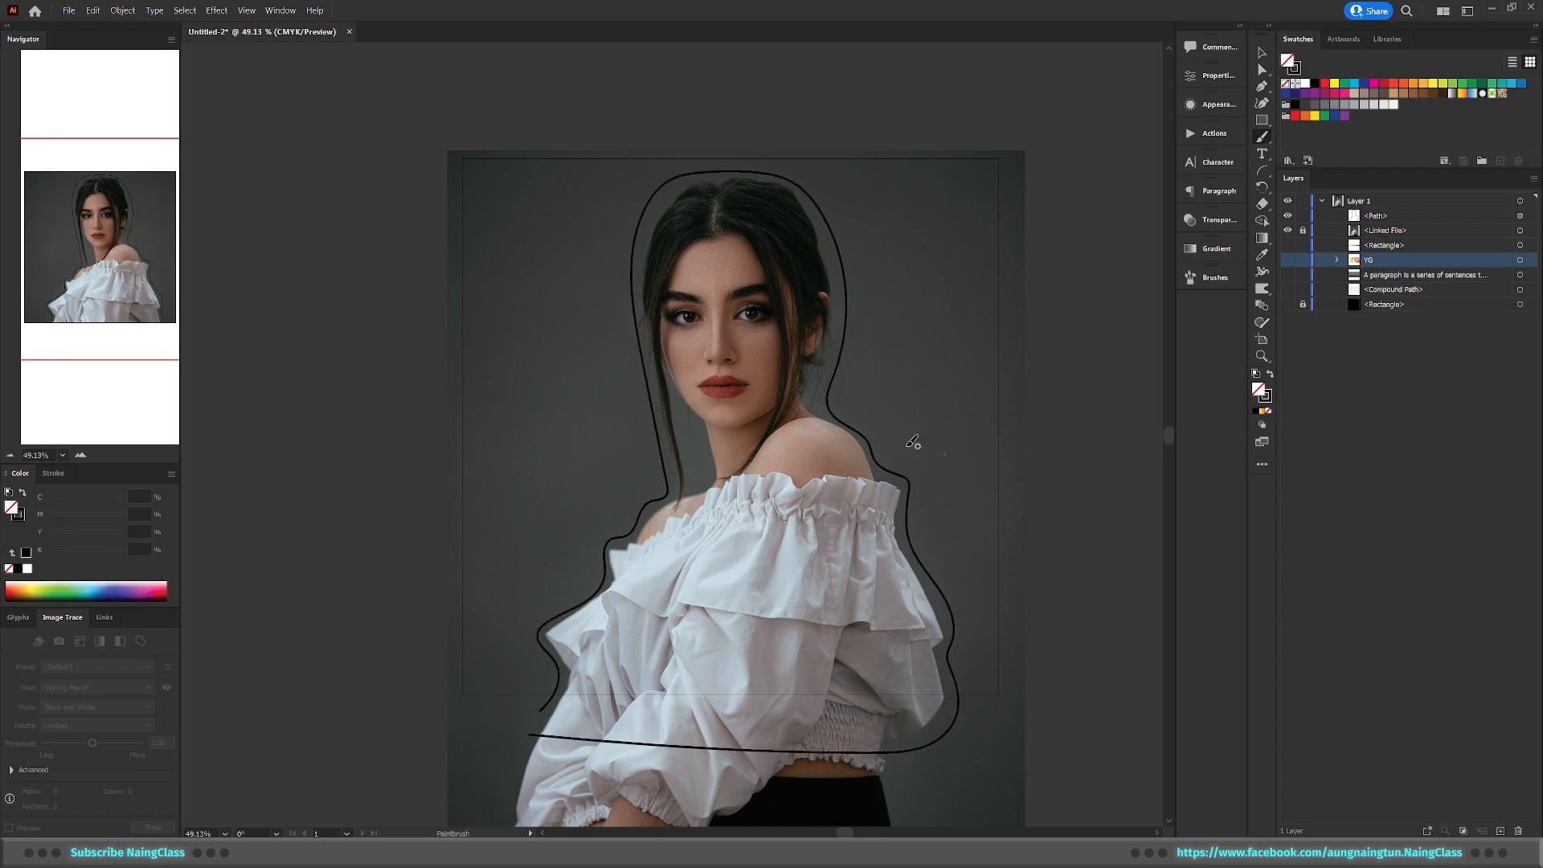
Close the gap between the outline's two open ends beside the sleeve with the Pen tool, then deselect the path
{"action": "left_click_drag", "start_coordinate": [596, 688], "coordinate": [708, 684]}
{"action": "mouse_move", "coordinate": [514, 691]}
{"action": "left_mouse_down"}
{"action": "mouse_move", "coordinate": [670, 530]}
{"action": "mouse_move", "coordinate": [825, 410]}
{"action": "left_mouse_up"}
{"action": "key", "text": "v"}
{"action": "left_click", "coordinate": [555, 684]}
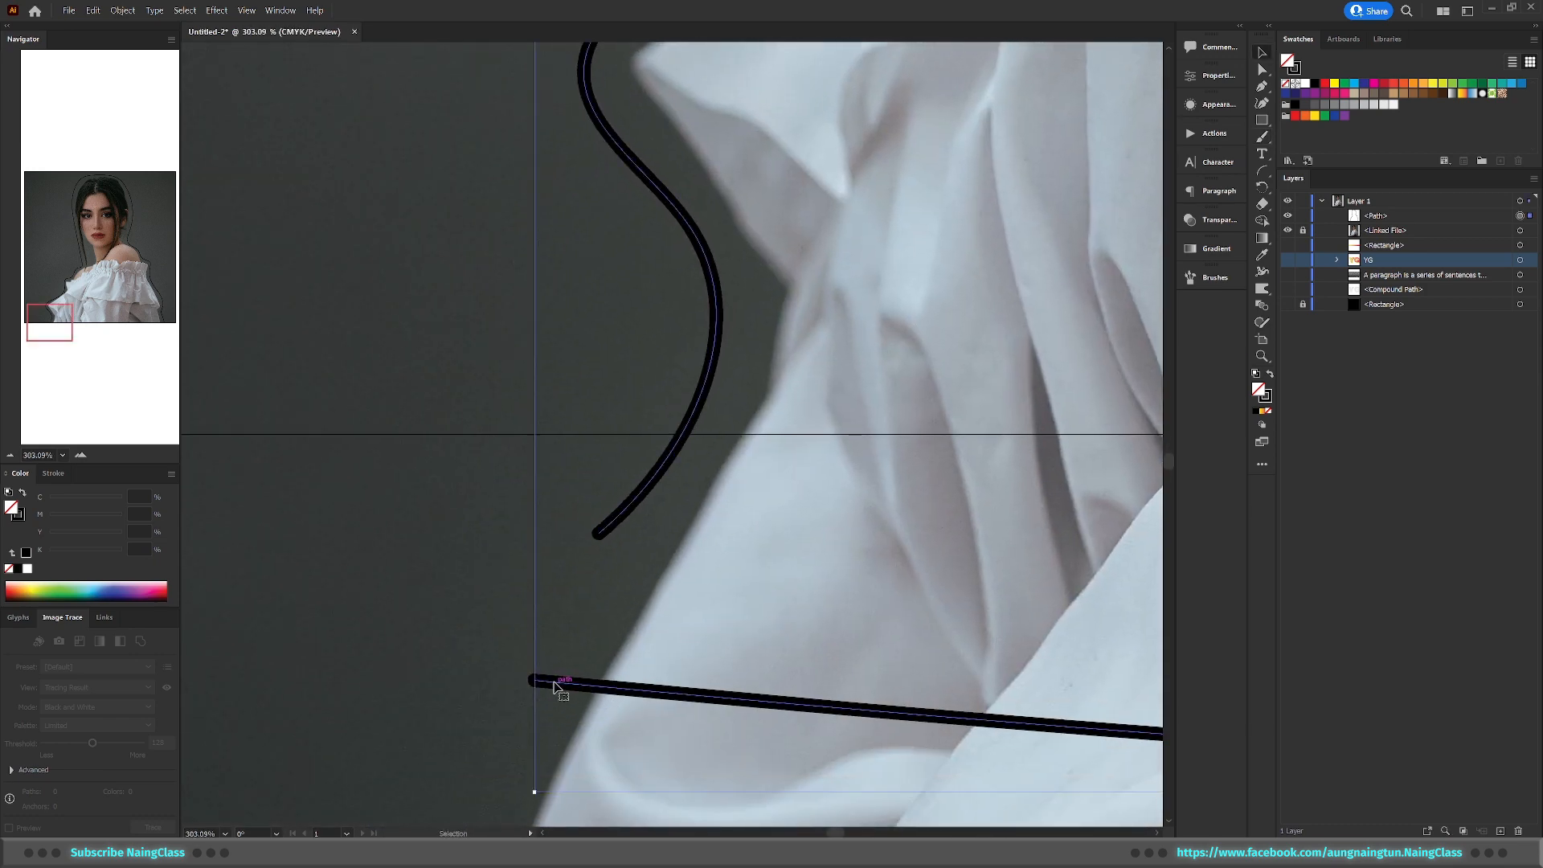
{"action": "key", "text": "p"}
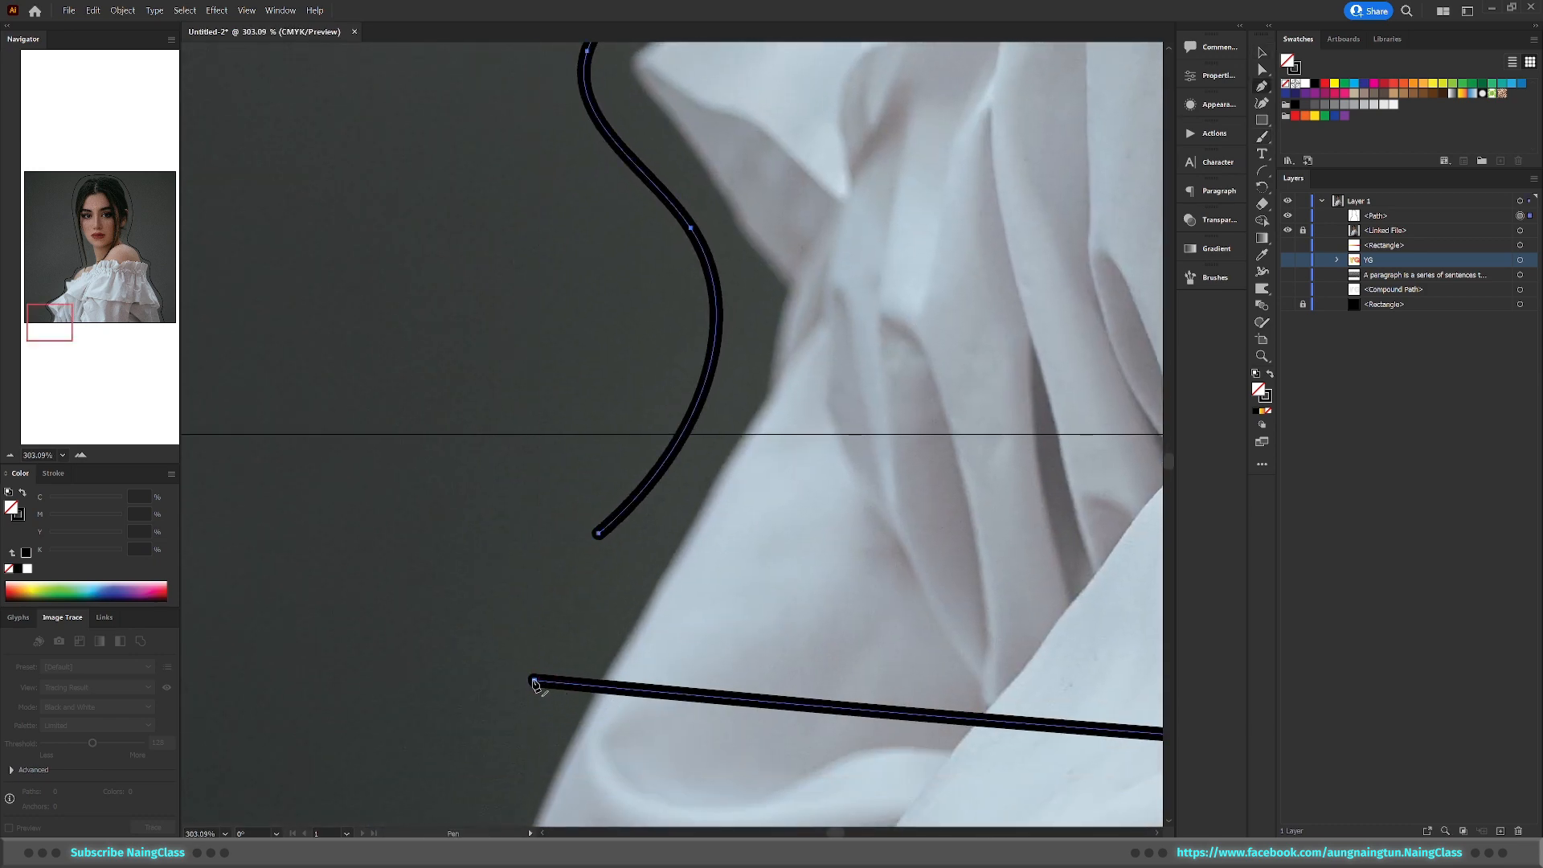
{"action": "left_click", "coordinate": [535, 682]}
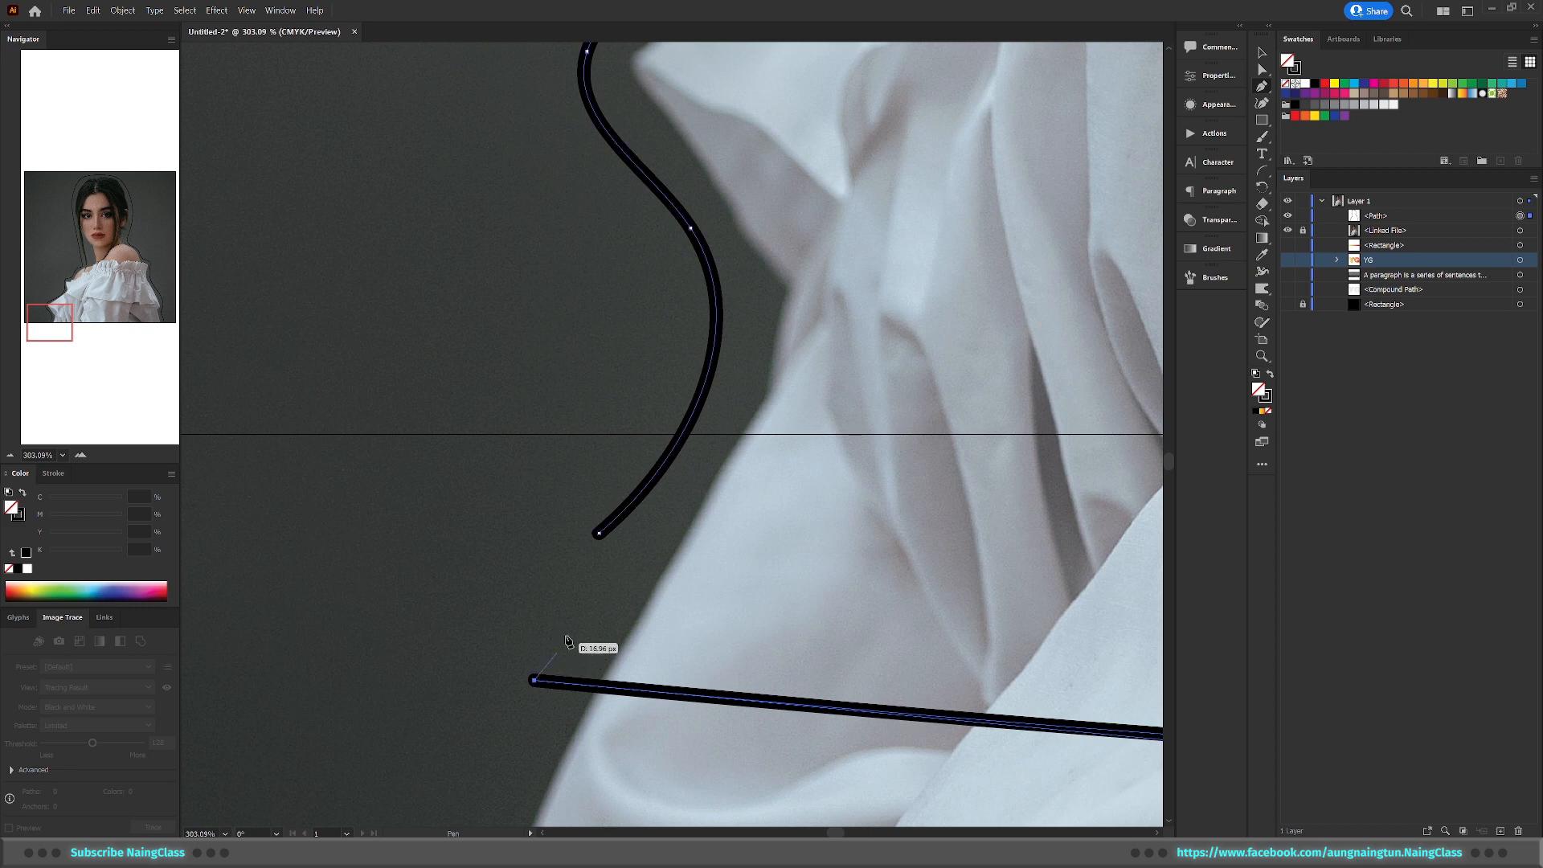
{"action": "left_click", "coordinate": [600, 534]}
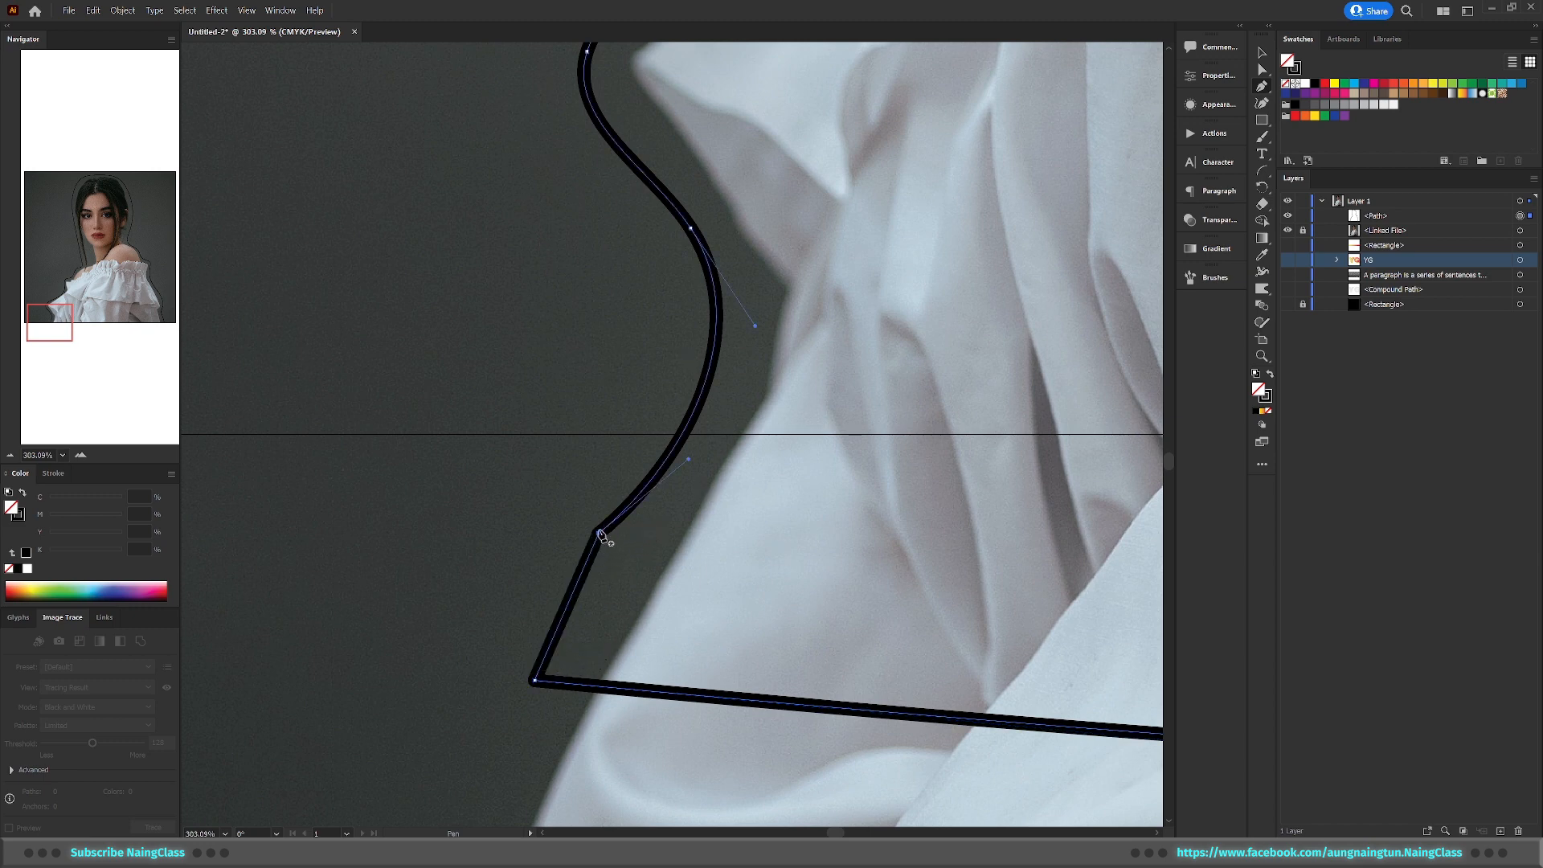
{"action": "left_click", "coordinate": [614, 477], "text": "ctrl+alt"}
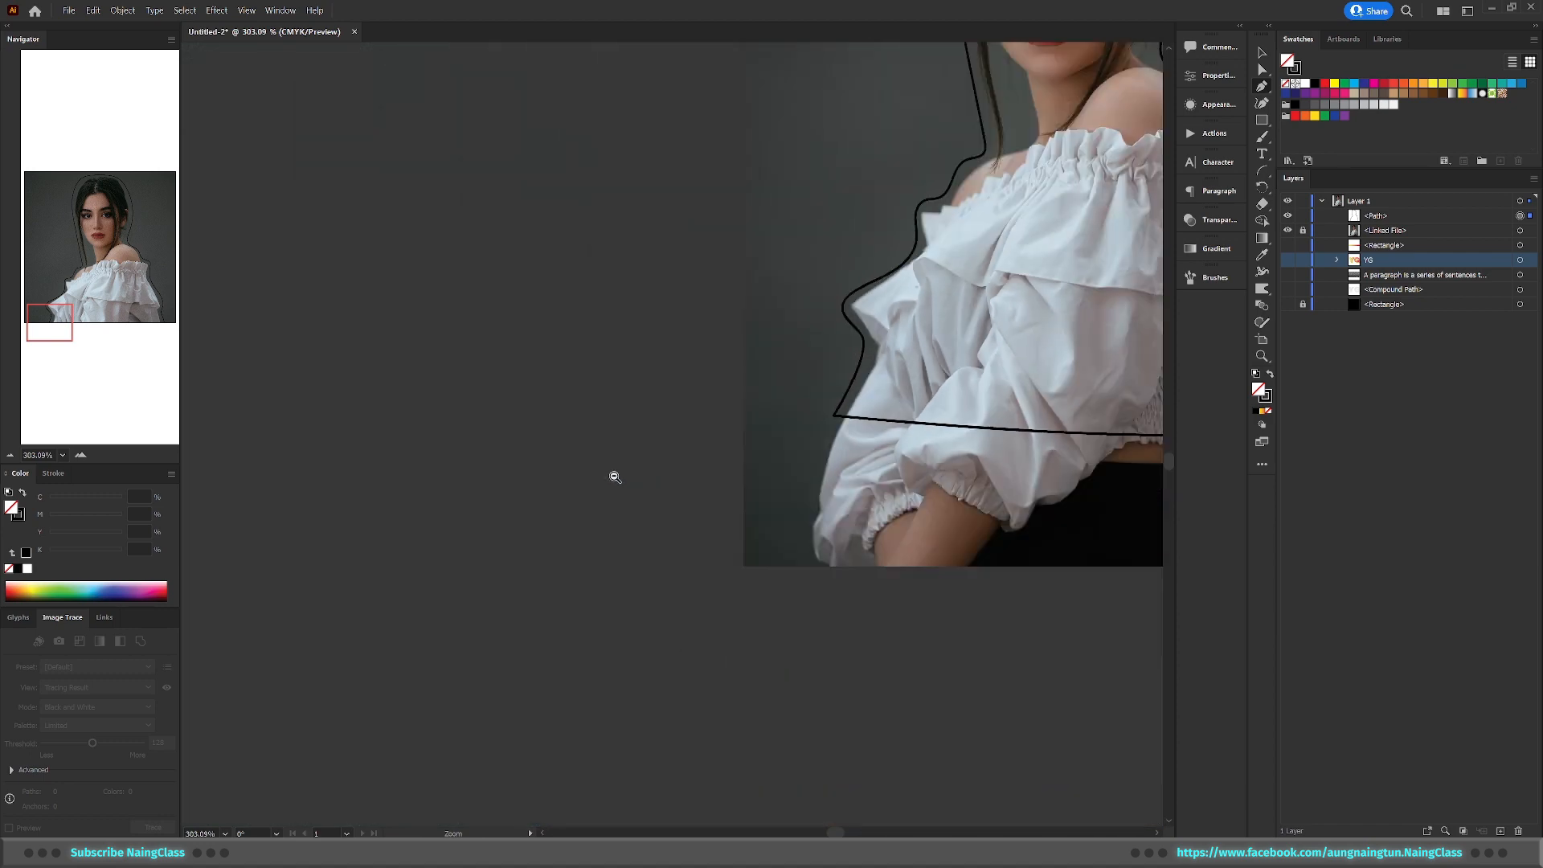
{"action": "left_click_drag", "start_coordinate": [615, 478], "coordinate": [494, 514]}
{"action": "left_click_drag", "start_coordinate": [1101, 306], "coordinate": [825, 488]}
{"action": "key", "text": "v"}
{"action": "left_click", "coordinate": [912, 434]}
Nudge the anchor points along the top of the outline above the hair slightly upward to smooth the curve
{"action": "left_click_drag", "start_coordinate": [796, 403], "coordinate": [856, 429]}
{"action": "left_click_drag", "start_coordinate": [591, 183], "coordinate": [750, 179]}
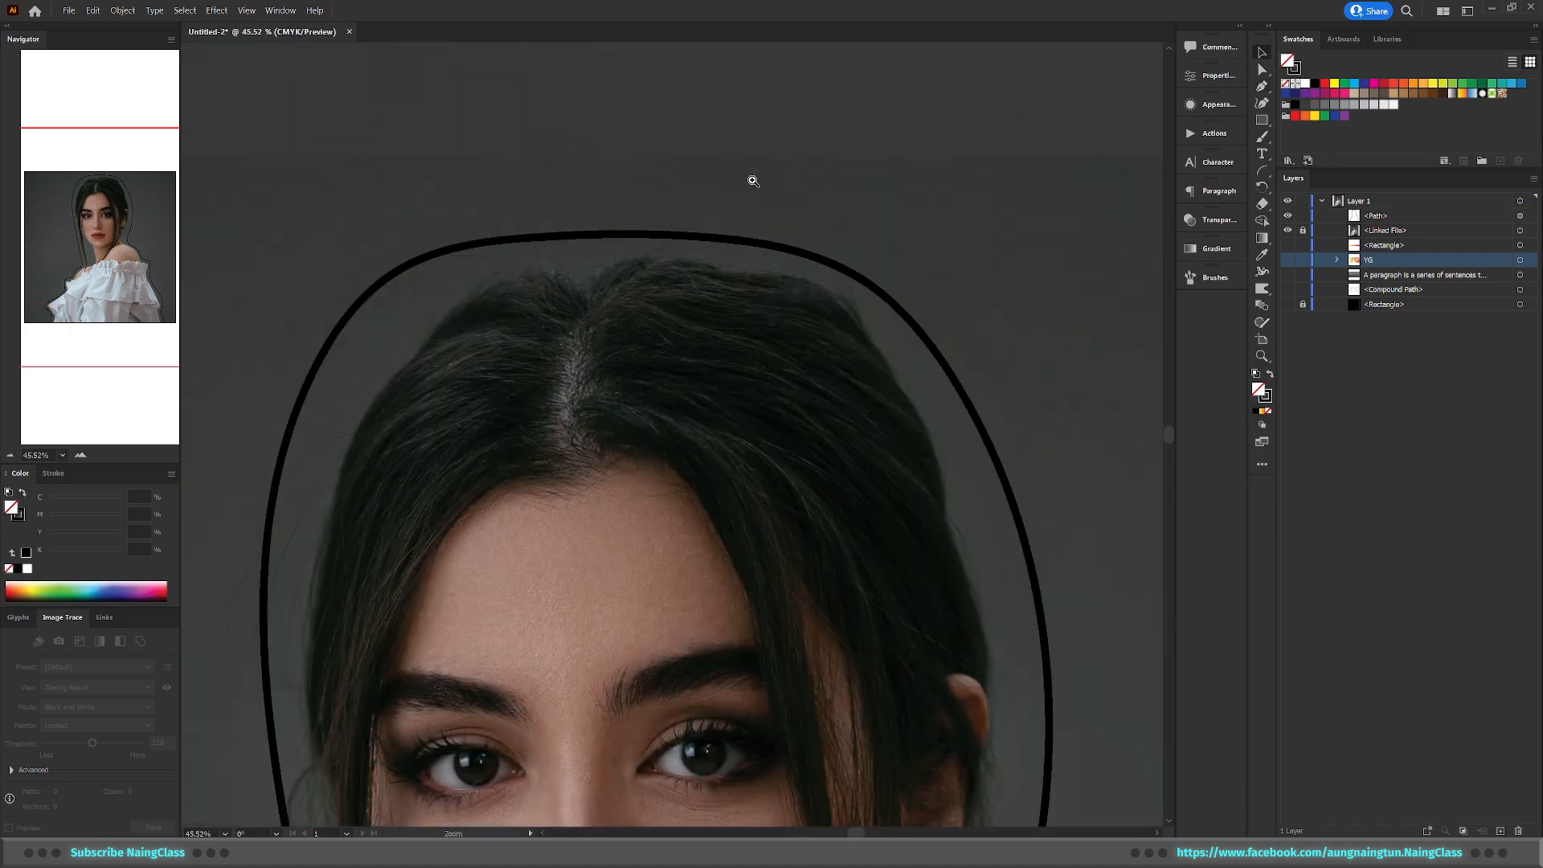
{"action": "left_click", "coordinate": [663, 236]}
{"action": "key", "text": "a"}
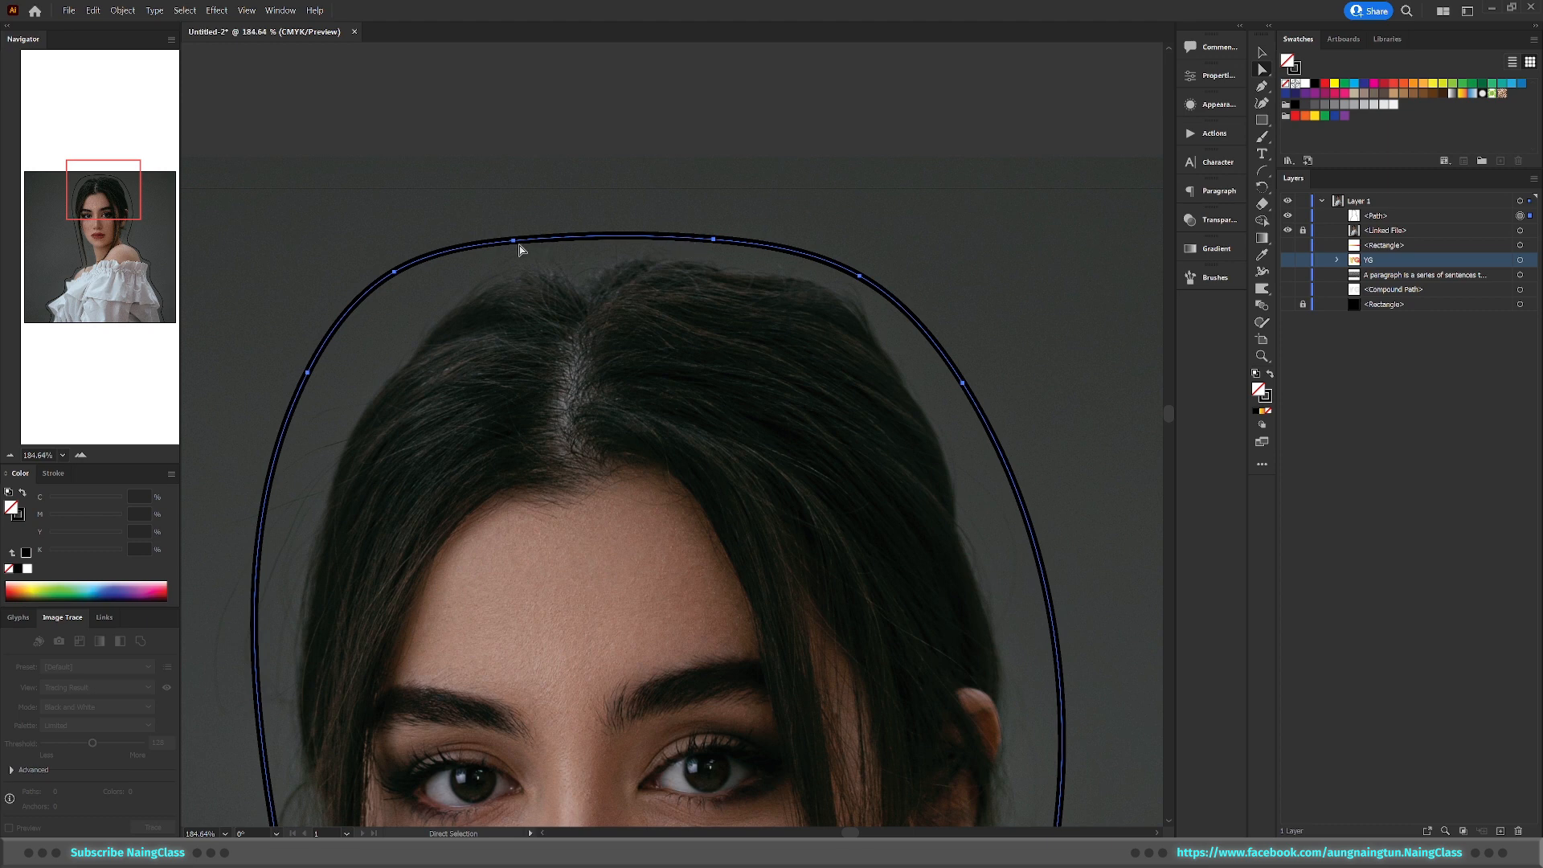
{"action": "left_click_drag", "start_coordinate": [513, 241], "coordinate": [511, 235]}
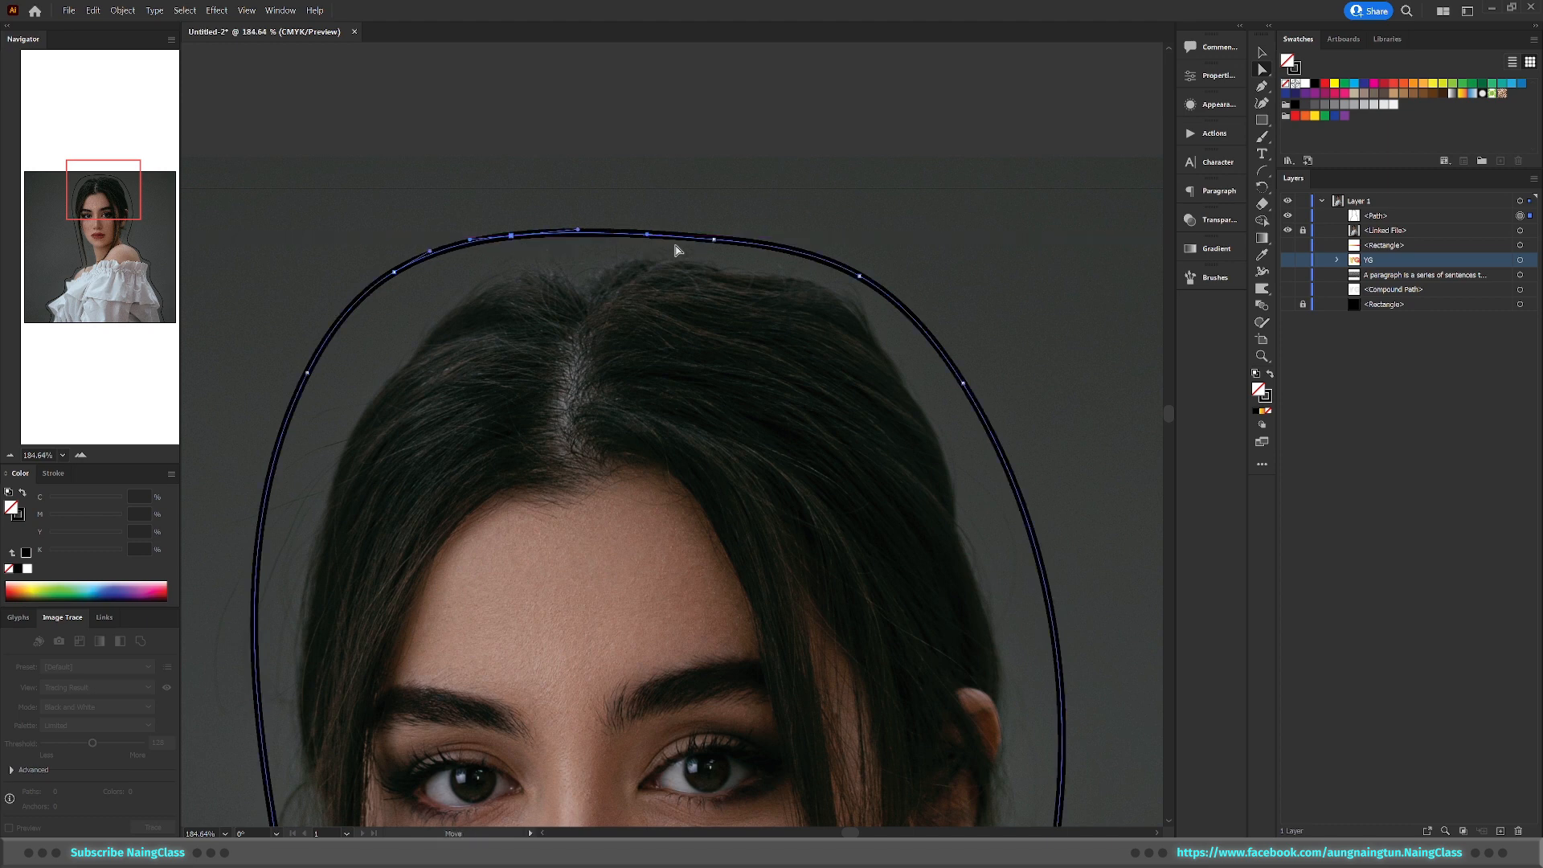
{"action": "left_click_drag", "start_coordinate": [714, 239], "coordinate": [713, 232]}
{"action": "left_click_drag", "start_coordinate": [515, 233], "coordinate": [519, 231]}
{"action": "scroll", "coordinate": [777, 149], "scroll_direction": "down", "scroll_amount": 6}
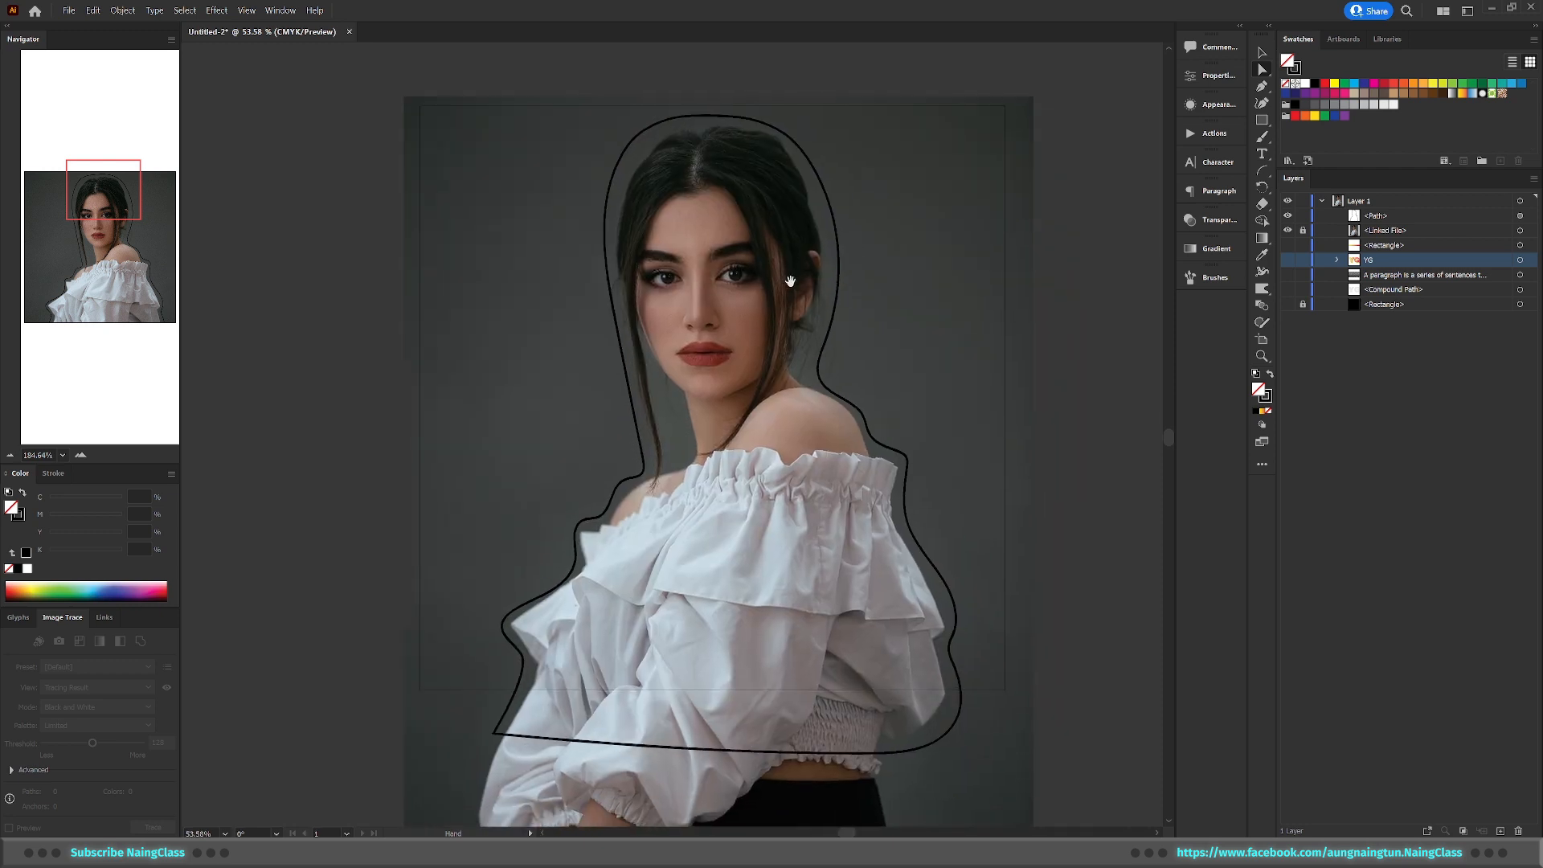
Convert the closed outline into an area-type frame filled with placeholder text, using the Type tool
{"action": "key", "text": "t"}
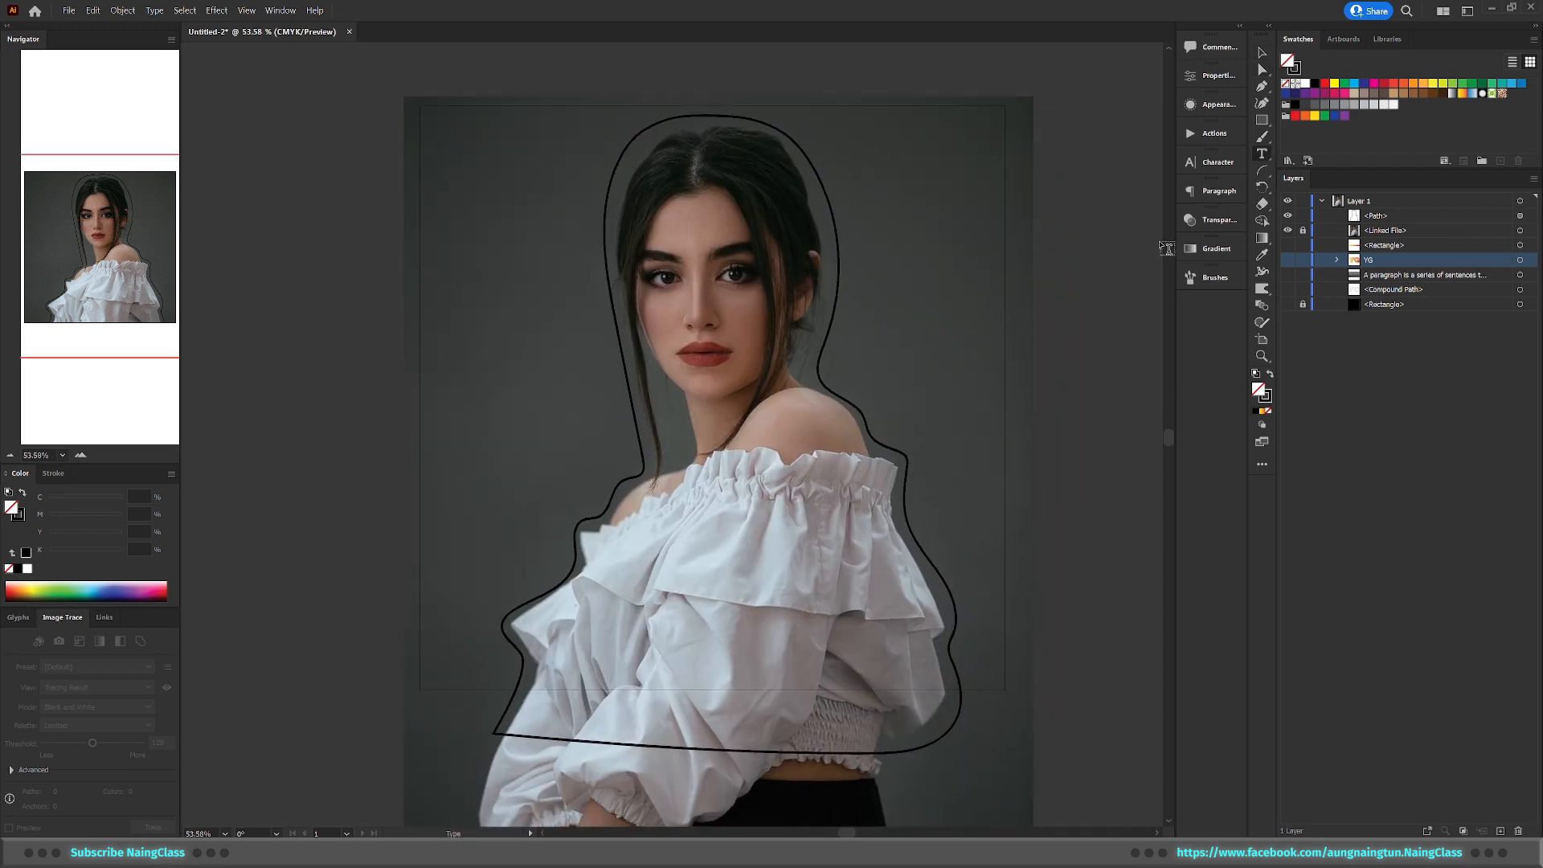
{"action": "left_click", "coordinate": [1203, 75]}
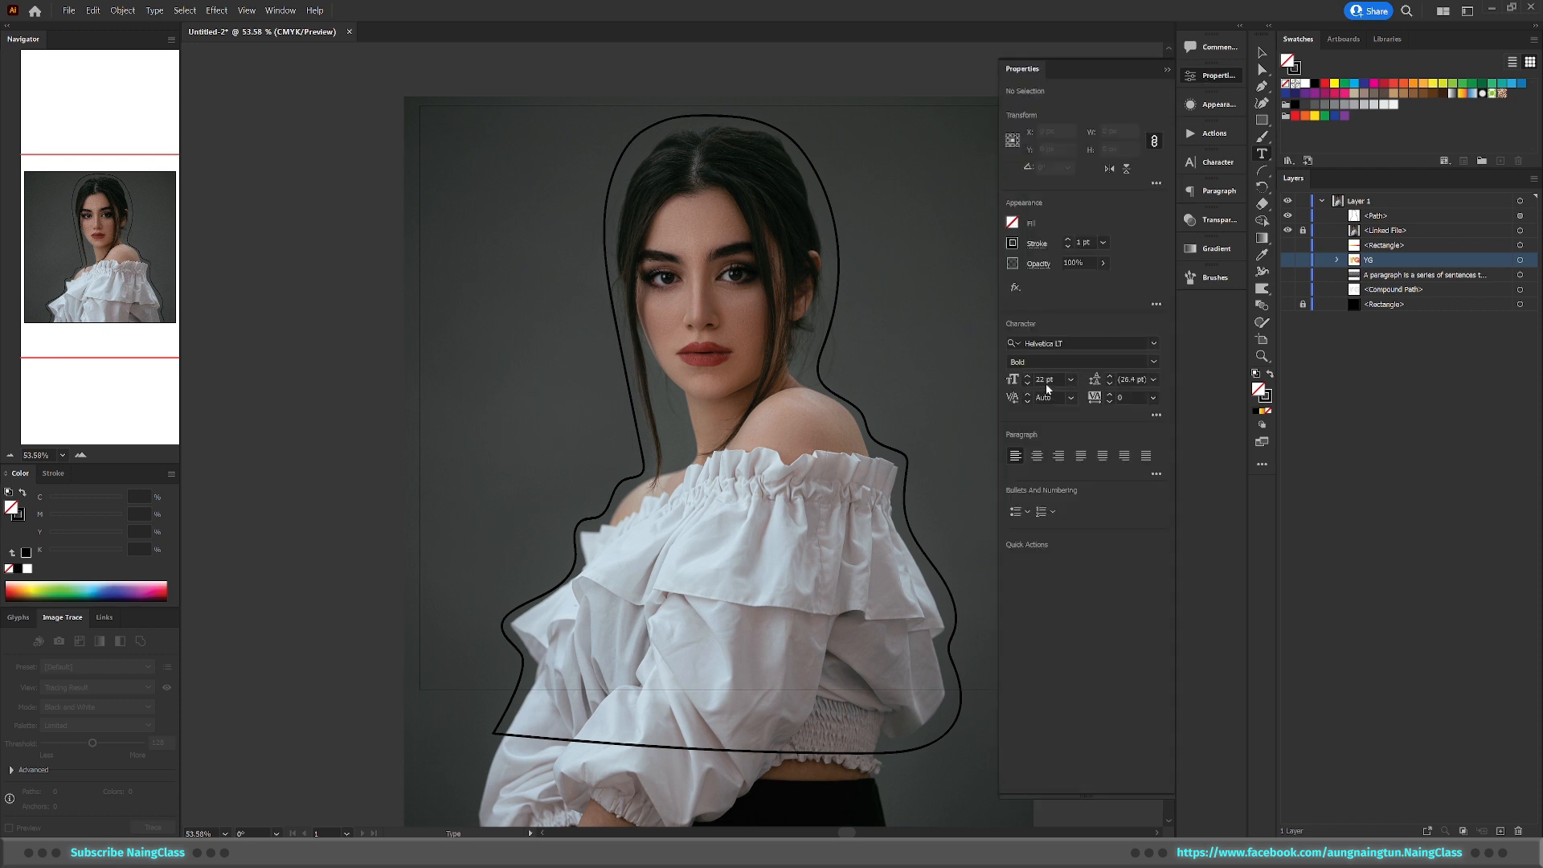
{"action": "left_click", "coordinate": [1168, 70]}
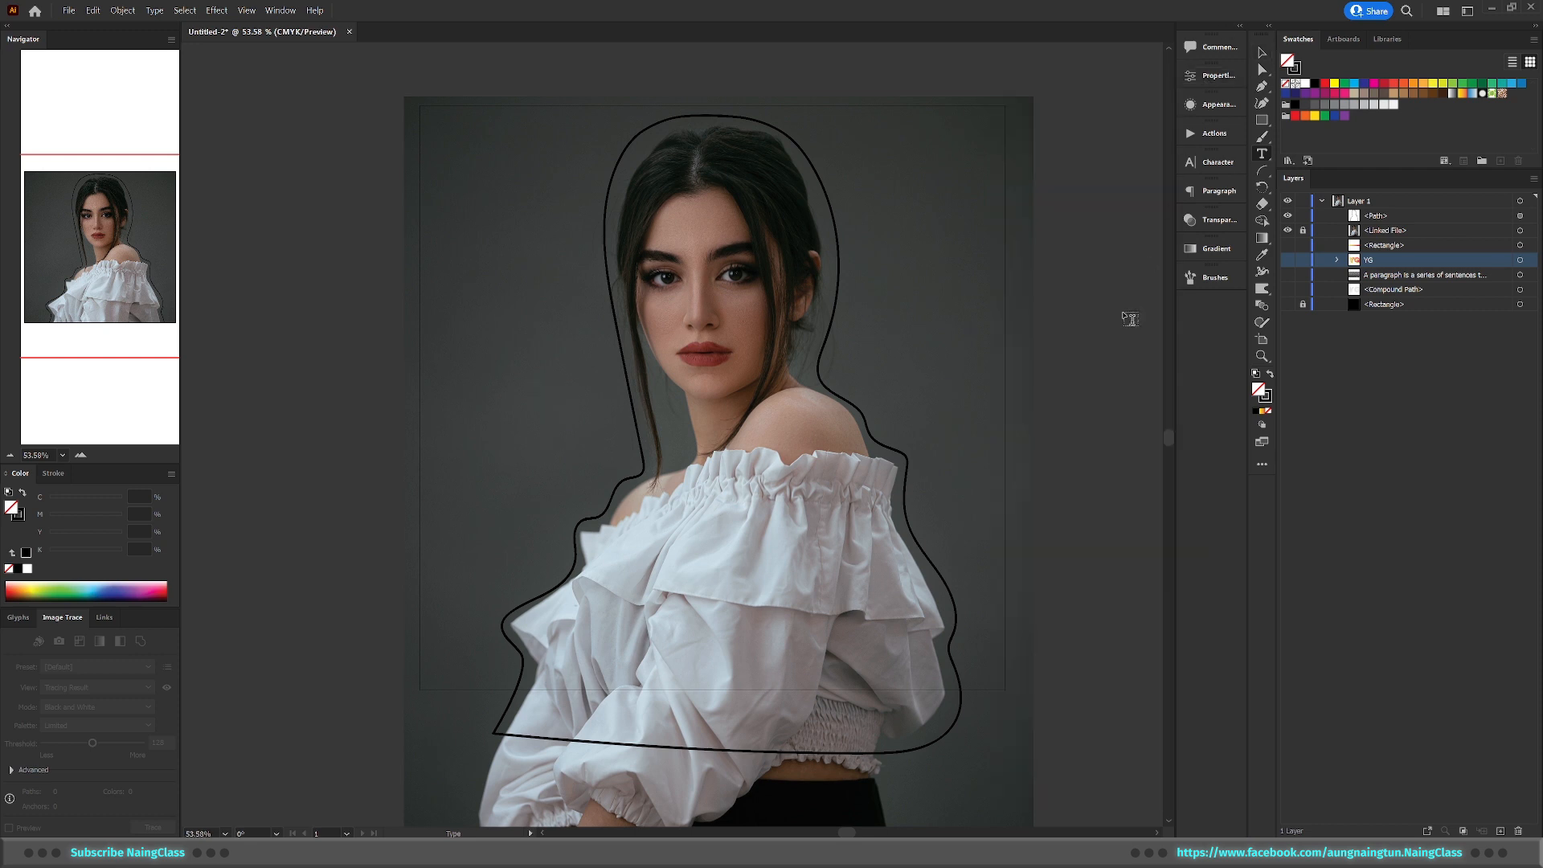
{"action": "left_click", "coordinate": [650, 460]}
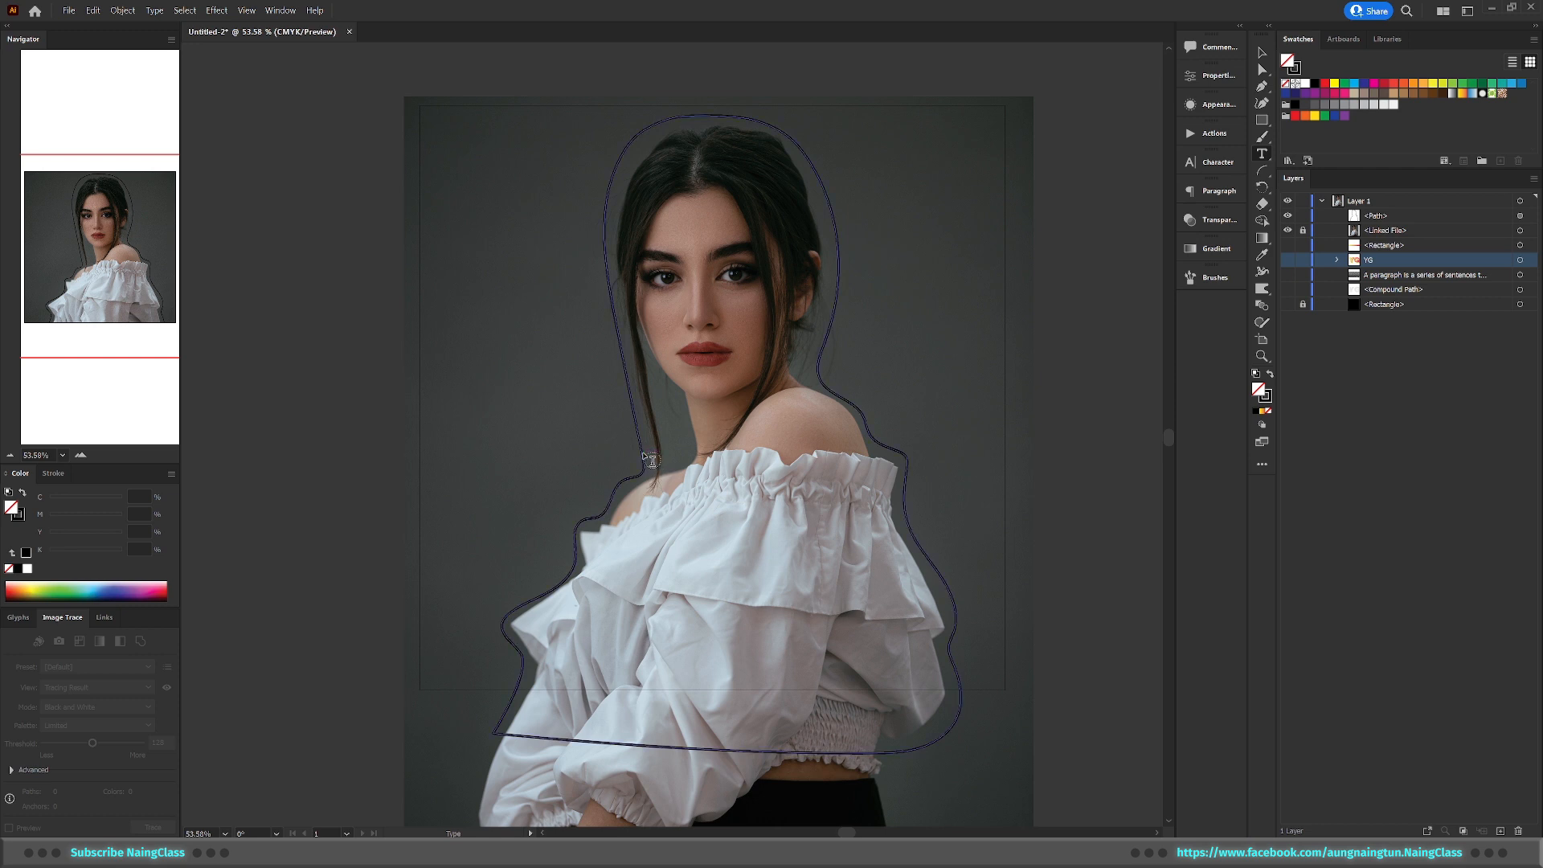
{"action": "key", "text": "ctrl+z"}
{"action": "scroll", "coordinate": [655, 434], "scroll_direction": "up", "scroll_amount": 4}
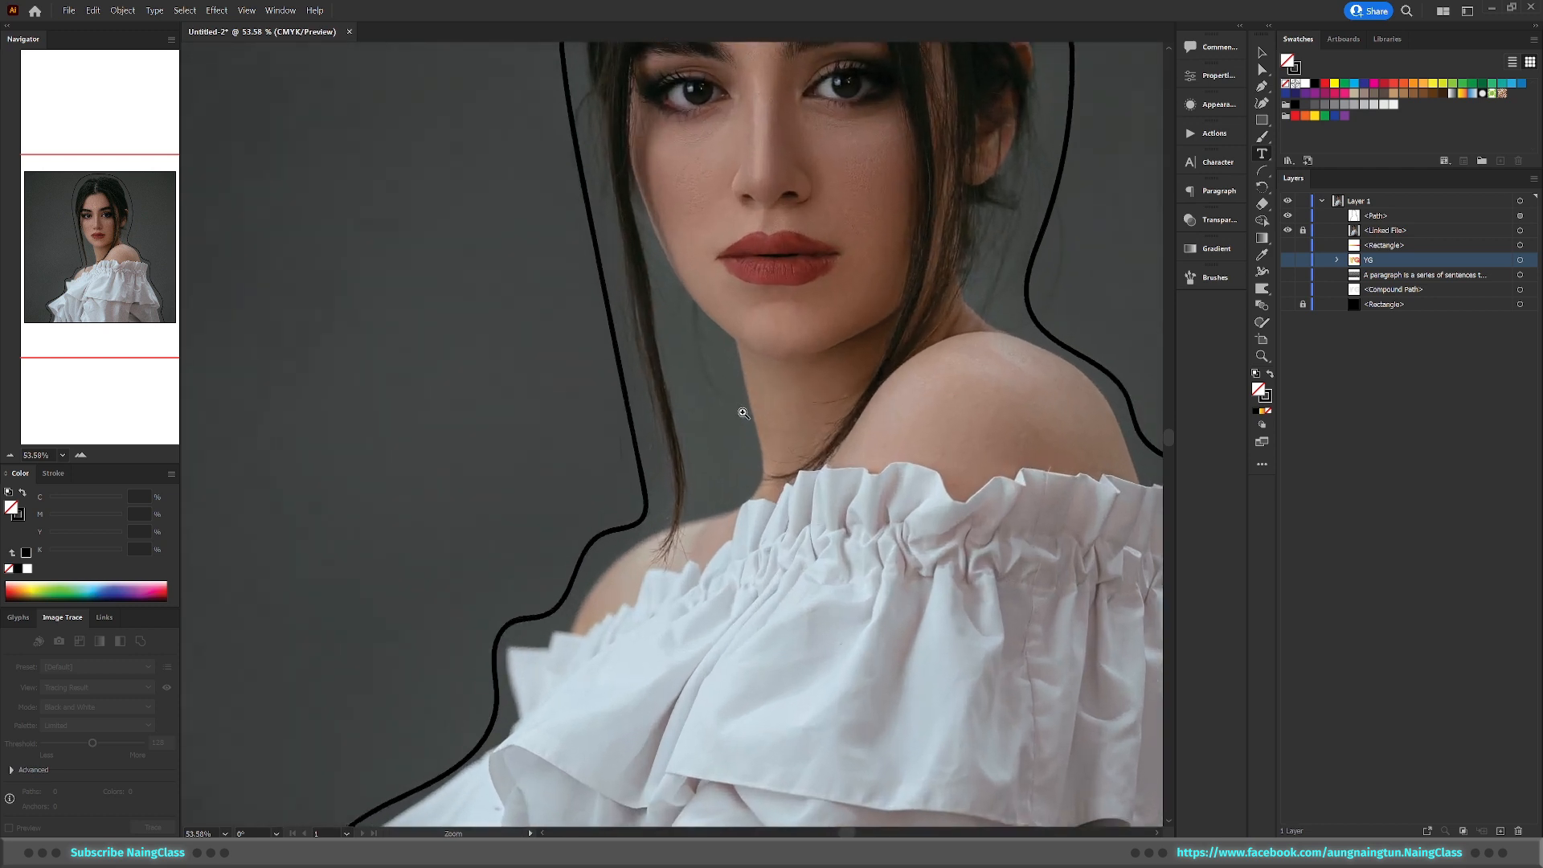
{"action": "left_click", "coordinate": [649, 495]}
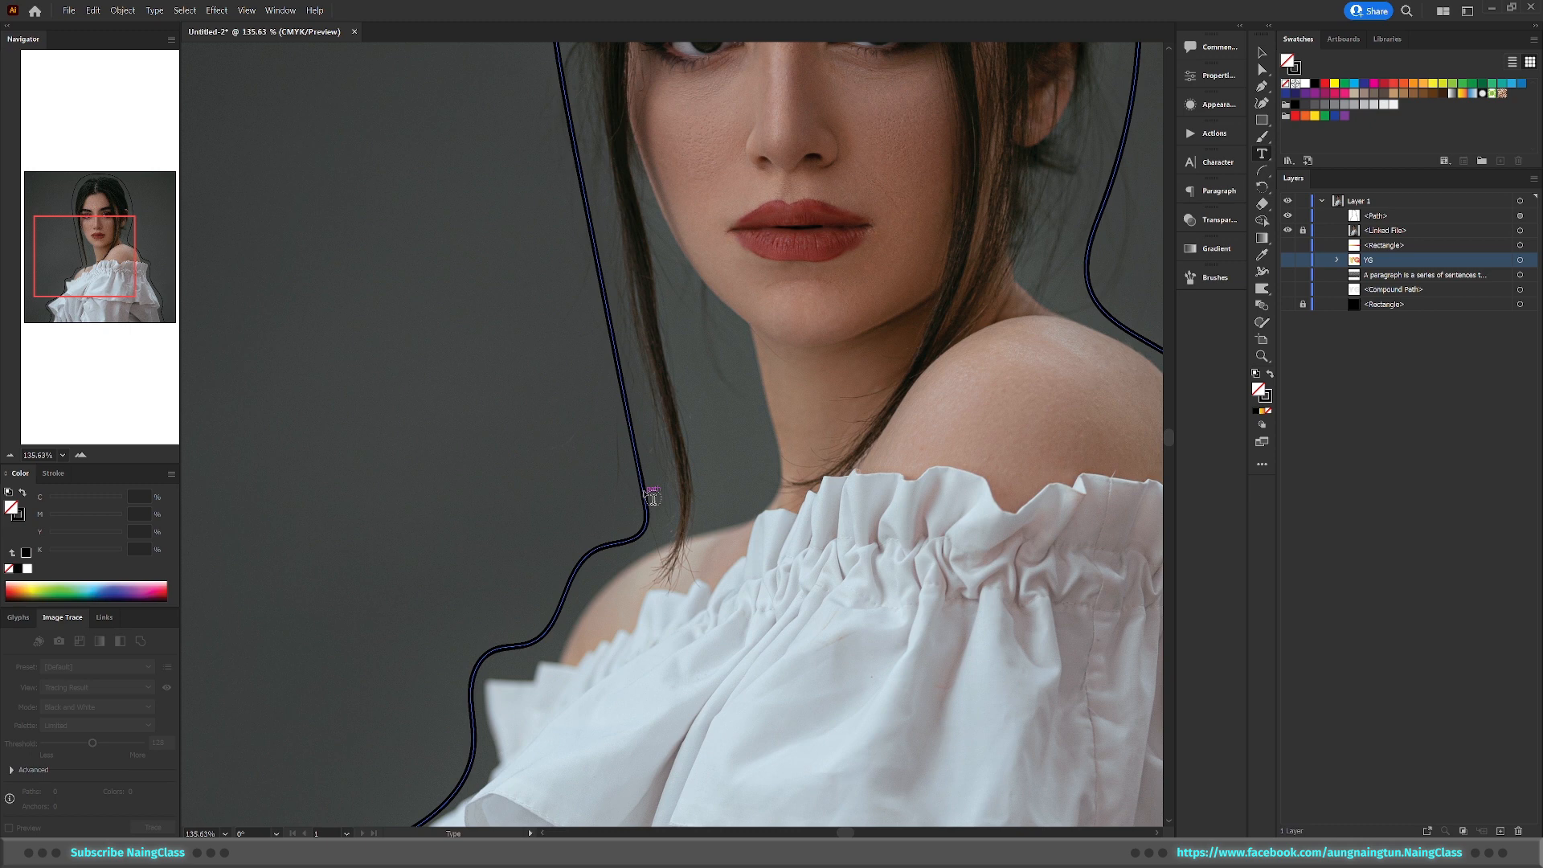
{"action": "left_click", "coordinate": [651, 496]}
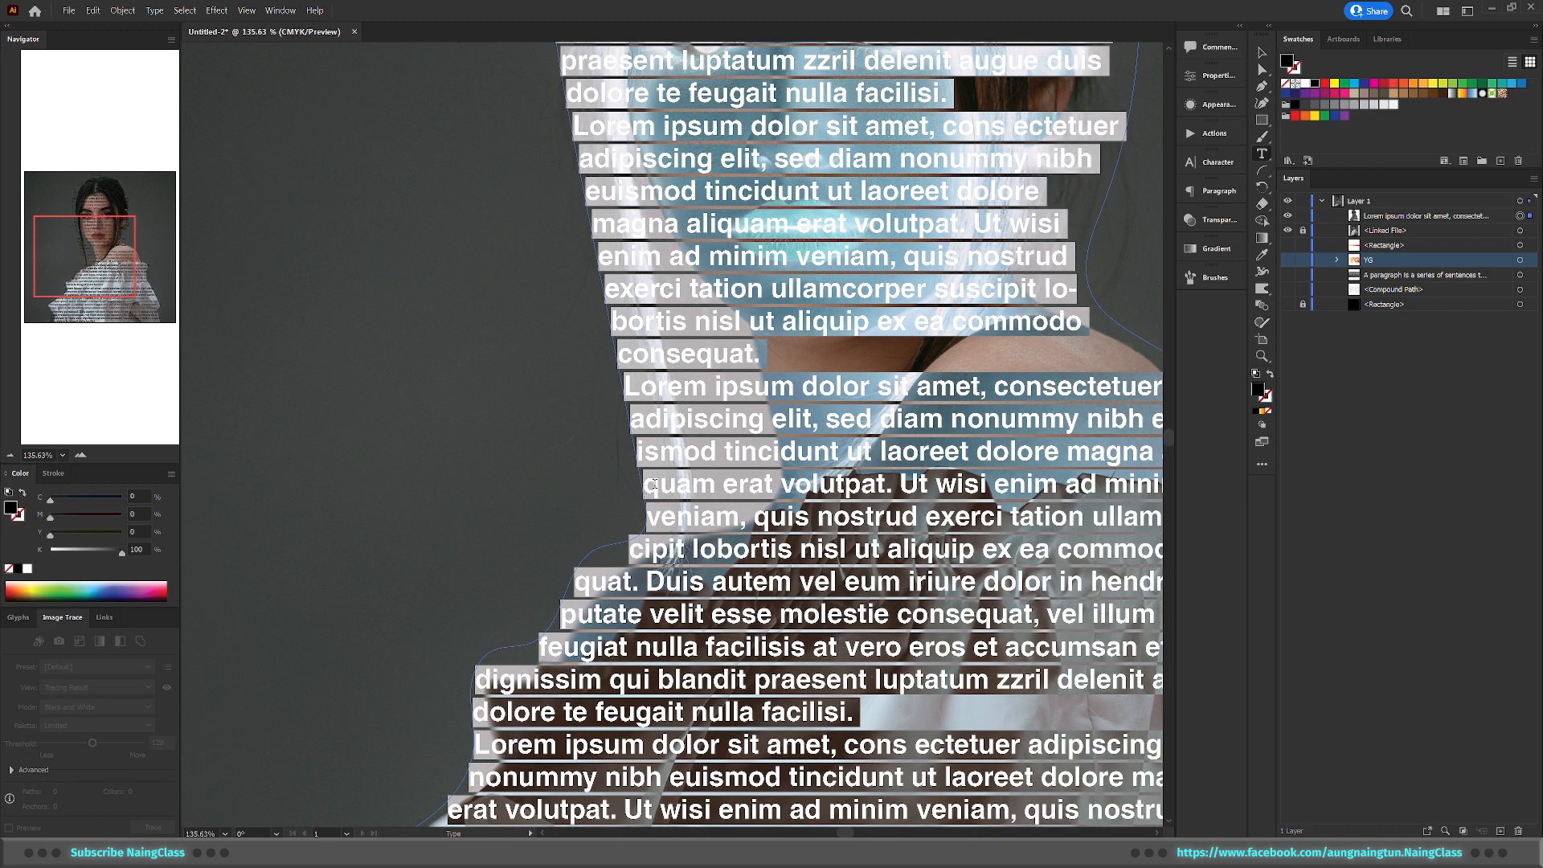
{"action": "left_click", "coordinate": [1261, 52]}
Hide the linked portrait photo so only the text shape remains on the artboard
{"action": "left_click_drag", "start_coordinate": [806, 281], "coordinate": [613, 341]}
{"action": "left_click_drag", "start_coordinate": [856, 275], "coordinate": [766, 364]}
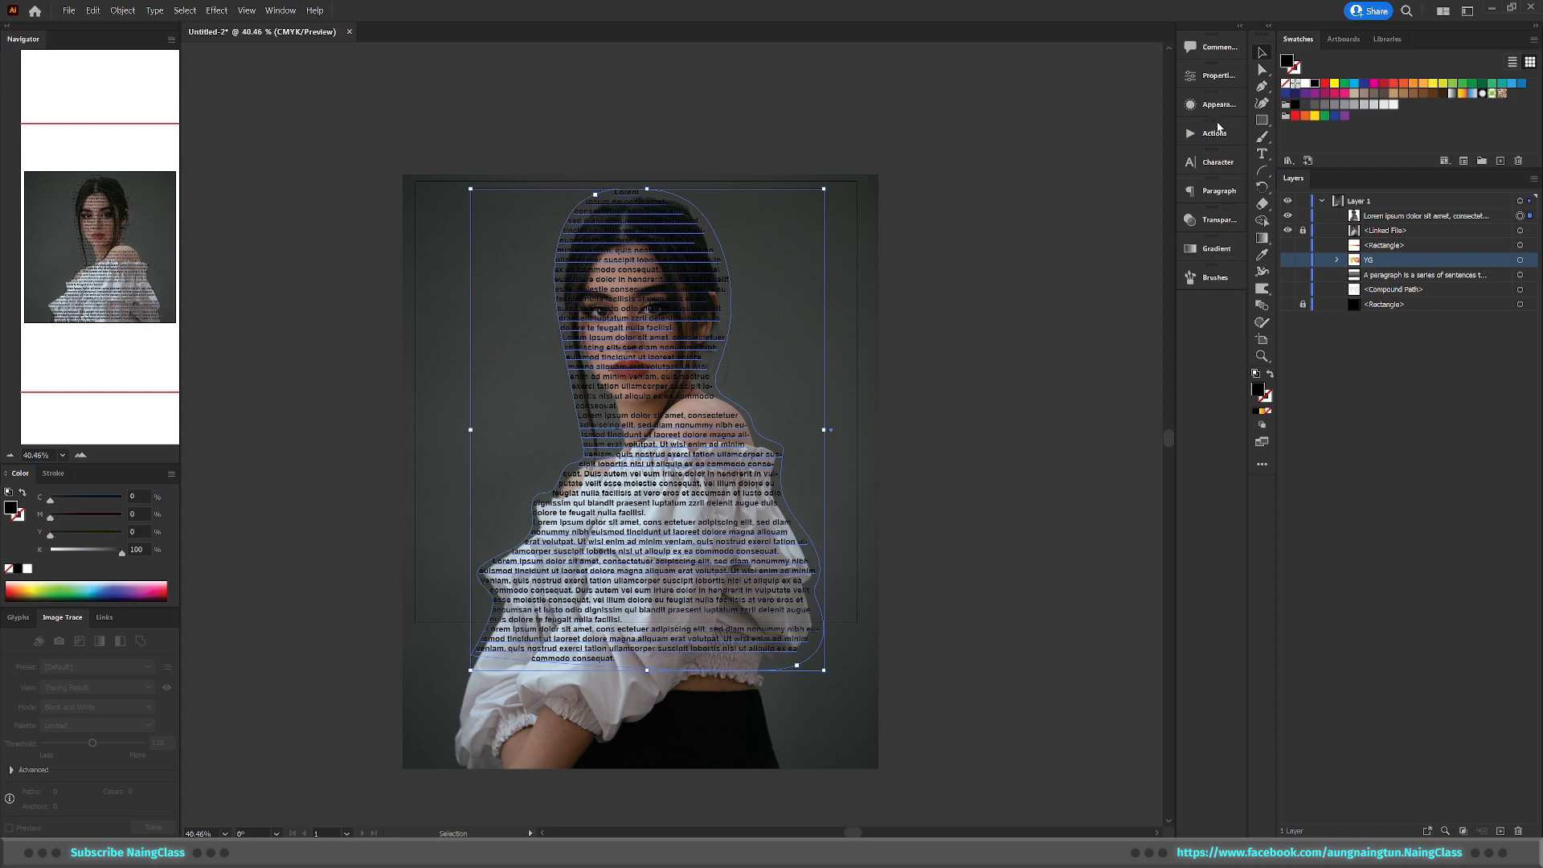
{"action": "left_click", "coordinate": [1215, 76]}
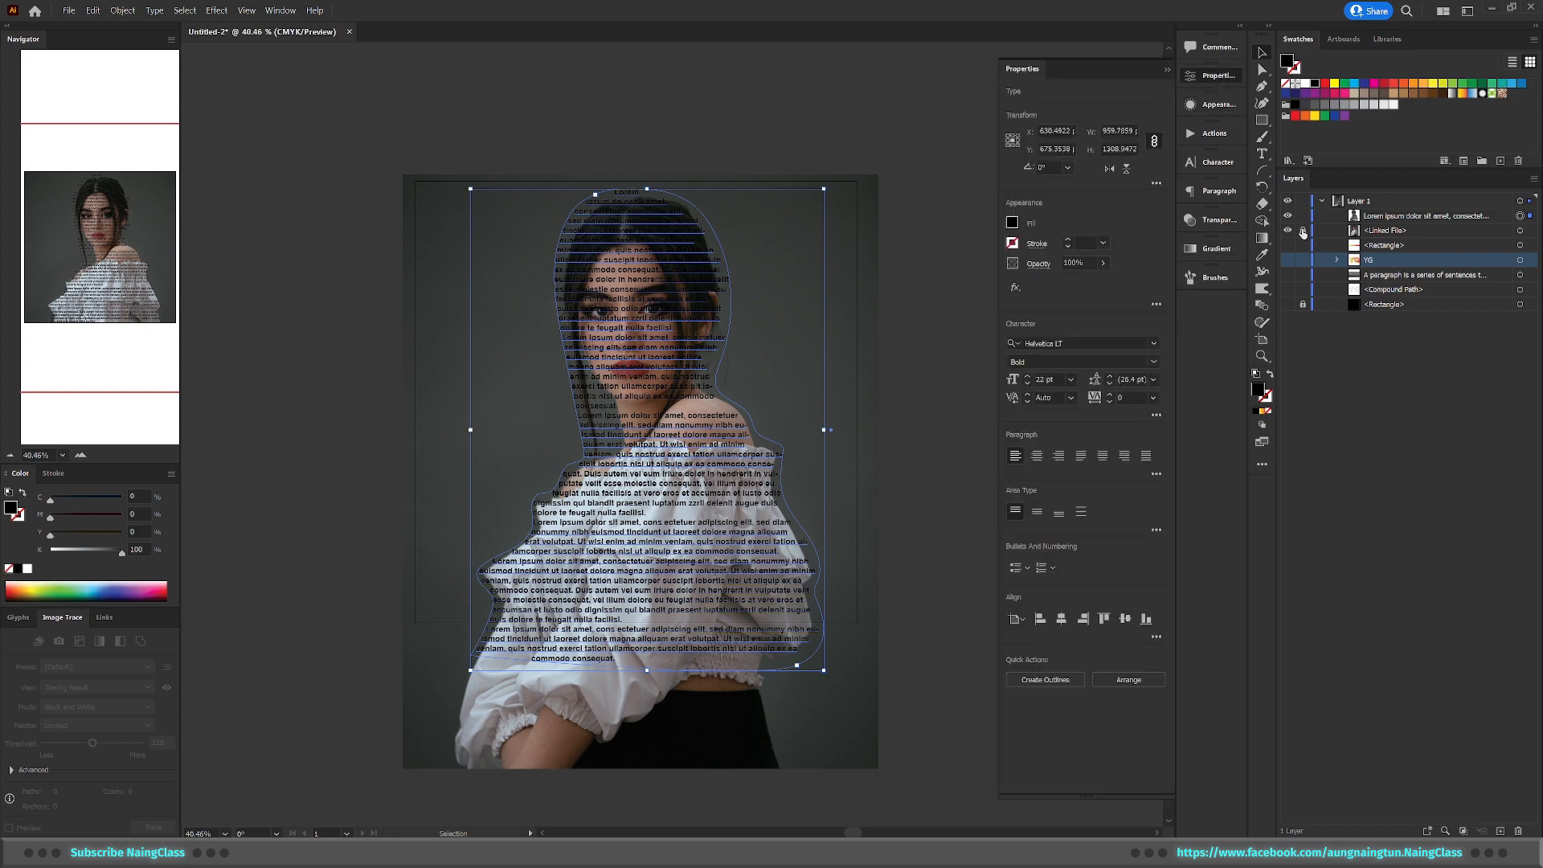
{"action": "left_click", "coordinate": [1288, 231]}
Set the leading of the silhouette-shaped placeholder text to 20 pt
{"action": "key", "text": "z"}
{"action": "left_click", "coordinate": [743, 413]}
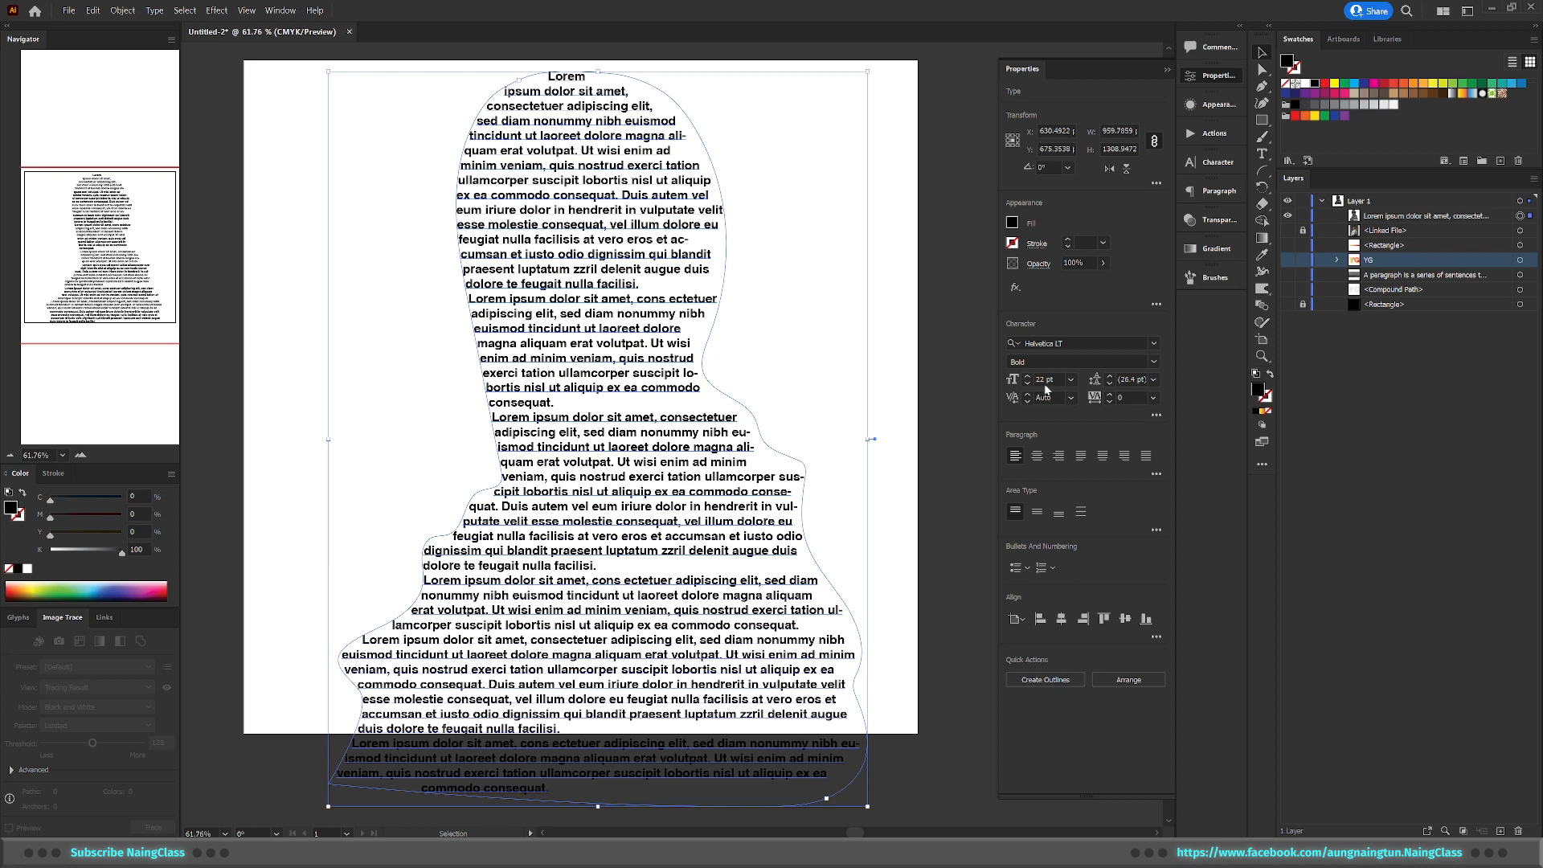
{"action": "left_click", "coordinate": [1129, 380]}
{"action": "type", "text": "1"}
{"action": "double_click", "coordinate": [1125, 379]}
{"action": "type", "text": "2pt0"}
{"action": "key", "text": "Return"}
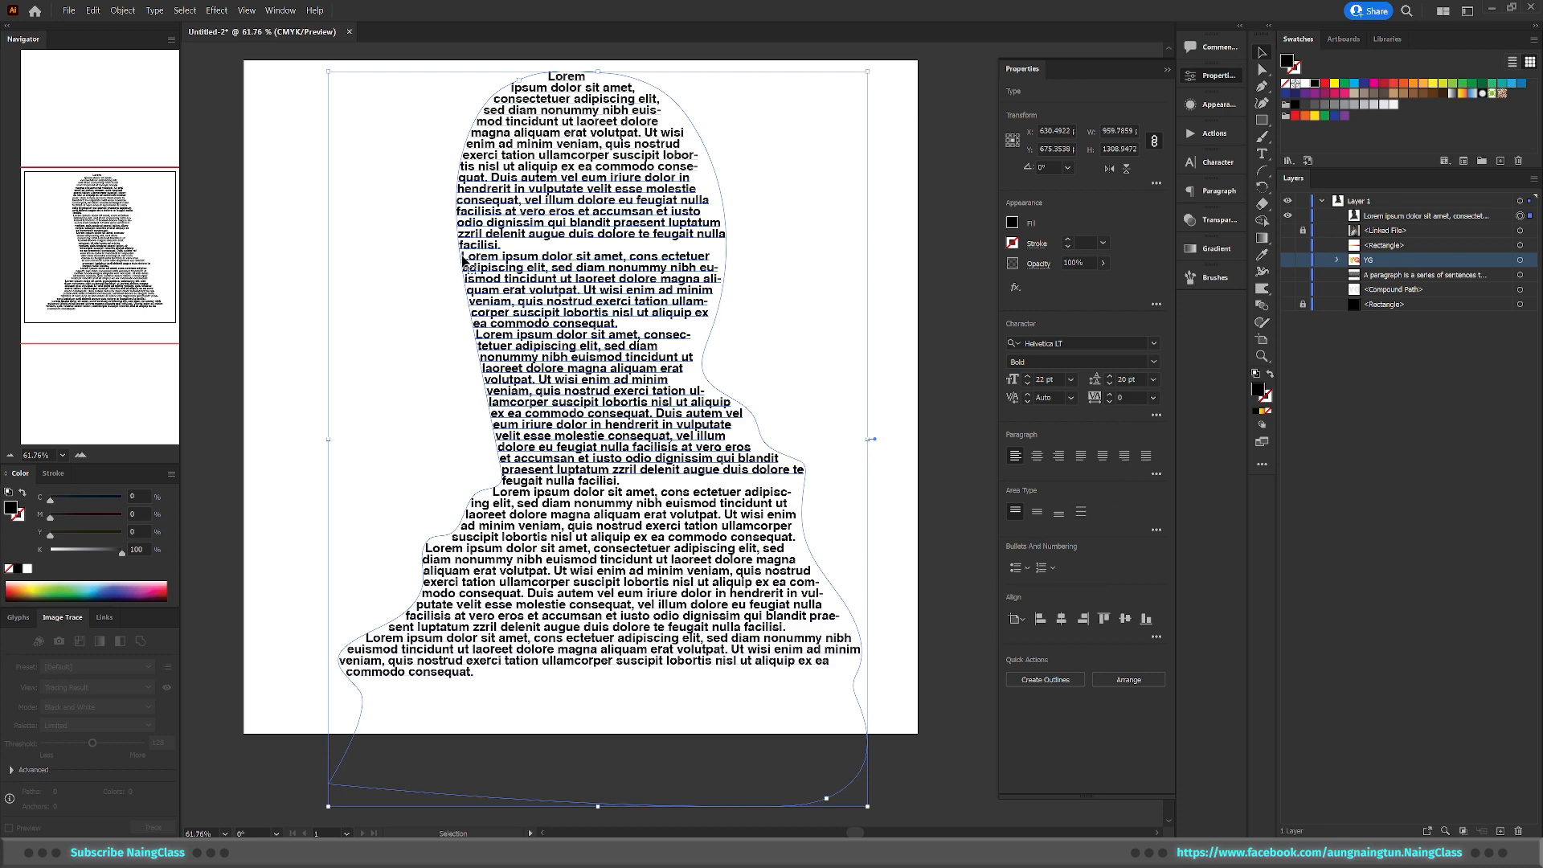
Remove the paragraph breaks between the placeholder paragraphs so the text flows continuously through the silhouette
{"action": "double_click", "coordinate": [623, 325]}
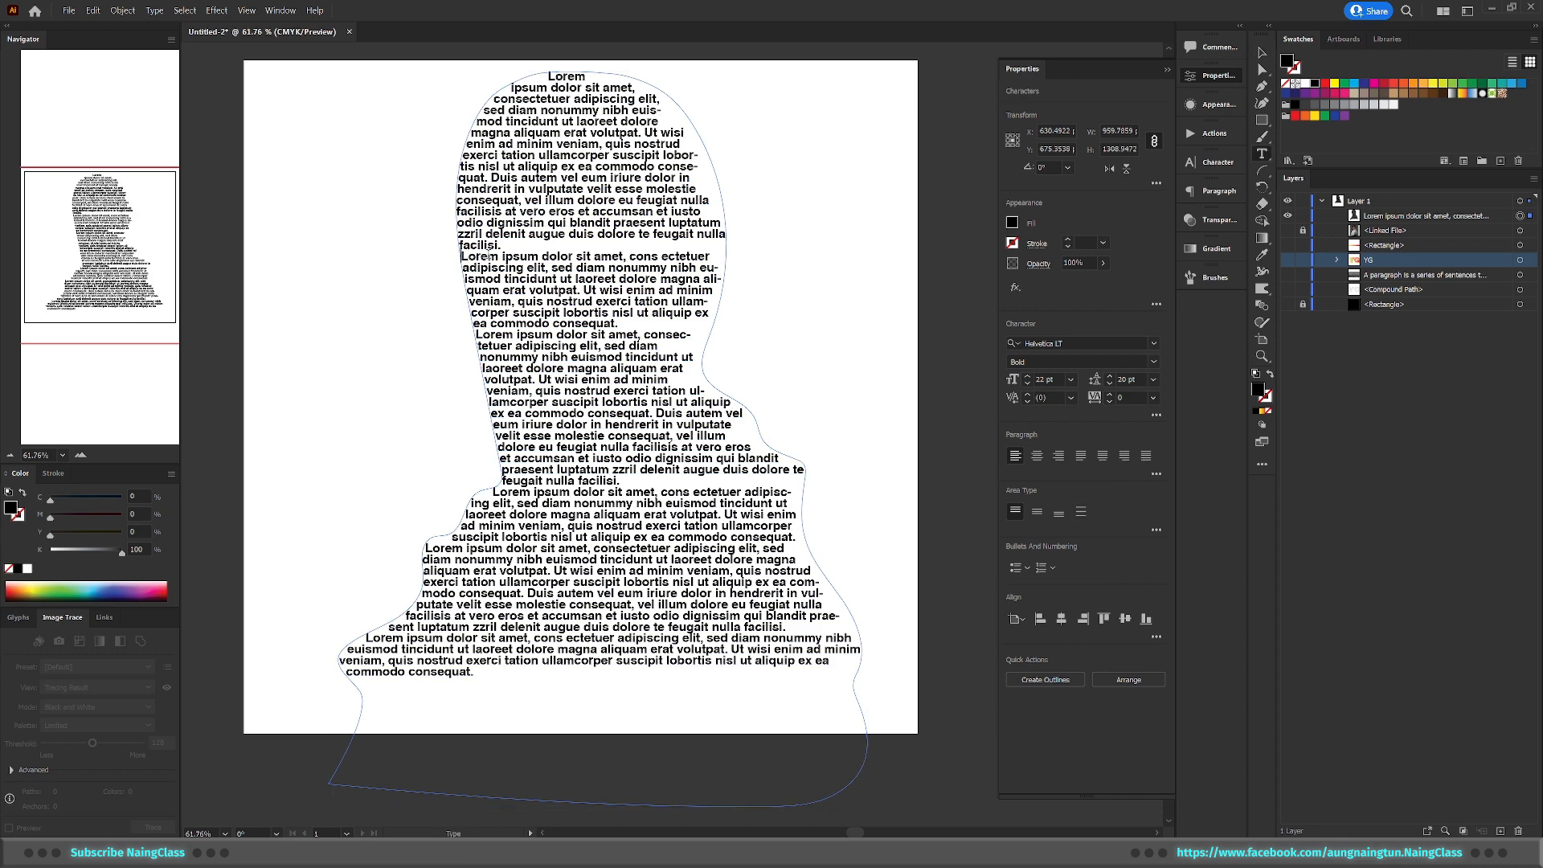
{"action": "key", "text": "BackSpace"}
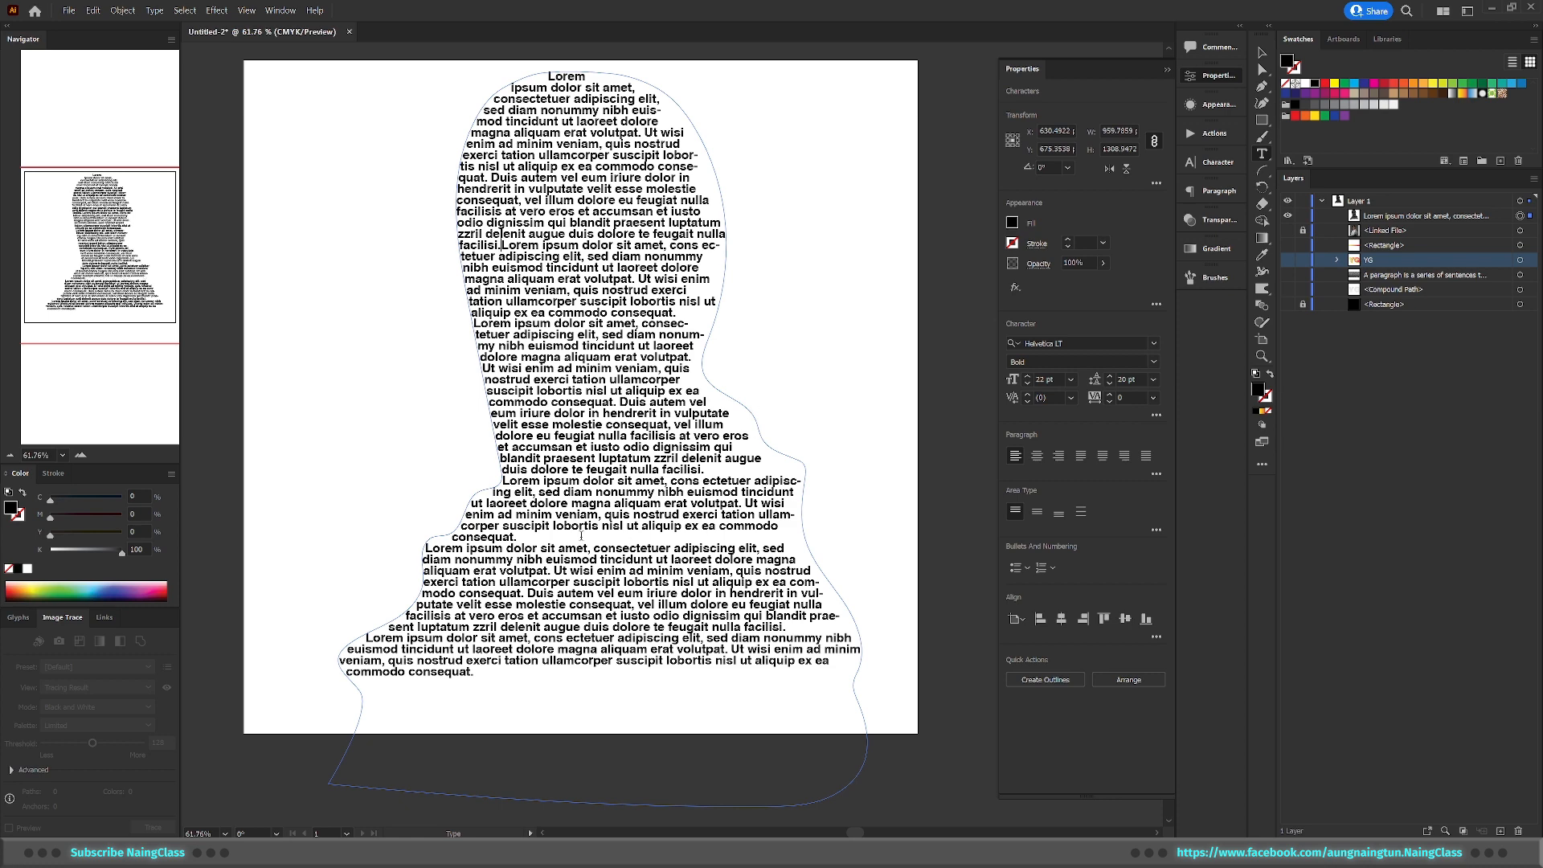
{"action": "key", "text": "BackSpace"}
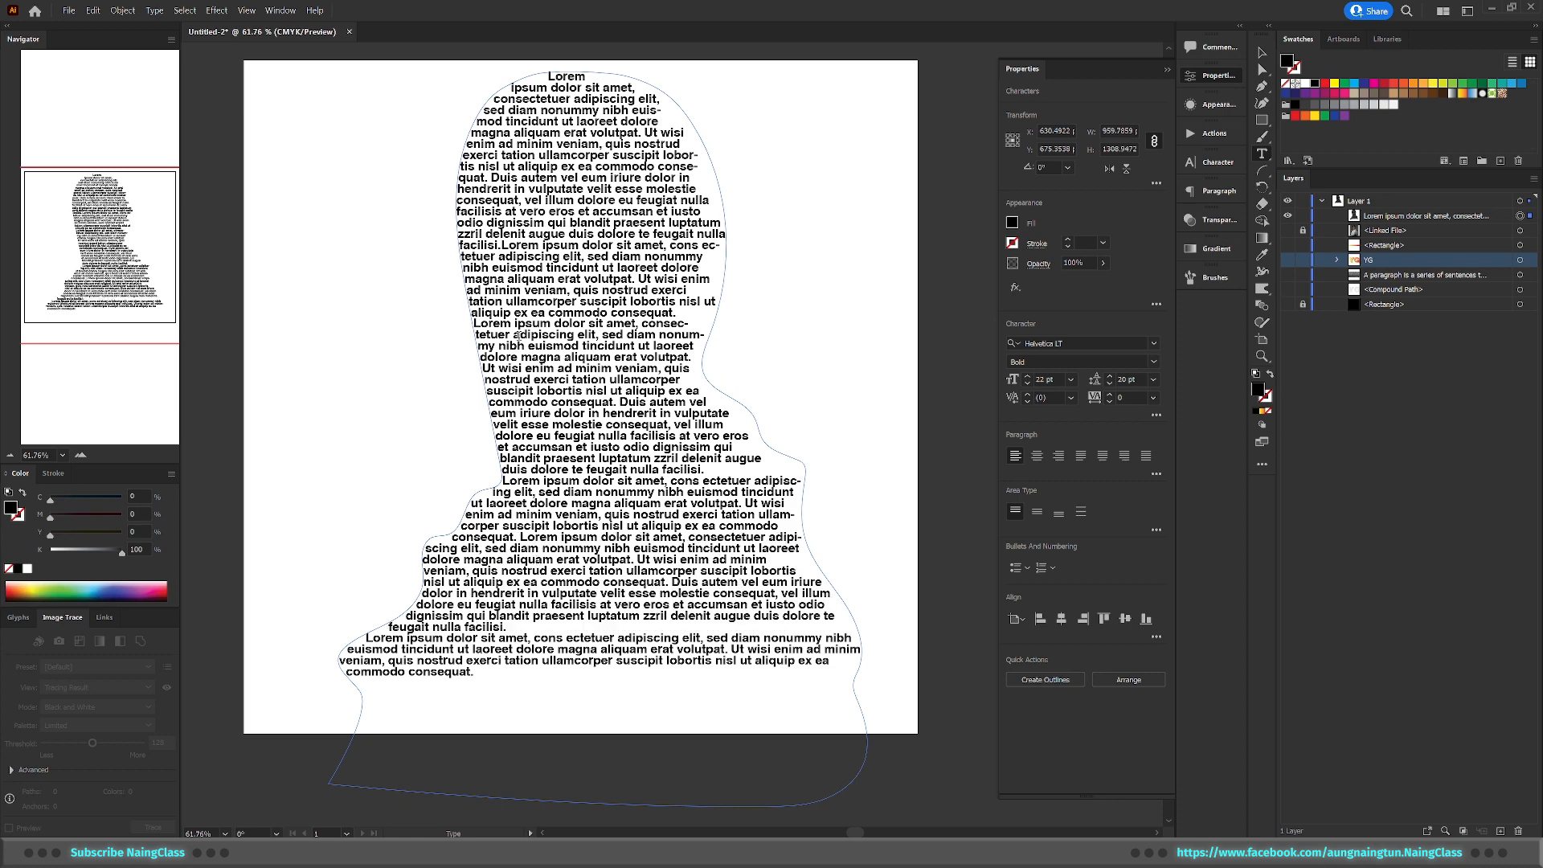
{"action": "key", "text": "BackSpace"}
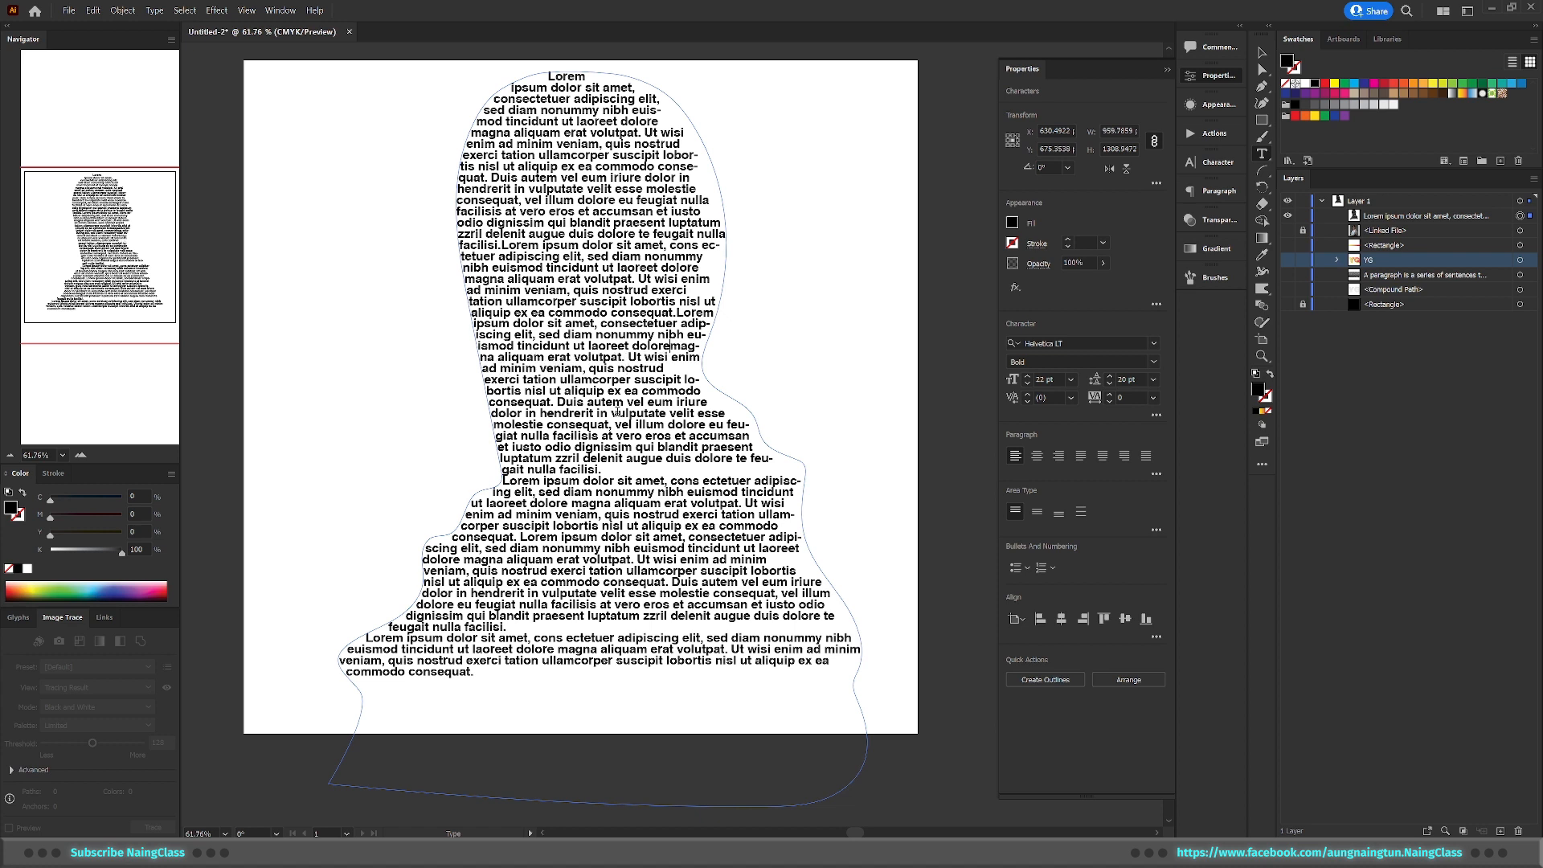
{"action": "key", "text": "Delete"}
{"action": "key", "text": "BackSpace"}
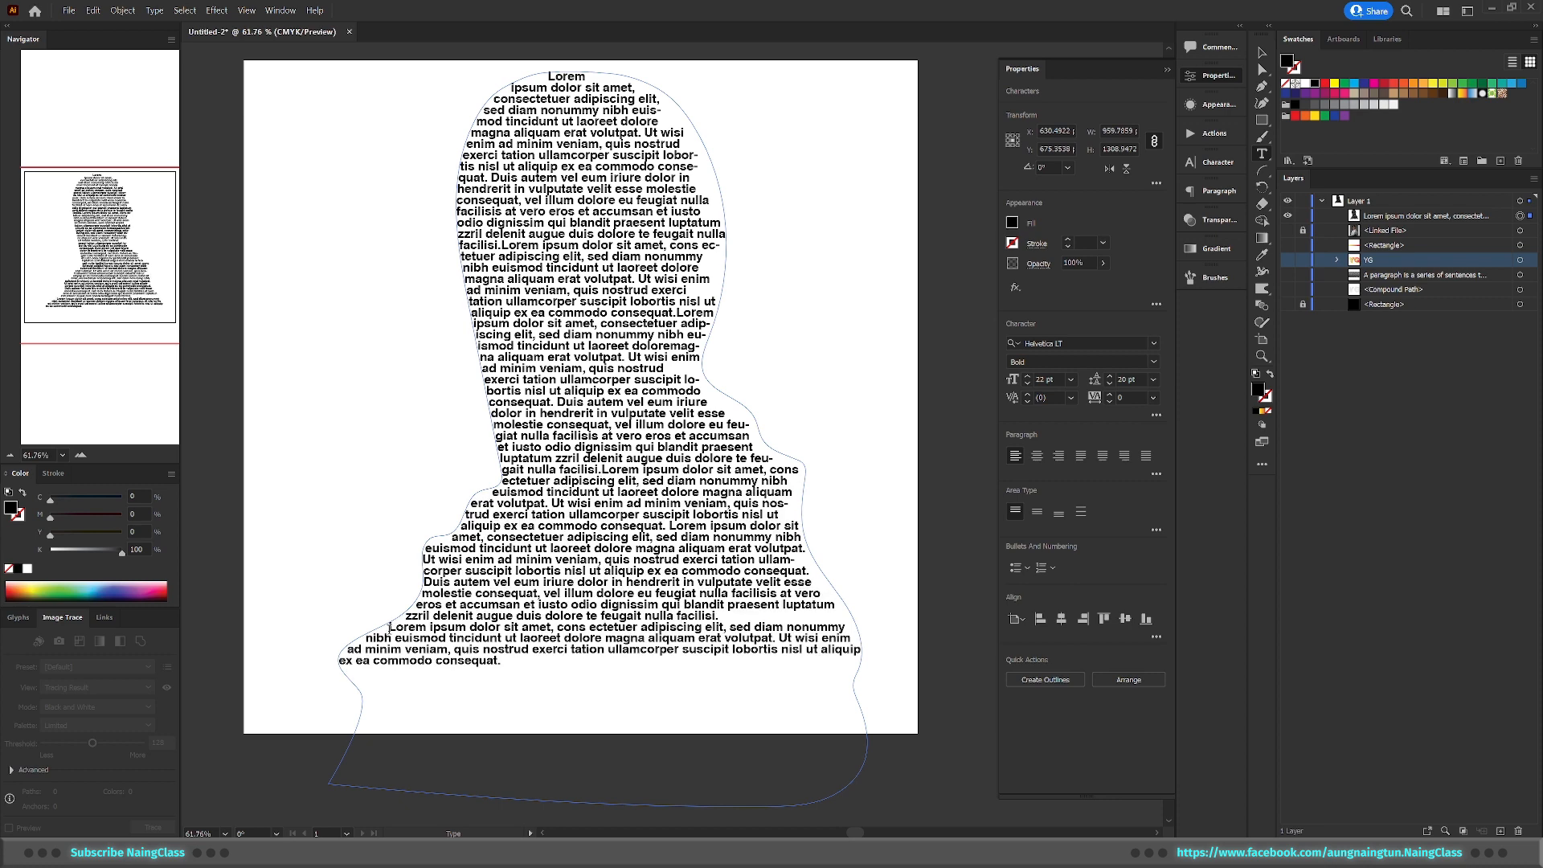
{"action": "key", "text": "BackSpace"}
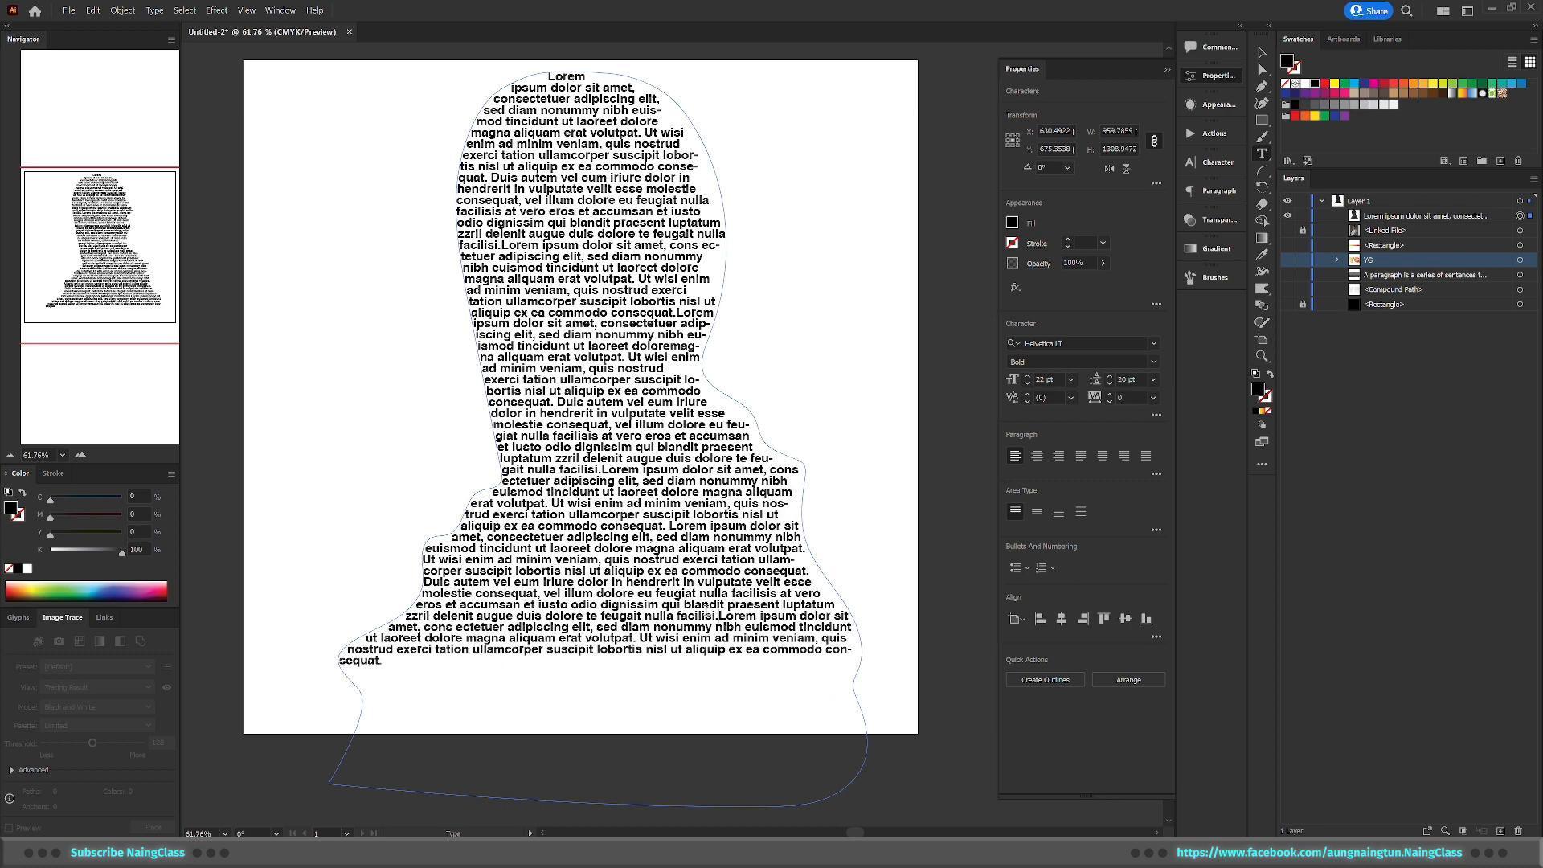
Copy a long passage from the middle of the text and paste it at the end to fill the silhouette's base
{"action": "left_click_drag", "start_coordinate": [494, 268], "coordinate": [701, 492]}
{"action": "key", "text": "ctrl+c"}
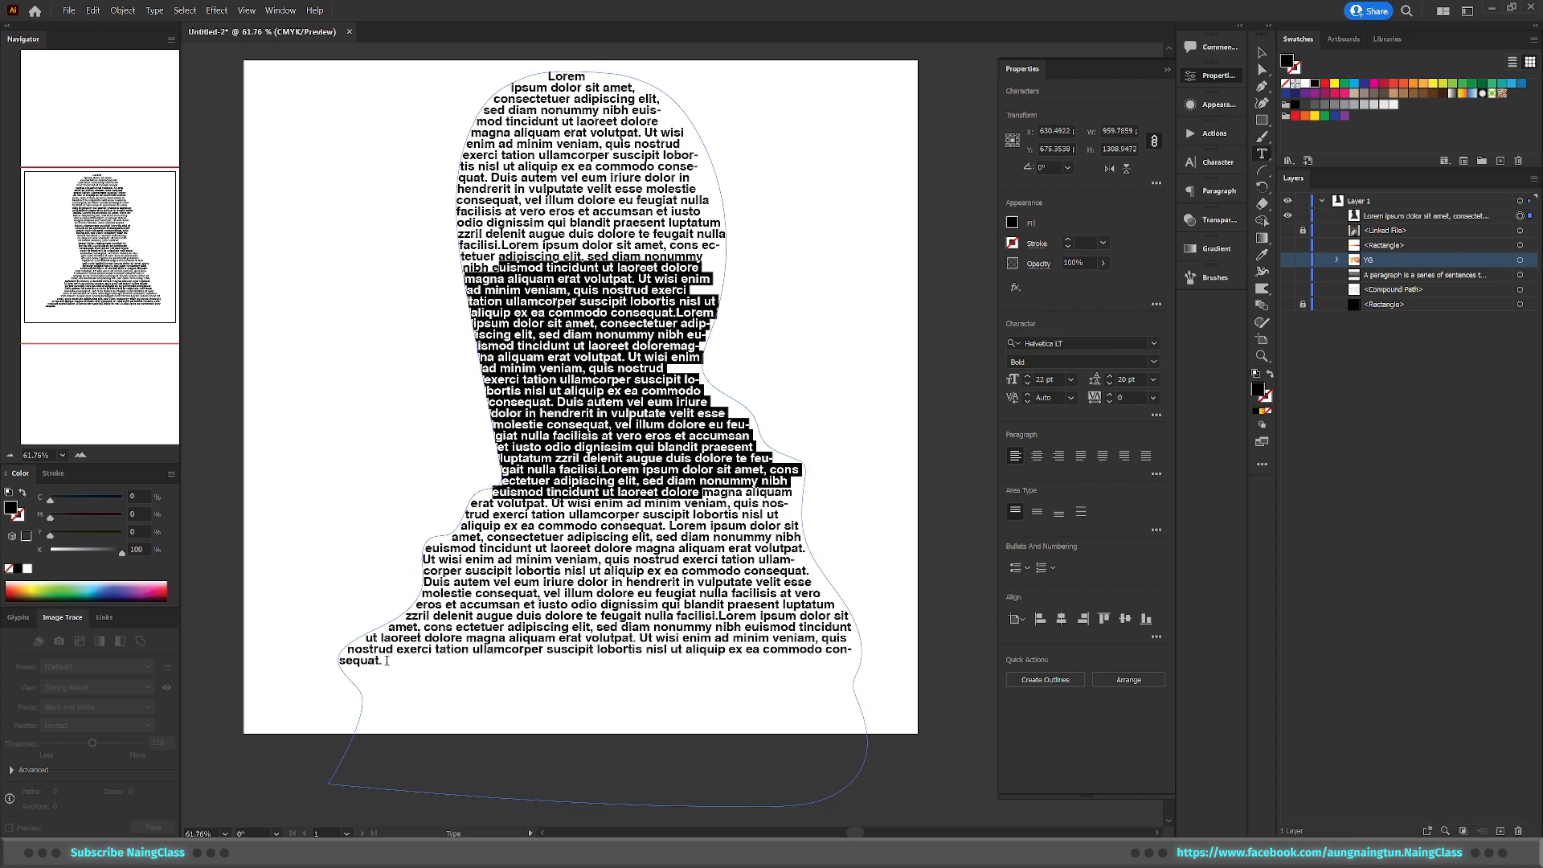
{"action": "left_click", "coordinate": [383, 660]}
{"action": "key", "text": "ctrl+v"}
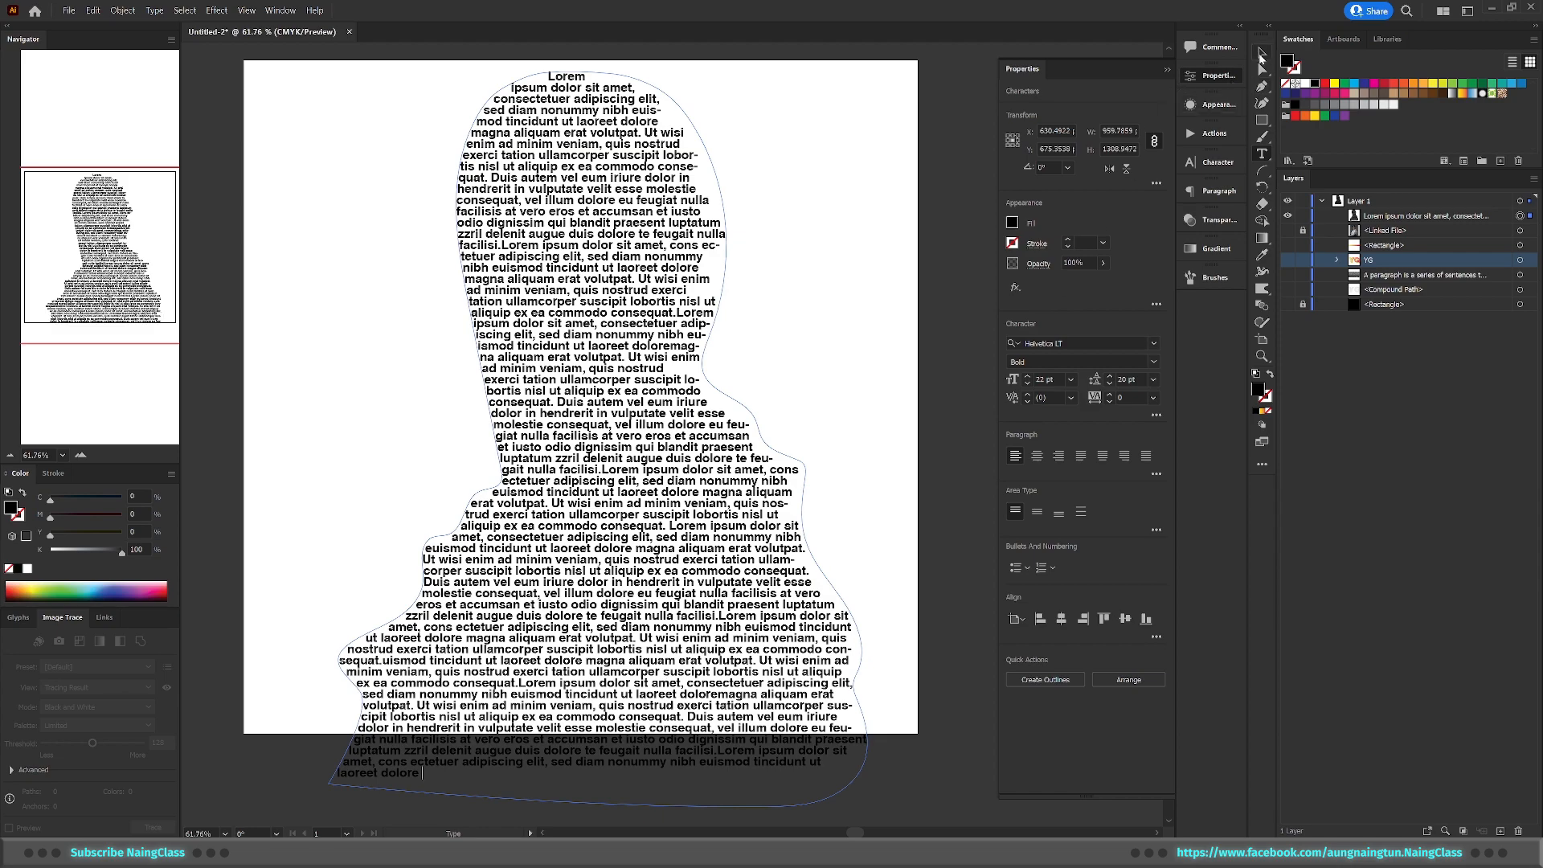
{"action": "left_click", "coordinate": [1261, 56]}
Convert the silhouette-shaped text to outlines
{"action": "scroll", "coordinate": [743, 179], "scroll_direction": "up", "scroll_amount": 2}
{"action": "scroll", "coordinate": [765, 343], "scroll_direction": "down", "scroll_amount": 4}
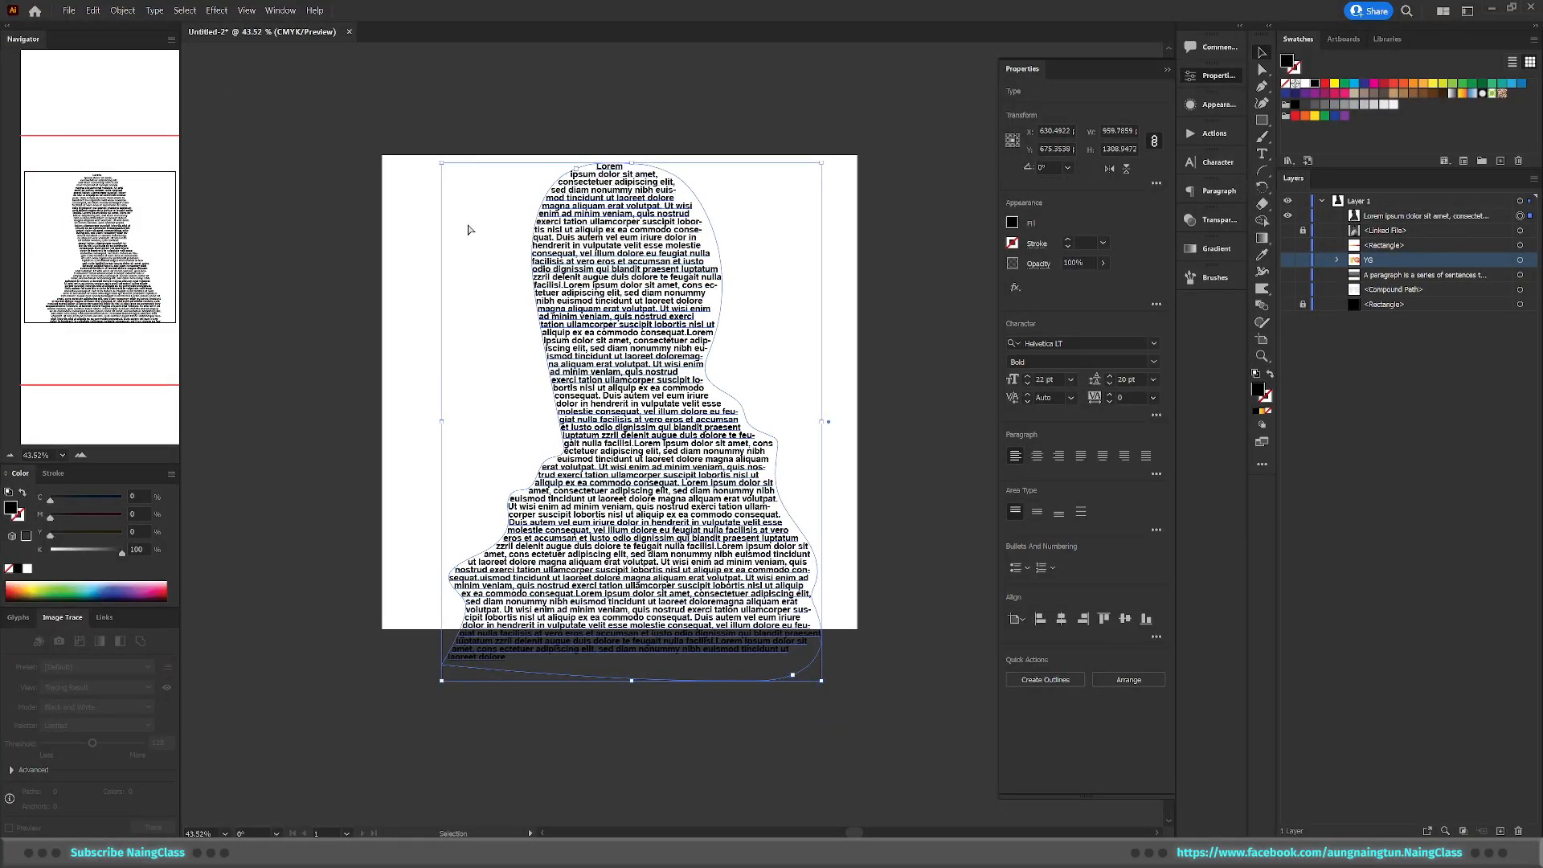
{"action": "key", "text": "ctrl+shift+o"}
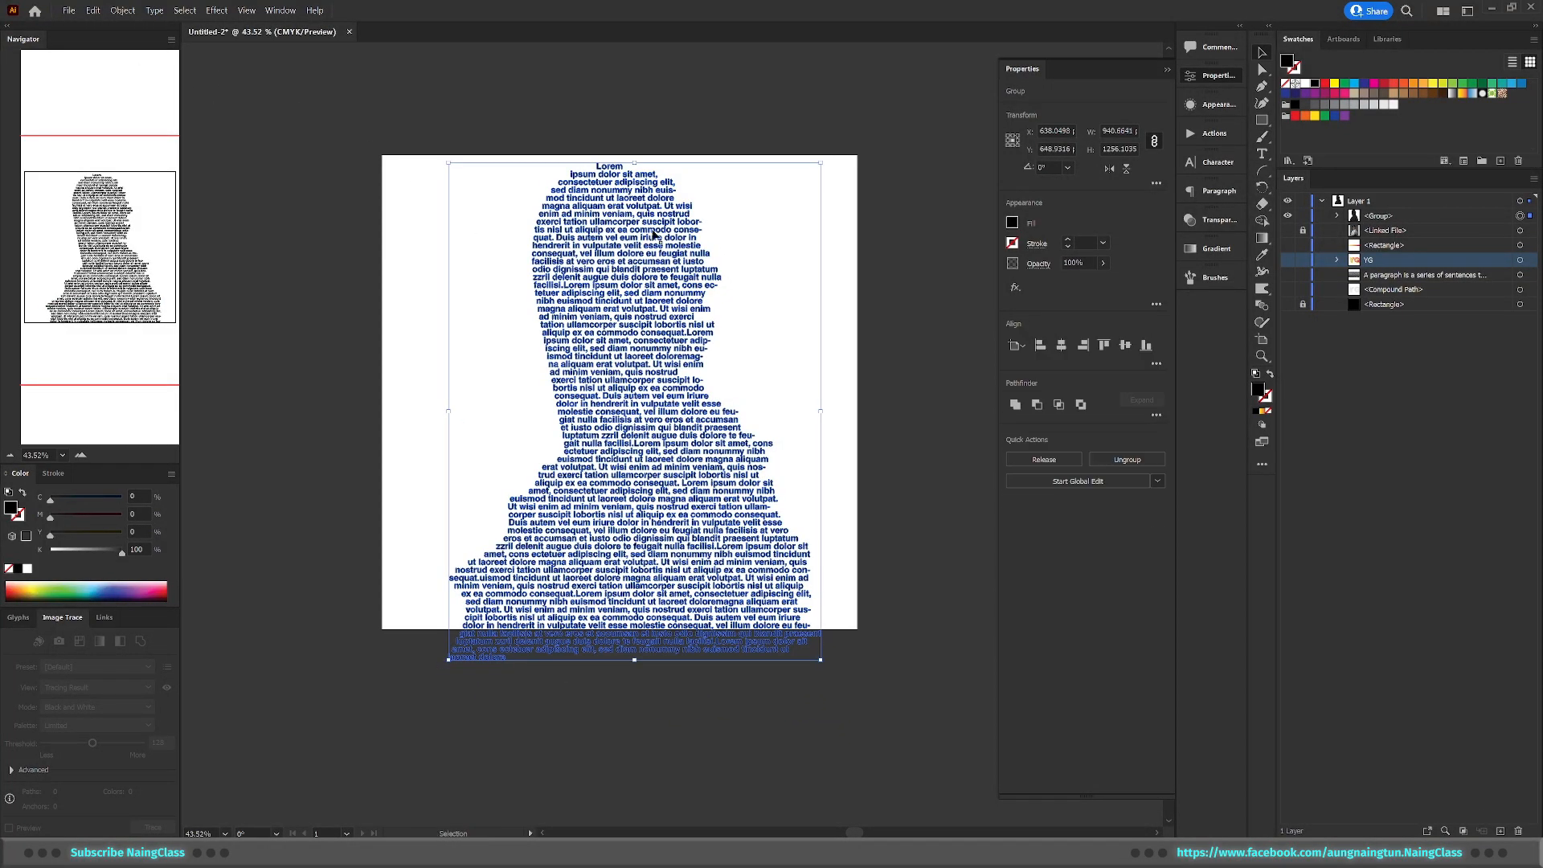
Show and unlock the hidden linked photo of the woman behind the outlined text
{"action": "left_click", "coordinate": [914, 371]}
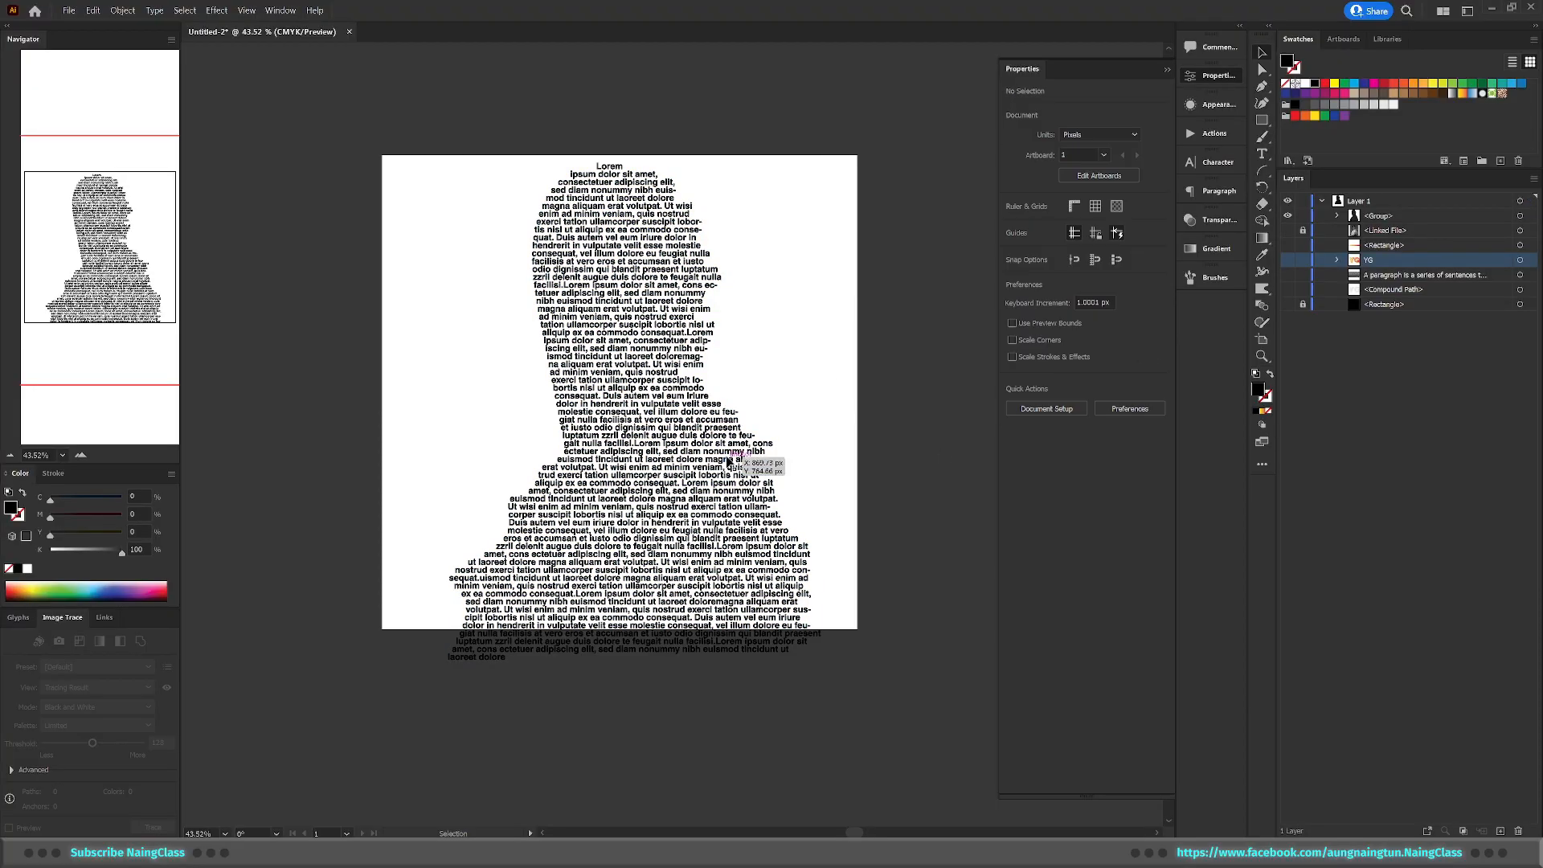
{"action": "scroll", "coordinate": [677, 409], "scroll_direction": "up", "scroll_amount": 6}
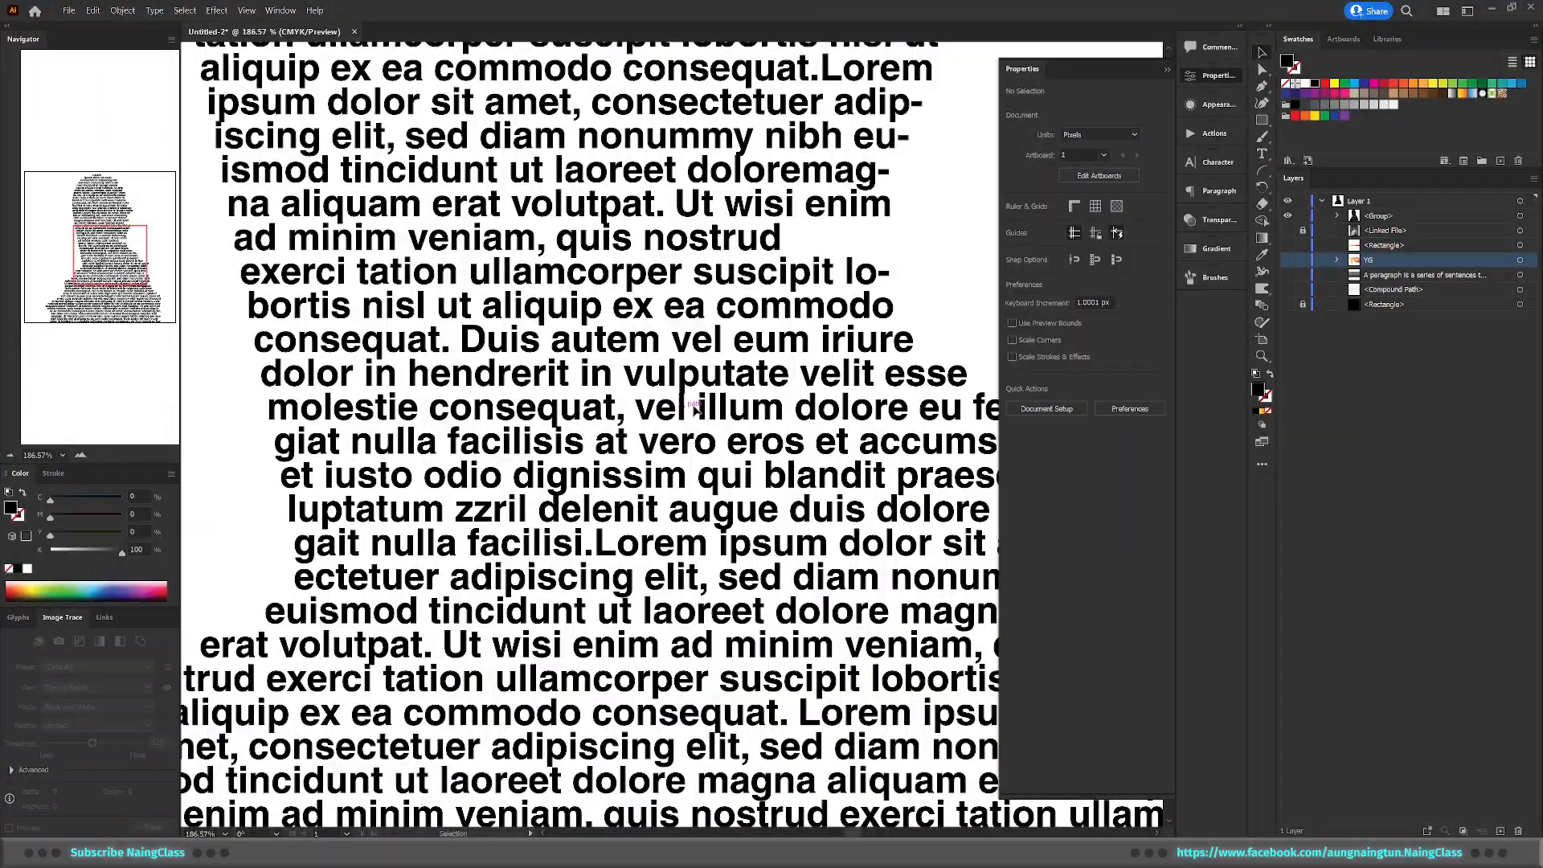
{"action": "key", "text": "ctrl+0"}
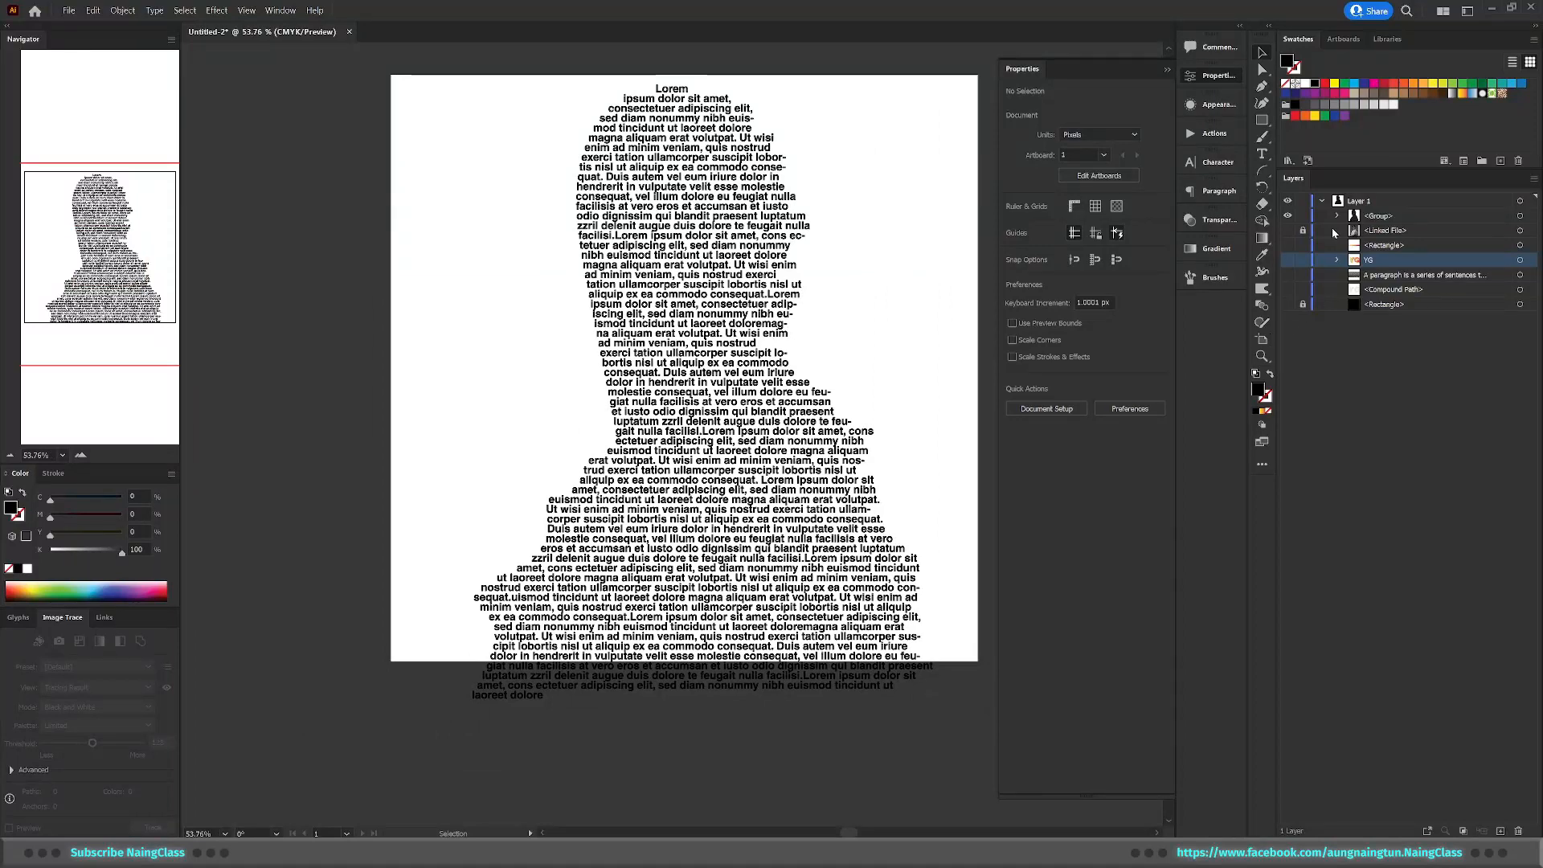
{"action": "left_click", "coordinate": [1287, 231]}
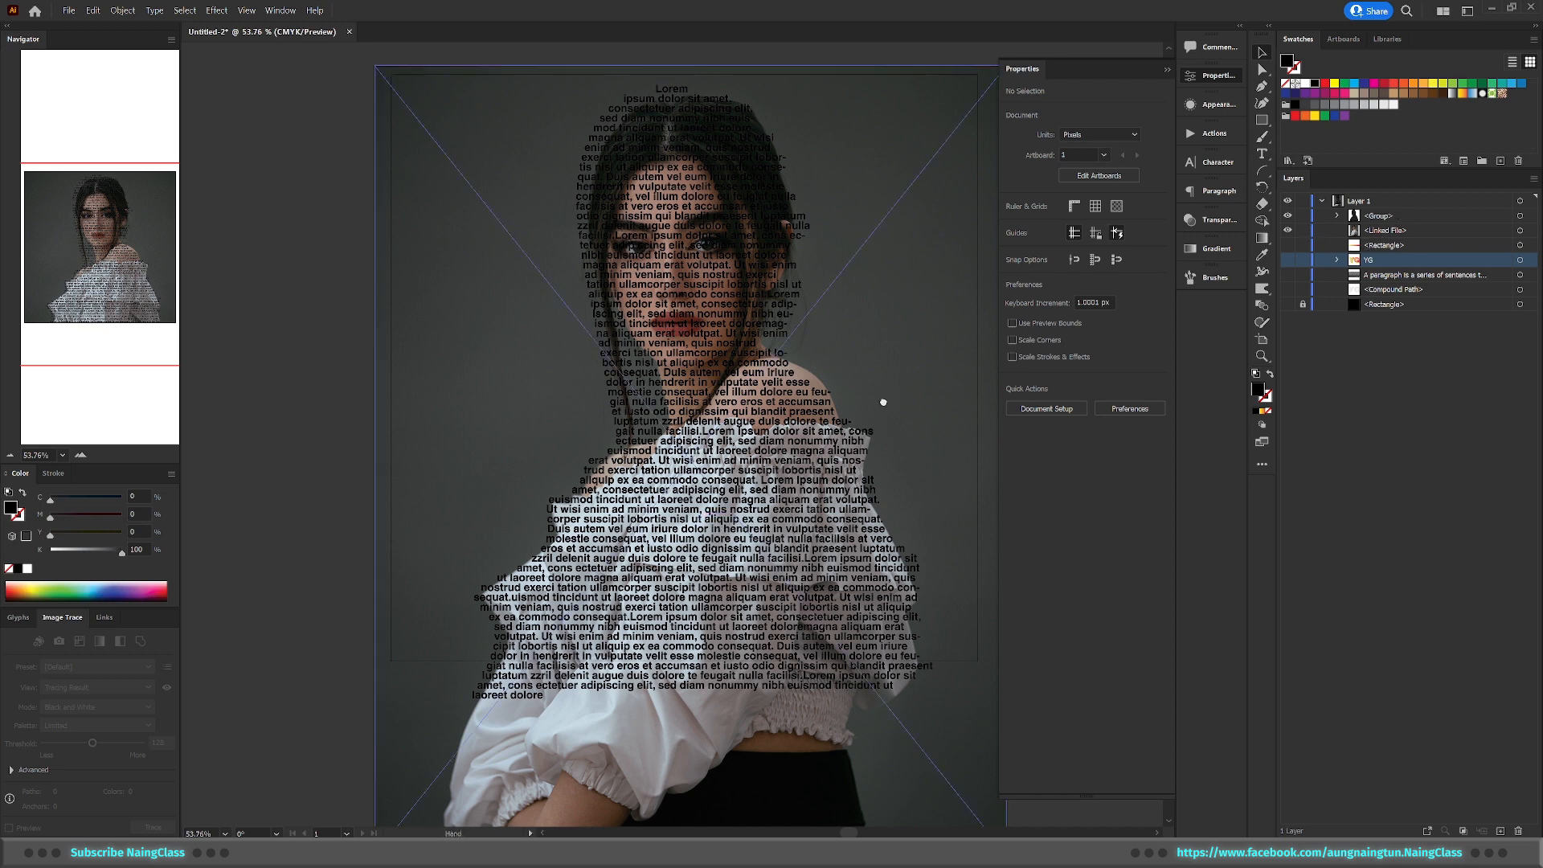
{"action": "left_click_drag", "start_coordinate": [881, 399], "coordinate": [833, 433]}
Try to clip the linked photo with the outlined text group placed above it
{"action": "left_click", "coordinate": [1531, 230]}
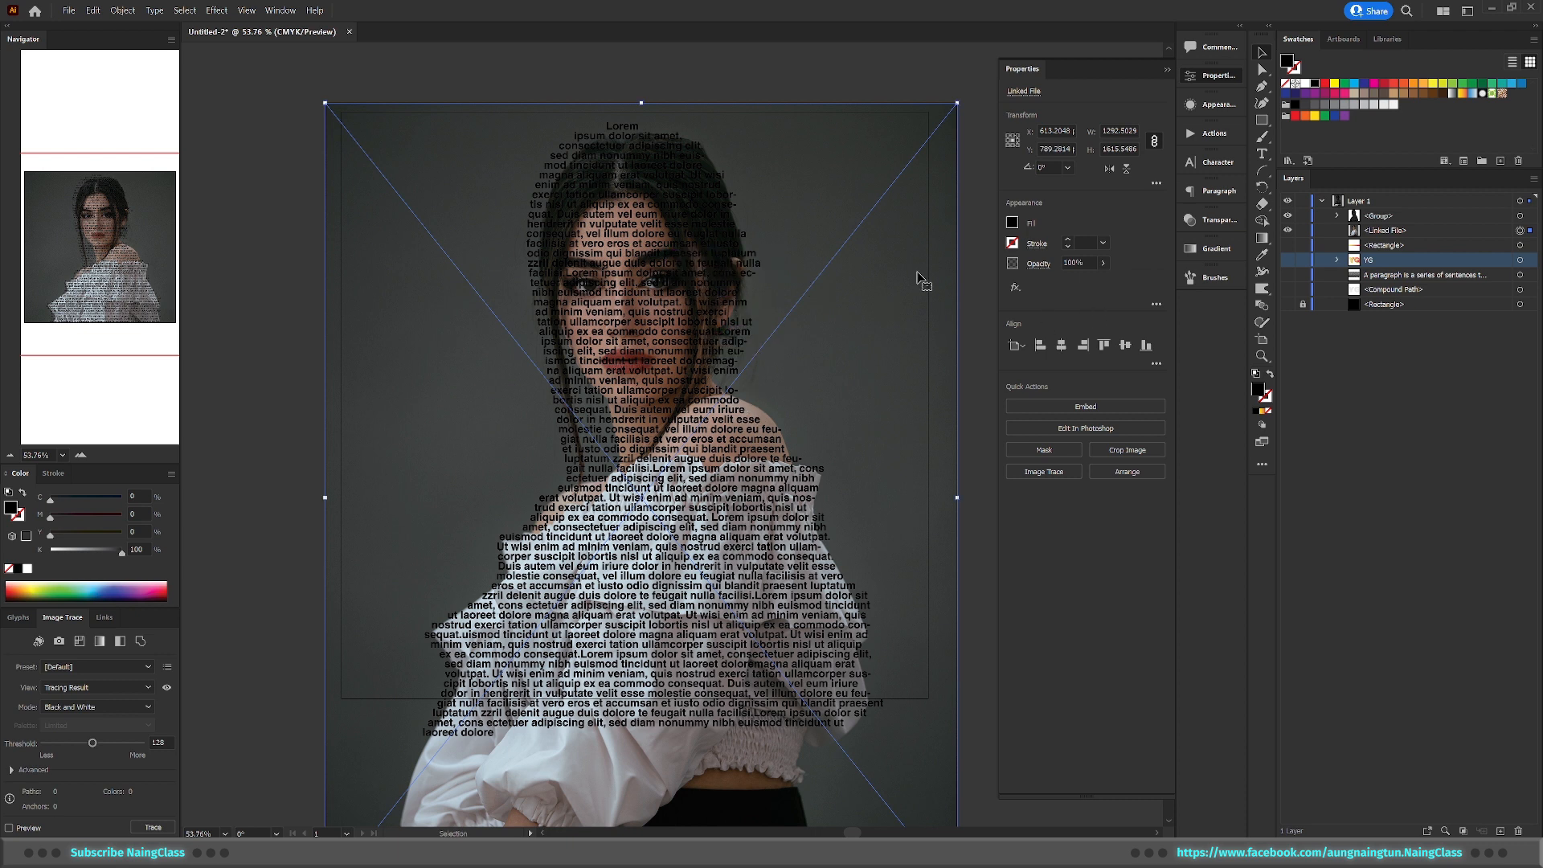
{"action": "left_click", "coordinate": [1530, 215], "text": "shift"}
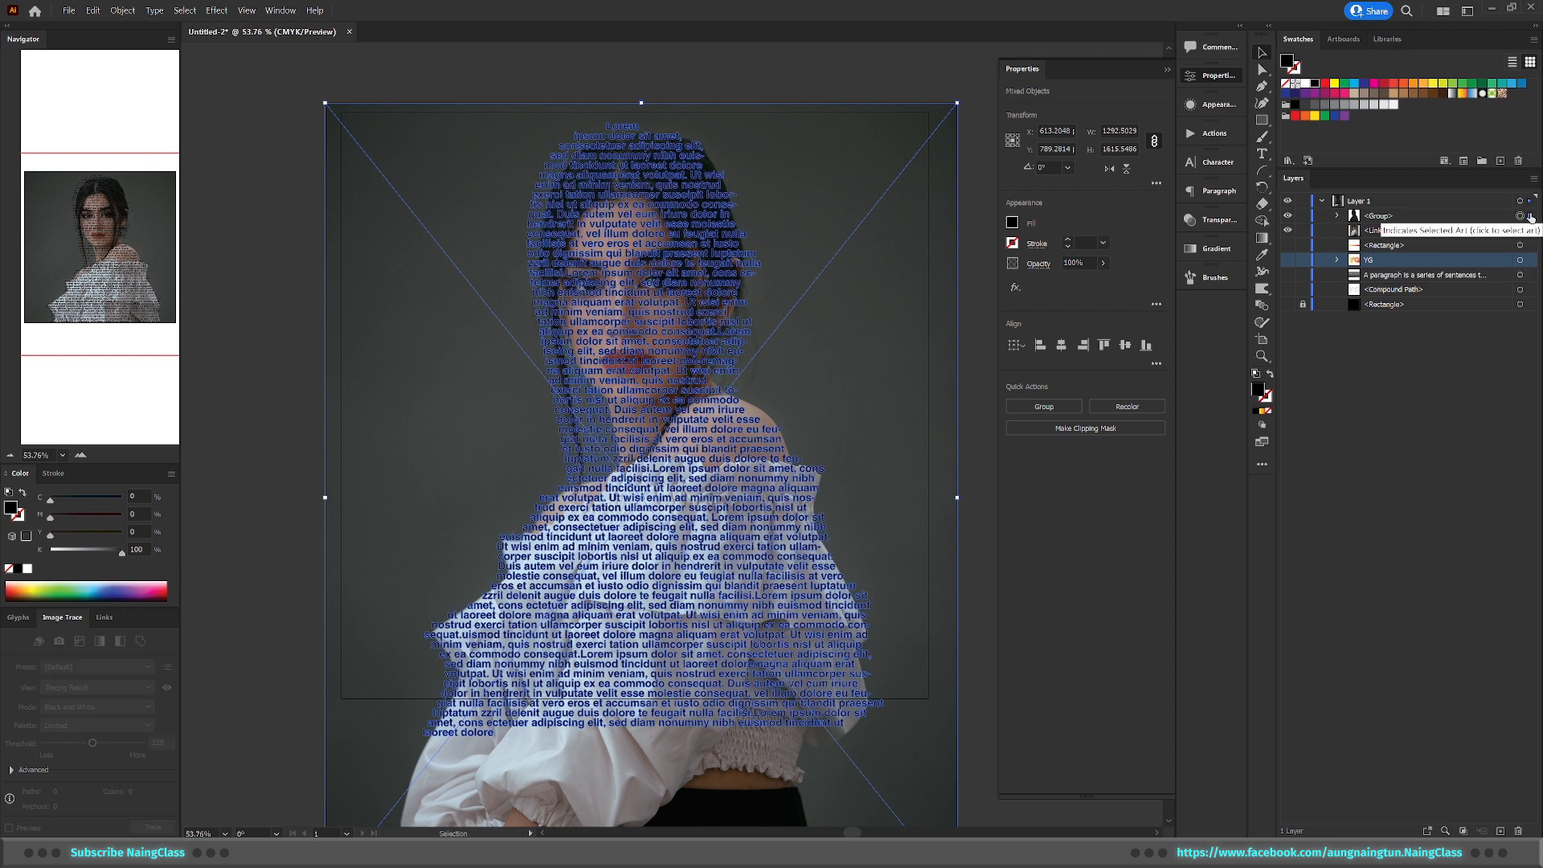
{"action": "right_click", "coordinate": [712, 414]}
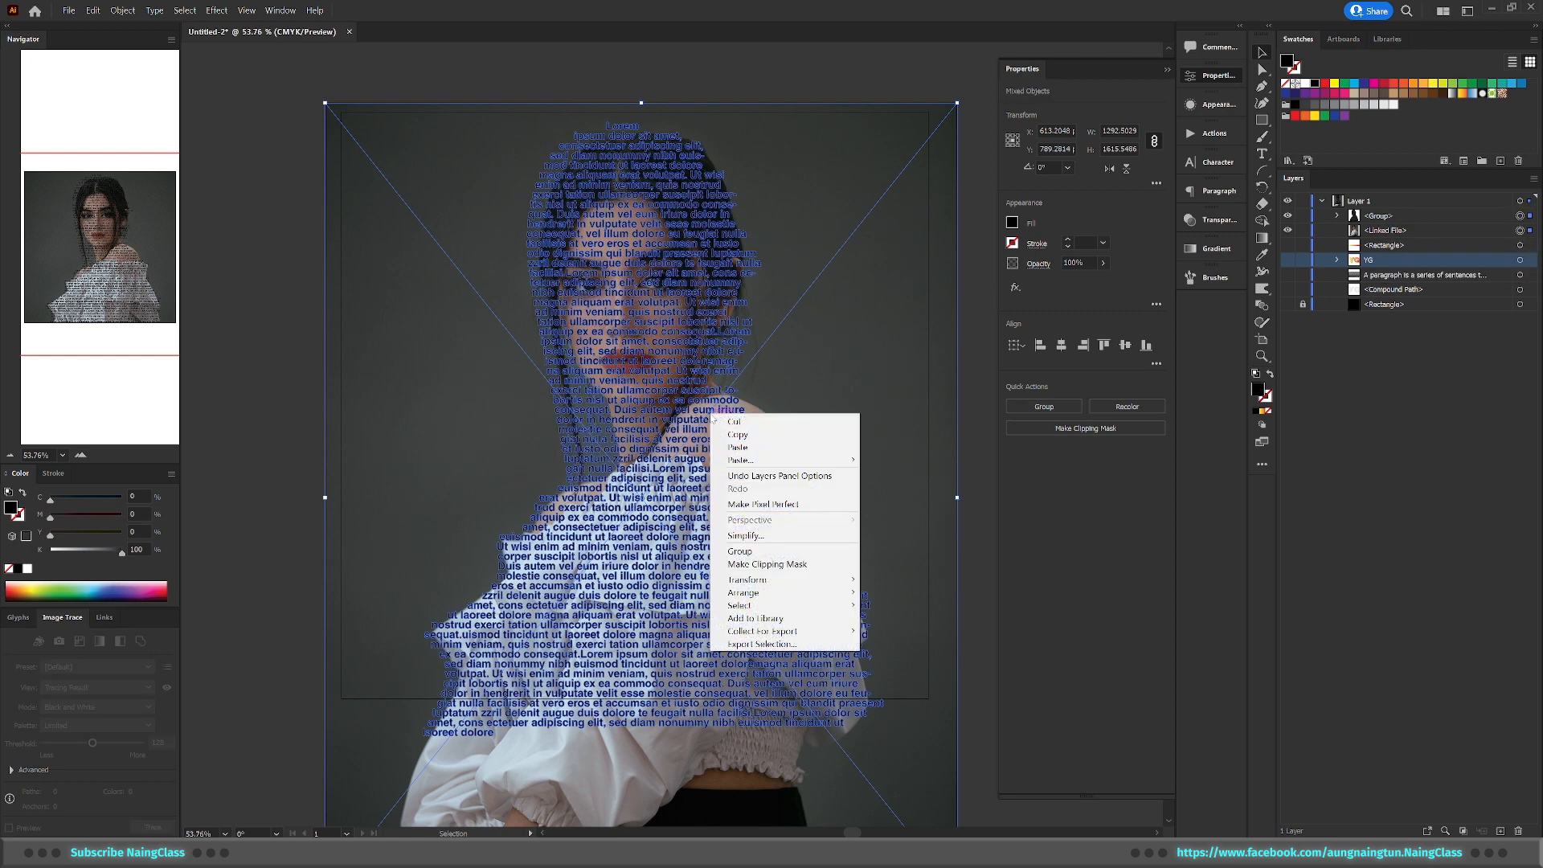
{"action": "left_click", "coordinate": [784, 564]}
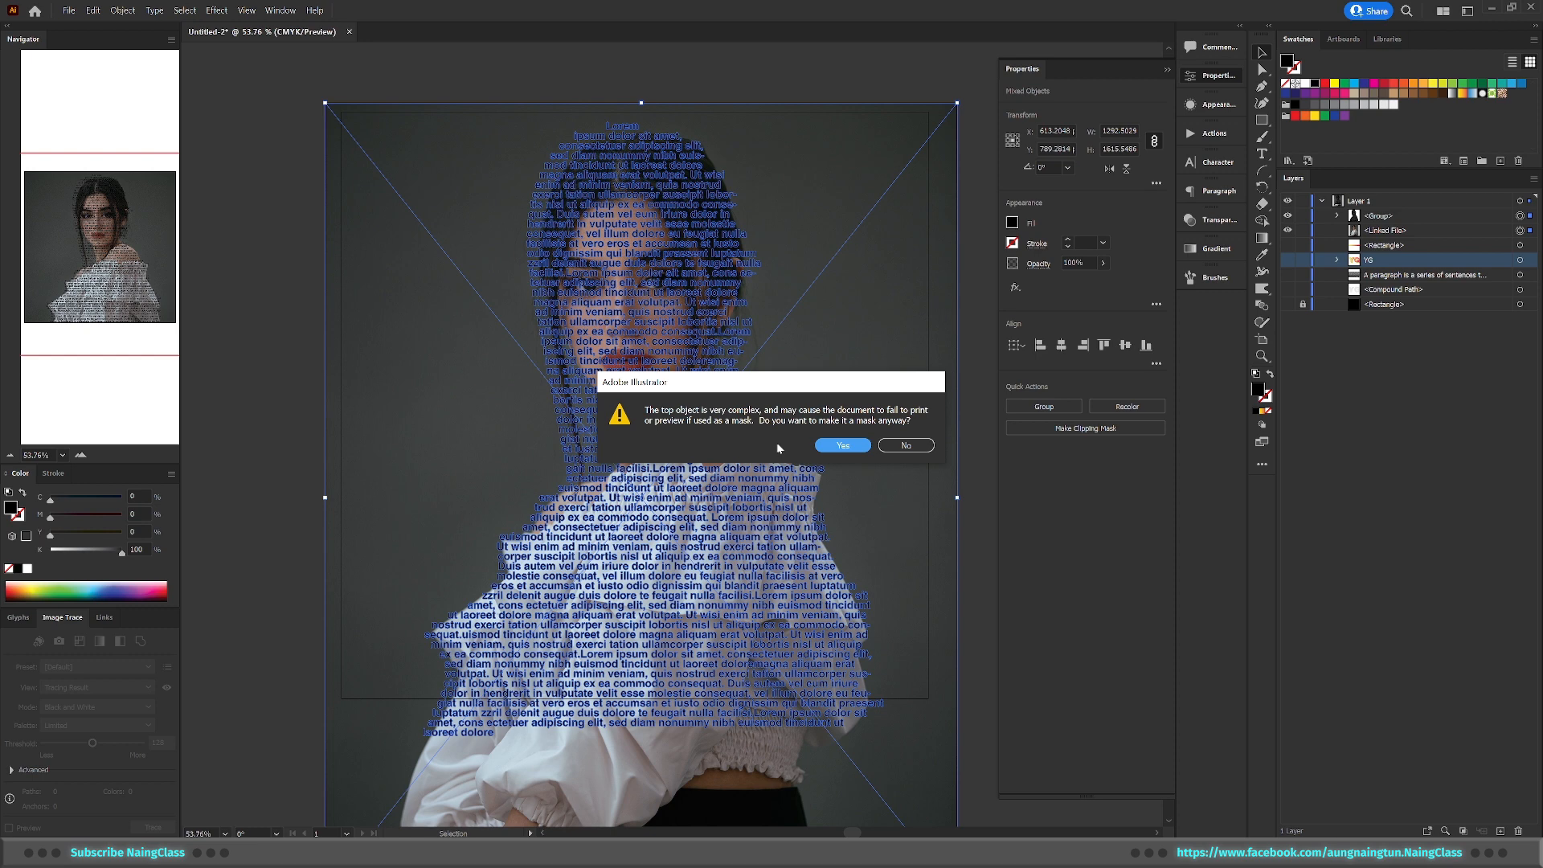
{"action": "left_click", "coordinate": [907, 445]}
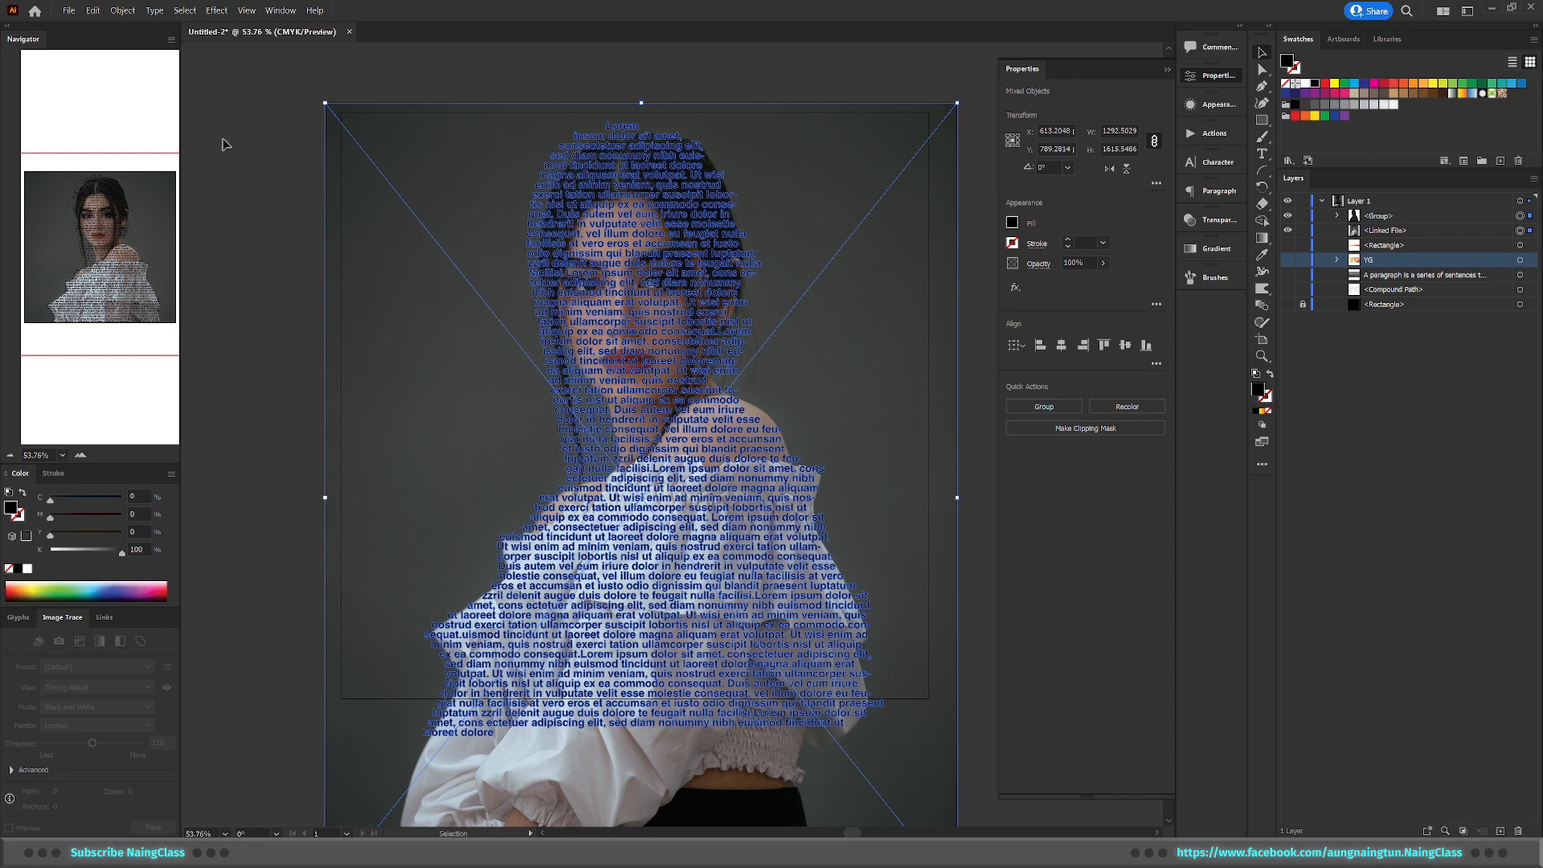
{"action": "left_click", "coordinate": [69, 12]}
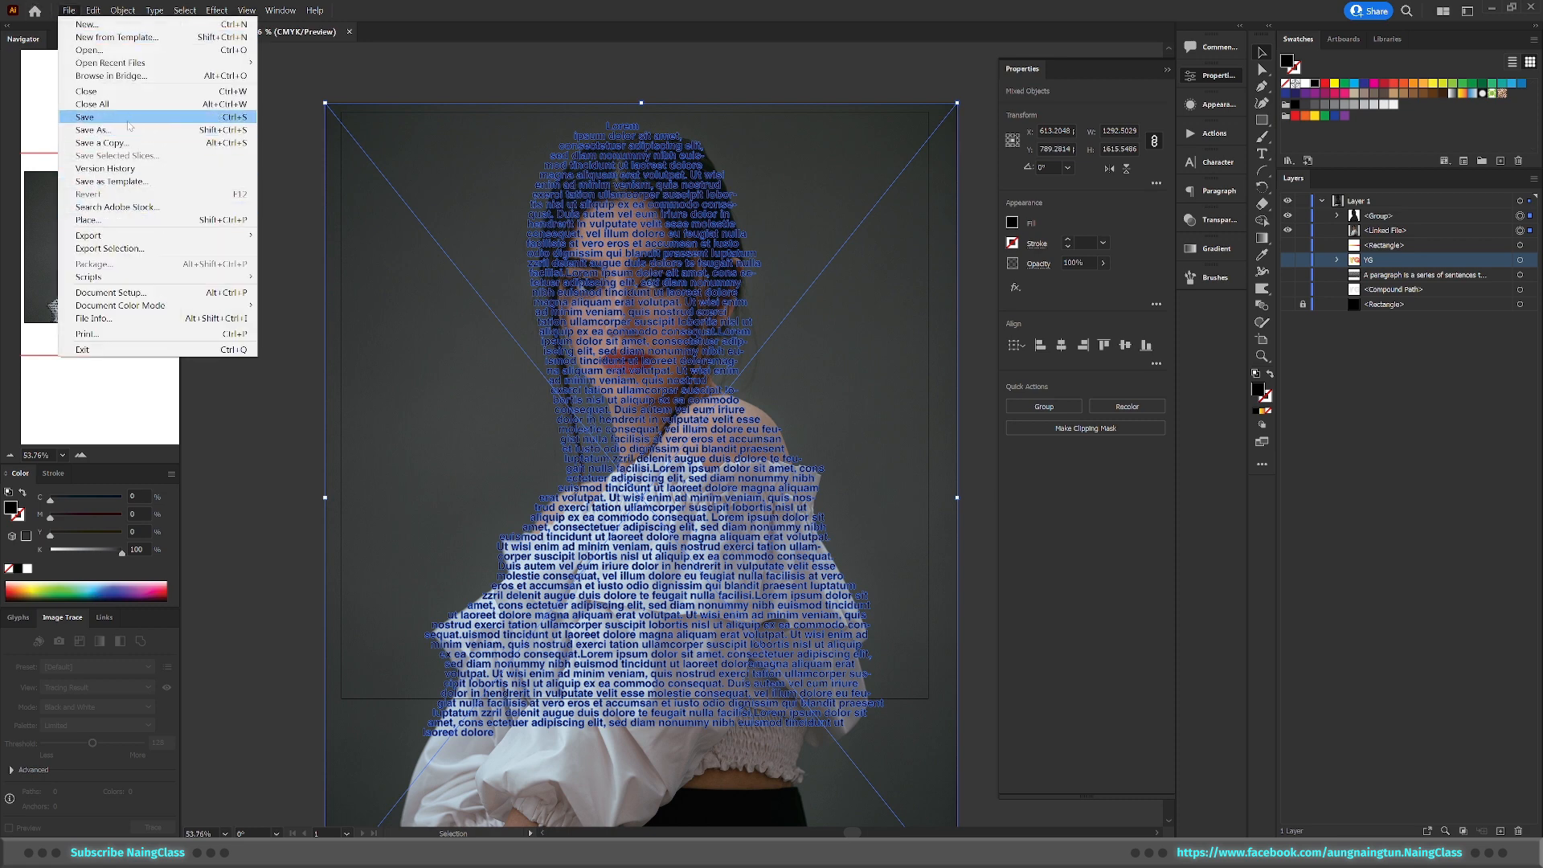
{"action": "left_click", "coordinate": [1526, 222]}
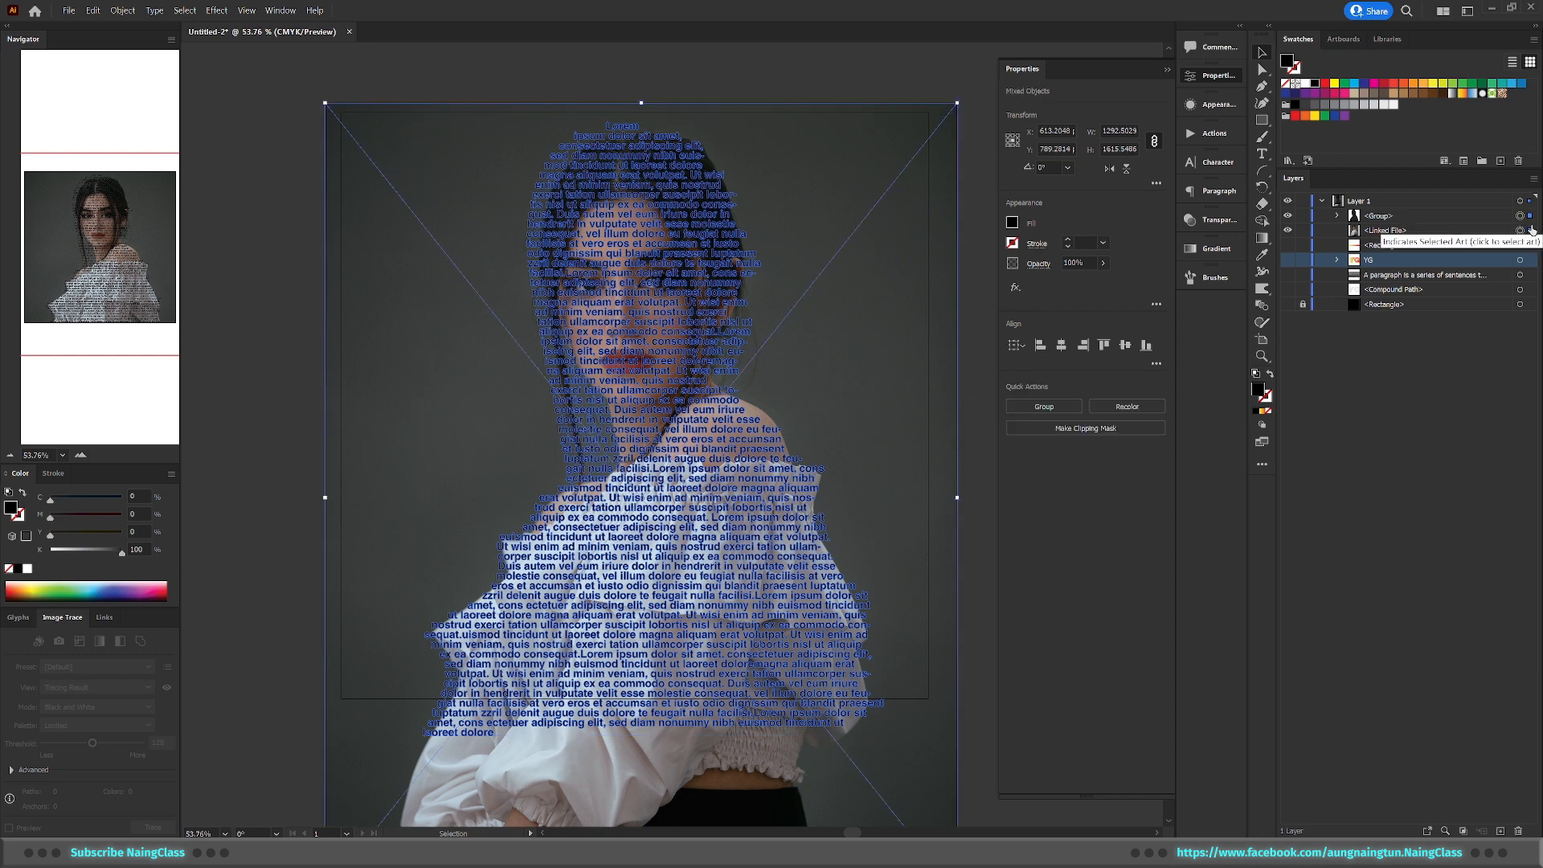
{"action": "right_click", "coordinate": [789, 325]}
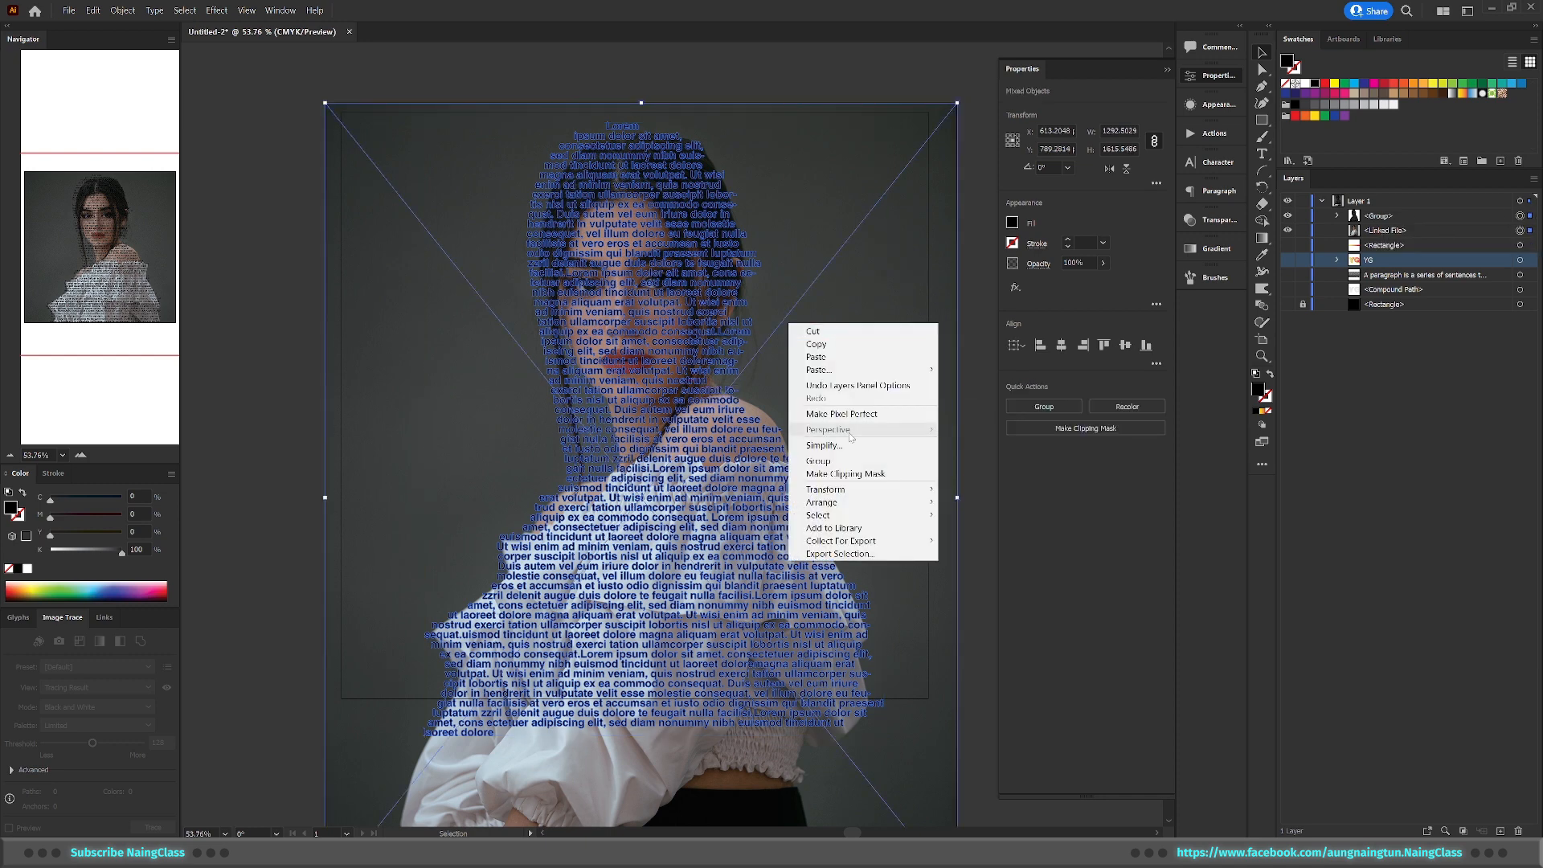
{"action": "left_click", "coordinate": [860, 476]}
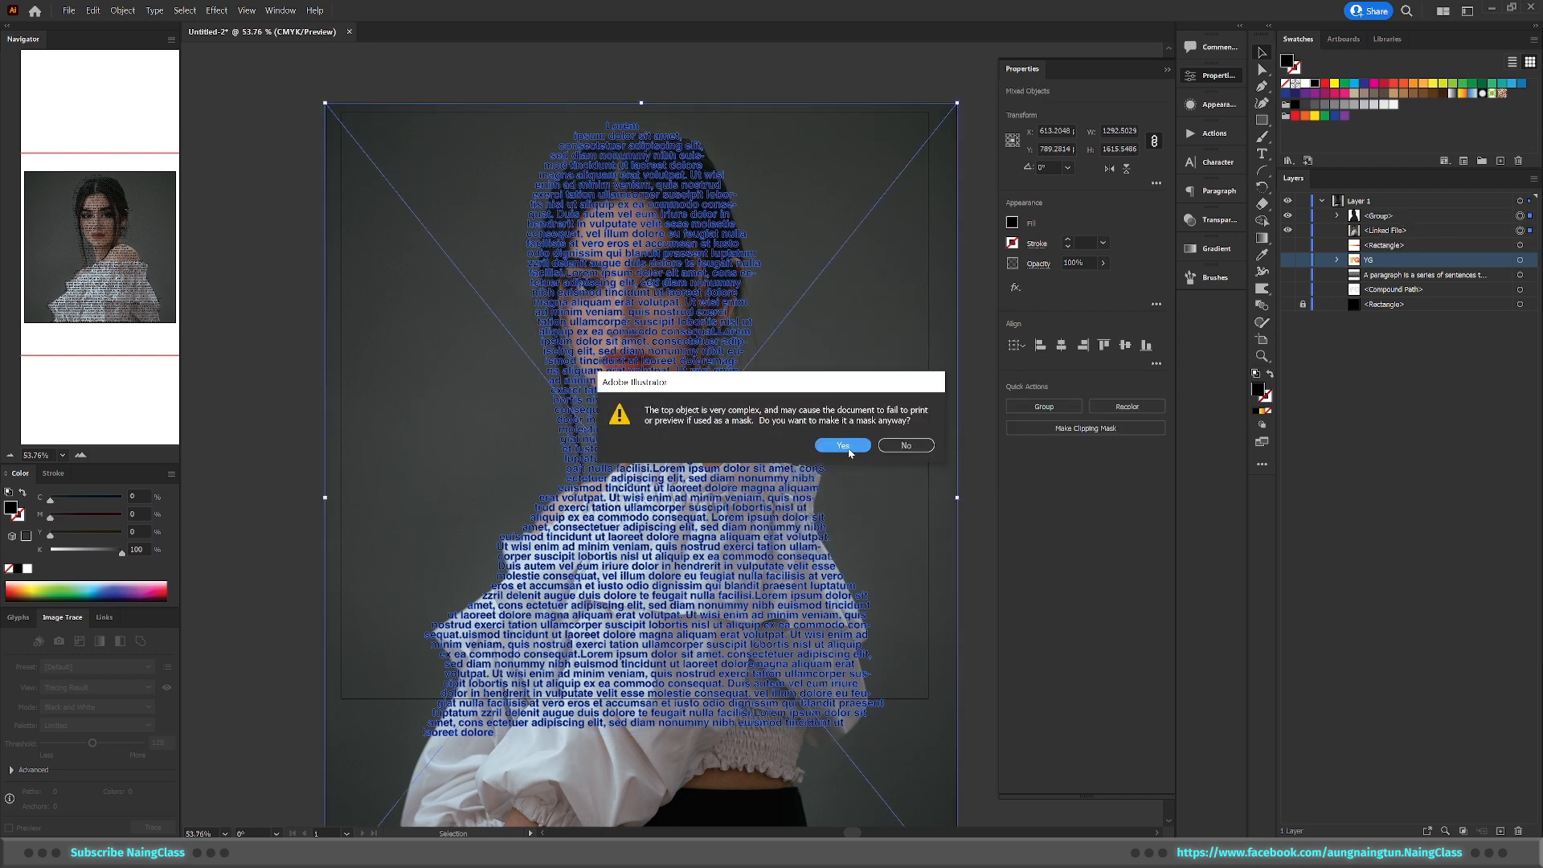
{"action": "left_click", "coordinate": [842, 443]}
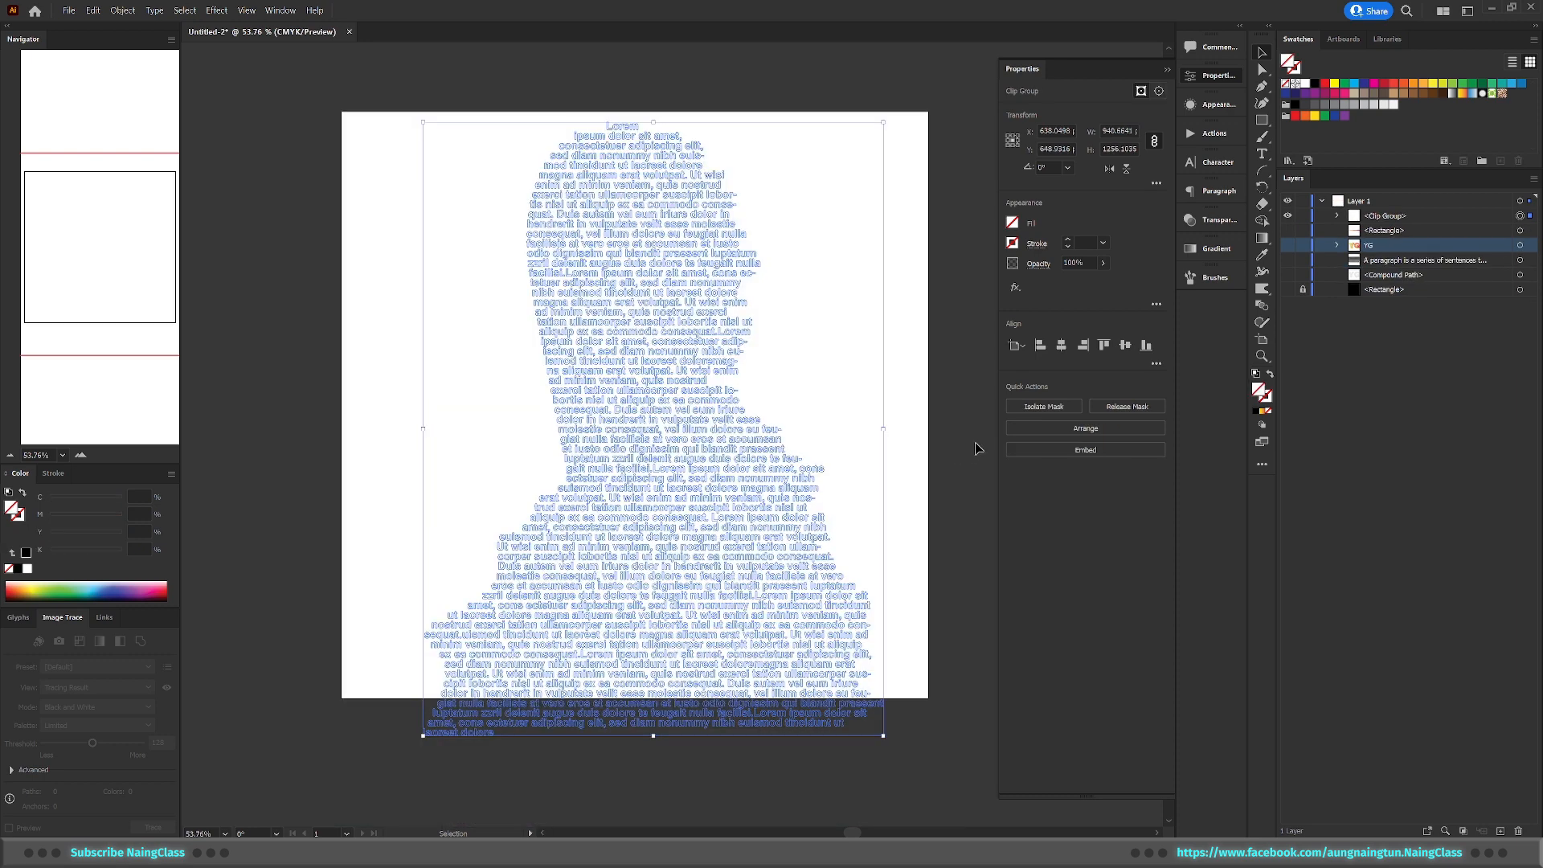
{"action": "left_click", "coordinate": [976, 449]}
{"action": "key", "text": "a"}
{"action": "scroll", "coordinate": [723, 406], "scroll_direction": "up", "scroll_amount": 2}
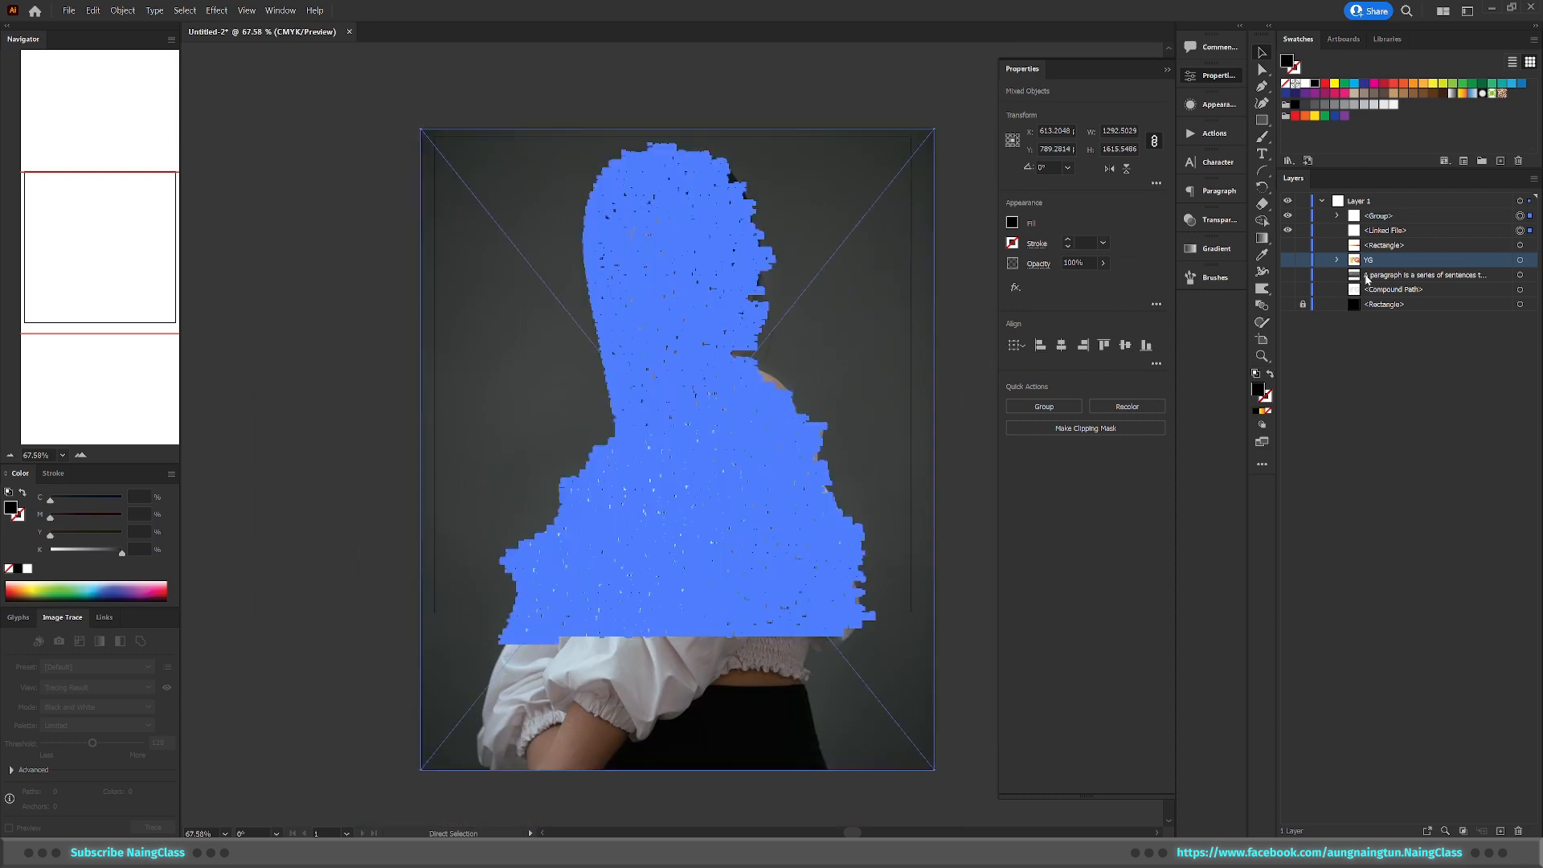
Turn the outlined text group into a compound path
{"action": "left_click", "coordinate": [1530, 217]}
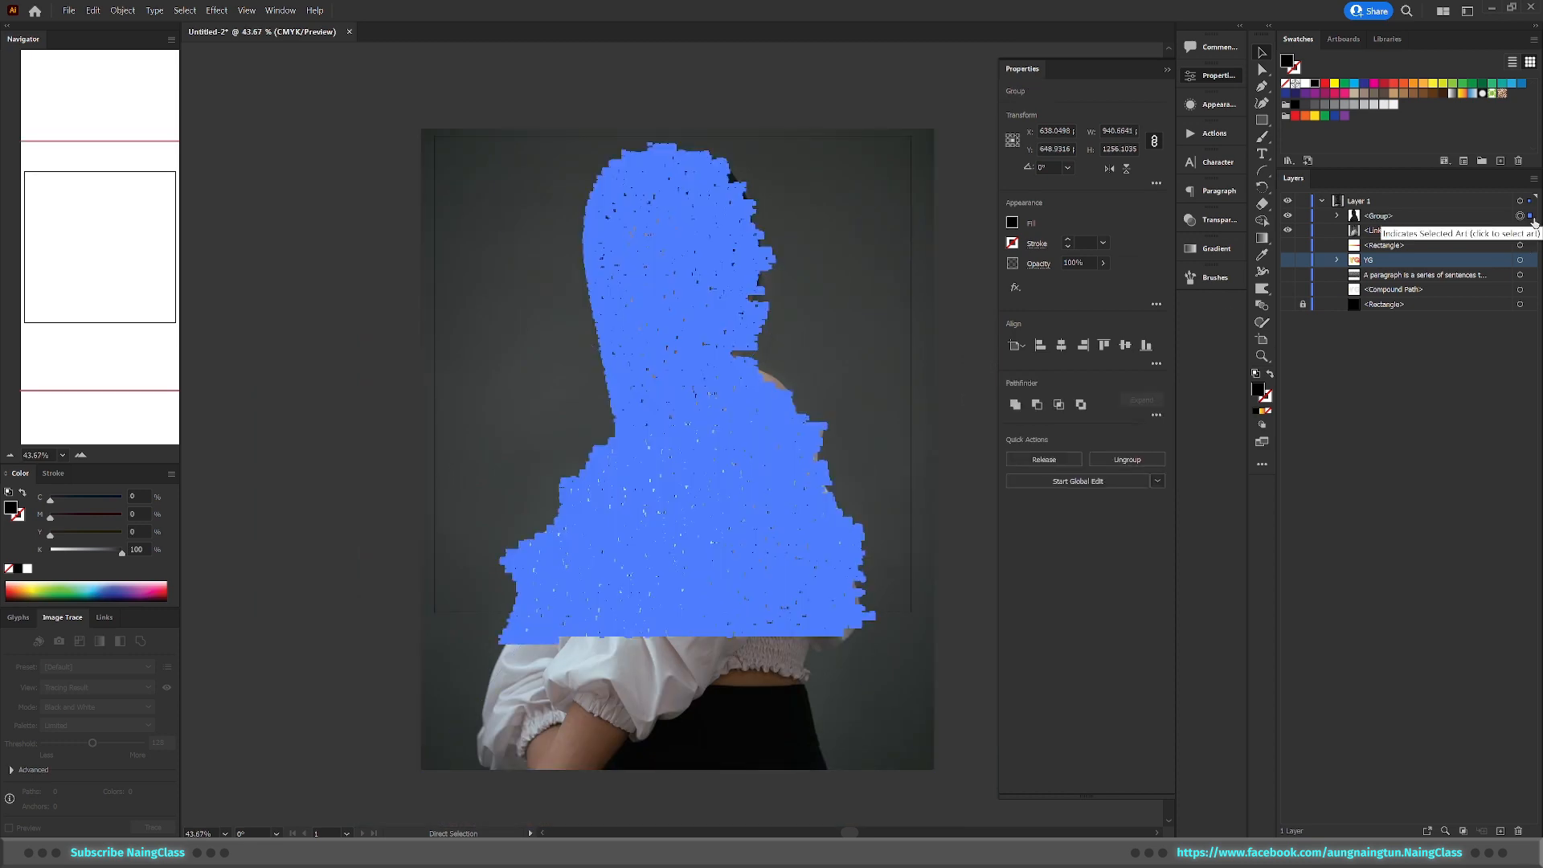
{"action": "key", "text": "v"}
{"action": "left_click", "coordinate": [129, 11]}
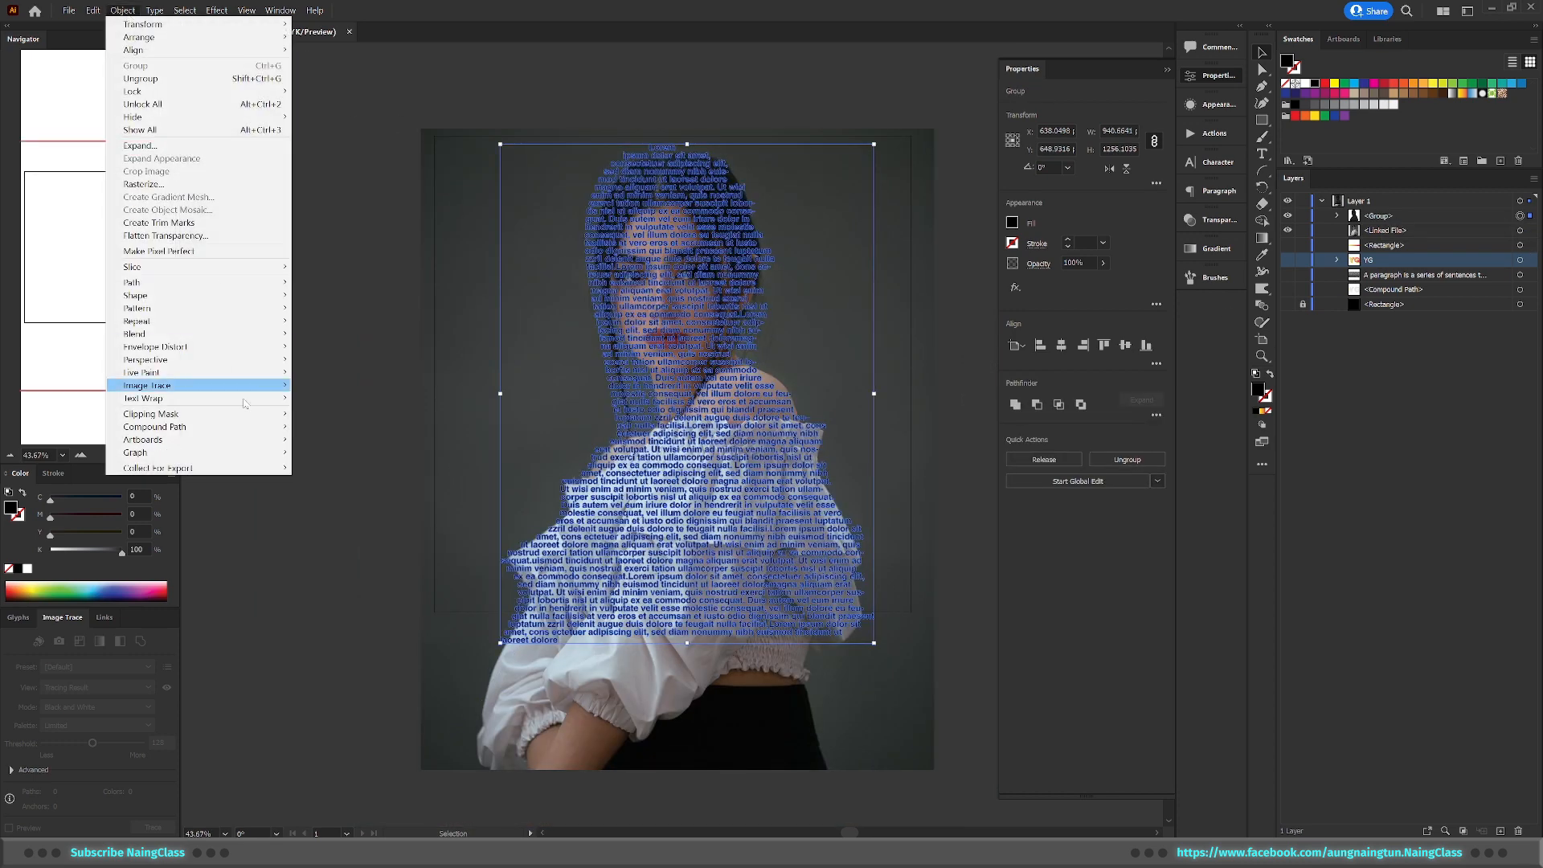
{"action": "mouse_move", "coordinate": [244, 433]}
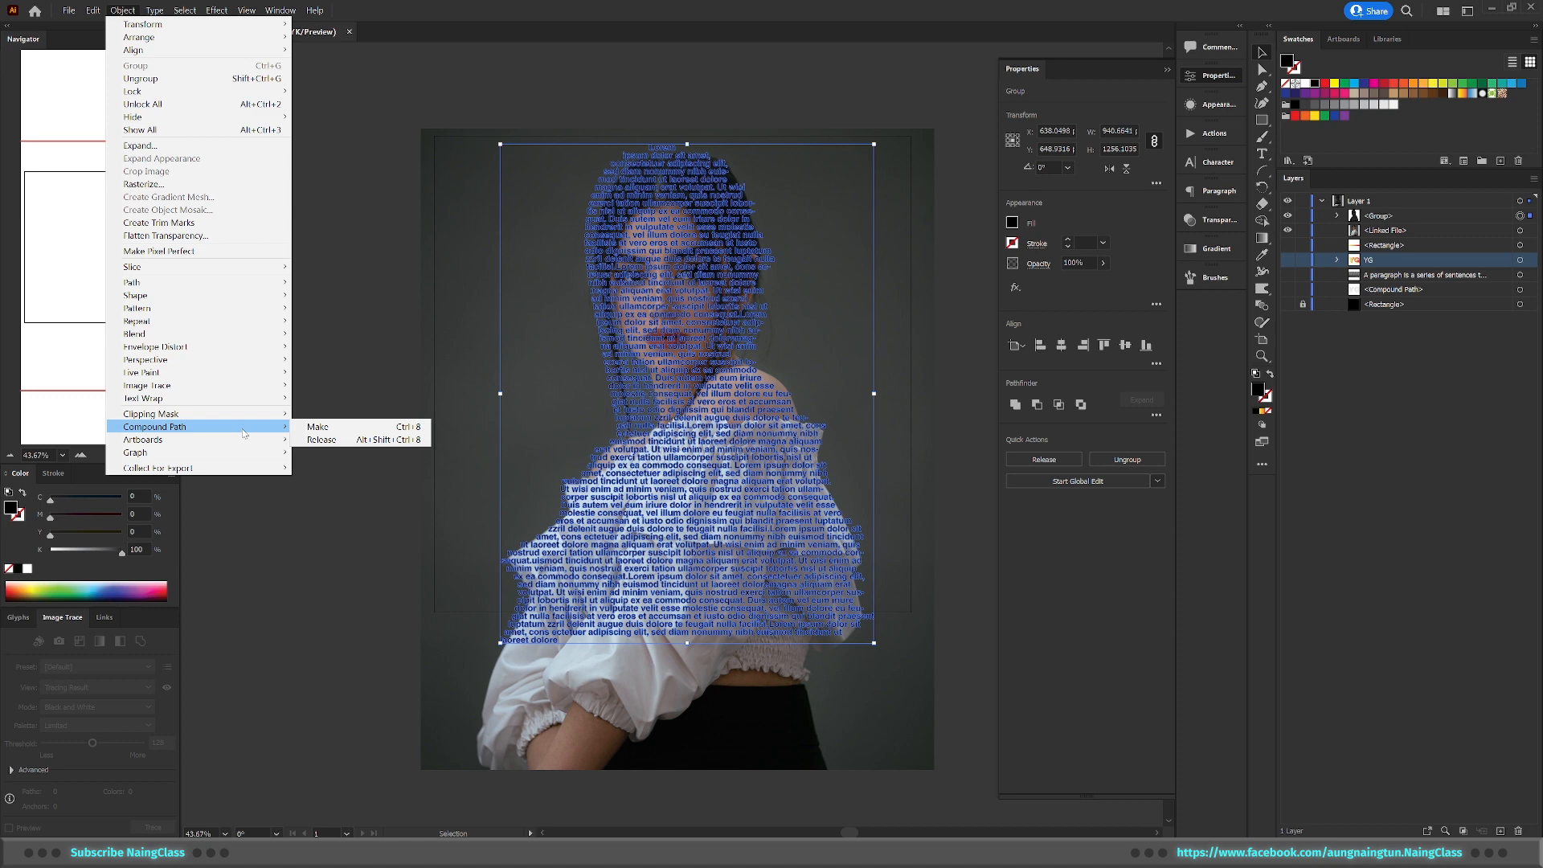
{"action": "left_click", "coordinate": [337, 426]}
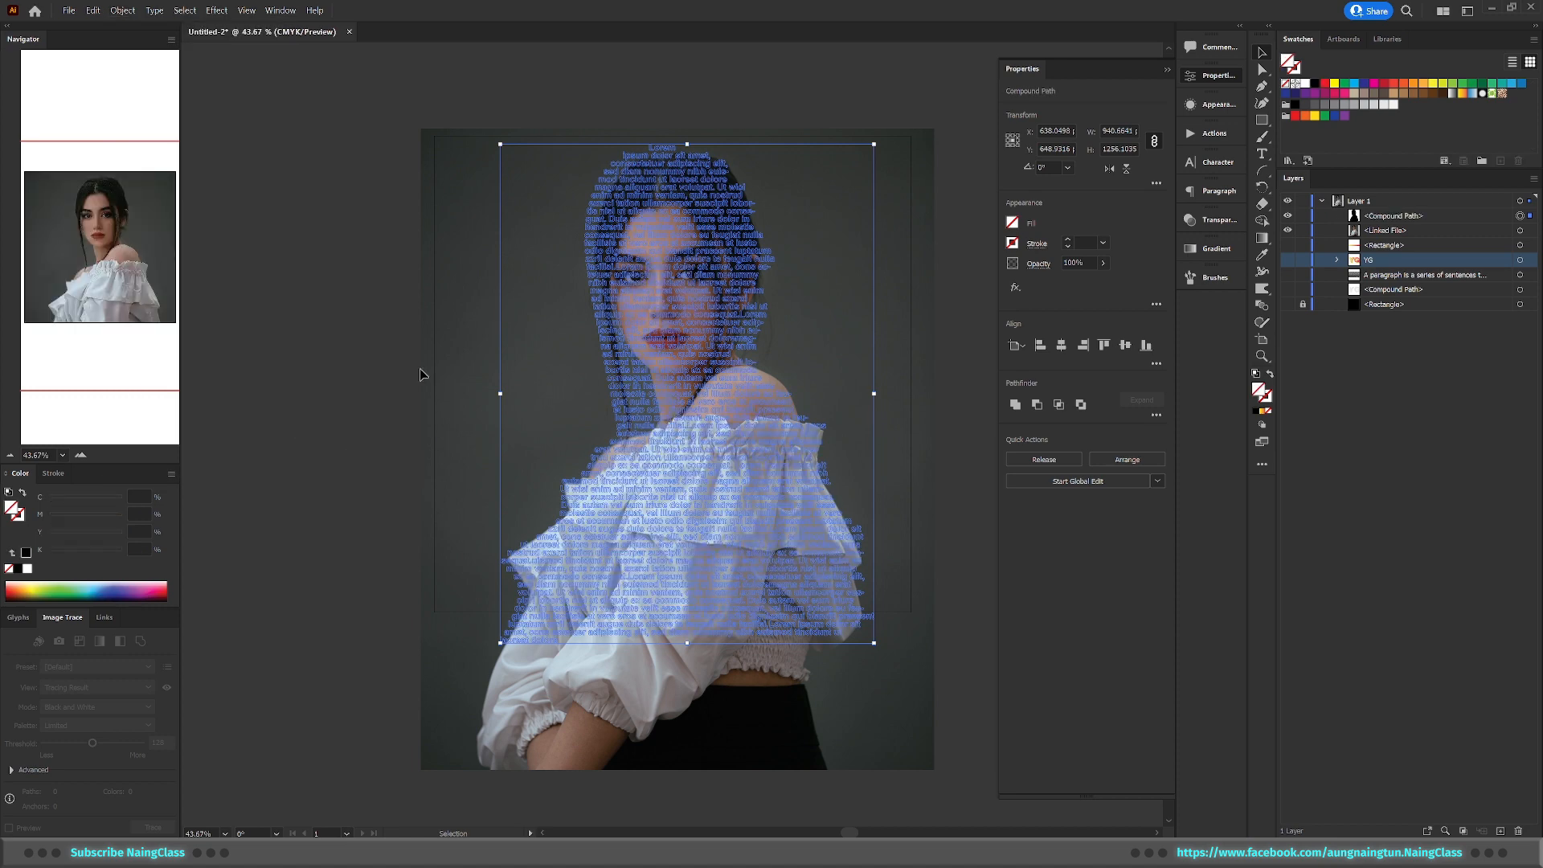
Fill the silhouette-shaped text compound path with the light gray 10% black swatch
{"action": "key", "text": "ctrl+shift+a"}
{"action": "scroll", "coordinate": [794, 274], "scroll_direction": "up", "scroll_amount": 2}
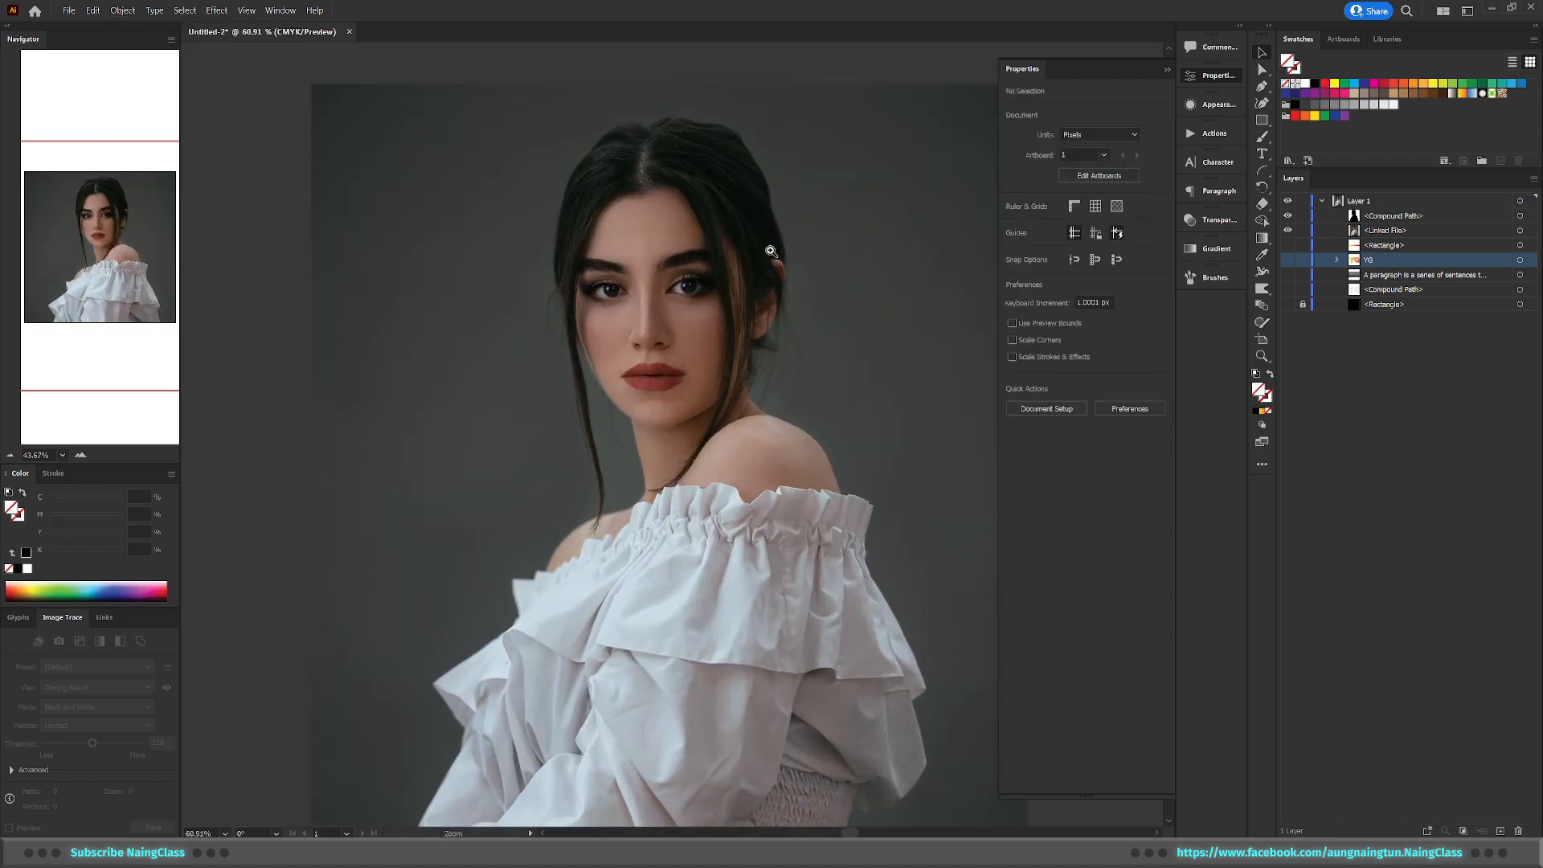
{"action": "left_click", "coordinate": [1532, 219]}
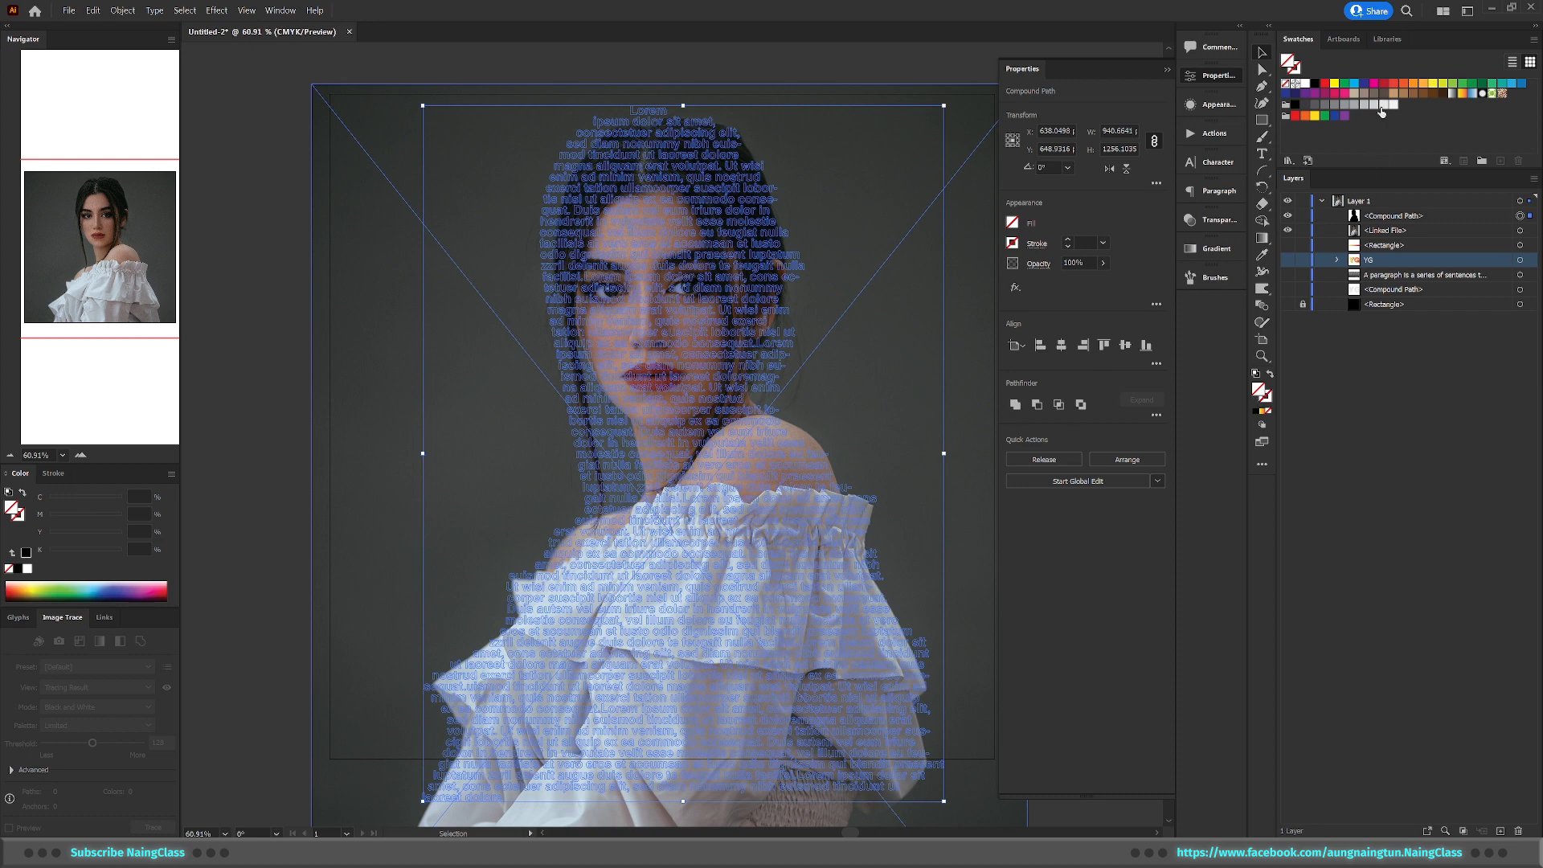
{"action": "left_click", "coordinate": [1380, 106]}
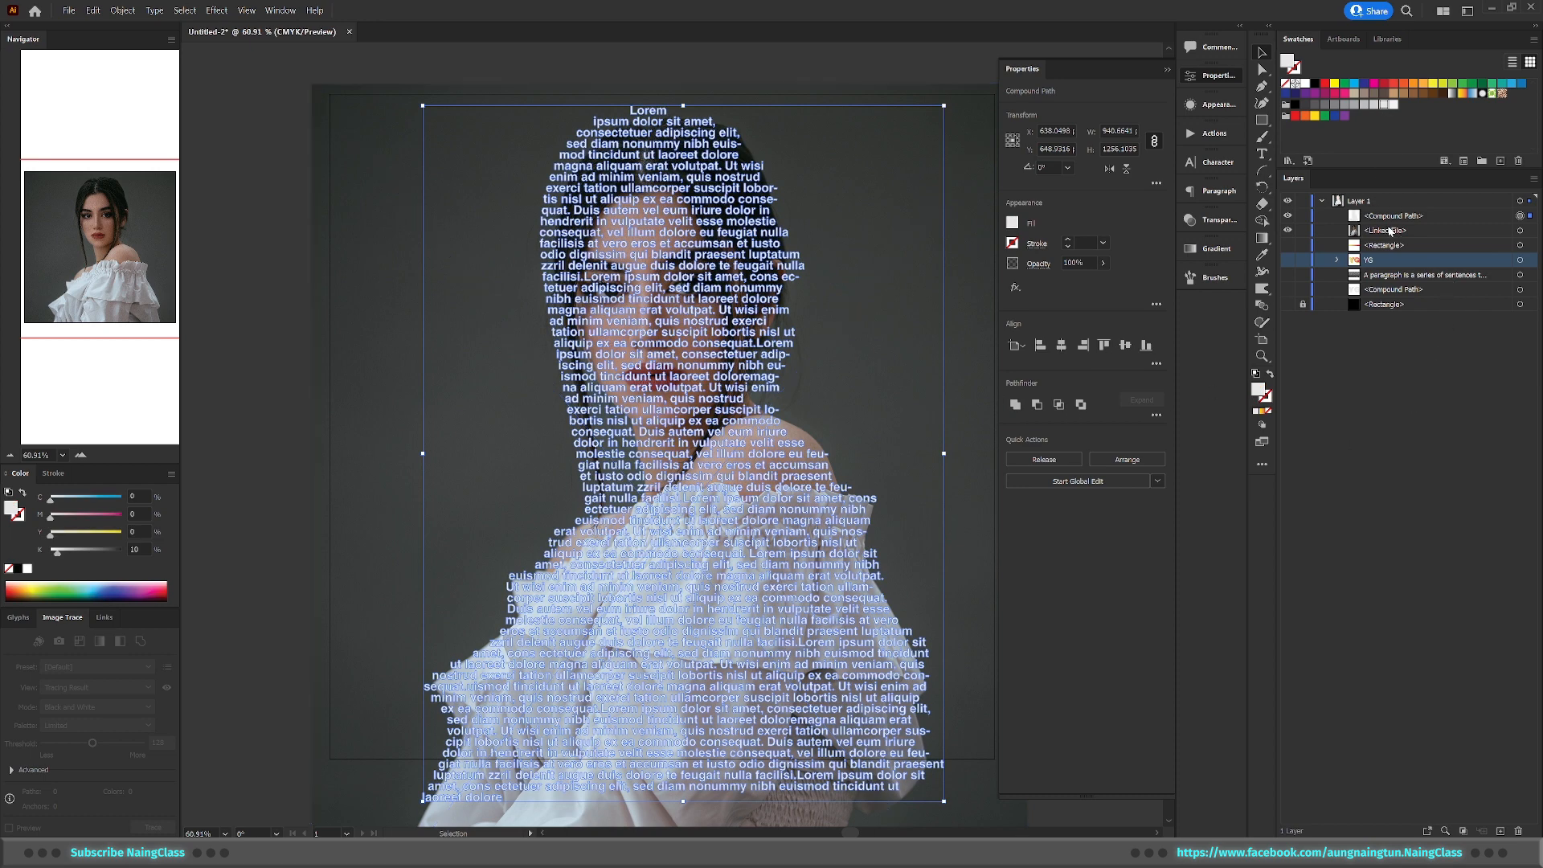
Clip the linked photo with the text compound path, accepting it as a complex mask
{"action": "left_click", "coordinate": [1529, 232], "text": "shift"}
{"action": "right_click", "coordinate": [763, 419]}
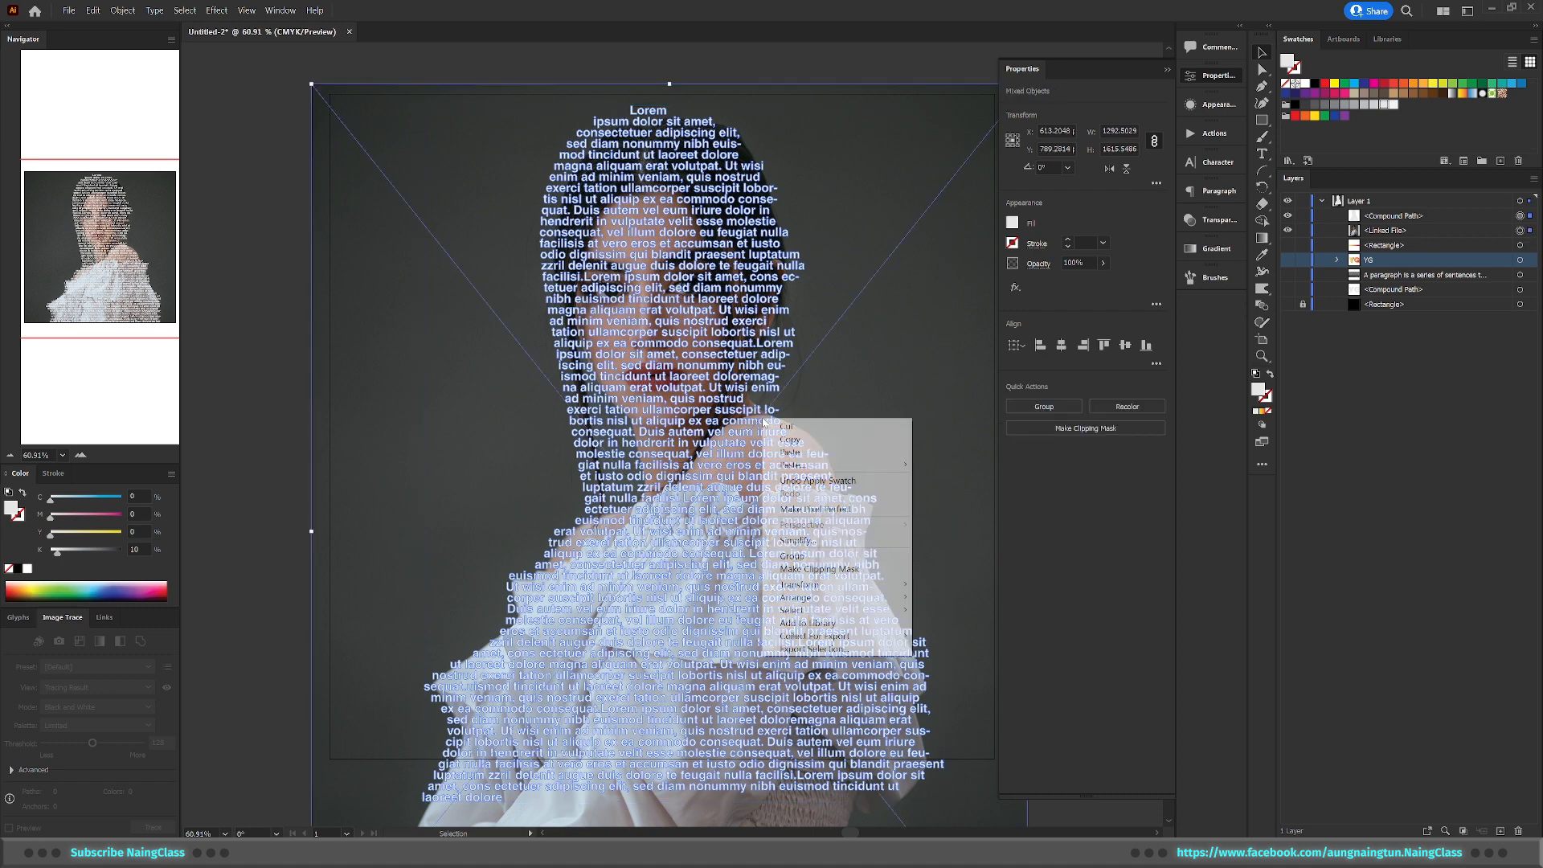
{"action": "left_click", "coordinate": [819, 569]}
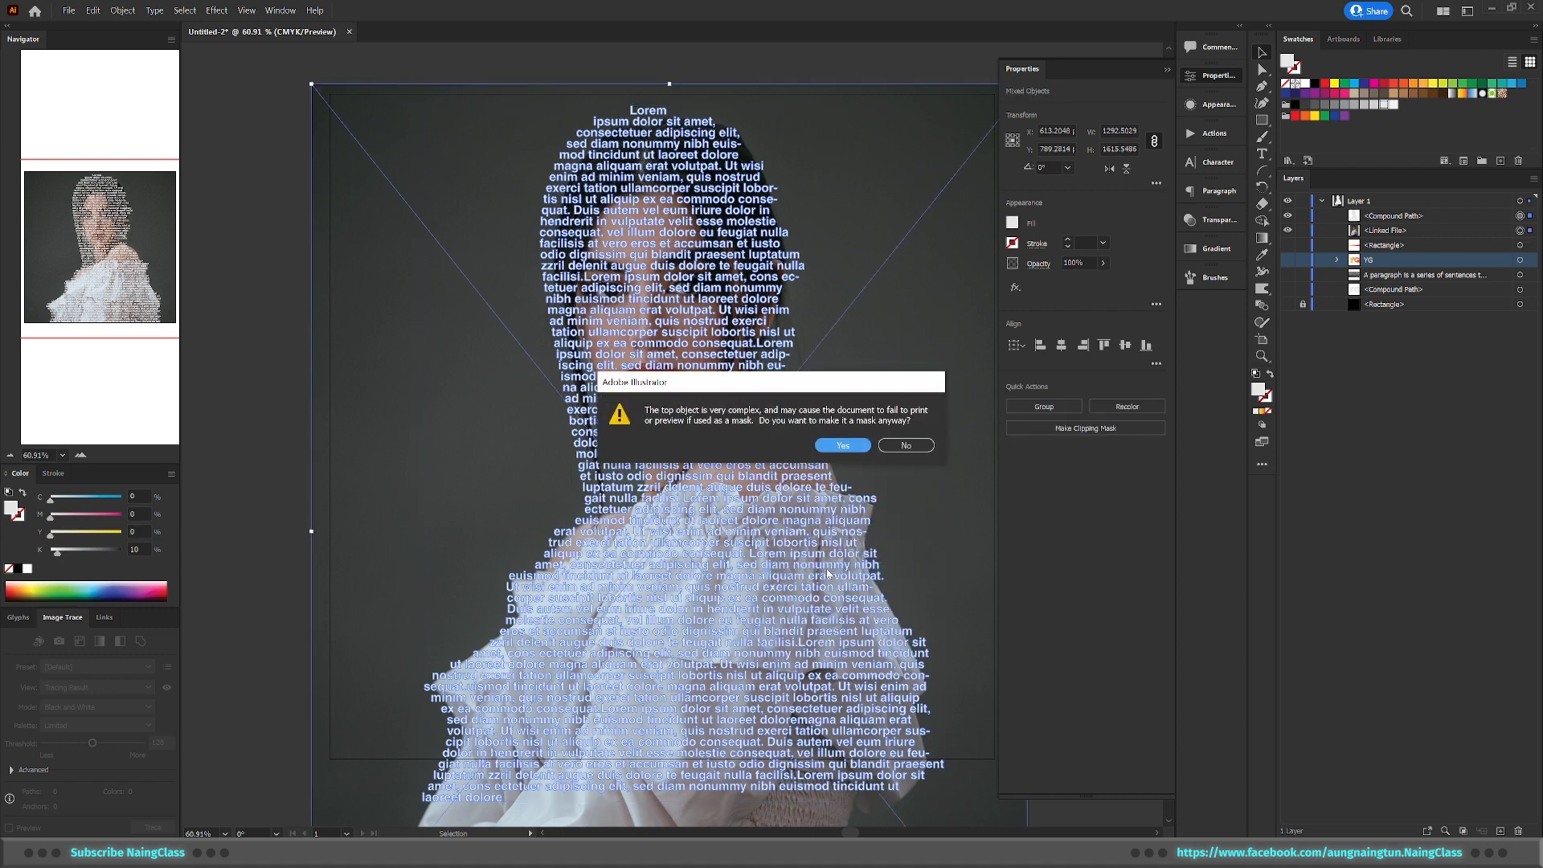
{"action": "left_click", "coordinate": [843, 446]}
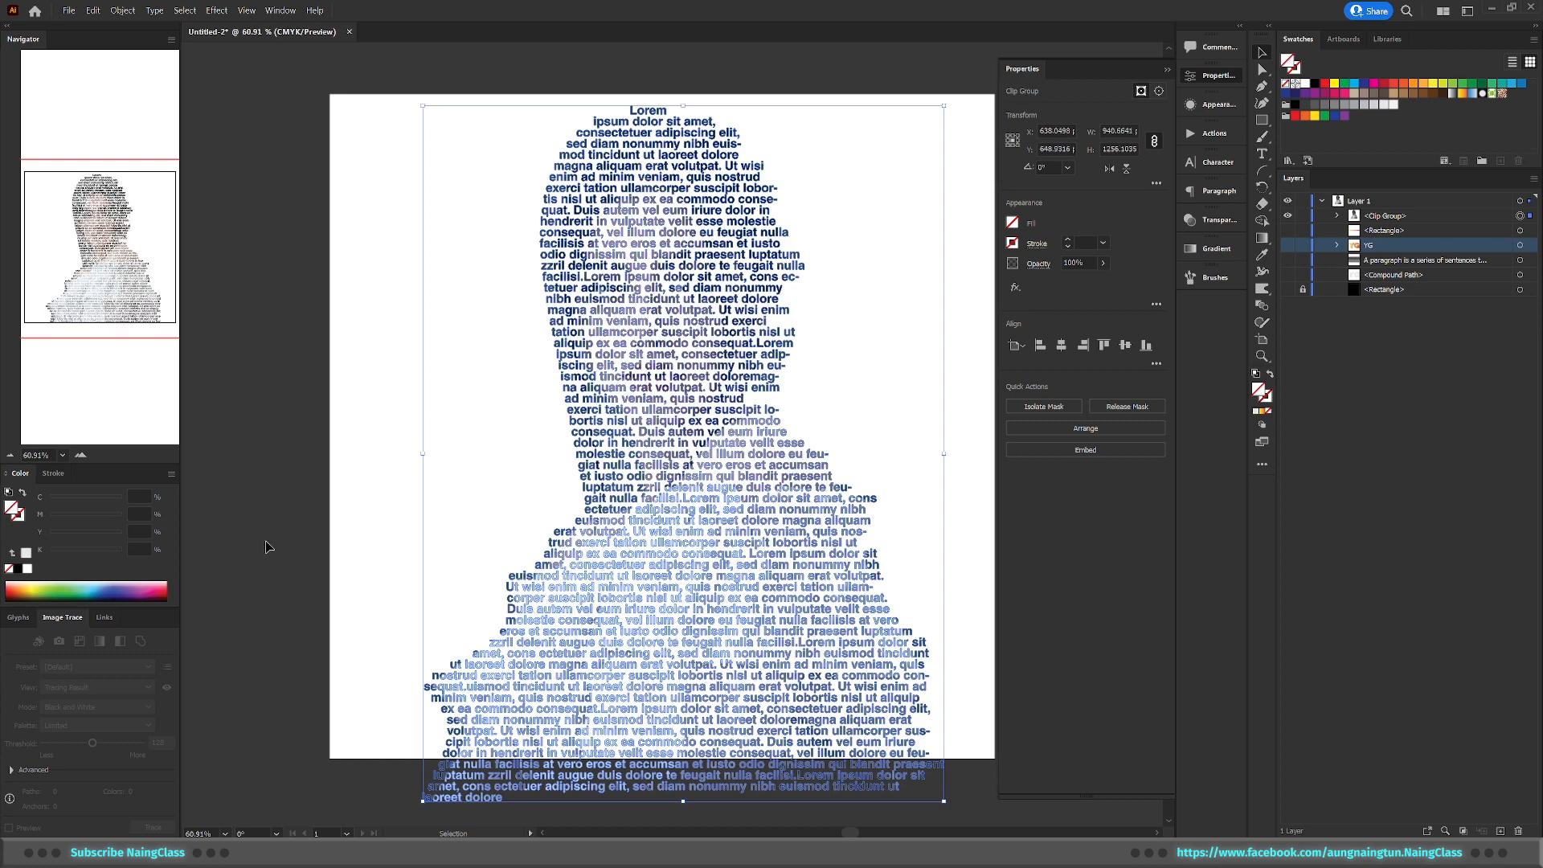
{"action": "left_click", "coordinate": [267, 547]}
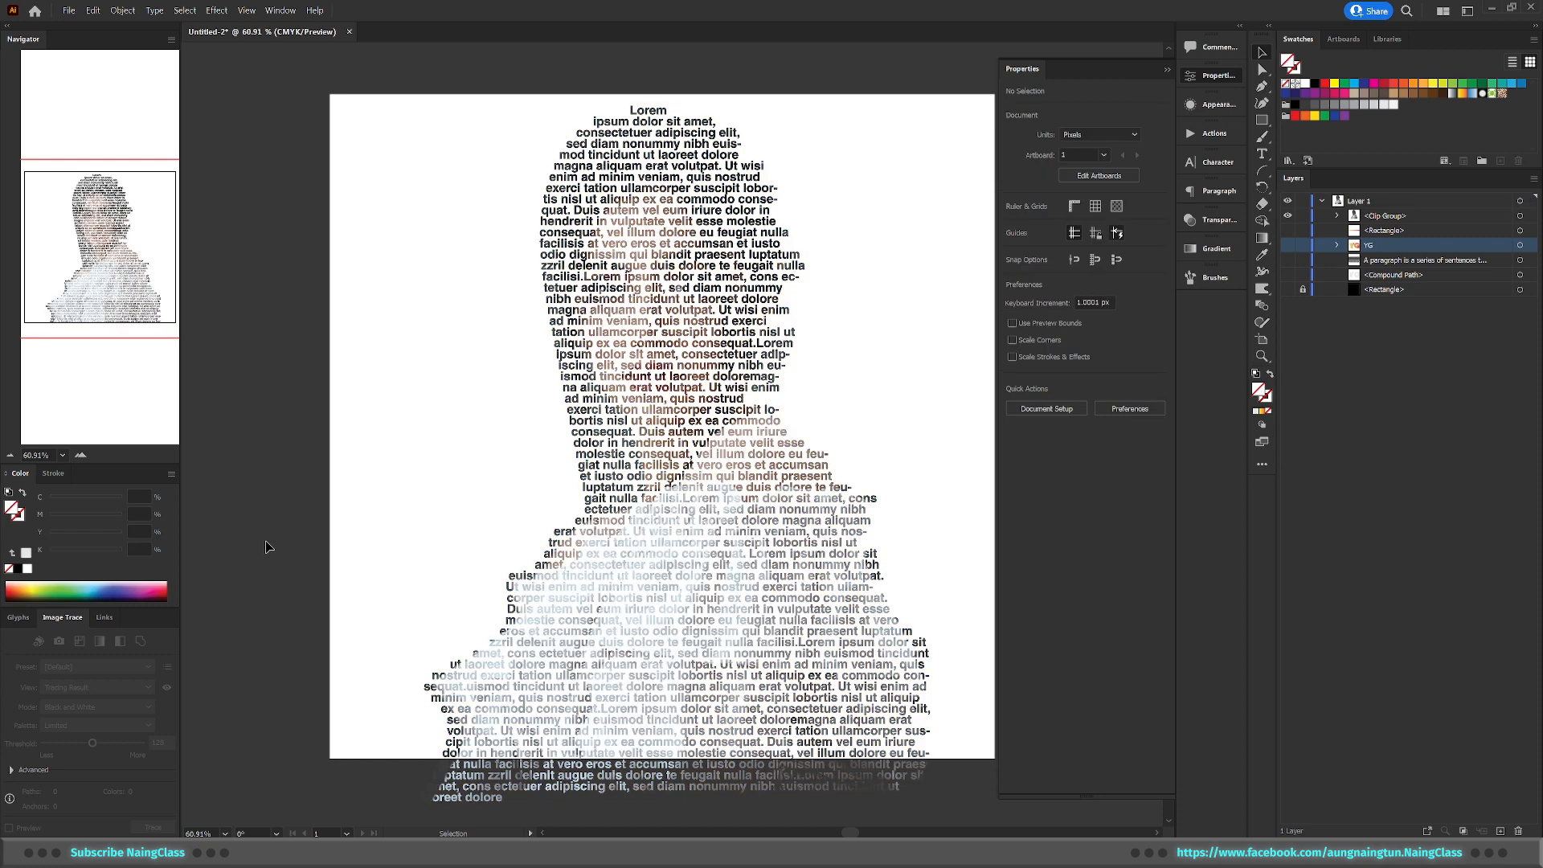
Show the locked black background rectangle behind the clipped text portrait
{"action": "left_click", "coordinate": [1288, 290]}
{"action": "scroll", "coordinate": [837, 581], "scroll_direction": "down", "scroll_amount": 2}
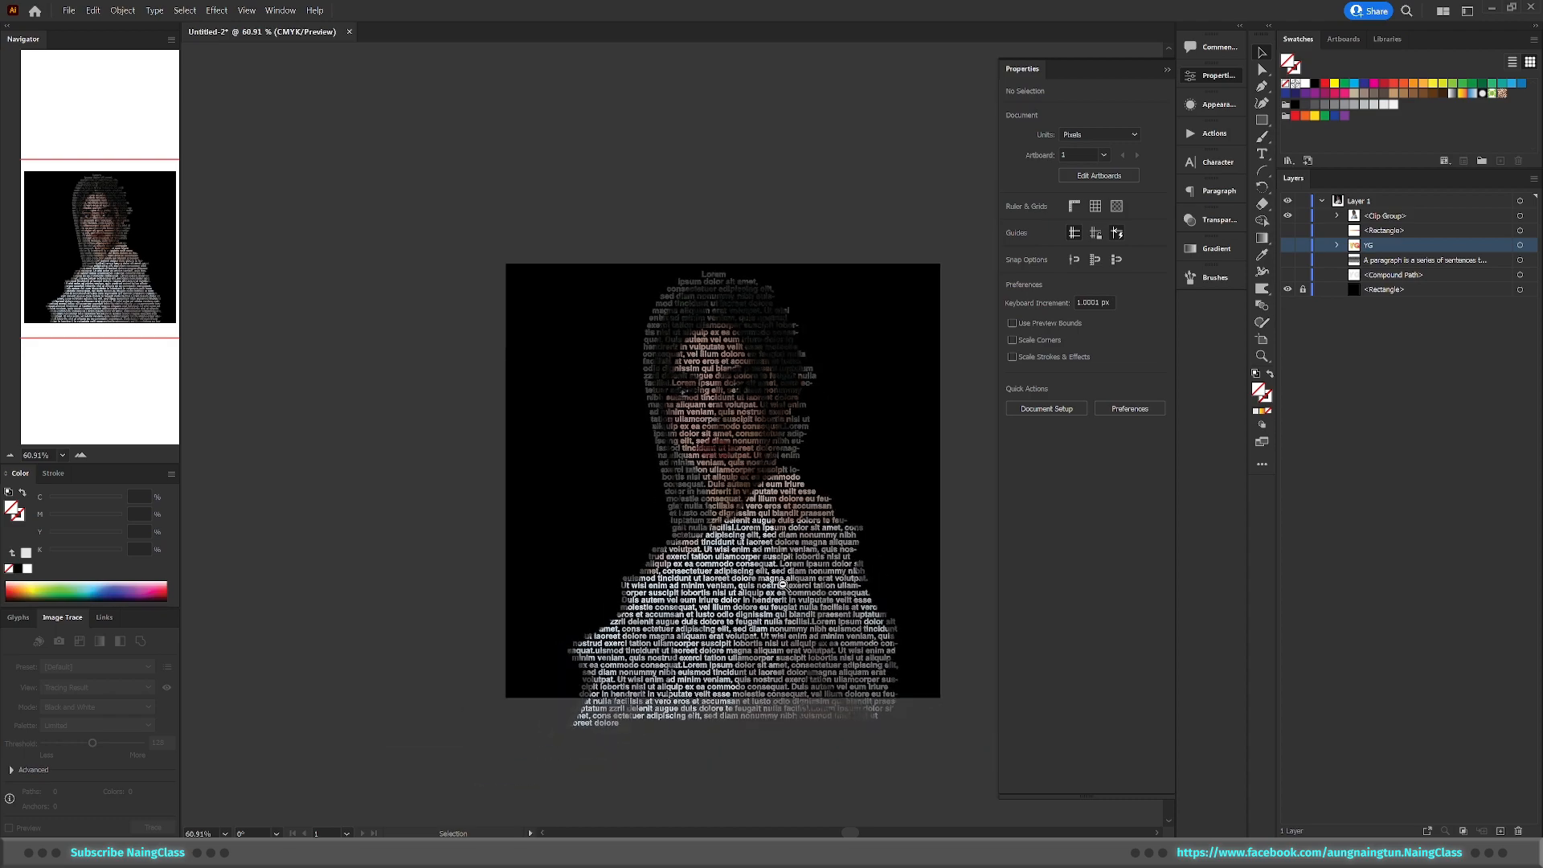
{"action": "scroll", "coordinate": [803, 553], "scroll_direction": "up", "scroll_amount": 3}
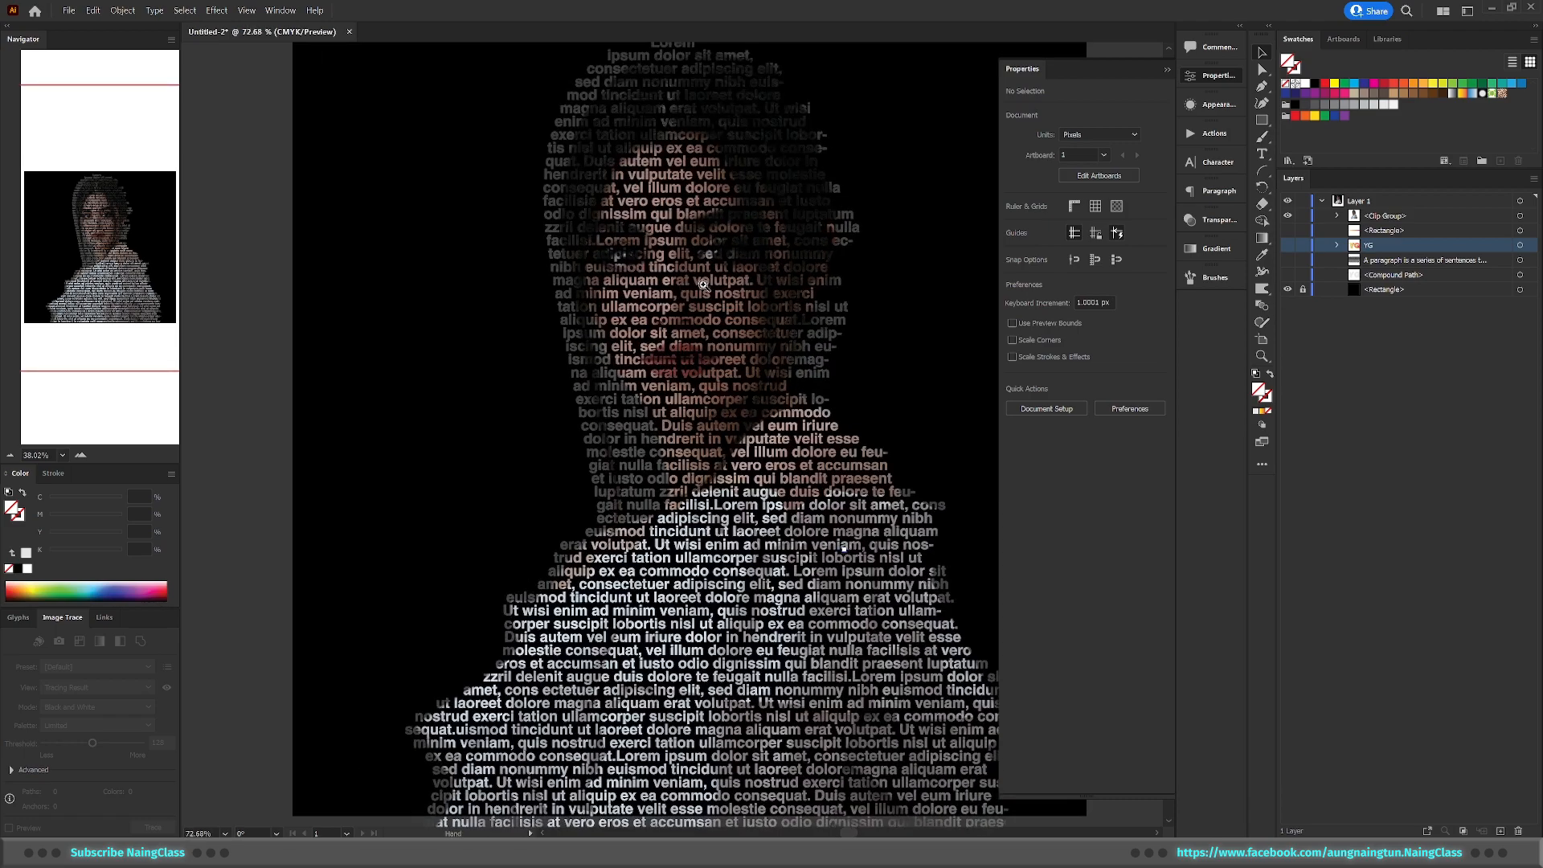
{"action": "scroll", "coordinate": [703, 284], "scroll_direction": "up", "scroll_amount": 4}
{"action": "scroll", "coordinate": [786, 281], "scroll_direction": "up", "scroll_amount": 3}
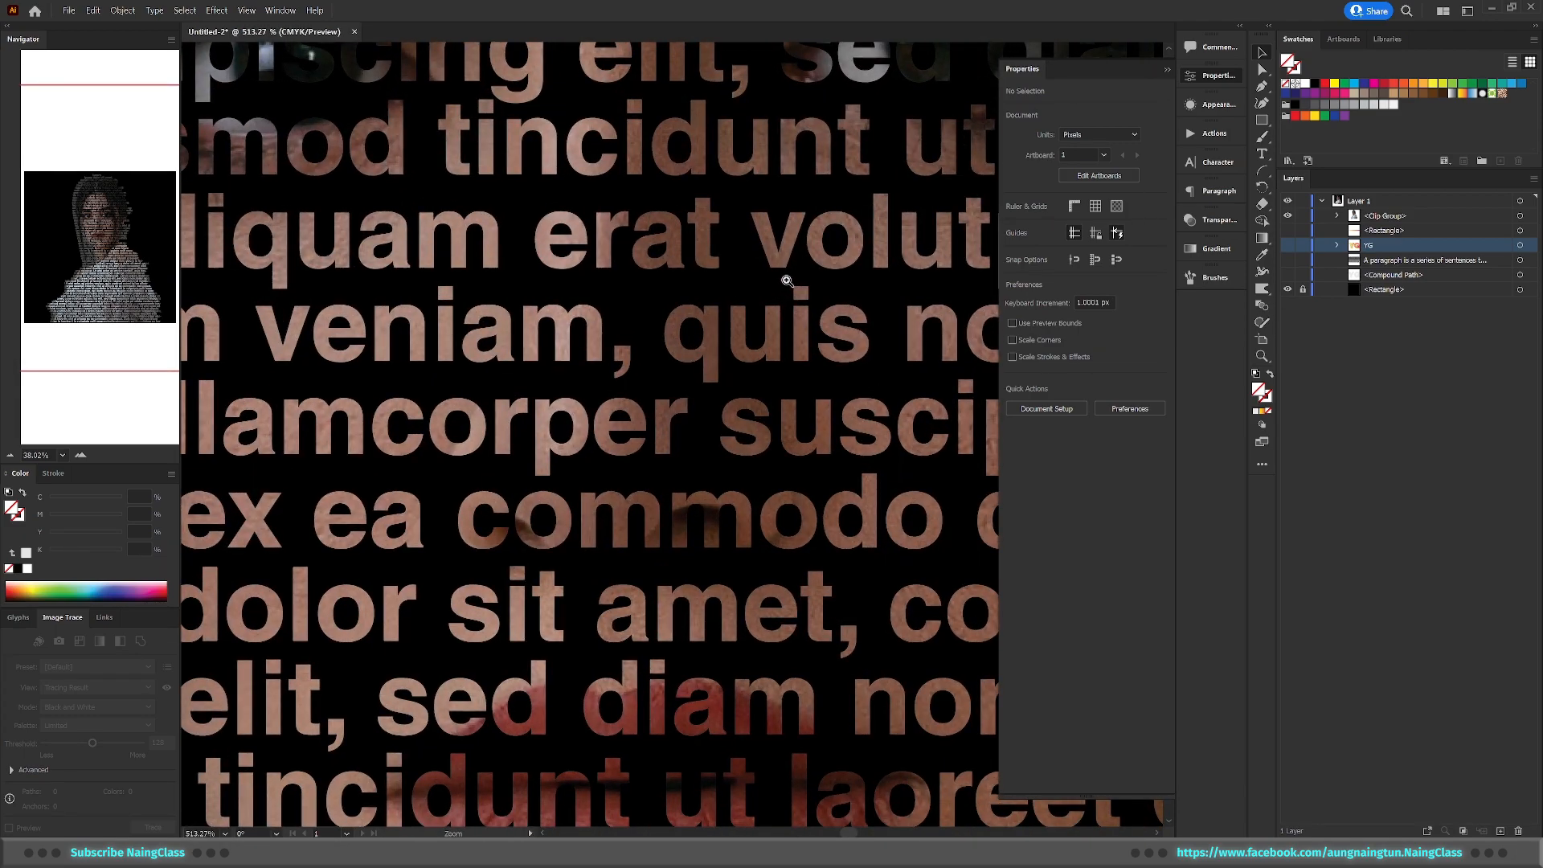
{"action": "scroll", "coordinate": [787, 280], "scroll_direction": "down", "scroll_amount": 8}
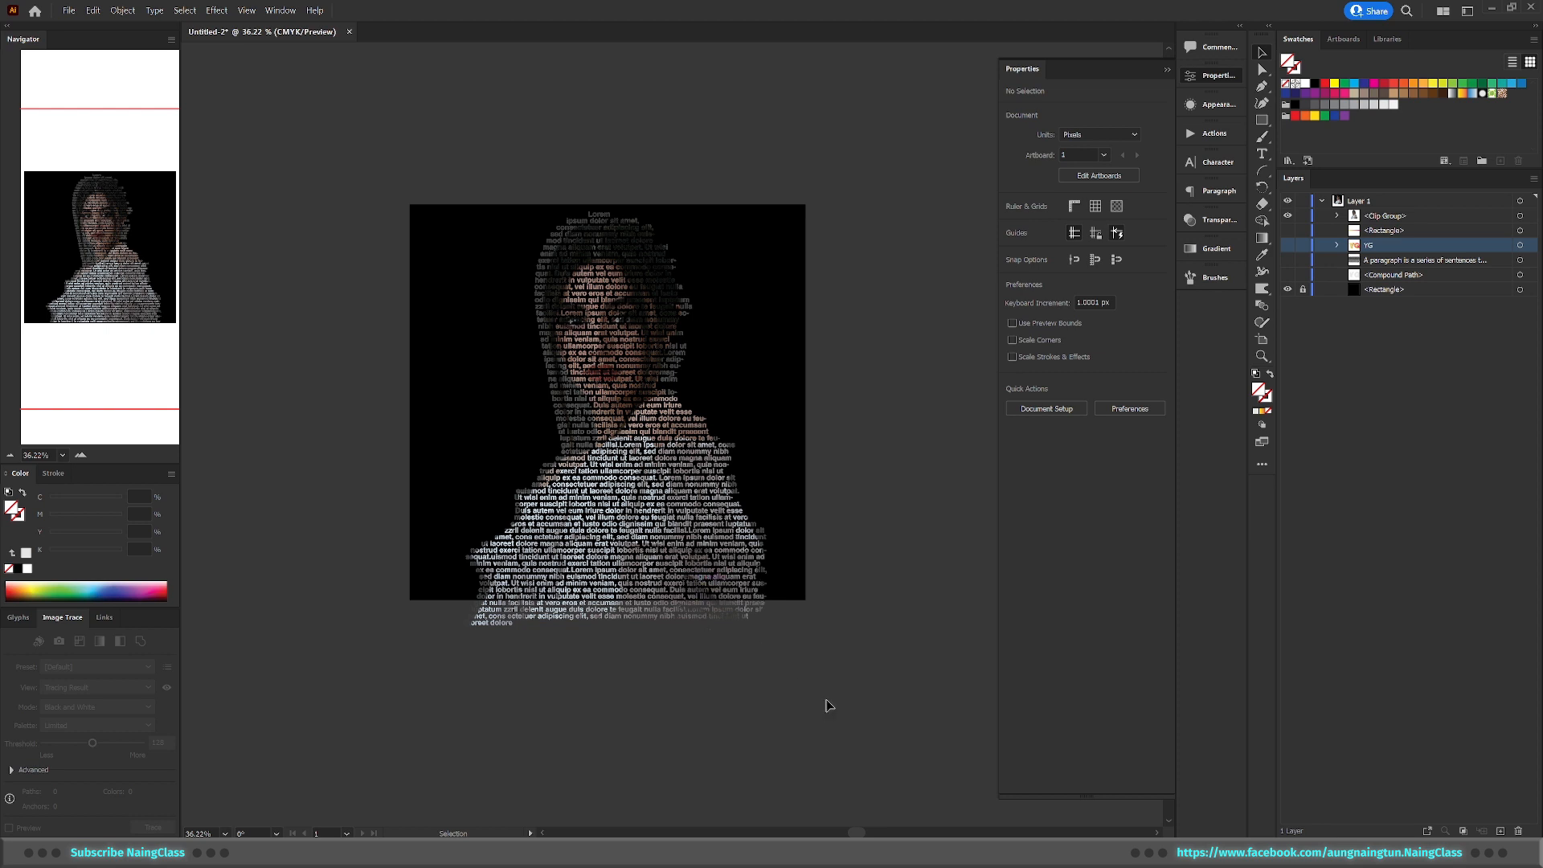
Scale the clipped text portrait down proportionally so its base fits inside the black background
{"action": "left_click", "coordinate": [1520, 215]}
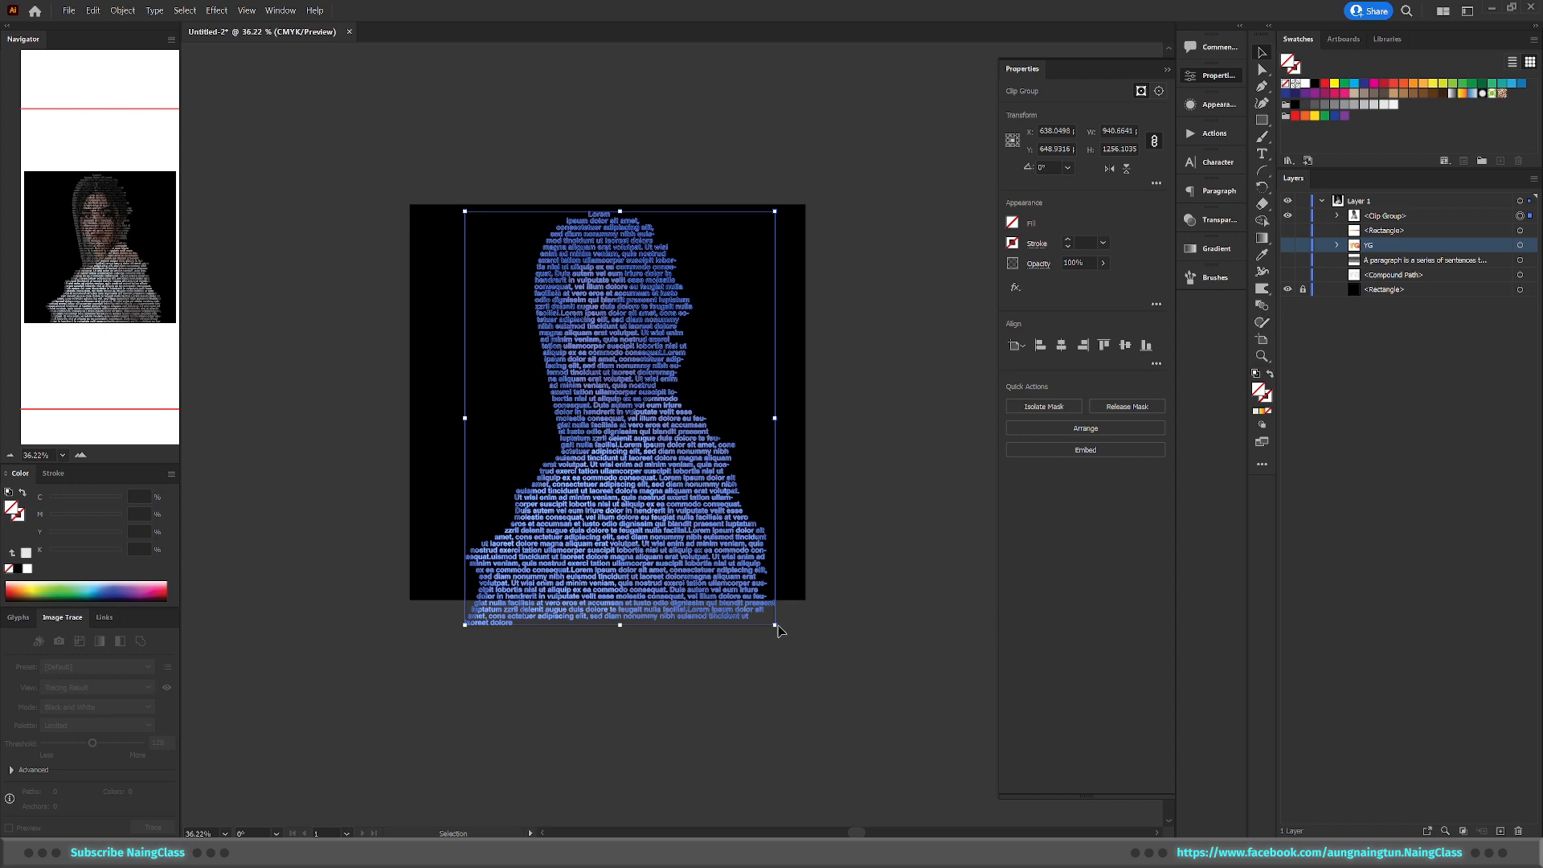
{"action": "left_click_drag", "start_coordinate": [770, 624], "coordinate": [753, 620]}
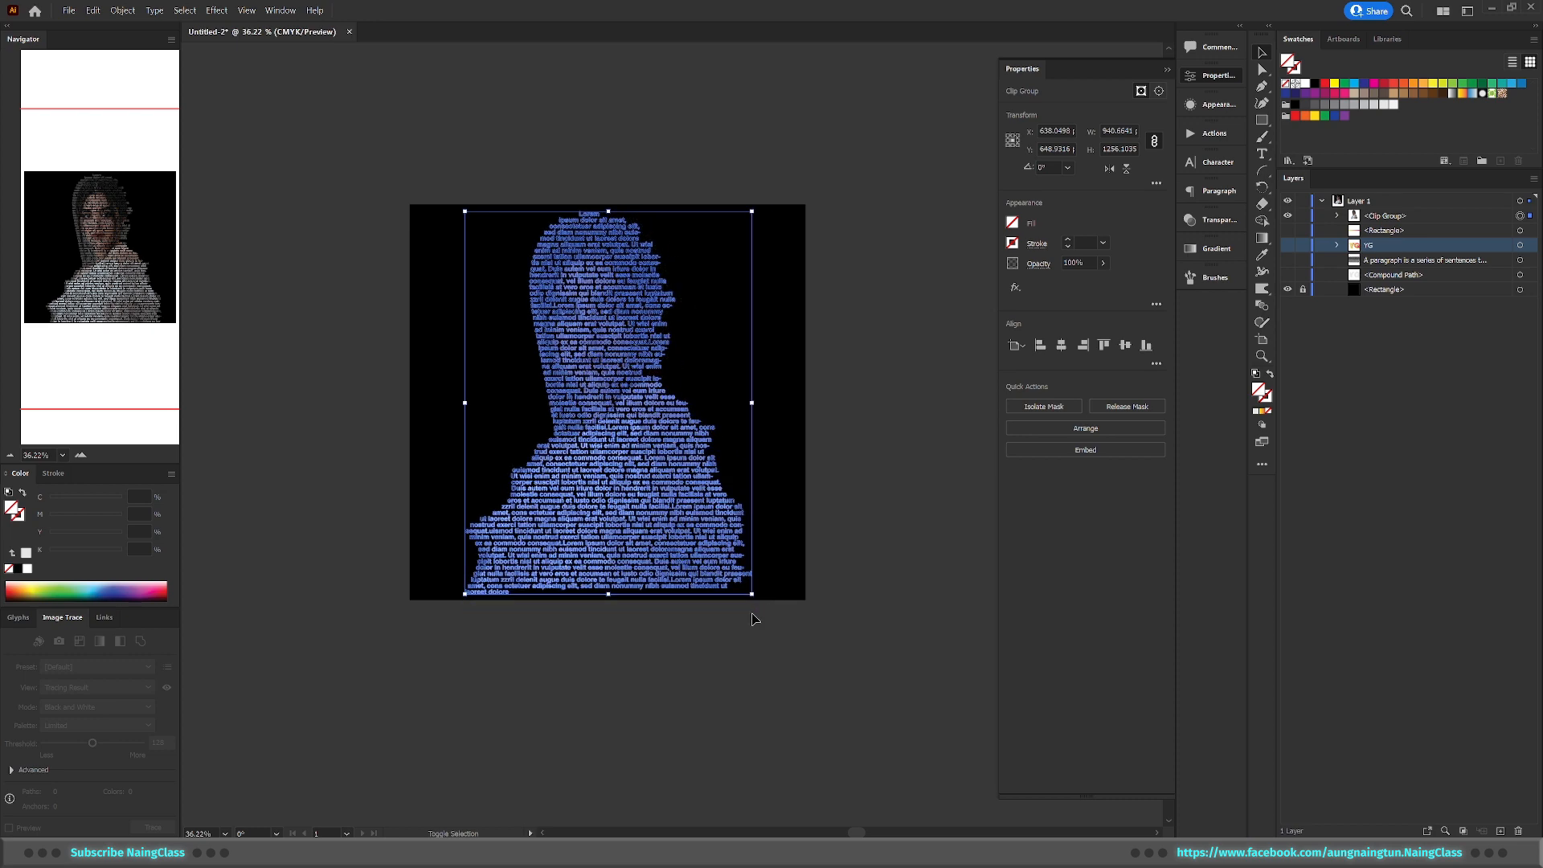
{"action": "left_click", "coordinate": [764, 637]}
{"action": "left_click", "coordinate": [653, 451]}
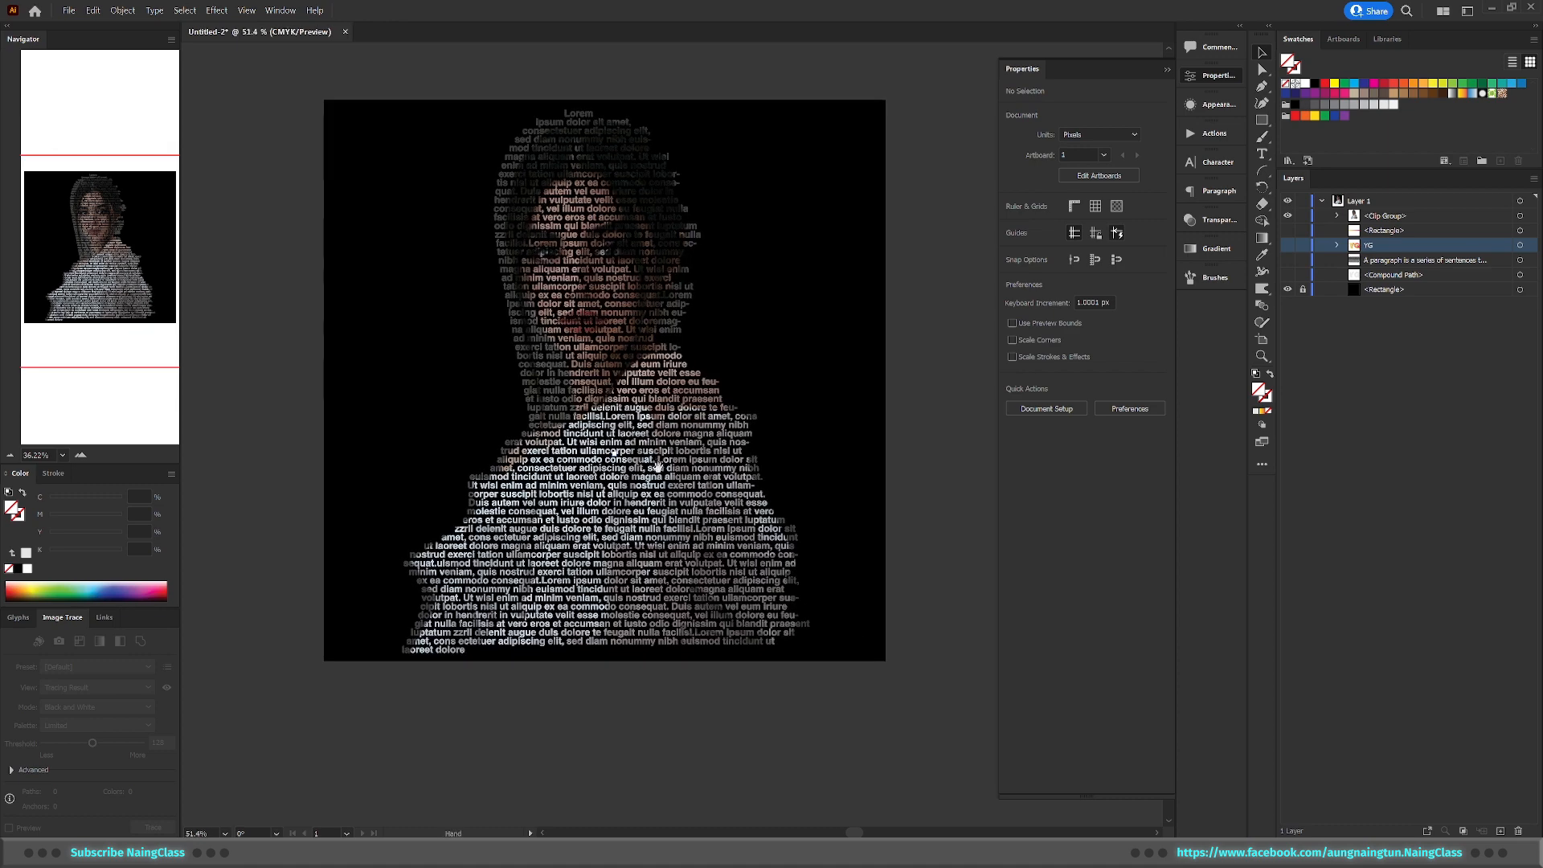
{"action": "left_click_drag", "start_coordinate": [651, 461], "coordinate": [682, 492]}
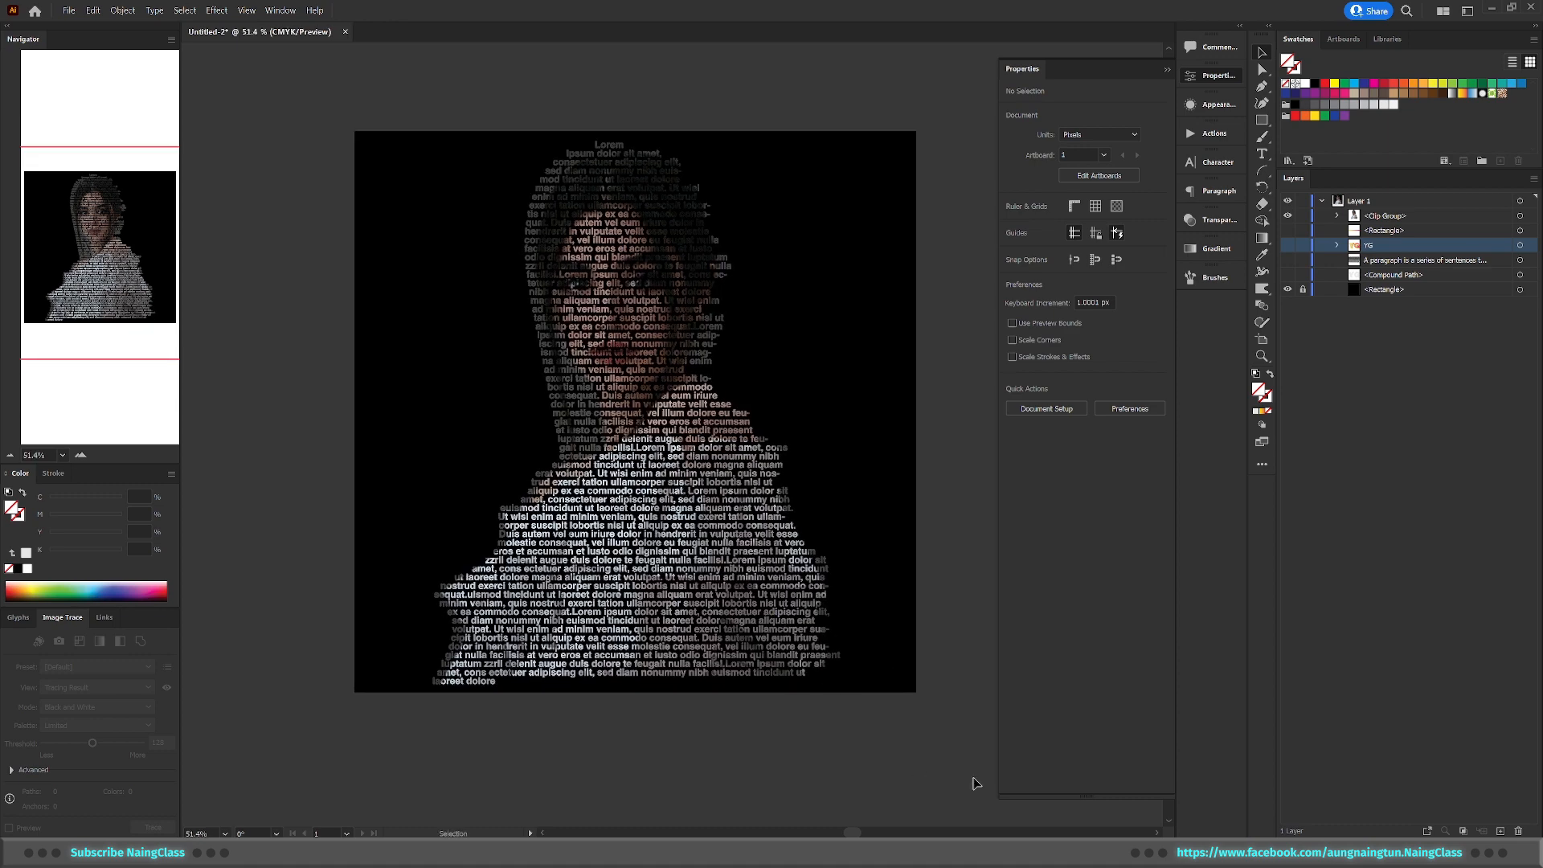
Add the white caption "Pyonalisa" beside the portrait, enlarge it to about 60 pt and place it near the neck
{"action": "key", "text": "t"}
{"action": "left_click", "coordinate": [779, 227]}
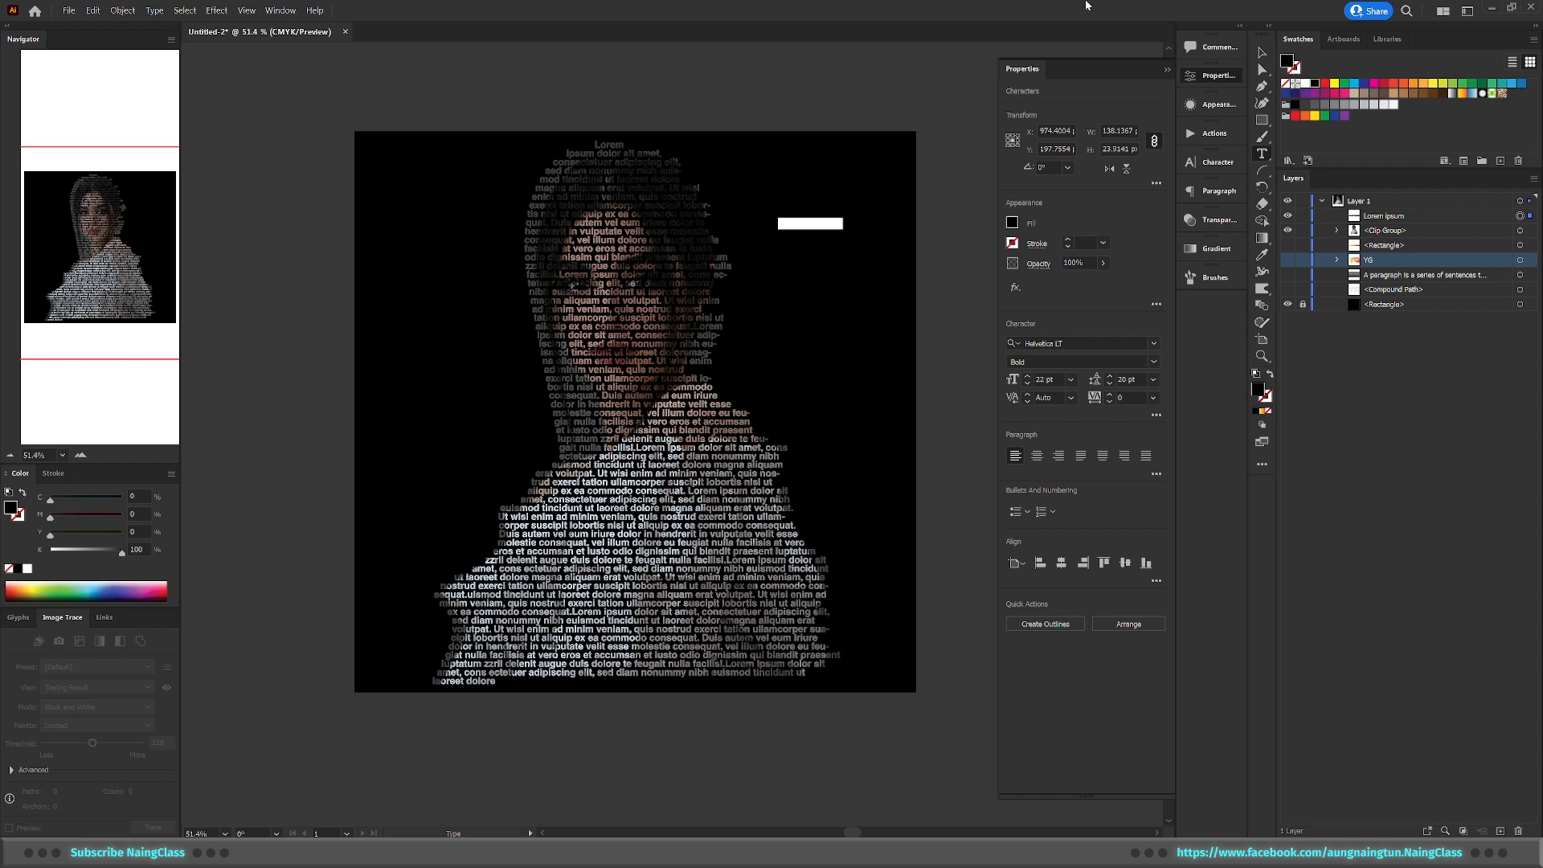
{"action": "type", "text": "P"}
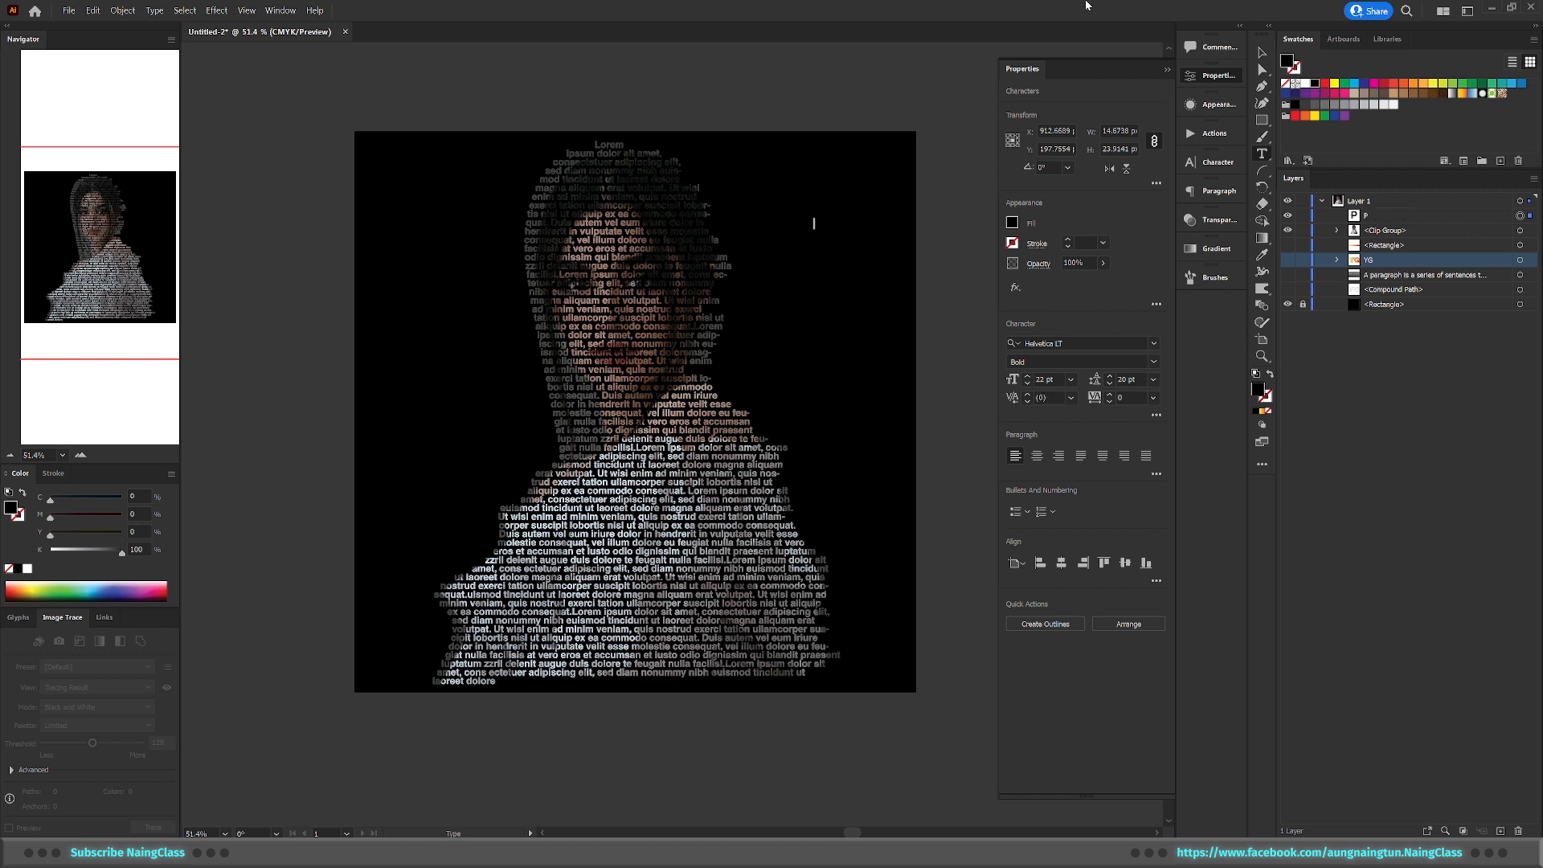
{"action": "type", "text": "yonalisa"}
{"action": "key", "text": "Escape"}
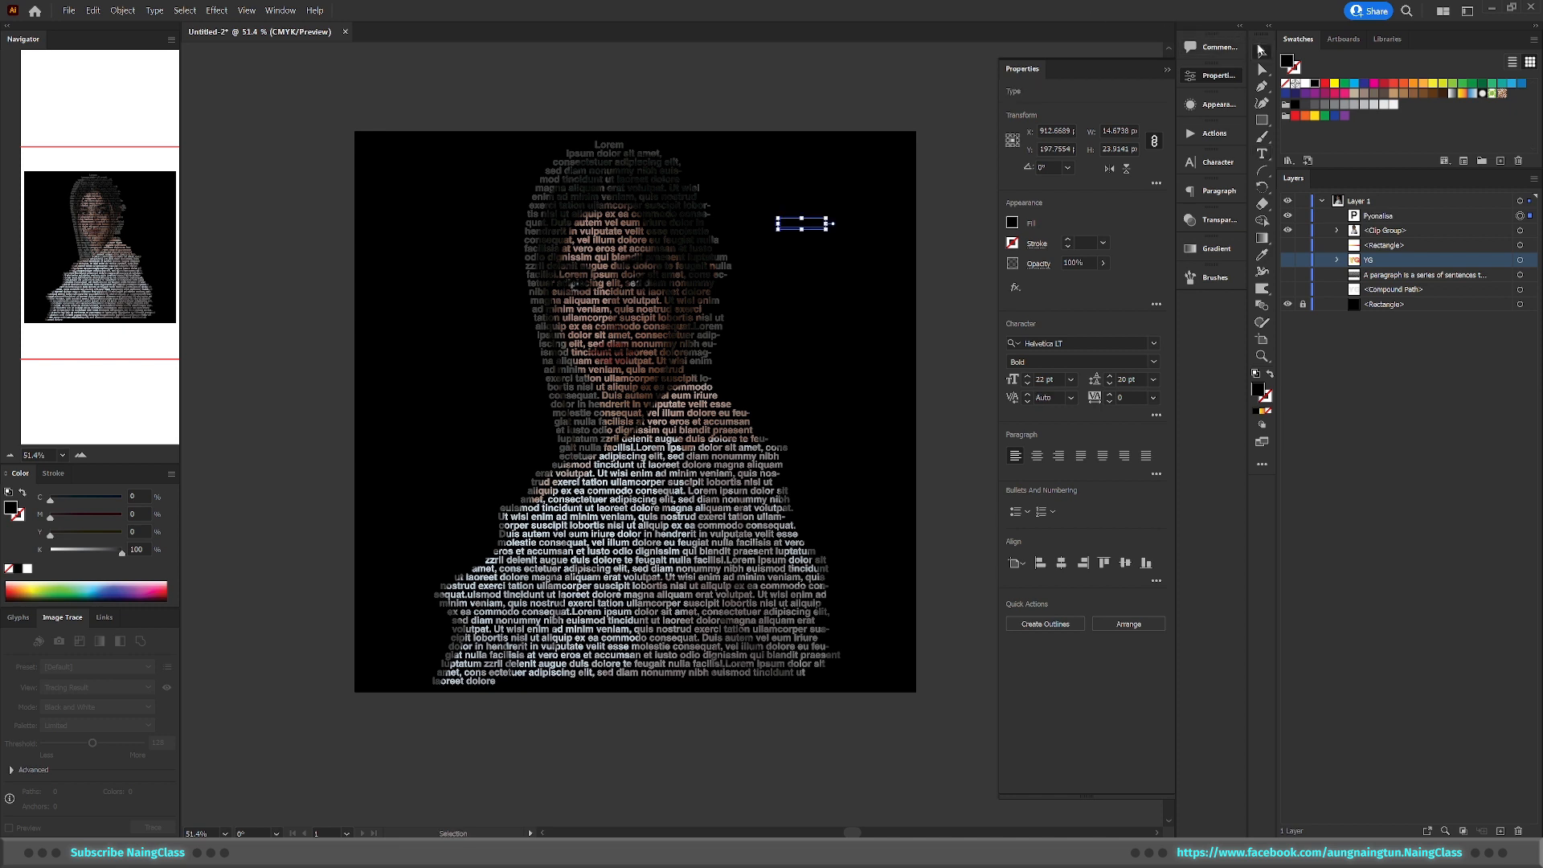
{"action": "left_click", "coordinate": [1305, 83]}
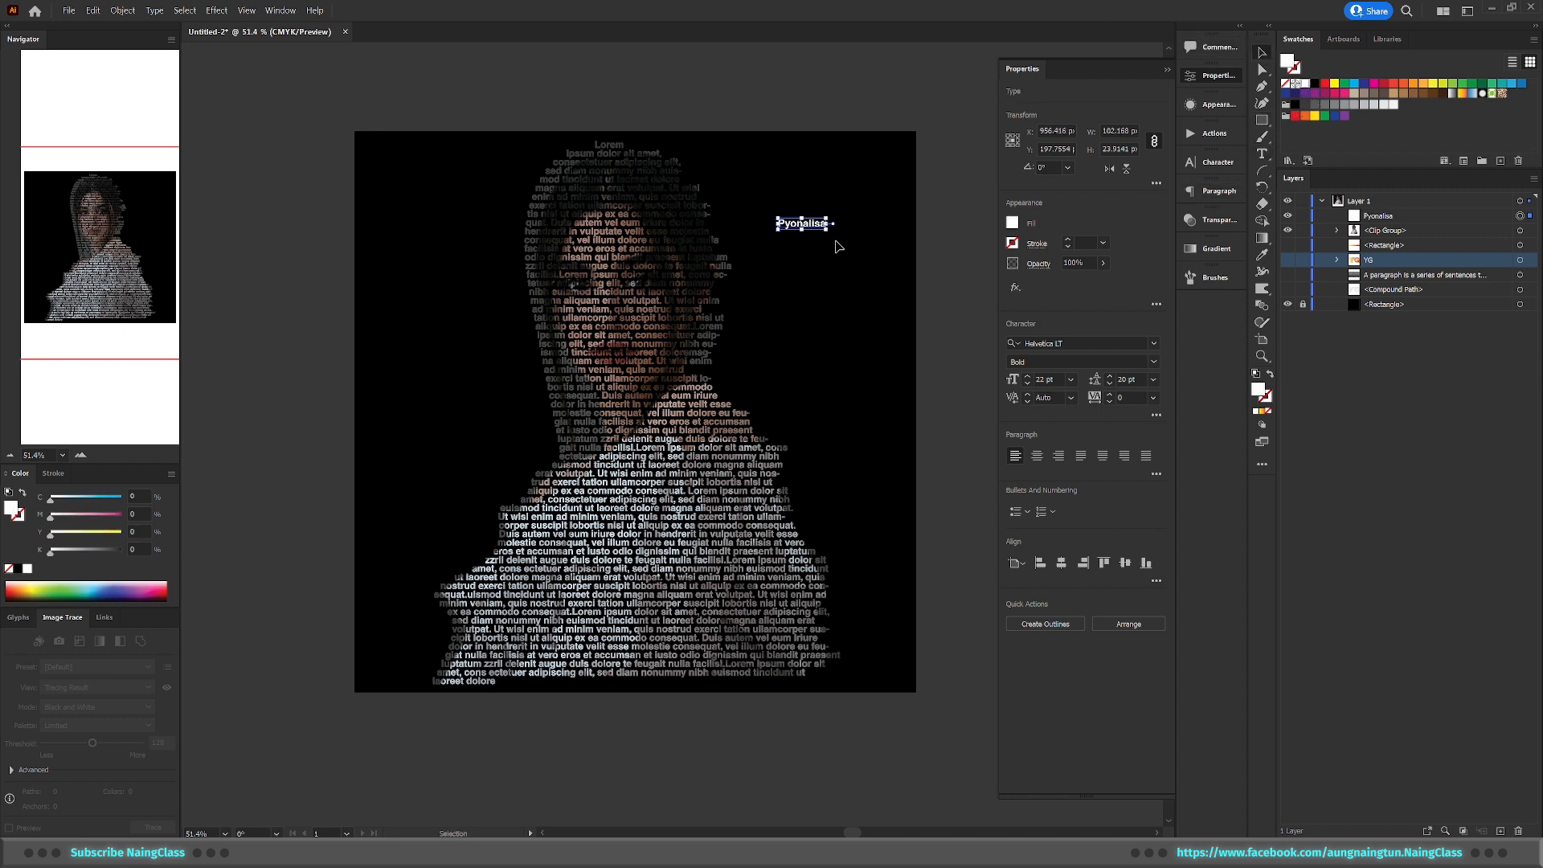
{"action": "left_click_drag", "start_coordinate": [827, 231], "coordinate": [922, 275]}
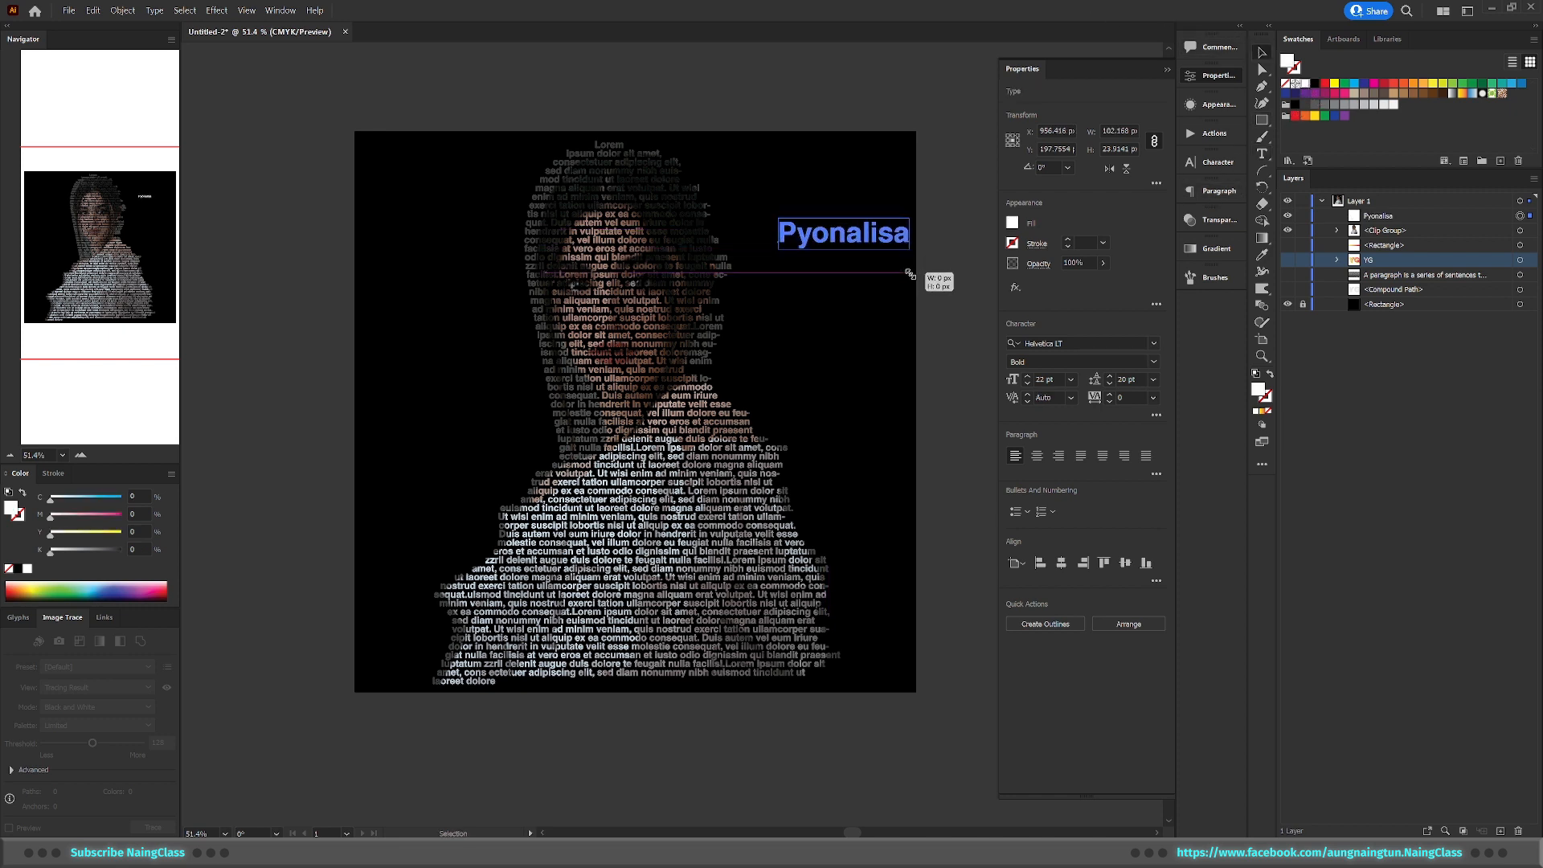
{"action": "left_click_drag", "start_coordinate": [832, 251], "coordinate": [844, 365]}
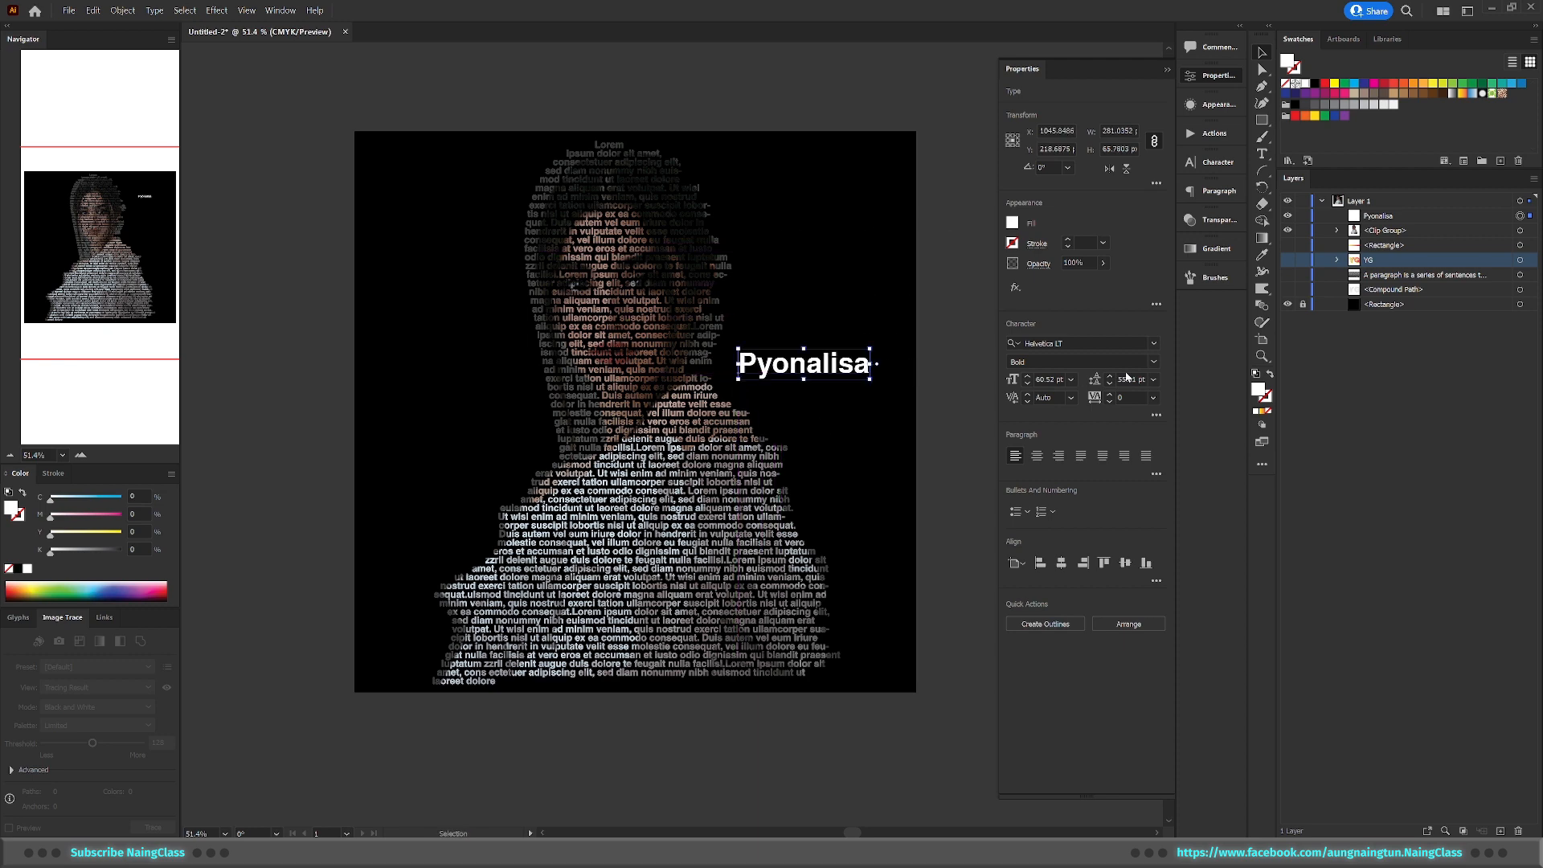
Set the "Pyonalisa" caption's font to Bickham Script Pro
{"action": "left_click", "coordinate": [1147, 343]}
{"action": "left_click", "coordinate": [1154, 343]}
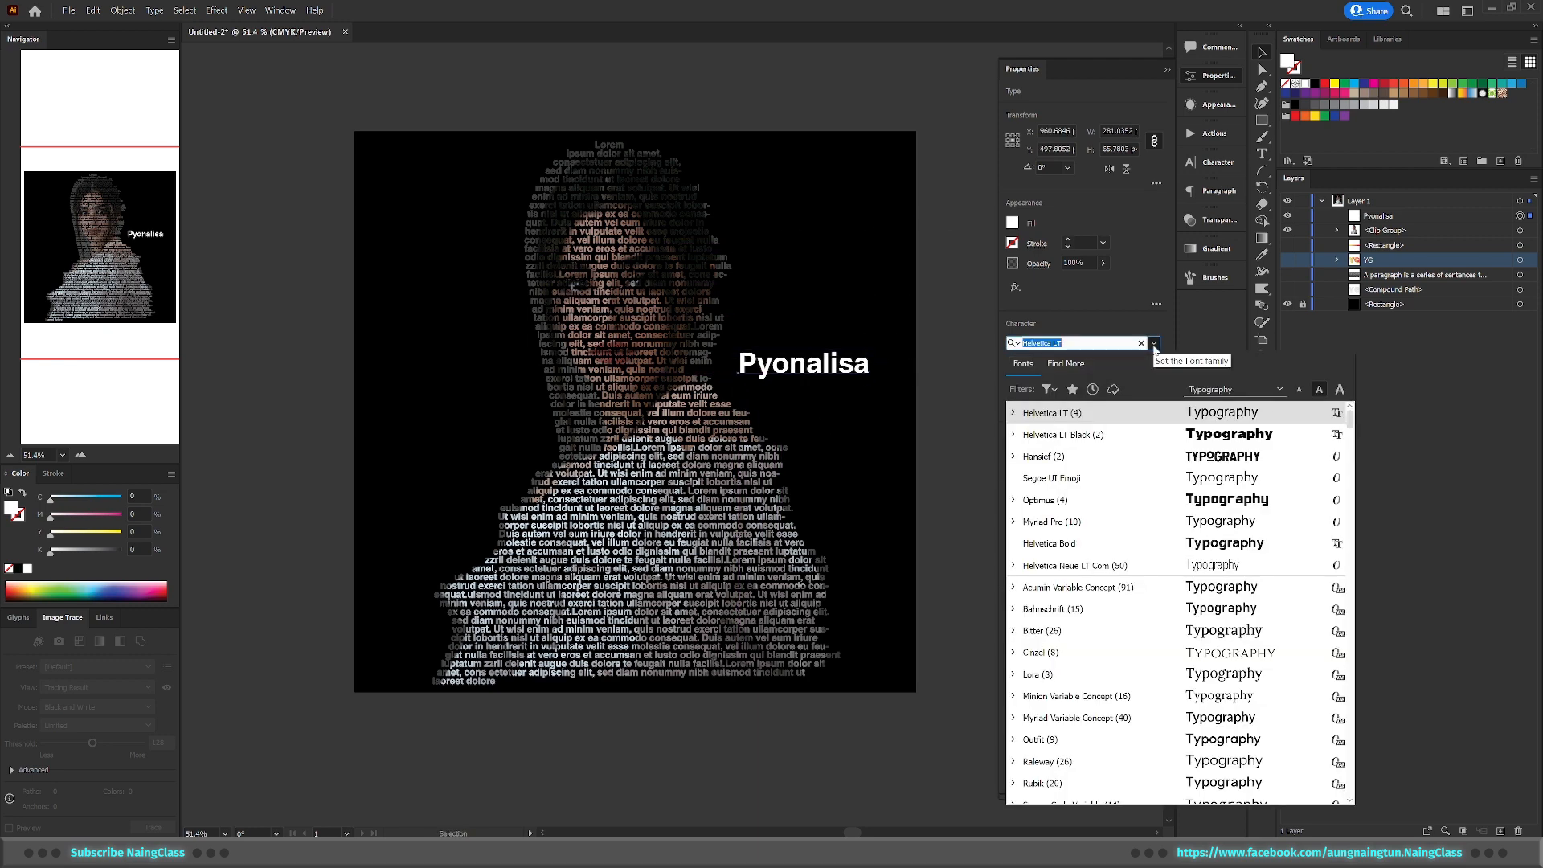
{"action": "scroll", "coordinate": [1142, 566], "scroll_direction": "down", "scroll_amount": 12}
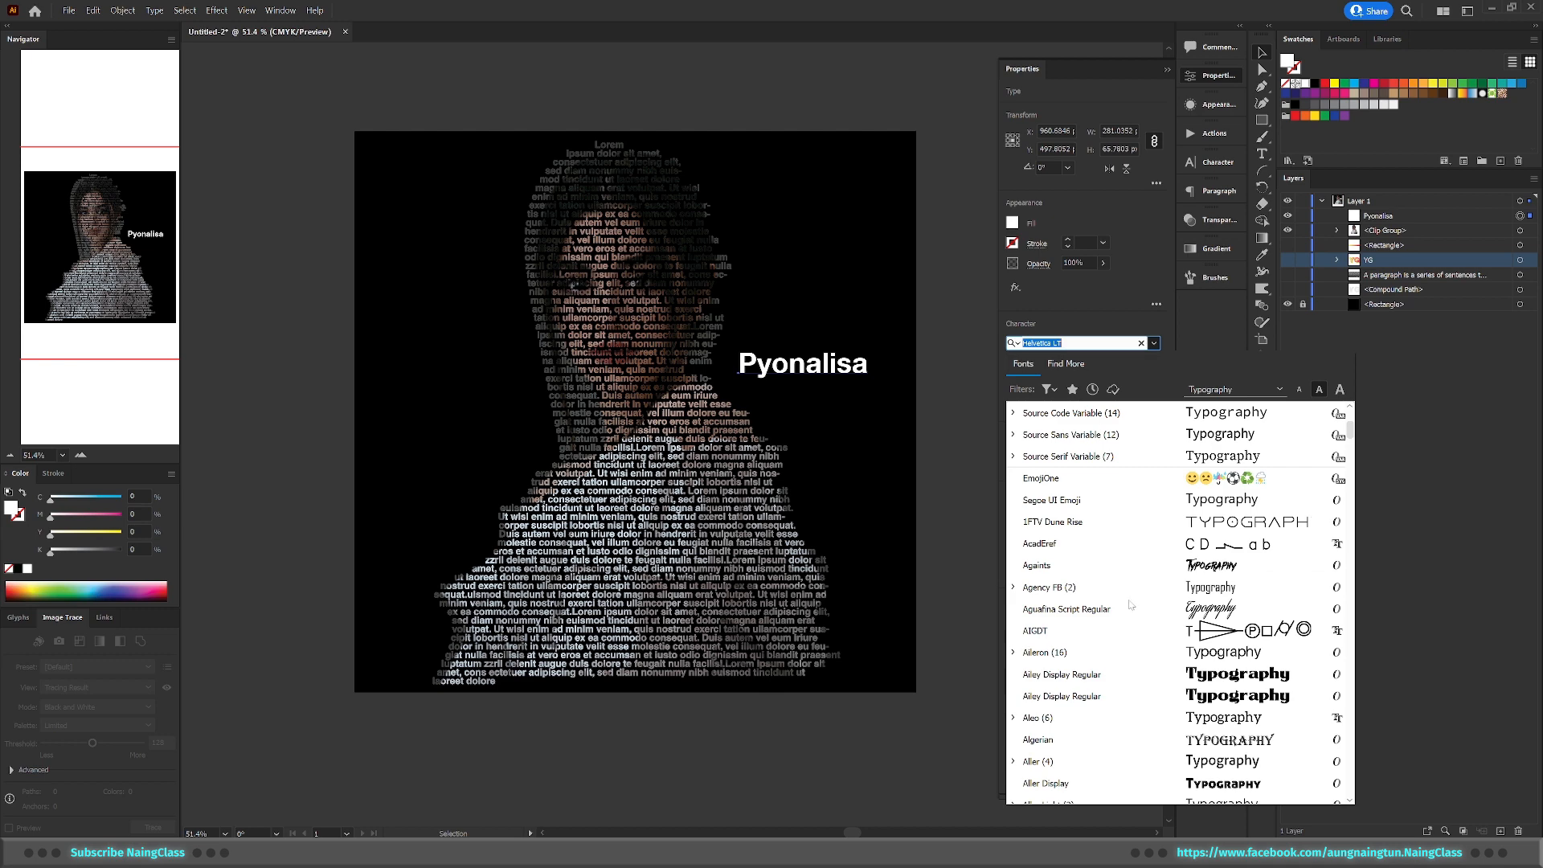
{"action": "scroll", "coordinate": [1134, 651], "scroll_direction": "down", "scroll_amount": 7}
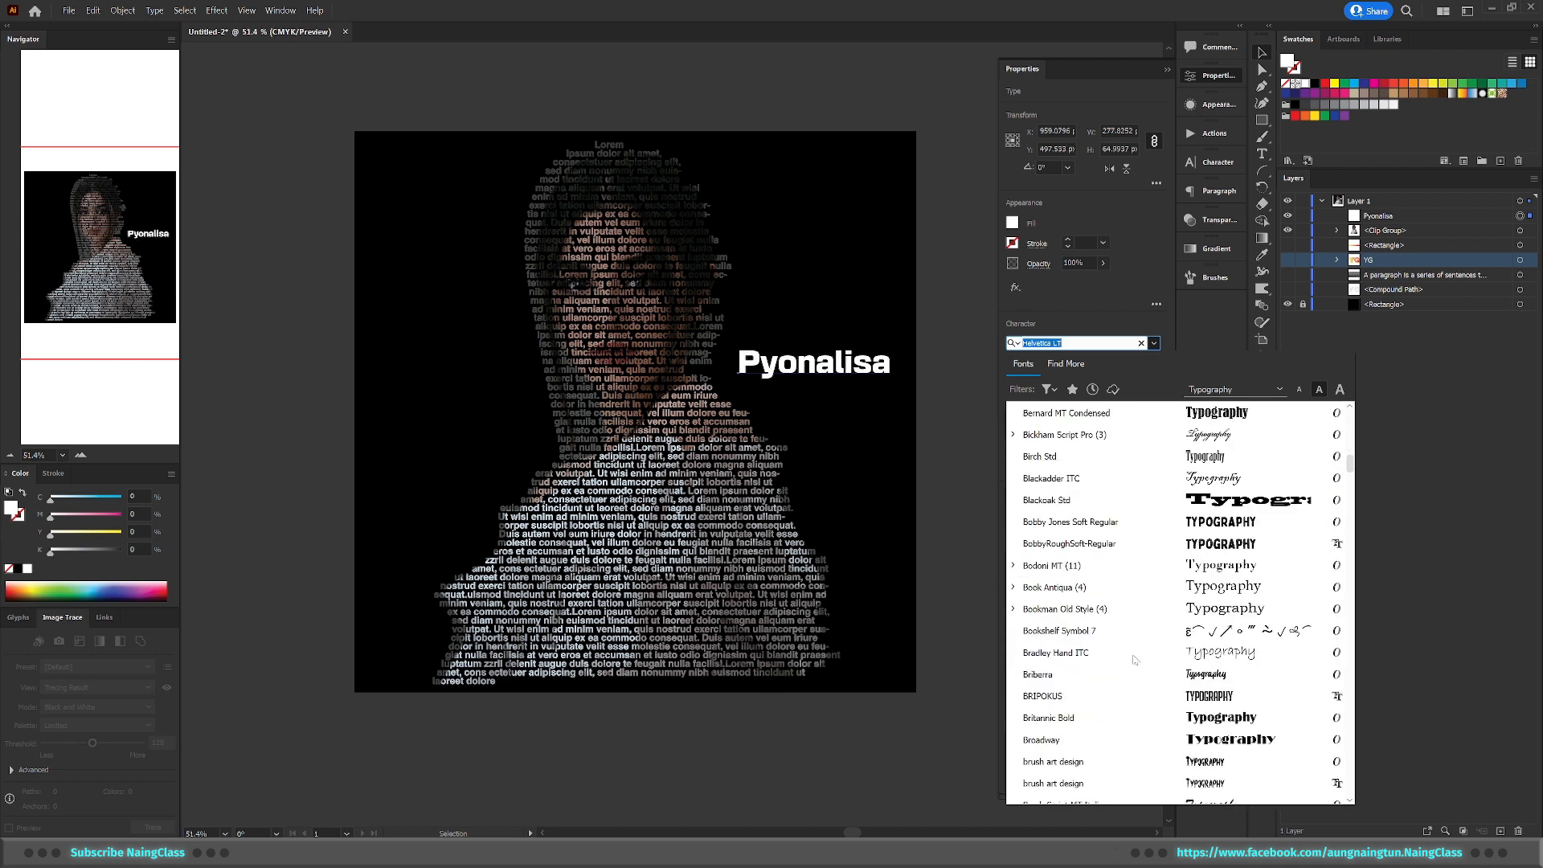
{"action": "left_click", "coordinate": [1124, 438]}
{"action": "left_click", "coordinate": [956, 362]}
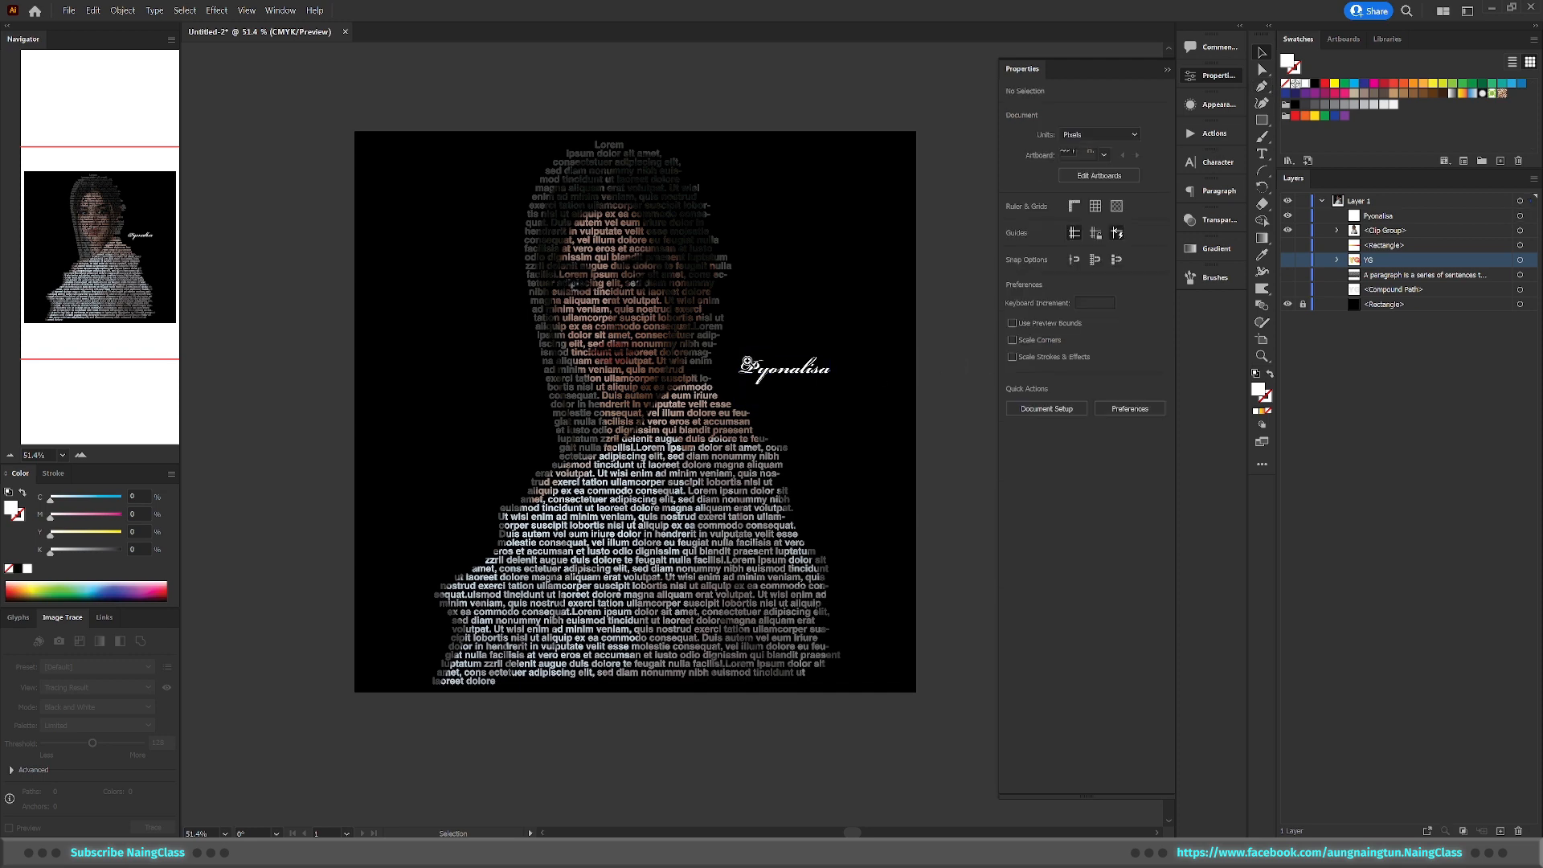
Scale the script caption up to about 110 pt so it fills the empty black area beside the portrait
{"action": "scroll", "coordinate": [746, 364], "scroll_direction": "up", "scroll_amount": 3}
{"action": "left_click_drag", "start_coordinate": [804, 394], "coordinate": [787, 416]}
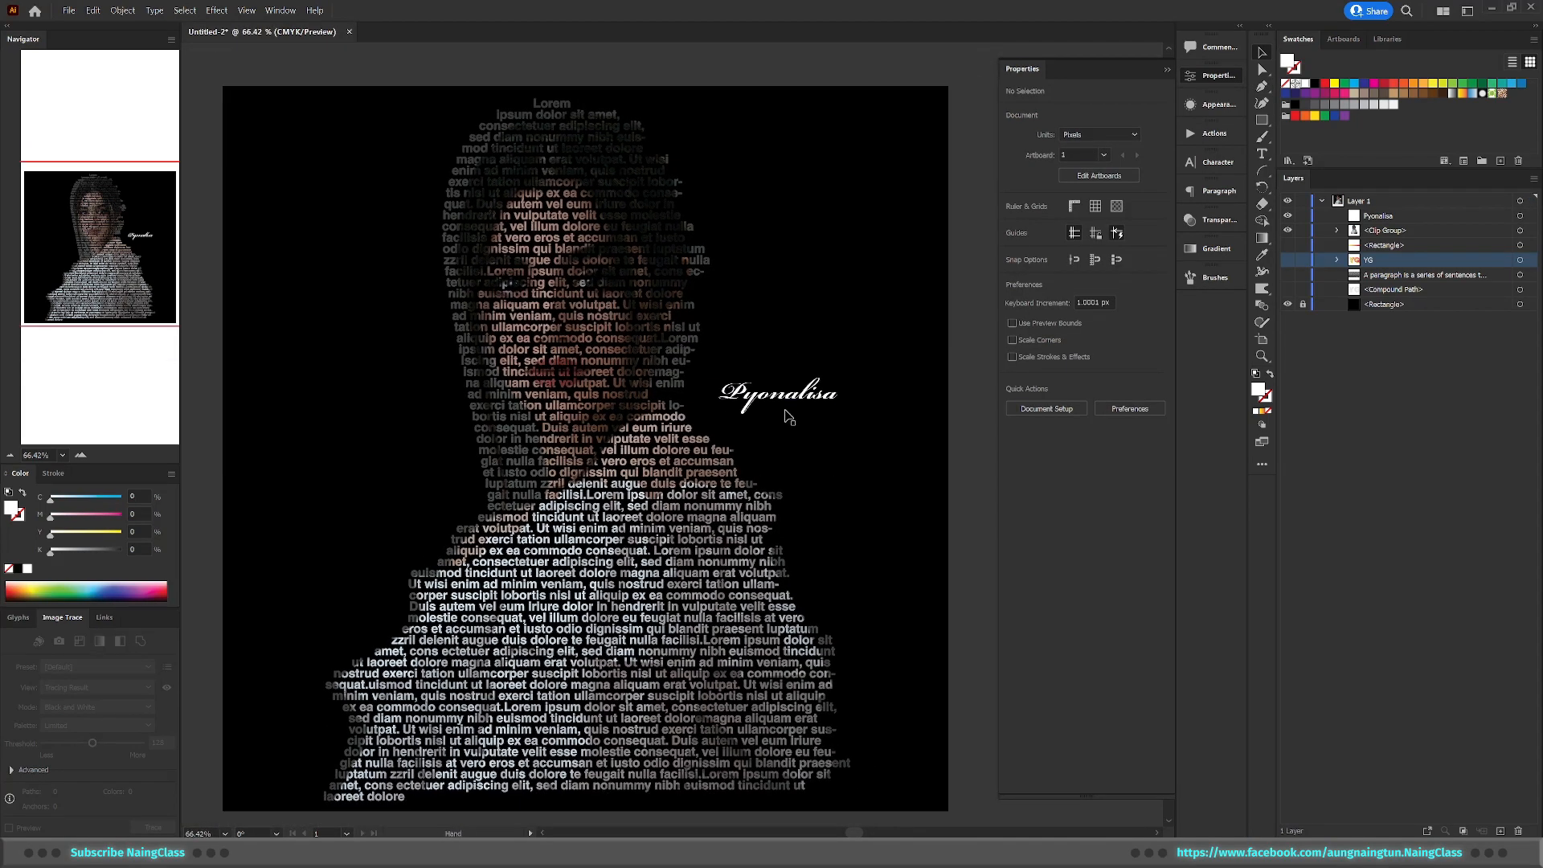
{"action": "left_click", "coordinate": [795, 400]}
{"action": "left_click_drag", "start_coordinate": [840, 363], "coordinate": [932, 371]}
{"action": "left_click_drag", "start_coordinate": [935, 433], "coordinate": [932, 448]}
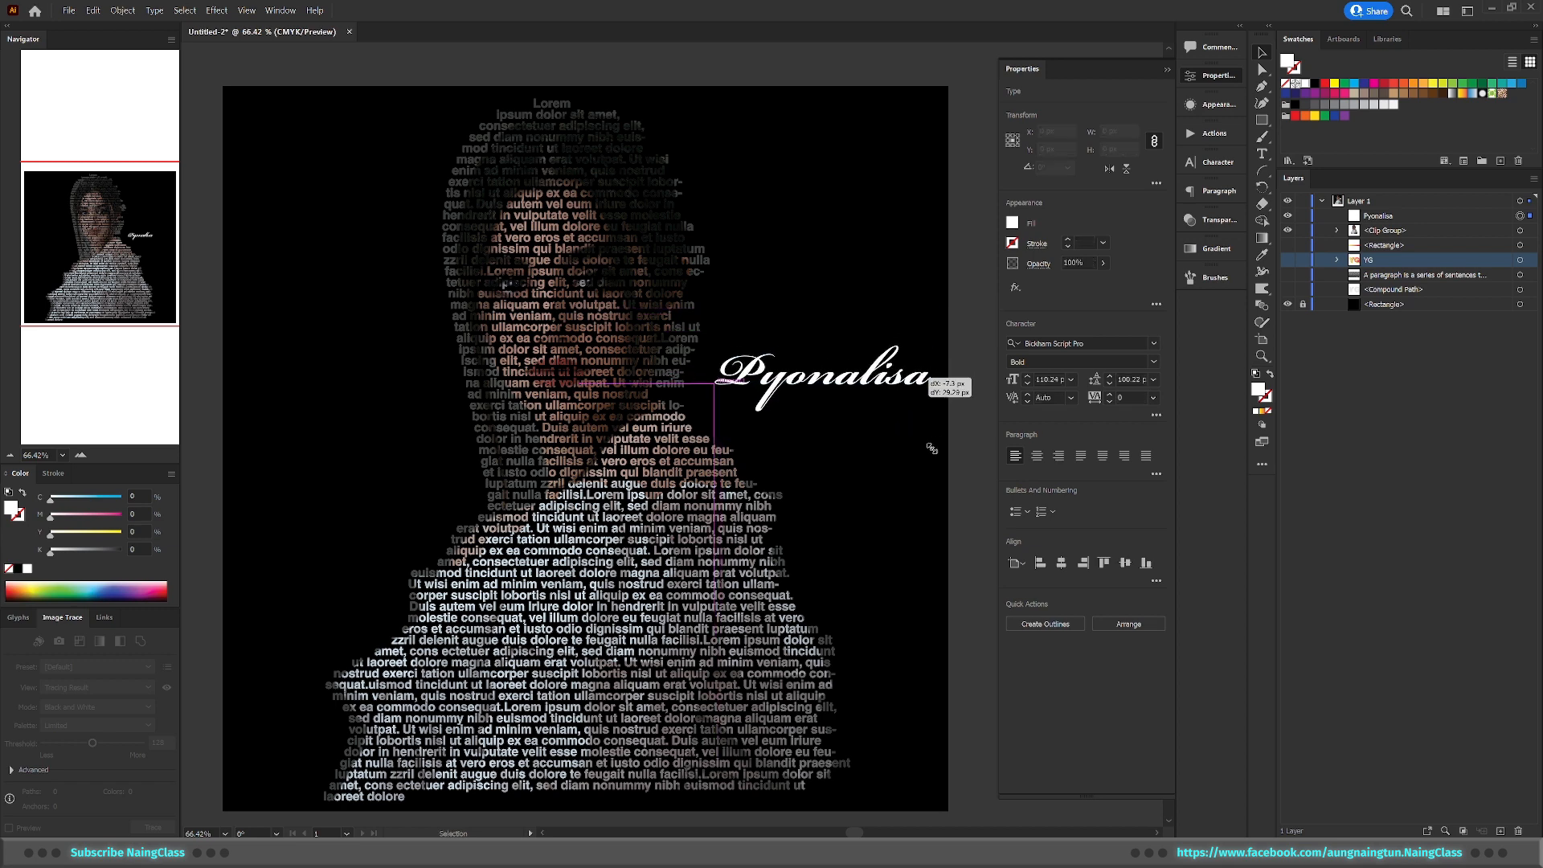
{"action": "double_click", "coordinate": [828, 424]}
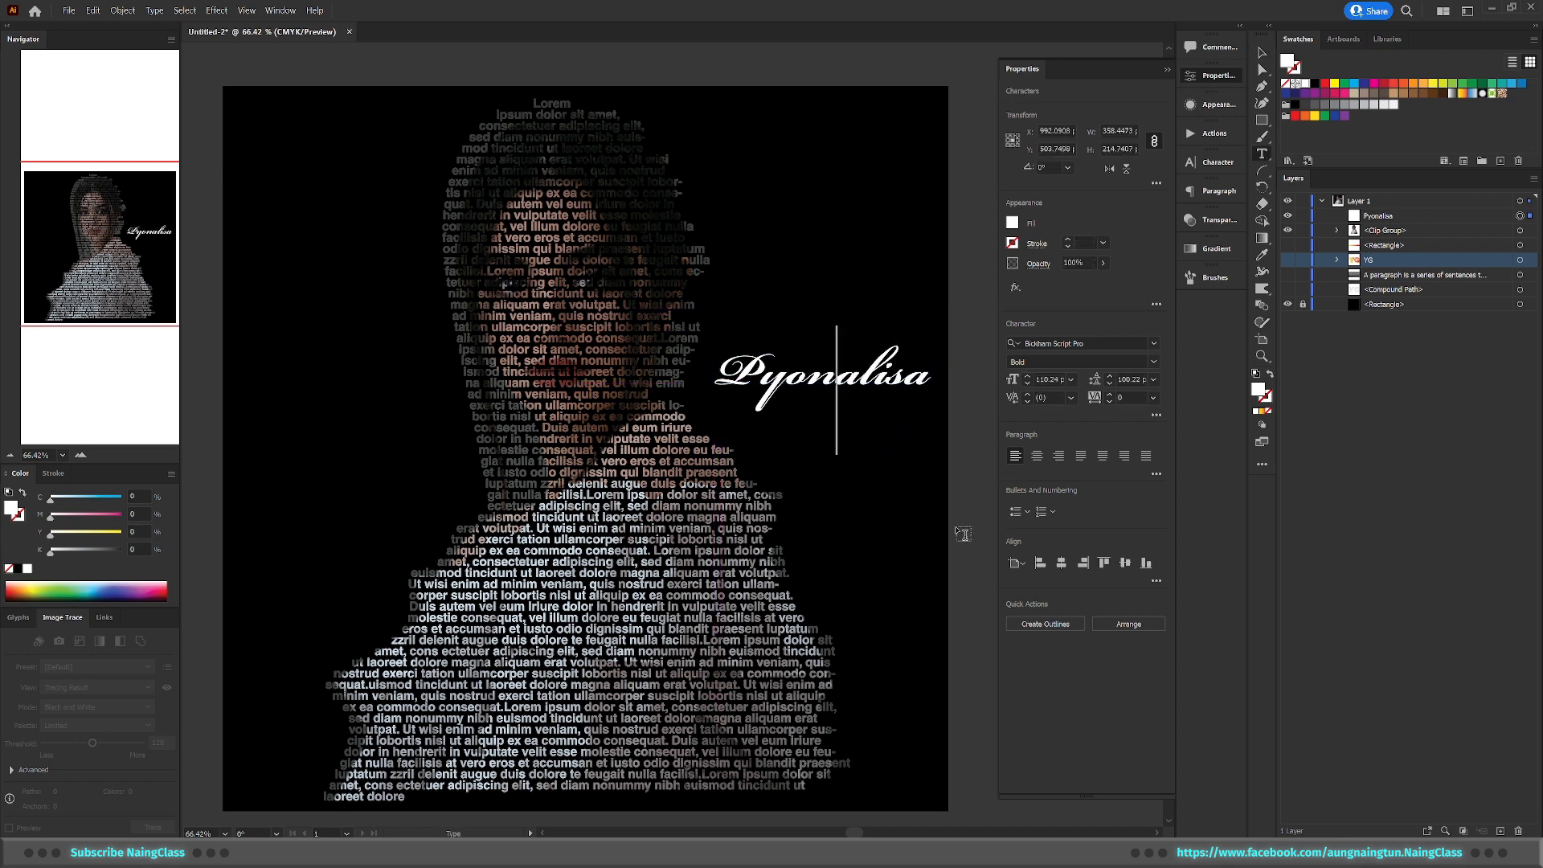
{"action": "type", "text": "po"}
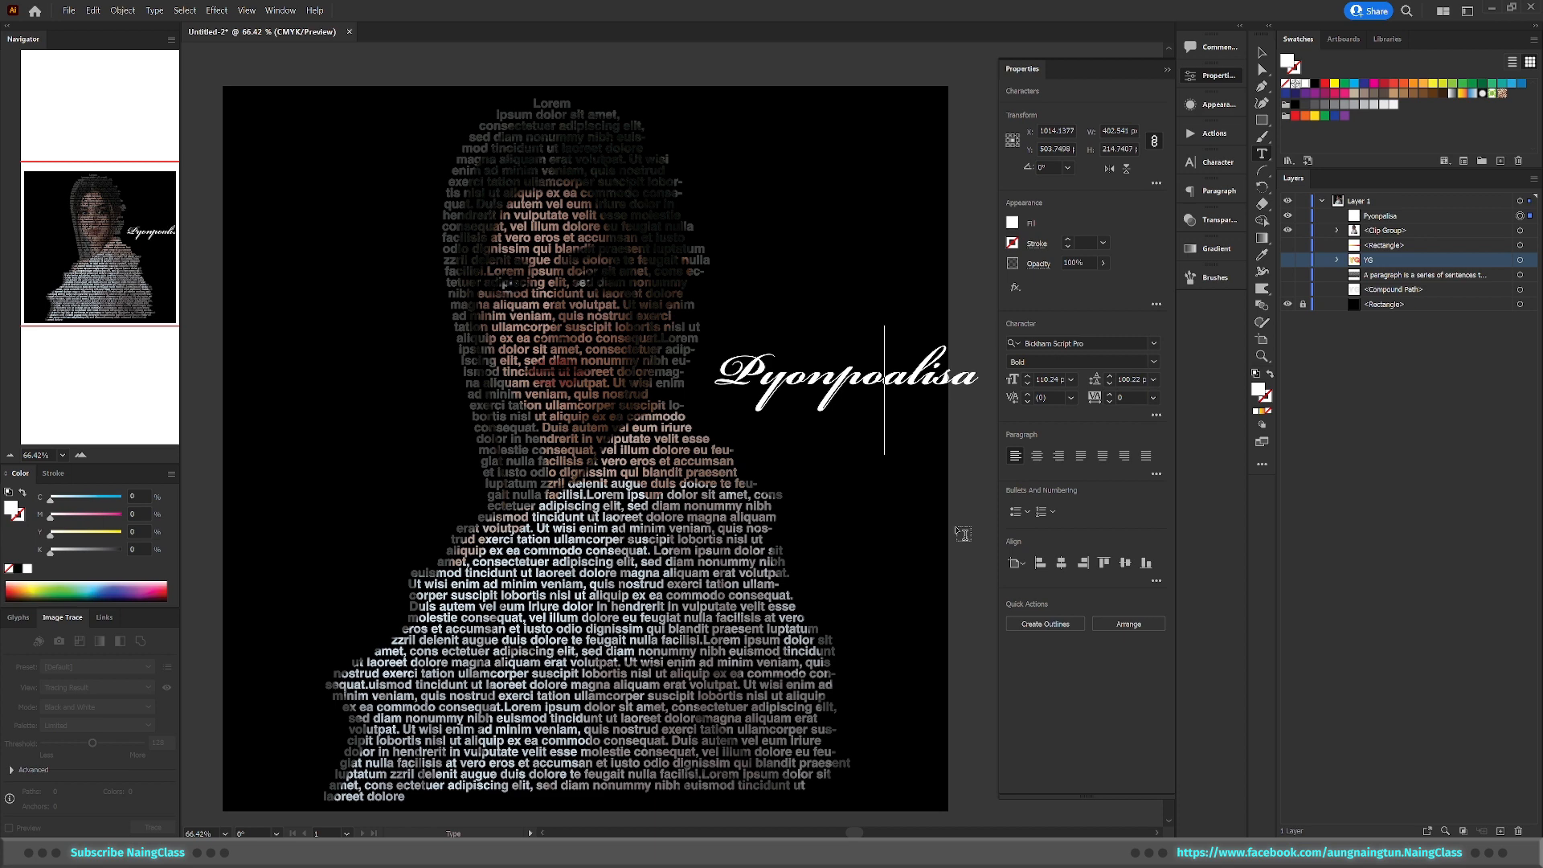
{"action": "key", "text": "BackSpace"}
{"action": "key", "text": "BackSpace"}
{"action": "left_click", "coordinate": [1262, 58]}
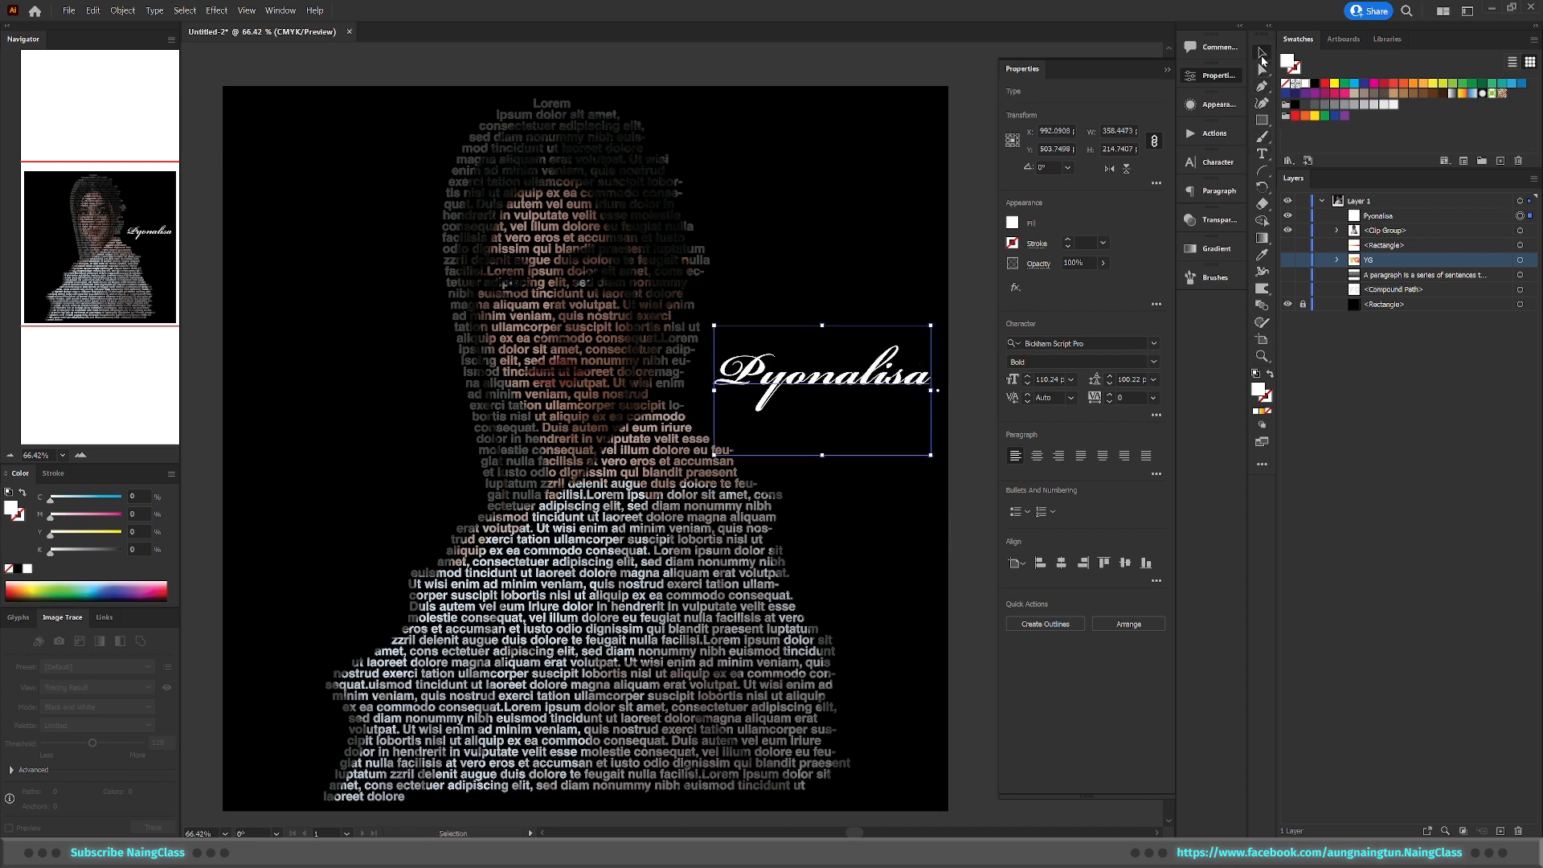
Add a small white text reading "portrait" and place it below the end of the "Pyonalisa" caption
{"action": "key", "text": "t"}
{"action": "left_click", "coordinate": [870, 551]}
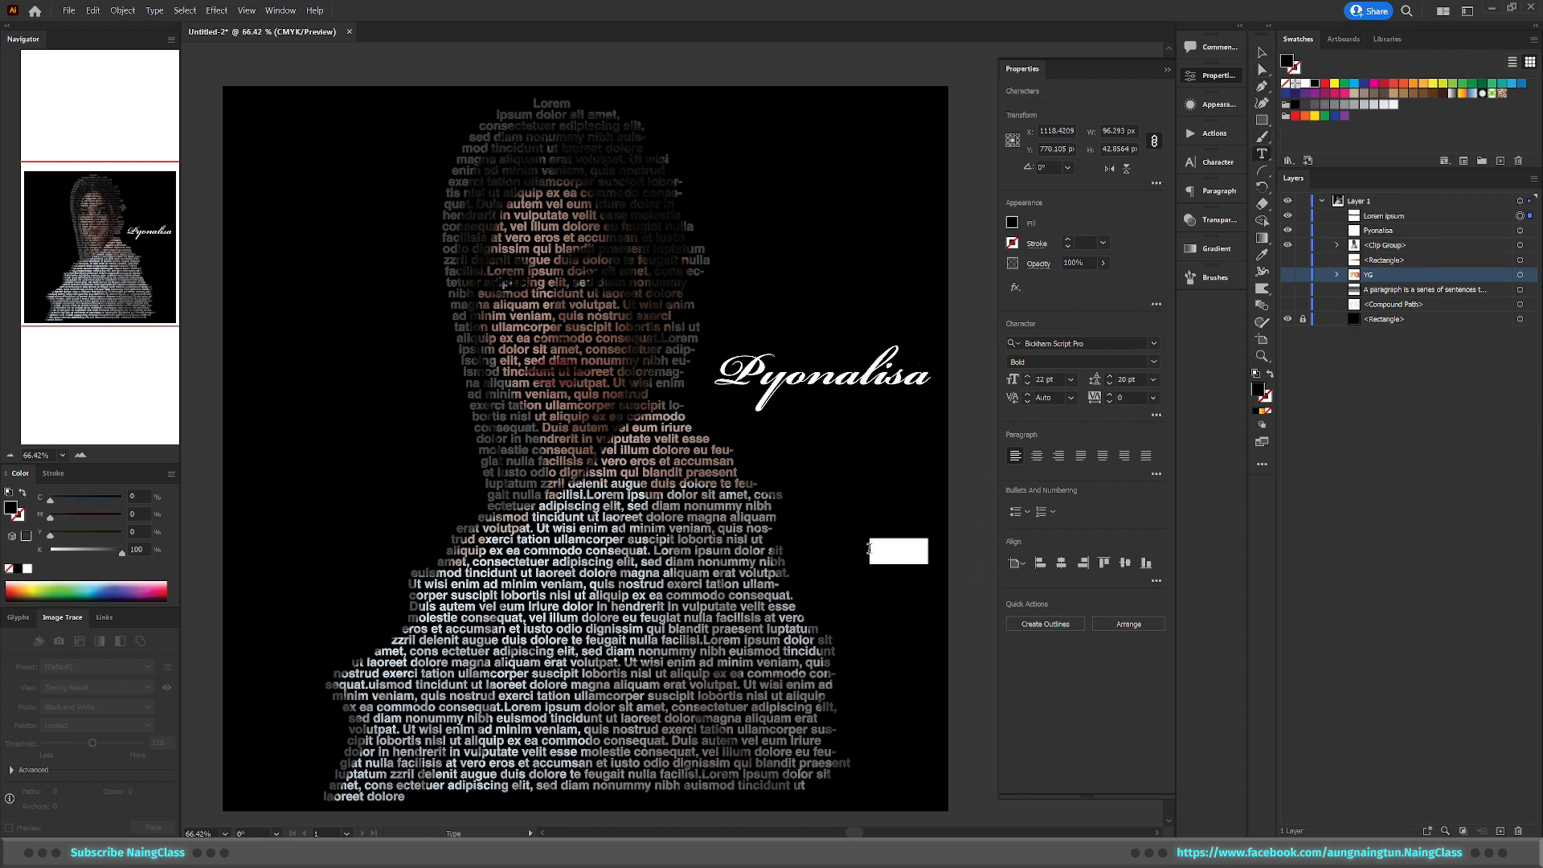
{"action": "type", "text": "py"}
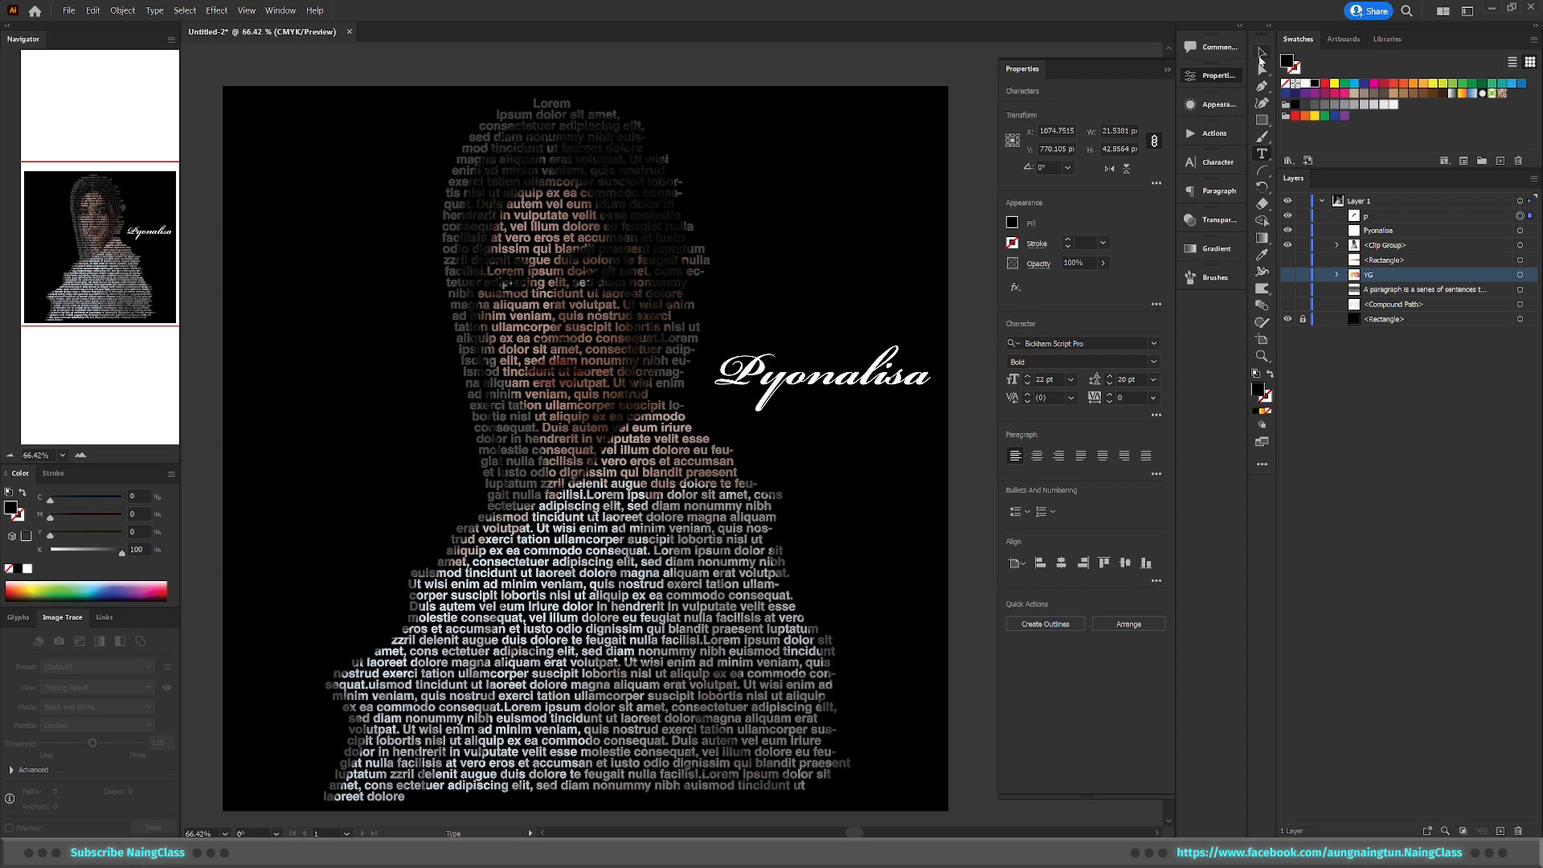
{"action": "left_click", "coordinate": [1261, 54]}
{"action": "left_click", "coordinate": [1306, 82]}
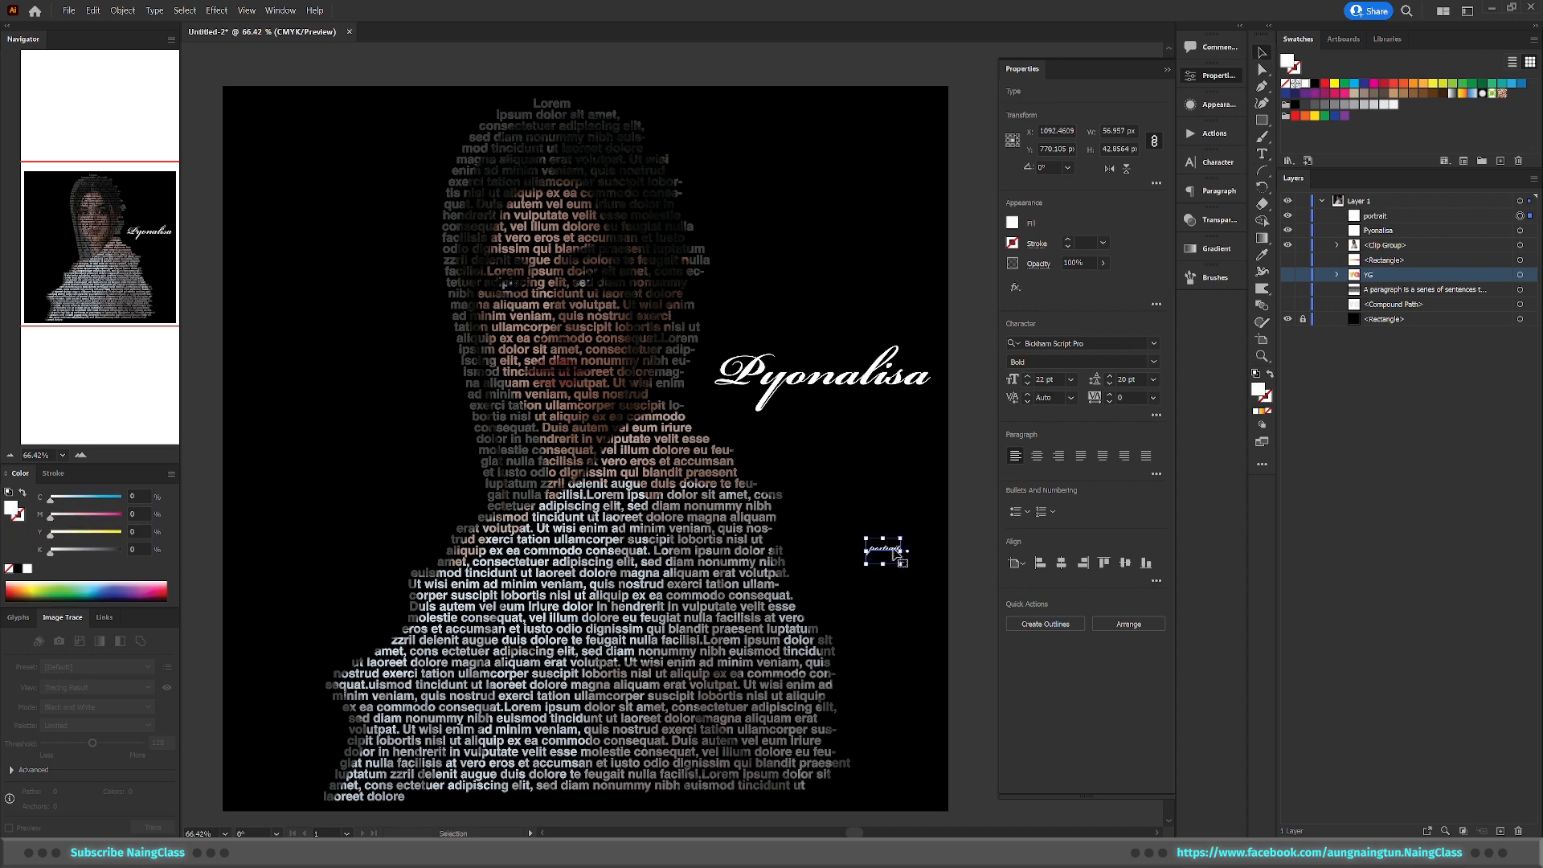
{"action": "left_click_drag", "start_coordinate": [885, 553], "coordinate": [903, 421]}
Set the "portrait" text to Helvetica LT Regular
{"action": "left_click", "coordinate": [1153, 344]}
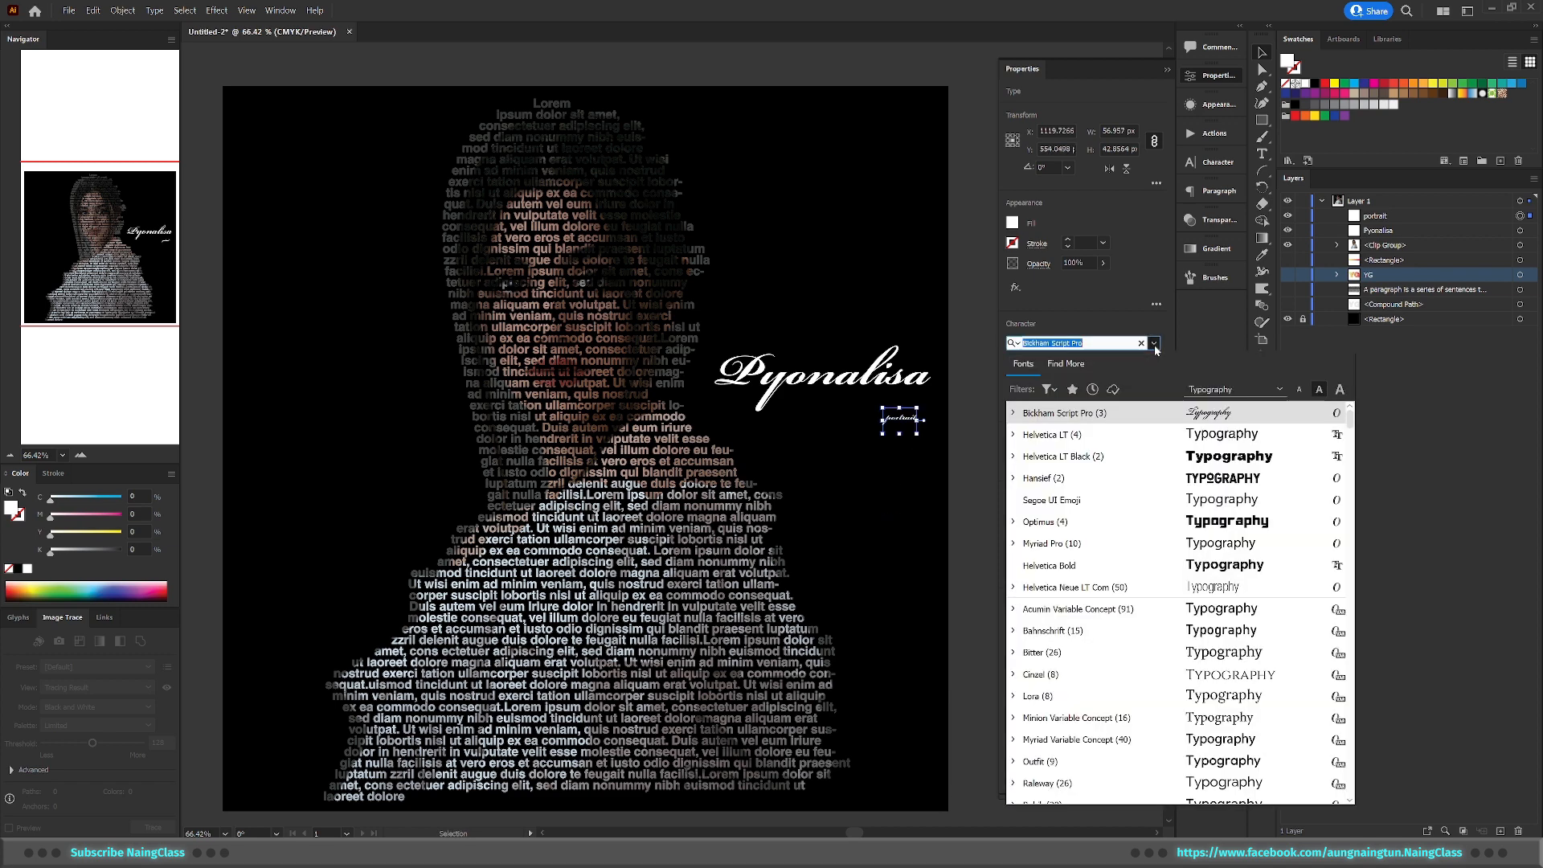
{"action": "left_click", "coordinate": [1121, 435]}
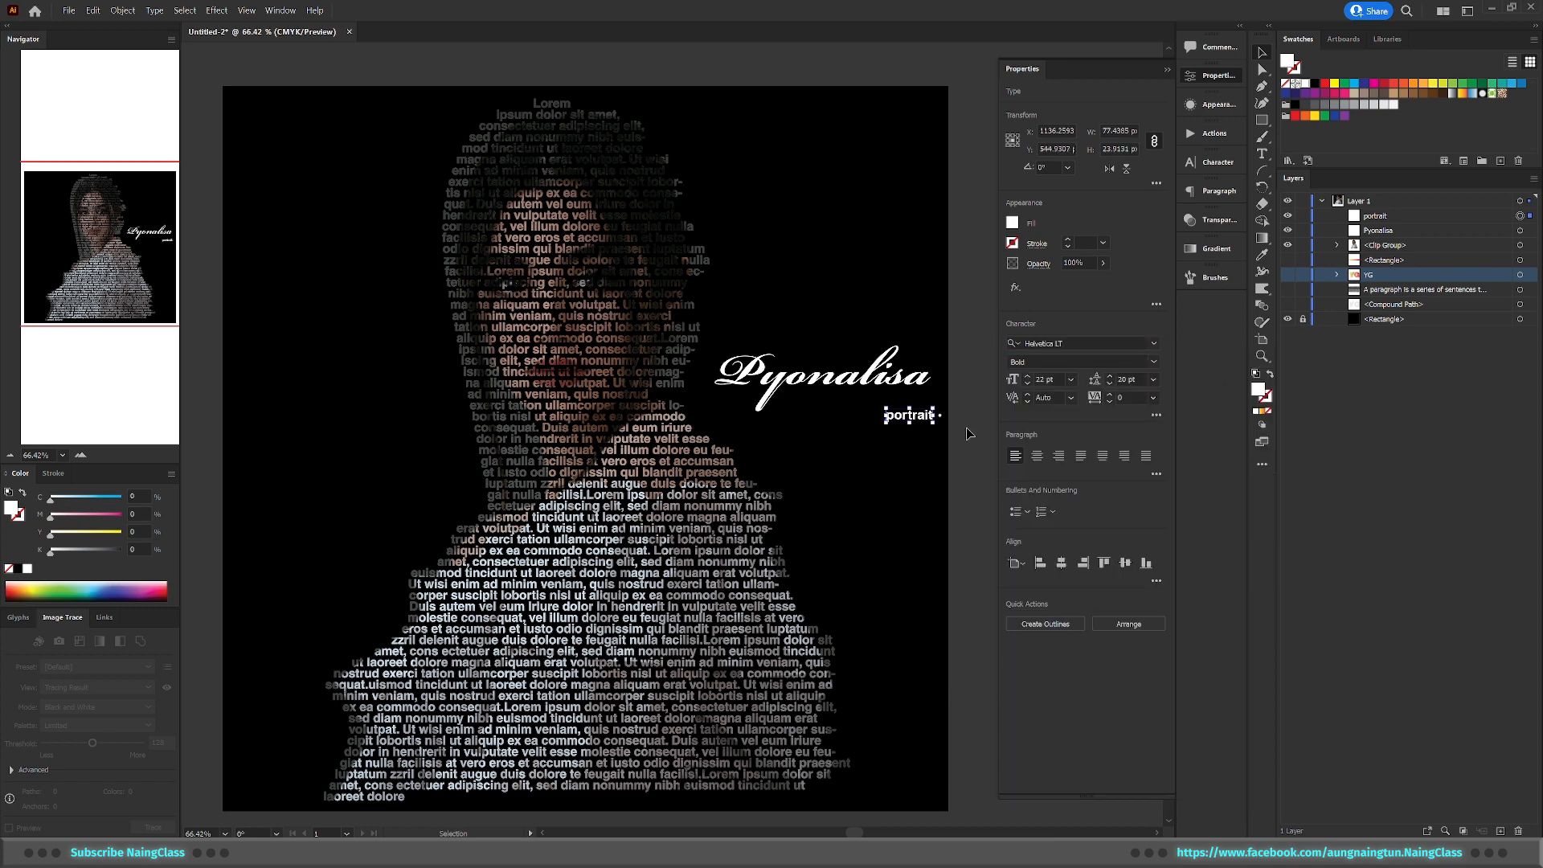
{"action": "scroll", "coordinate": [961, 414], "scroll_direction": "up", "scroll_amount": 3}
{"action": "left_click", "coordinate": [1149, 361]}
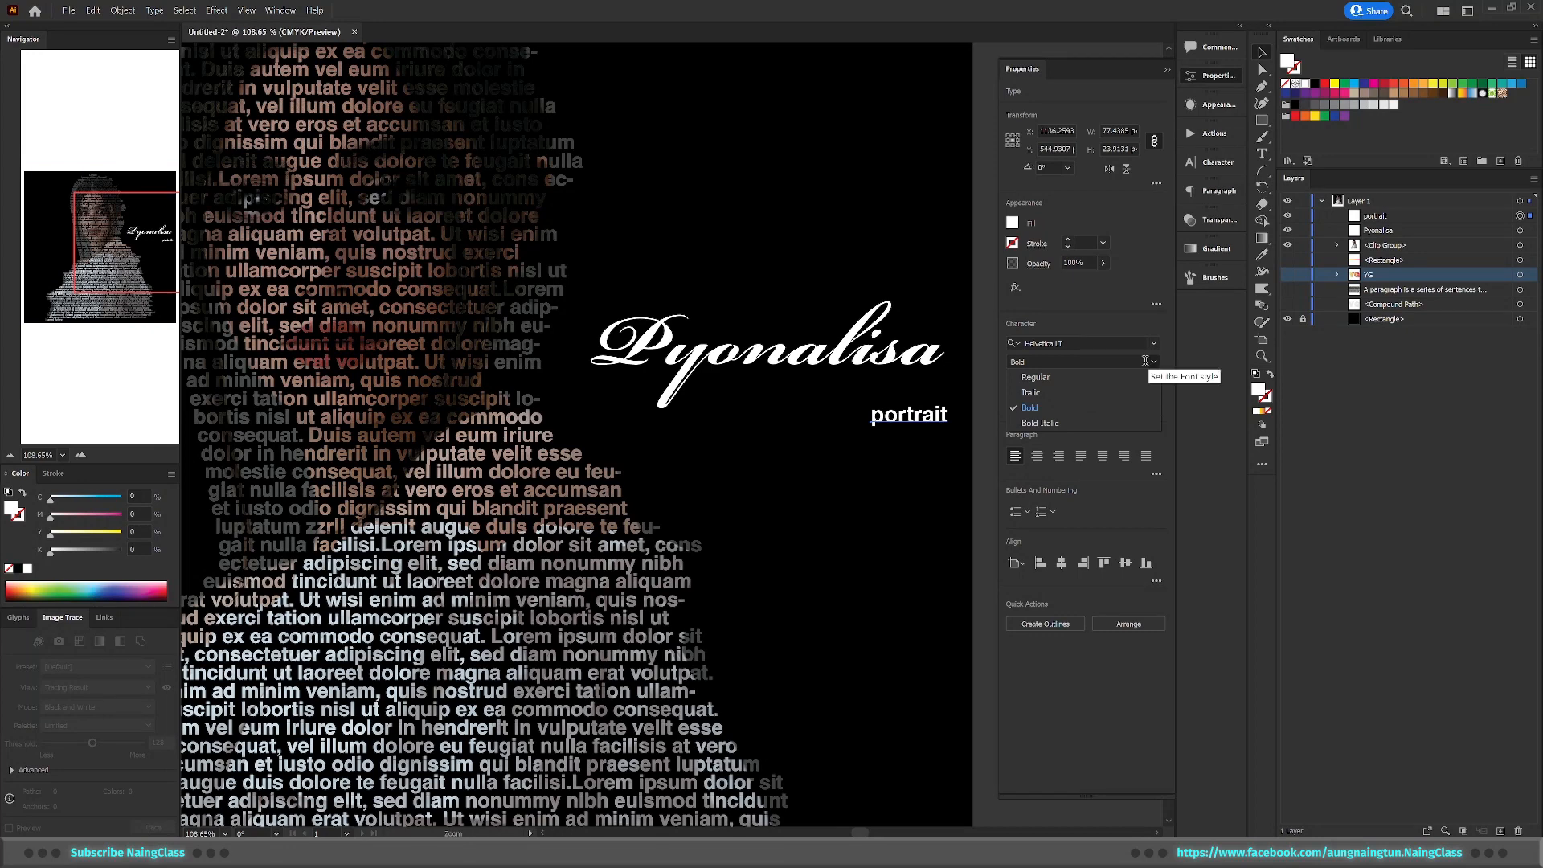
{"action": "left_click", "coordinate": [1078, 378]}
Move the "portrait" text up close beneath the script caption and add a period after the word
{"action": "left_click_drag", "start_coordinate": [921, 420], "coordinate": [927, 393]}
{"action": "key", "text": "t"}
{"action": "left_click", "coordinate": [931, 384]}
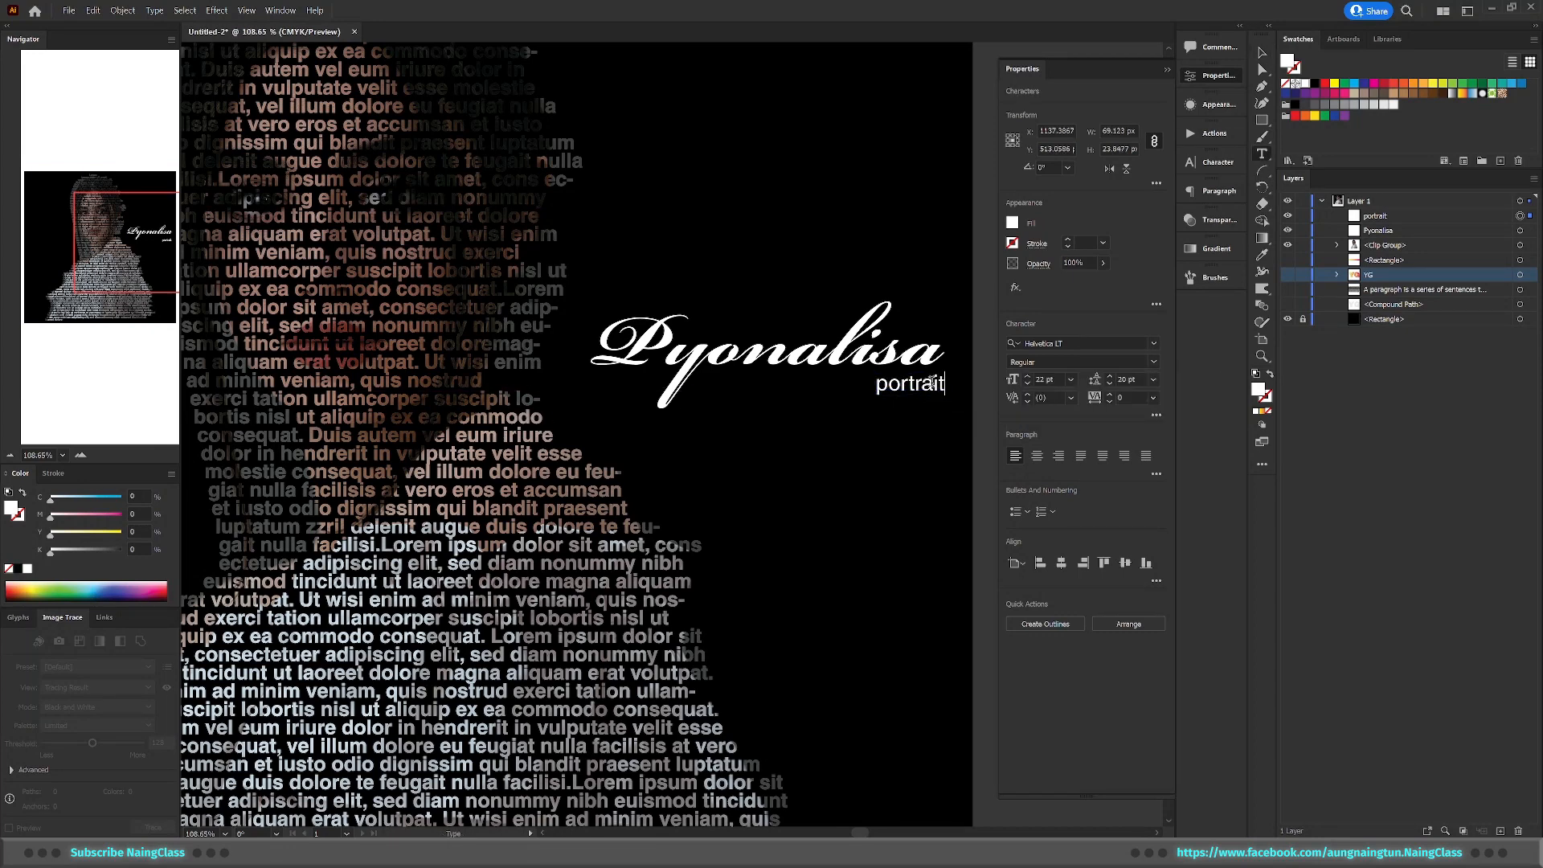
{"action": "type", "text": "."}
{"action": "key", "text": "Escape"}
Group the clipped text portrait with both caption texts, leaving out the locked black background
{"action": "left_click", "coordinate": [1165, 72]}
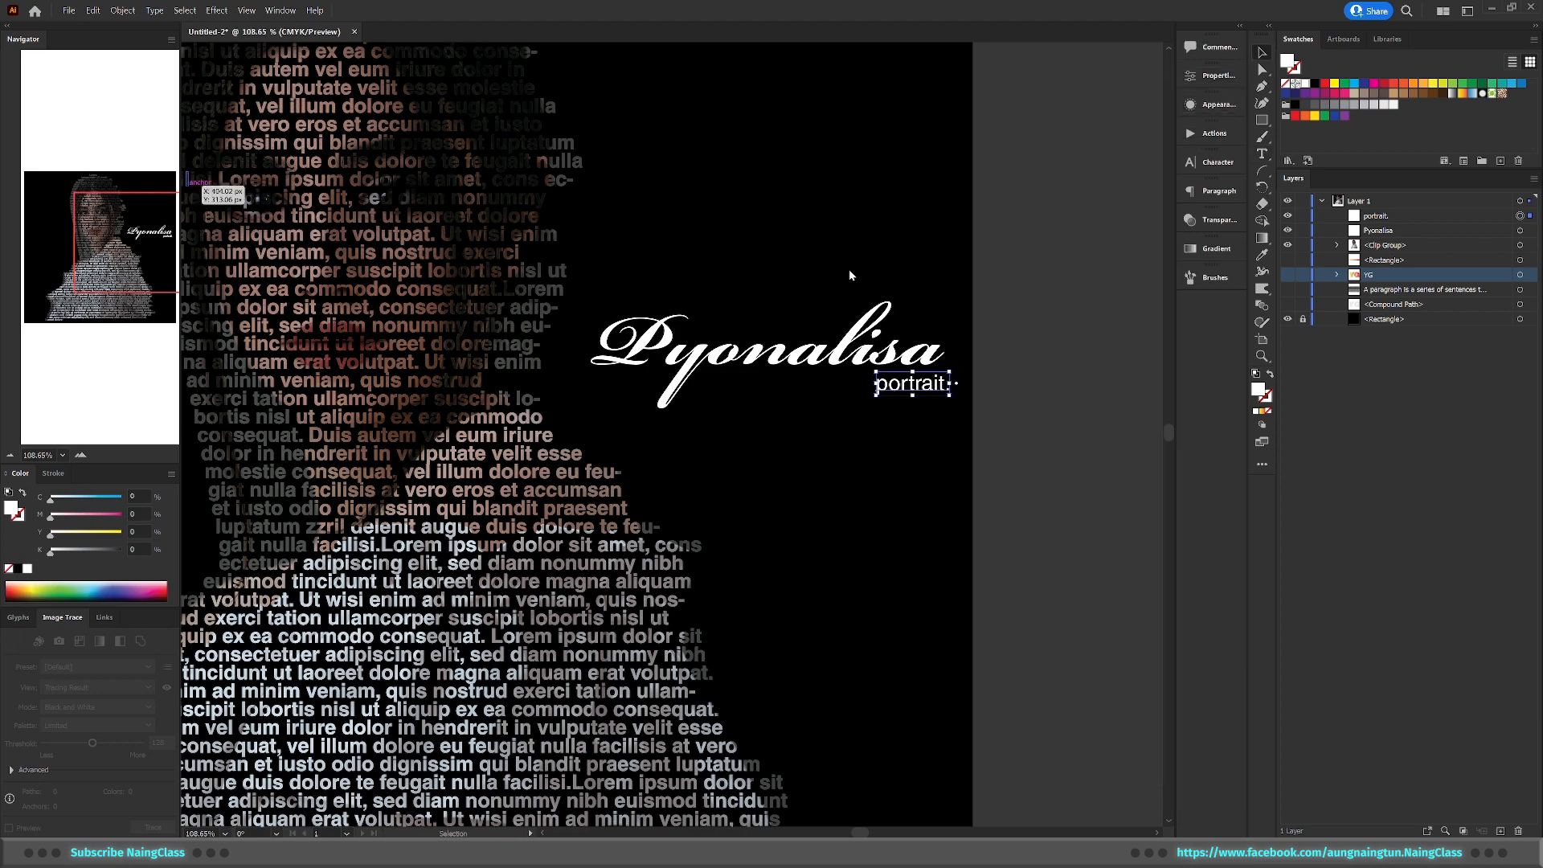
{"action": "scroll", "coordinate": [847, 276], "scroll_direction": "down", "scroll_amount": 5}
{"action": "left_click", "coordinate": [929, 461]}
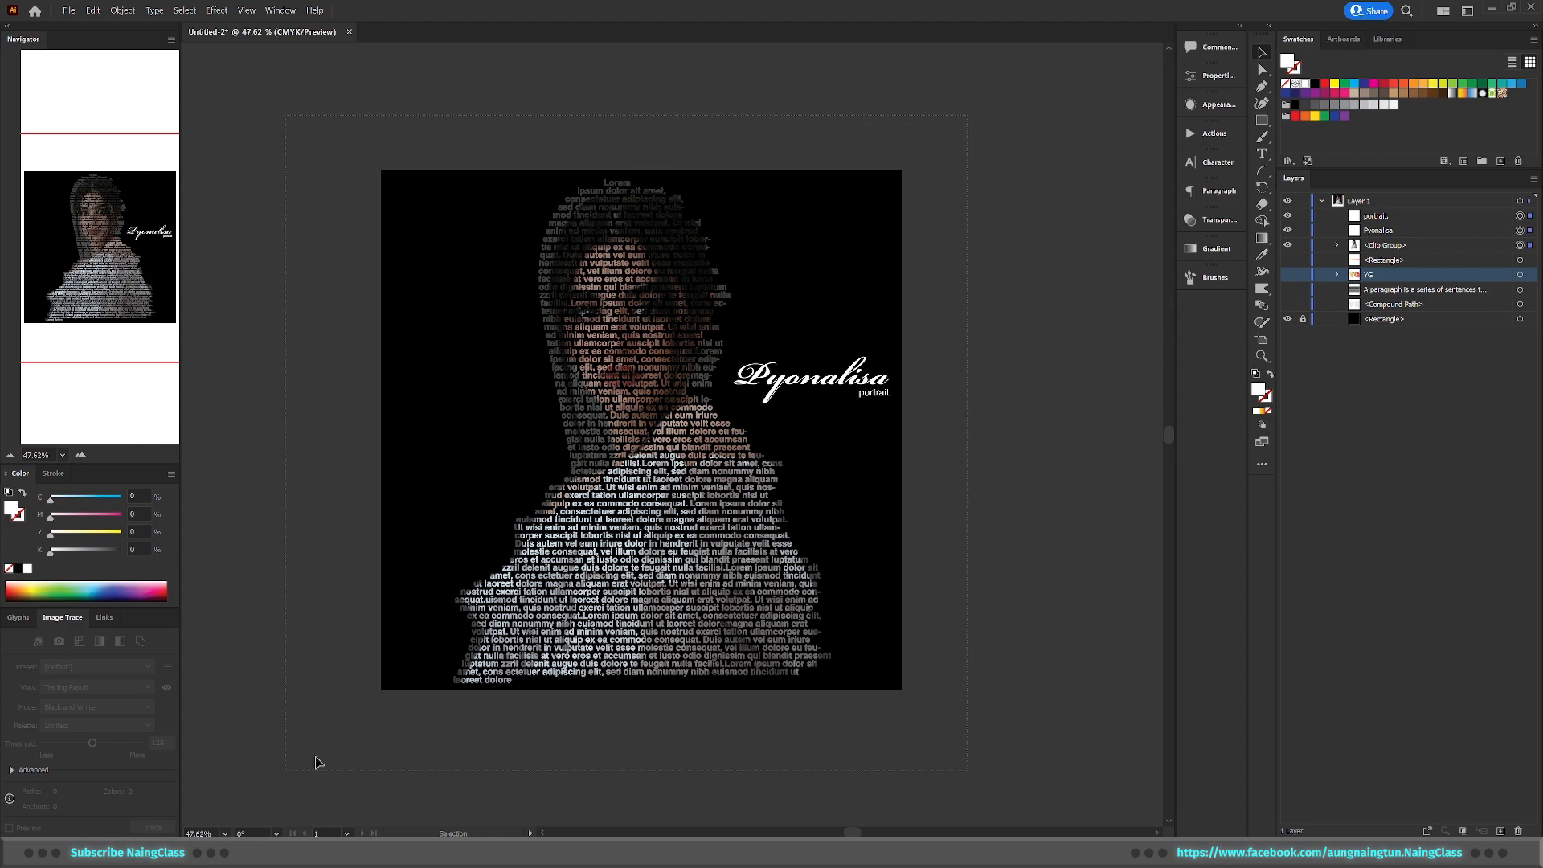
{"action": "left_click_drag", "start_coordinate": [317, 758], "coordinate": [864, 560]}
{"action": "key", "text": "ctrl+g"}
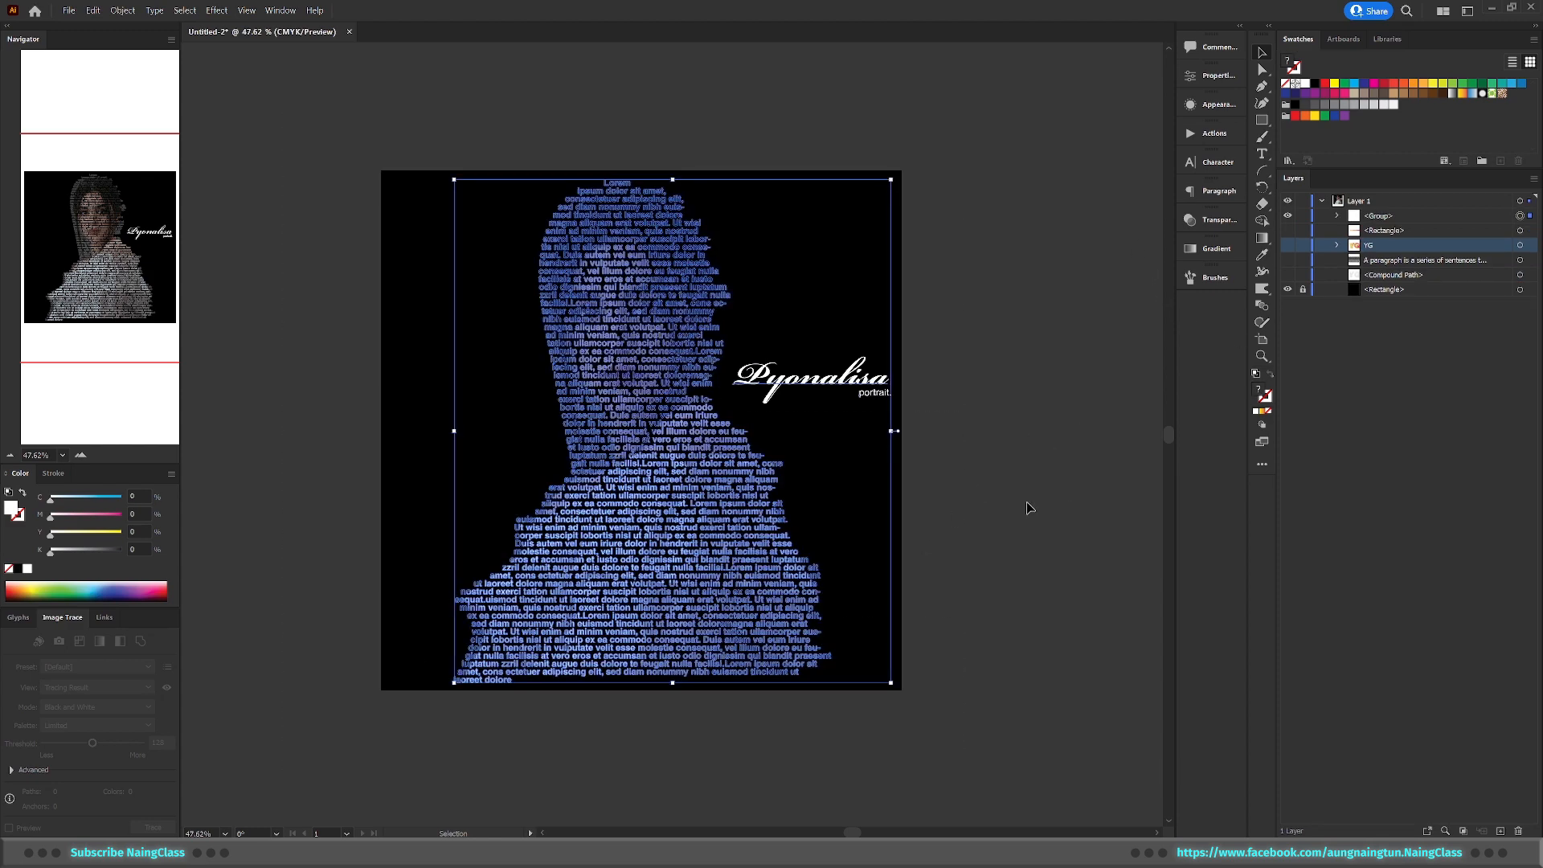
{"action": "left_click", "coordinate": [1049, 484]}
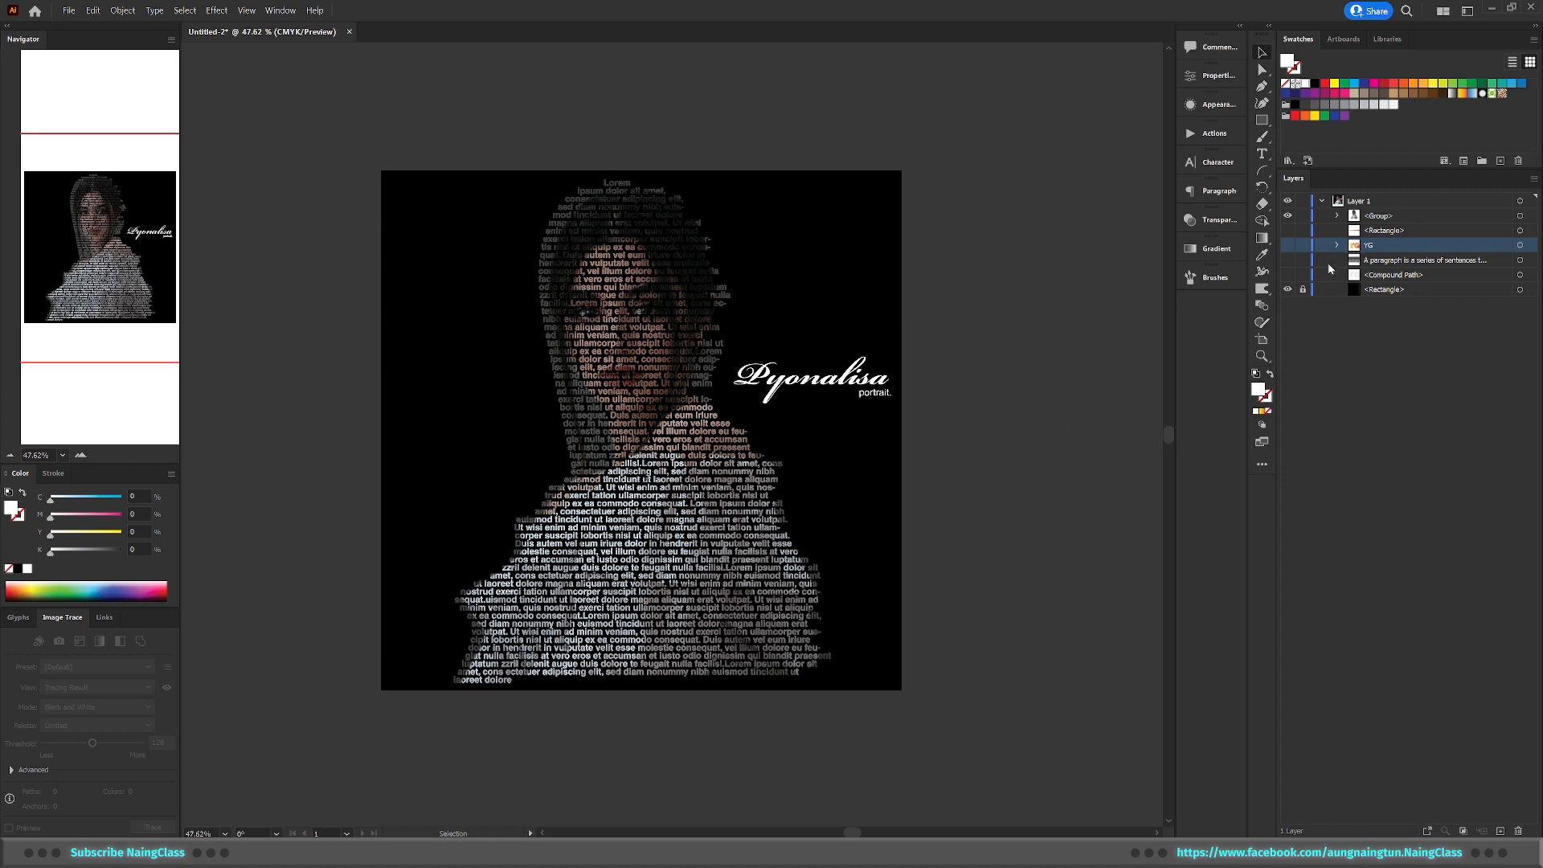
Hide the portrait group to review the YG typography design on the black background, then switch back to the portrait
{"action": "left_click", "coordinate": [1288, 216]}
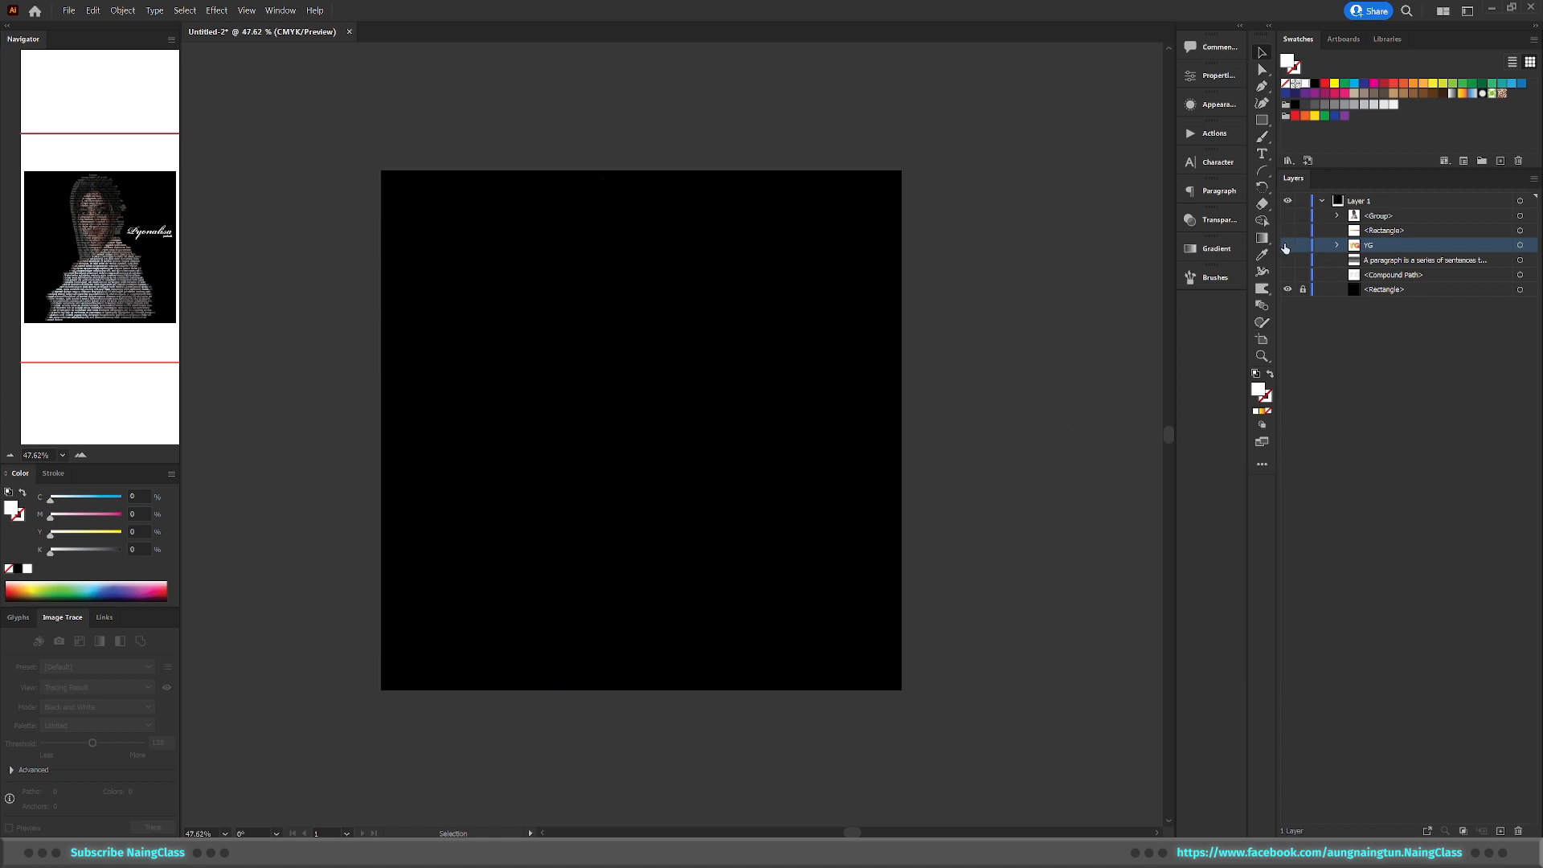
{"action": "left_click", "coordinate": [1288, 245]}
{"action": "scroll", "coordinate": [789, 385], "scroll_direction": "up", "scroll_amount": 2}
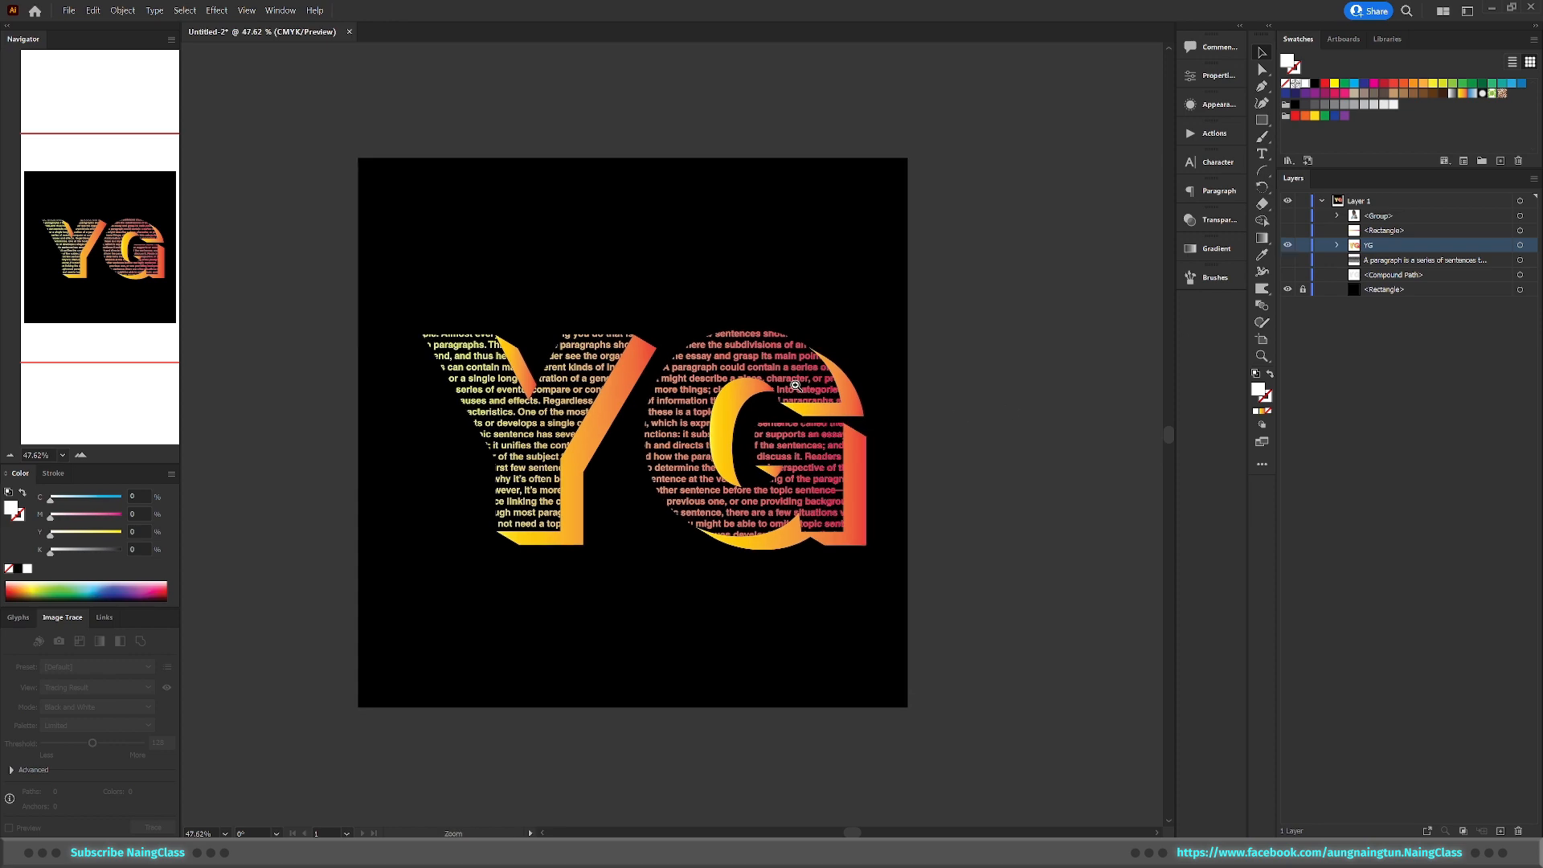
{"action": "left_click_drag", "start_coordinate": [793, 400], "coordinate": [925, 376]}
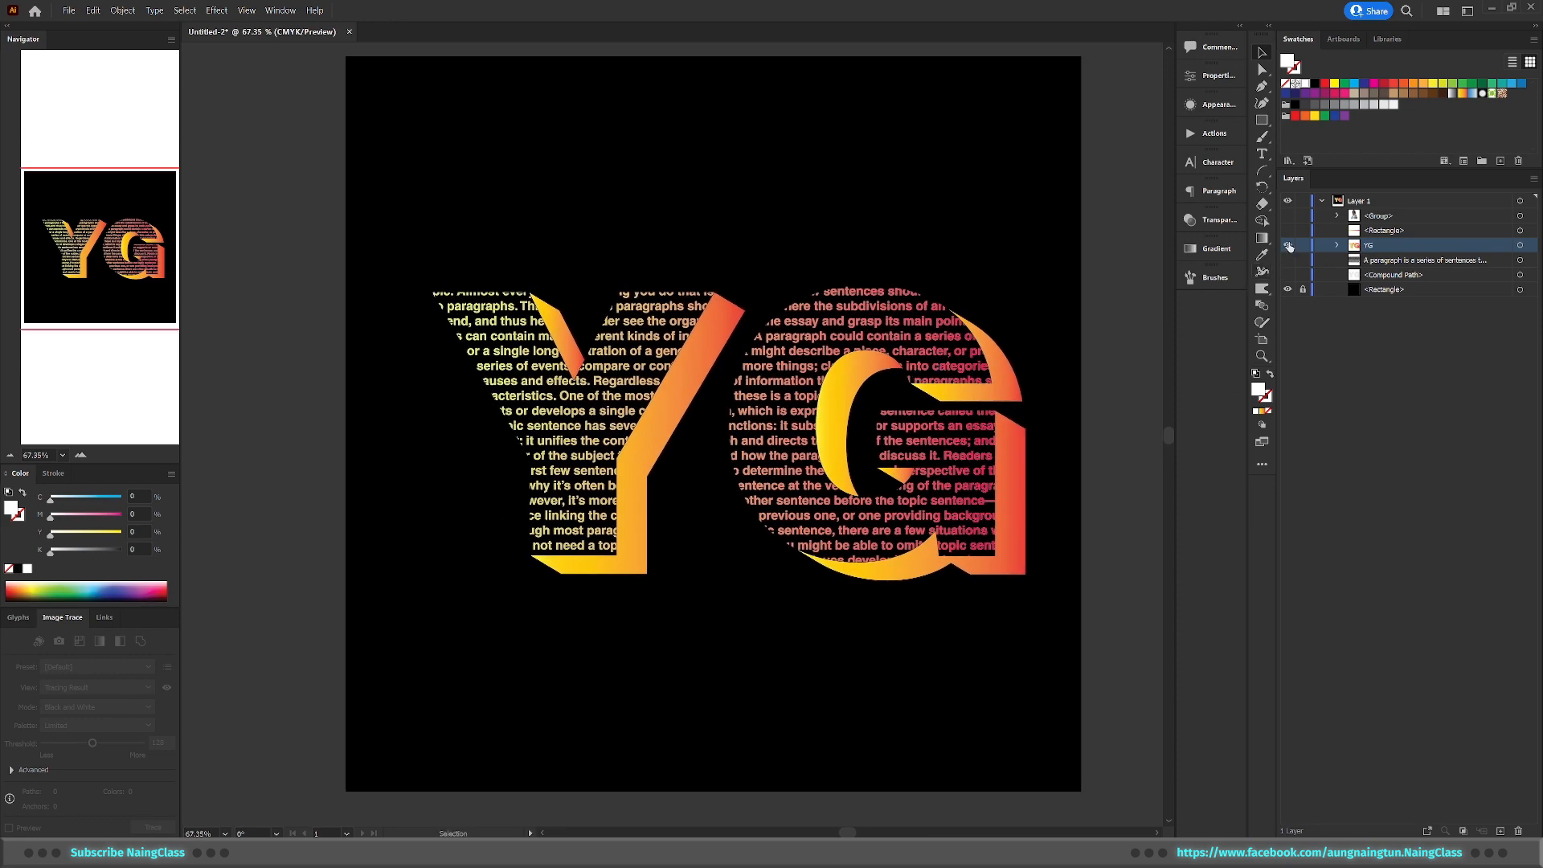
{"action": "left_click", "coordinate": [1288, 245]}
{"action": "left_click", "coordinate": [1288, 216]}
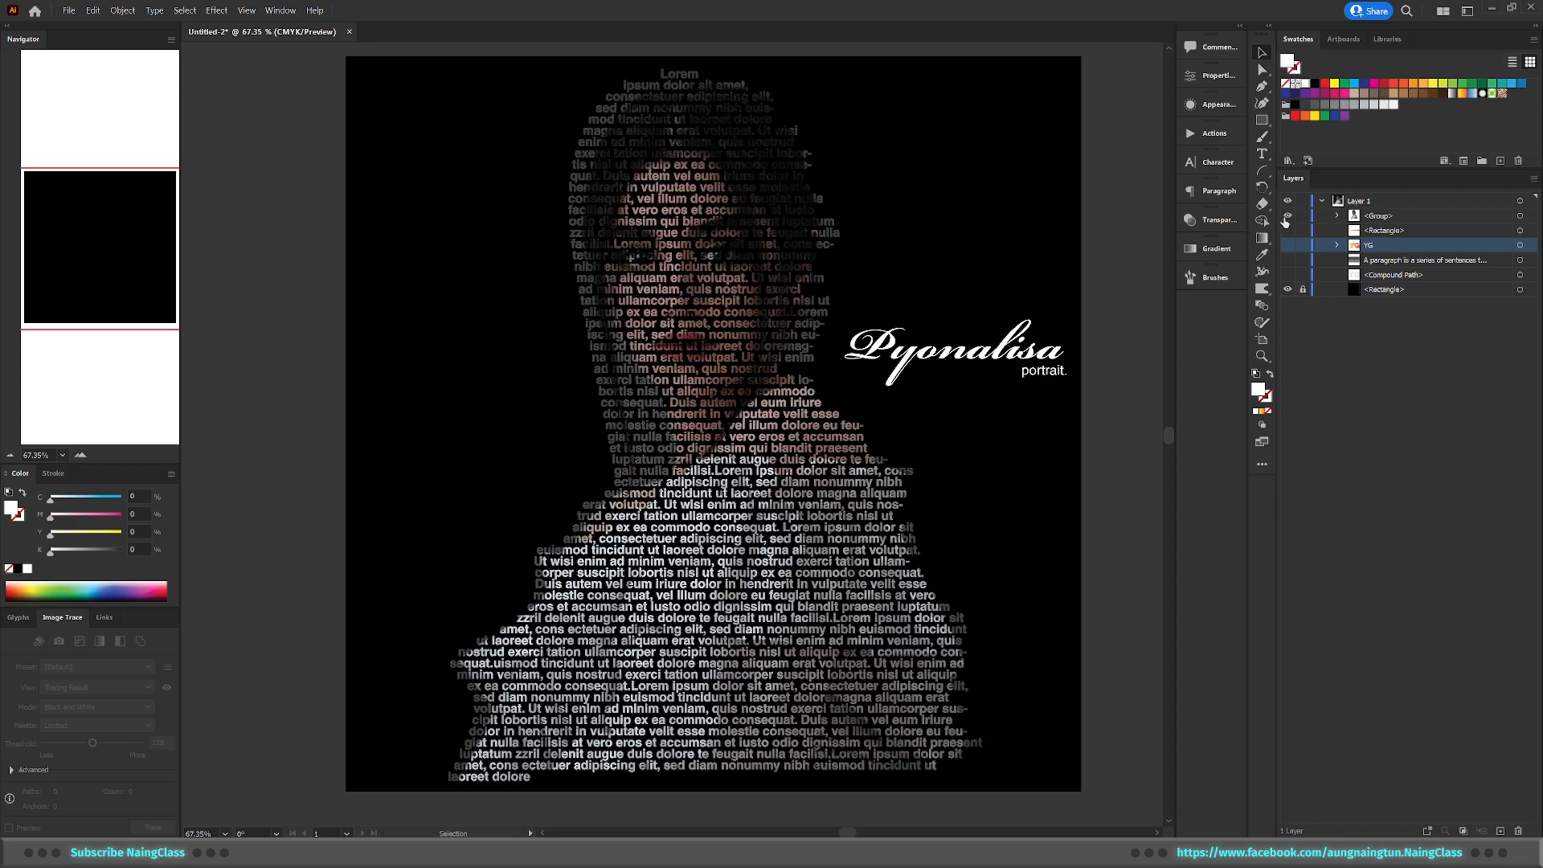